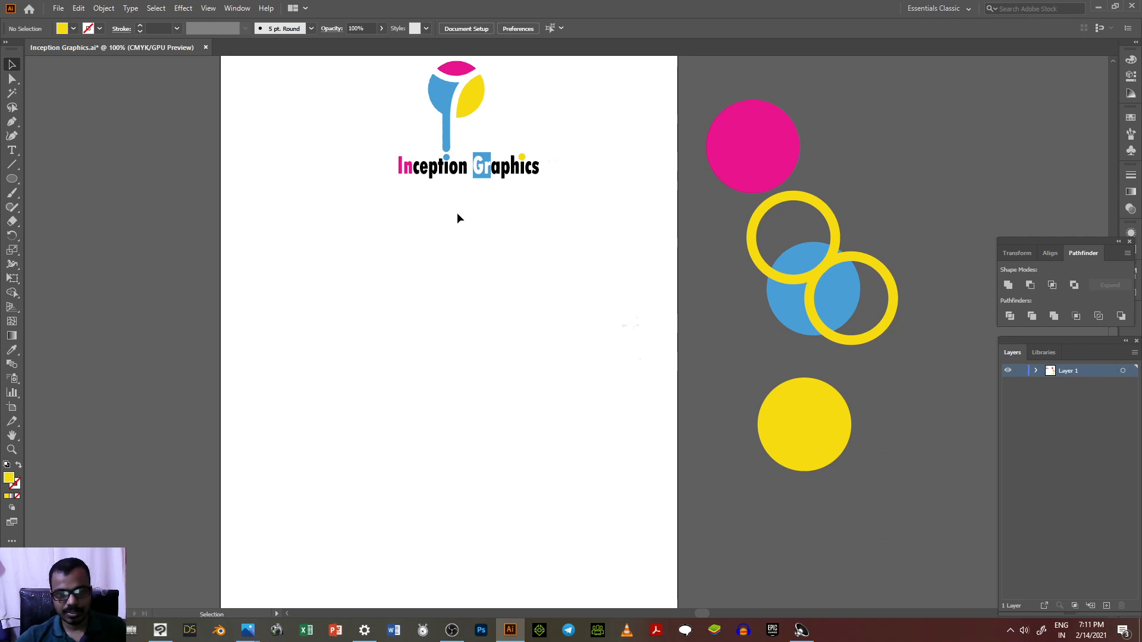
# Draw a circle about 63 mm in diameter on the artboard below the Inception Graphics logo.
pyautogui.click(12, 178)
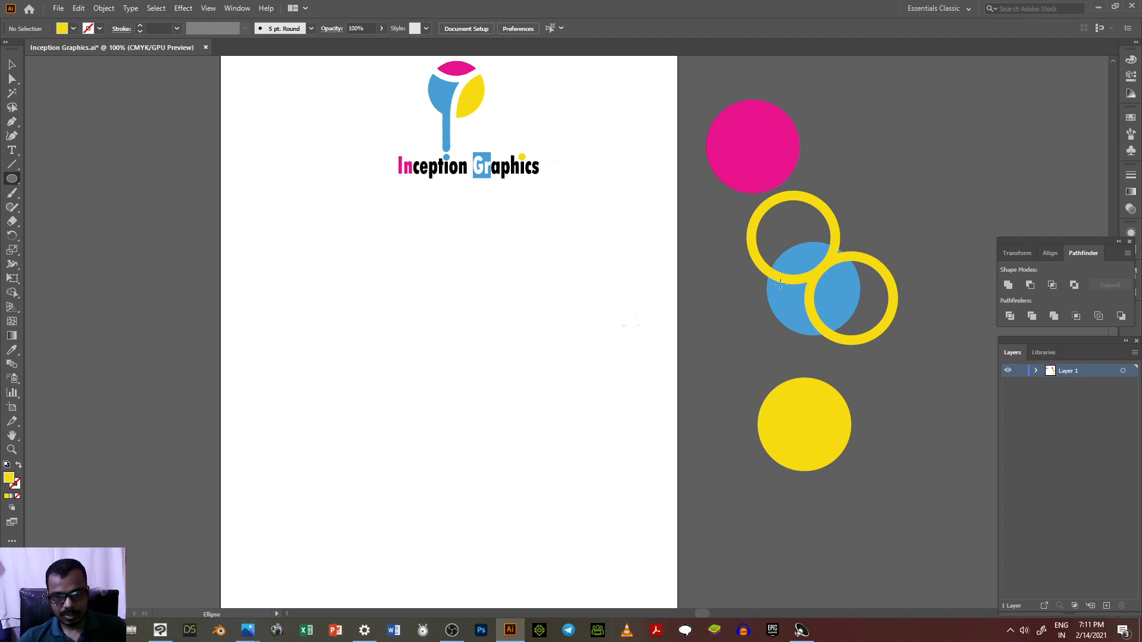
pyautogui.click(13, 64)
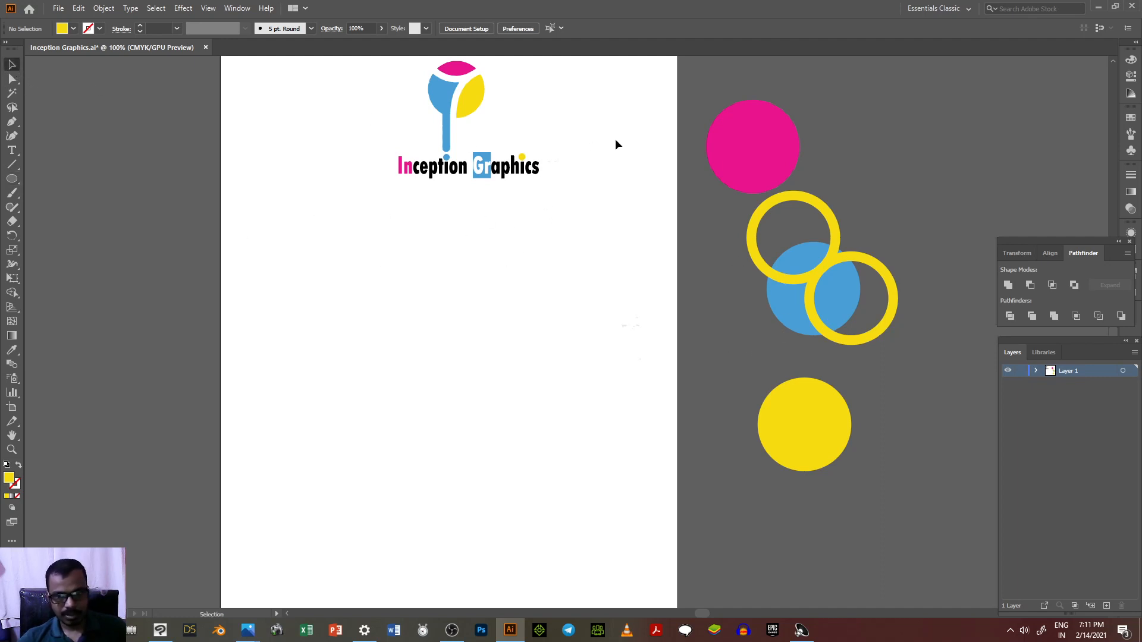
pyautogui.click(11, 179)
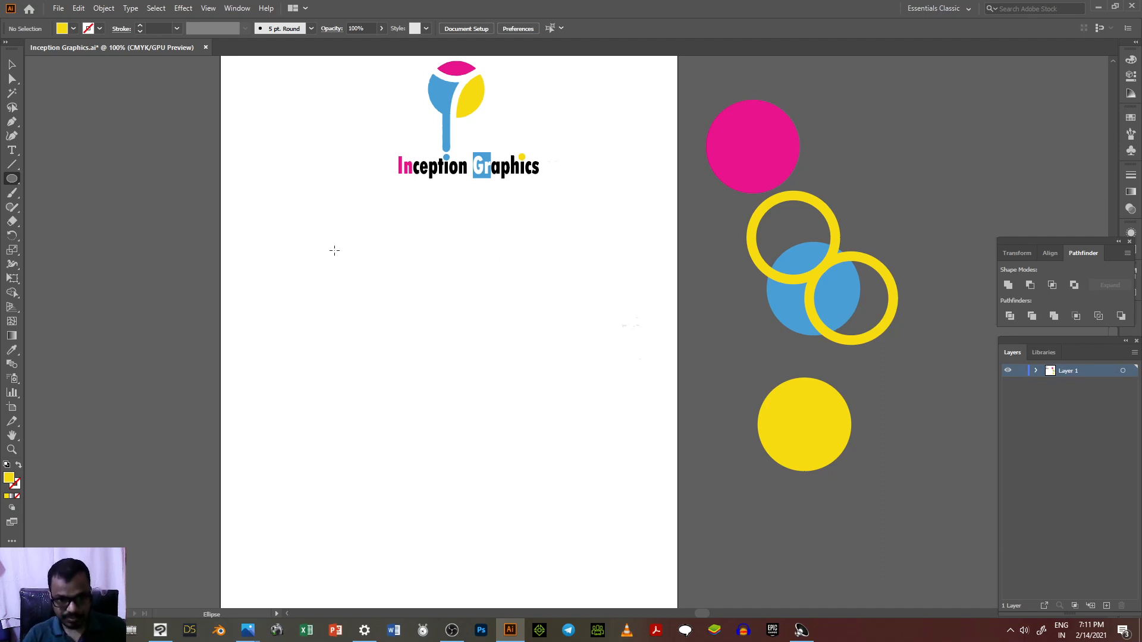
pyautogui.moveTo(334, 249)
pyautogui.mouseDown()
pyautogui.moveTo(387, 303)
pyautogui.moveTo(471, 353)
pyautogui.mouseUp()
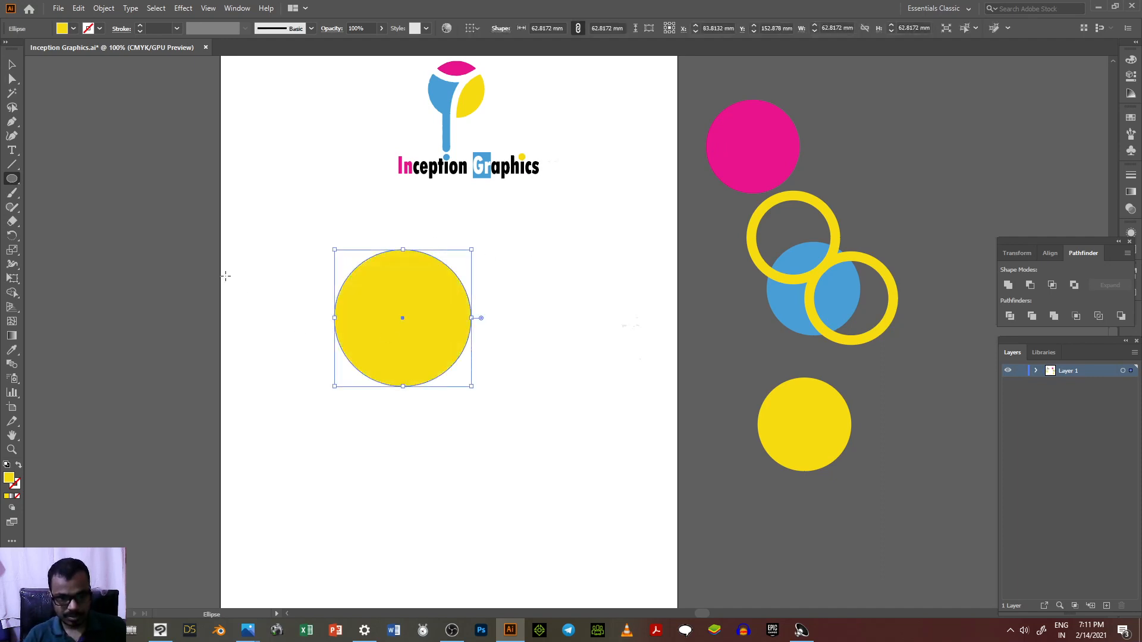
# Fill the new circle with the magenta sampled from the magenta circle beside the artboard.
pyautogui.click(13, 352)
pyautogui.click(773, 114)
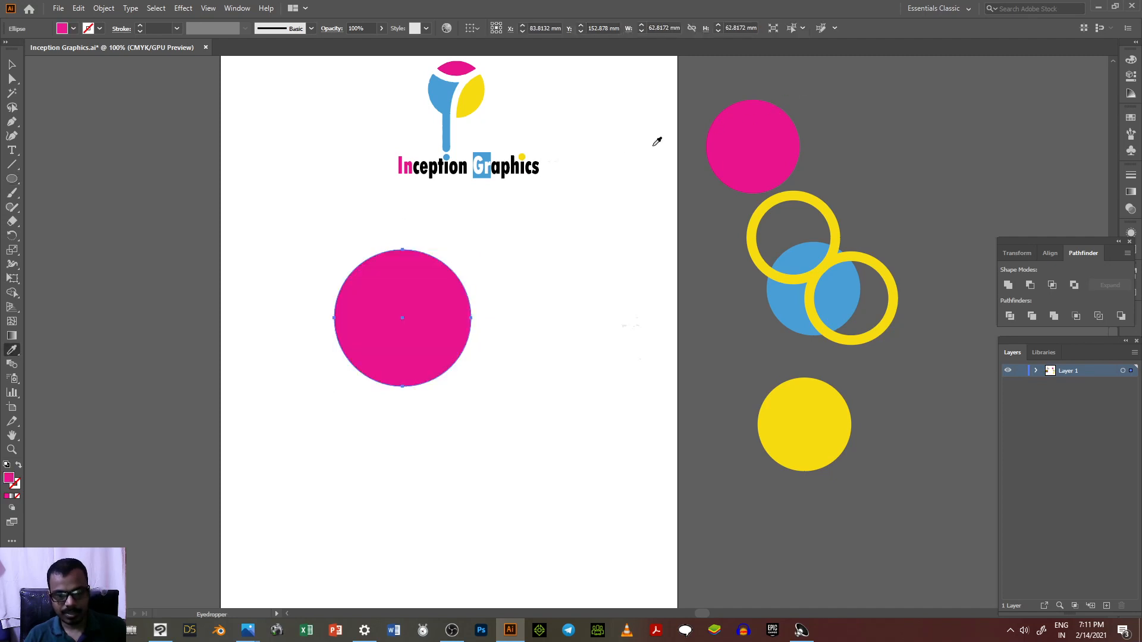
pyautogui.click(609, 153)
pyautogui.click(743, 202)
pyautogui.click(748, 147)
# Move the magenta circle up beneath the logo text and scale it proportionally to about 52 mm in diameter.
pyautogui.click(12, 64)
pyautogui.moveTo(442, 323); pyautogui.dragTo(498, 288)
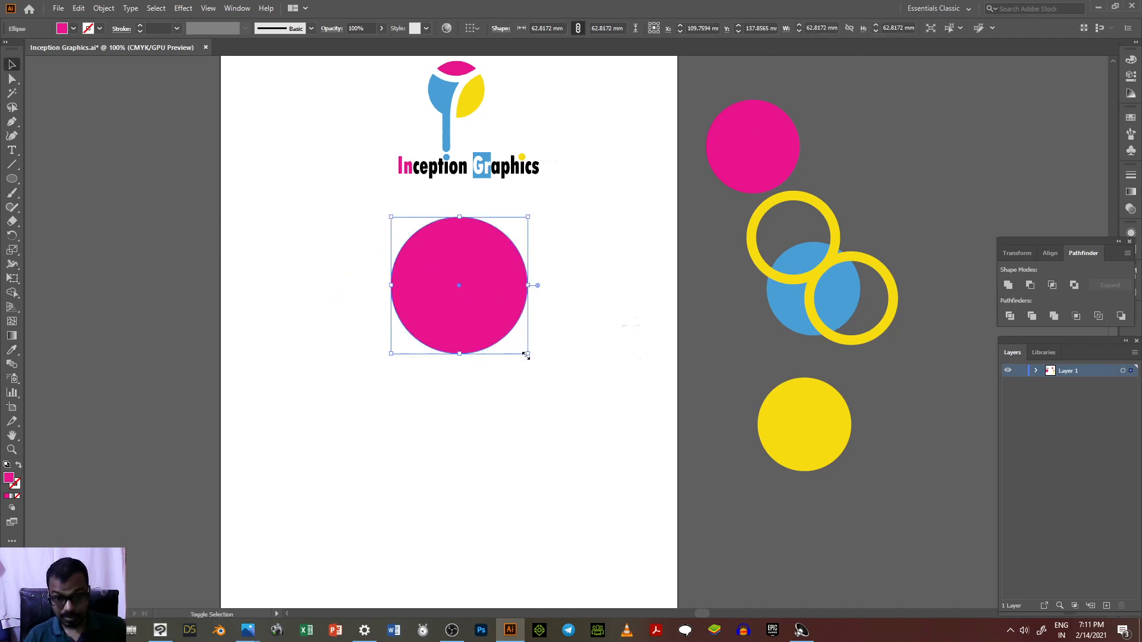
pyautogui.moveTo(527, 354); pyautogui.dragTo(503, 329)
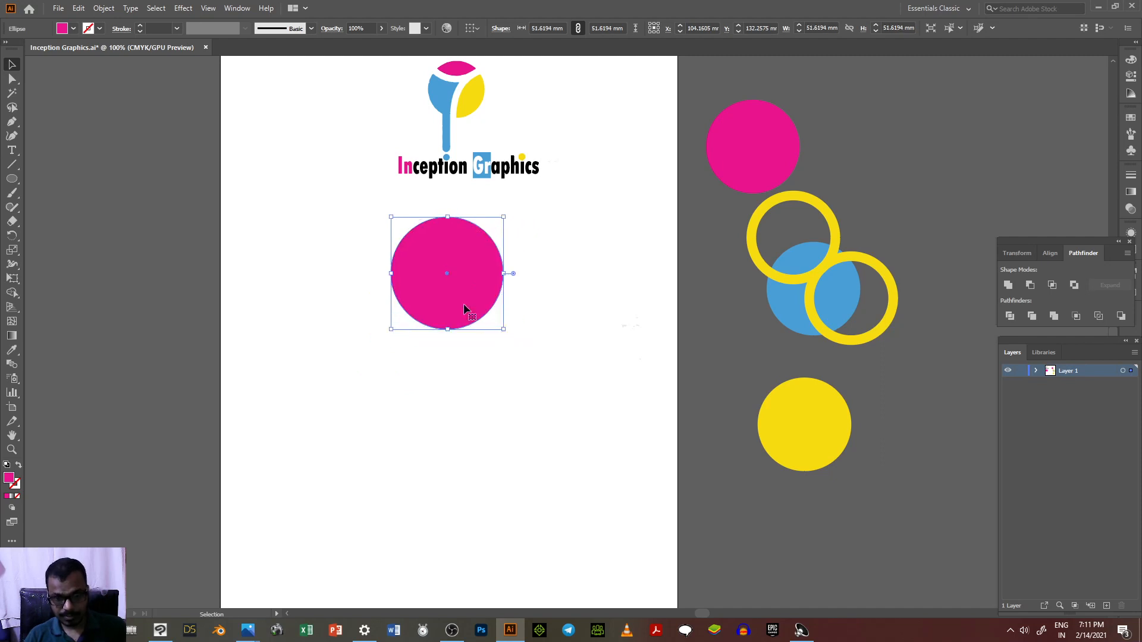
# Duplicate the magenta circle, place the copy below and to its left, and fill it with the logo's blue.
pyautogui.hotkey('ctrl', 'c')
pyautogui.hotkey('ctrl', 'v')
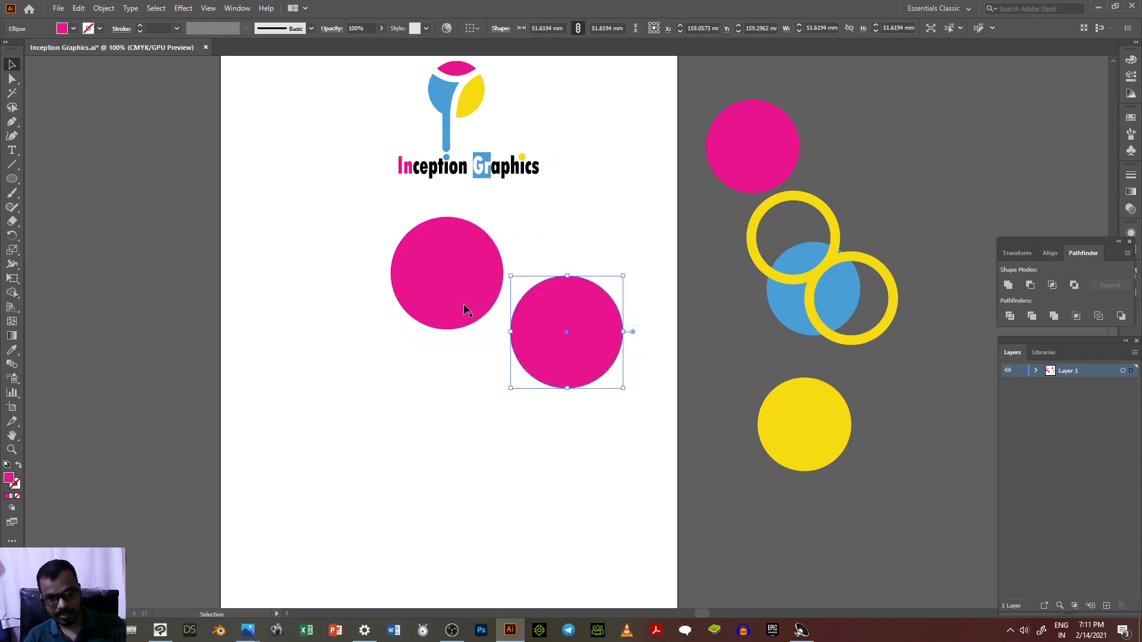
pyautogui.moveTo(541, 322); pyautogui.dragTo(342, 357)
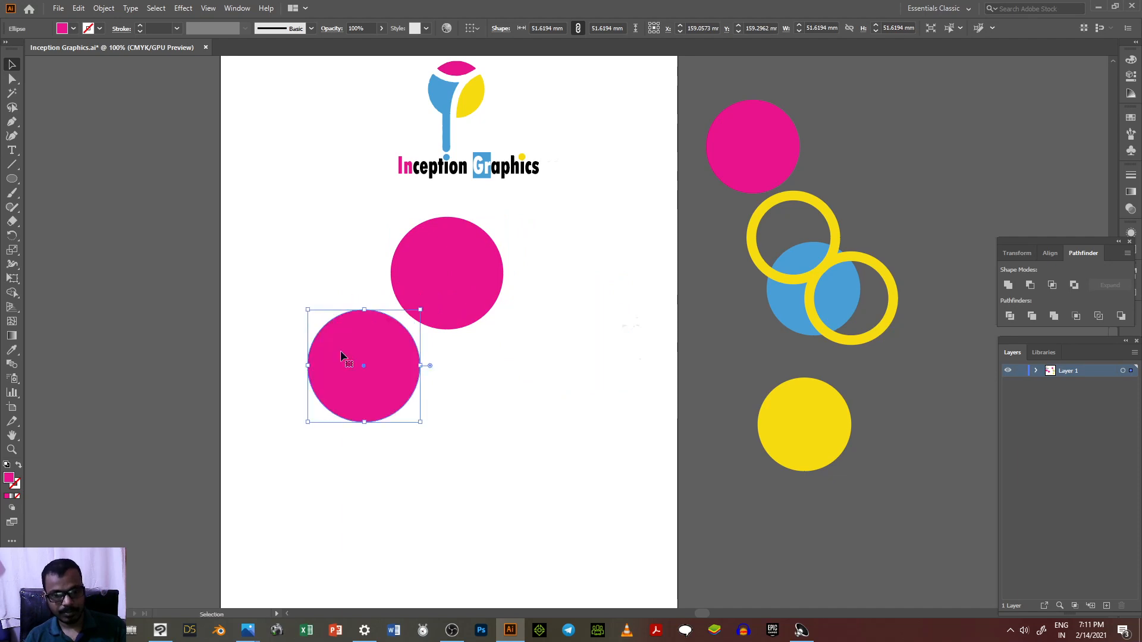
pyautogui.click(9, 350)
pyautogui.click(439, 93)
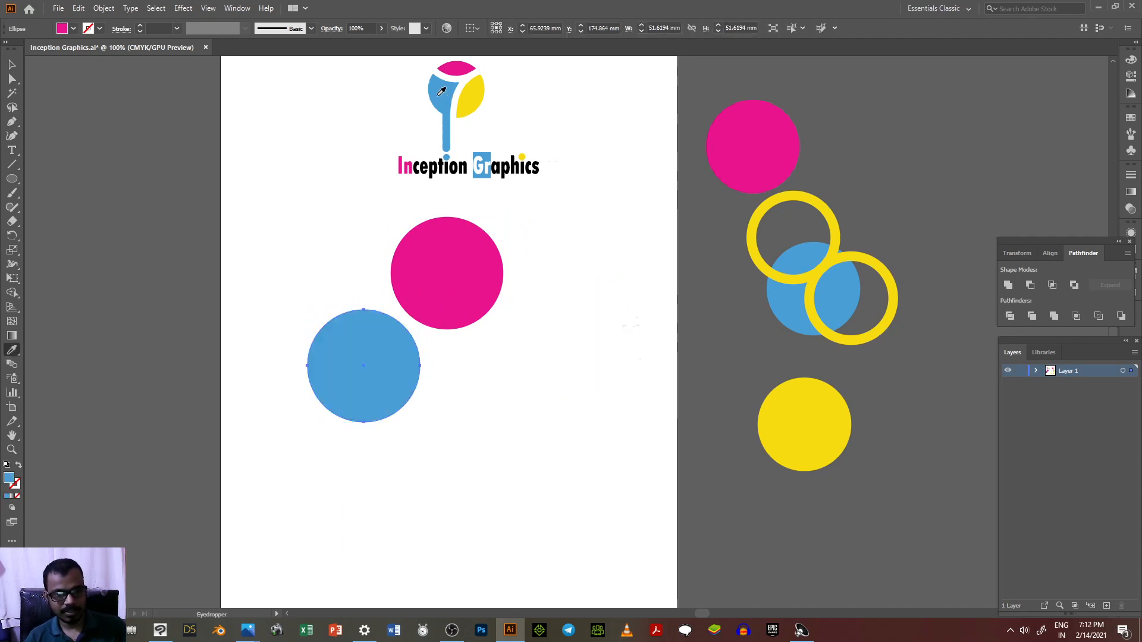
pyautogui.click(13, 65)
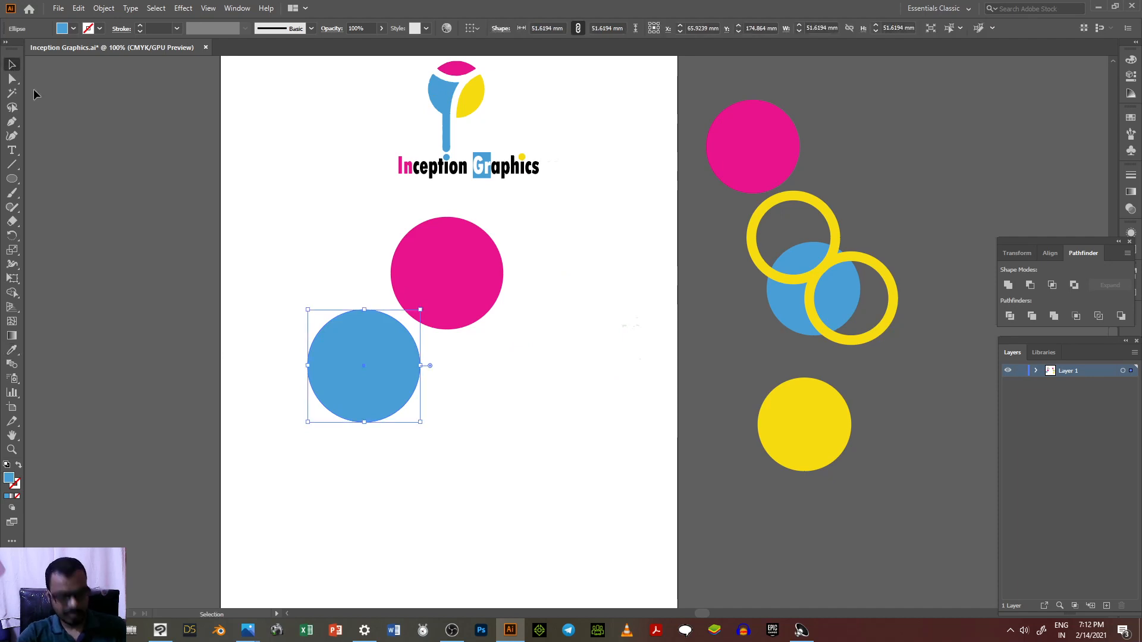
# Duplicate the blue circle and fill the copy with the yellow sampled from the logo.
pyautogui.press('a')
pyautogui.press('v')
pyautogui.hotkey('ctrl', 'c')
pyautogui.hotkey('ctrl', 'v')
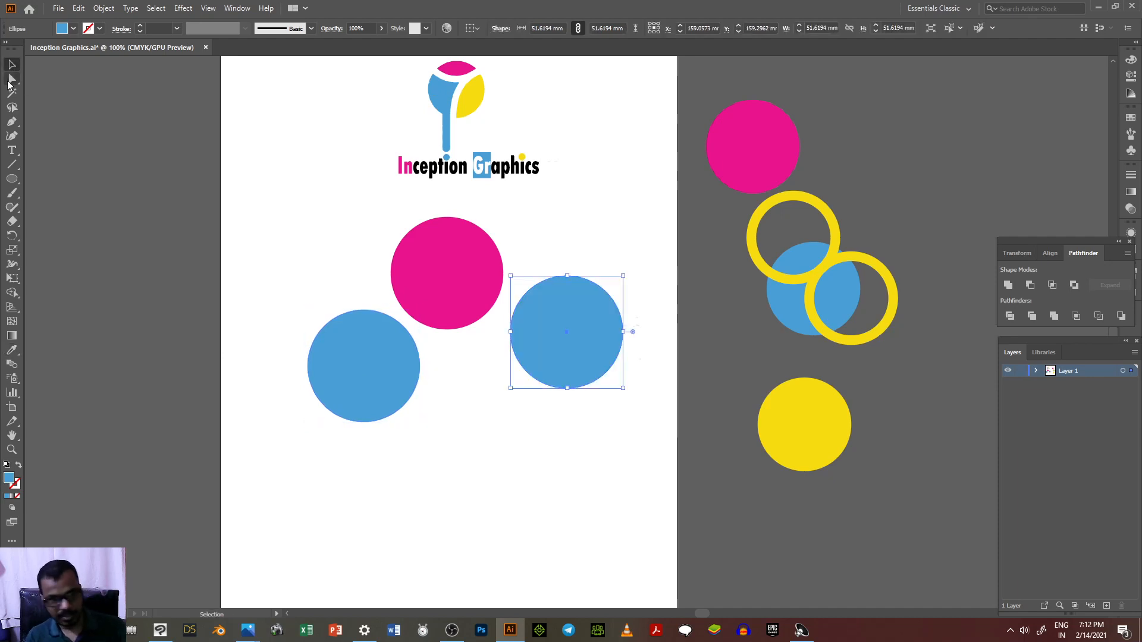
pyautogui.click(12, 349)
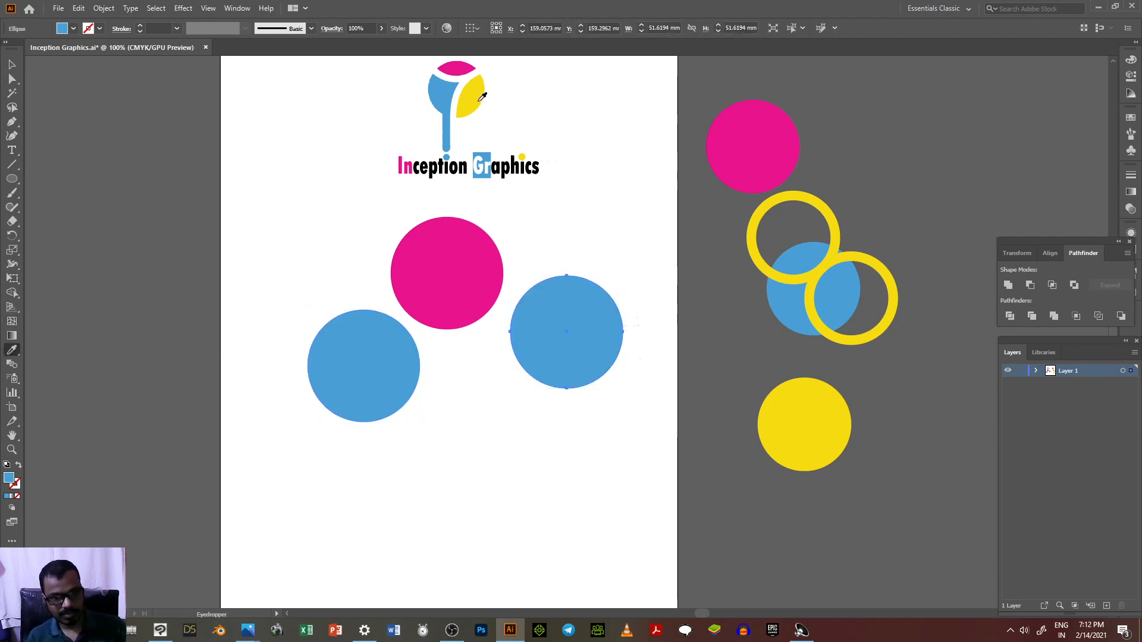
pyautogui.click(475, 100)
pyautogui.click(11, 64)
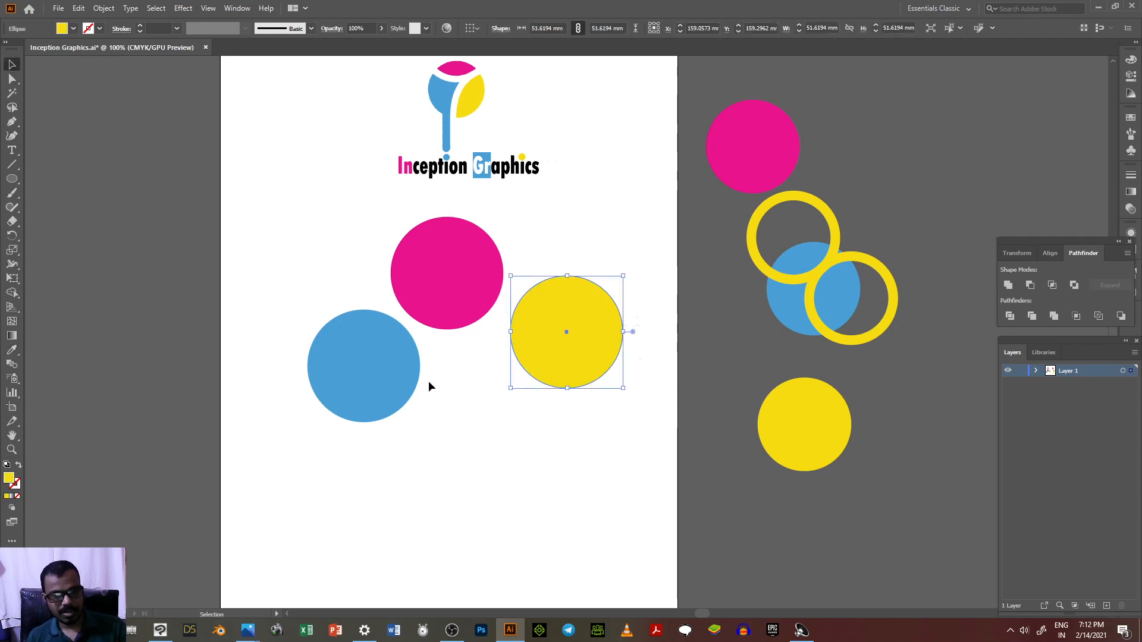
pyautogui.click(442, 424)
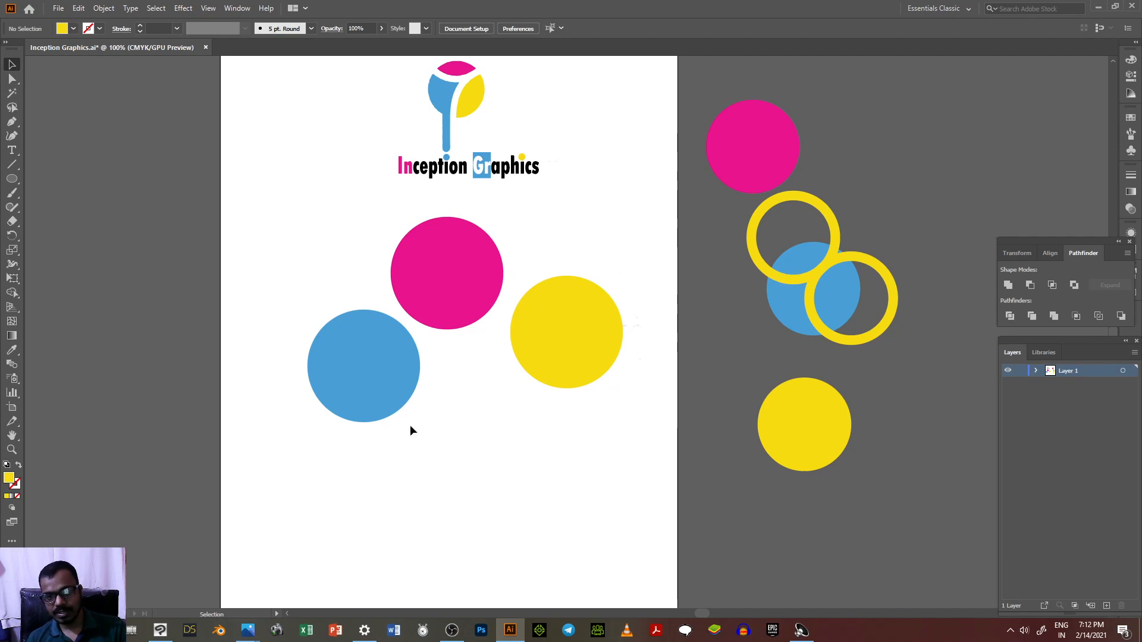
# Create a concentric copy of the blue circle scaled uniformly to 80%, previewing the result first.
pyautogui.click(327, 379)
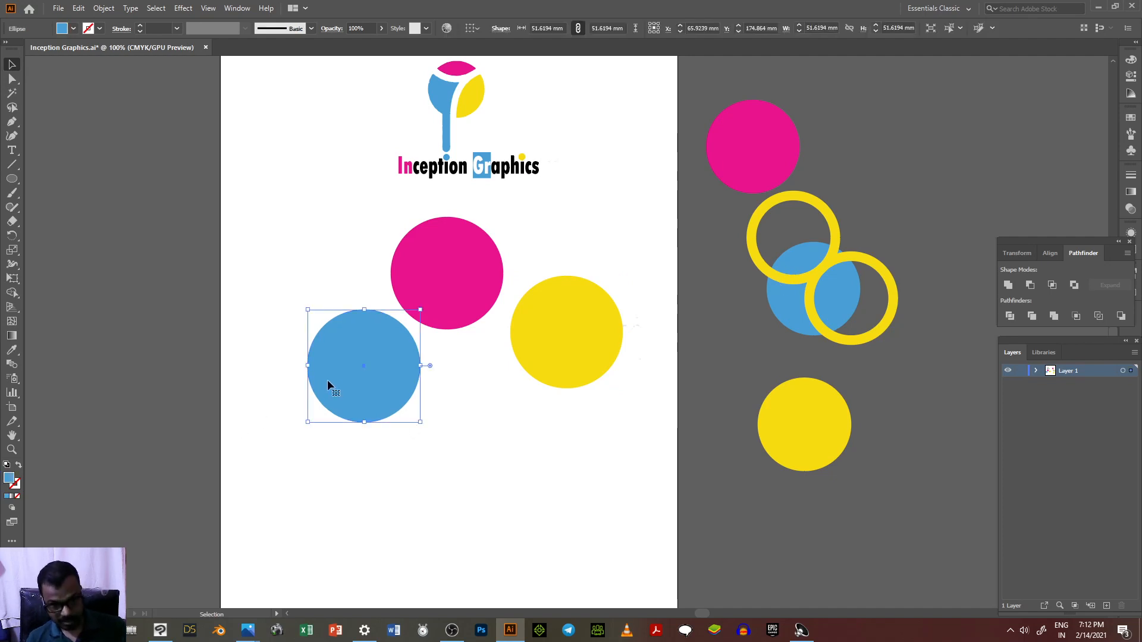
pyautogui.rightClick(327, 381)
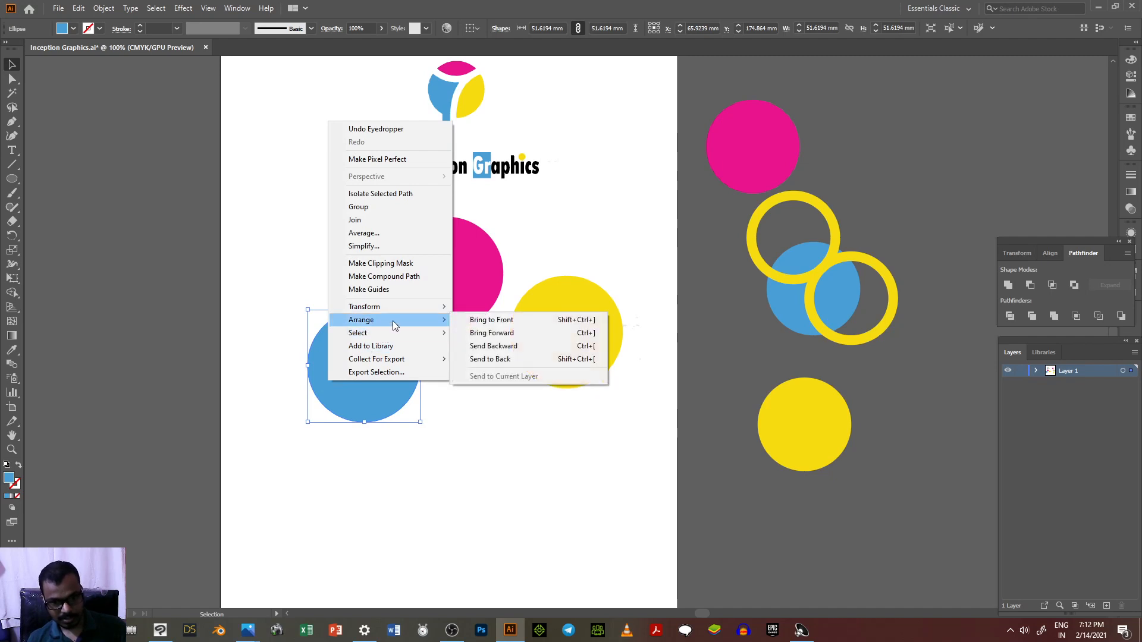
pyautogui.moveTo(399, 308)
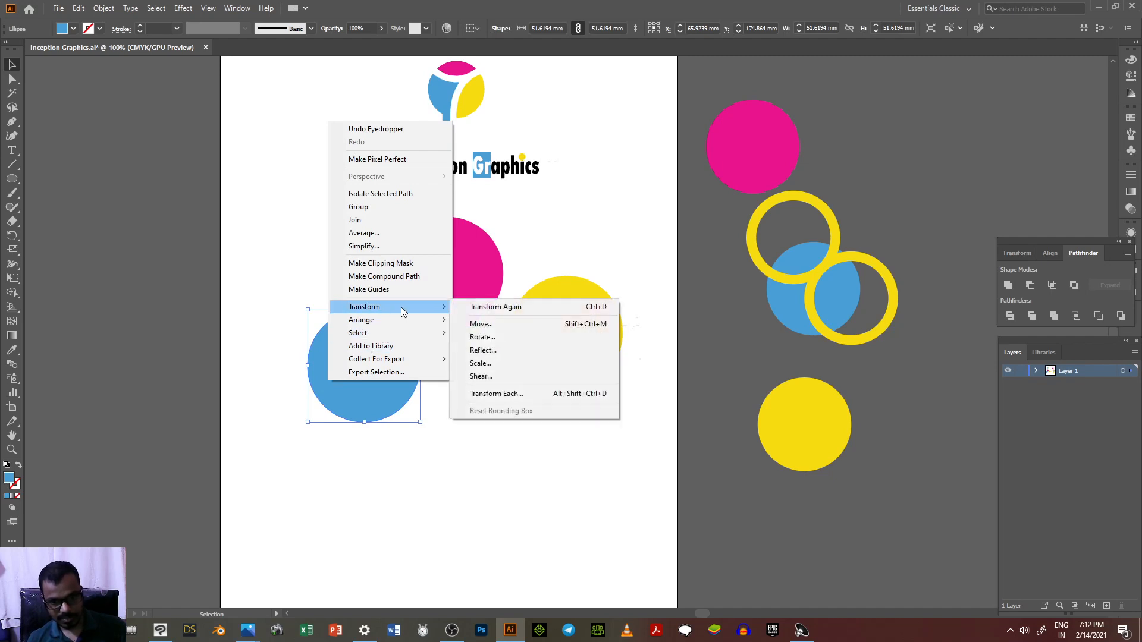
pyautogui.click(483, 362)
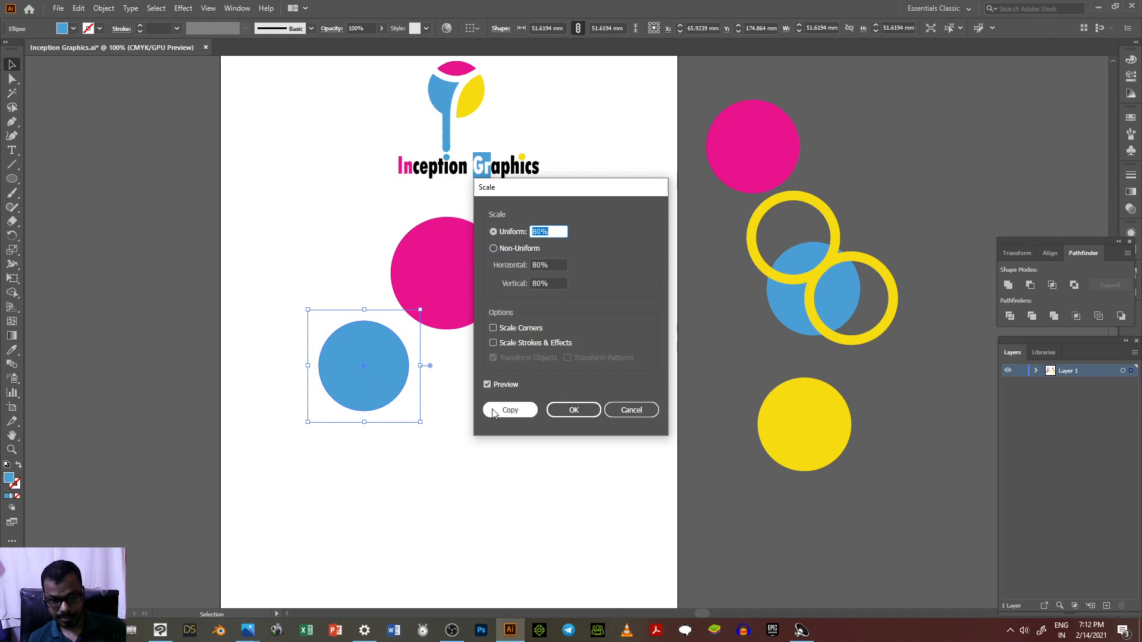
pyautogui.click(487, 385)
pyautogui.click(487, 385)
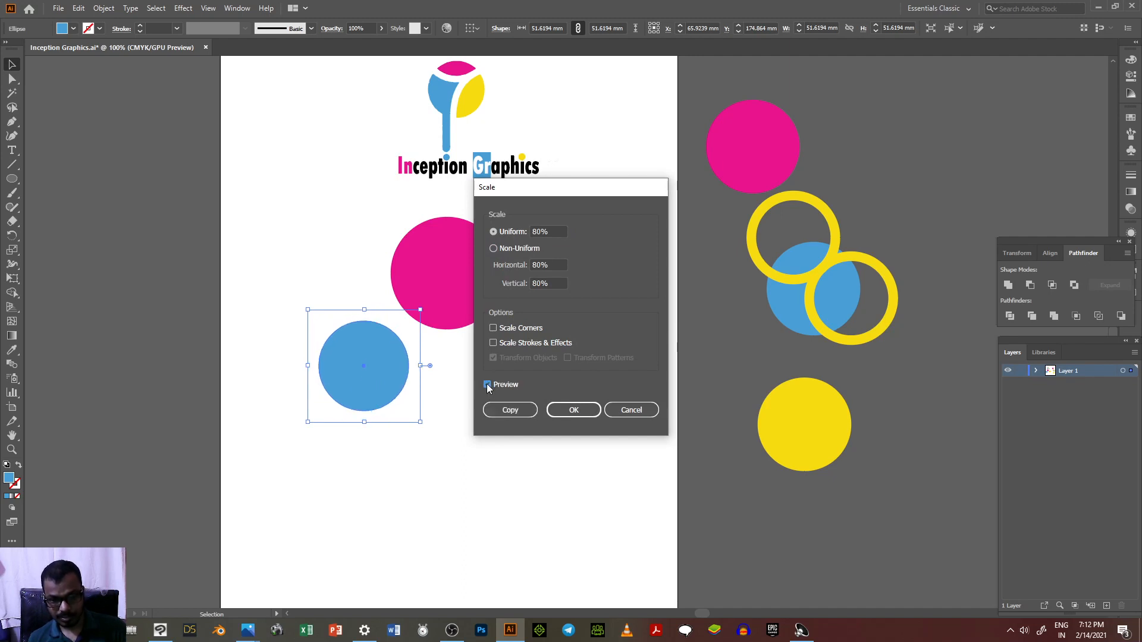
pyautogui.click(487, 385)
pyautogui.click(487, 385)
pyautogui.click(500, 413)
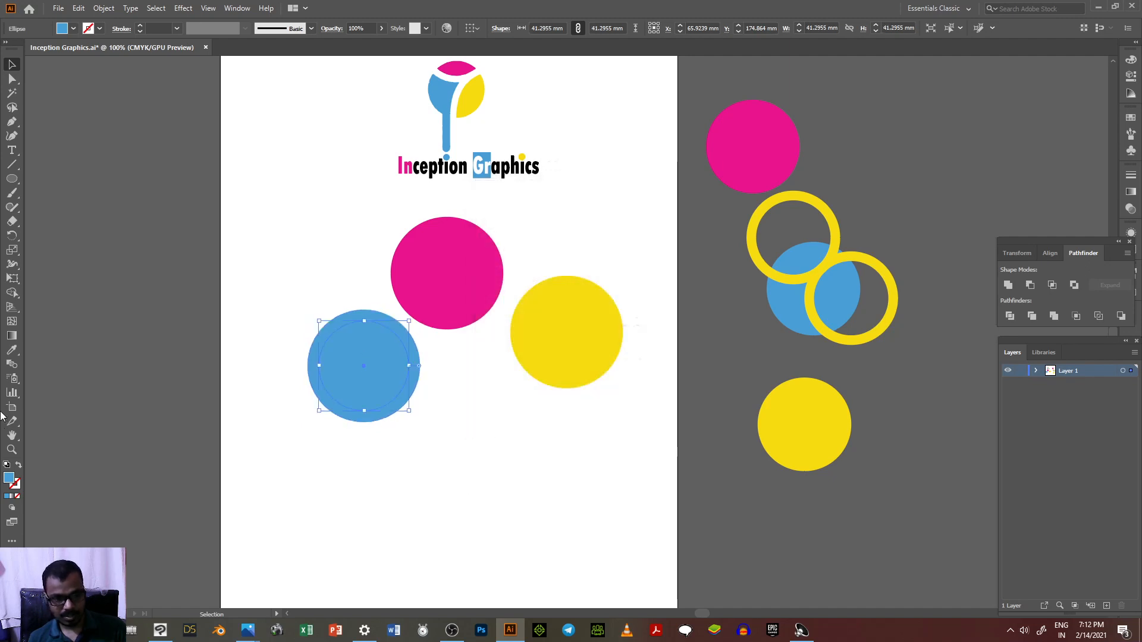
# Fill the inner circle with white sampled from the empty artboard.
pyautogui.click(12, 351)
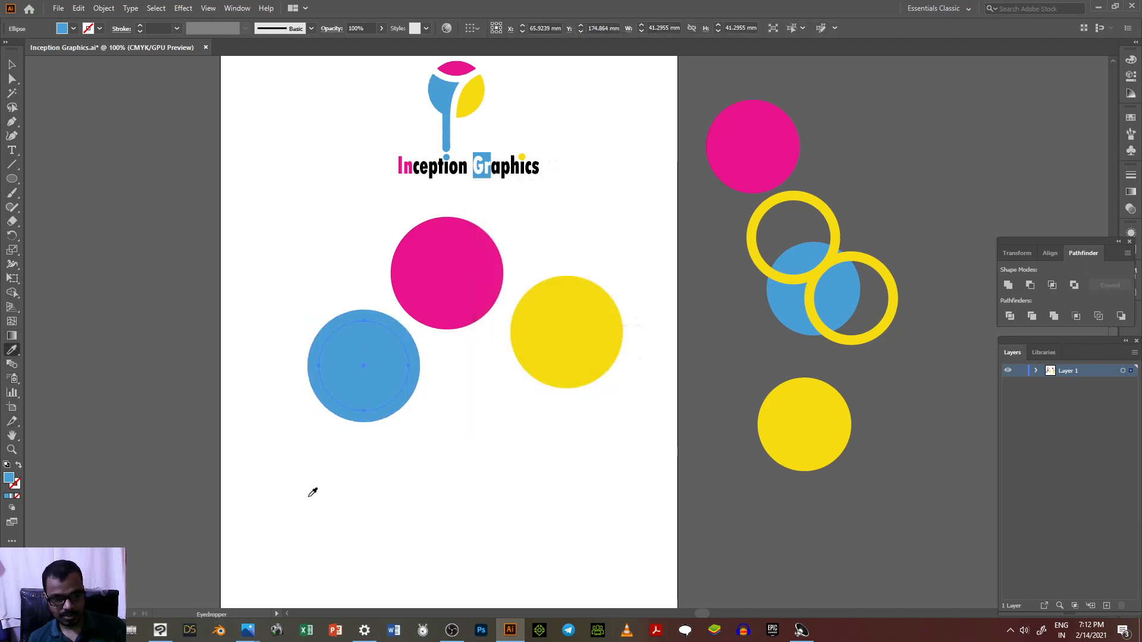
pyautogui.click(311, 491)
pyautogui.click(9, 63)
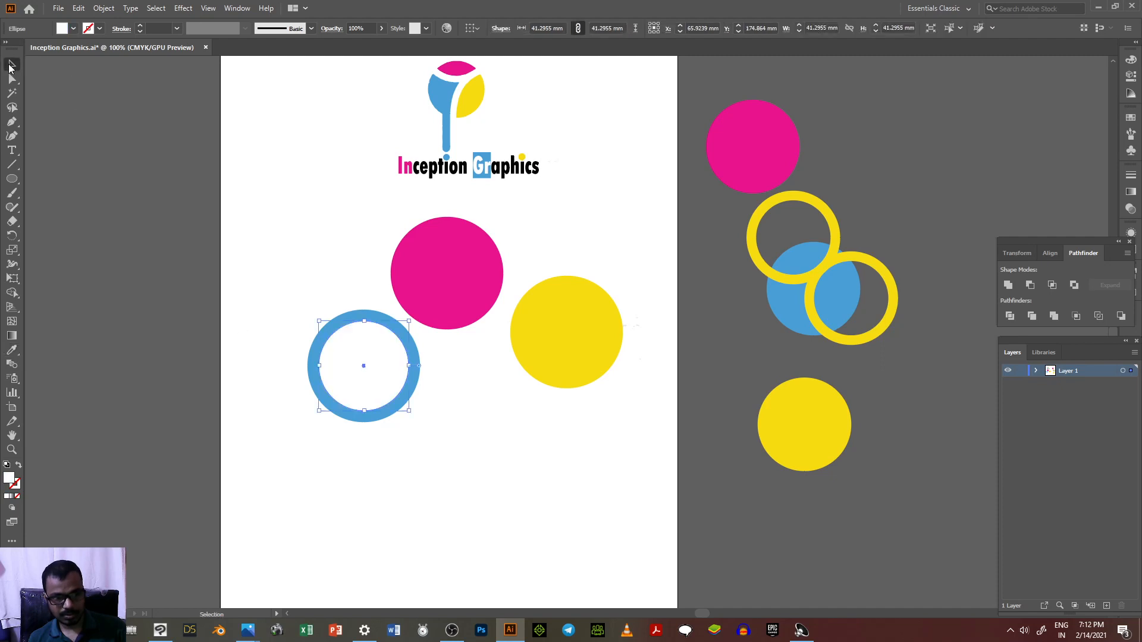
pyautogui.click(438, 461)
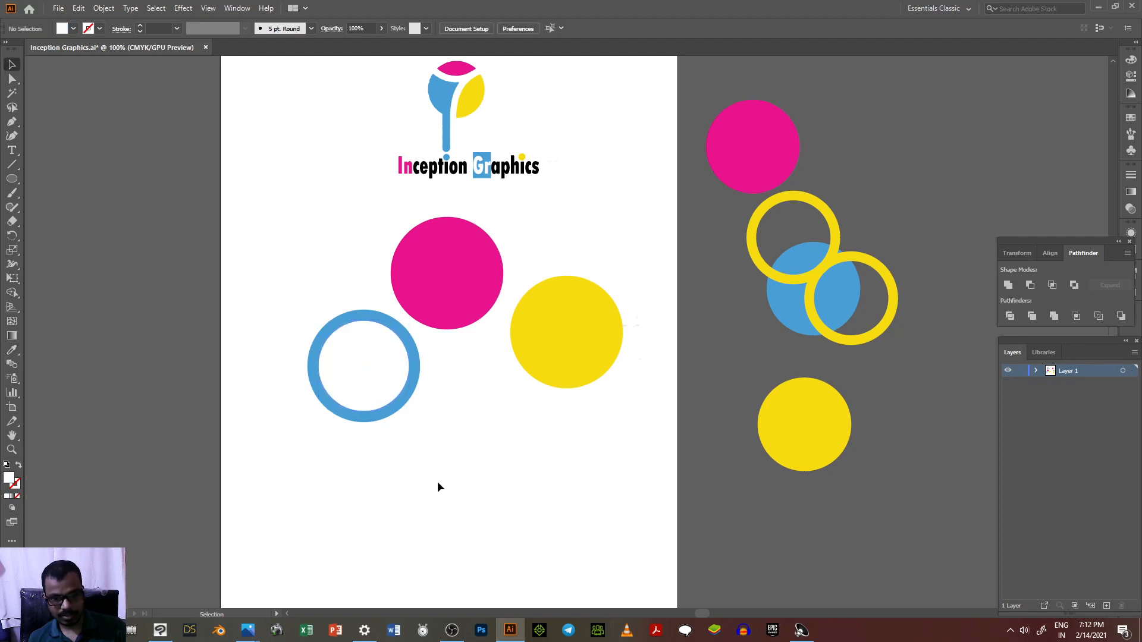
# Fill the inner circle with magenta sampled from the large magenta circle on the artboard.
pyautogui.click(374, 389)
pyautogui.click(12, 351)
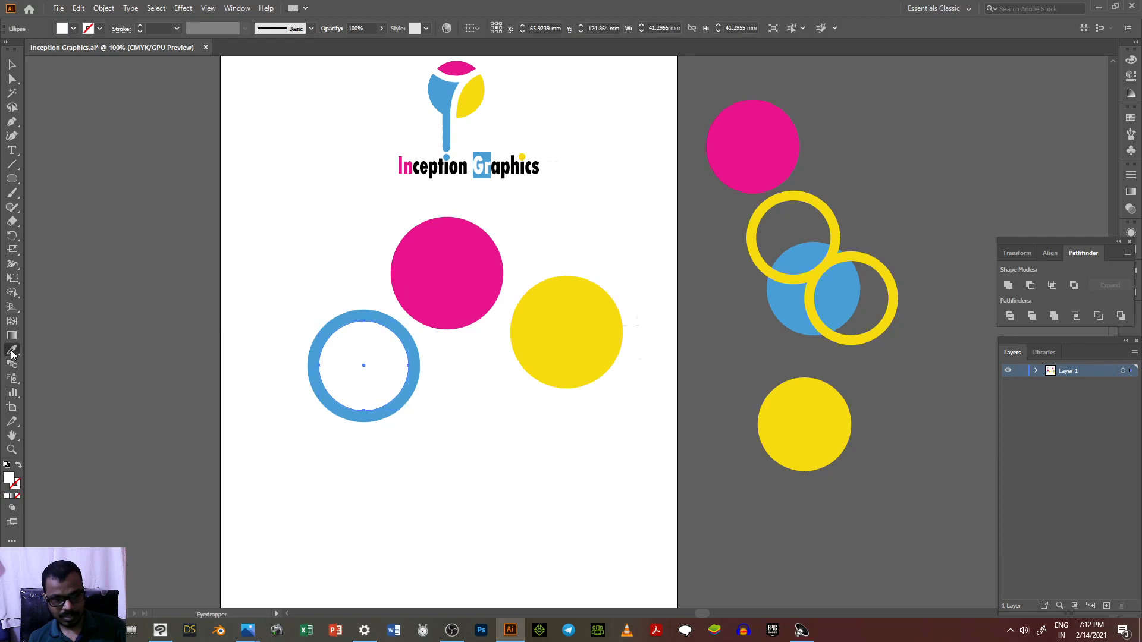
pyautogui.click(484, 268)
pyautogui.click(12, 63)
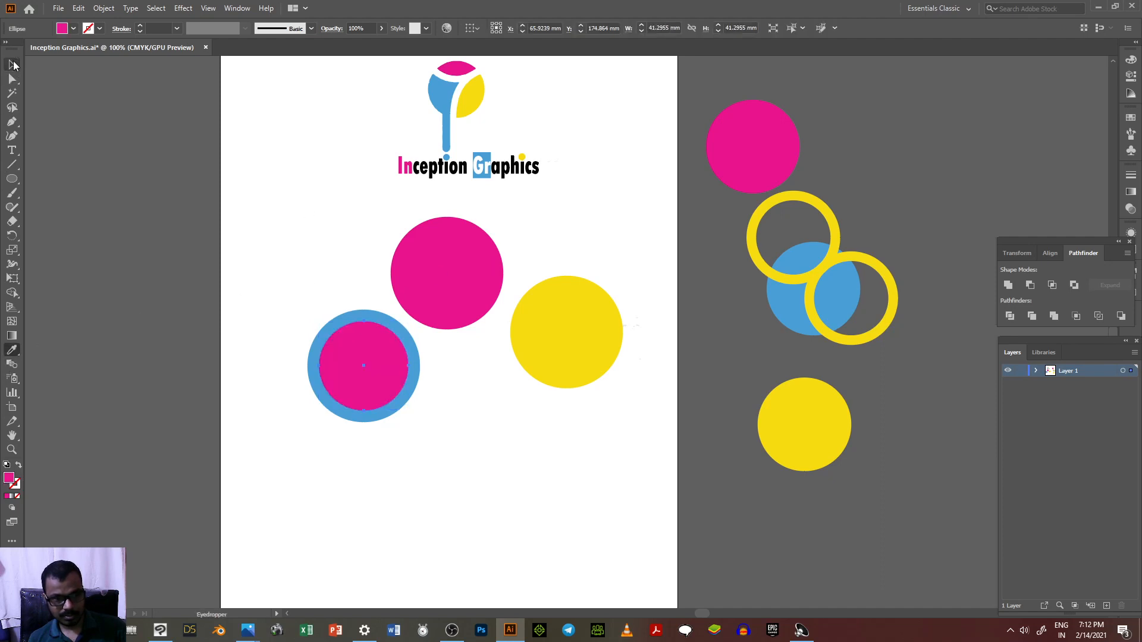
pyautogui.click(315, 531)
# Select both concentric circles, and hide and redisplay the Pathfinder options.
pyautogui.moveTo(396, 503); pyautogui.dragTo(284, 344)
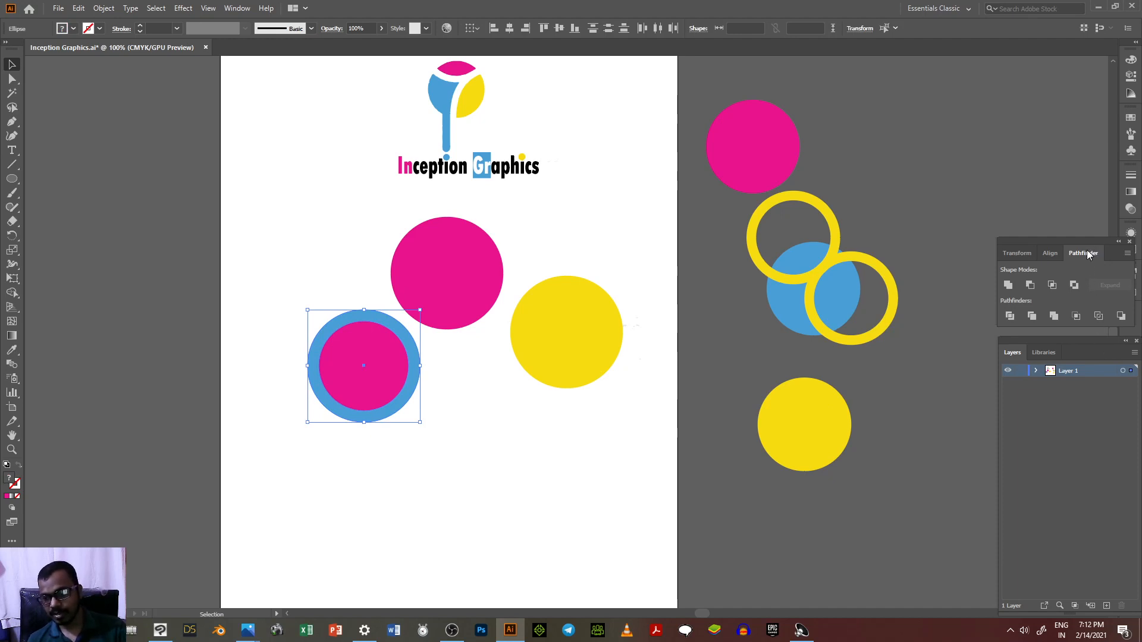
pyautogui.click(228, 6)
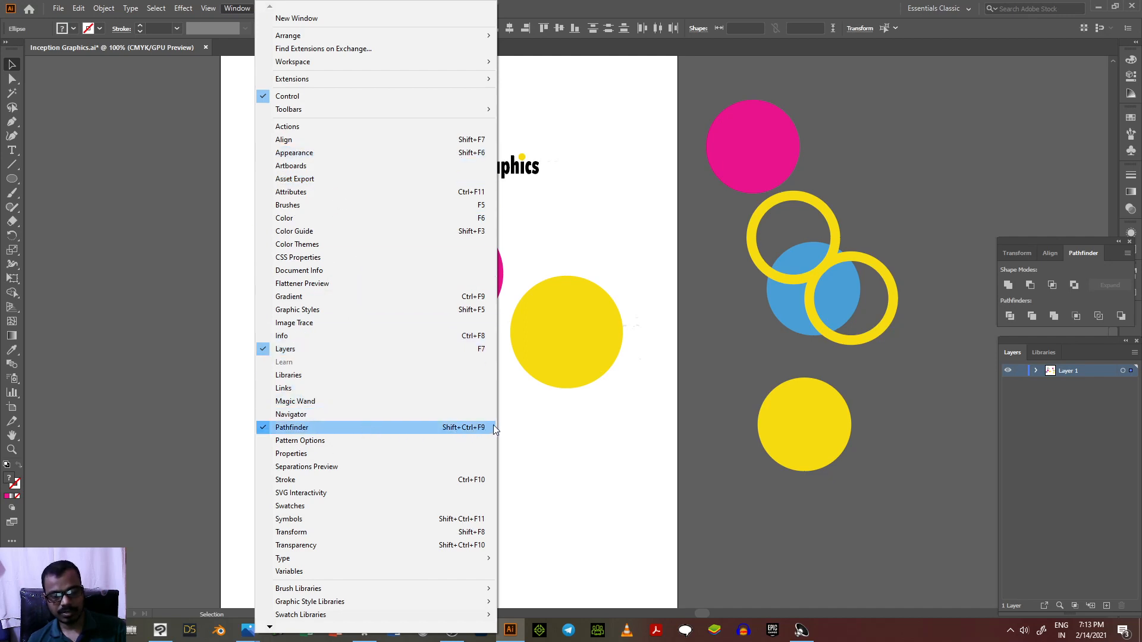
pyautogui.click(299, 427)
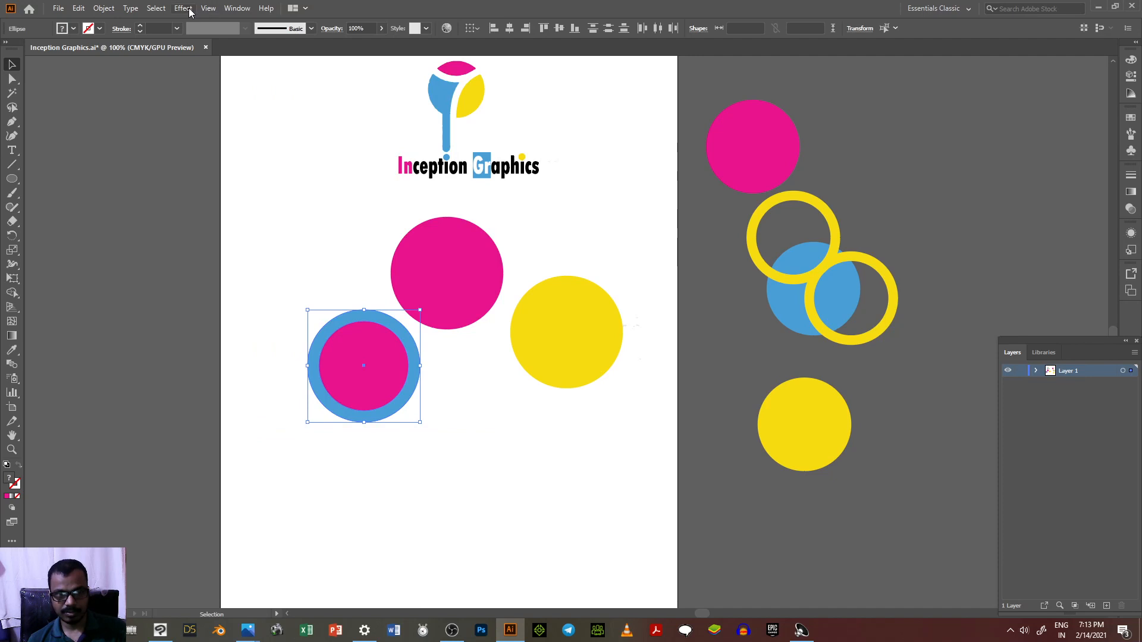
pyautogui.click(235, 8)
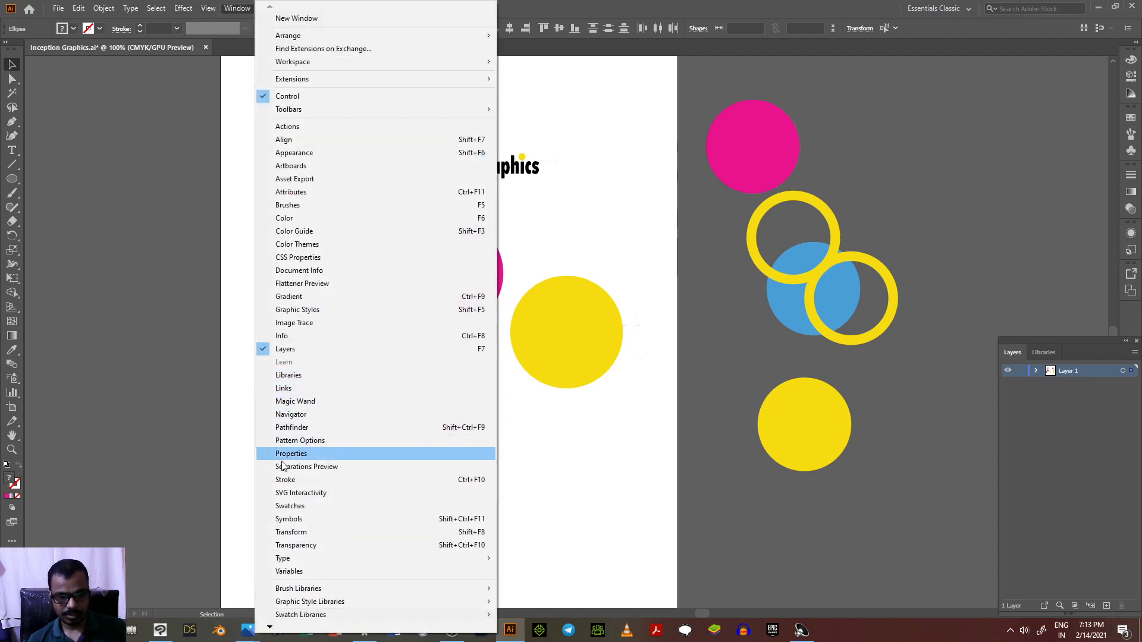
pyautogui.click(281, 428)
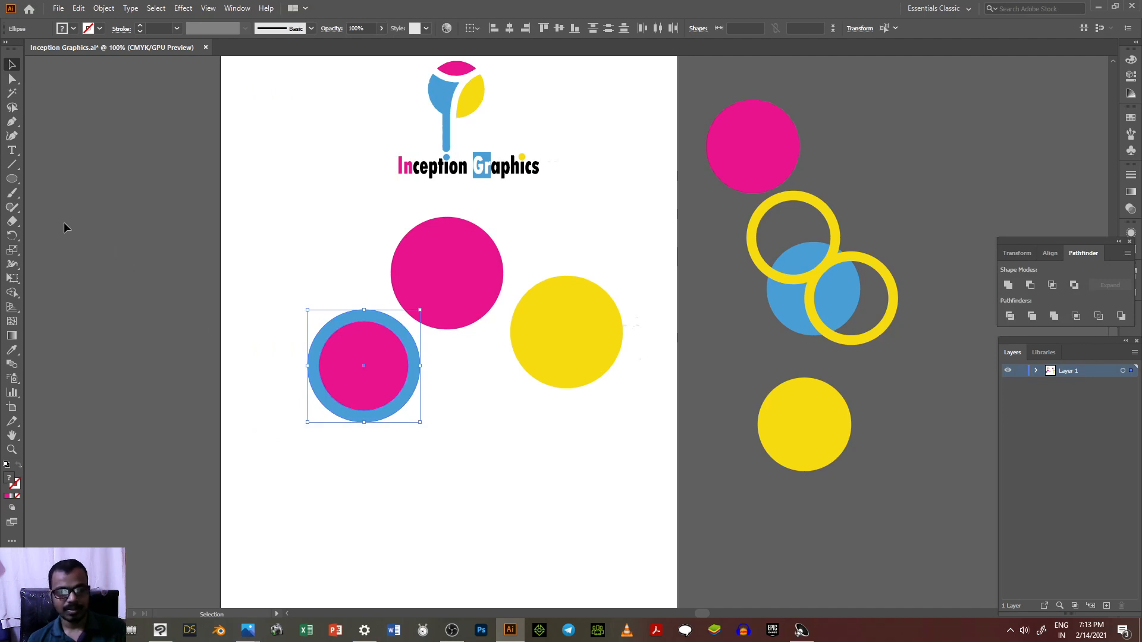
# Combine the blue circle and its magenta inner circle into a hollow ring with the Pathfinder Exclude operation.
pyautogui.moveTo(420, 464); pyautogui.dragTo(315, 333)
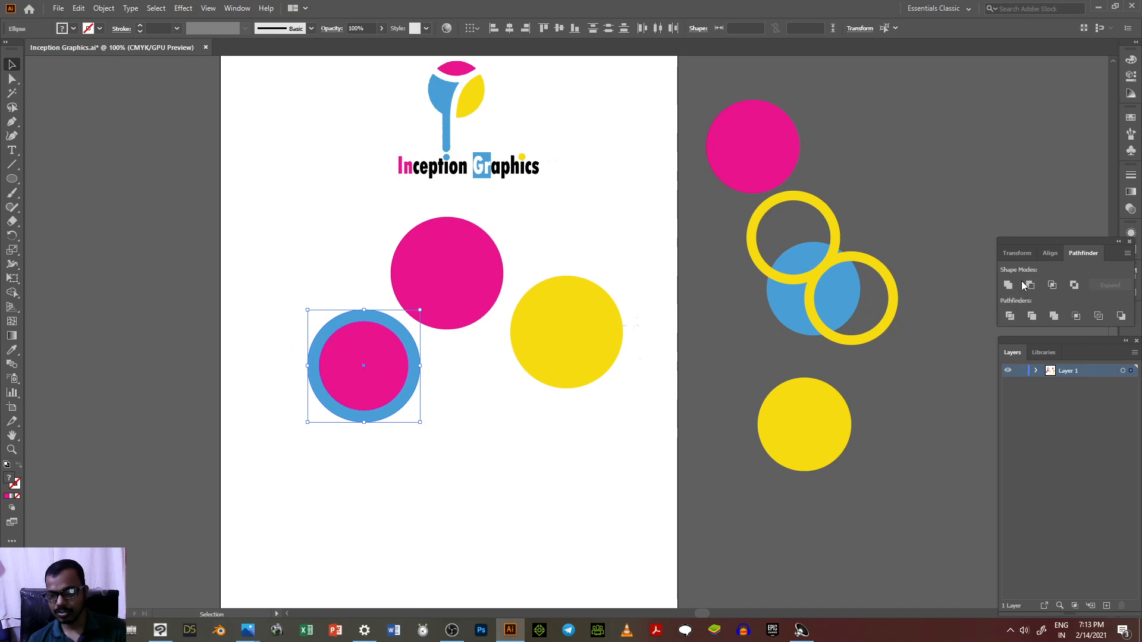
pyautogui.click(1074, 286)
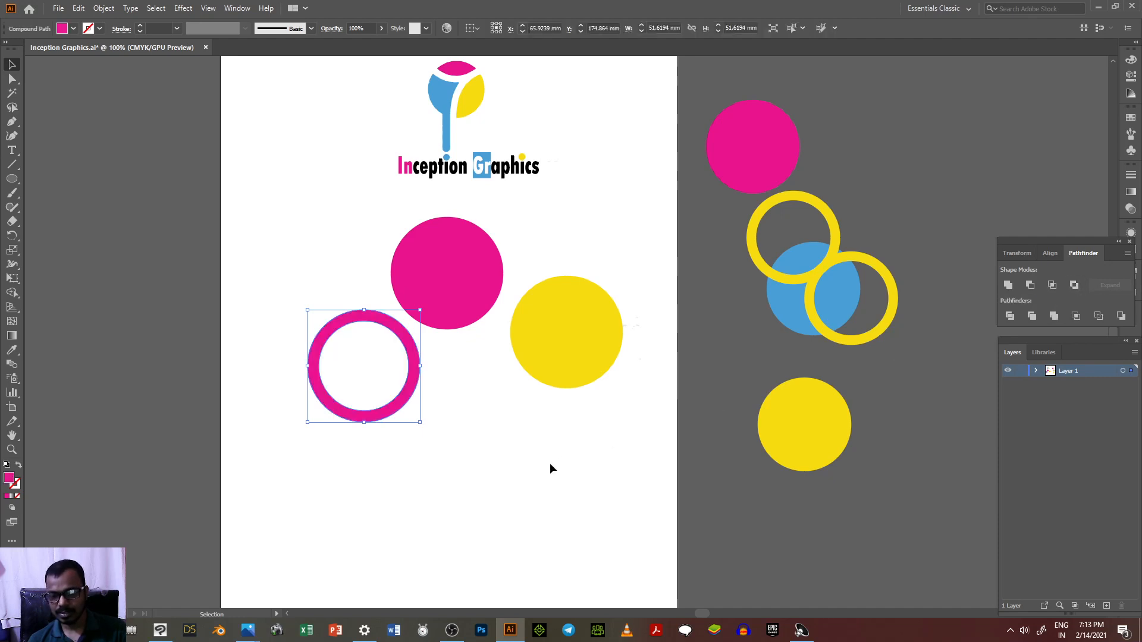
pyautogui.click(498, 502)
# Fill the ring with the dark grey sampled from the canvas outside the artboard.
pyautogui.click(416, 380)
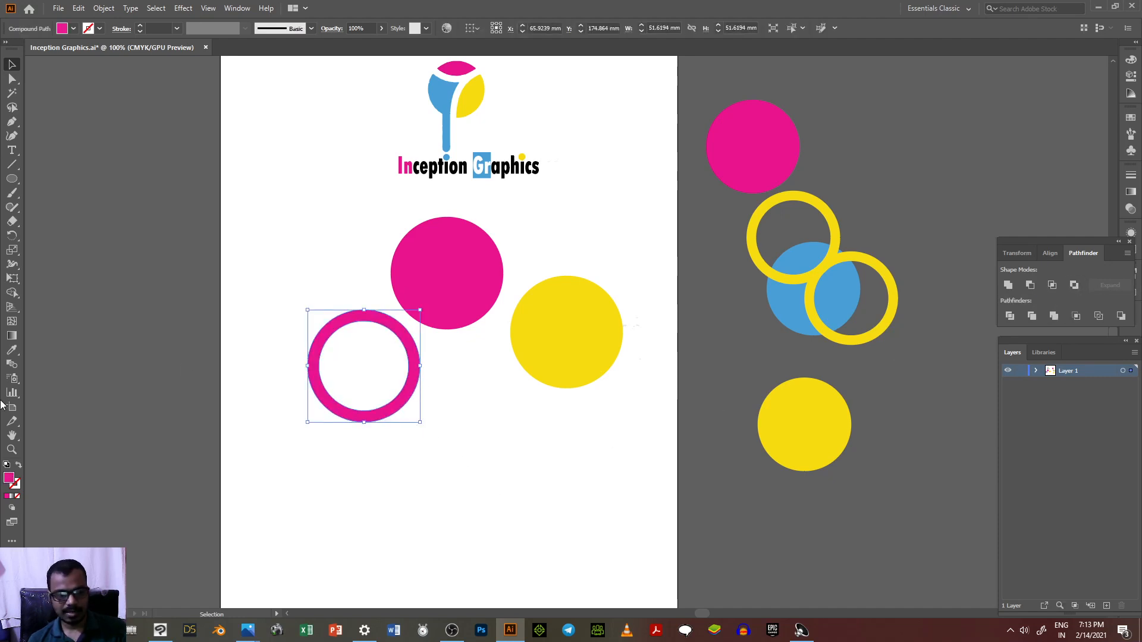
pyautogui.click(12, 350)
pyautogui.click(130, 347)
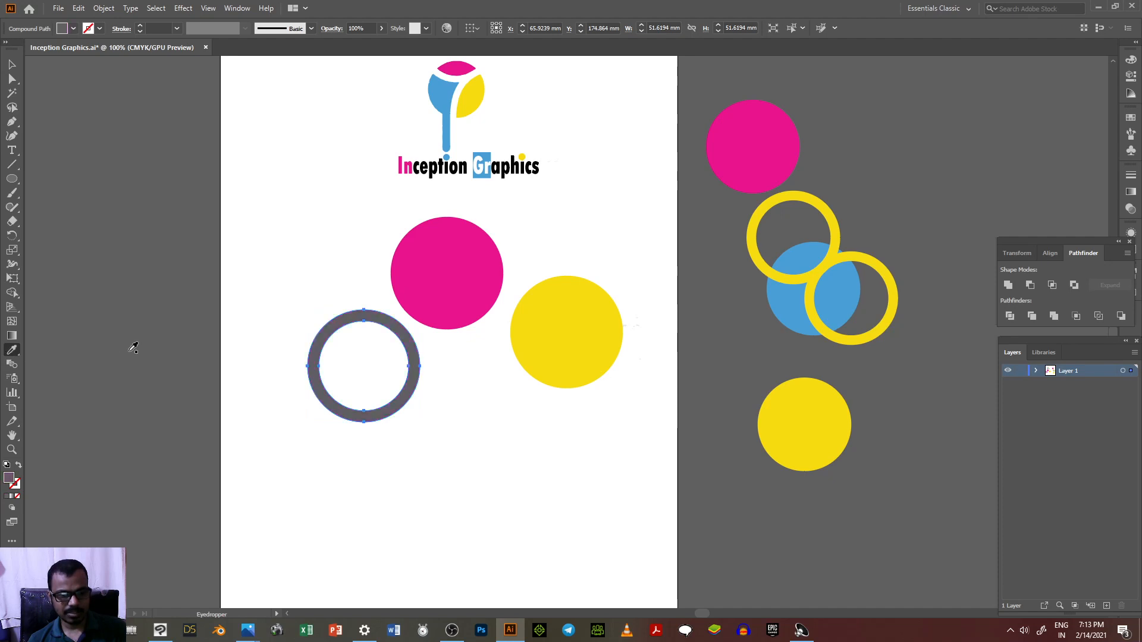
# Move the yellow circle away from the other shapes, across the artboard's lower-right edge at about X 197.8 mm, Y 233.3 mm.
pyautogui.click(10, 64)
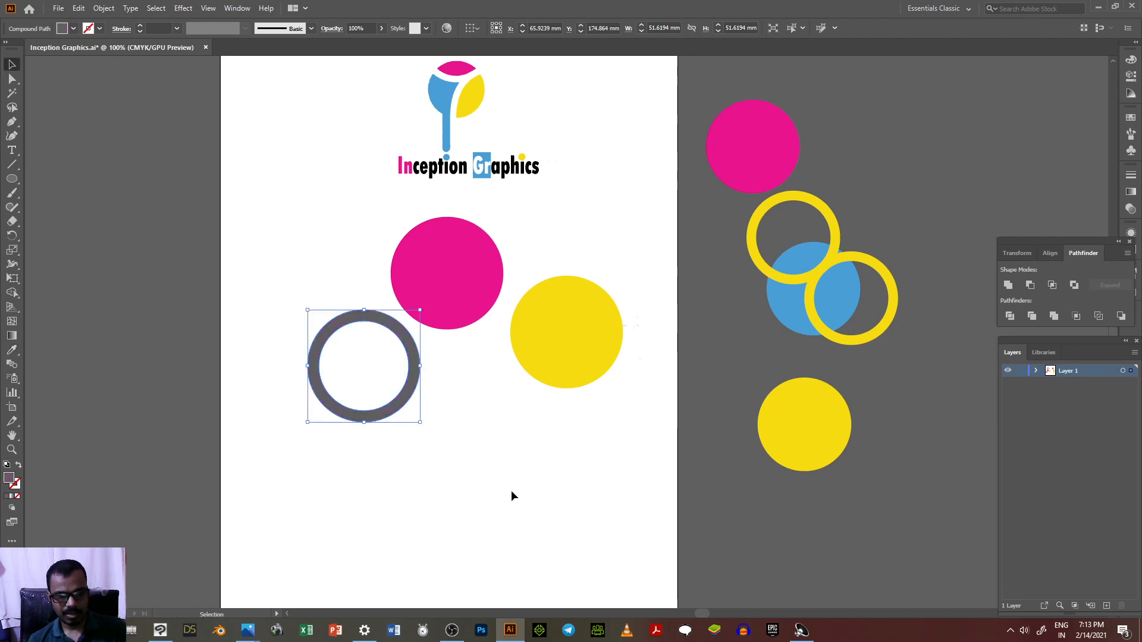
pyautogui.click(511, 491)
pyautogui.moveTo(592, 346); pyautogui.dragTo(678, 513)
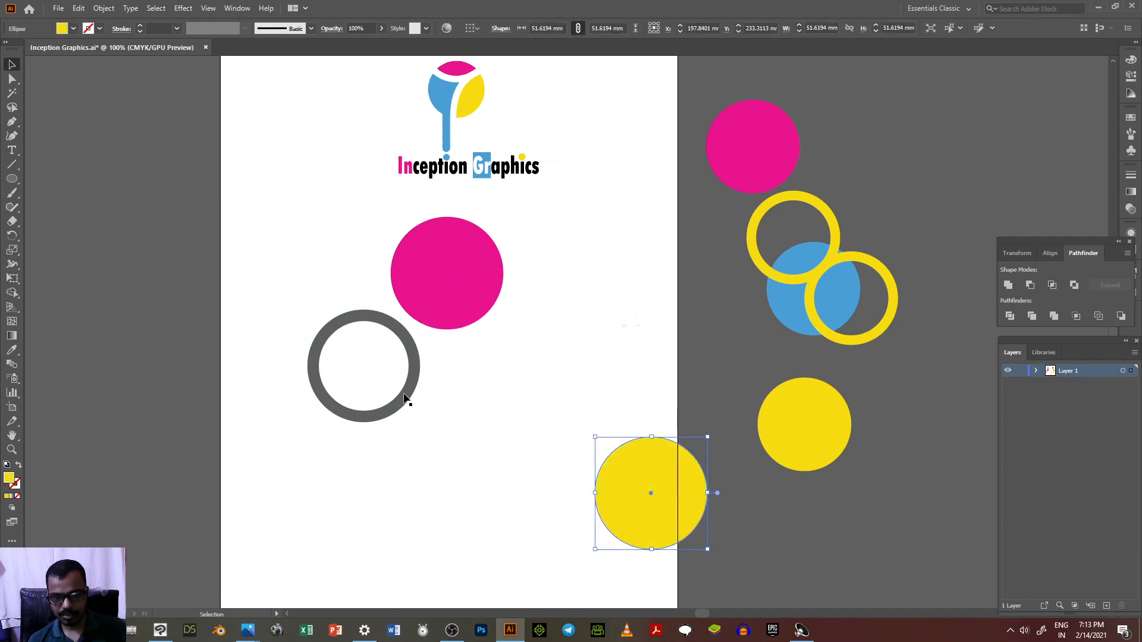
# Move the grey ring and the magenta circle together so the ring overlaps the circle's upper part.
pyautogui.moveTo(405, 399); pyautogui.dragTo(480, 249)
pyautogui.moveTo(526, 383); pyautogui.dragTo(395, 351)
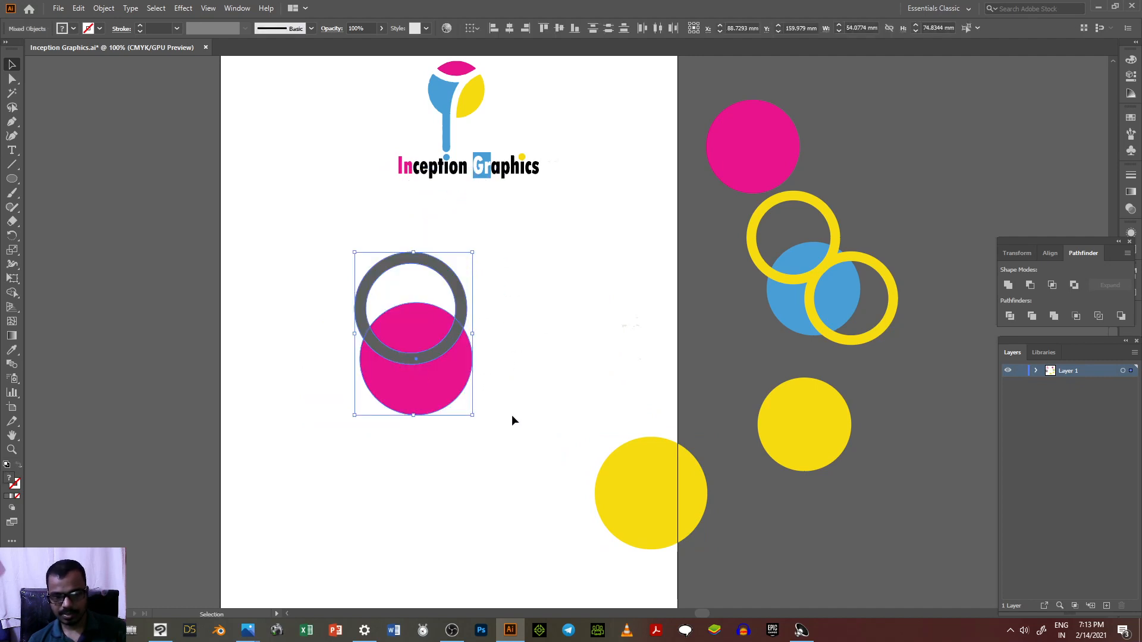
pyautogui.click(511, 415)
# Duplicate the grey ring and place the copy over the magenta circle's right side, overlapping the first ring.
pyautogui.click(419, 357)
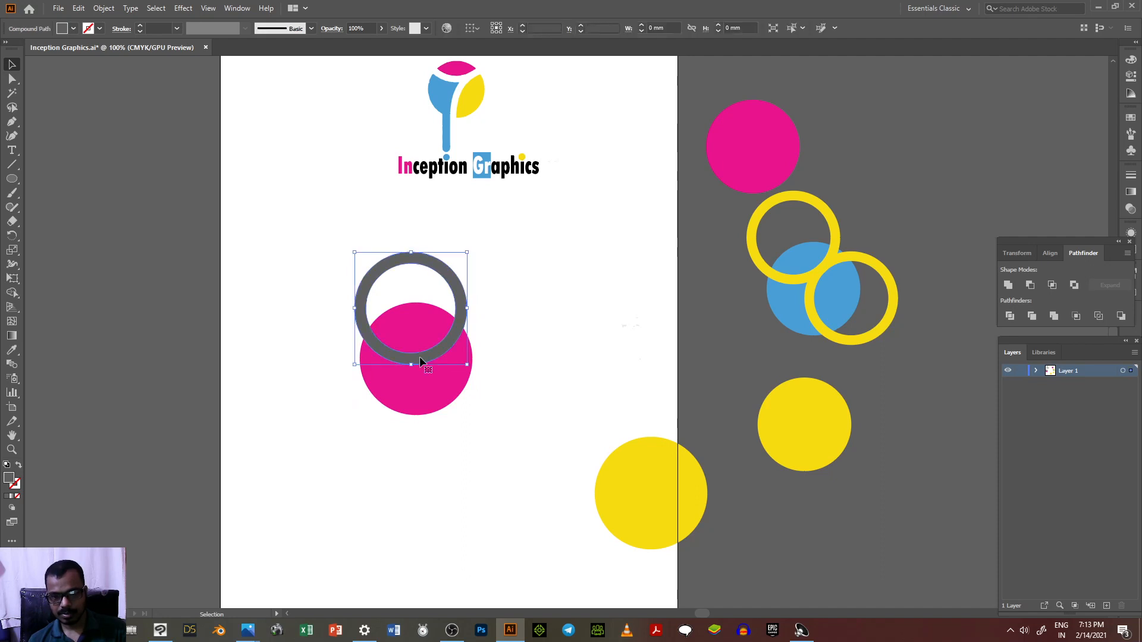
pyautogui.hotkey('ctrl', 'c')
pyautogui.hotkey('ctrl', 'v')
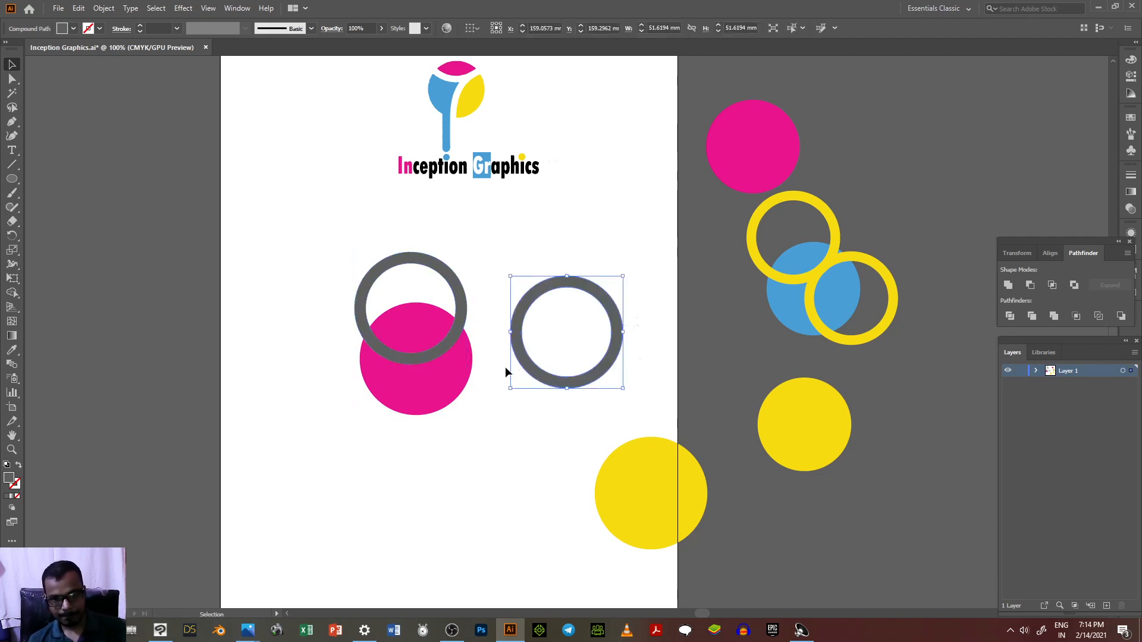
pyautogui.moveTo(525, 367); pyautogui.dragTo(447, 401)
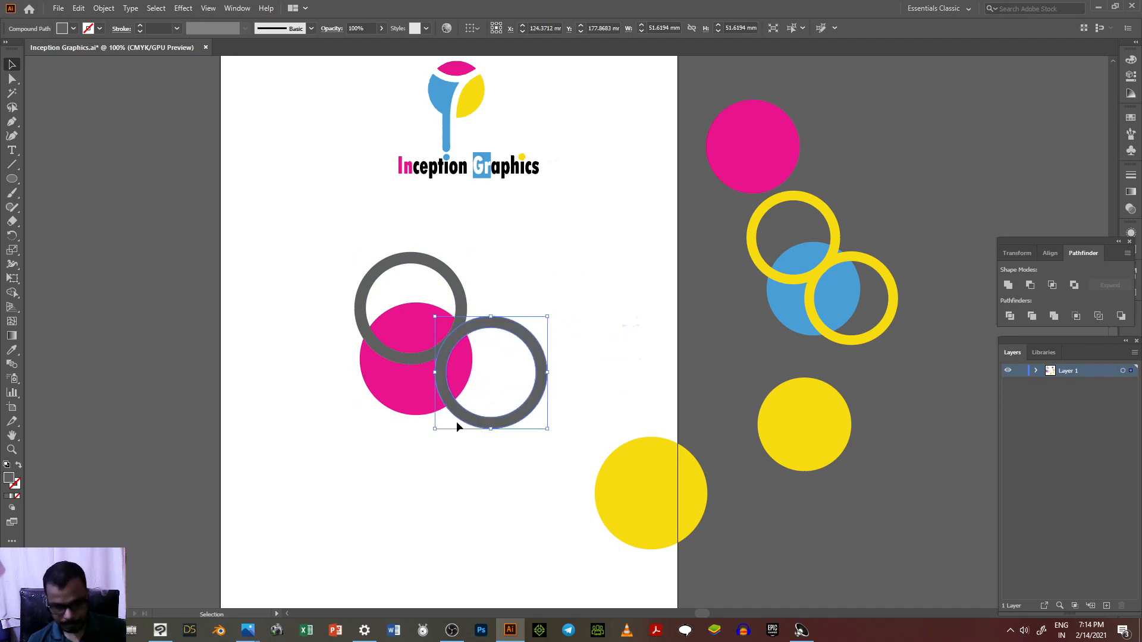
# Fine-tune the copied ring's overlap with the first ring, moving it to about X 123.7 mm, Y 177.5 mm, and deselect it.
pyautogui.scroll(2, 455, 421)
pyautogui.scroll(2, 455, 421)
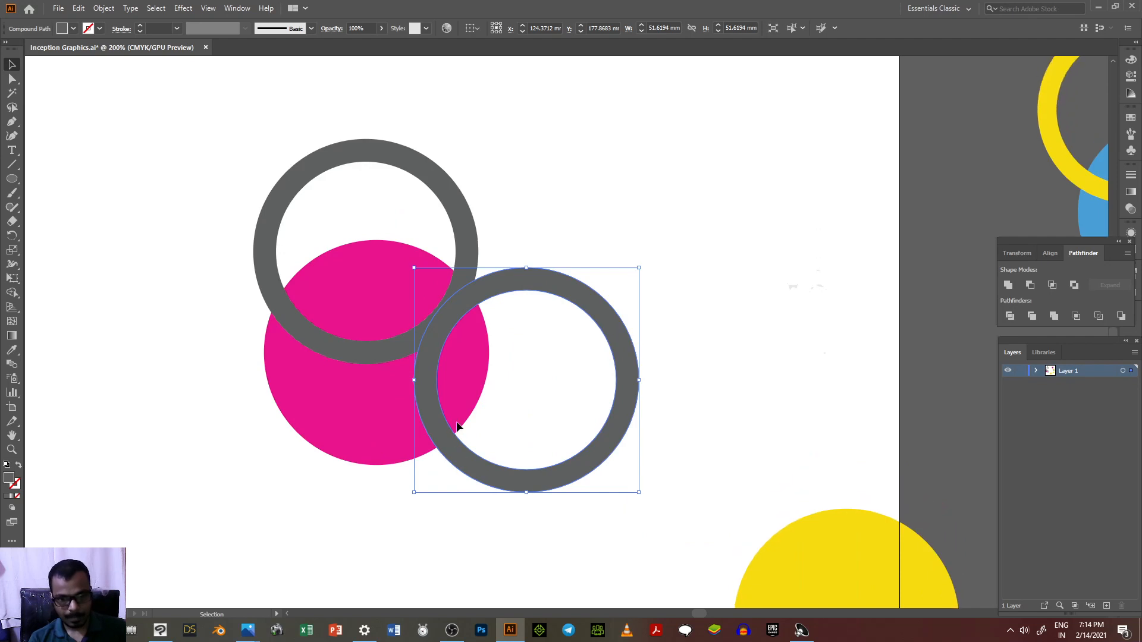
pyautogui.press('Up')
pyautogui.press('Left')
pyautogui.press('Left')
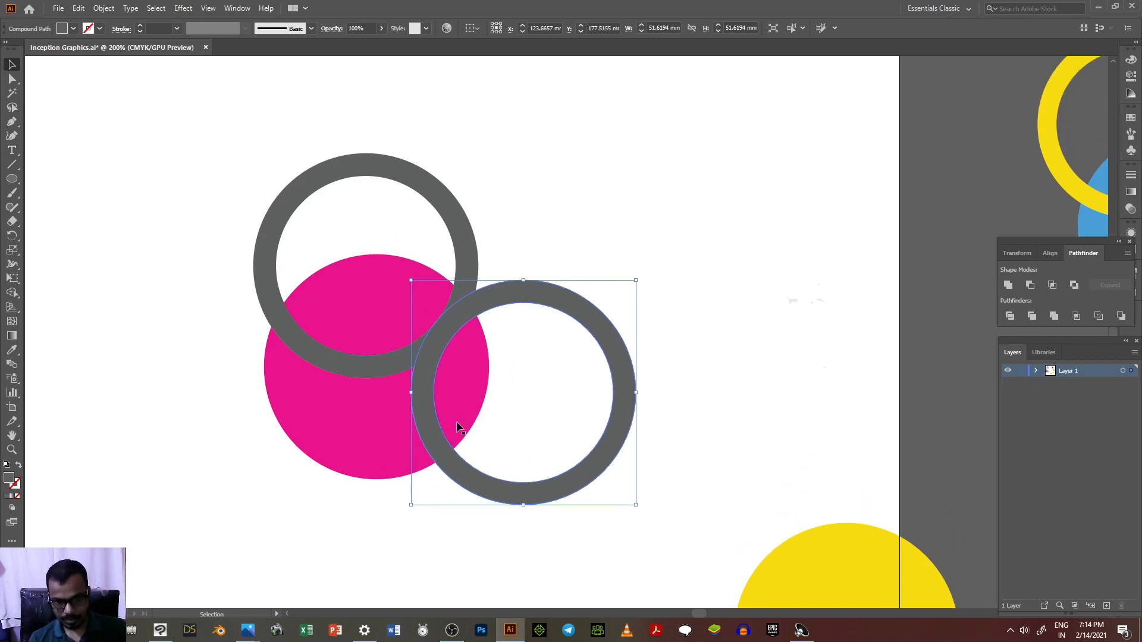
pyautogui.press('Left')
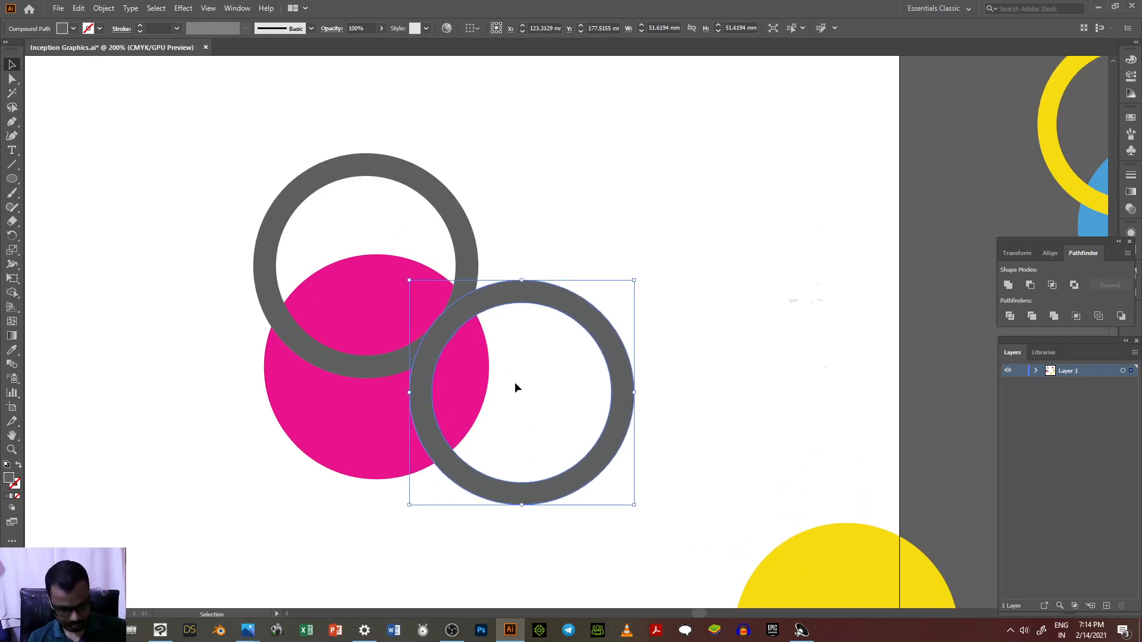
pyautogui.scroll(4, 515, 388)
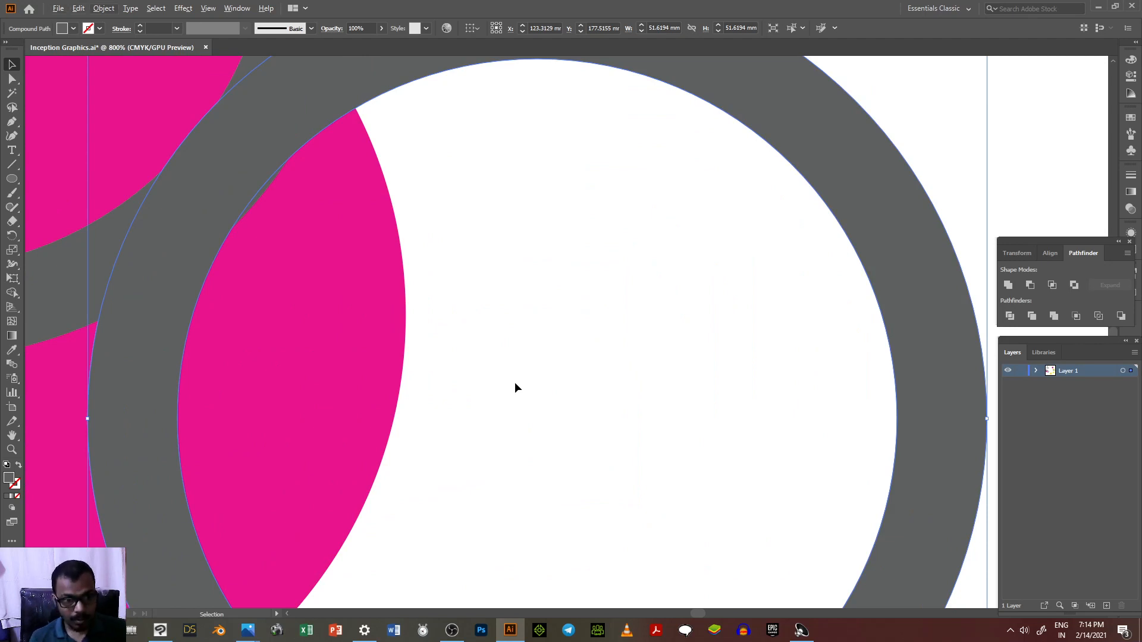
pyautogui.press('Right')
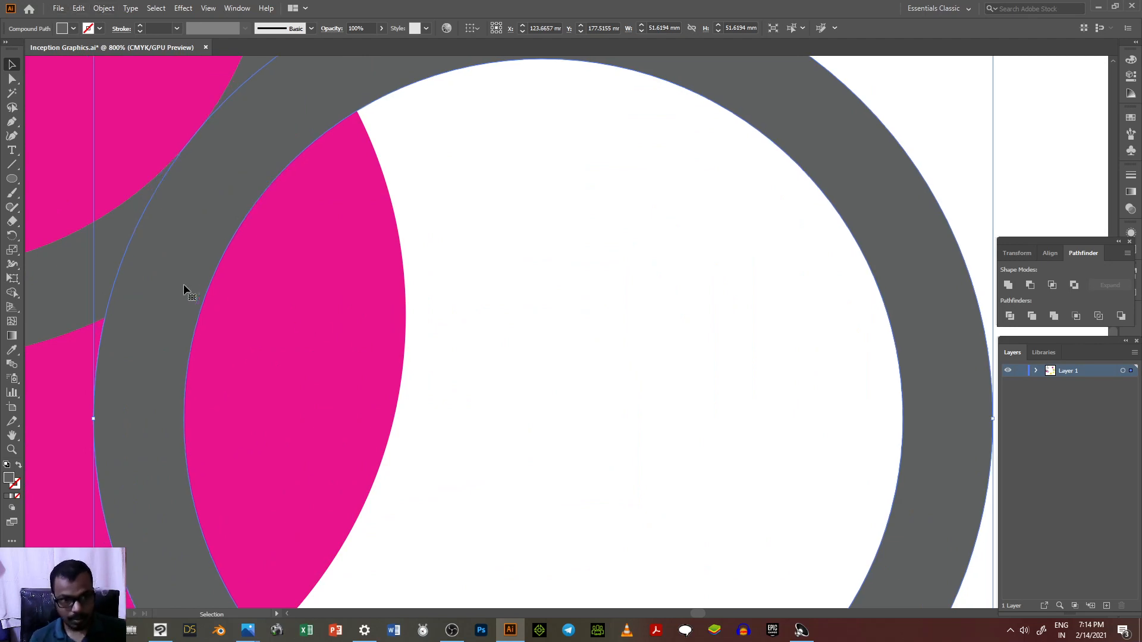
pyautogui.hotkey('ctrl', '-')
pyautogui.hotkey('ctrl', '-')
pyautogui.hotkey('ctrl', '-')
pyautogui.hotkey('ctrl', '-')
pyautogui.hotkey('ctrl', '-')
pyautogui.hotkey('ctrl', '-')
pyautogui.hotkey('ctrl', '-')
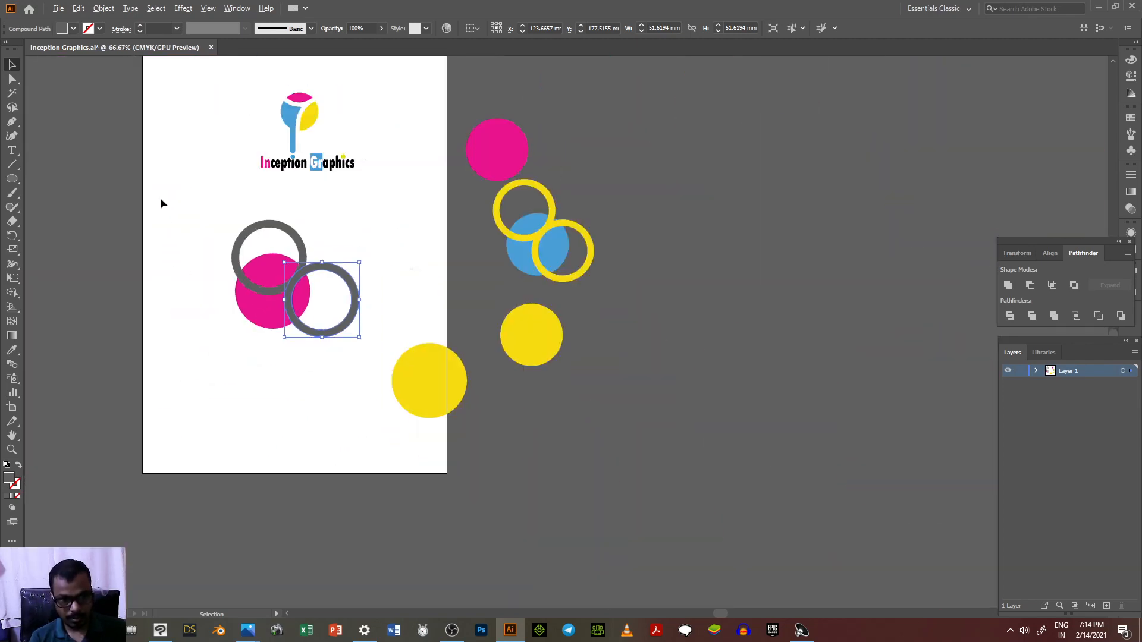
pyautogui.hotkey('ctrl', '+')
pyautogui.hotkey('ctrl', '+')
pyautogui.hotkey('ctrl', '-')
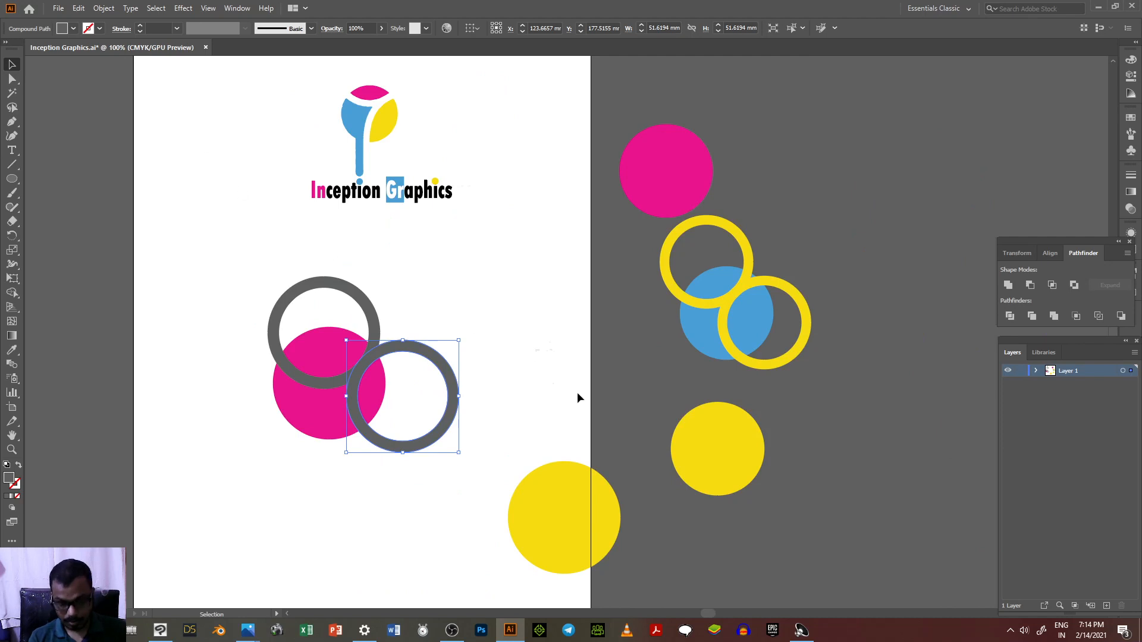
pyautogui.click(52, 325)
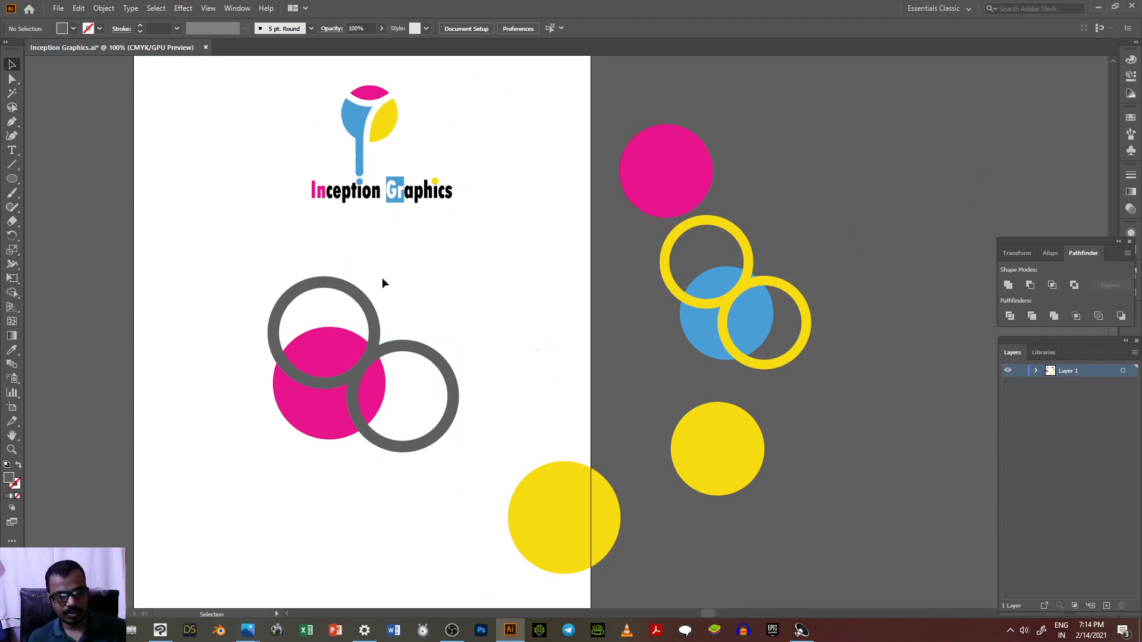
# Select both grey rings and shift them together up and left over the magenta circle, to about X 98.2 mm, Y 158 mm.
pyautogui.click(361, 303)
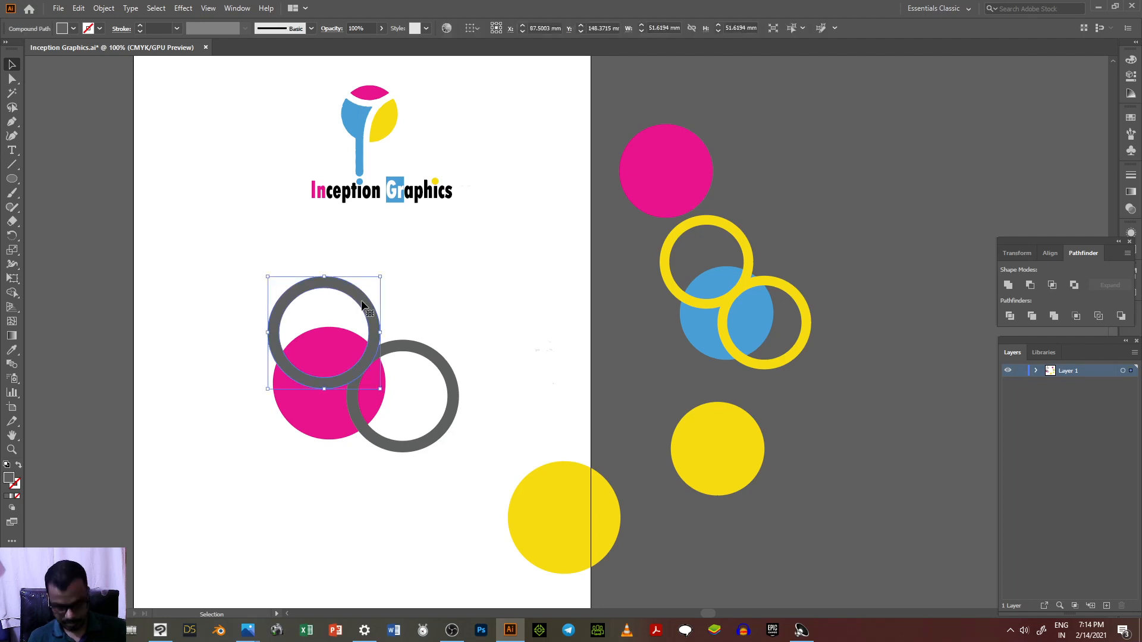
pyautogui.keyDown('shift'); pyautogui.click(427, 349); pyautogui.keyUp('shift')
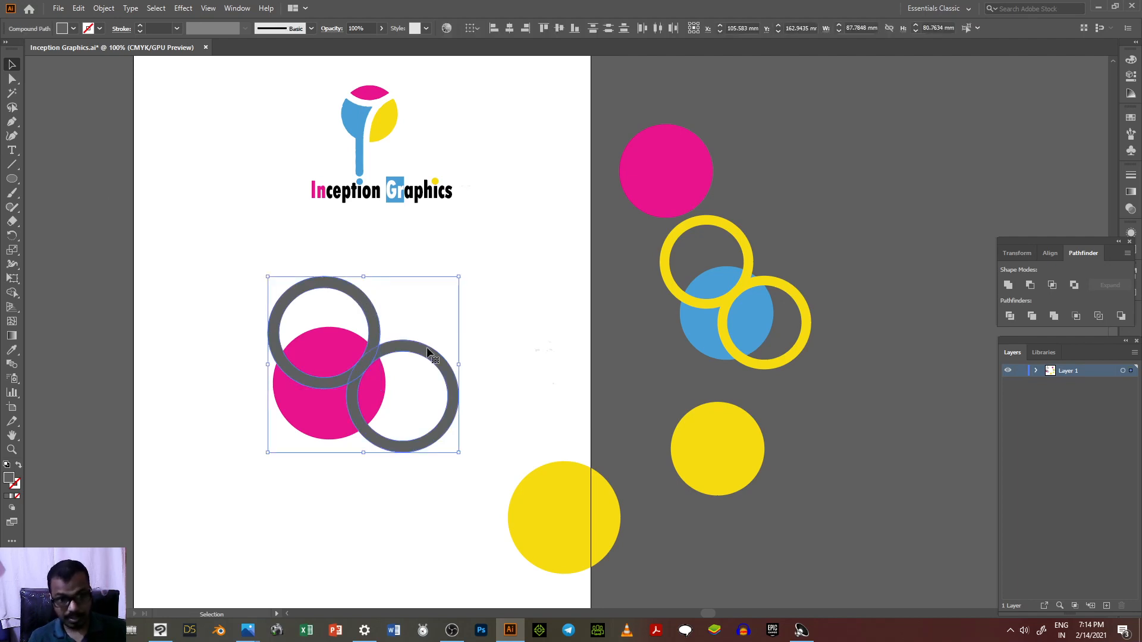
pyautogui.press('Left')
pyautogui.press('Left')
pyautogui.press('Left')
pyautogui.press('Left')
pyautogui.press('Left')
pyautogui.press('Left')
pyautogui.press('Left')
pyautogui.press('Left')
pyautogui.press('Left')
pyautogui.press('Left')
pyautogui.press('Left')
pyautogui.press('Left')
pyautogui.press('Left')
pyautogui.press('Left')
pyautogui.press('Left')
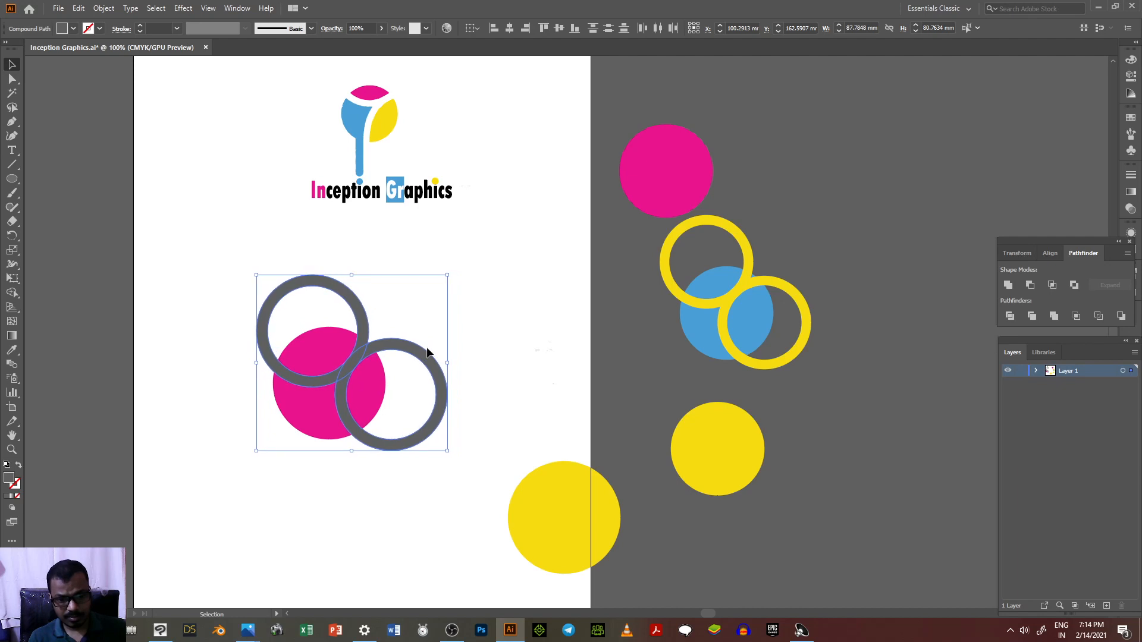
pyautogui.press('Up')
pyautogui.press('Up')
pyautogui.press('Up')
pyautogui.press('Up')
pyautogui.press('Up')
pyautogui.press('Up')
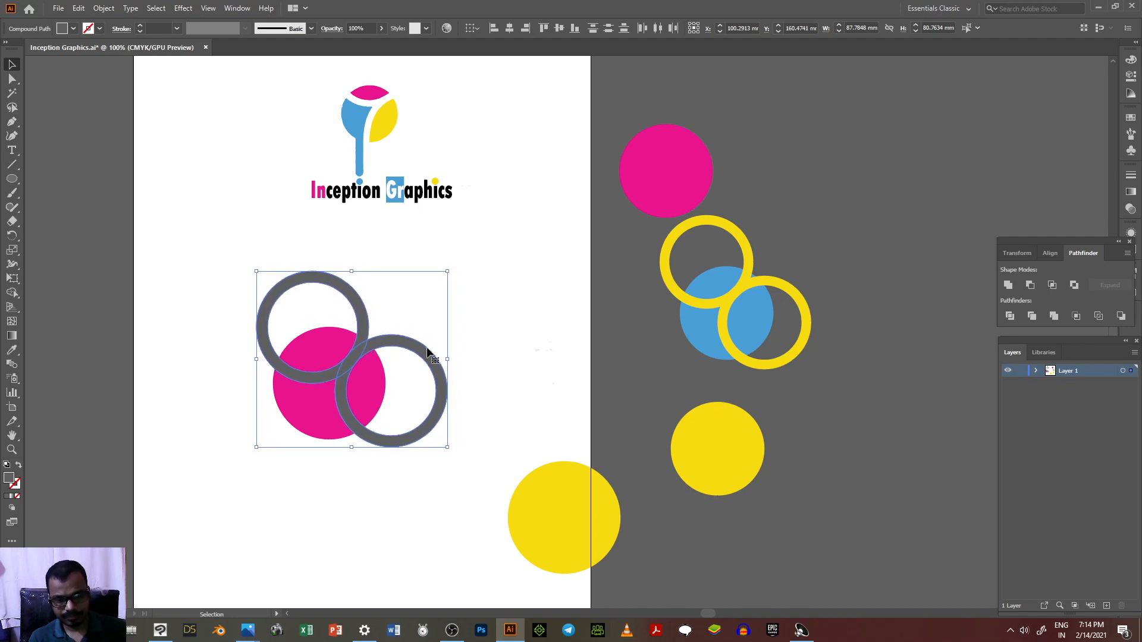
pyautogui.press('Up')
pyautogui.press('Up')
pyautogui.press('Up')
pyautogui.press('Up')
pyautogui.press('Up')
pyautogui.press('Up')
pyautogui.press('Up')
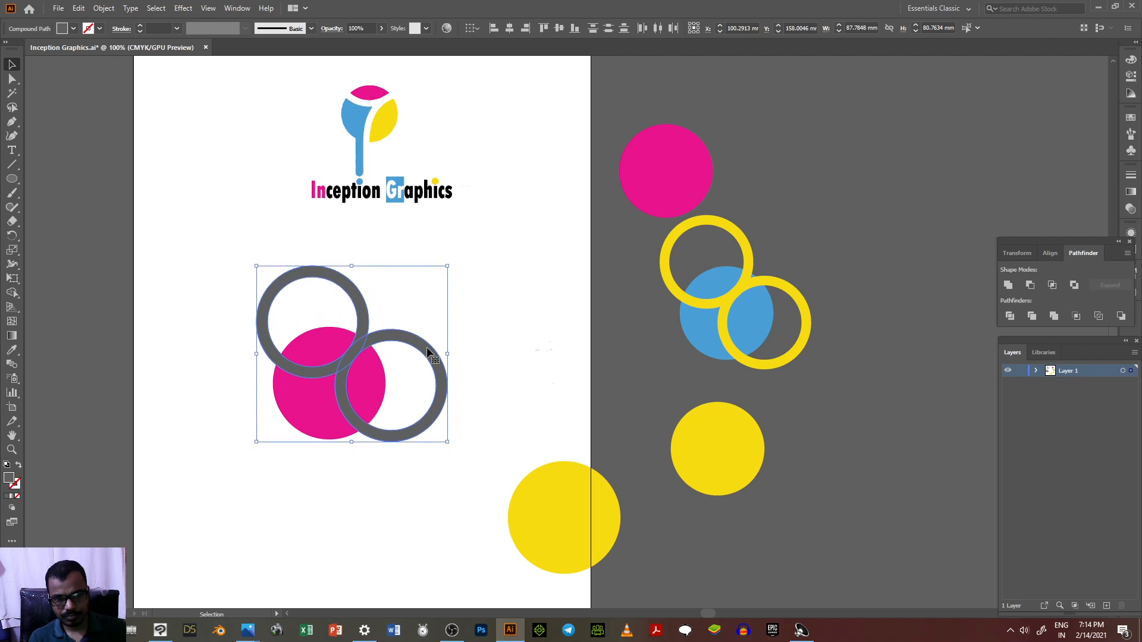
pyautogui.press('Left')
pyautogui.press('Left')
pyautogui.press('Left')
pyautogui.press('Left')
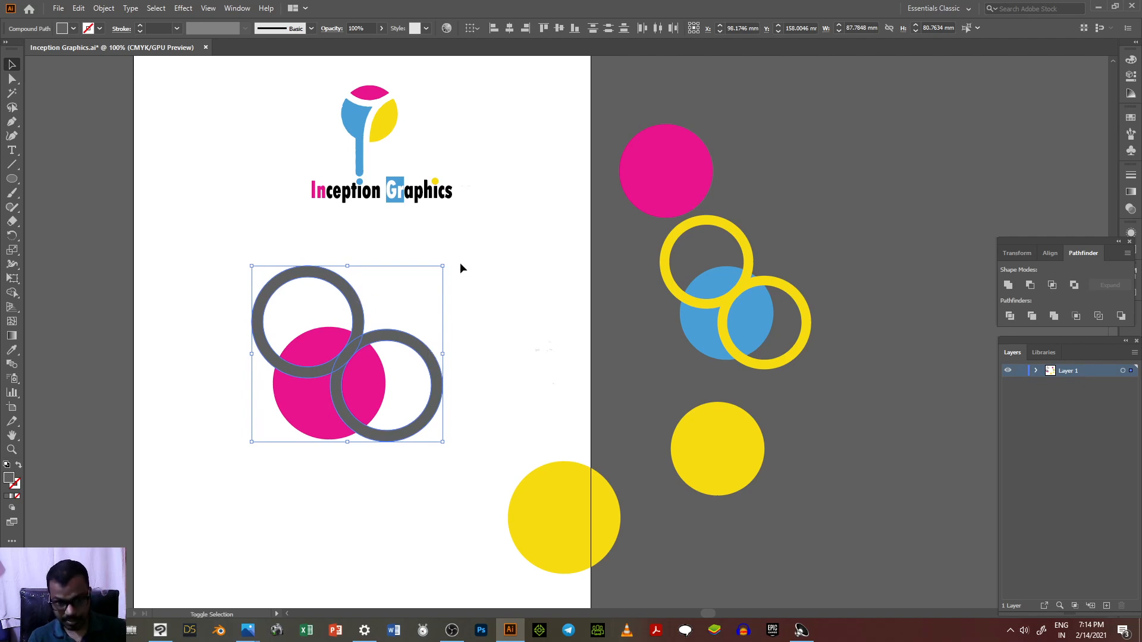
# Enlarge both rings together proportionally to about 99.8 mm wide by 91.8 mm high overall.
pyautogui.moveTo(443, 268); pyautogui.dragTo(453, 258)
pyautogui.press('Up')
pyautogui.press('Left')
pyautogui.press('Up')
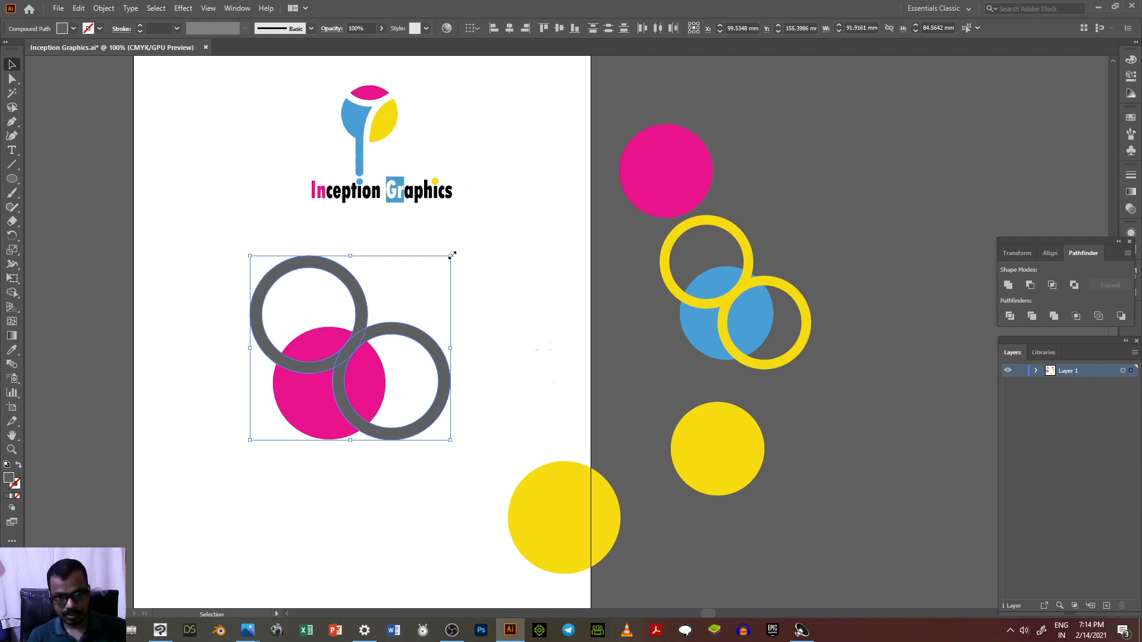
pyautogui.moveTo(452, 255); pyautogui.dragTo(475, 245)
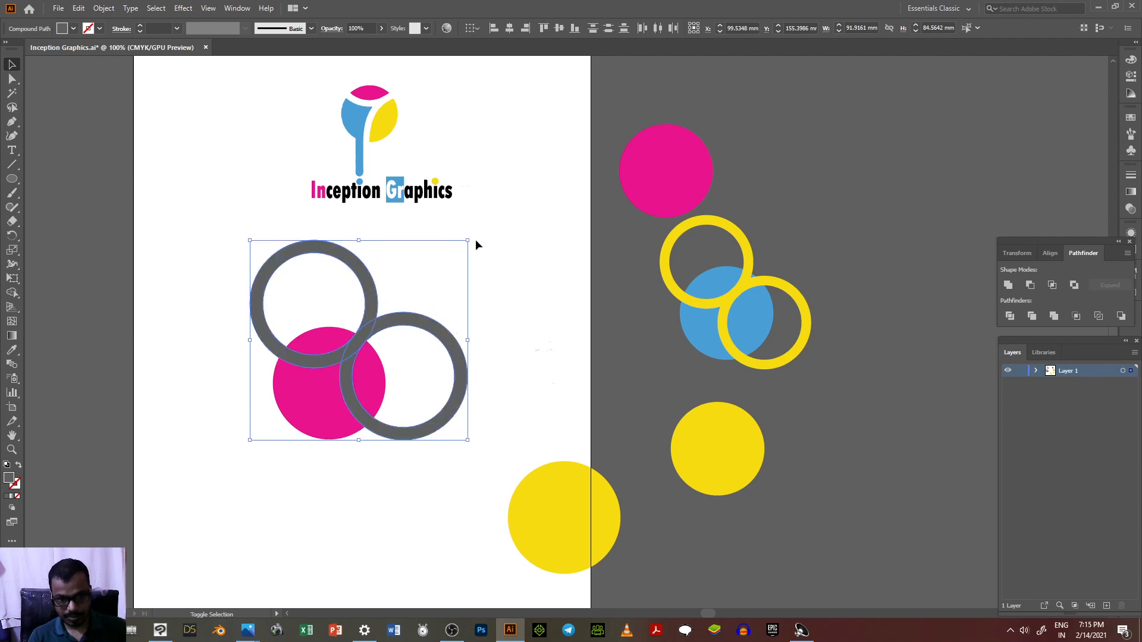
# Shift the enlarged rings left and slightly down over the magenta circle, to about X 99.2 mm, Y 153.2 mm.
pyautogui.press('Left')
pyautogui.press('Left')
pyautogui.press('Left')
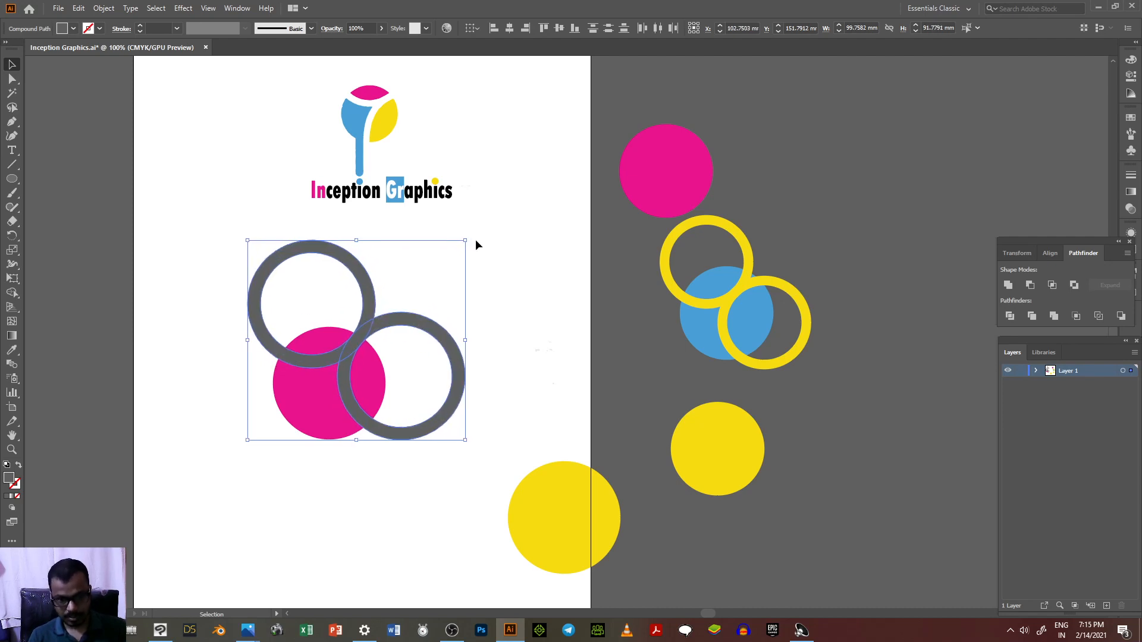
pyautogui.press('Down')
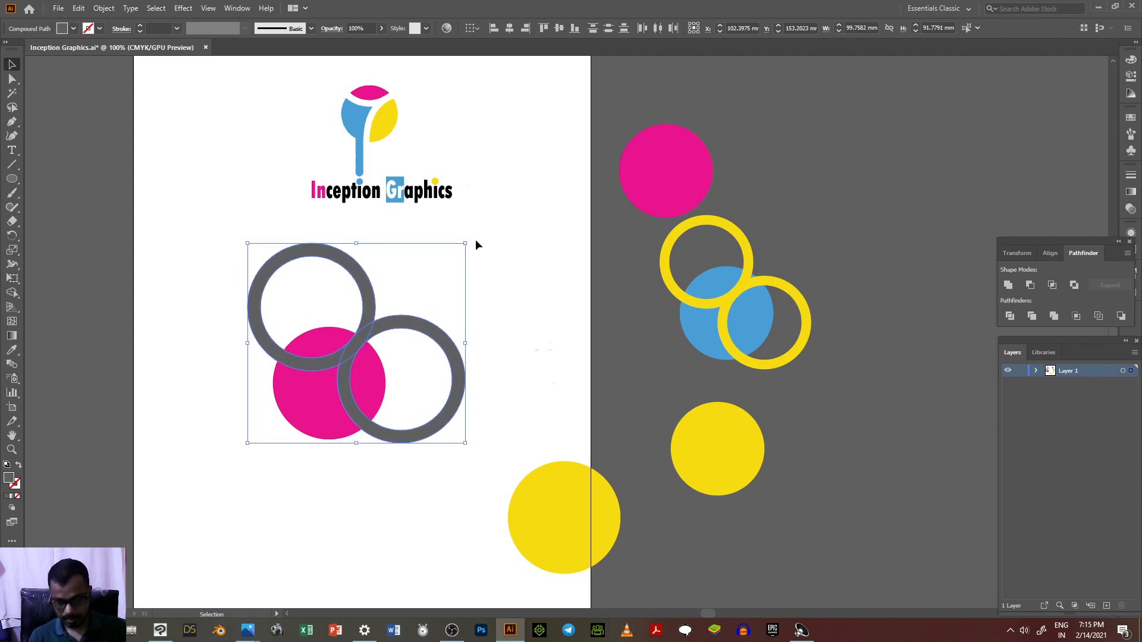
pyautogui.press('Left')
pyautogui.press('Left')
pyautogui.press('Left')
pyautogui.press('Left')
pyautogui.press('Left')
pyautogui.press('Left')
pyautogui.press('Left')
pyautogui.press('Left')
pyautogui.press('Left')
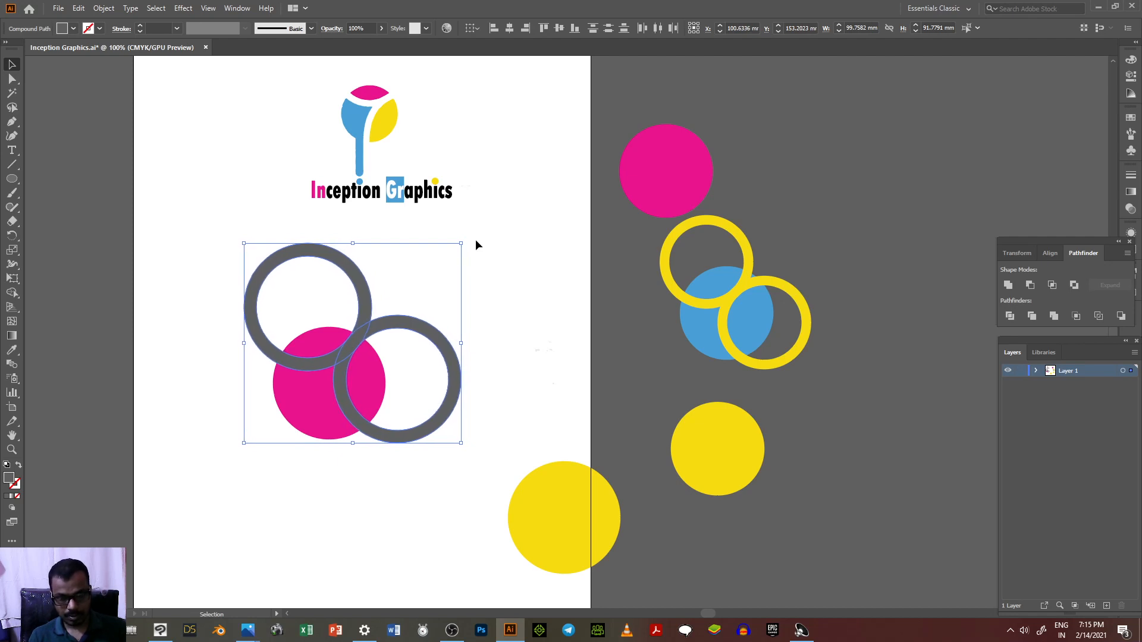
pyautogui.press('Left')
pyautogui.press('Left')
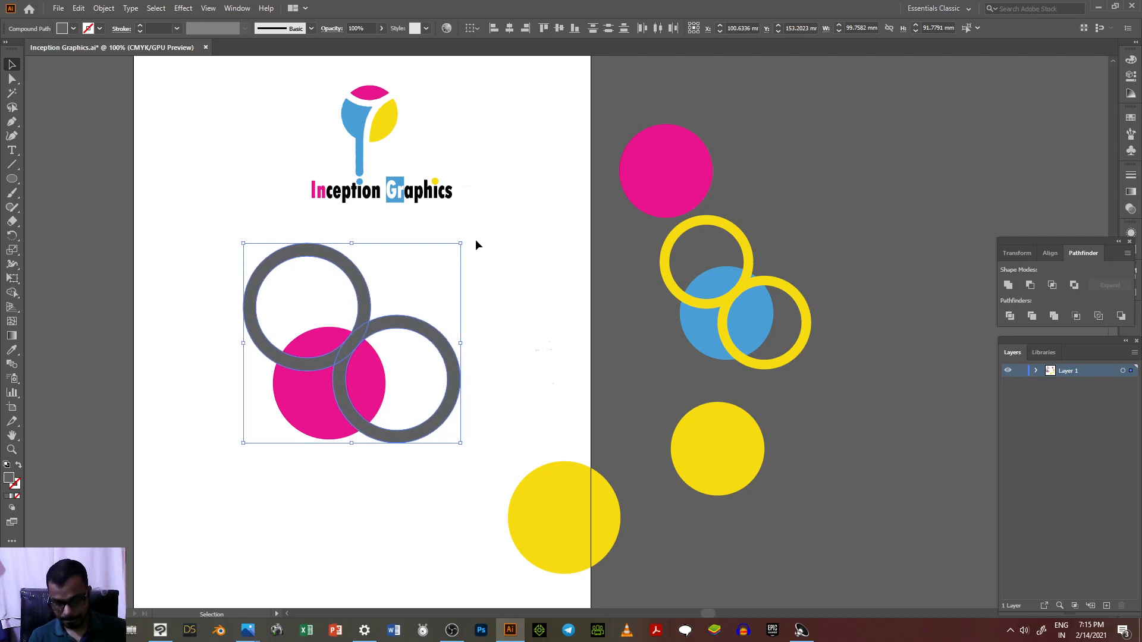
pyautogui.press('Down')
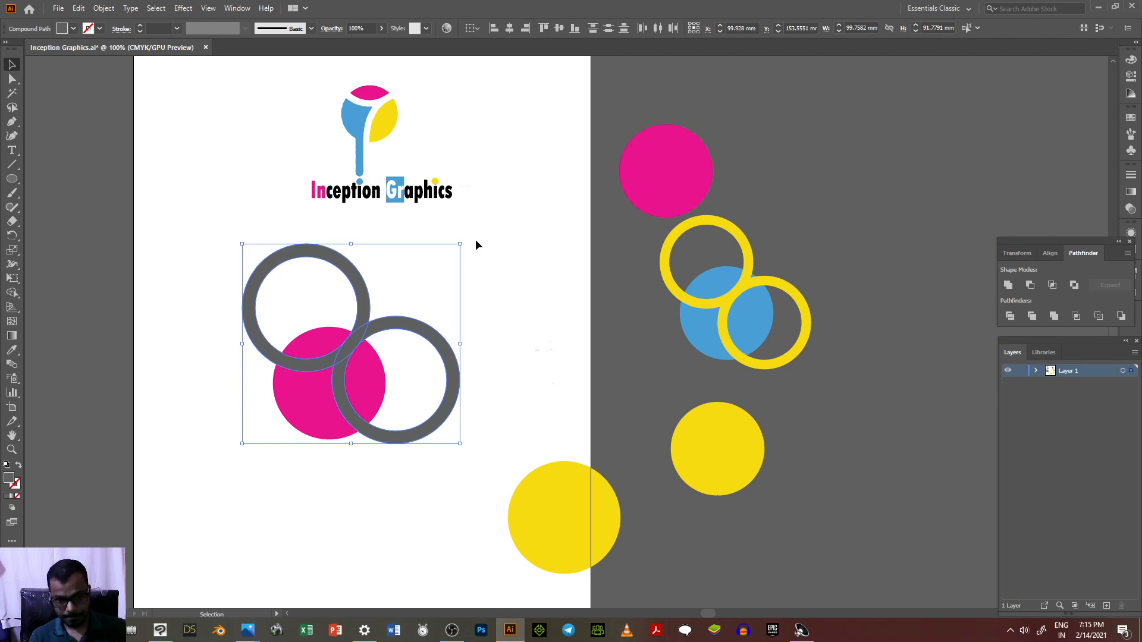
pyautogui.press('Left')
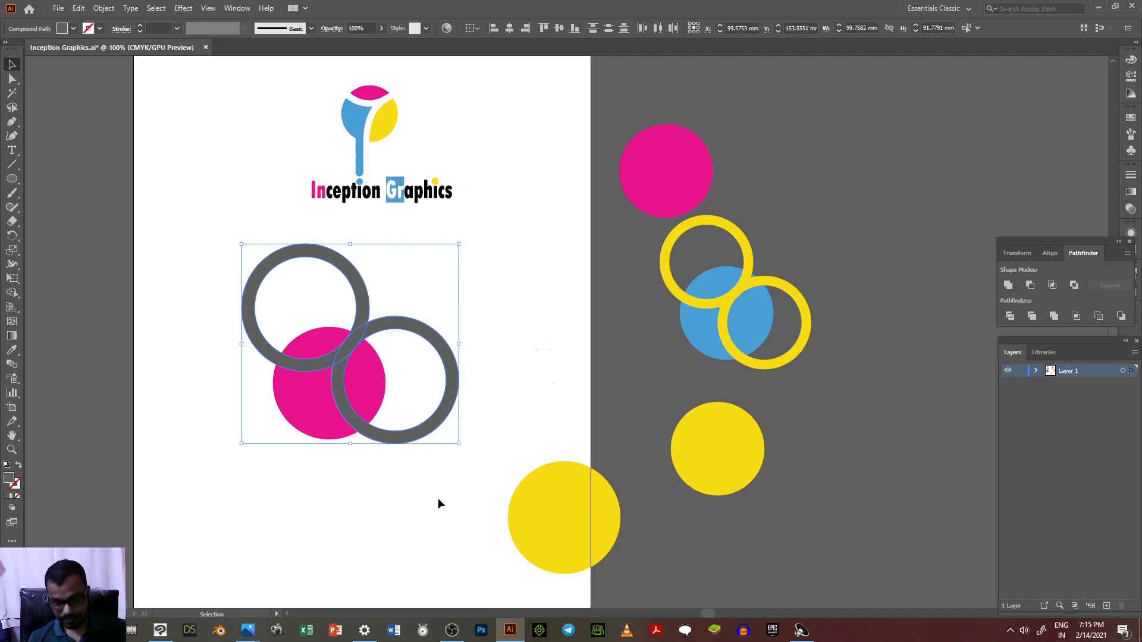
pyautogui.press('Left')
pyautogui.press('Up')
pyautogui.press('Down')
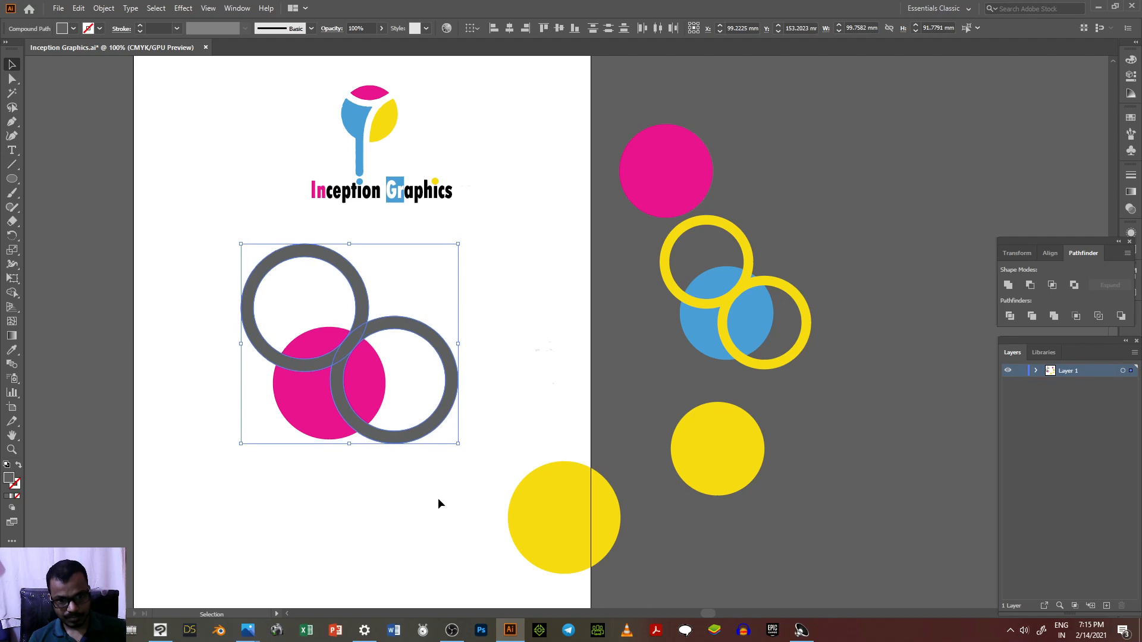
# Try the two rings about 2 mm further right over the magenta circle.
pyautogui.press('Right')
pyautogui.press('Right')
pyautogui.press('Right')
pyautogui.press('Right')
pyautogui.press('Right')
pyautogui.press('Right')
pyautogui.press('Right')
pyautogui.press('Right')
pyautogui.press('Right')
pyautogui.press('Right')
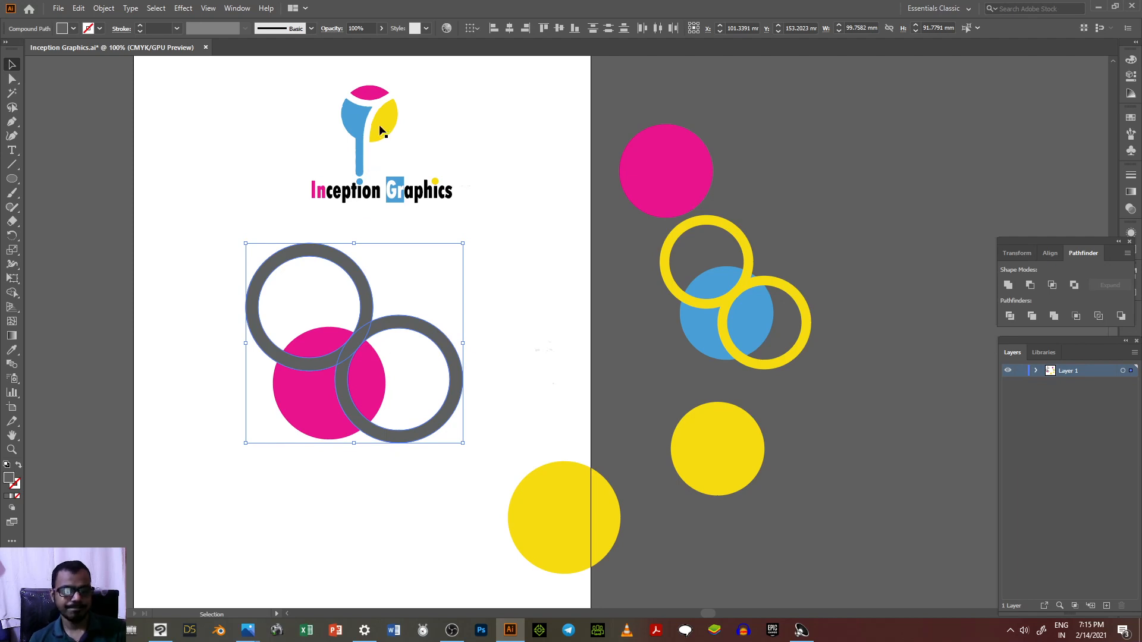
# Reposition both rings lower and to the left over the magenta circle, at about X 99.2 mm, Y 156.7 mm, and deselect them.
pyautogui.press('Down')
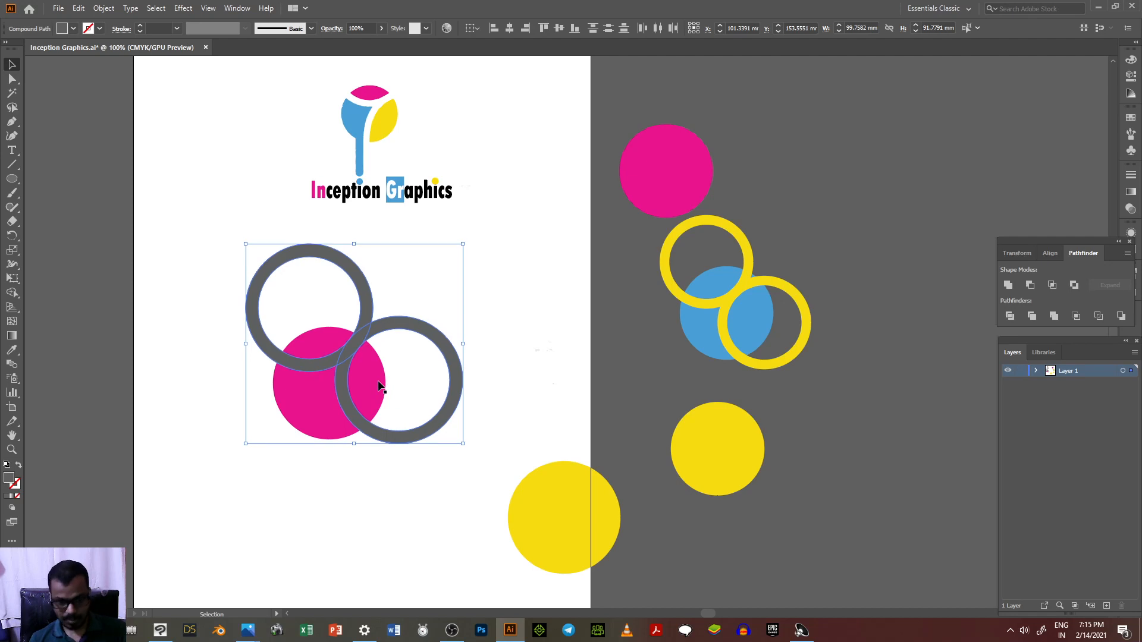
pyautogui.press('Left')
pyautogui.press('Left')
pyautogui.press('Left')
pyautogui.press('Left')
pyautogui.press('Down')
pyautogui.press('Down')
pyautogui.press('Down')
pyautogui.press('Down')
pyautogui.press('Down')
pyautogui.press('Down')
pyautogui.press('Down')
pyautogui.press('Down')
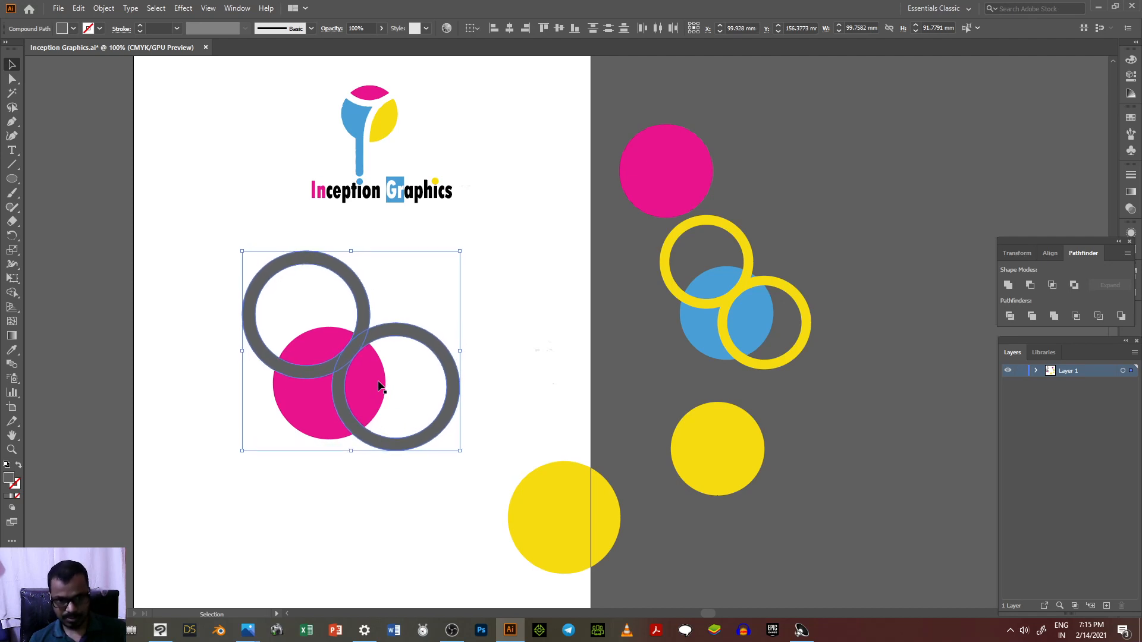
pyautogui.press('Left')
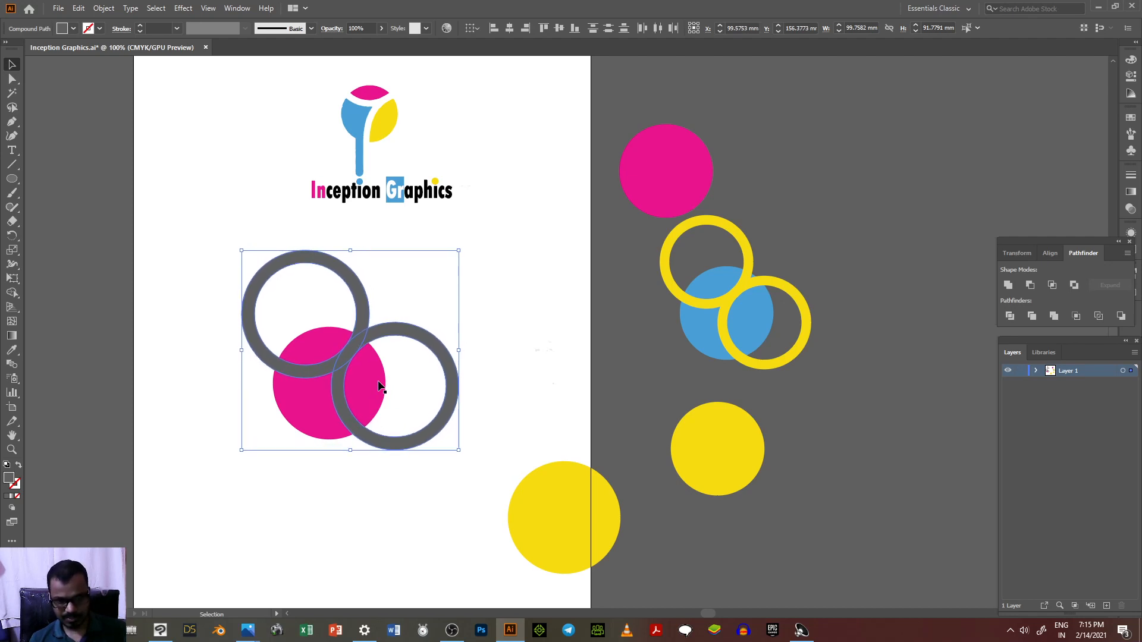
pyautogui.press('Down')
pyautogui.press('Left')
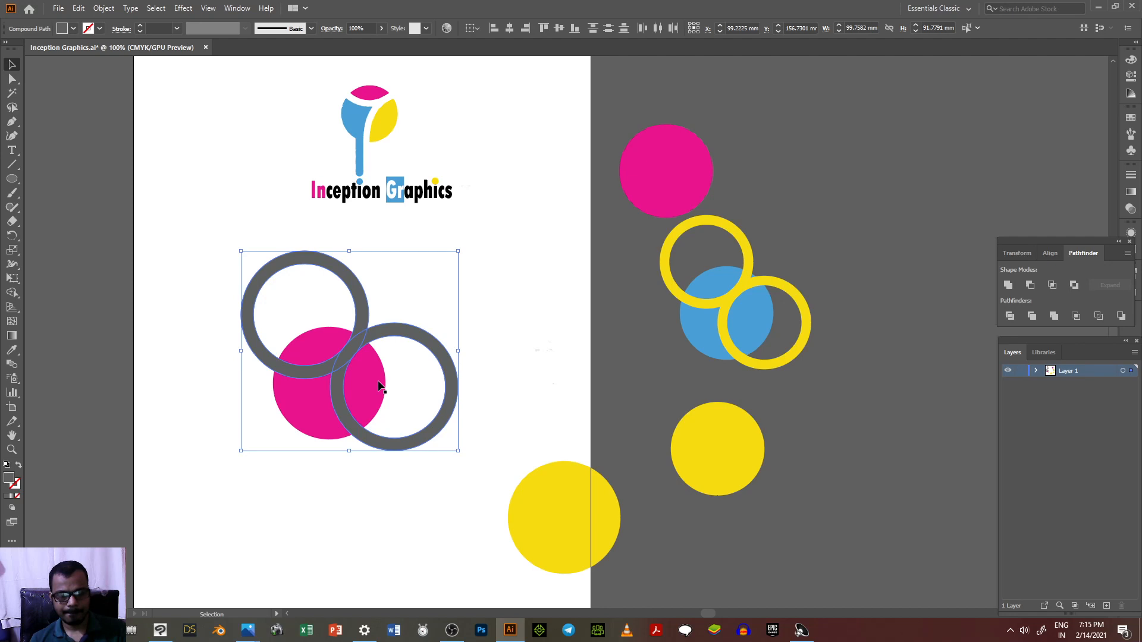
pyautogui.click(288, 523)
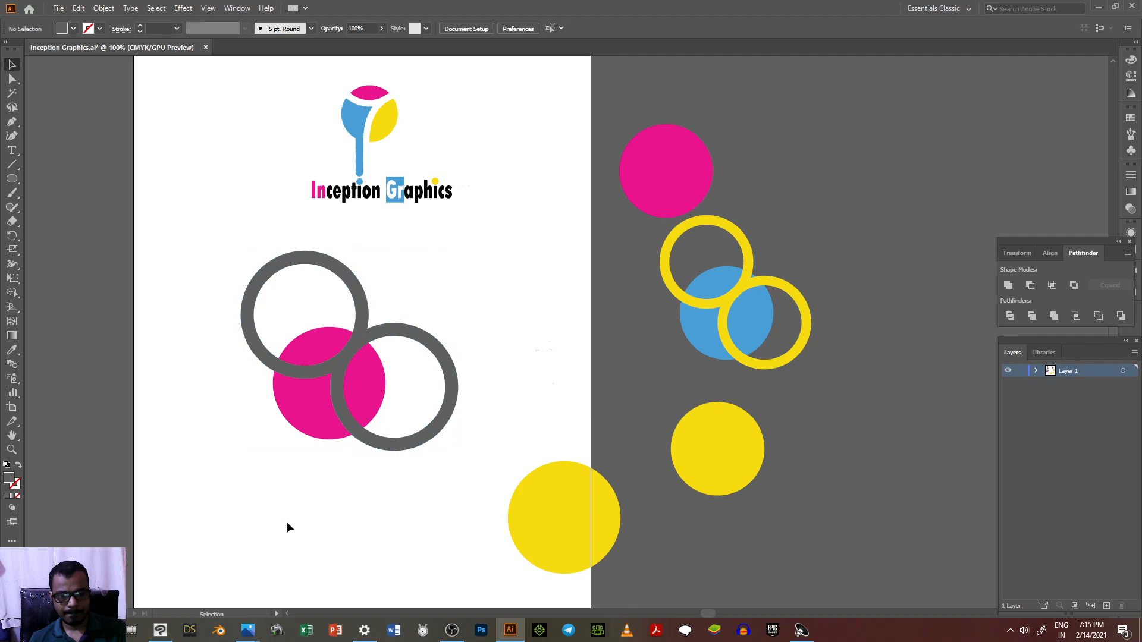
# Draw a grey vertical rectangle about 6 mm wide by 44 mm high, running down from the lower ring's left edge.
pyautogui.click(11, 179)
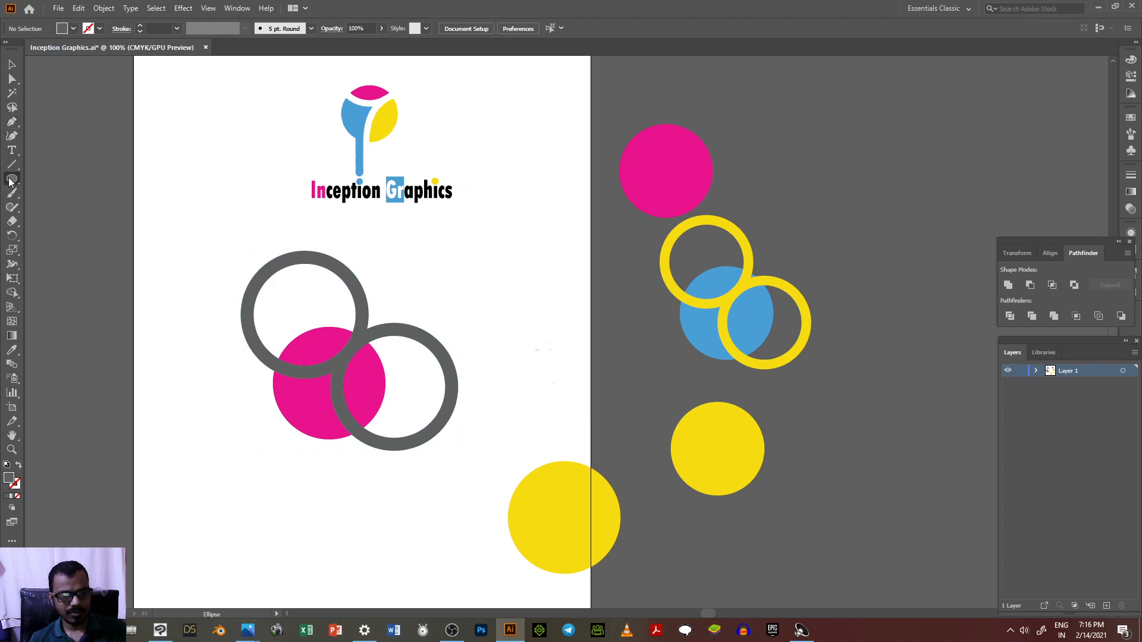
pyautogui.moveTo(10, 182); pyautogui.dragTo(45, 179)
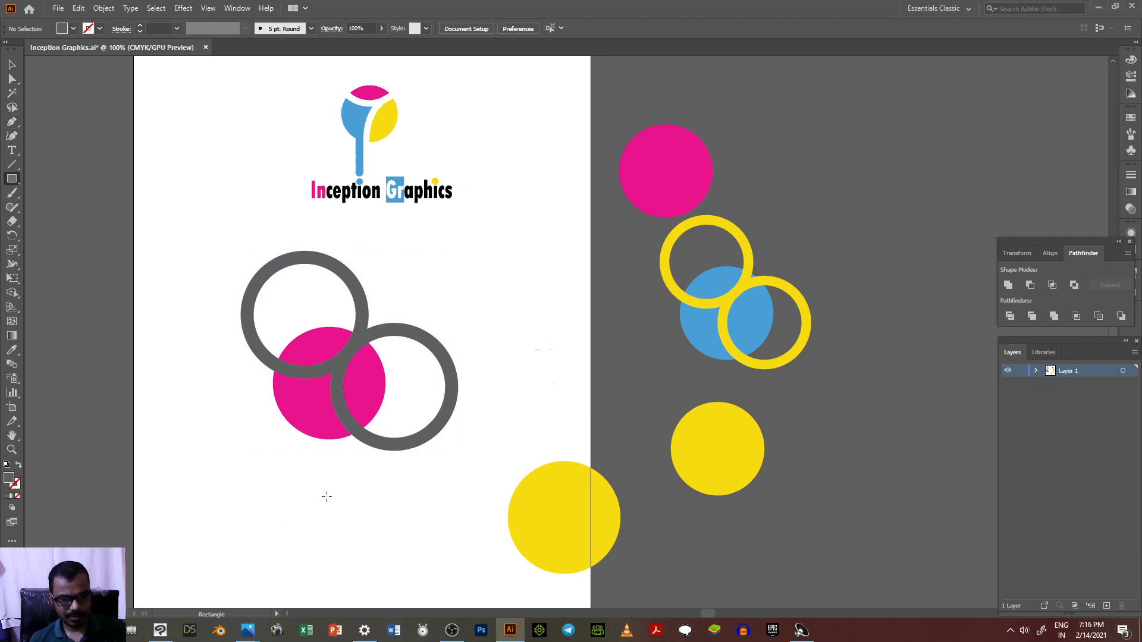
pyautogui.keyDown('alt'); pyautogui.scroll(3, 327, 496); pyautogui.keyUp('alt')
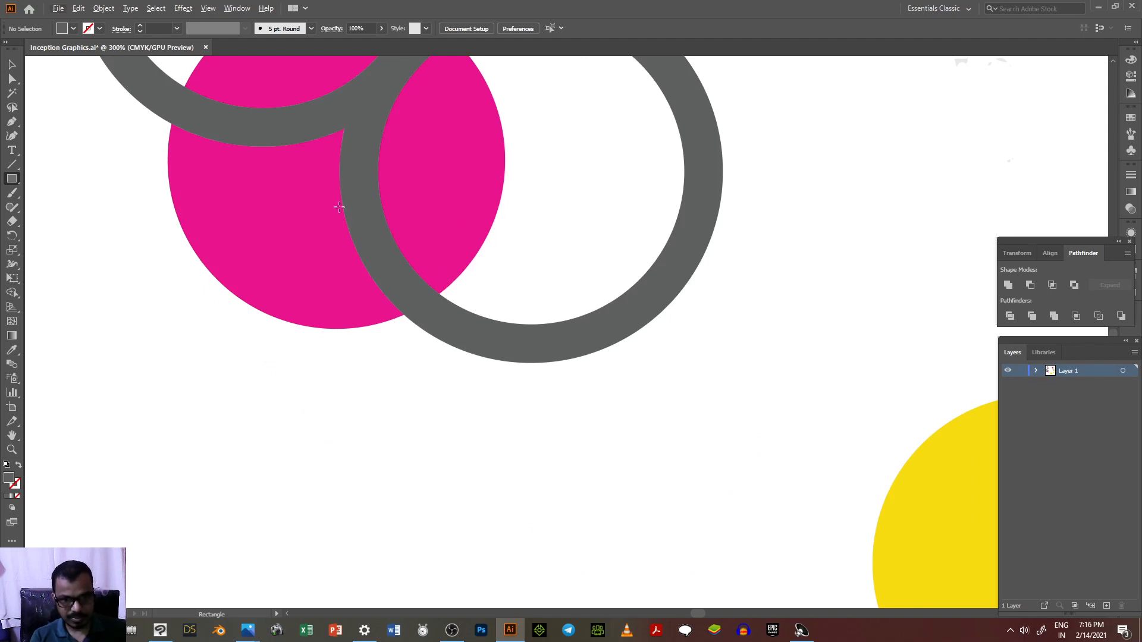
pyautogui.keyDown('alt'); pyautogui.scroll(2, 337, 177); pyautogui.keyUp('alt')
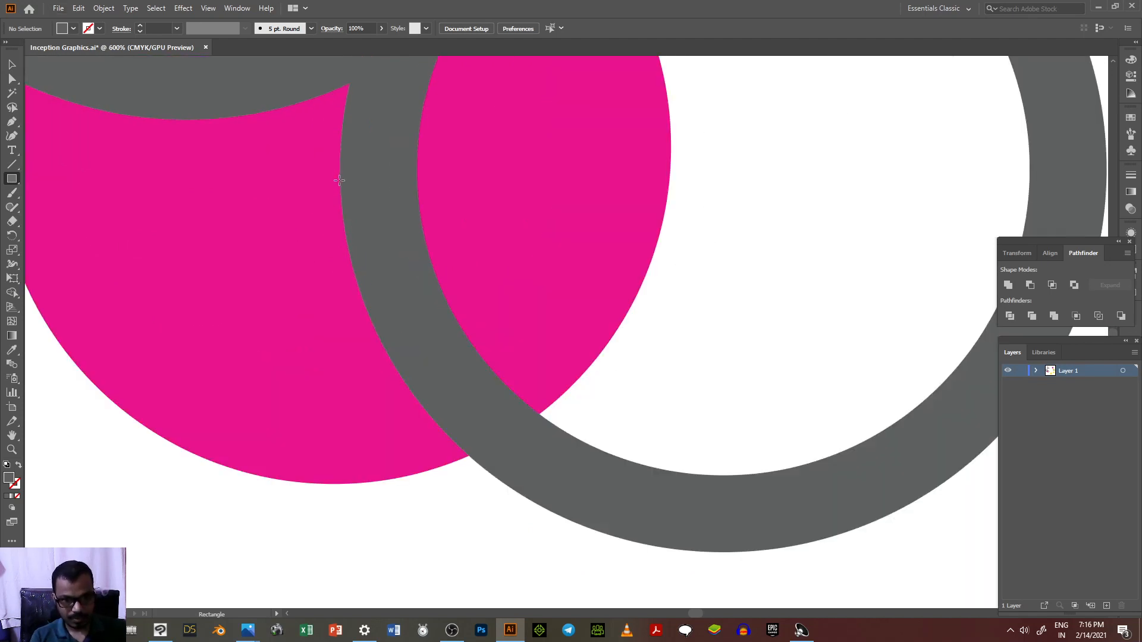
pyautogui.moveTo(338, 180); pyautogui.dragTo(417, 562)
pyautogui.scroll(1, 417, 563)
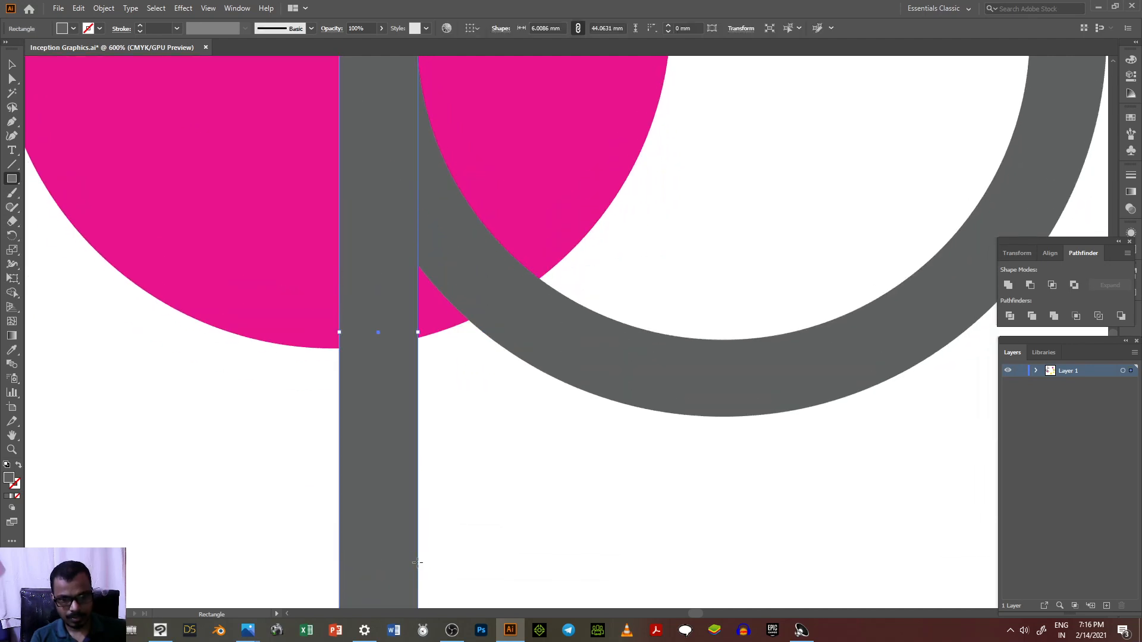
pyautogui.scroll(1, 418, 563)
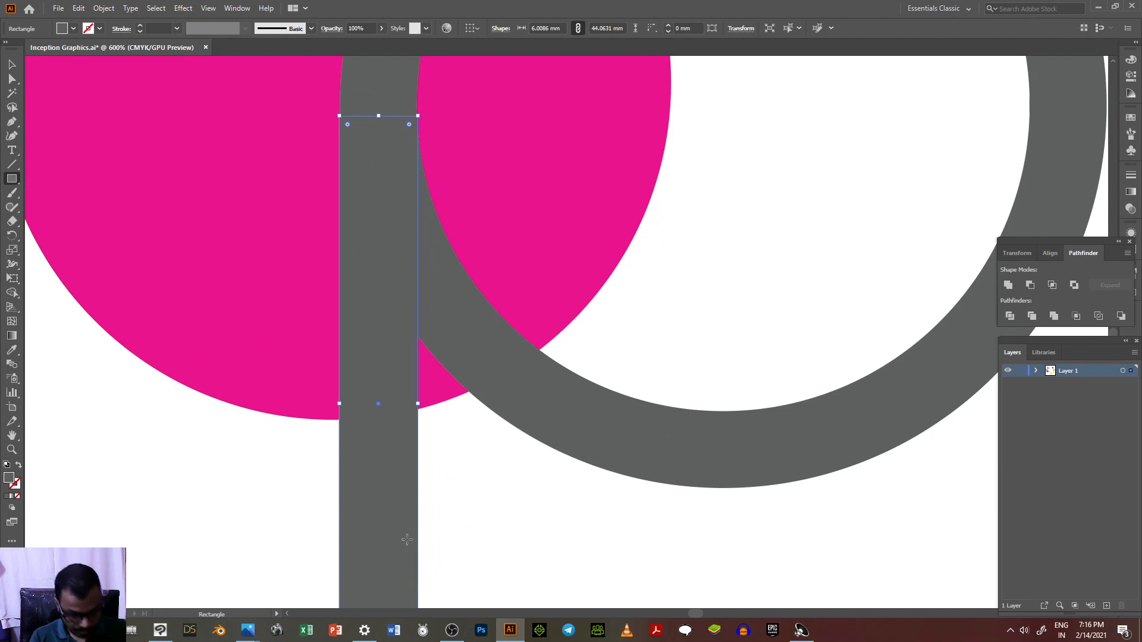
# Narrow the vertical bar to about 5.96 mm so it matches the ring's thickness, and deselect it.
pyautogui.moveTo(421, 404); pyautogui.dragTo(418, 405)
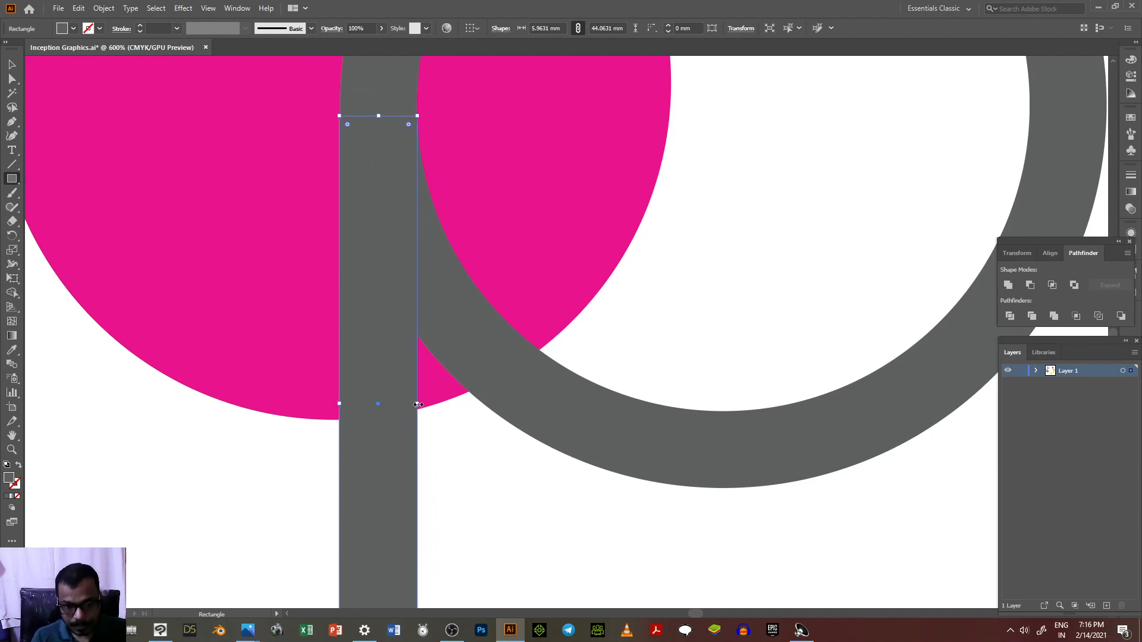
pyautogui.click(12, 64)
pyautogui.click(218, 466)
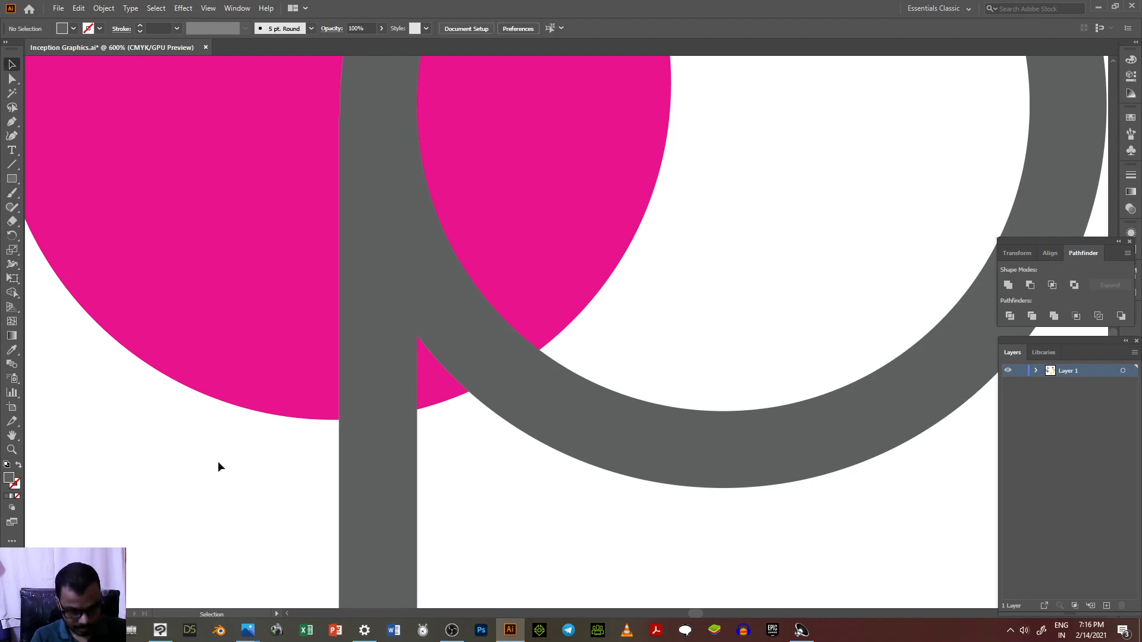
pyautogui.hotkey('ctrl', '-')
pyautogui.hotkey('ctrl', '-')
pyautogui.hotkey('ctrl', '-')
pyautogui.hotkey('ctrl', '-')
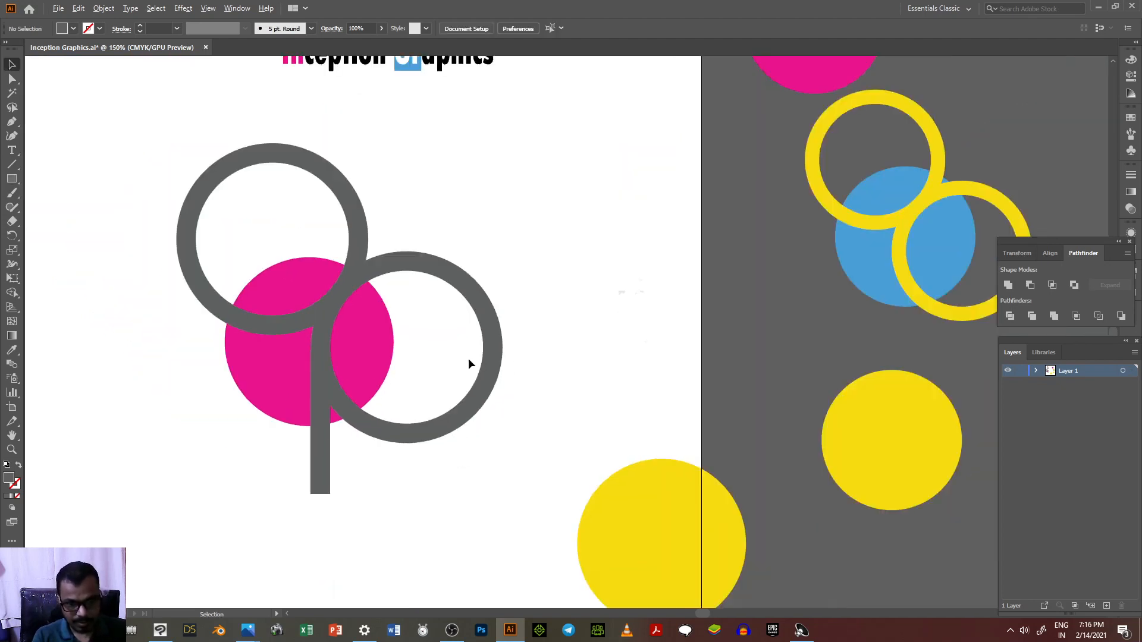
pyautogui.scroll(-2, 468, 364)
pyautogui.scroll(1, 433, 327)
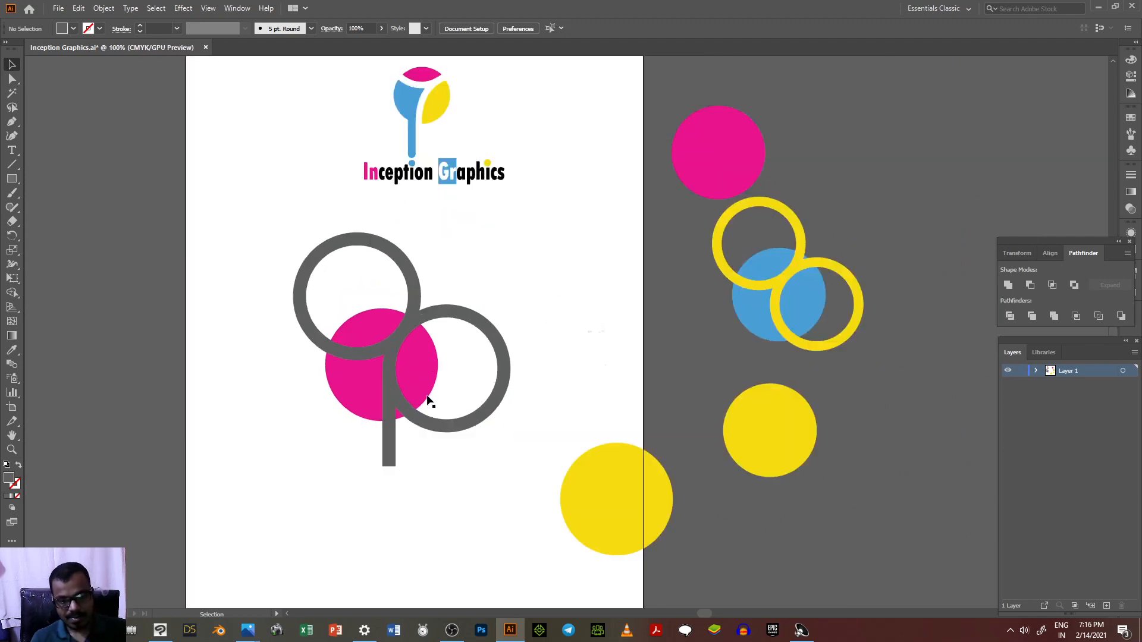
# Try to divide the vertical bar and the lower ring with the Pathfinder's Divide operation.
pyautogui.click(424, 418)
pyautogui.click(433, 445)
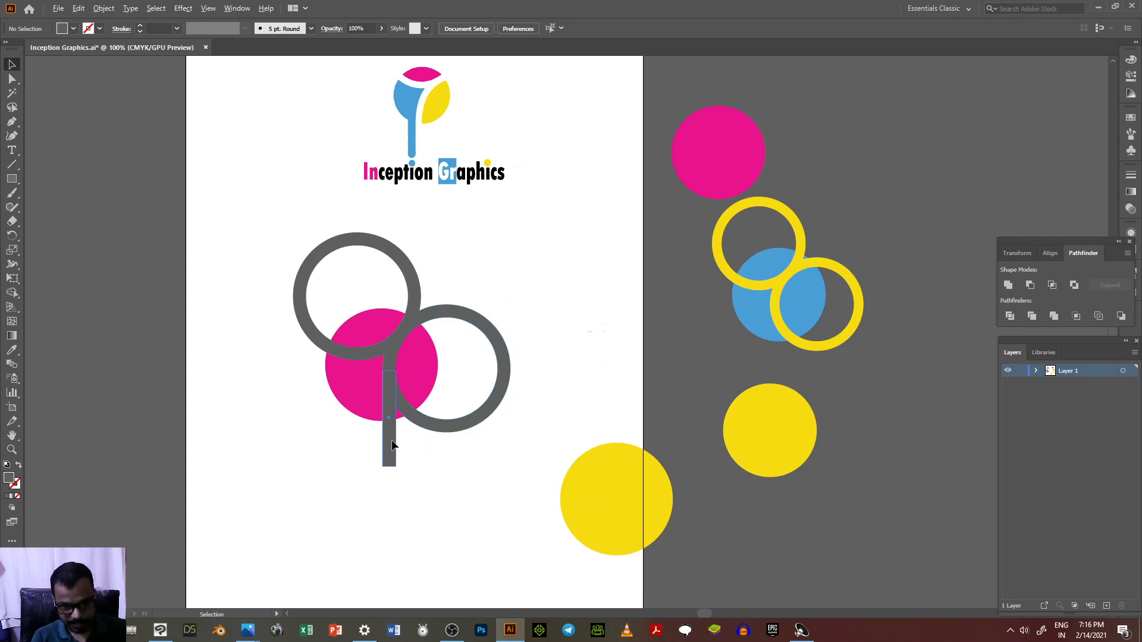
pyautogui.click(465, 420)
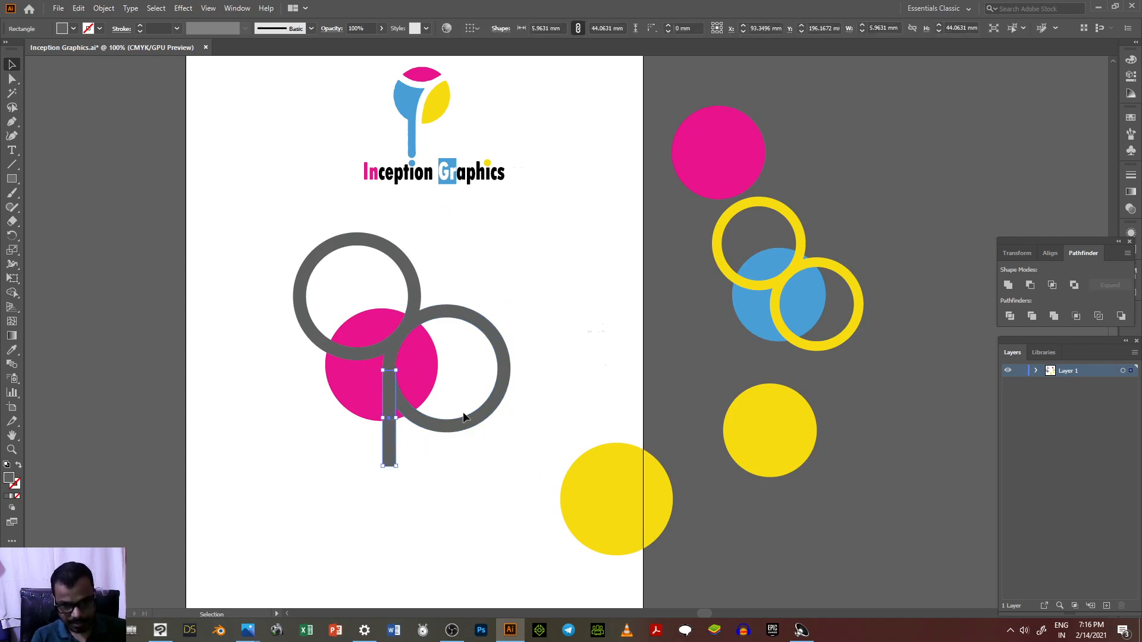
pyautogui.click(1010, 316)
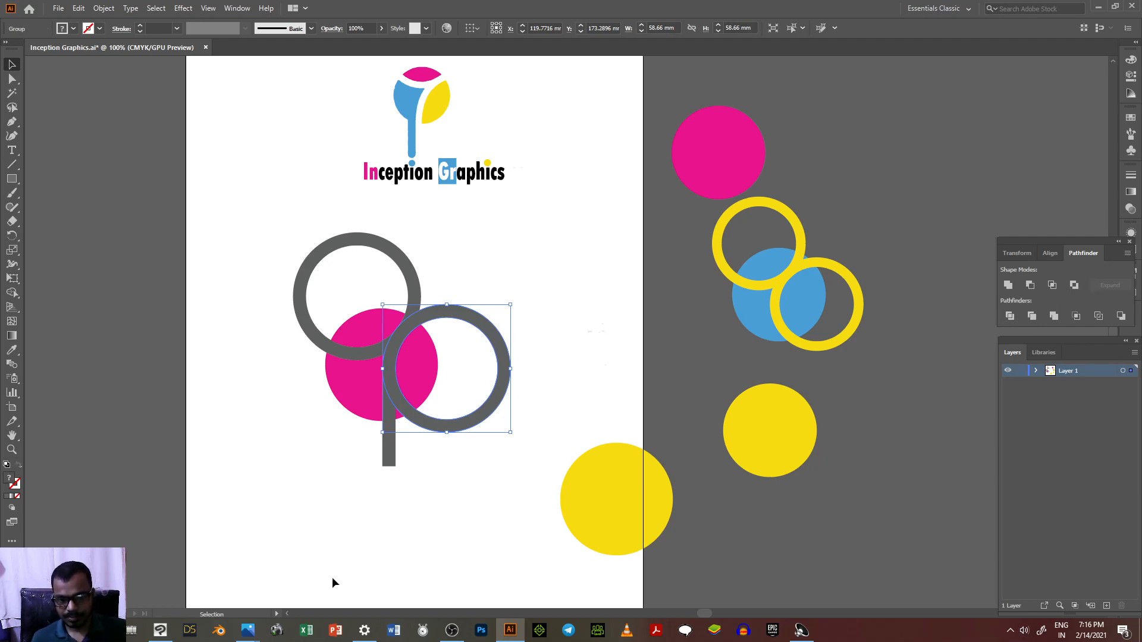
pyautogui.click(411, 516)
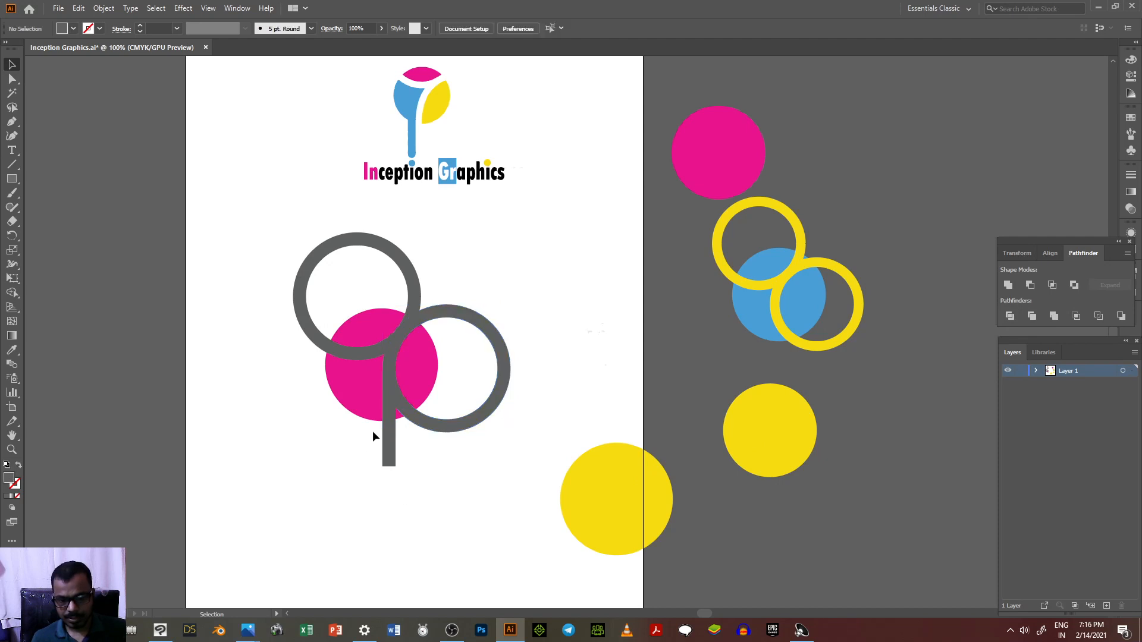
# Divide the lower ring and the vertical bar together with Pathfinder, and ungroup the resulting pieces.
pyautogui.moveTo(465, 452); pyautogui.dragTo(474, 455)
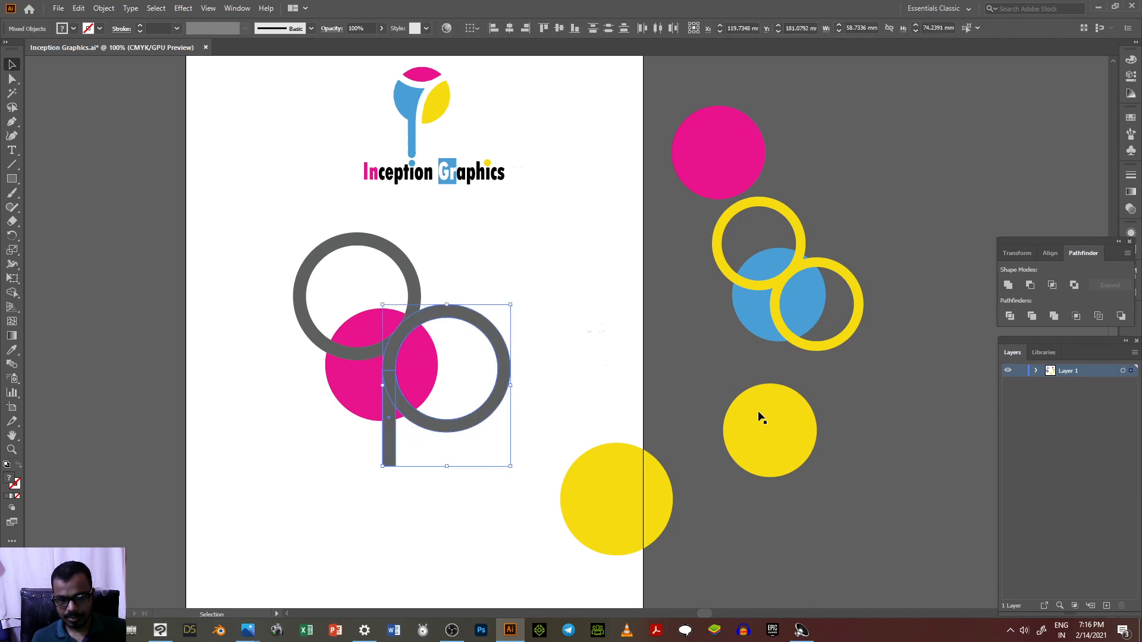
pyautogui.click(1010, 316)
pyautogui.click(405, 546)
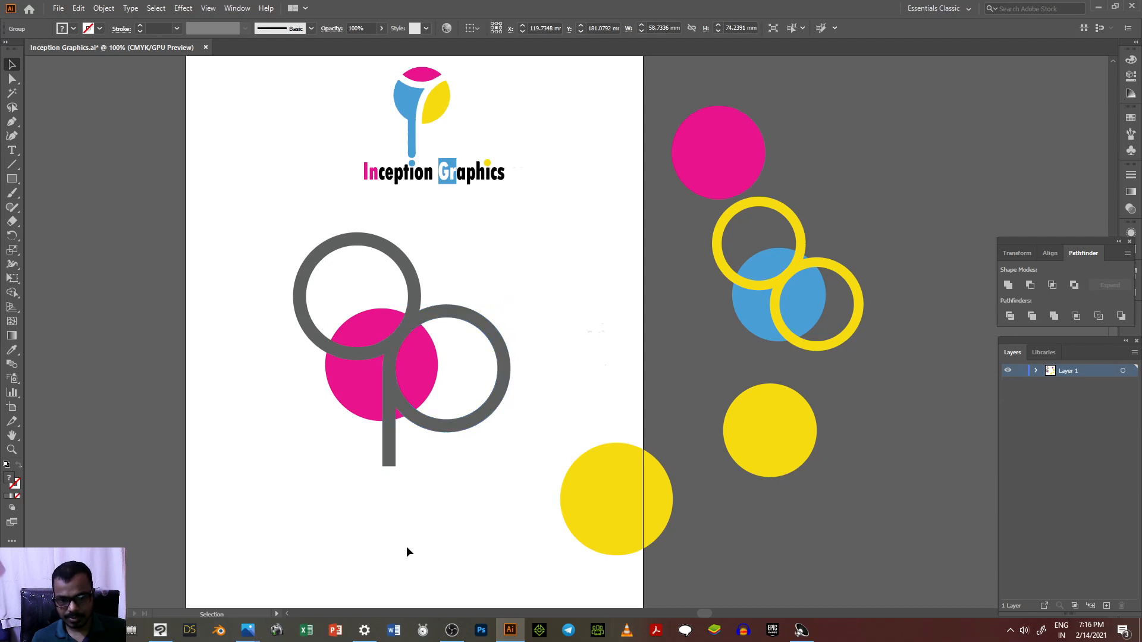
pyautogui.click(445, 429)
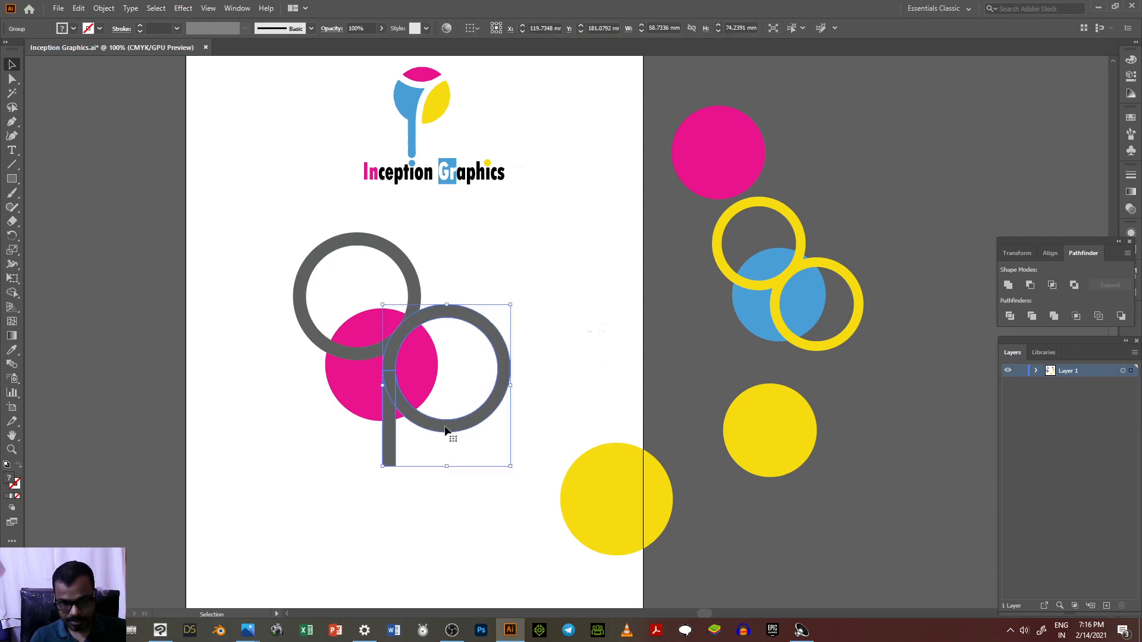
pyautogui.rightClick(445, 430)
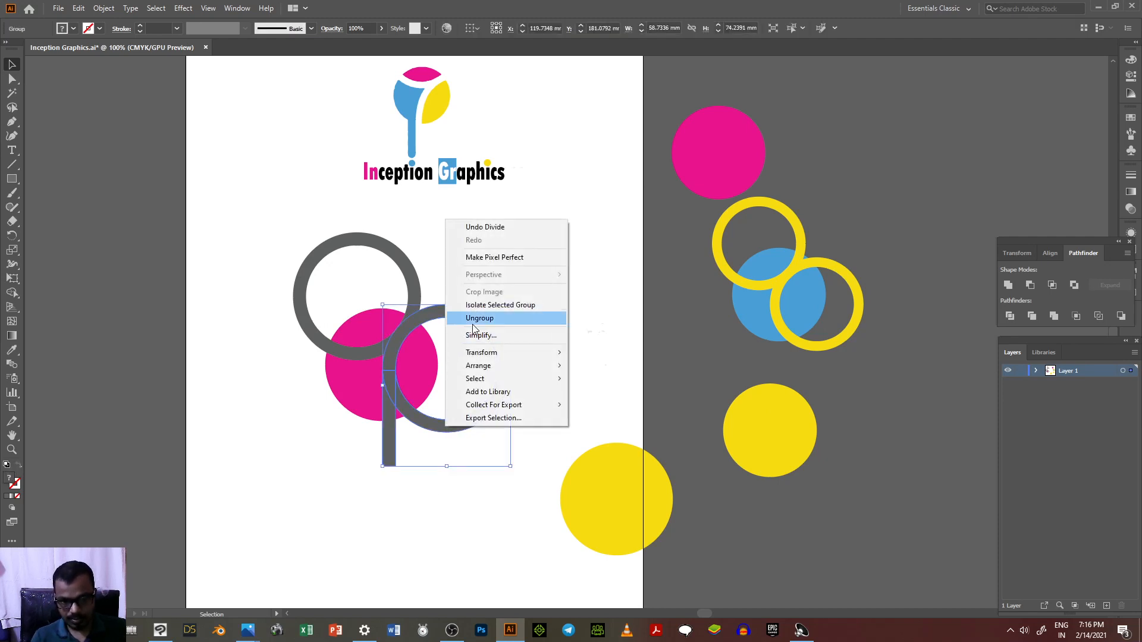
pyautogui.click(476, 318)
pyautogui.click(395, 539)
pyautogui.click(436, 426)
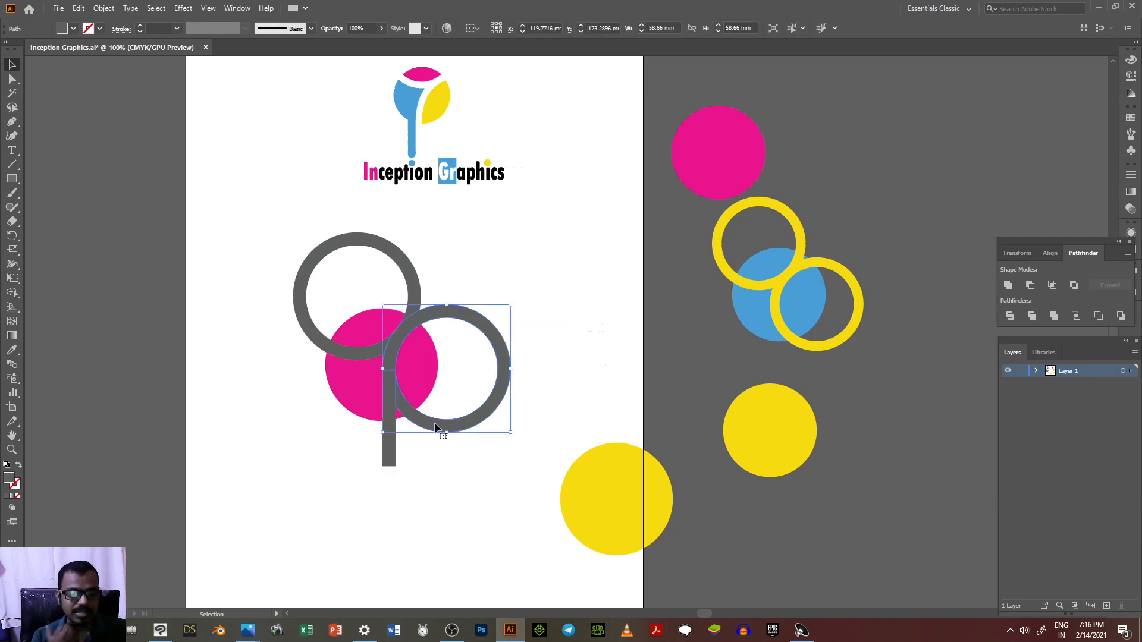
pyautogui.click(397, 509)
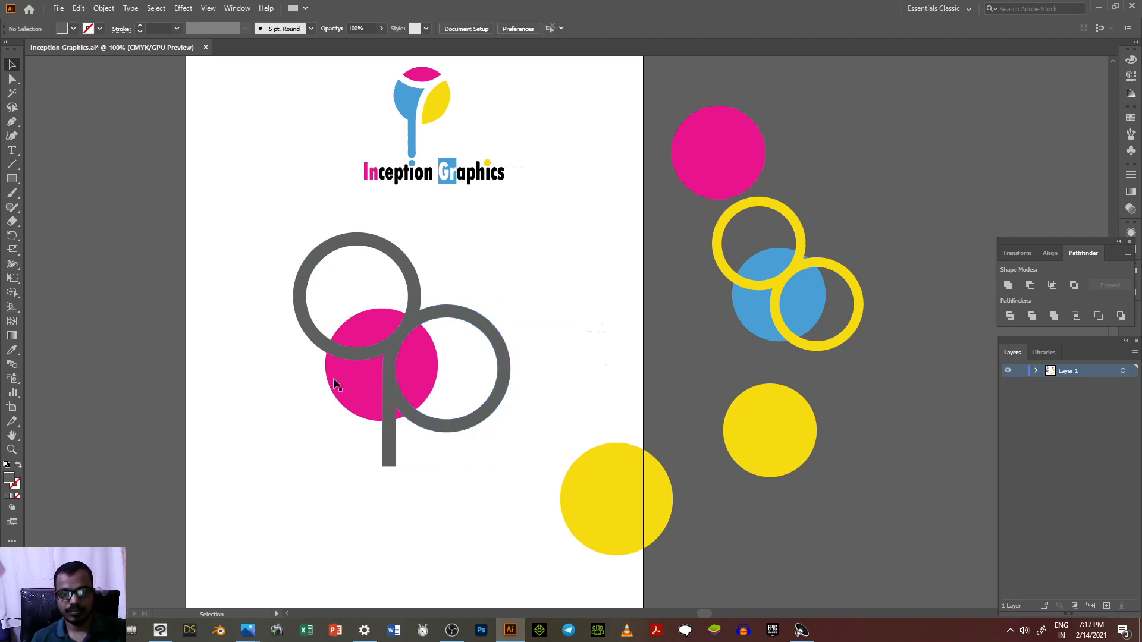
# Move the large yellow circle down and to the left so it sits fully on the artboard, and deselect it.
pyautogui.click(580, 485)
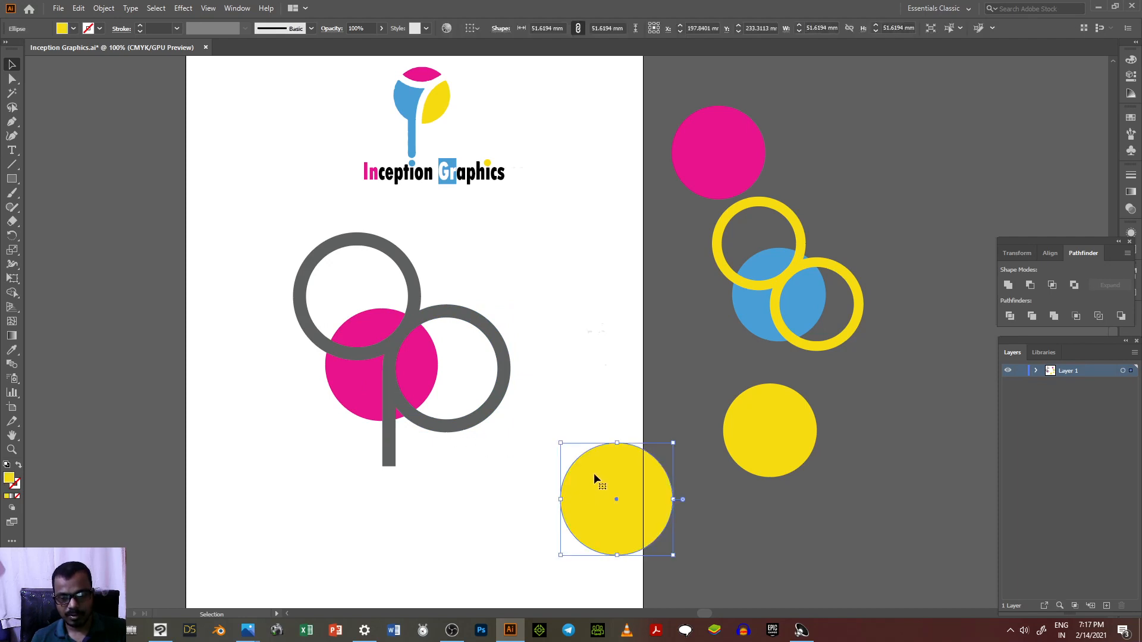
pyautogui.moveTo(593, 472); pyautogui.dragTo(549, 515)
pyautogui.click(455, 470)
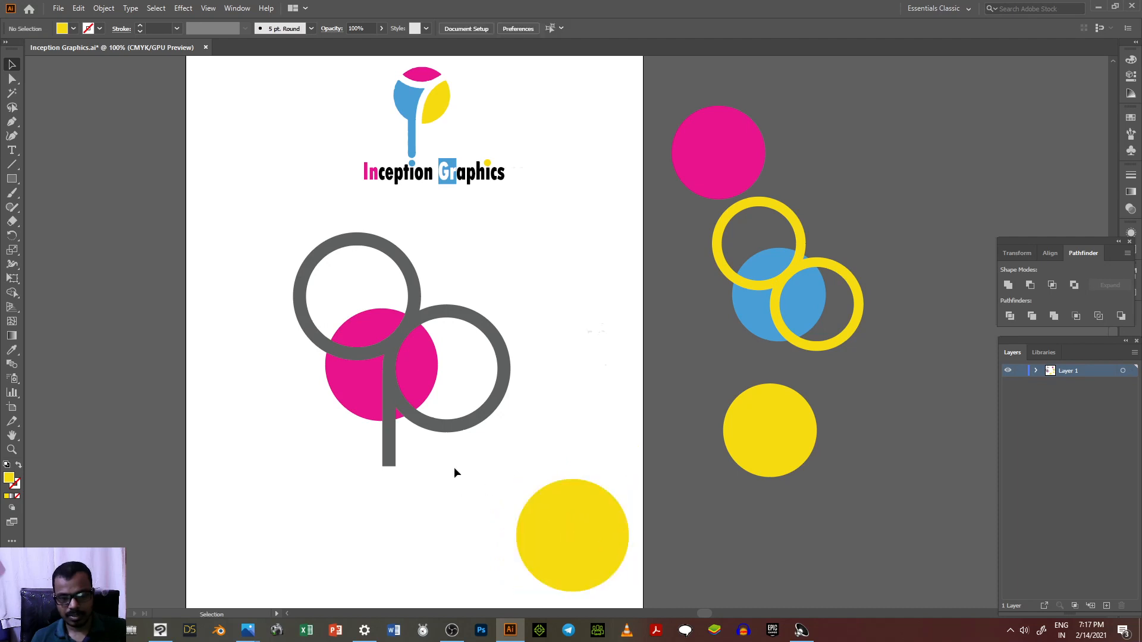
# Divide the large magenta circle and the lower ring with Pathfinder, and ungroup the resulting pieces.
pyautogui.click(422, 361)
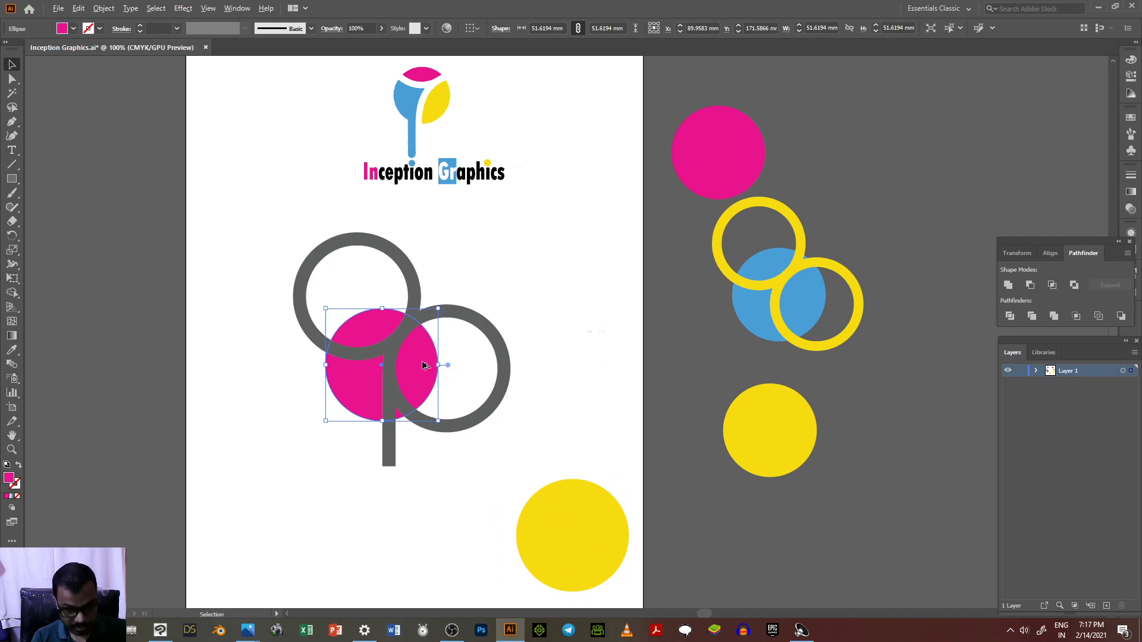
pyautogui.keyDown('shift'); pyautogui.click(489, 332); pyautogui.keyUp('shift')
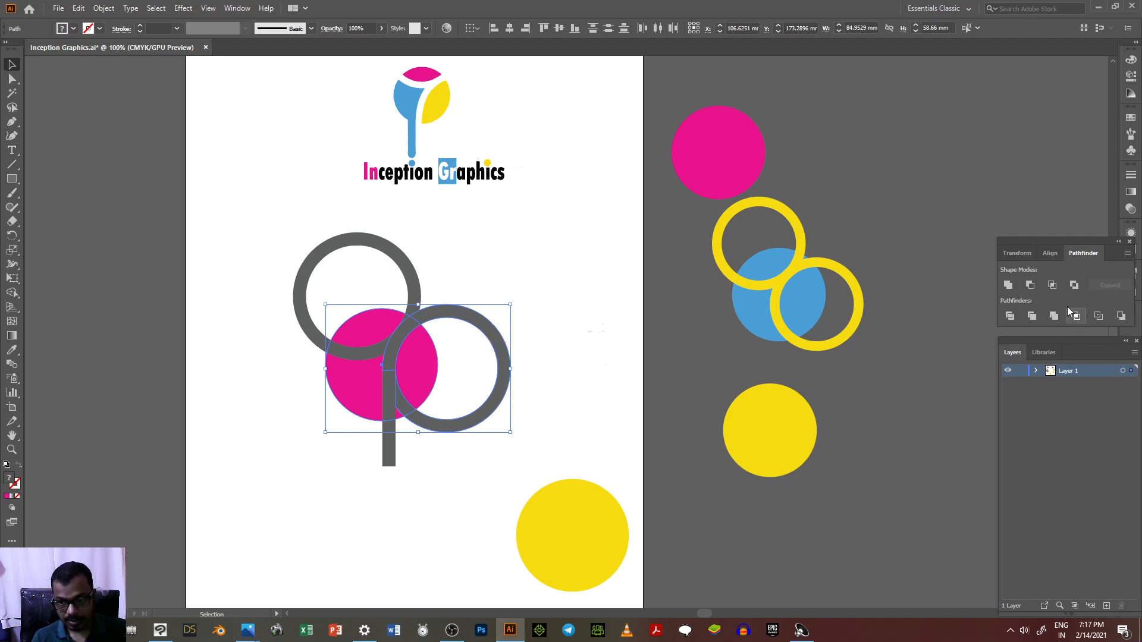
pyautogui.click(1009, 317)
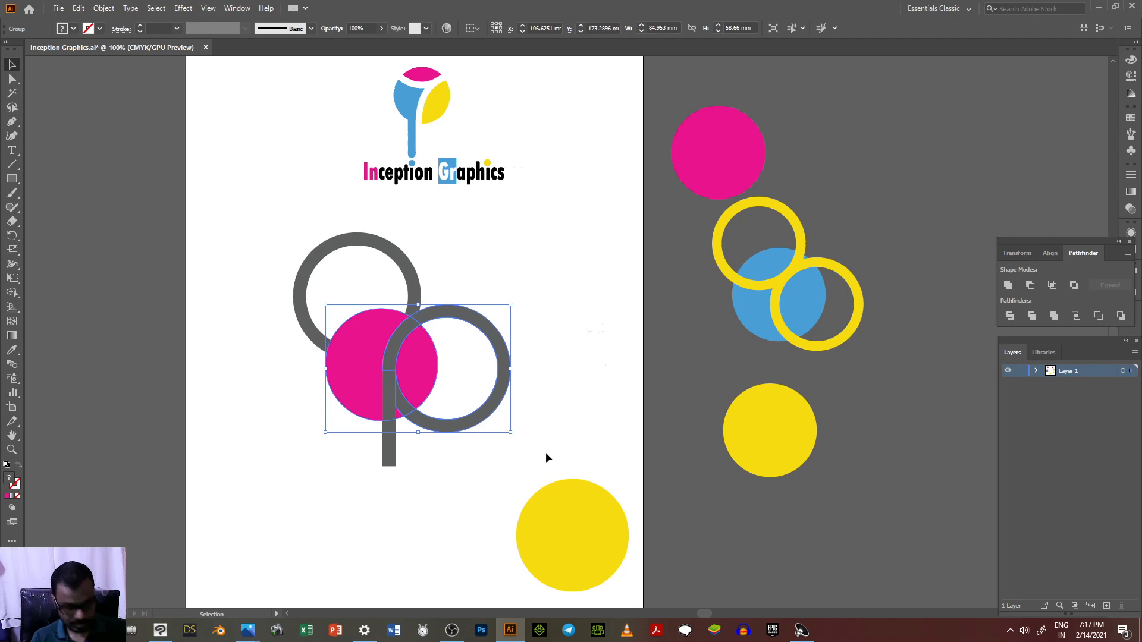
pyautogui.hotkey('ctrl', 'z')
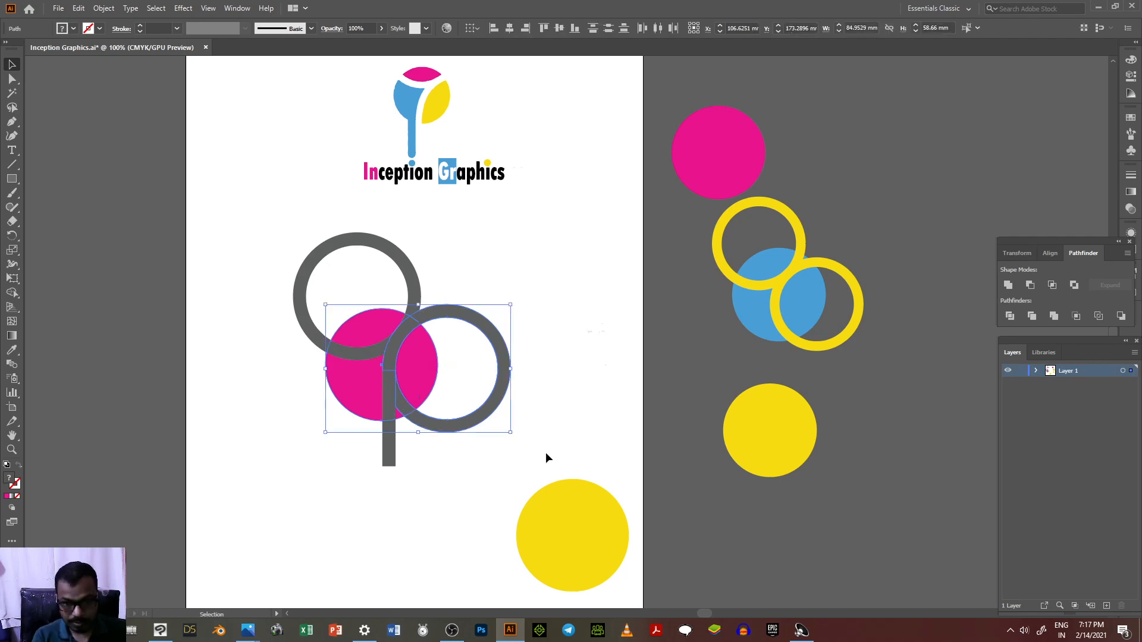
pyautogui.click(1004, 319)
pyautogui.click(396, 487)
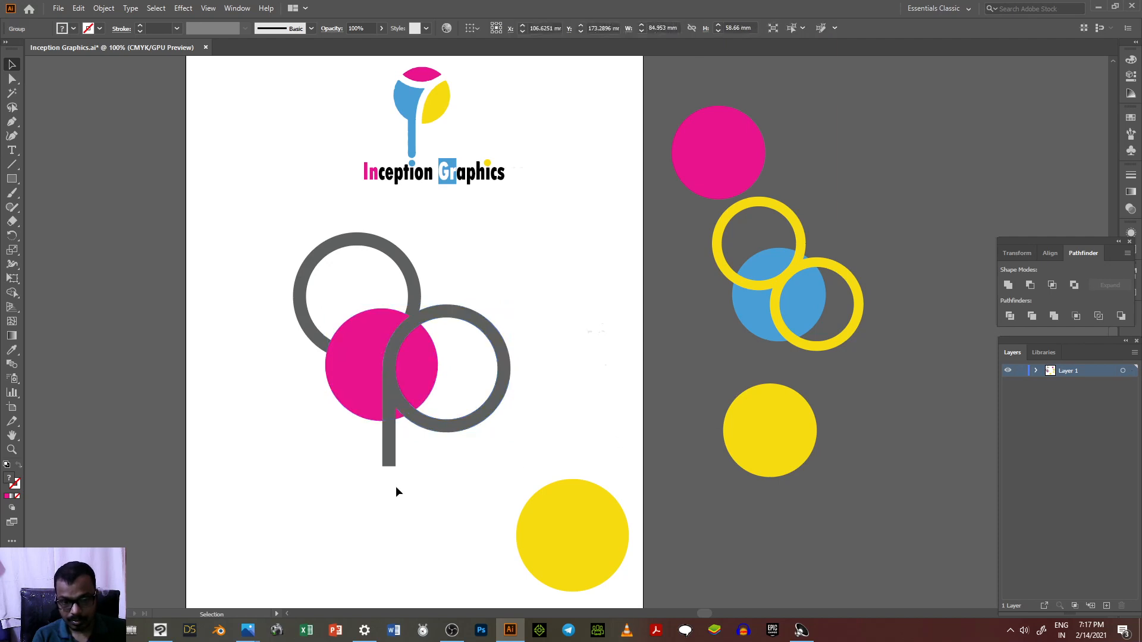
pyautogui.click(411, 416)
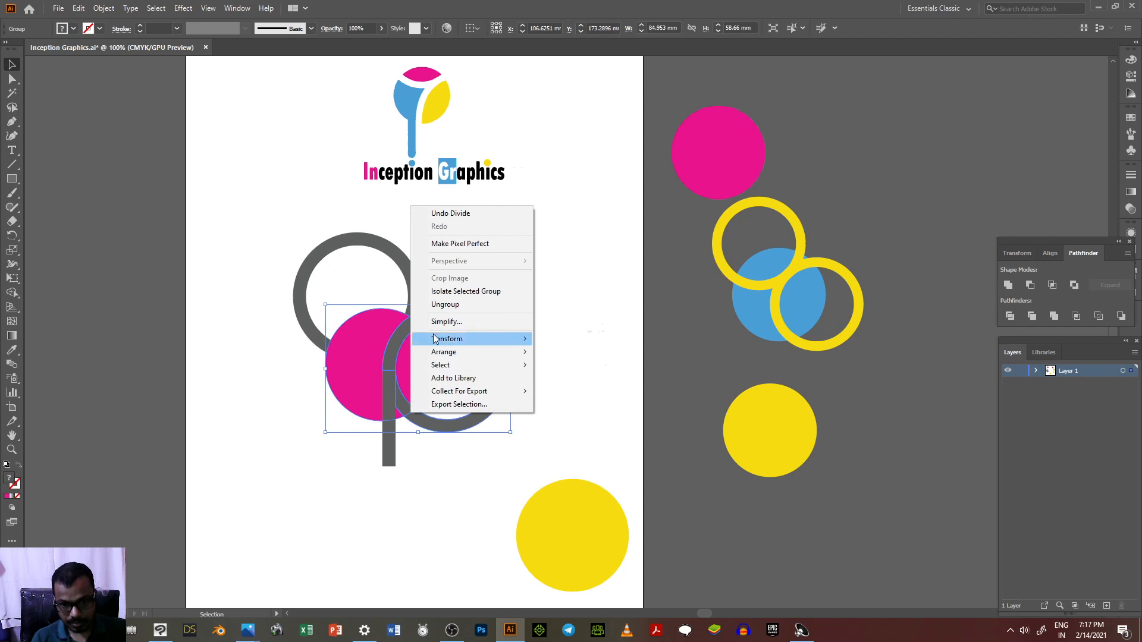
pyautogui.click(445, 304)
pyautogui.click(459, 546)
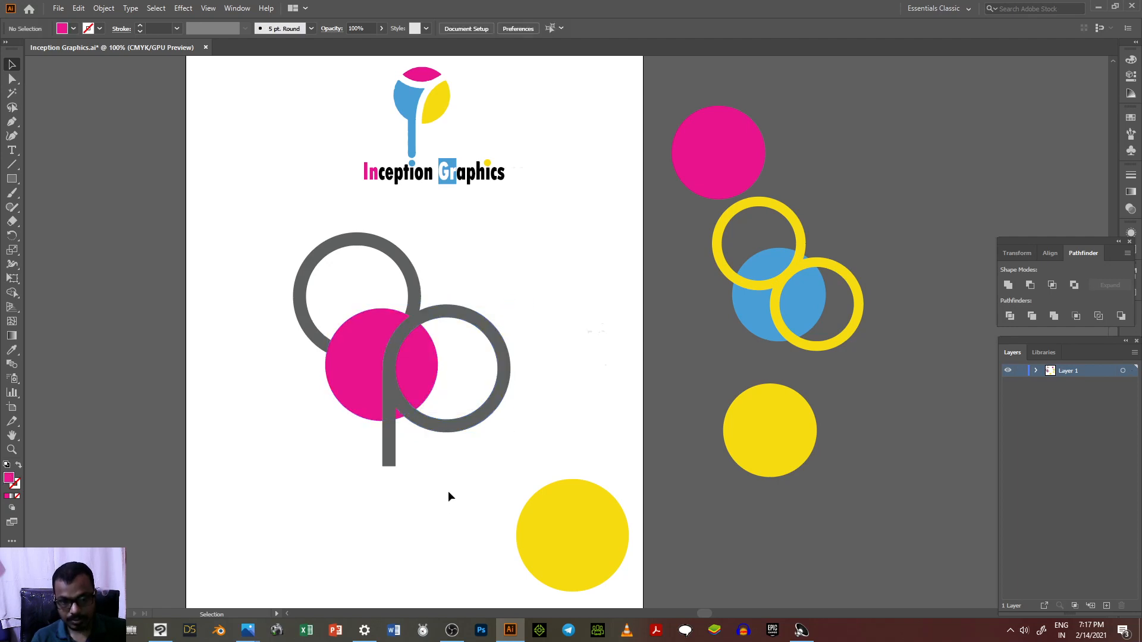
# Delete the part of the lower ring that lies outside the magenta circle.
pyautogui.click(442, 427)
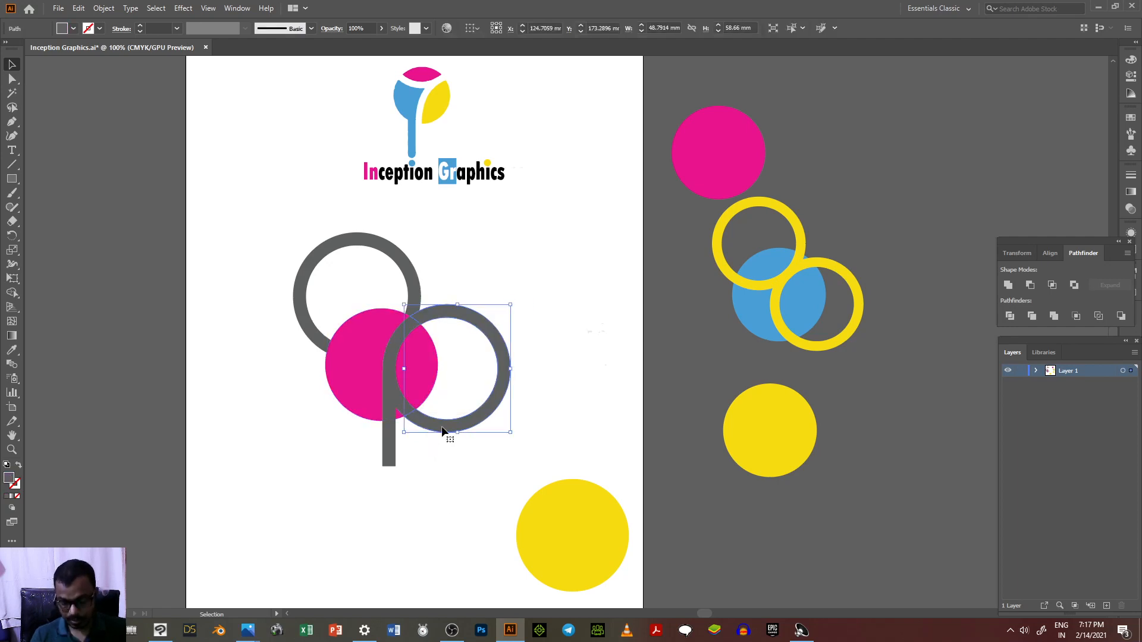
pyautogui.press('Delete')
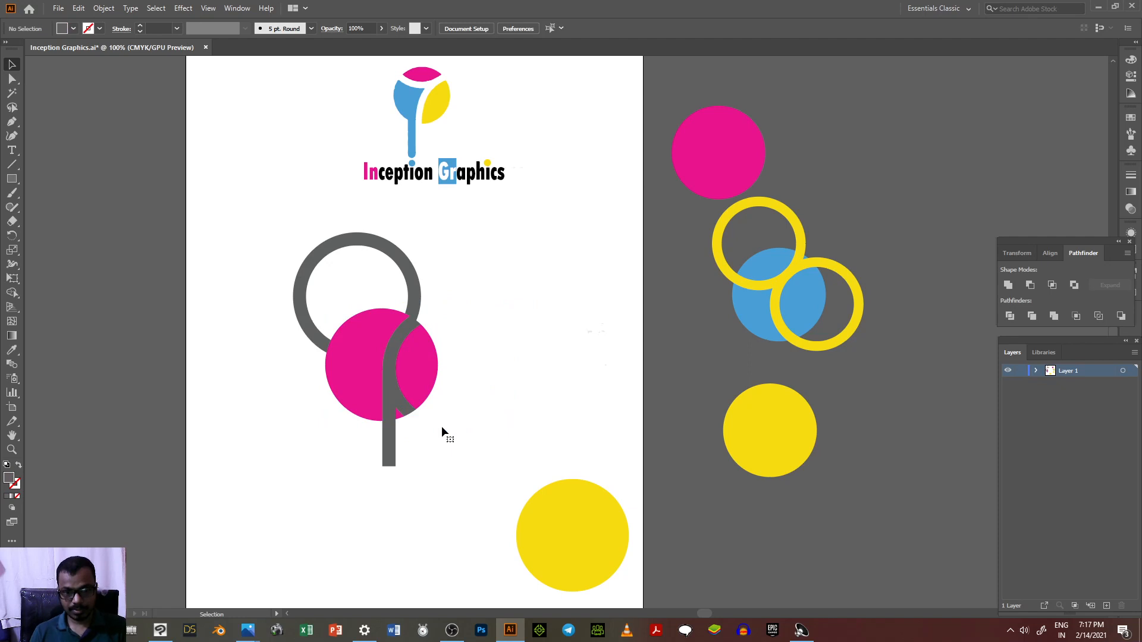
# Try deleting the small curved grey piece beside the bar, restore it, and recolour it with the yellow of the reference logo.
pyautogui.click(411, 409)
pyautogui.press('Delete')
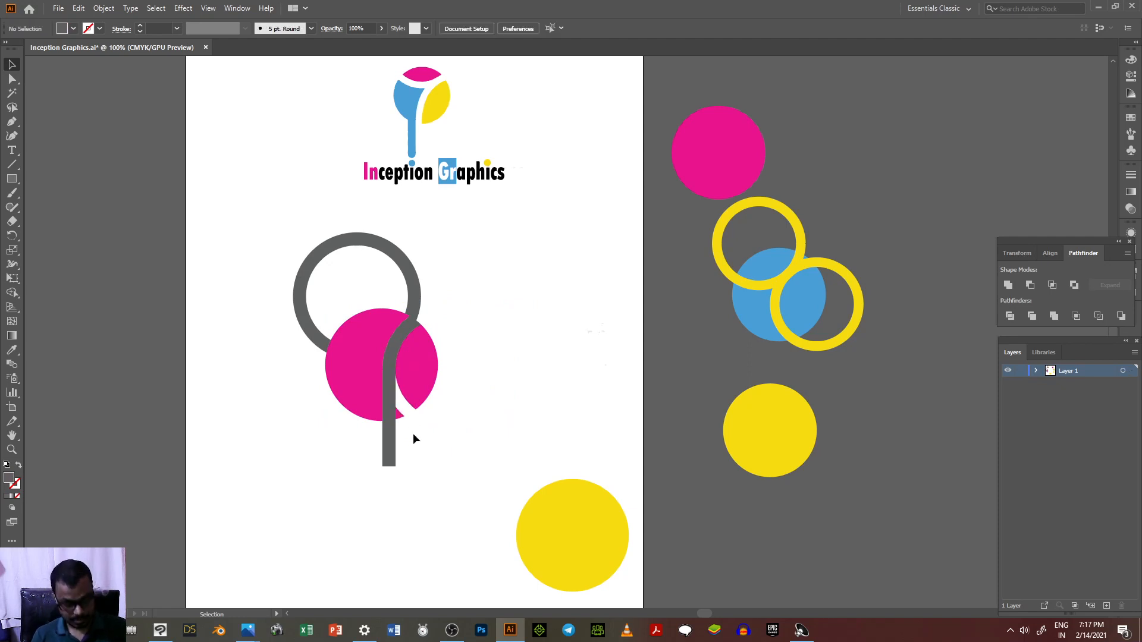
pyautogui.click(413, 434)
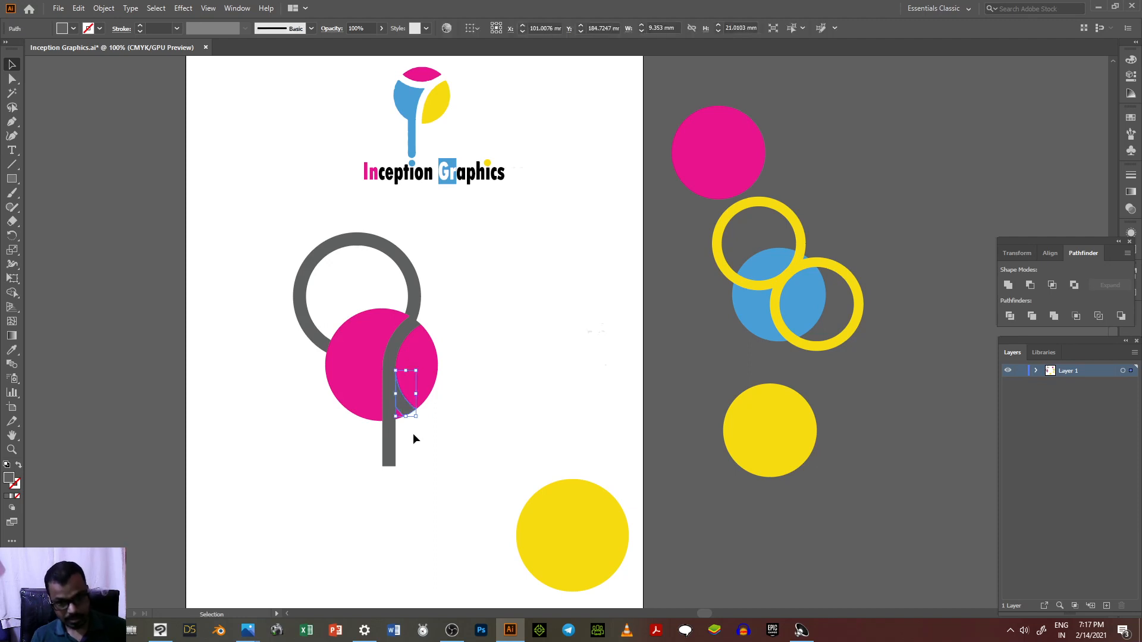
pyautogui.click(12, 350)
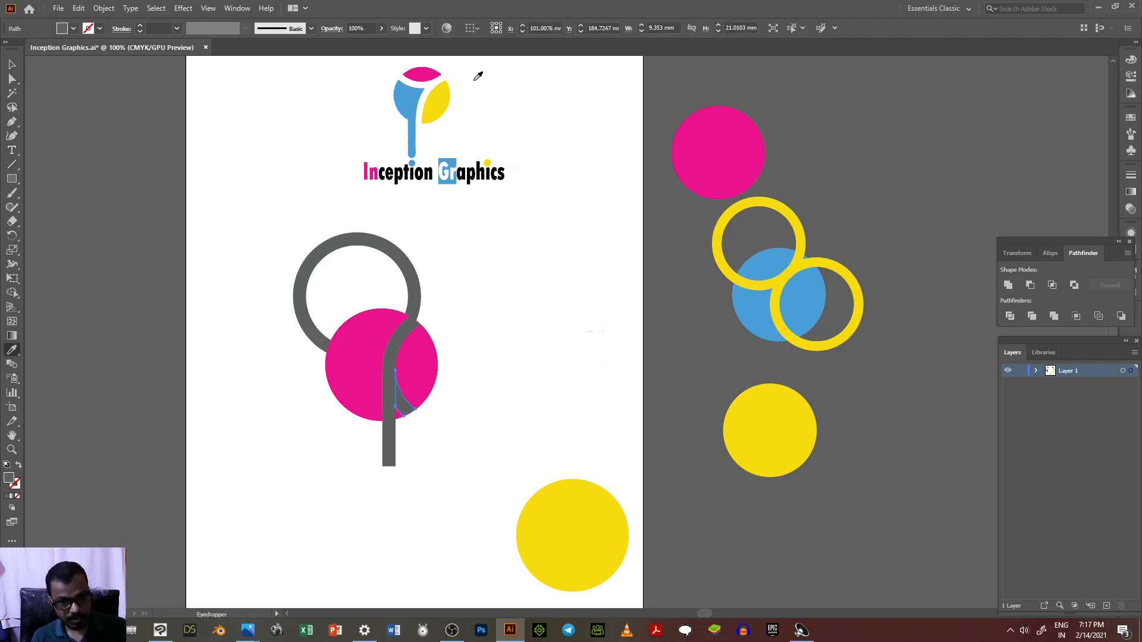
pyautogui.click(441, 105)
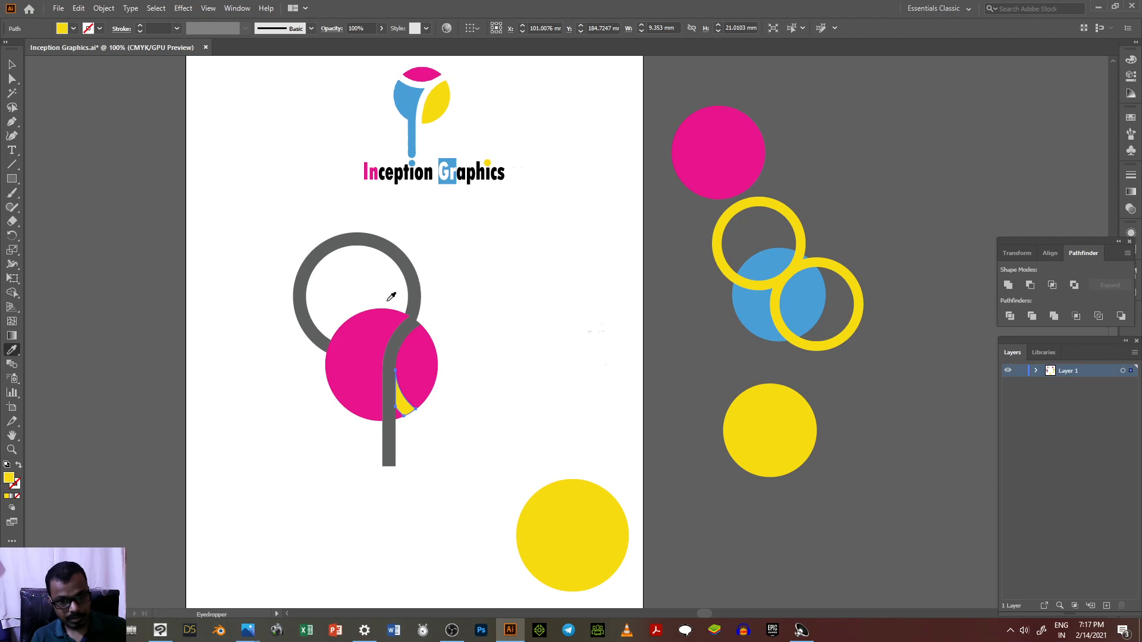
# Try deleting the grey curved piece at the head of the vertical bar and the bar section inside the magenta circle.
pyautogui.click(12, 64)
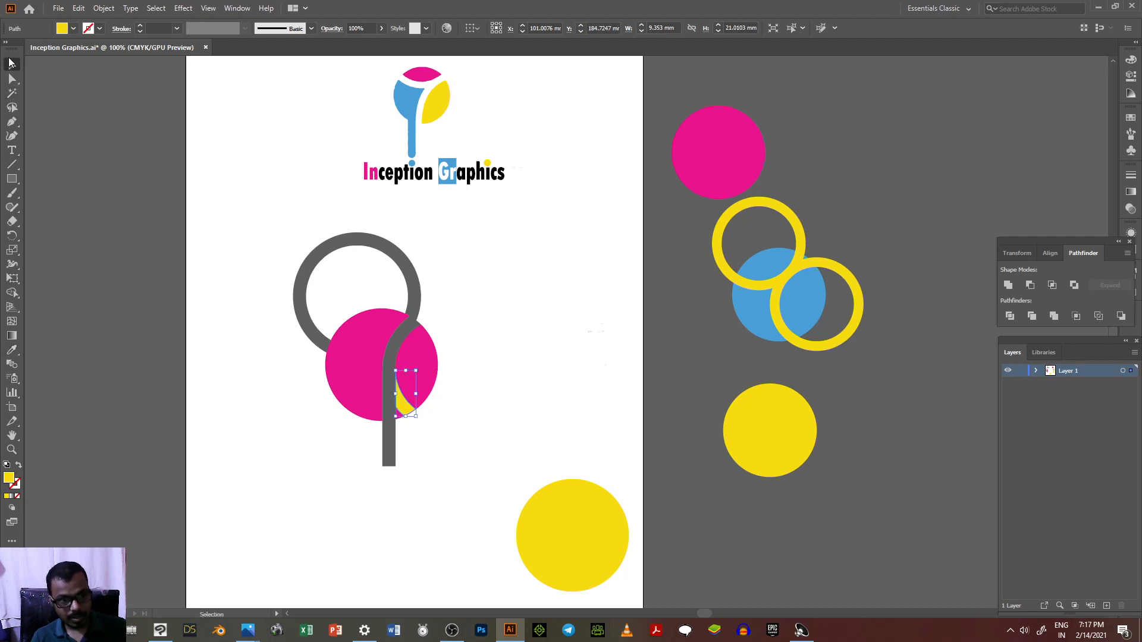
pyautogui.click(416, 369)
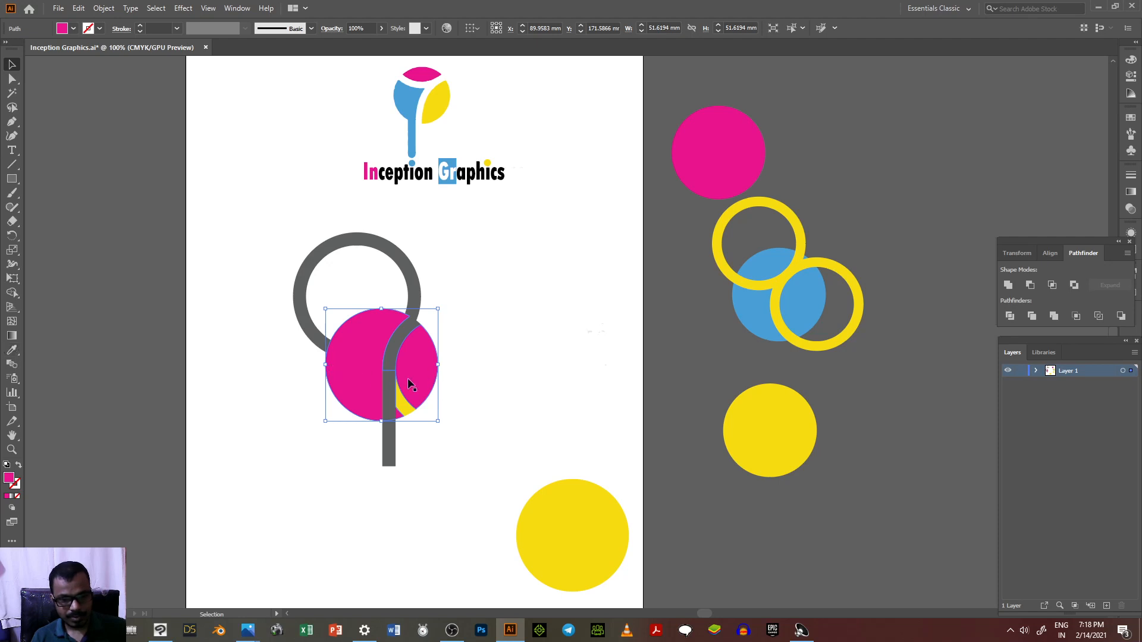
pyautogui.click(483, 383)
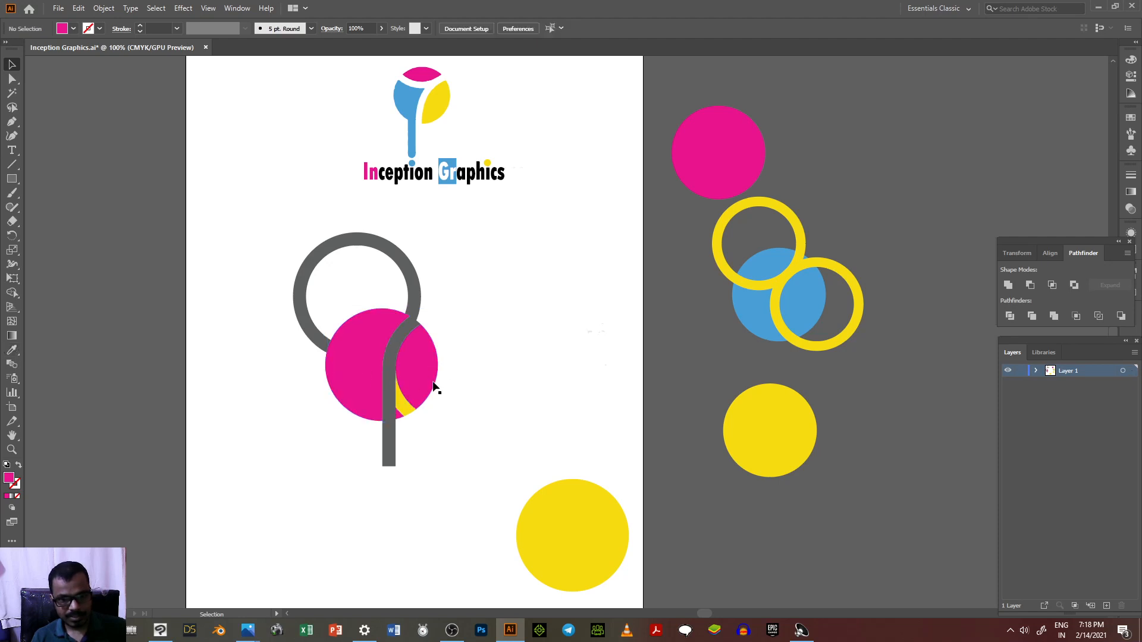
pyautogui.click(388, 356)
pyautogui.press('Delete')
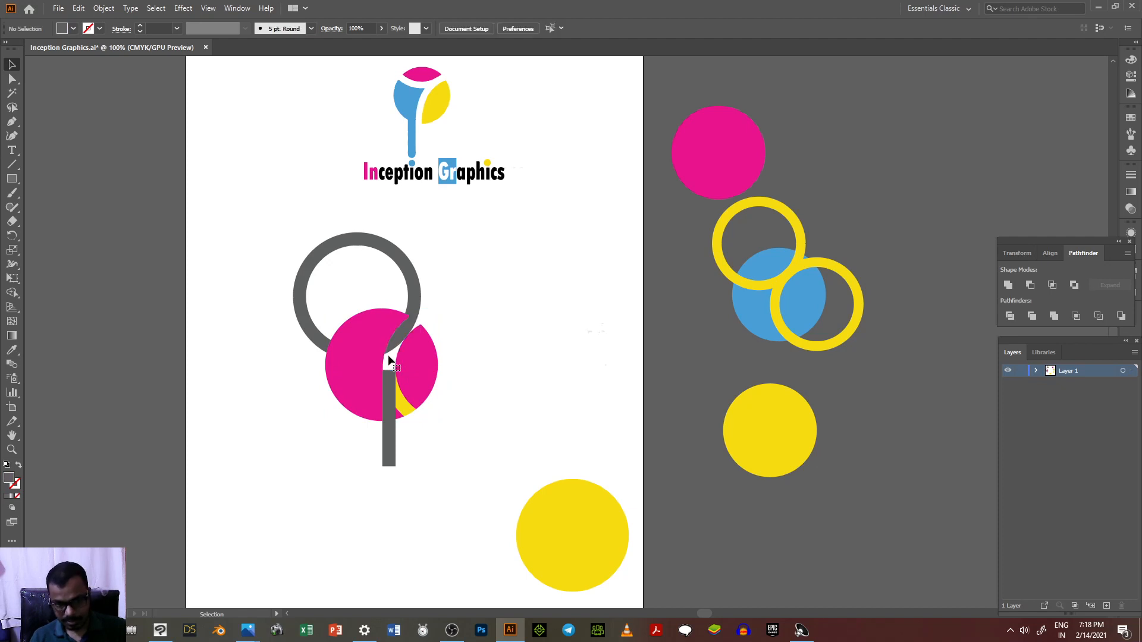
pyautogui.click(391, 395)
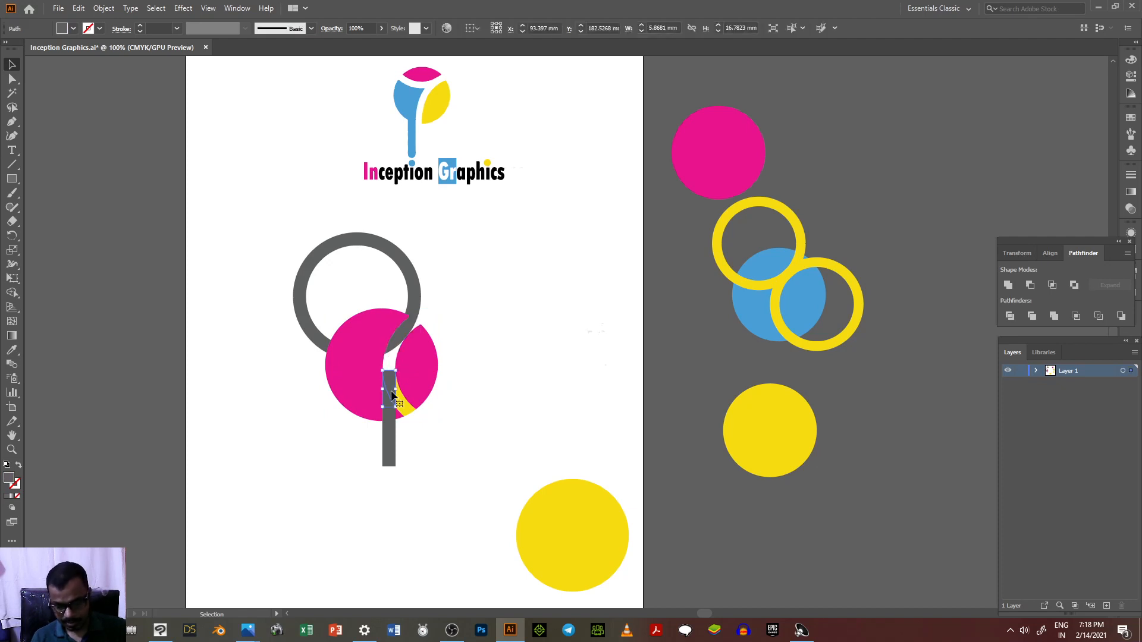
pyautogui.press('Delete')
pyautogui.click(394, 396)
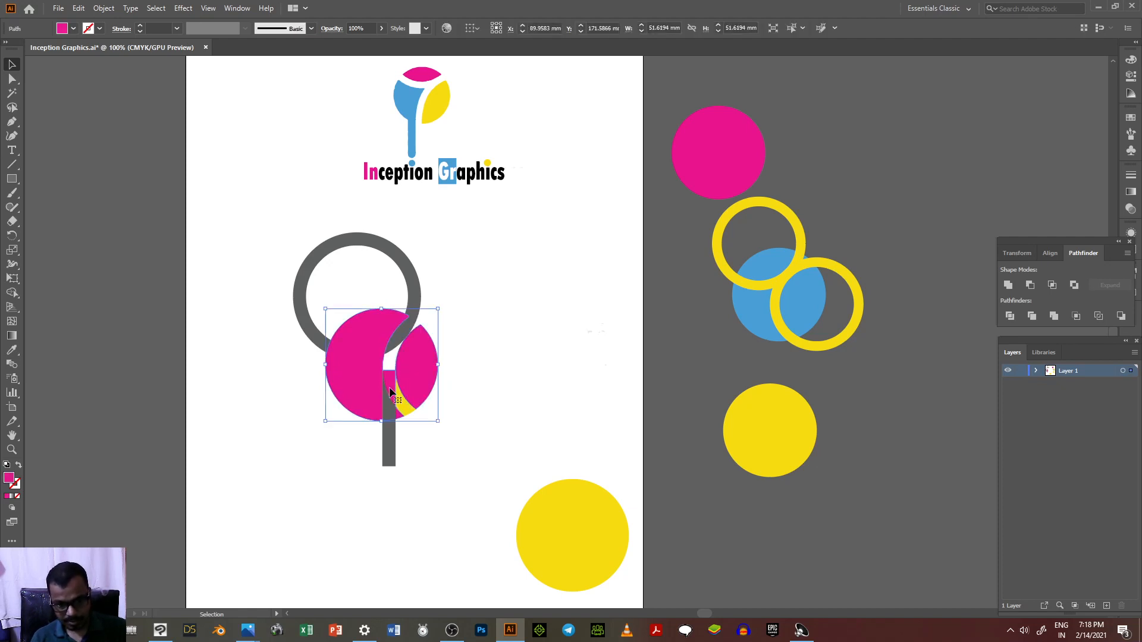
# Undo the recent deletions, recolouring and division until the full grey lower ring is restored, and deselect everything.
pyautogui.hotkey('ctrl', 'z')
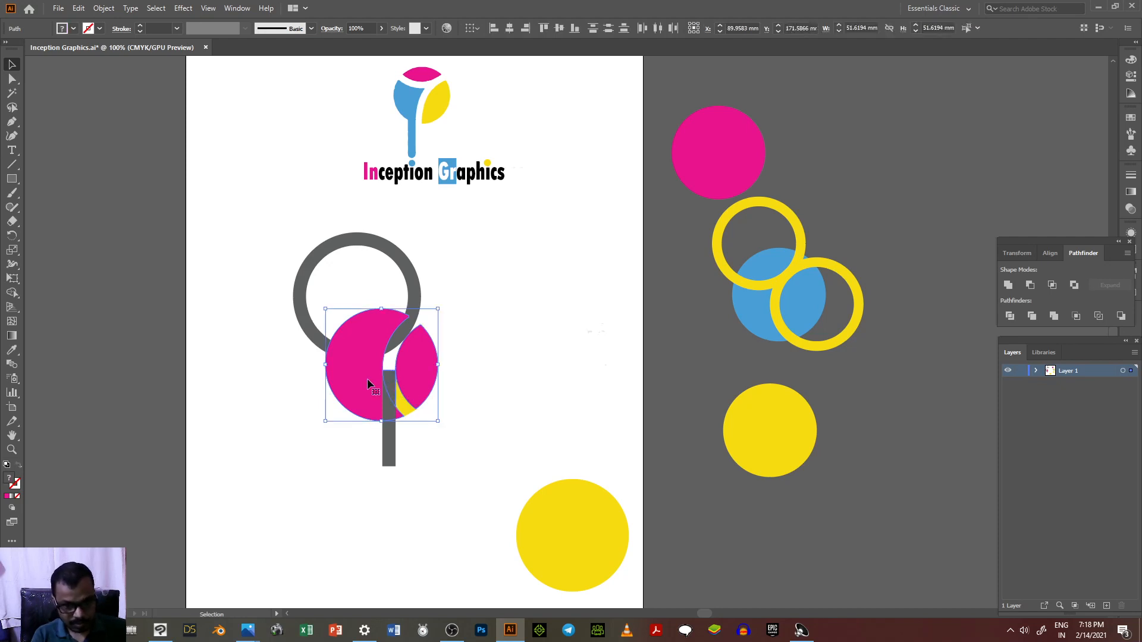
pyautogui.press('a')
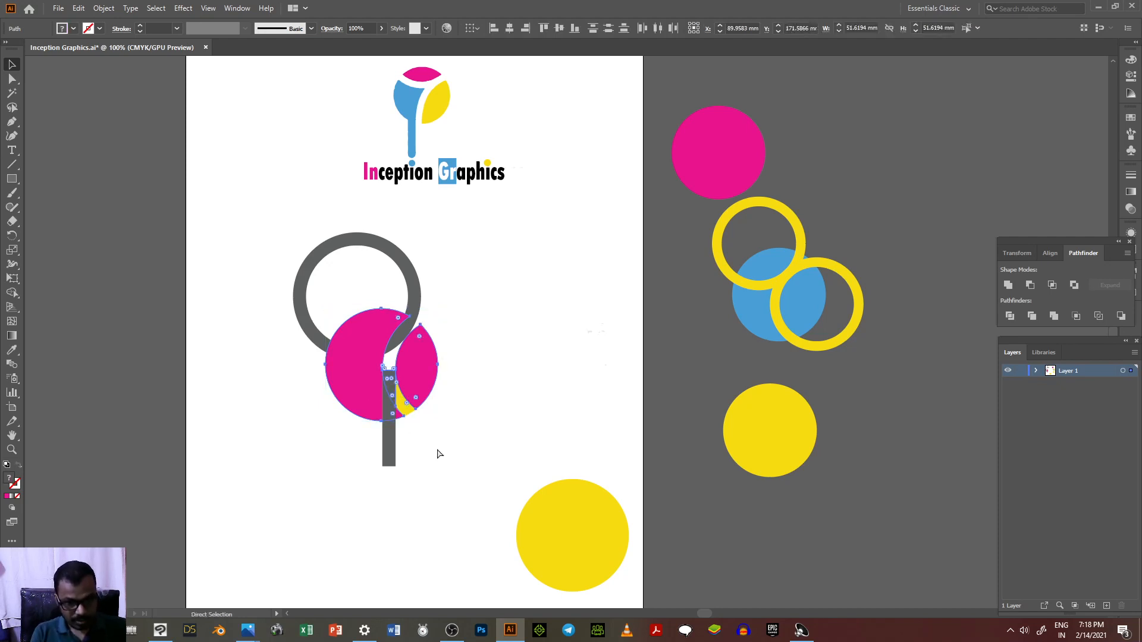
pyautogui.hotkey('ctrl', 'z')
pyautogui.hotkey('ctrl', 'z')
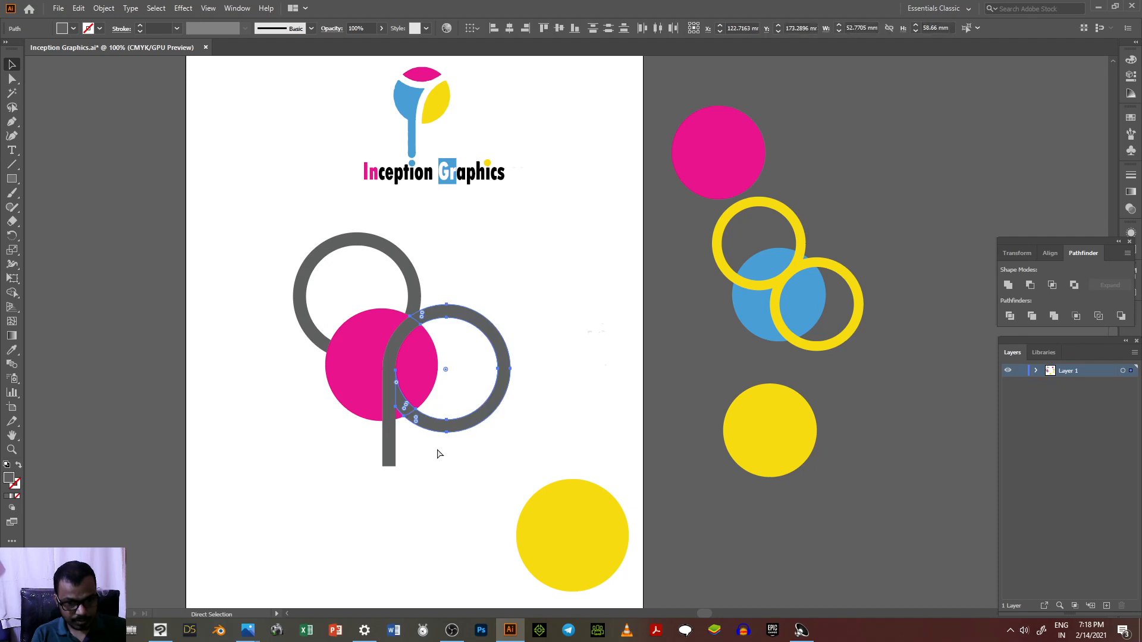
pyautogui.click(419, 494)
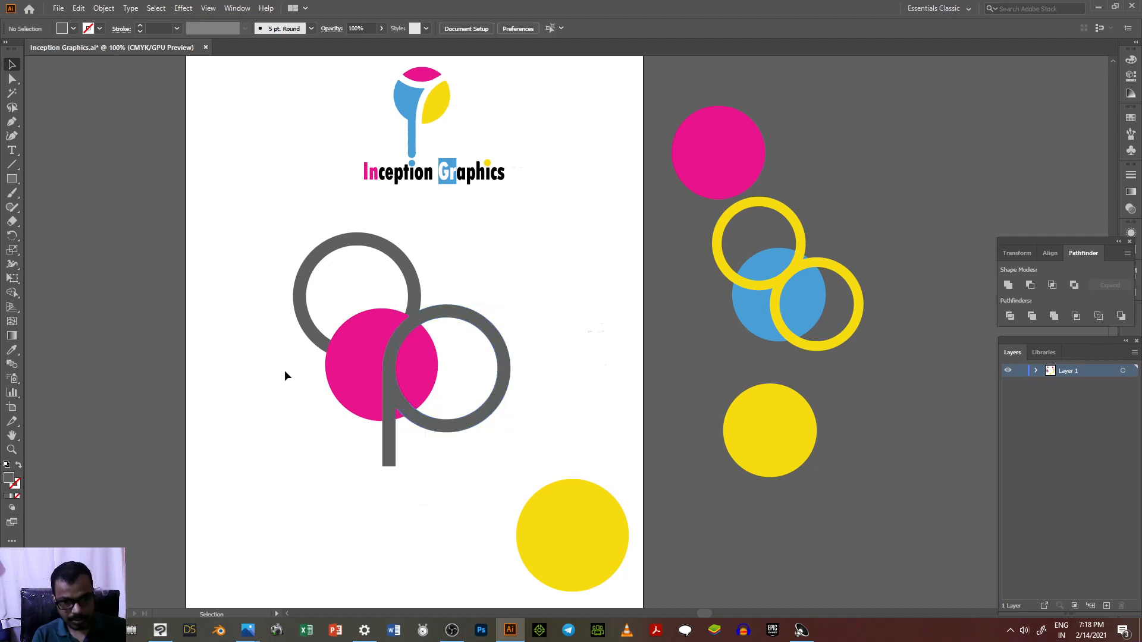
# Divide the large magenta circle, lower ring and vertical bar together with Pathfinder, and ungroup the resulting pieces.
pyautogui.moveTo(284, 369); pyautogui.dragTo(463, 441)
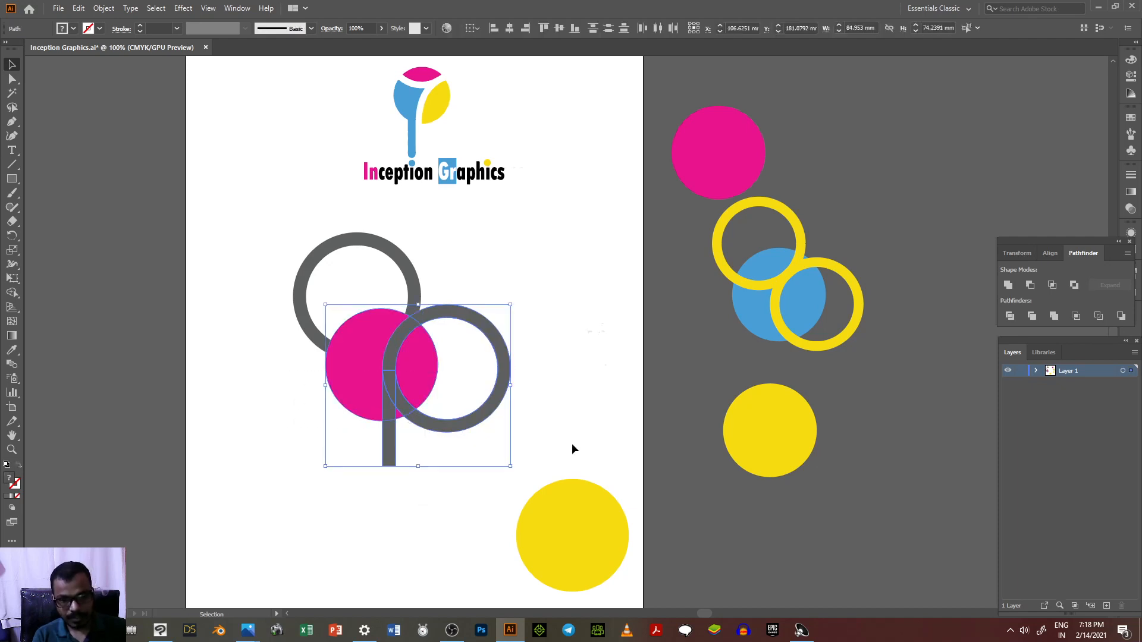
pyautogui.click(1009, 316)
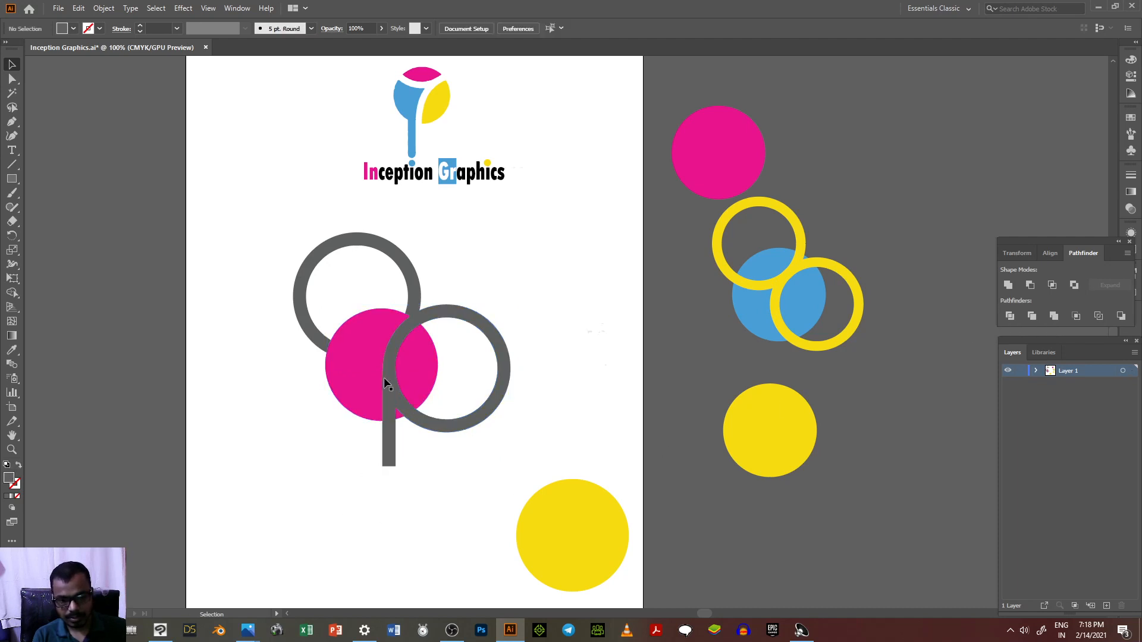
pyautogui.rightClick(368, 376)
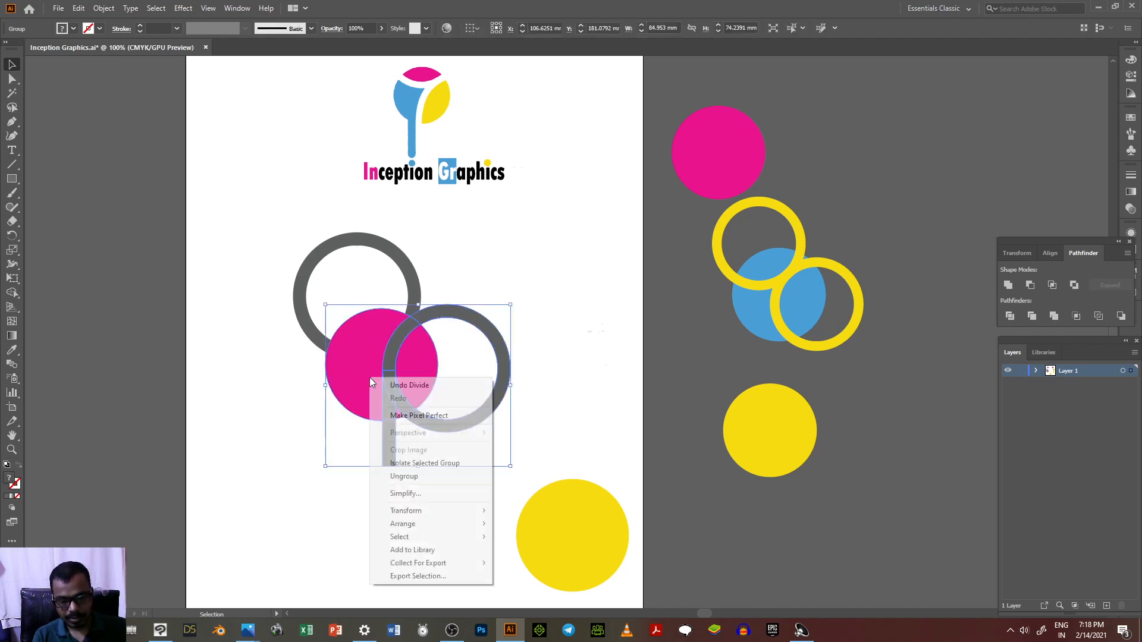
pyautogui.click(405, 474)
pyautogui.click(318, 481)
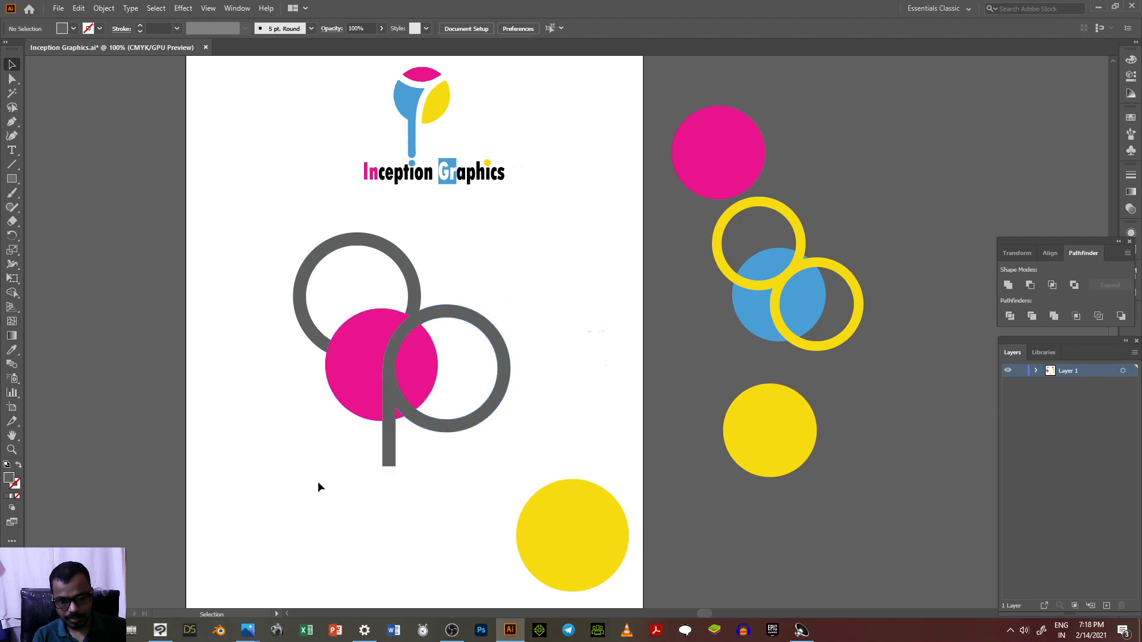
# Recolour the large magenta segment beside the bar with the blue sampled from the reference logo.
pyautogui.click(363, 395)
pyautogui.click(12, 350)
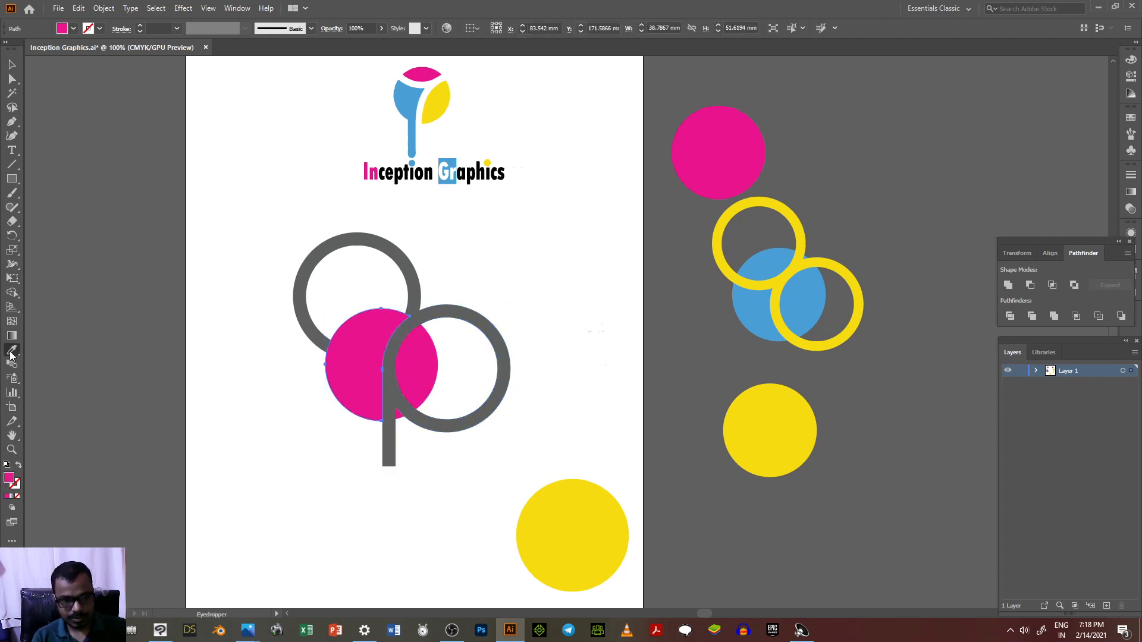
pyautogui.click(408, 93)
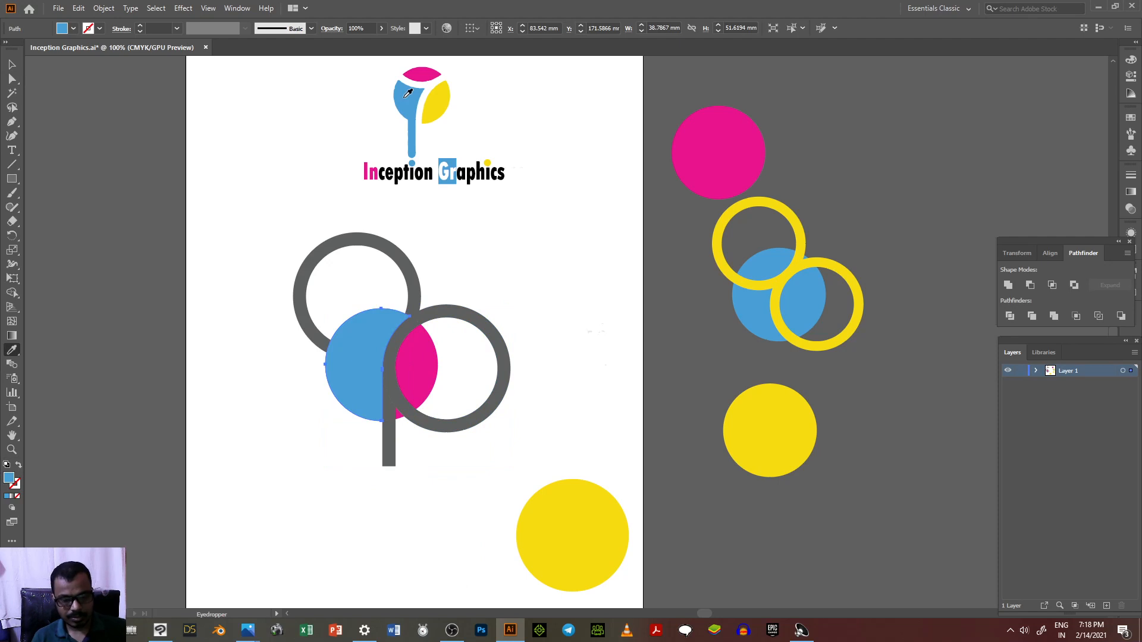
pyautogui.click(12, 64)
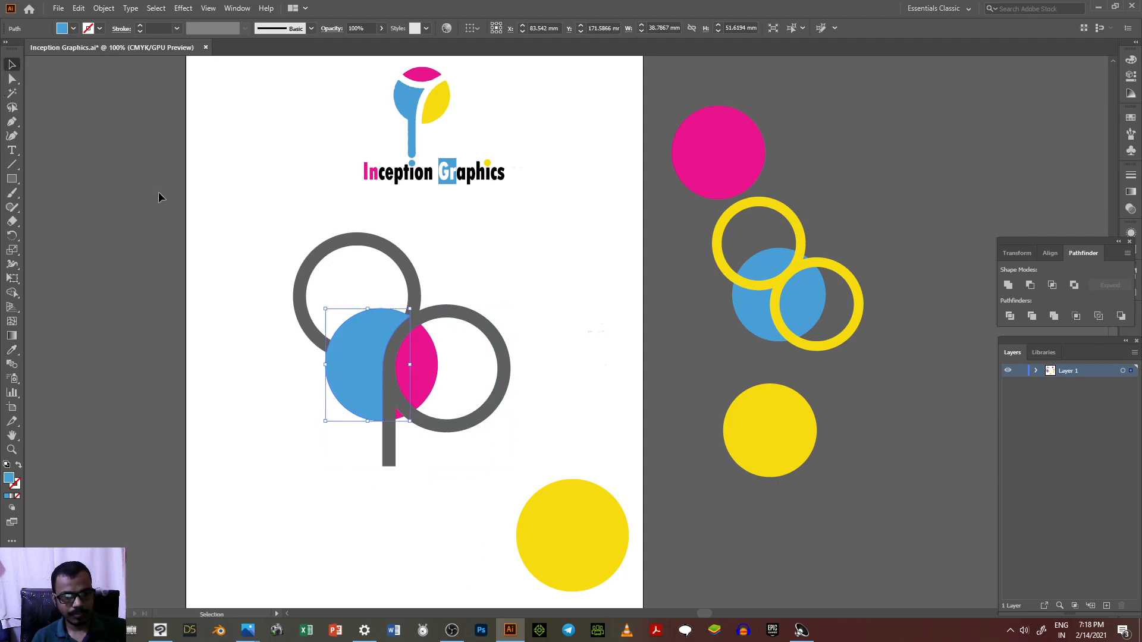
pyautogui.click(229, 225)
# Unite the magenta lens, the grey curved strip below it and the small magenta corner beside the bar into one shape.
pyautogui.click(405, 362)
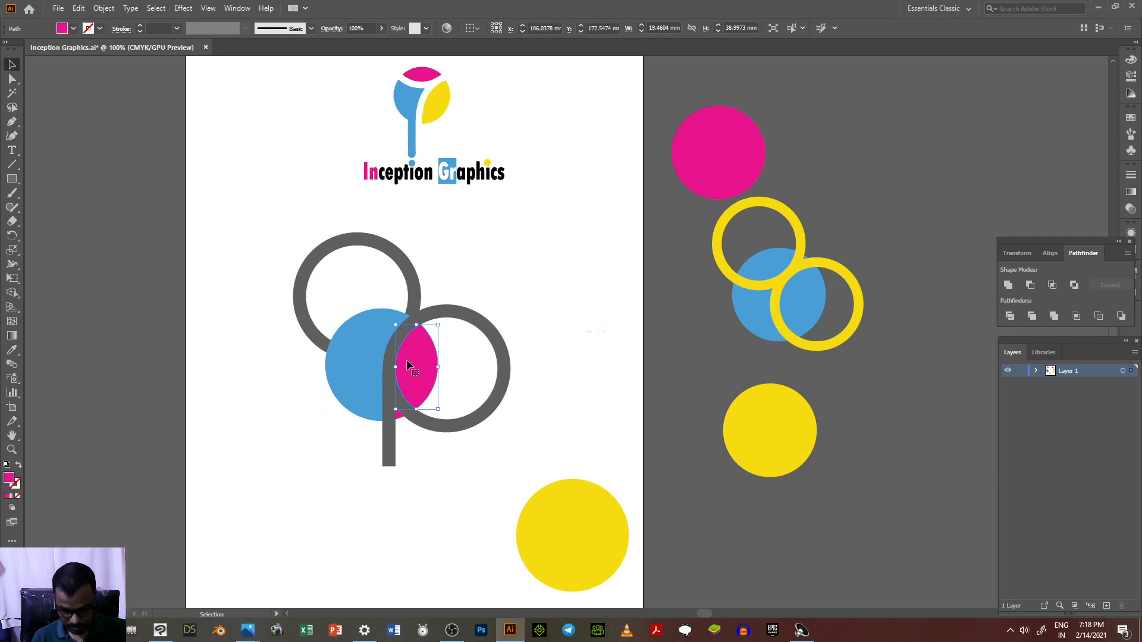
pyautogui.click(402, 406)
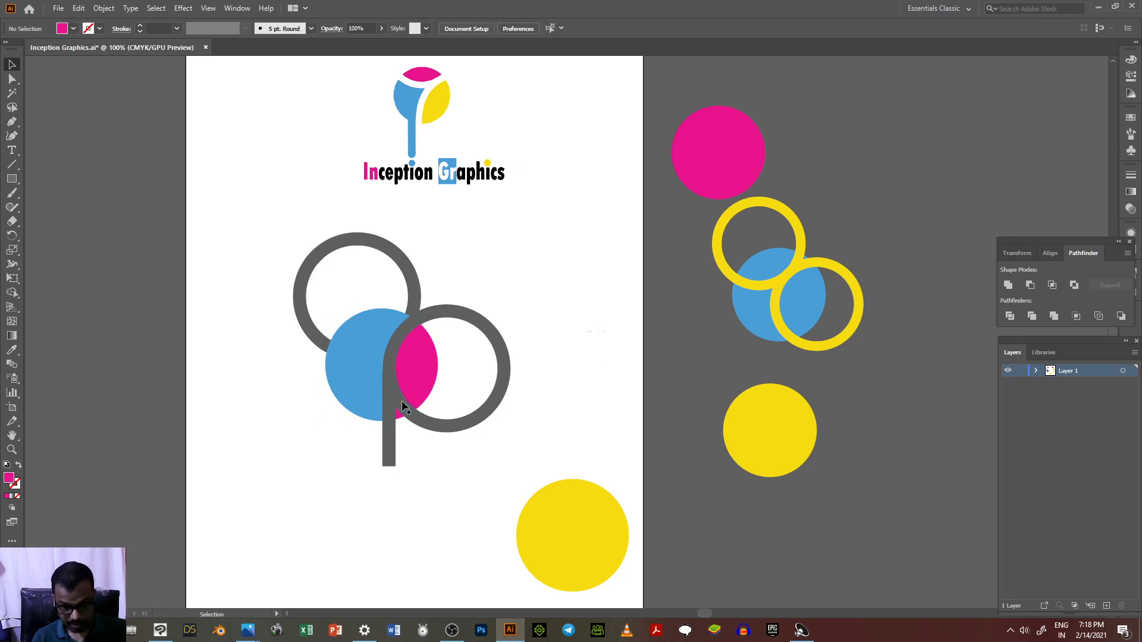
pyautogui.click(401, 400)
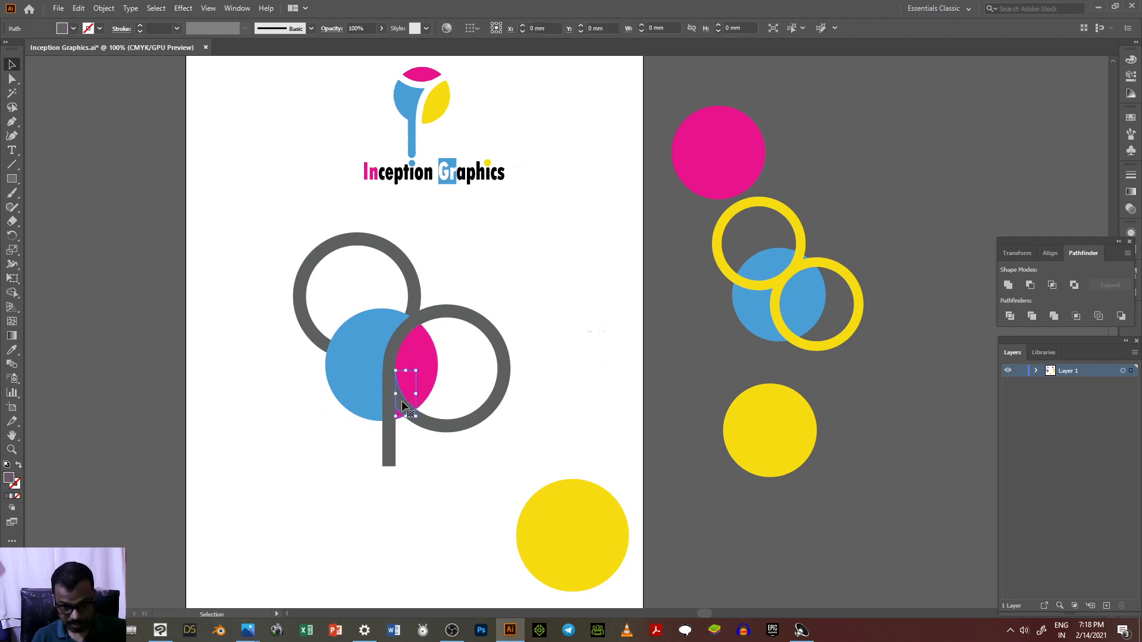
pyautogui.keyDown('shift'); pyautogui.click(420, 350); pyautogui.keyUp('shift')
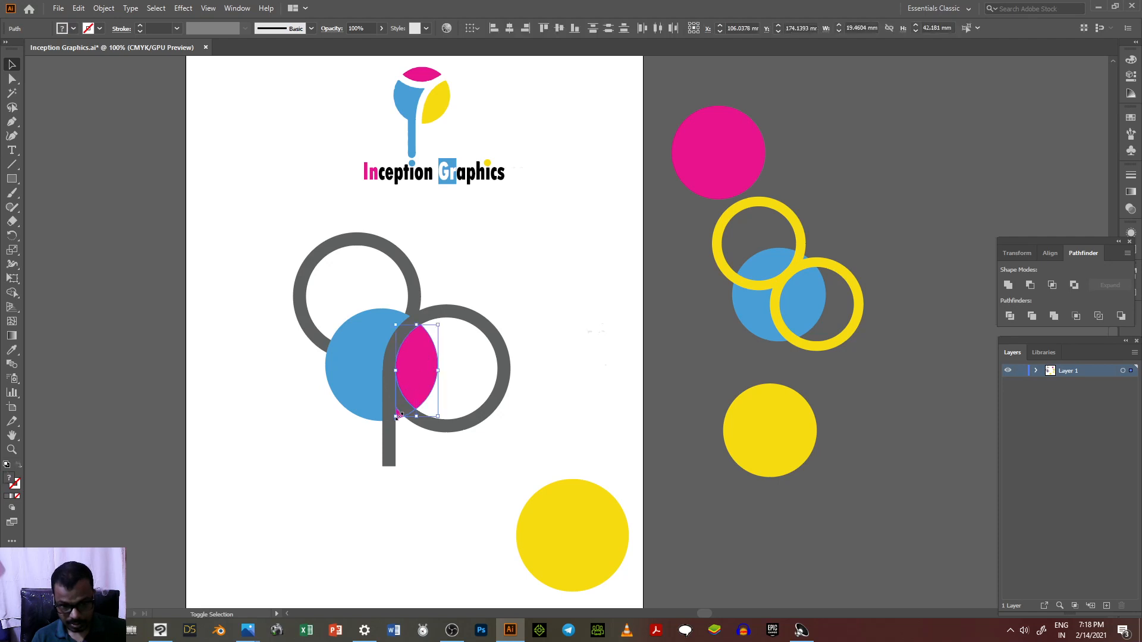
pyautogui.scroll(4, 399, 415)
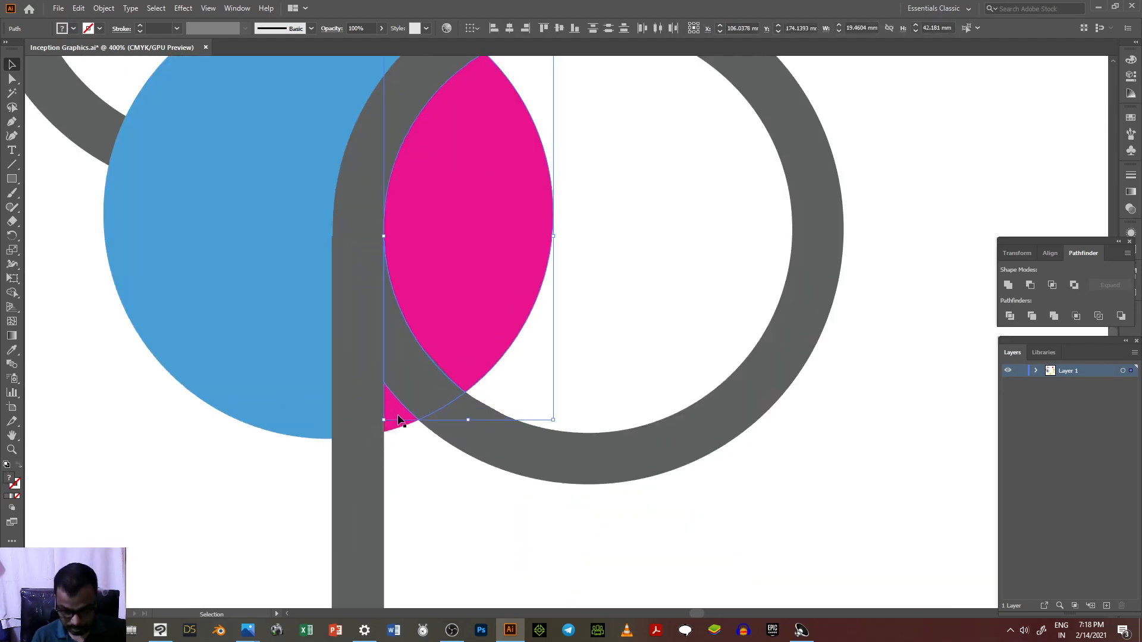
pyautogui.keyDown('shift'); pyautogui.click(397, 418); pyautogui.keyUp('shift')
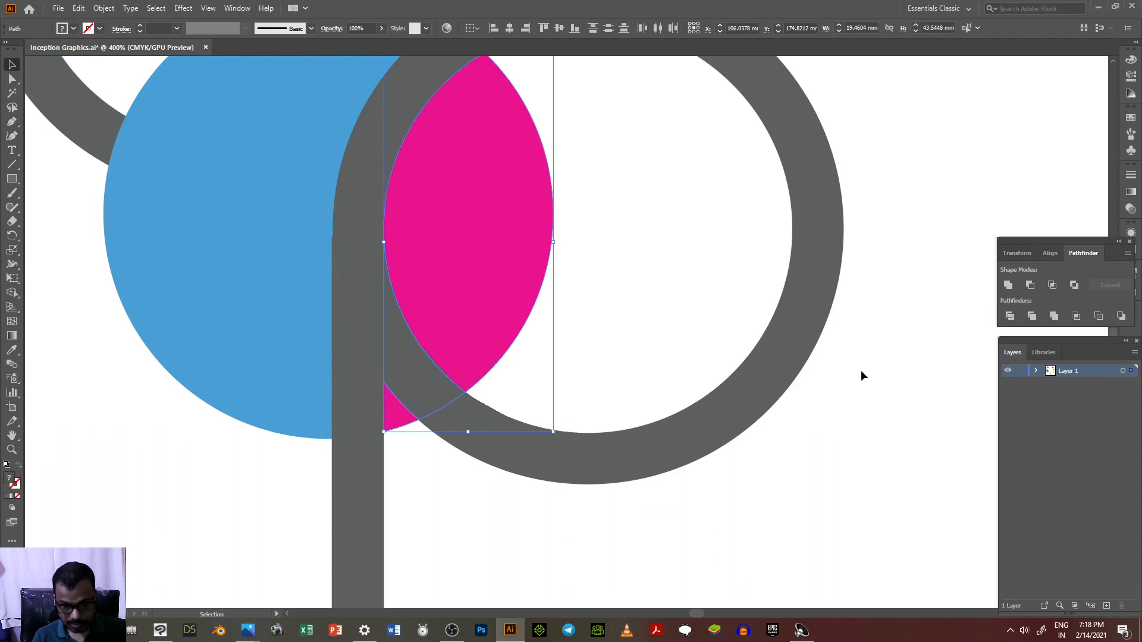
pyautogui.click(1011, 288)
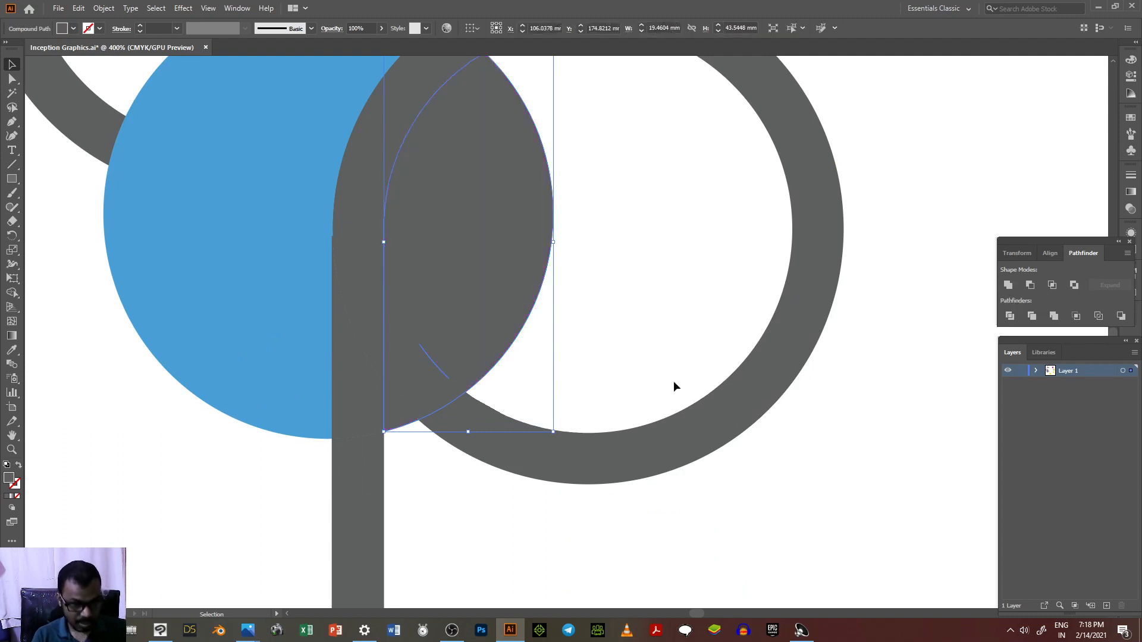
# Recolour the united segment with the yellow sampled from the reference logo, and deselect it.
pyautogui.scroll(-1, 152, 389)
pyautogui.scroll(-6, 152, 384)
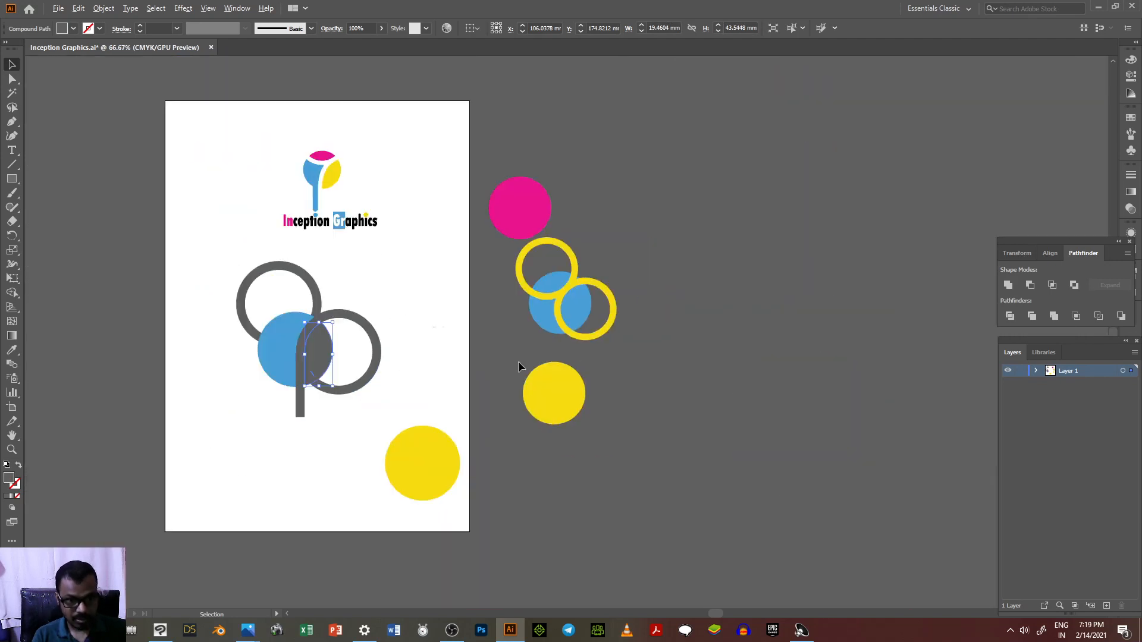
pyautogui.scroll(2, 427, 313)
pyautogui.click(12, 350)
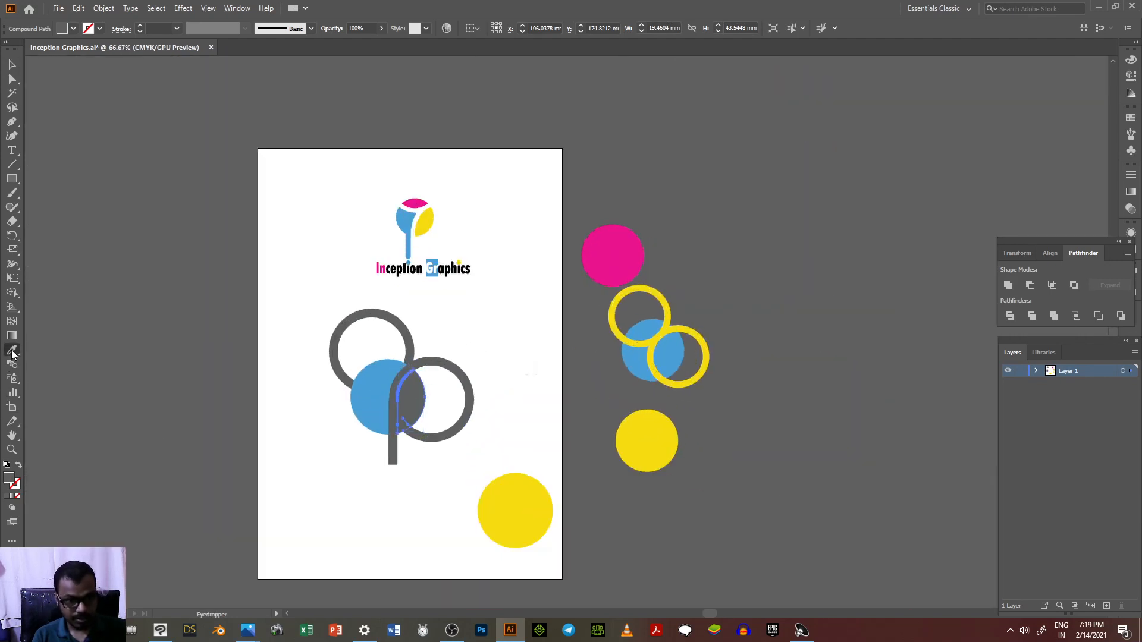
pyautogui.click(430, 215)
pyautogui.click(12, 63)
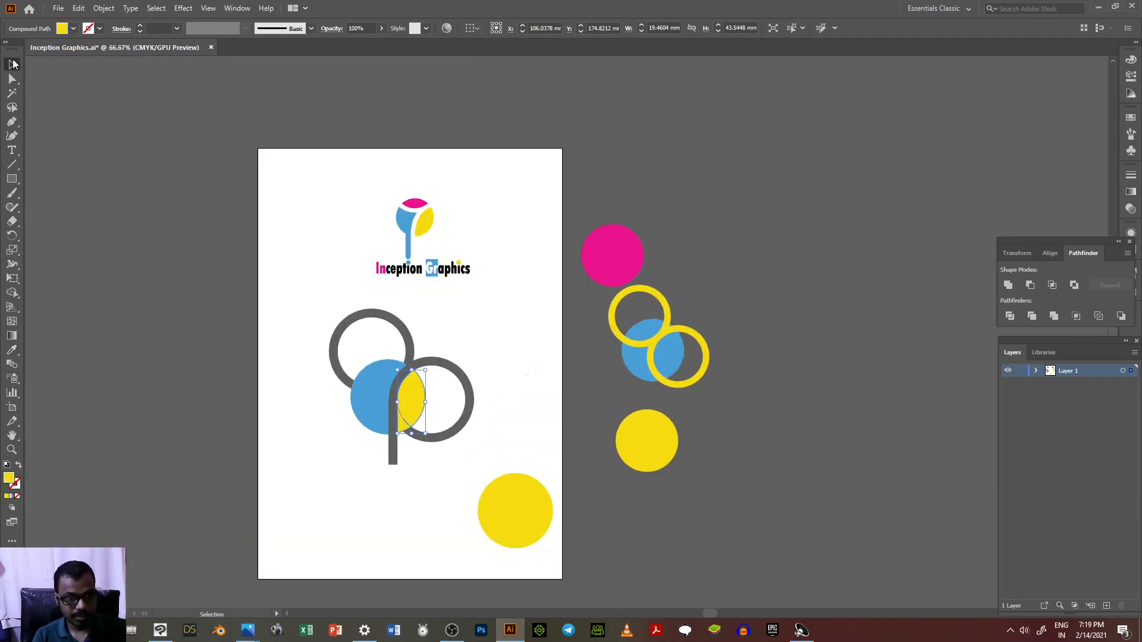
pyautogui.click(227, 284)
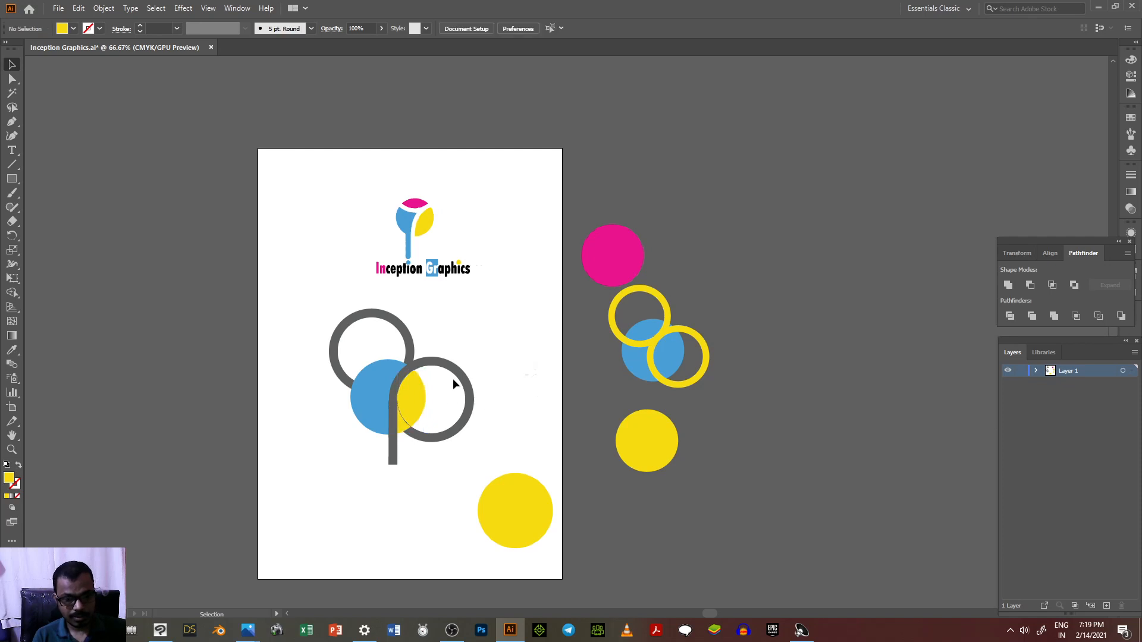
# Delete the grey arc between the blue and yellow segments and the part of the lower ring outside the circle.
pyautogui.click(404, 371)
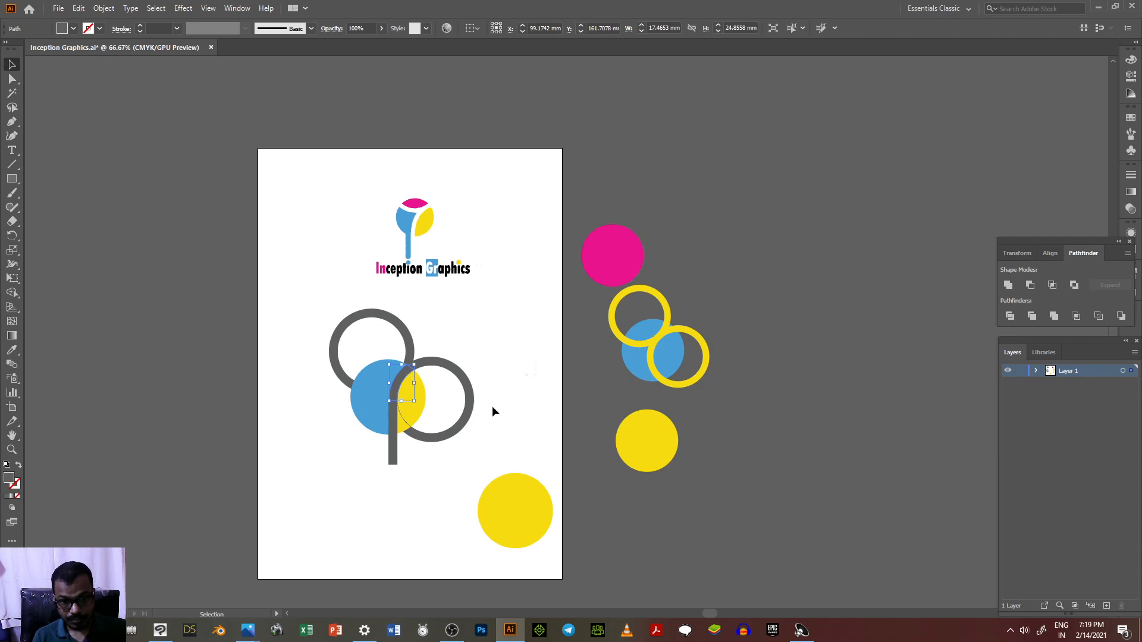
pyautogui.press('Delete')
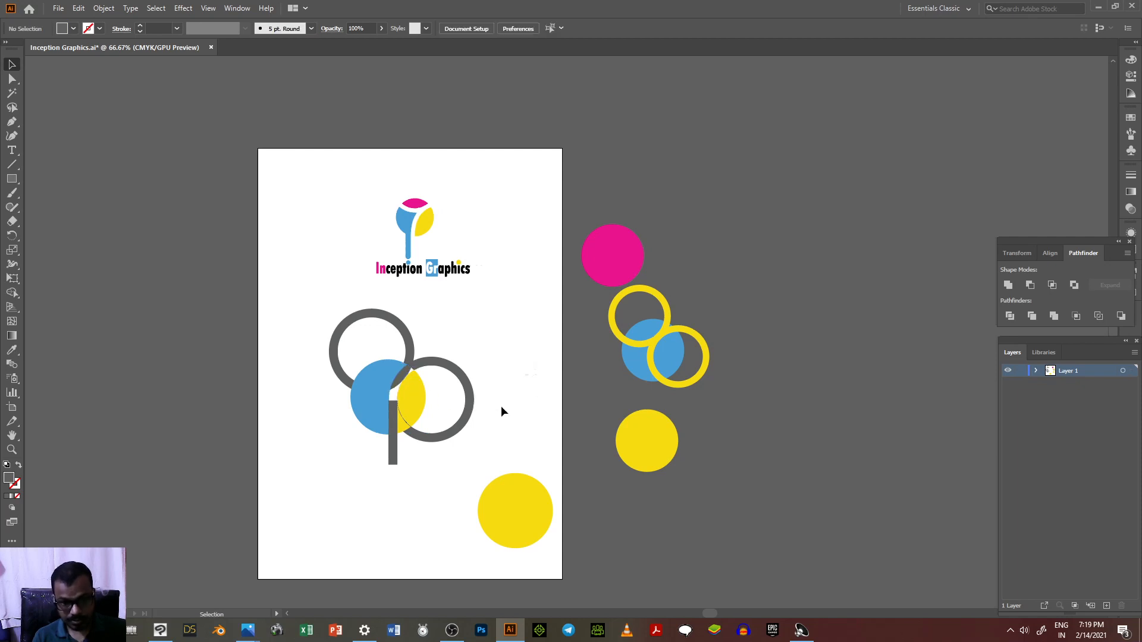
pyautogui.click(428, 442)
pyautogui.press('Delete')
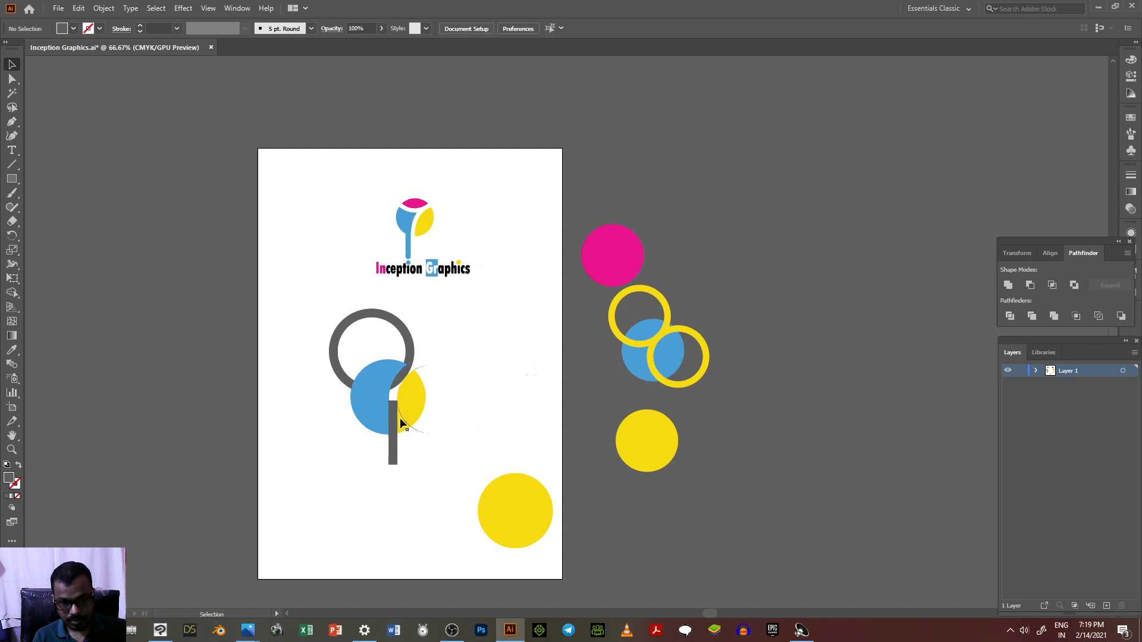
# Delete the thin leftover grey sliver just outside the lower edge of the yellow segment.
pyautogui.scroll(5, 400, 418)
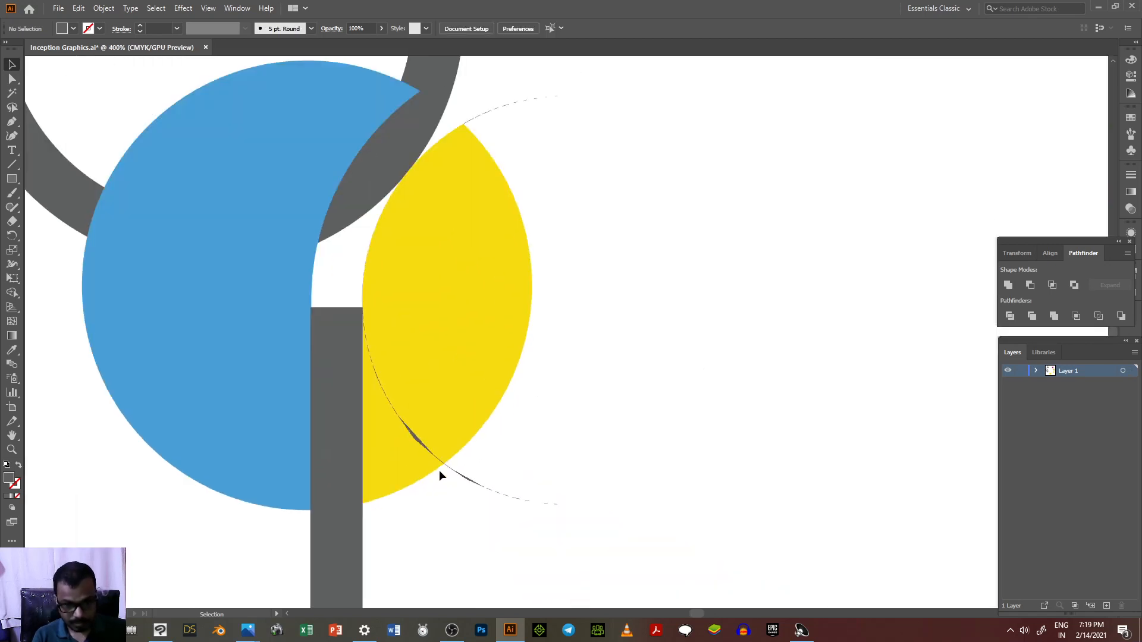
pyautogui.click(408, 443)
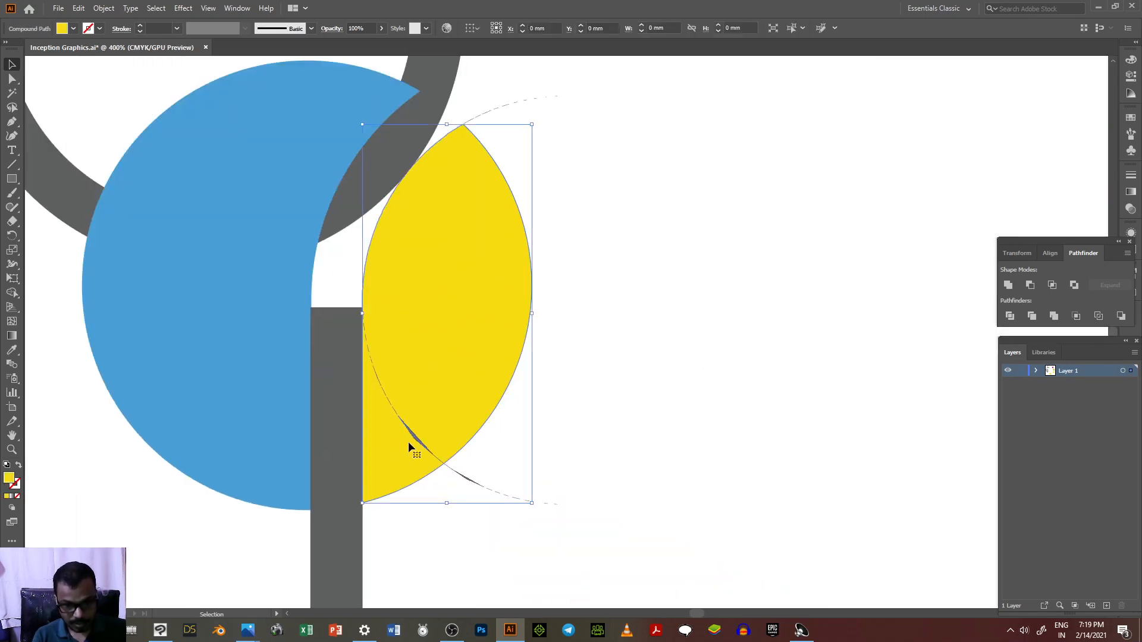
pyautogui.click(500, 523)
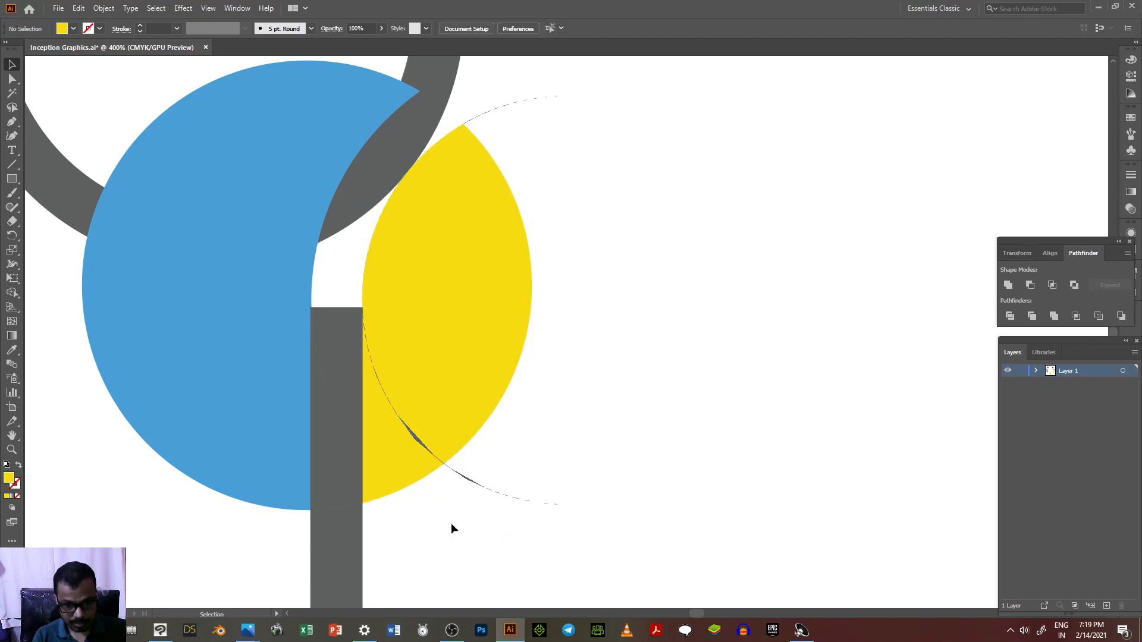
pyautogui.click(465, 476)
pyautogui.press('Delete')
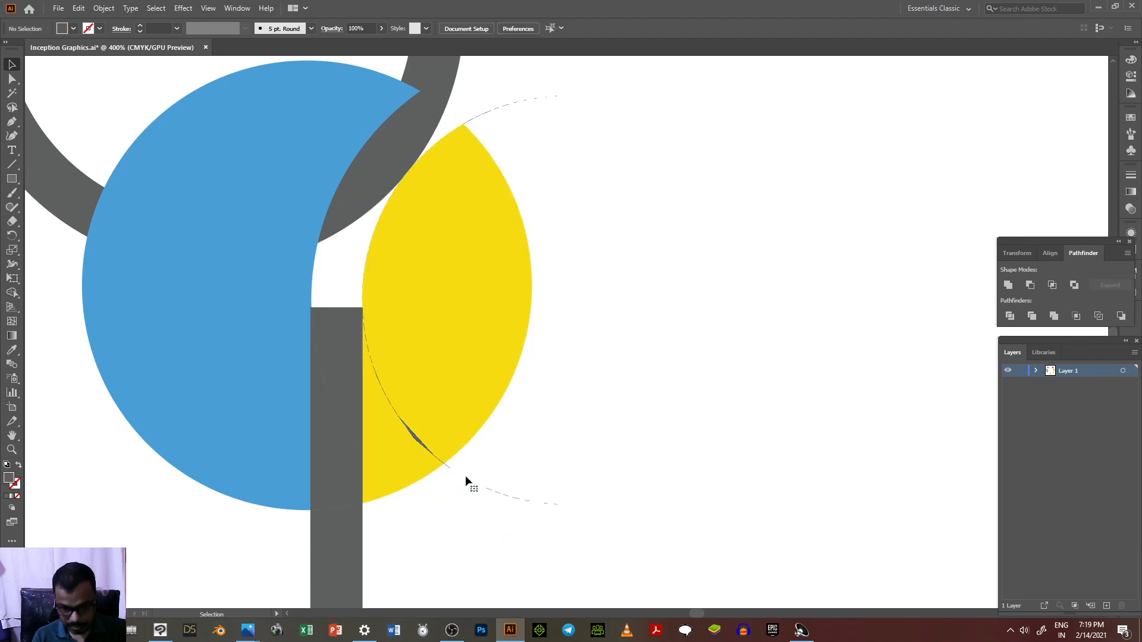
# Delete the stray thin path beyond the yellow segment's outer edge, and unite the yellow segment with the sliver pieces crossing it.
pyautogui.moveTo(660, 458); pyautogui.dragTo(466, 553)
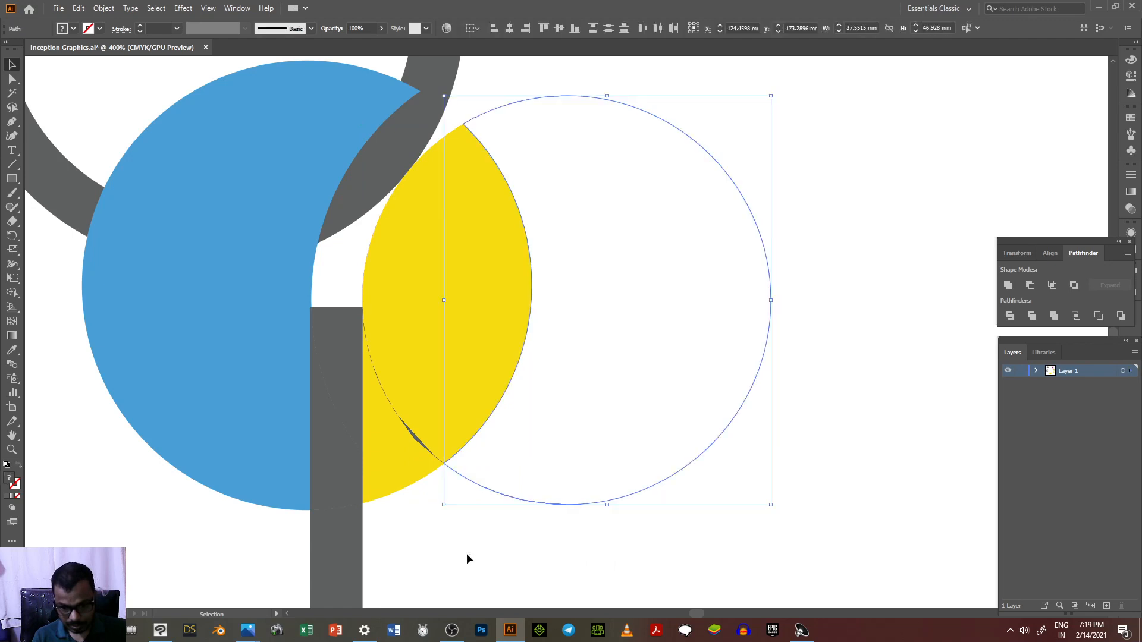
pyautogui.press('Delete')
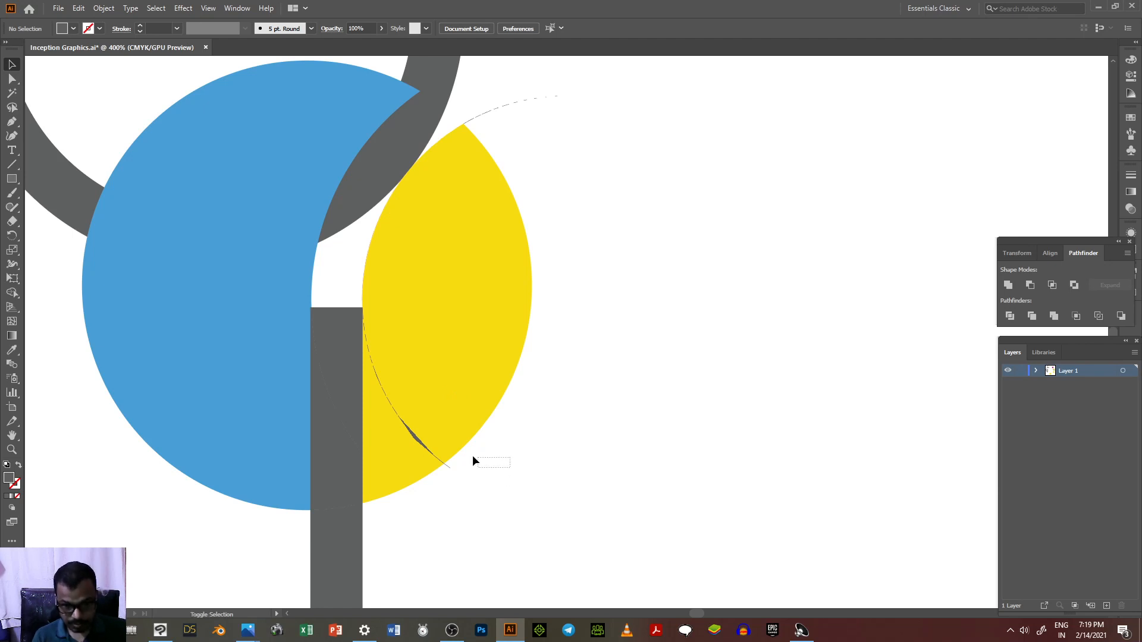
pyautogui.moveTo(382, 388); pyautogui.dragTo(381, 389)
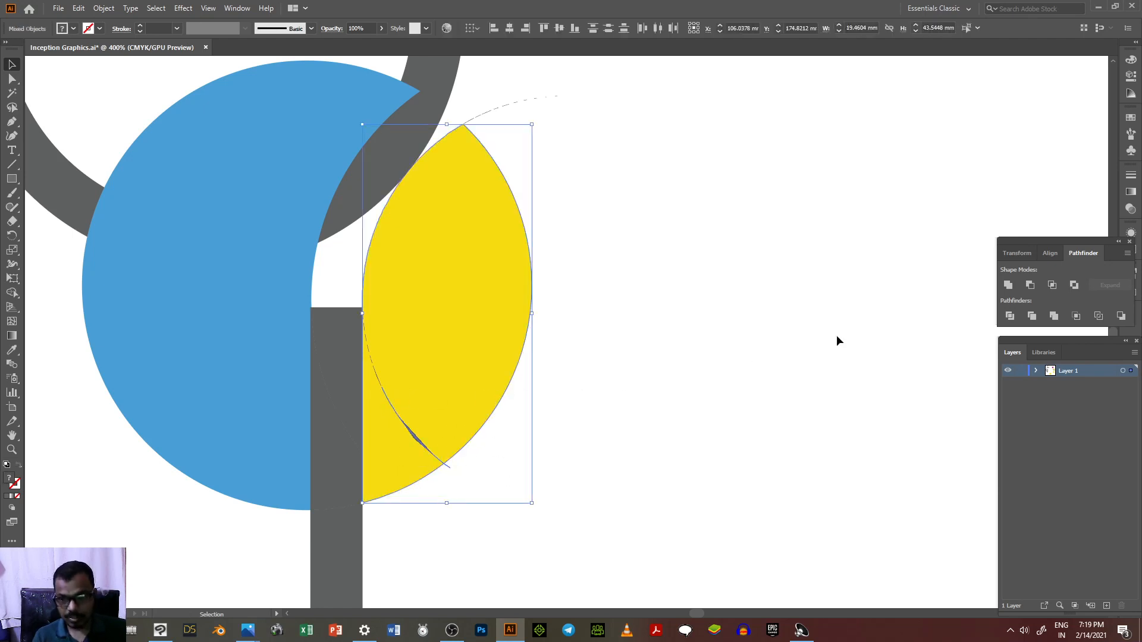
pyautogui.click(1008, 285)
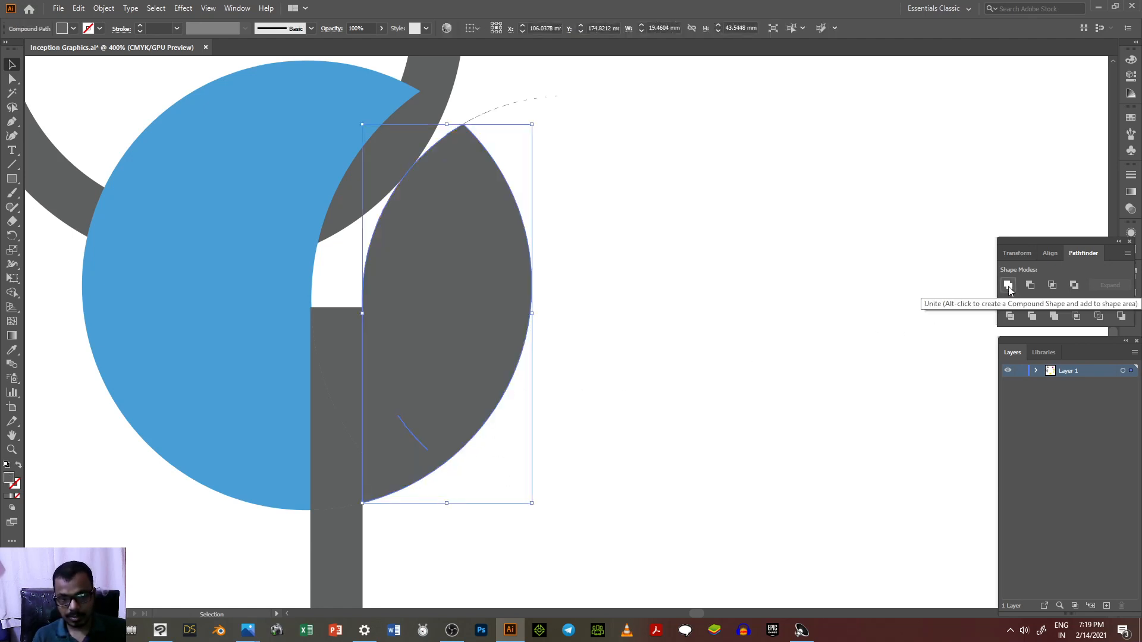
pyautogui.click(1009, 290)
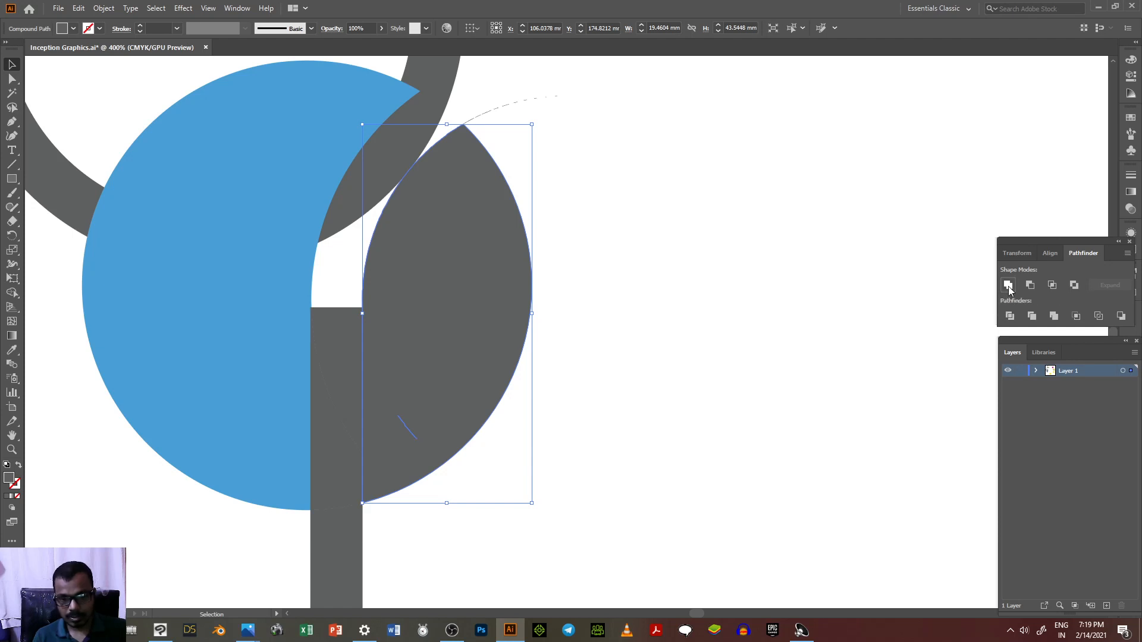
# Refill the merged segment with the yellow sampled from the reference logo's leaf, and deselect it.
pyautogui.click(12, 351)
pyautogui.hotkey('ctrl', '1')
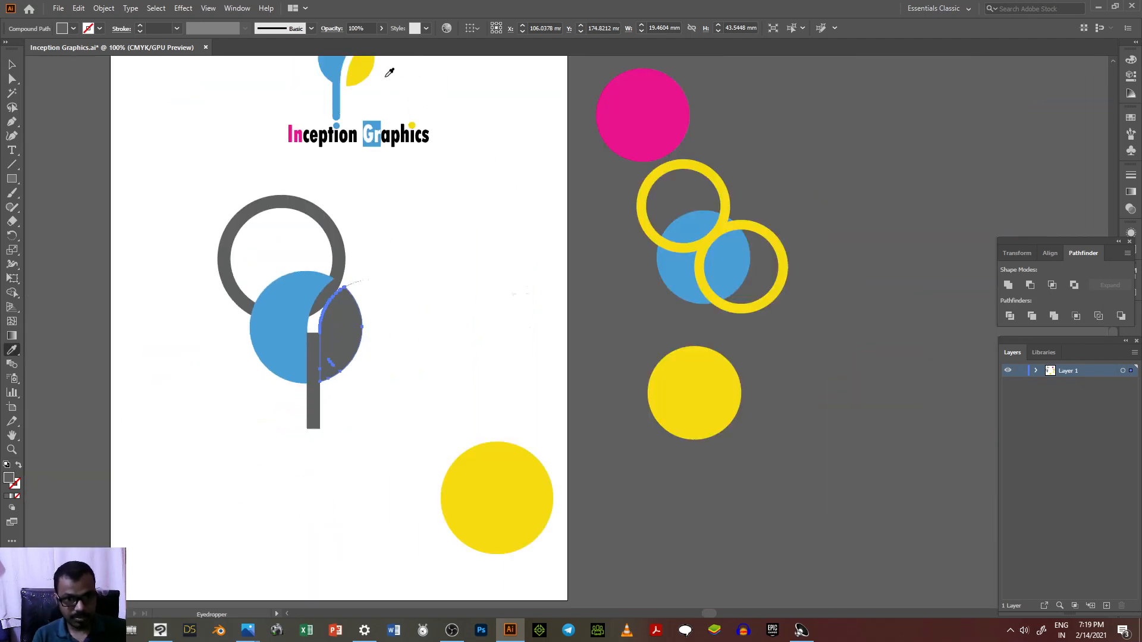
pyautogui.click(360, 66)
pyautogui.click(12, 64)
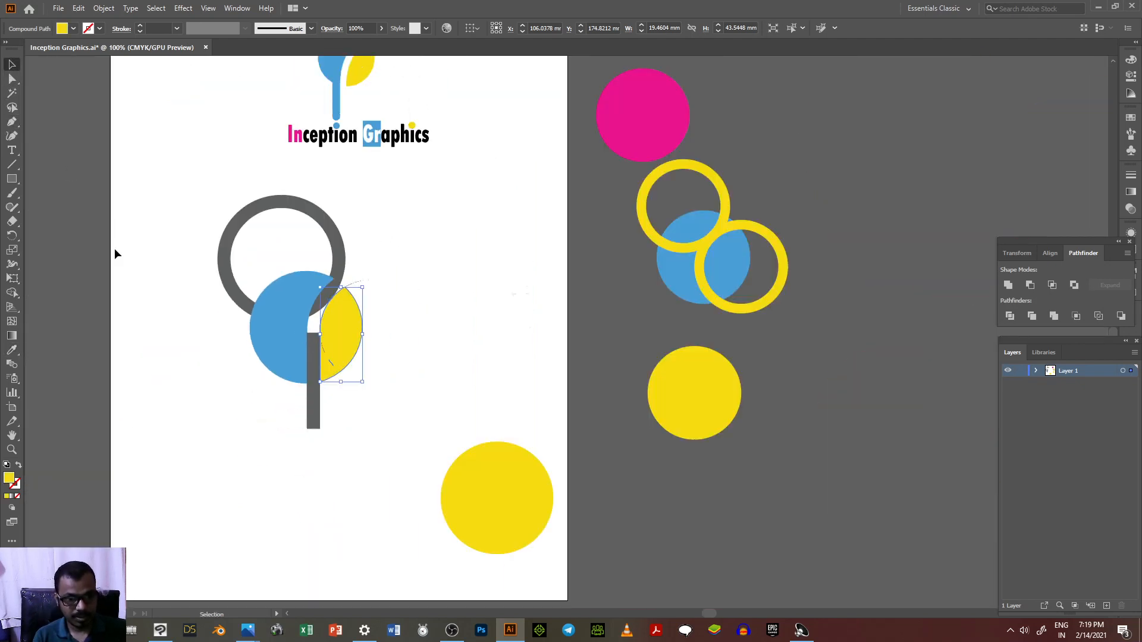
pyautogui.click(144, 322)
# Delete the thin leftover grey slivers extending outward from the upper tip of the yellow segment.
pyautogui.scroll(3, 162, 330)
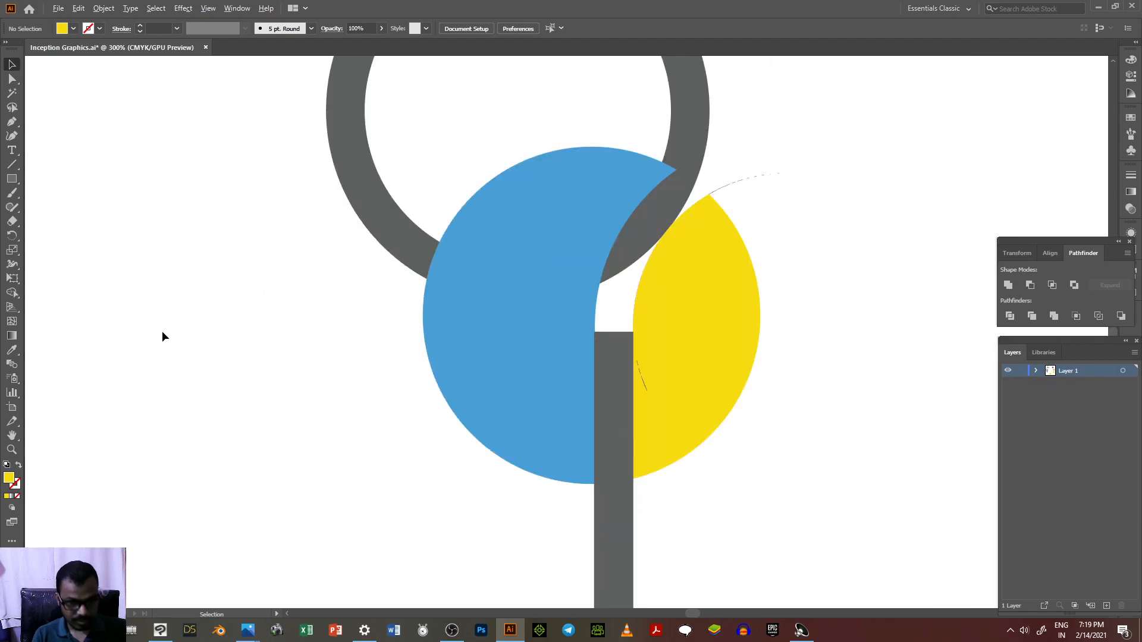
pyautogui.scroll(-2, 448, 234)
pyautogui.scroll(4, 624, 141)
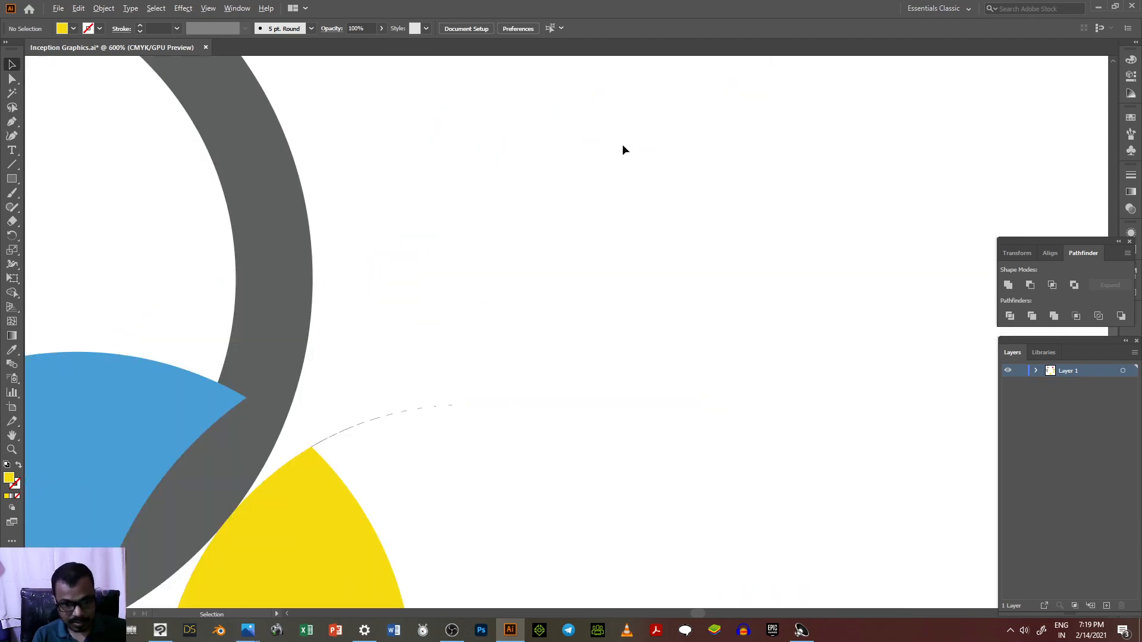
pyautogui.scroll(-2, 622, 144)
pyautogui.moveTo(578, 232)
pyautogui.mouseDown()
pyautogui.moveTo(529, 292)
pyautogui.moveTo(490, 294)
pyautogui.mouseUp()
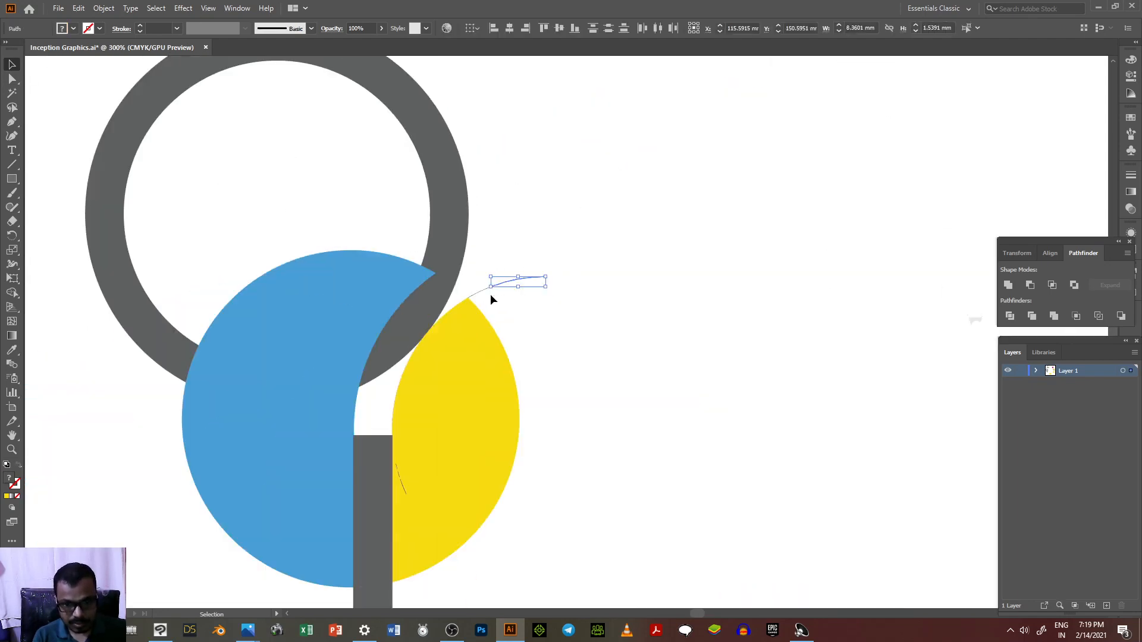
pyautogui.press('Delete')
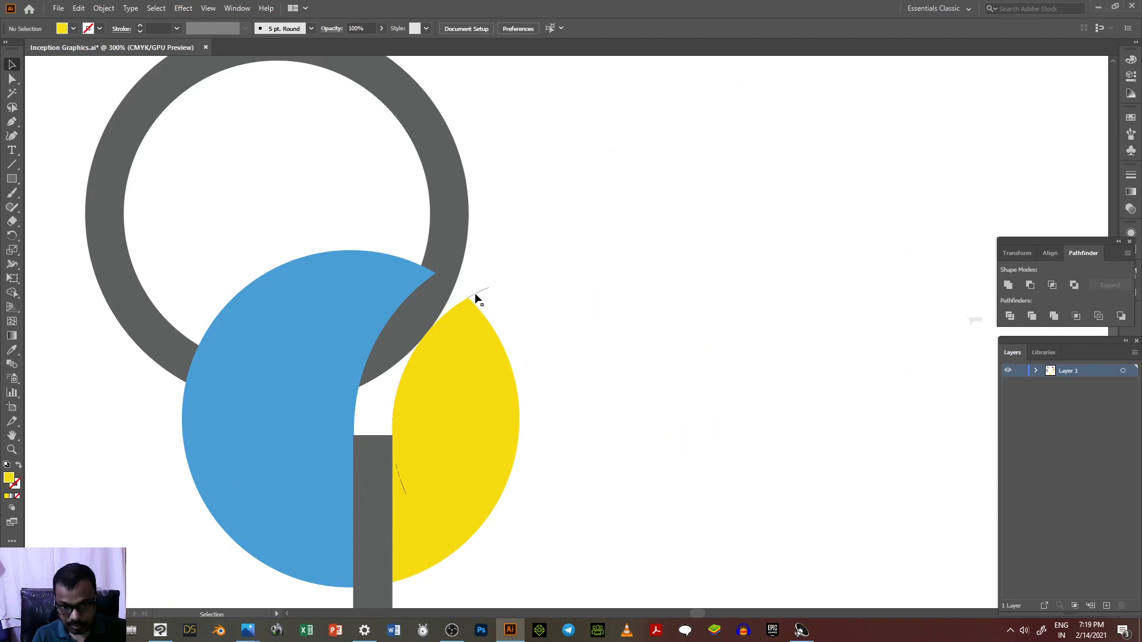
pyautogui.click(476, 299)
pyautogui.click(477, 295)
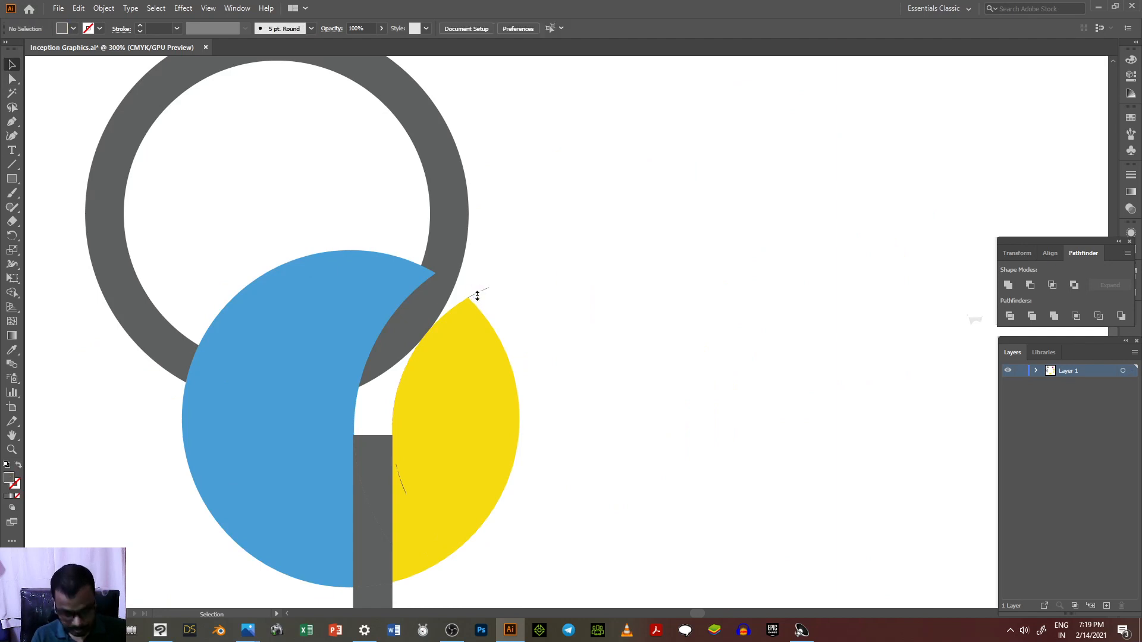
pyautogui.scroll(7, 477, 295)
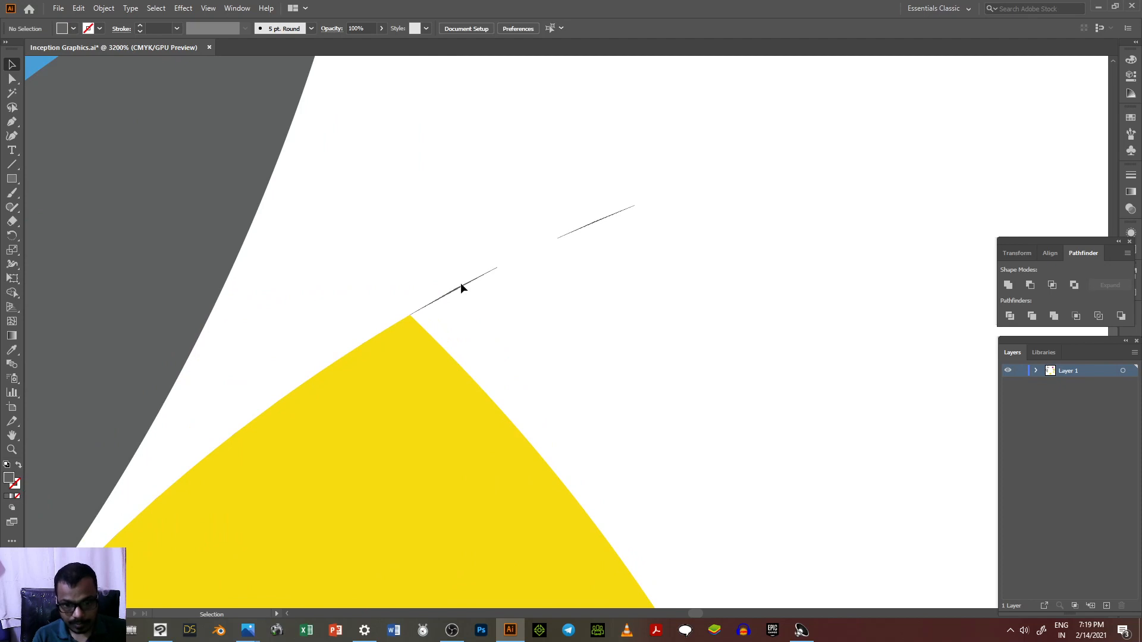
pyautogui.moveTo(410, 105); pyautogui.dragTo(659, 287)
pyautogui.press('Delete')
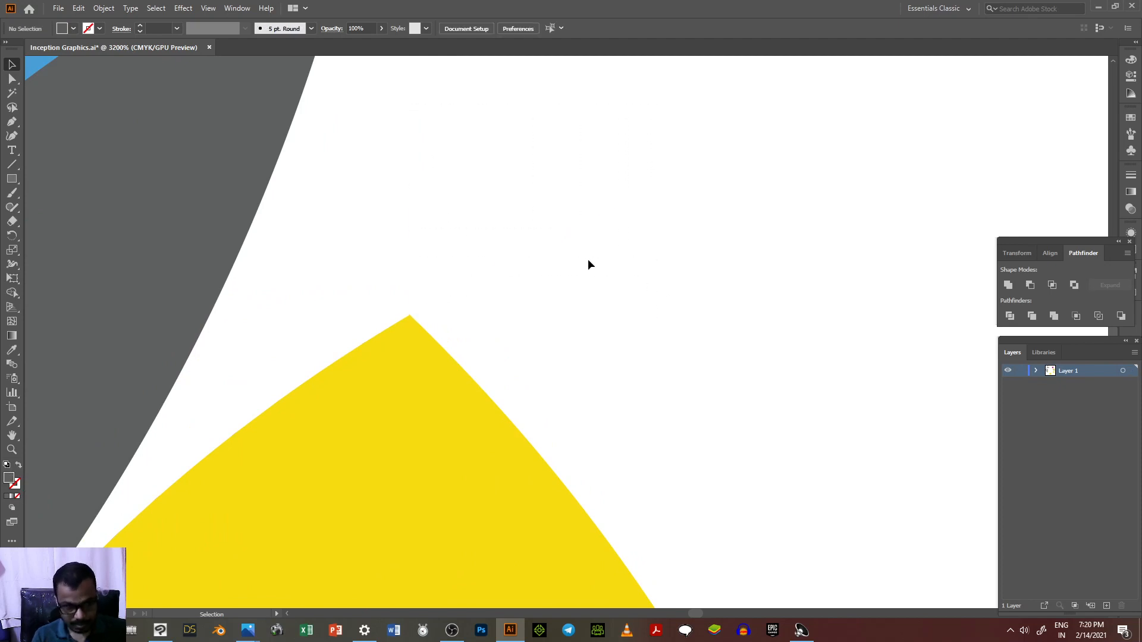
# Delete the uppermost thin sliver inside the yellow segment beside the stem using direct selection.
pyautogui.scroll(-4, 584, 257)
pyautogui.scroll(-4, 535, 250)
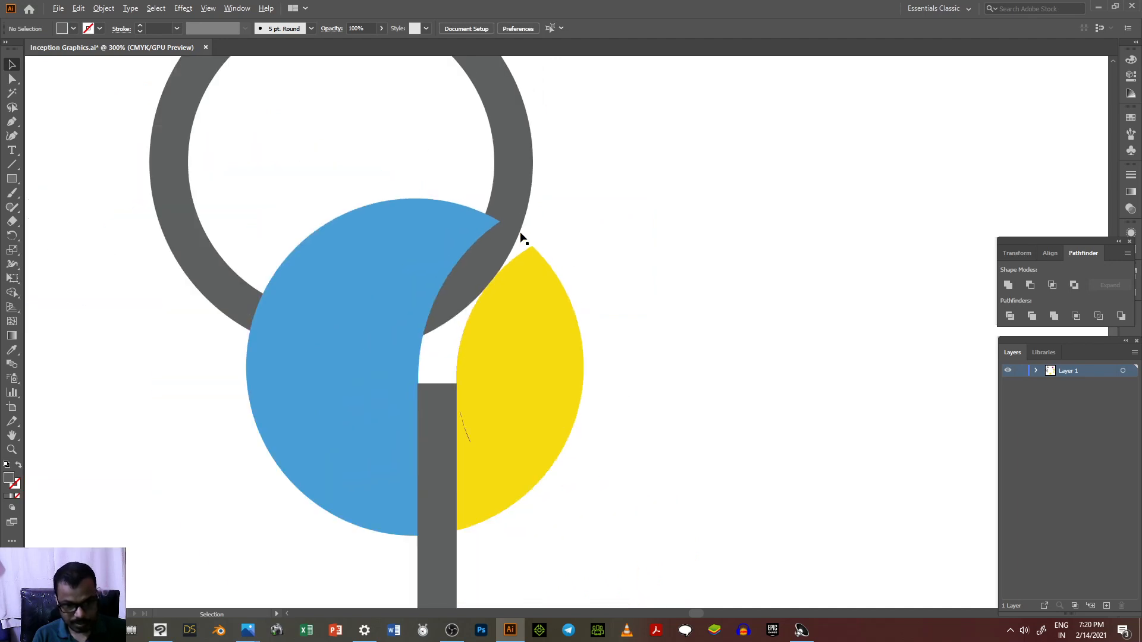
pyautogui.scroll(5, 486, 452)
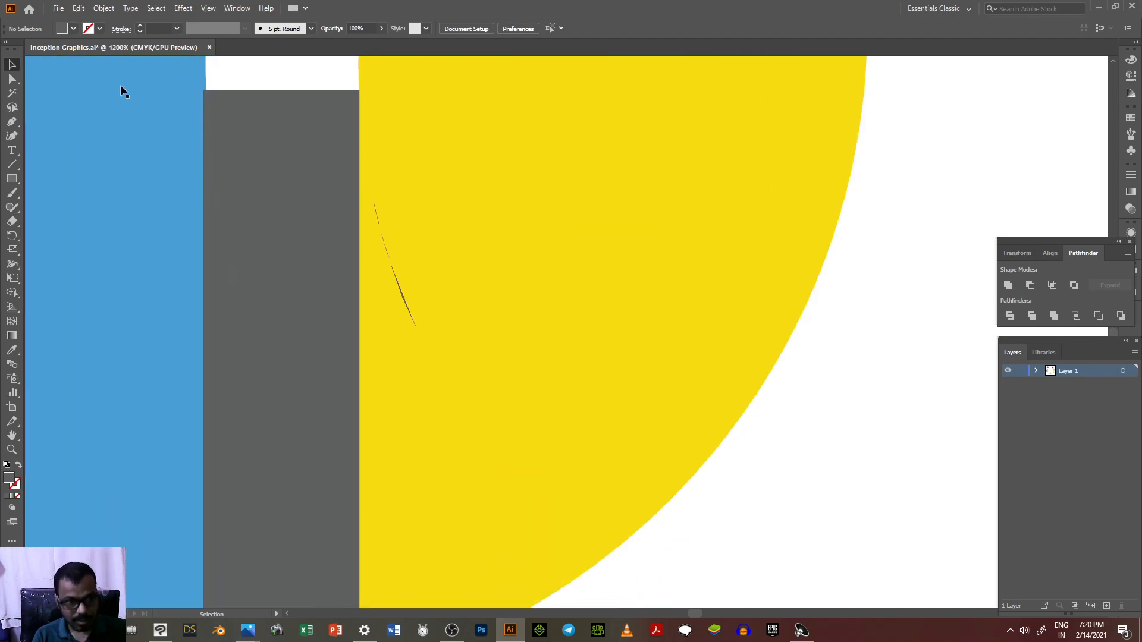
pyautogui.click(11, 82)
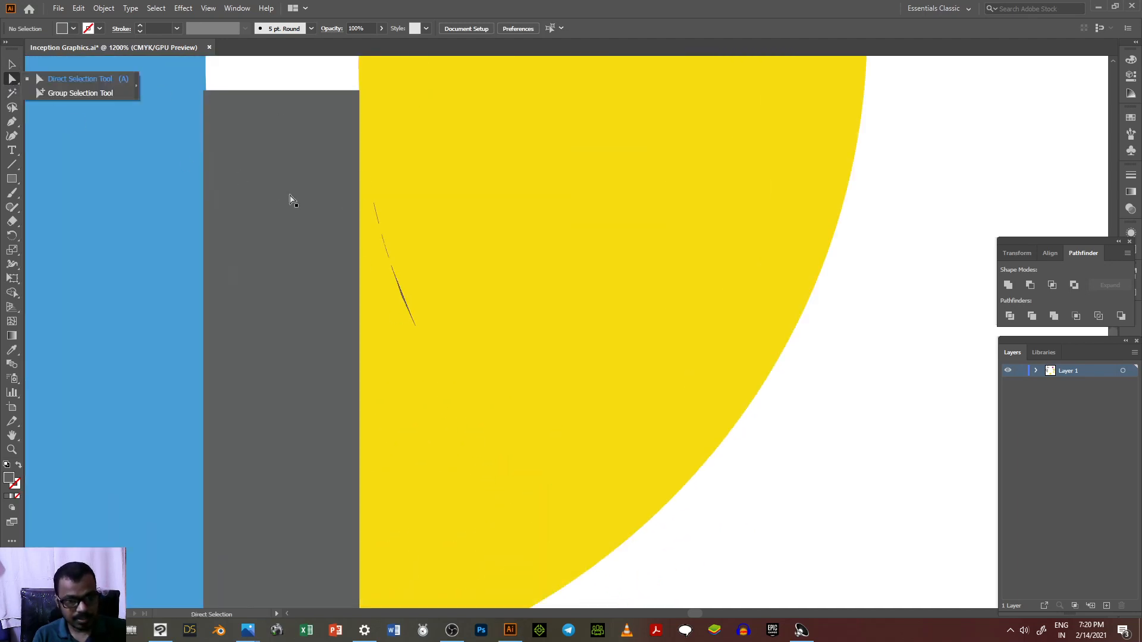
pyautogui.click(374, 209)
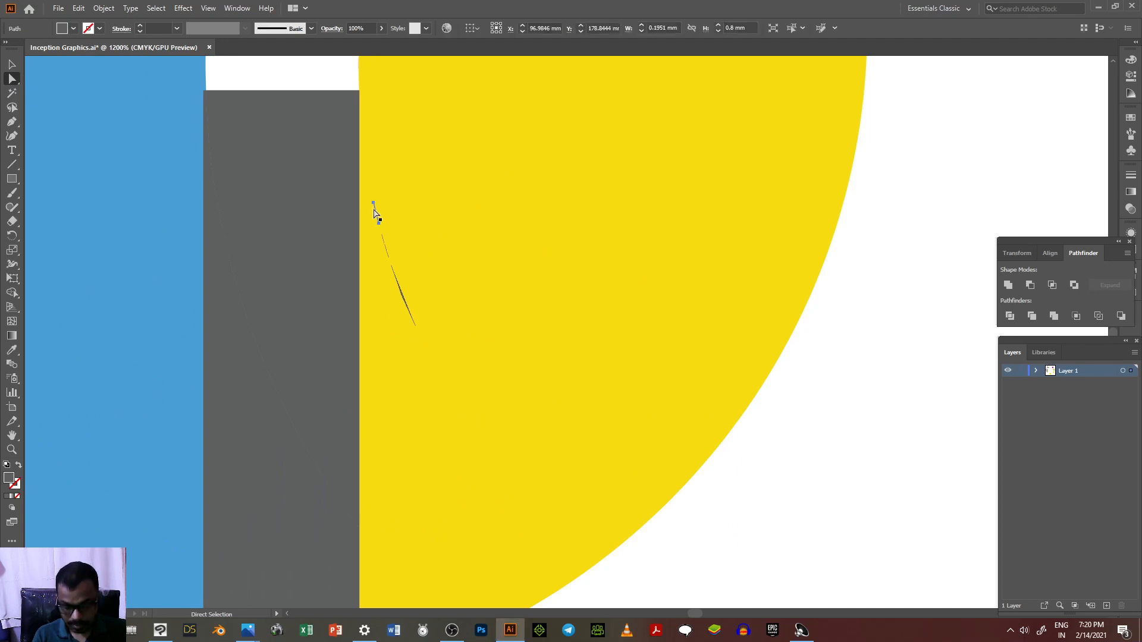
pyautogui.click(383, 246)
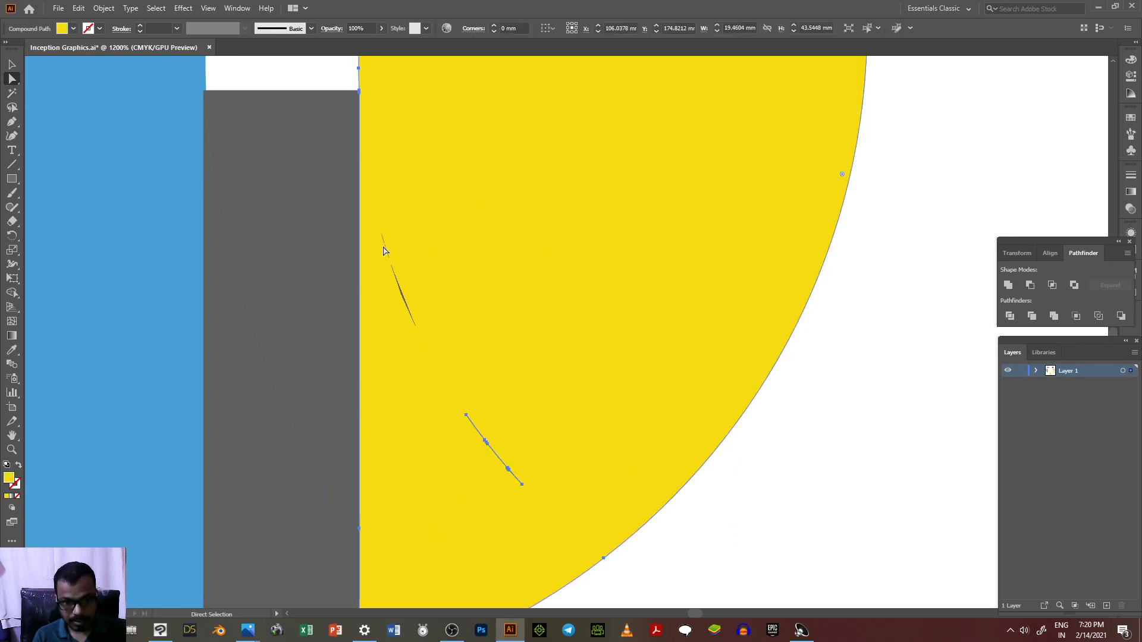
pyautogui.press('Delete')
pyautogui.hotkey('ctrl', 'z')
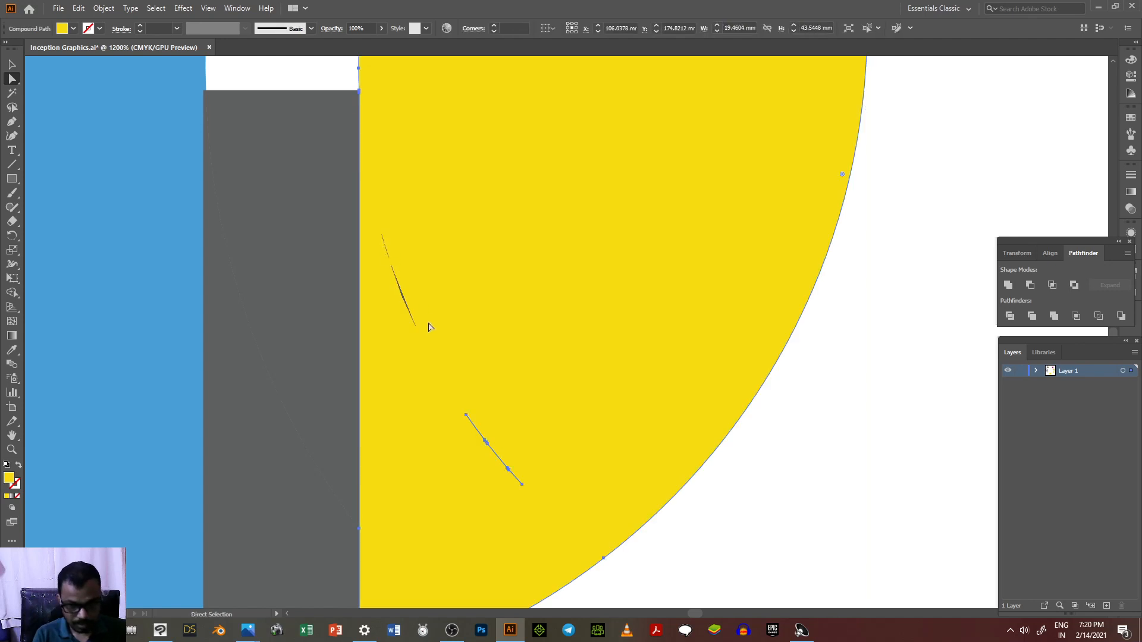
pyautogui.click(486, 443)
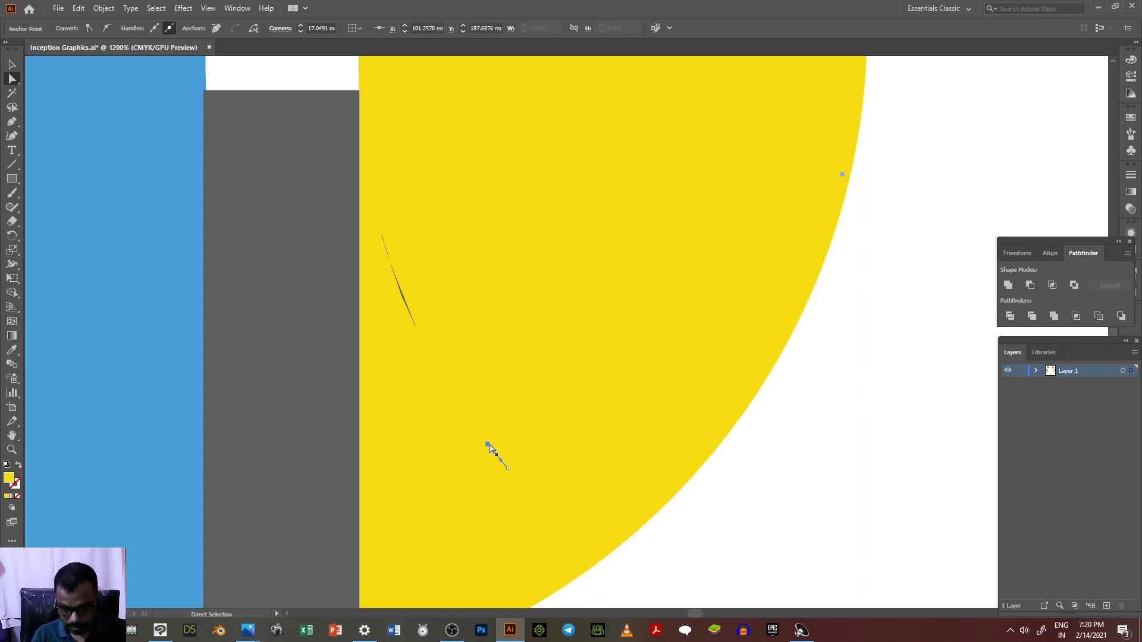
pyautogui.click(458, 430)
pyautogui.hotkey('ctrl', 'shift', 'a')
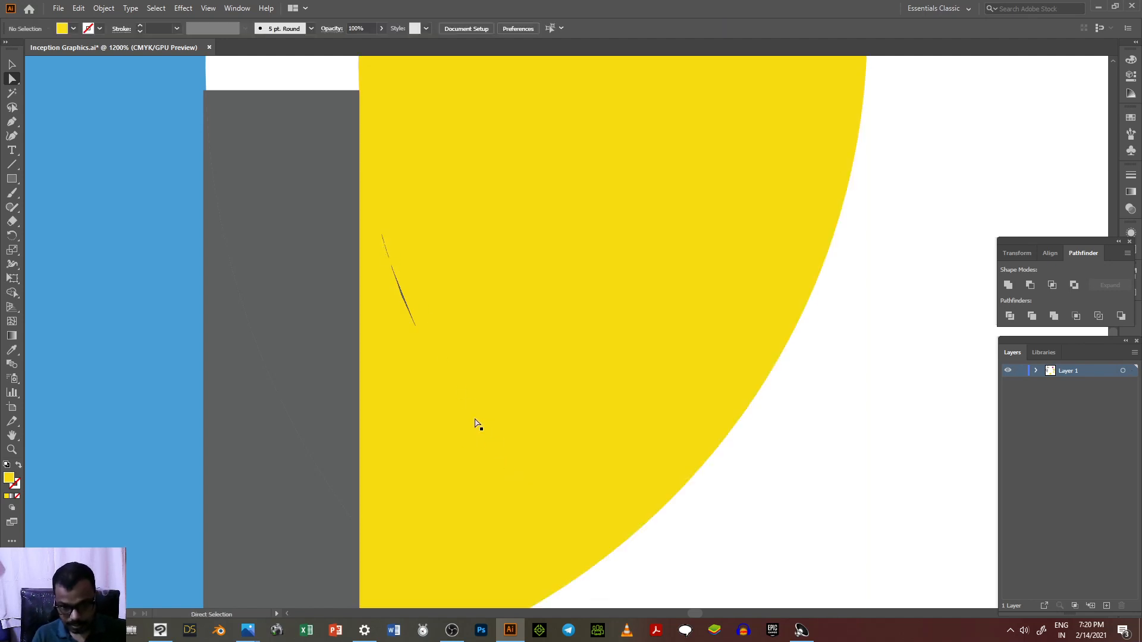
# Delete the two remaining dark slivers inside the yellow segment near the stem.
pyautogui.click(397, 281)
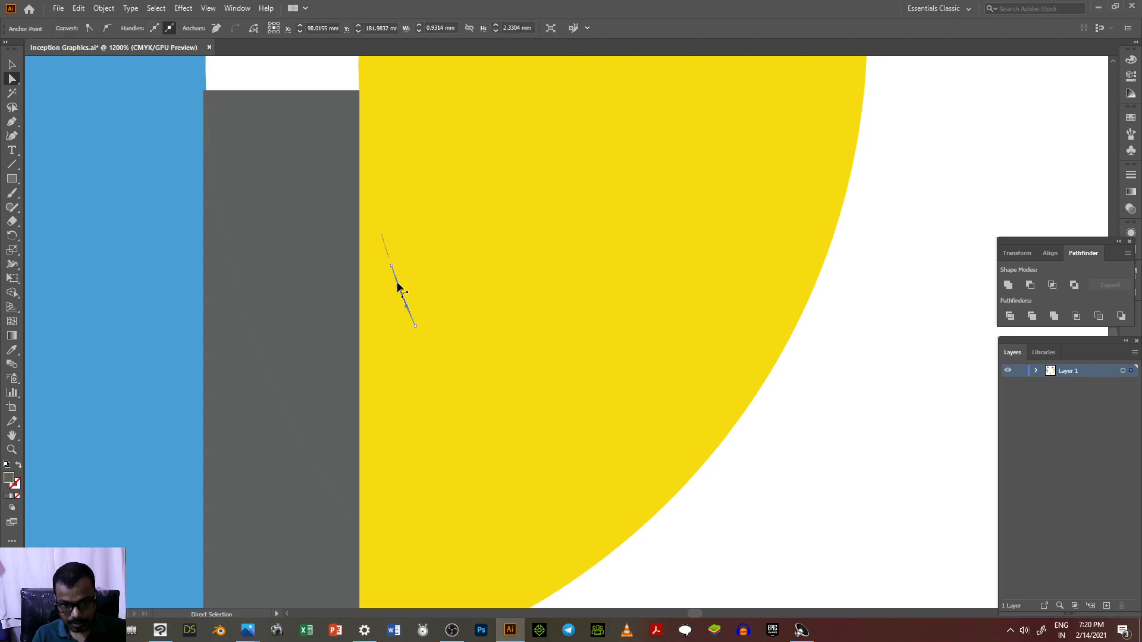
pyautogui.press('Delete')
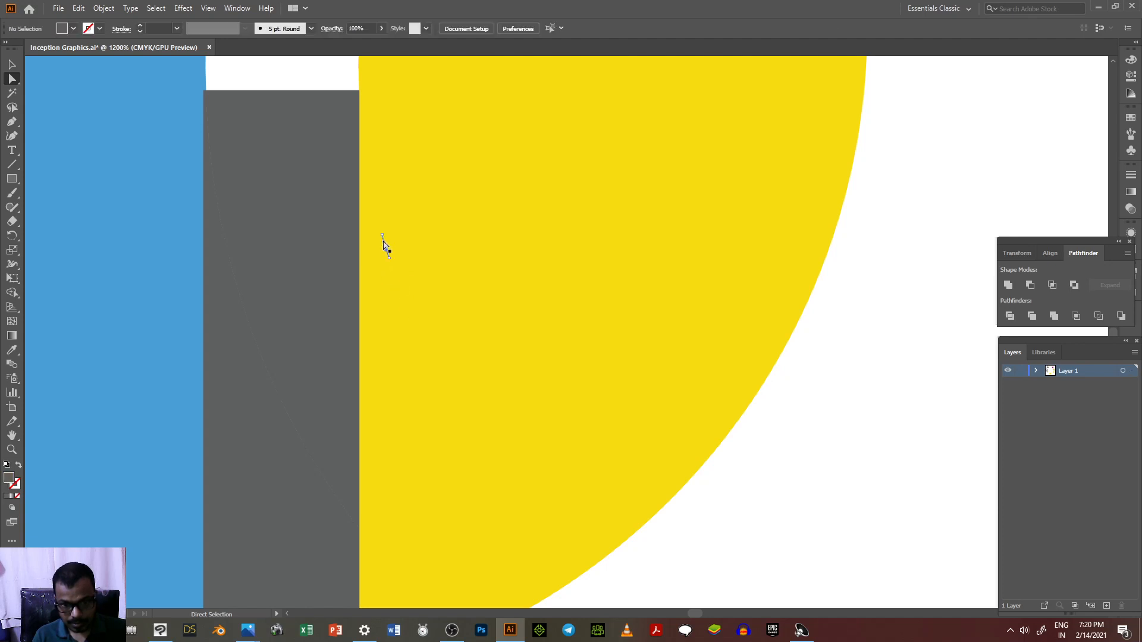
pyautogui.click(384, 244)
pyautogui.press('Delete')
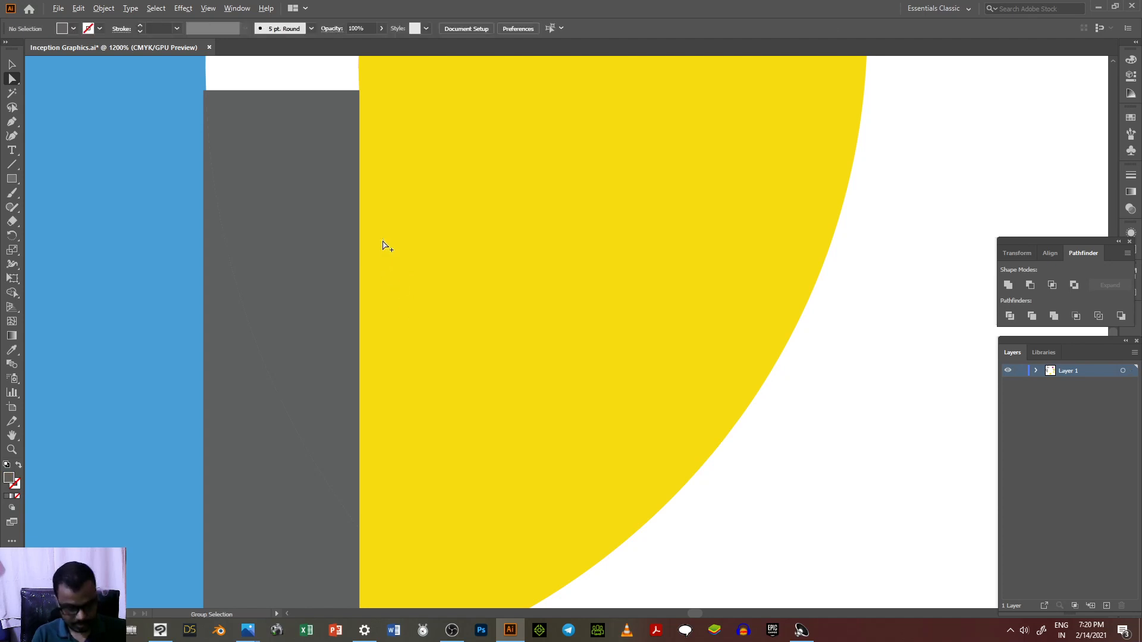
# Delete the three grey pieces of the vertical stem between and below the blue and yellow segments.
pyautogui.scroll(-8, 382, 241)
pyautogui.scroll(3, 393, 137)
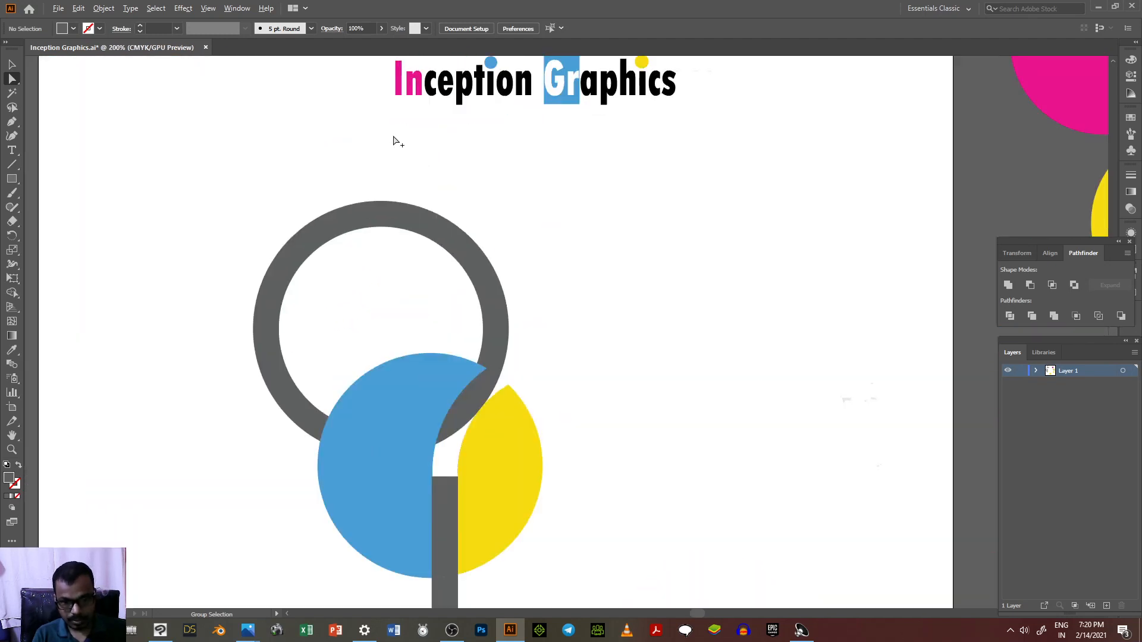
pyautogui.scroll(-1, 393, 140)
pyautogui.click(429, 415)
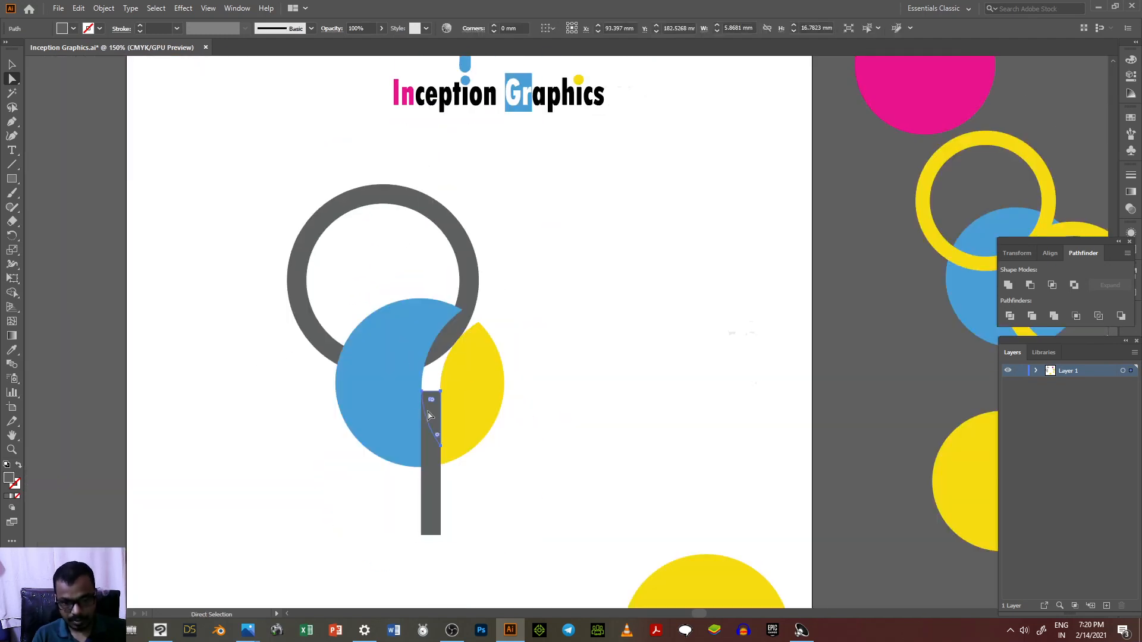
pyautogui.press('Delete')
pyautogui.click(432, 450)
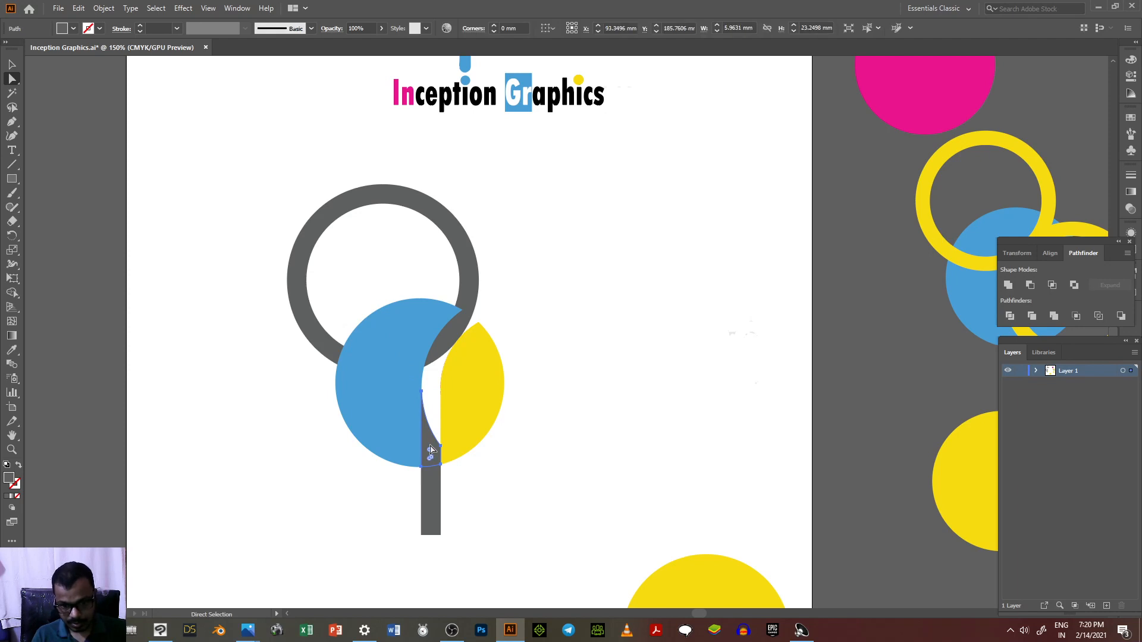
pyautogui.press('Delete')
pyautogui.click(433, 494)
pyautogui.press('Delete')
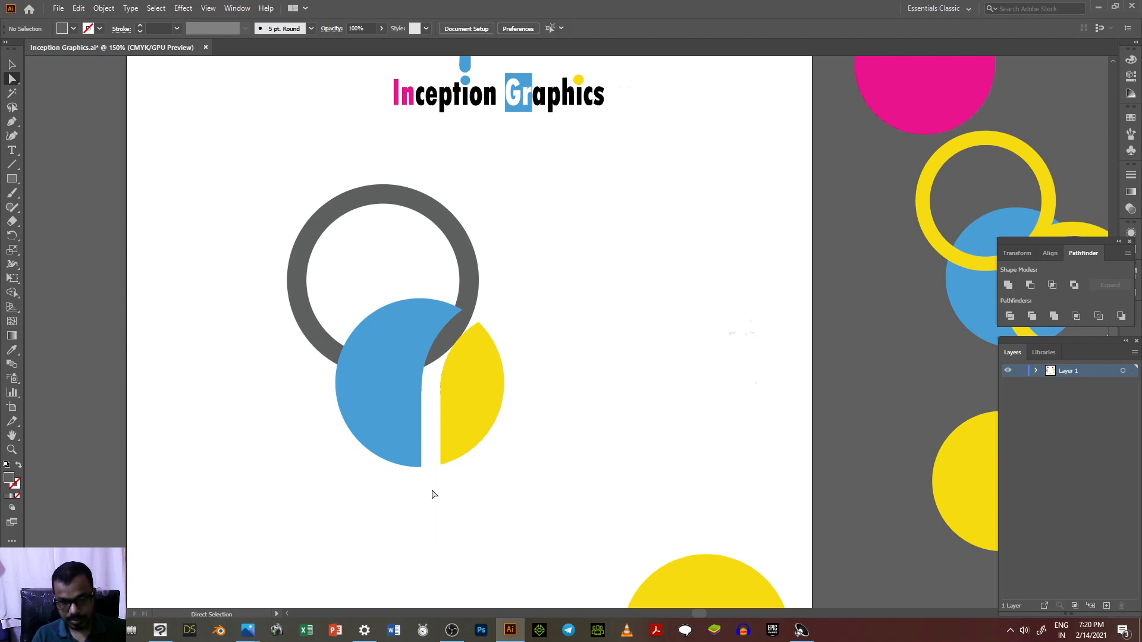
pyautogui.scroll(-2, 514, 431)
pyautogui.scroll(-2, 516, 431)
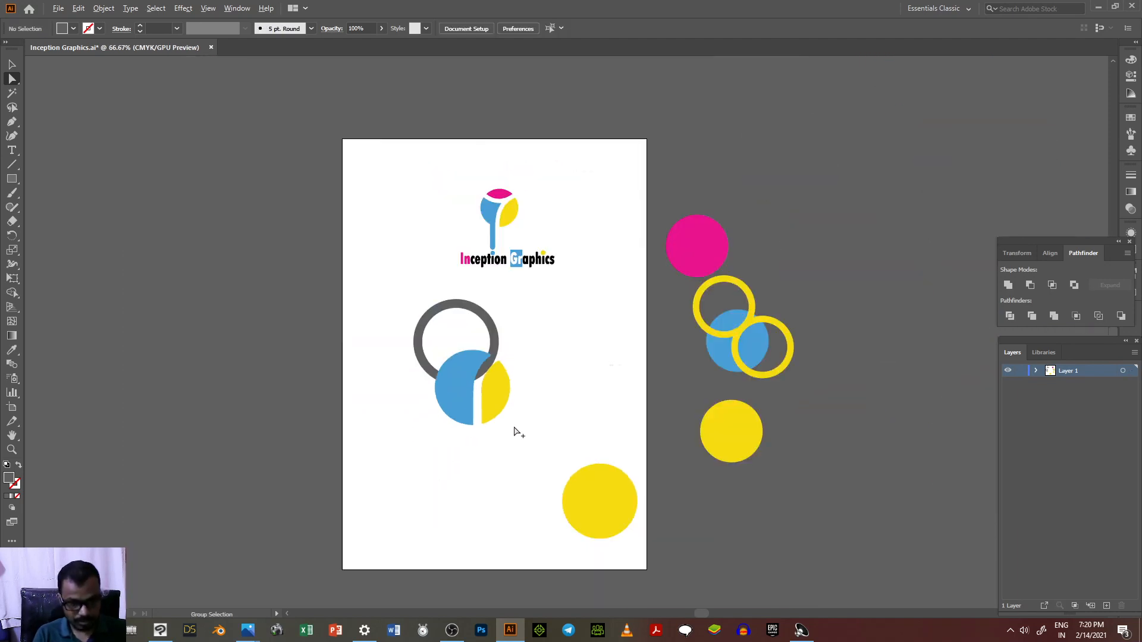
pyautogui.scroll(2, 483, 324)
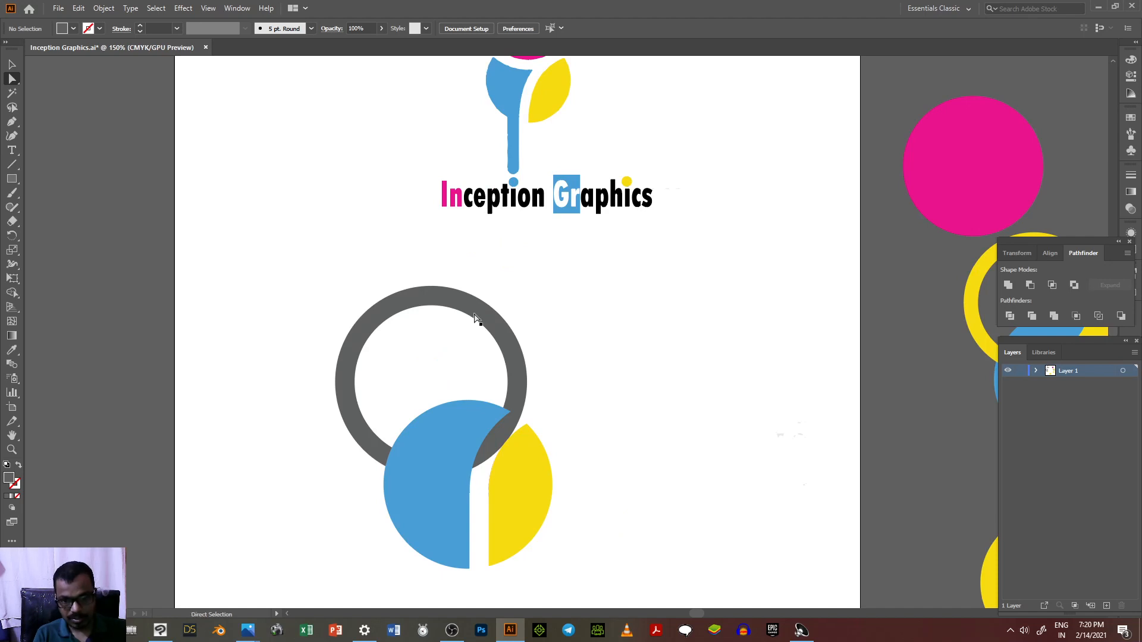
pyautogui.scroll(2, 443, 461)
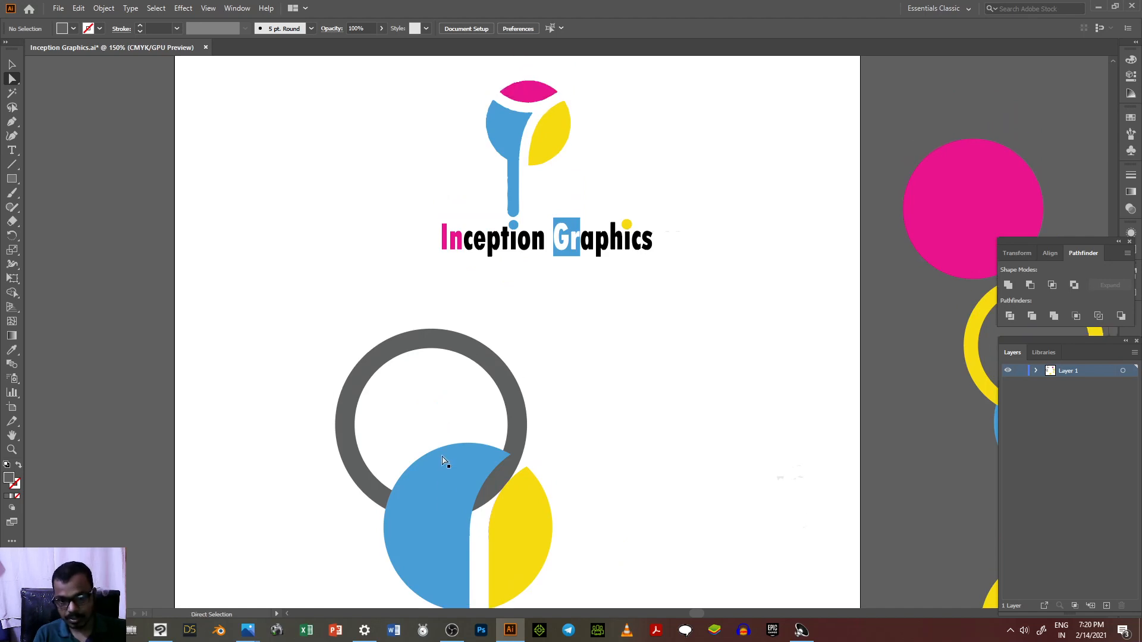
pyautogui.click(359, 462)
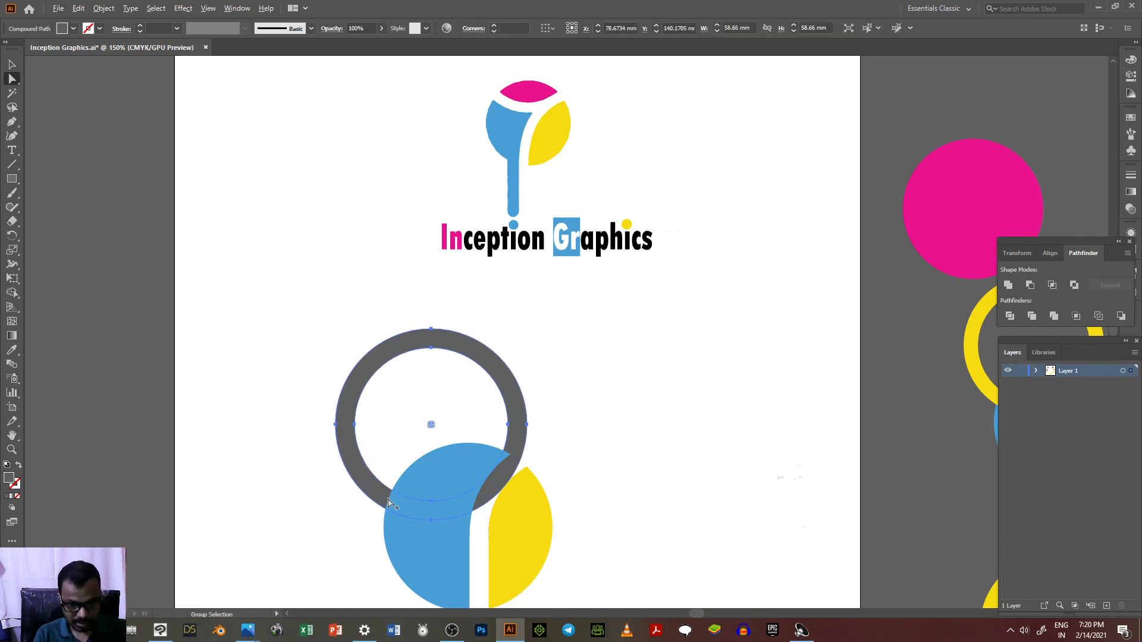
pyautogui.click(431, 482)
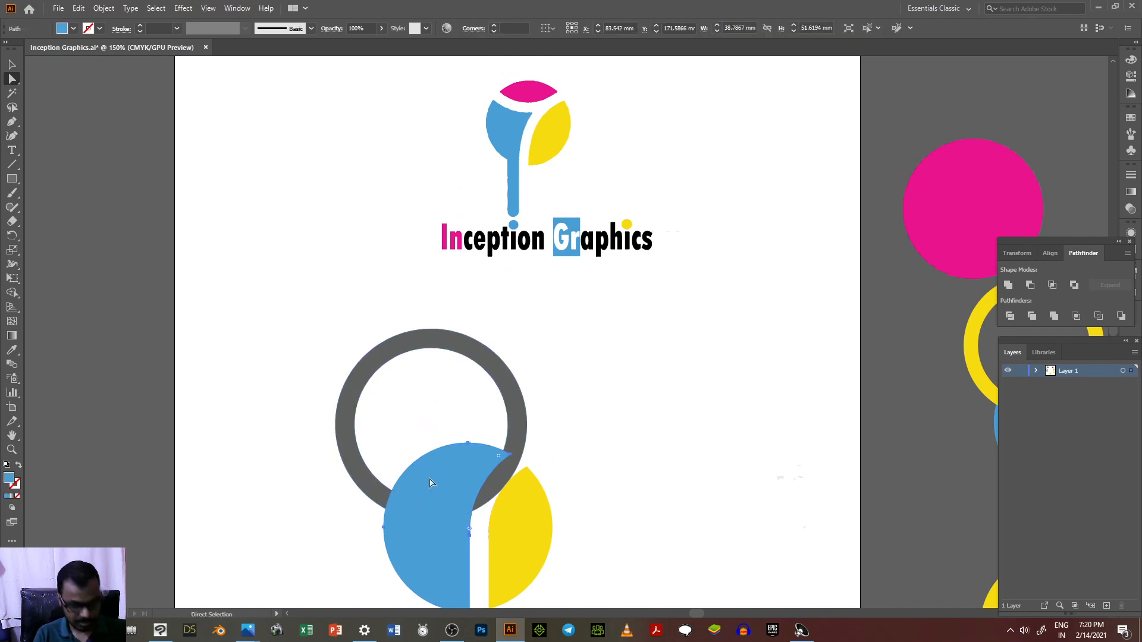
pyautogui.keyDown('shift'); pyautogui.click(349, 445); pyautogui.keyUp('shift')
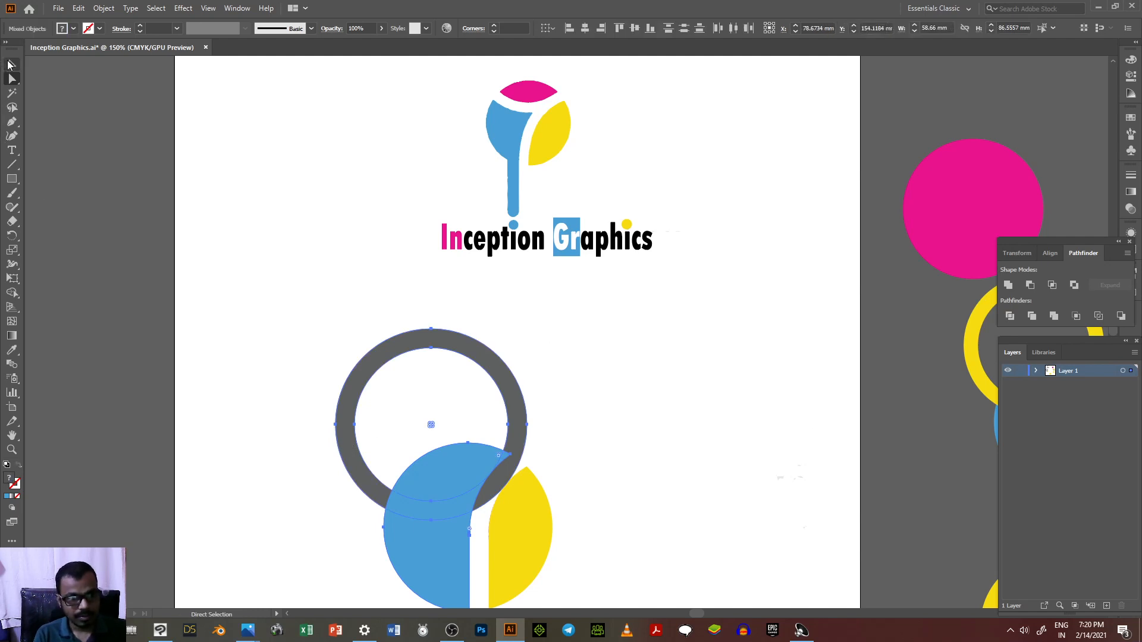
pyautogui.click(132, 197)
# Divide the blue segment with the overlapping grey ring using the Pathfinder Divide operation.
pyautogui.click(11, 66)
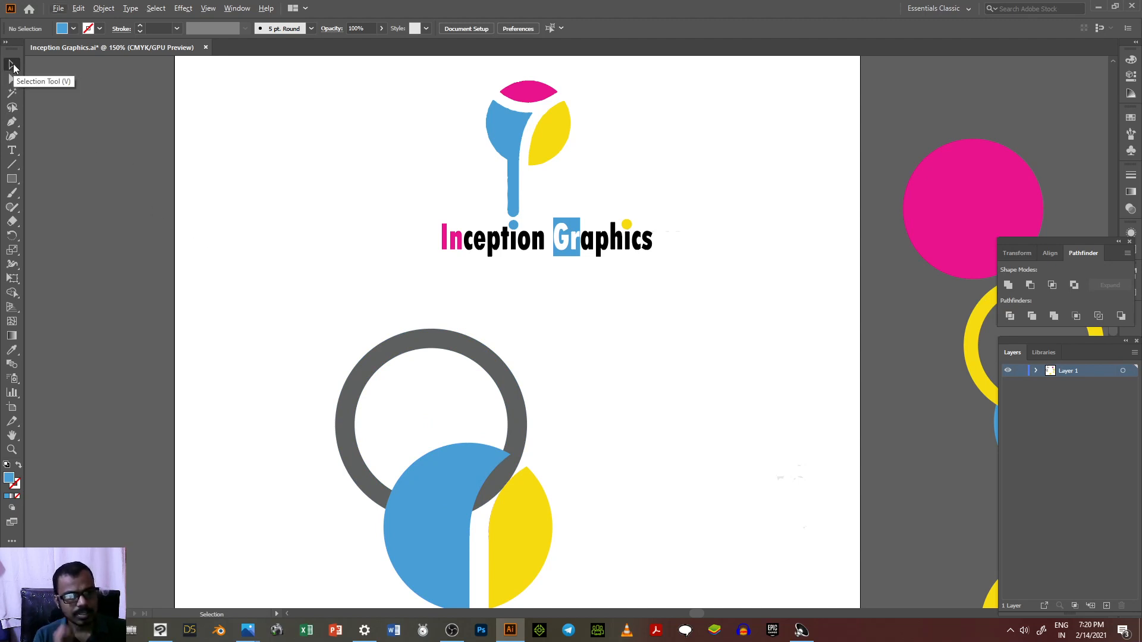
pyautogui.moveTo(303, 338); pyautogui.dragTo(445, 532)
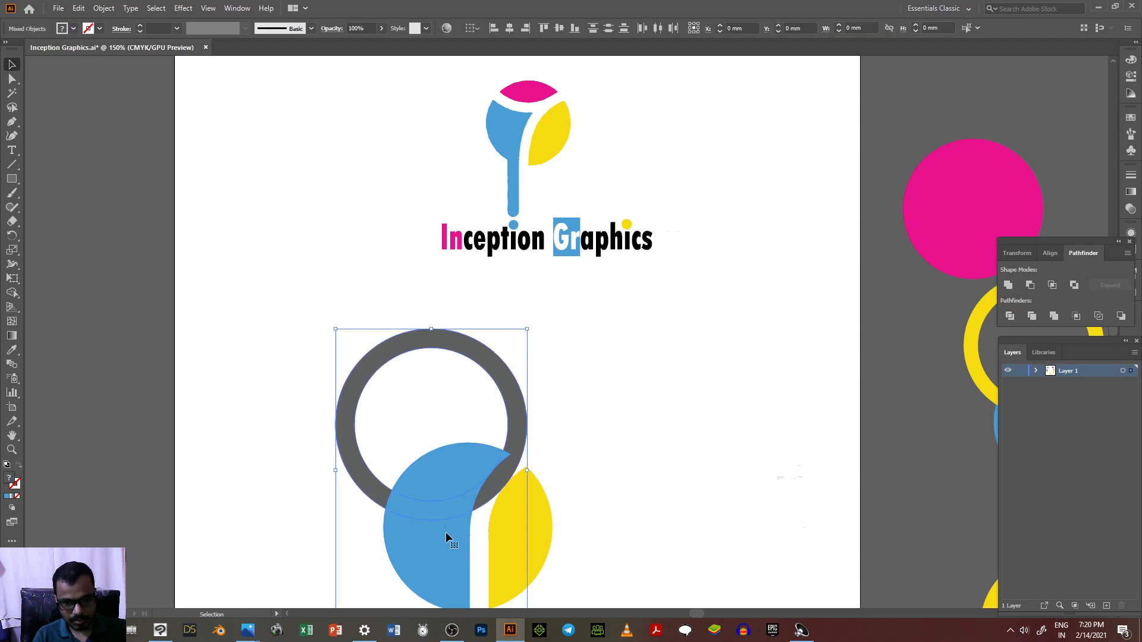
pyautogui.click(1011, 318)
pyautogui.scroll(-2, 603, 366)
pyautogui.scroll(-1, 603, 365)
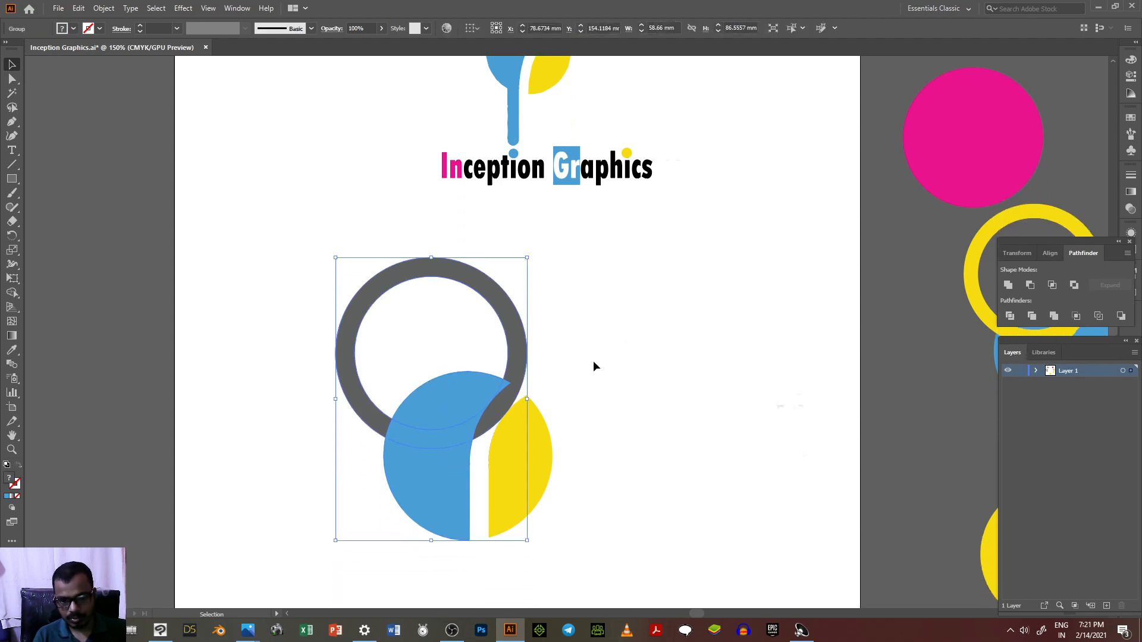
pyautogui.click(586, 360)
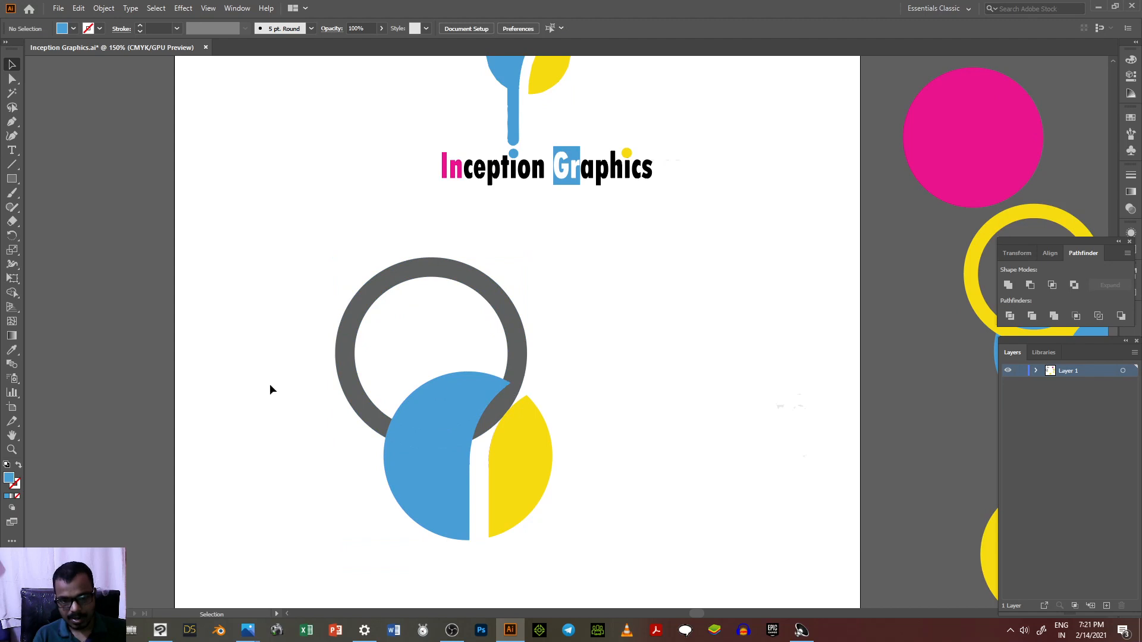
# Ungroup the divided pieces of the grey ring and blue segment.
pyautogui.moveTo(299, 321); pyautogui.dragTo(346, 357)
pyautogui.rightClick(349, 383)
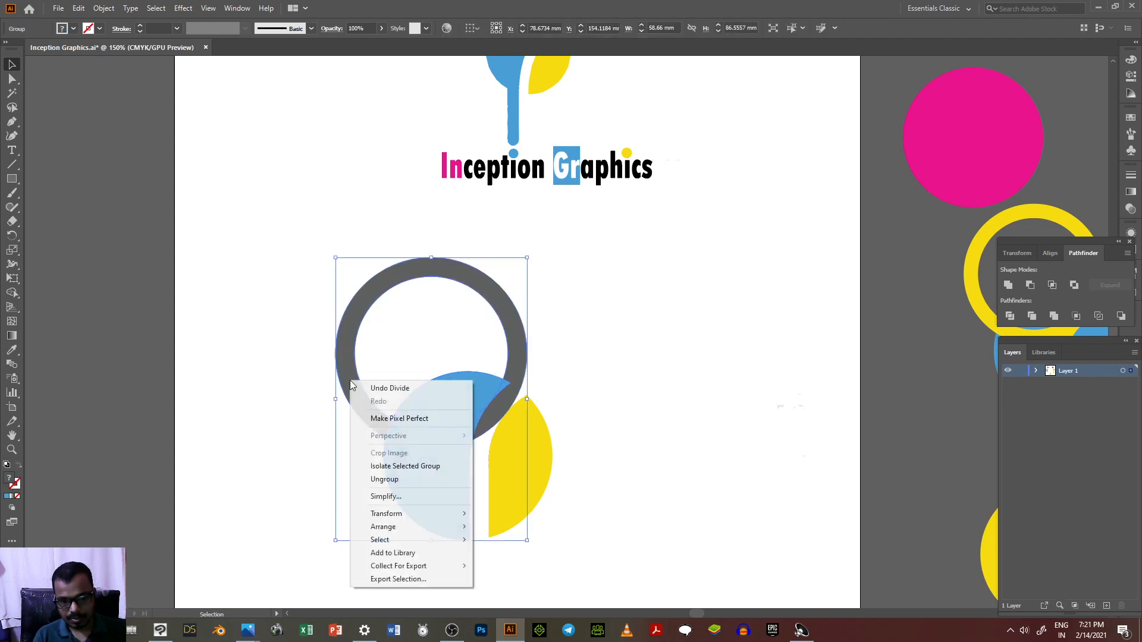
pyautogui.click(388, 480)
pyautogui.click(307, 396)
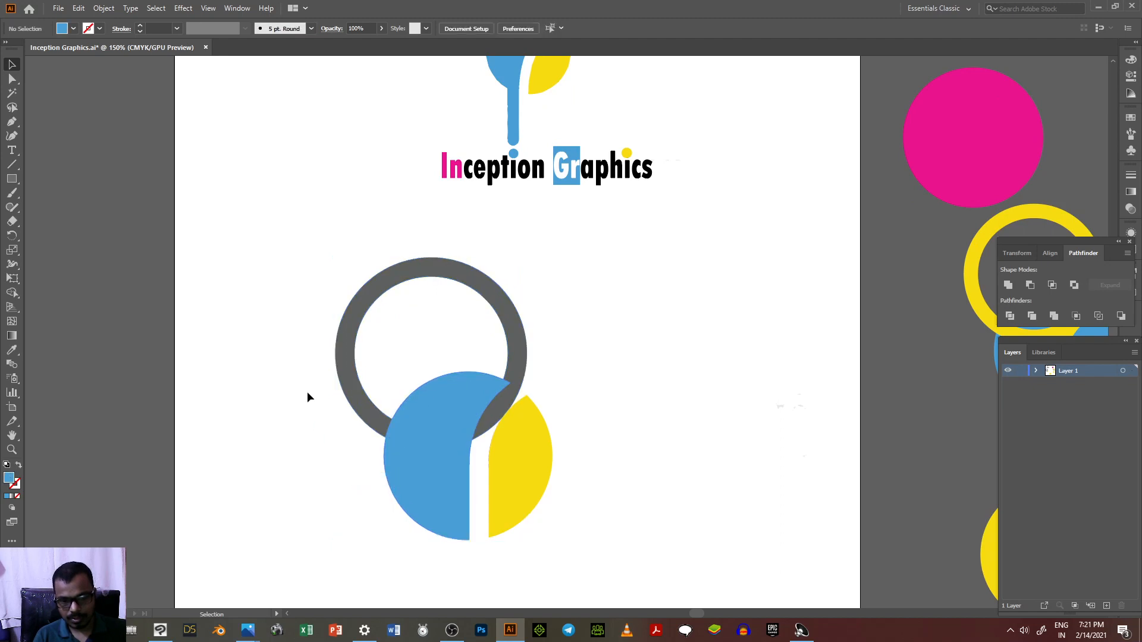
# Delete the grey ring piece and undo the deletion.
pyautogui.click(347, 357)
pyautogui.press('Delete')
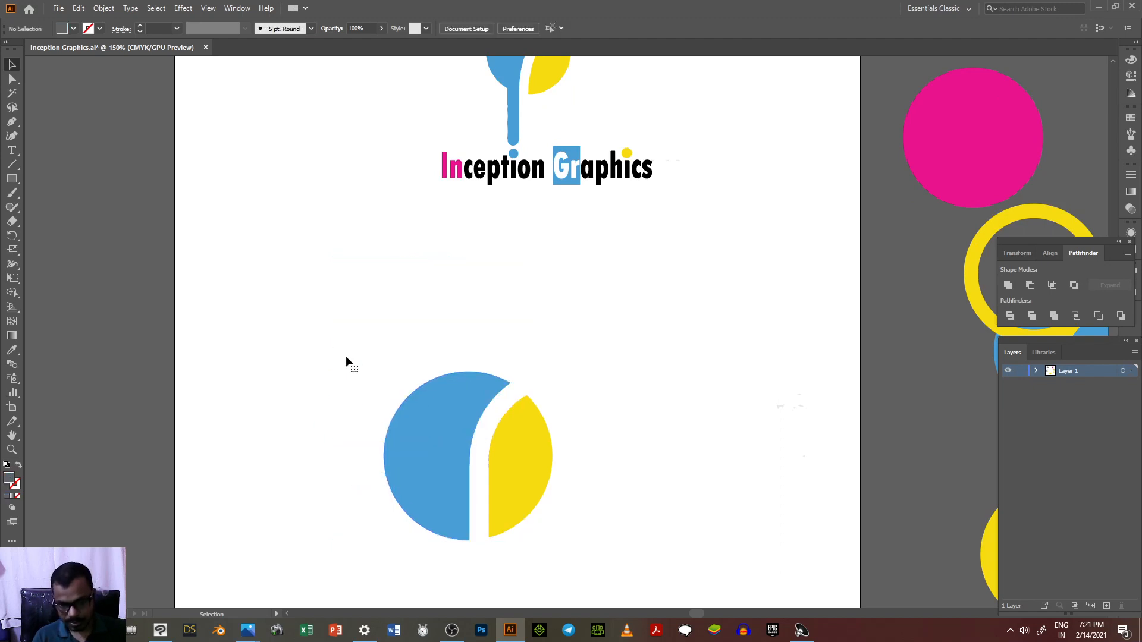
pyautogui.hotkey('ctrl', 'z')
pyautogui.click(362, 472)
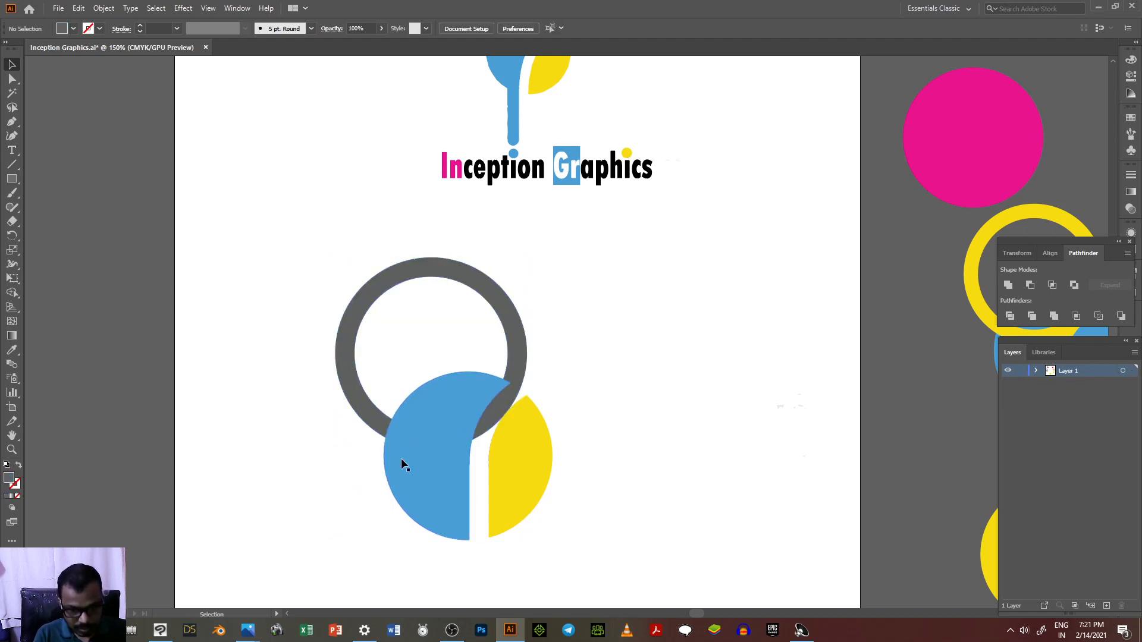
# Delete the curved blue band where the ring crosses the blue segment, together with the remaining grey ring.
pyautogui.click(420, 432)
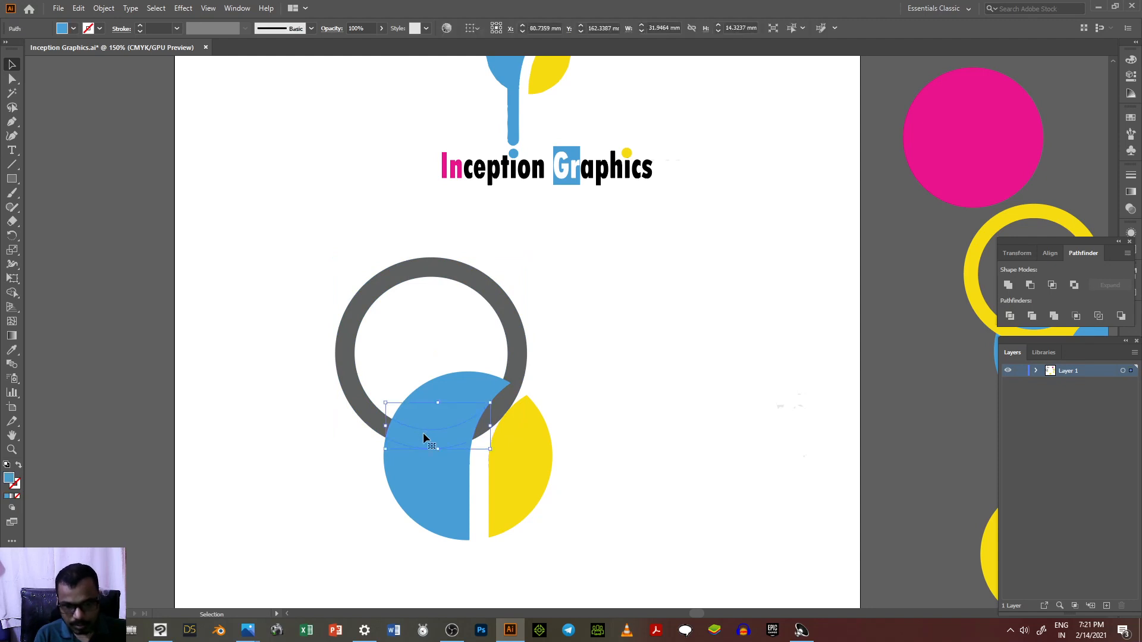
pyautogui.click(485, 426)
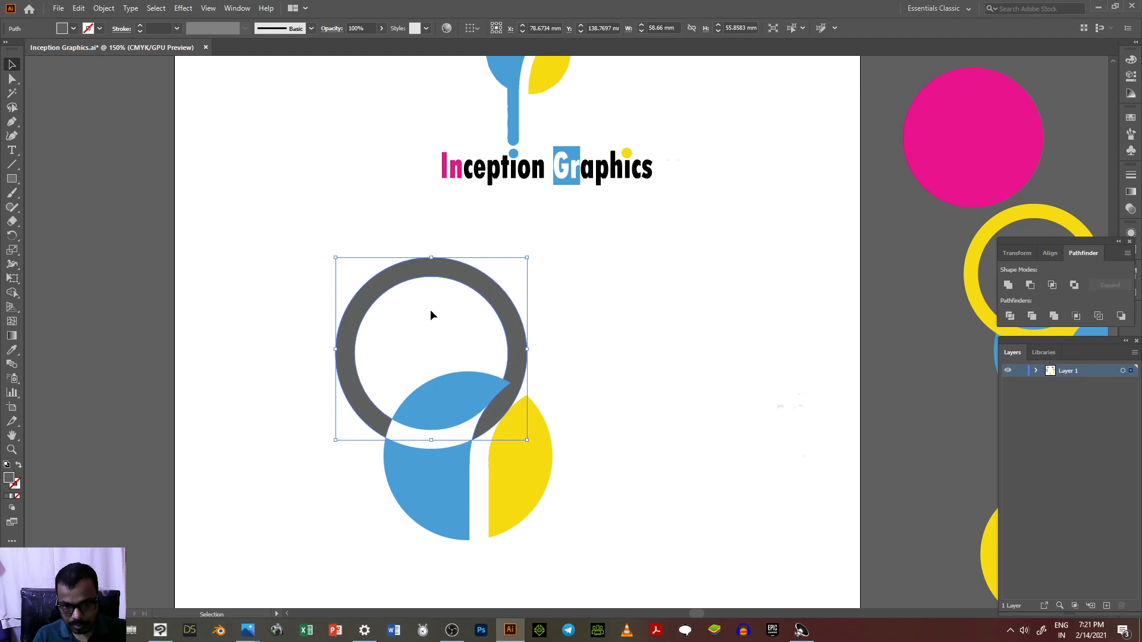
pyautogui.press('Delete')
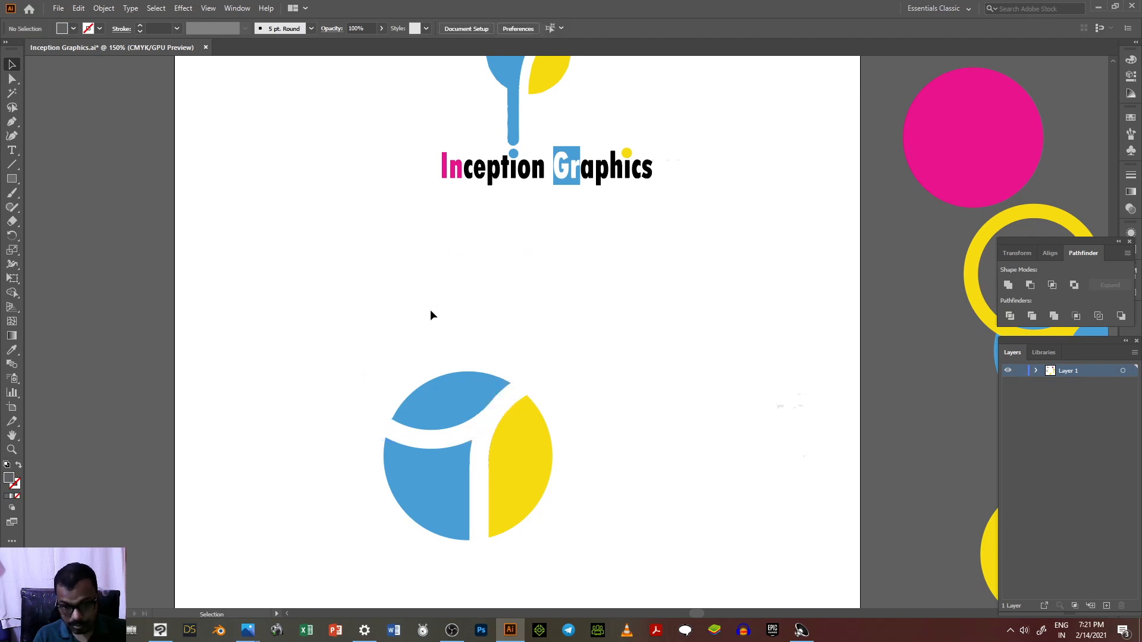
# Delete the small blue piece at the right tip of the upper blue segment, beside the yellow segment.
pyautogui.scroll(3, 470, 381)
pyautogui.scroll(-3, 470, 381)
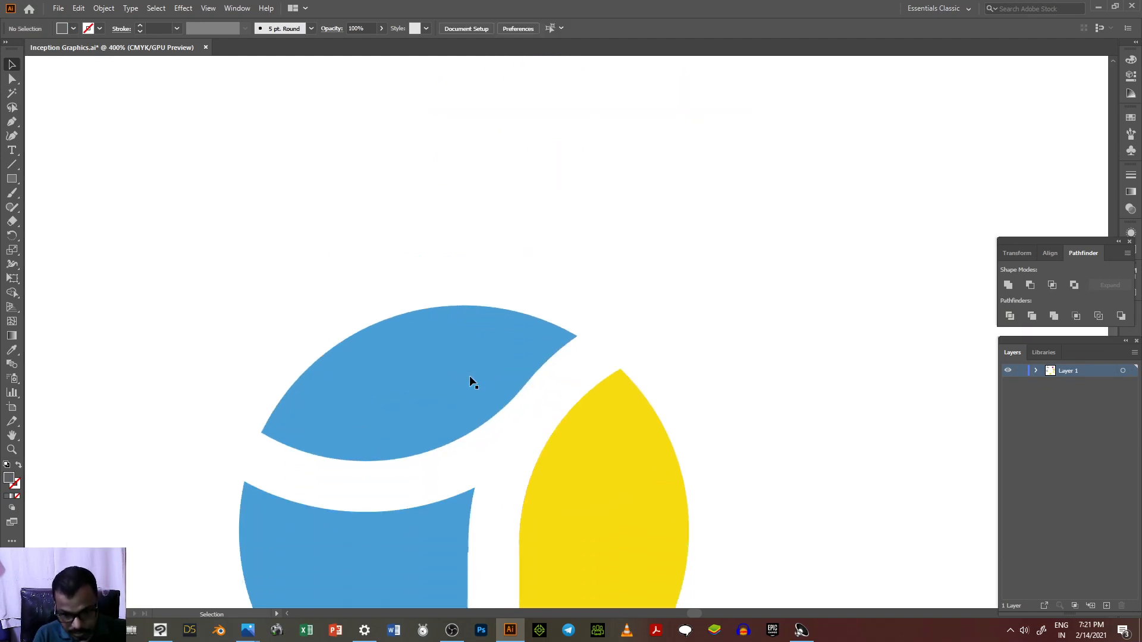
pyautogui.scroll(-2, 469, 382)
pyautogui.scroll(5, 469, 382)
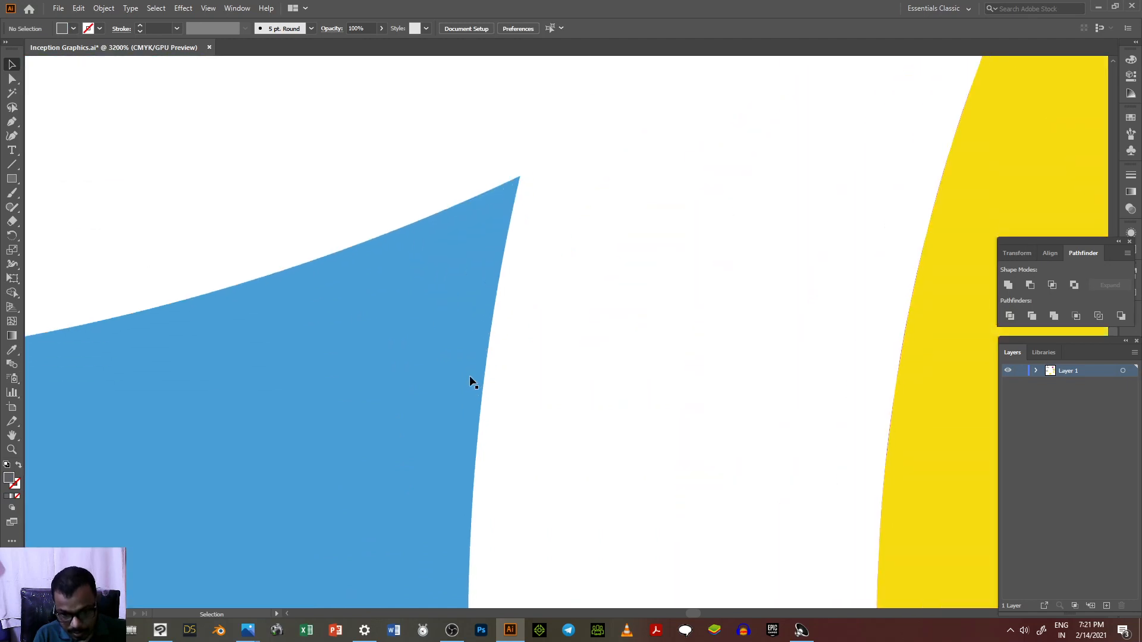
pyautogui.scroll(-9, 470, 381)
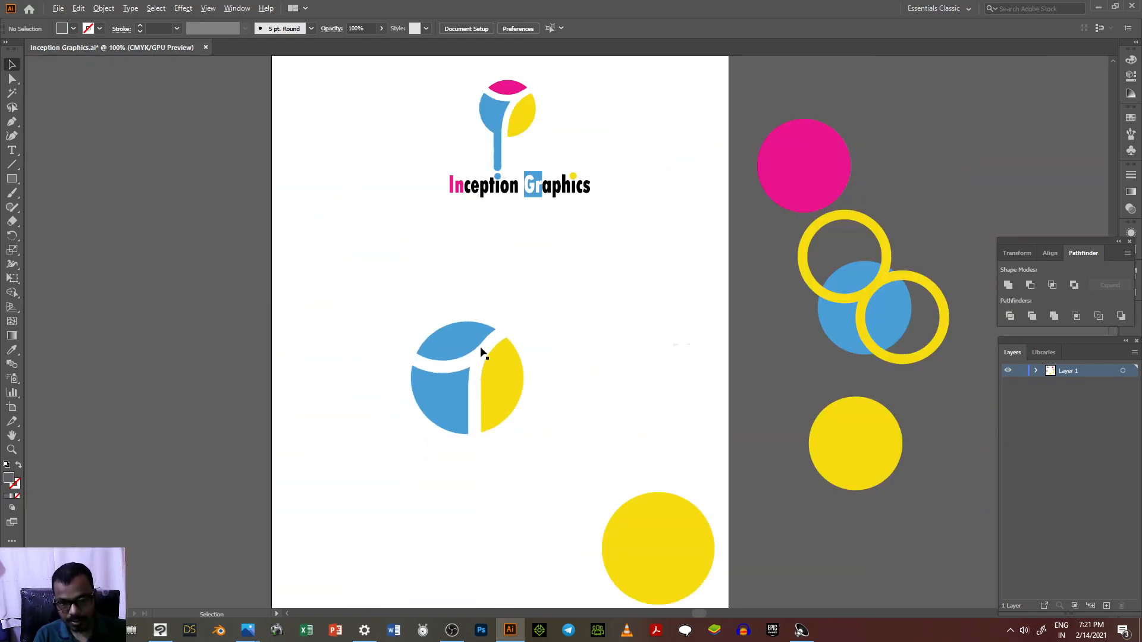
pyautogui.scroll(6, 481, 351)
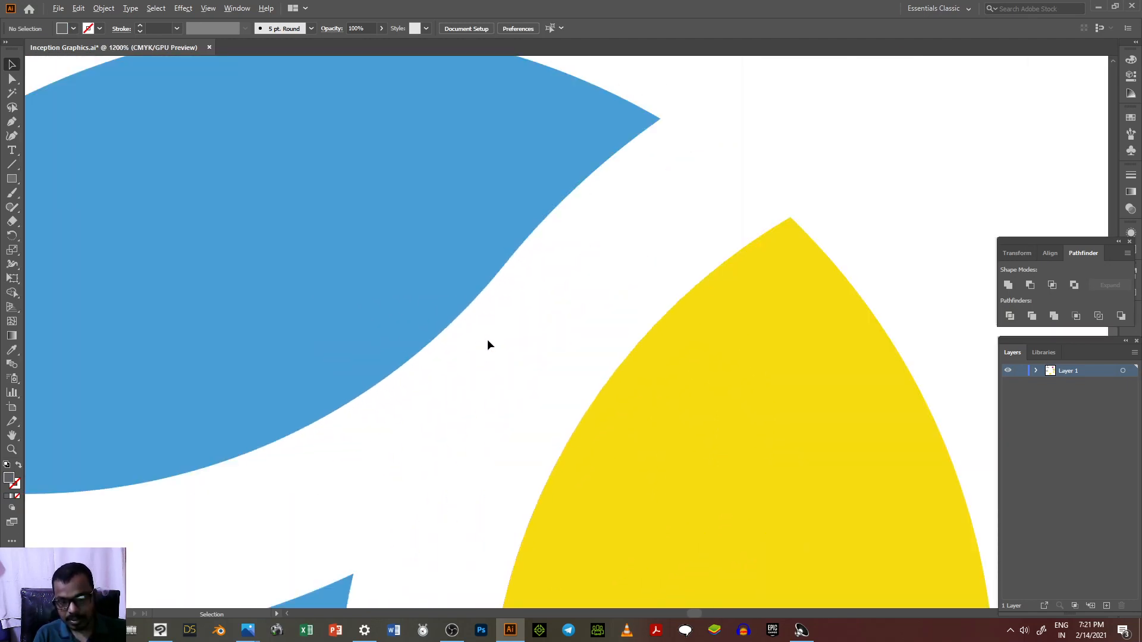
pyautogui.scroll(-2, 487, 340)
pyautogui.click(556, 234)
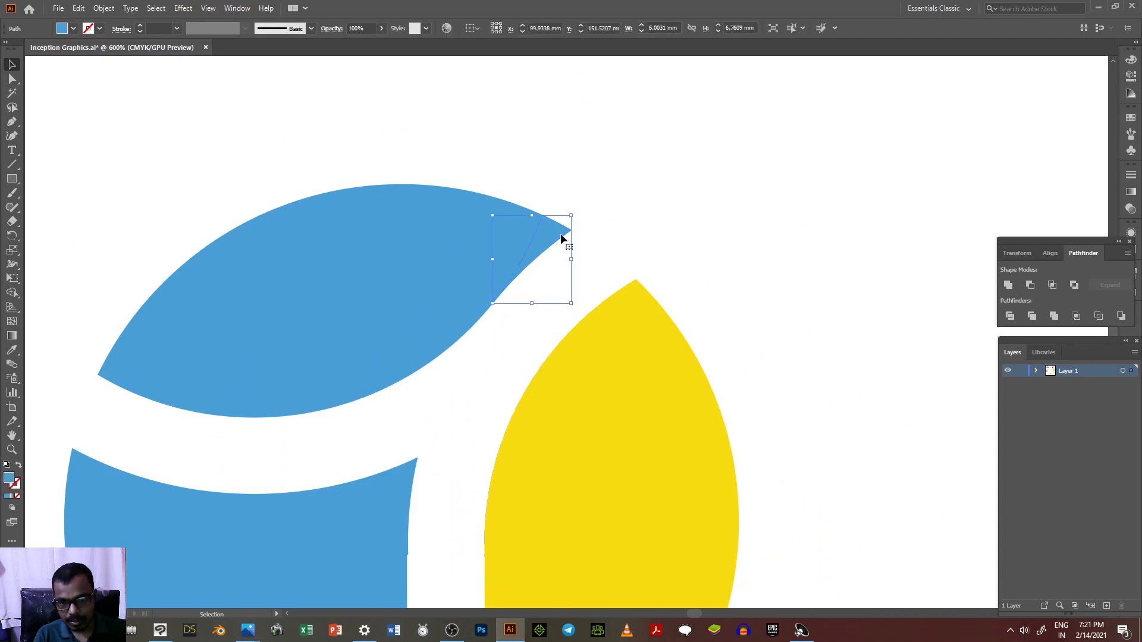
pyautogui.press('Delete')
pyautogui.scroll(-6, 562, 293)
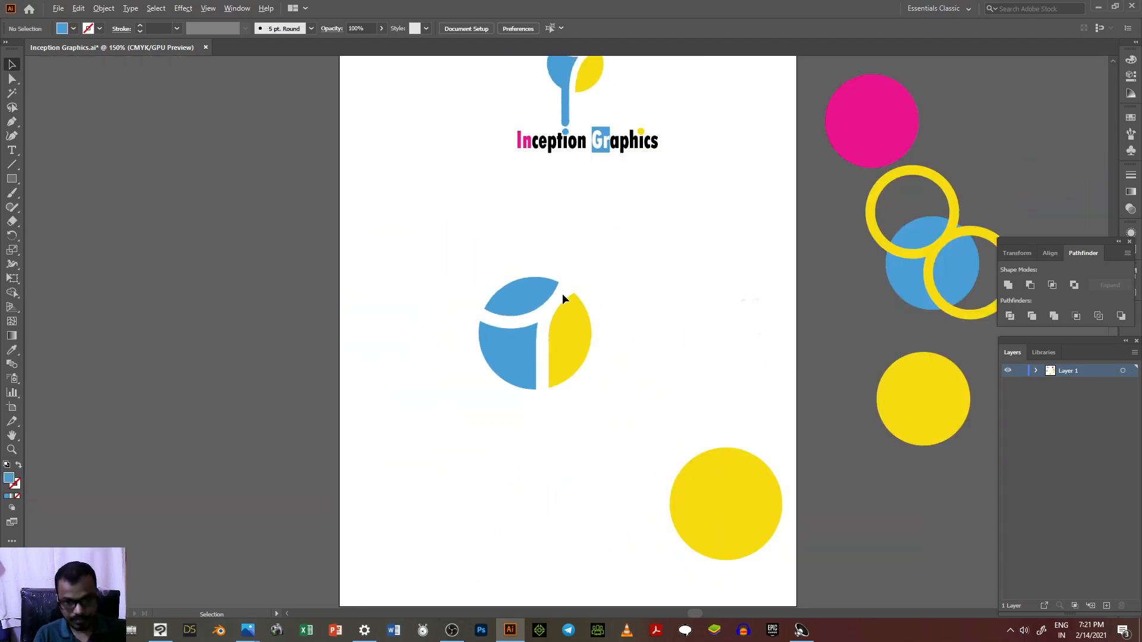
# Examine the lower blue segment's inner edge along the stem gap for uneven spots and stray anchor points.
pyautogui.scroll(3, 595, 244)
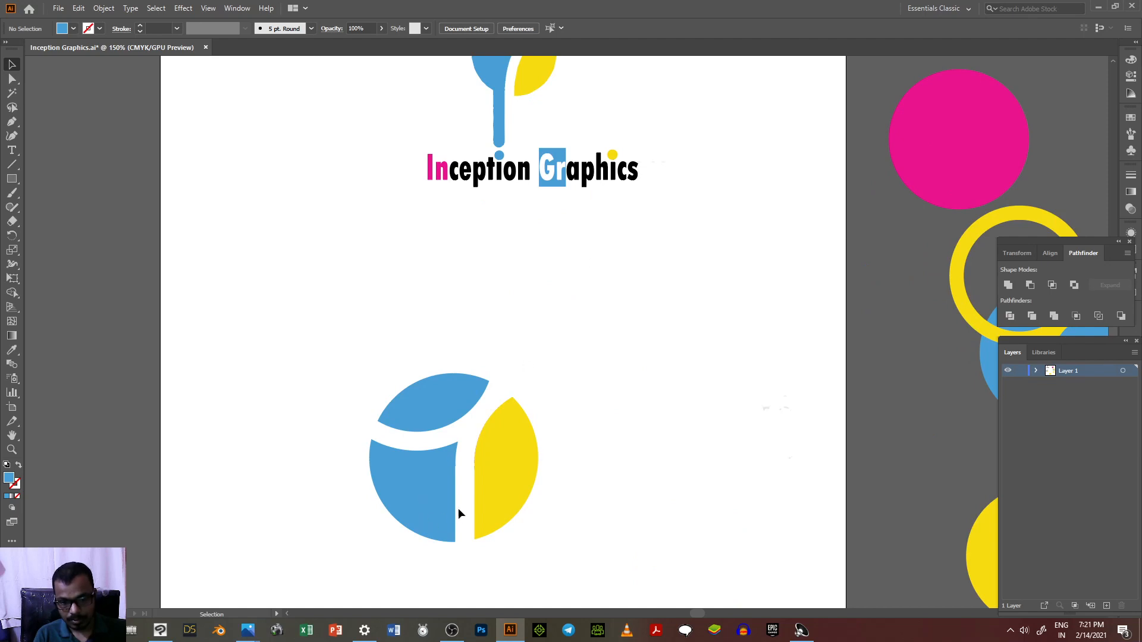
pyautogui.scroll(-3, 459, 507)
pyautogui.scroll(4, 462, 507)
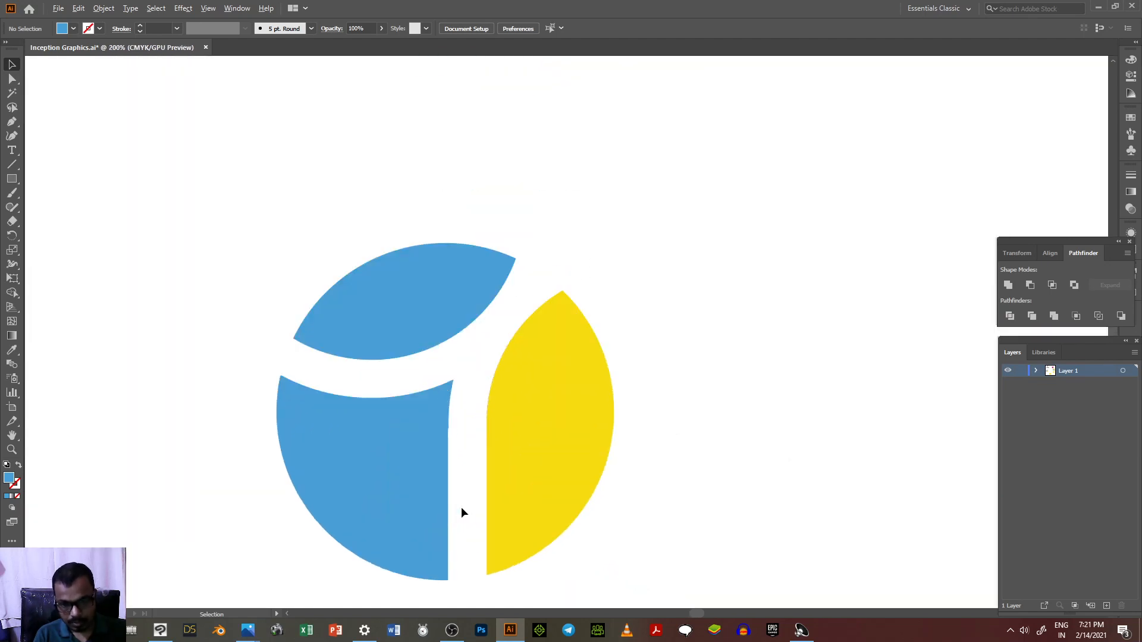
pyautogui.scroll(1, 461, 506)
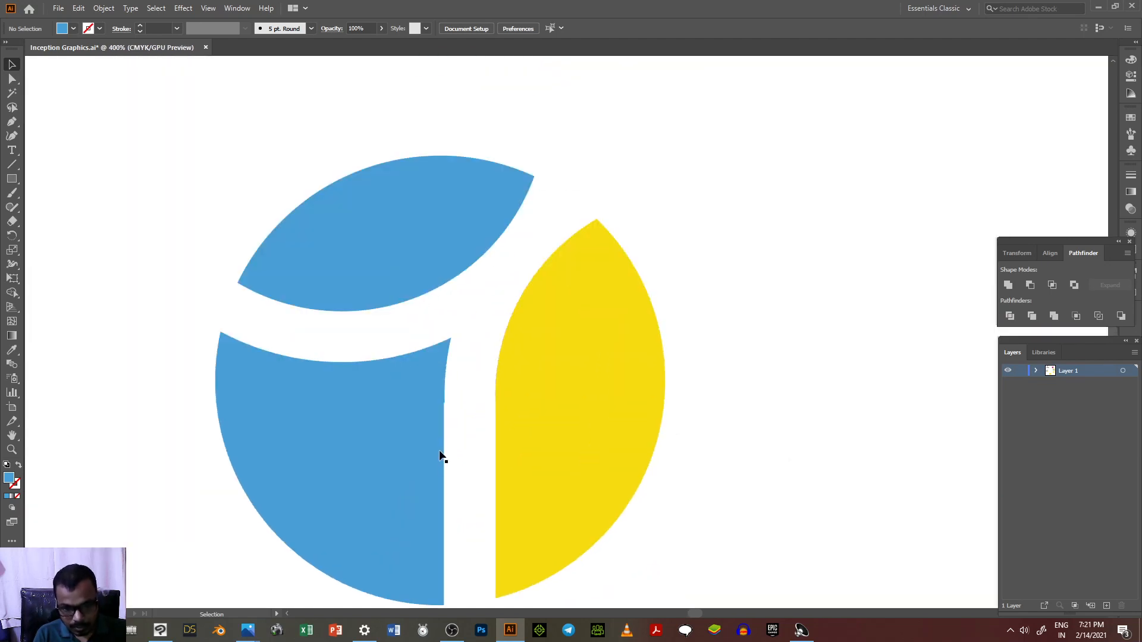
pyautogui.click(444, 412)
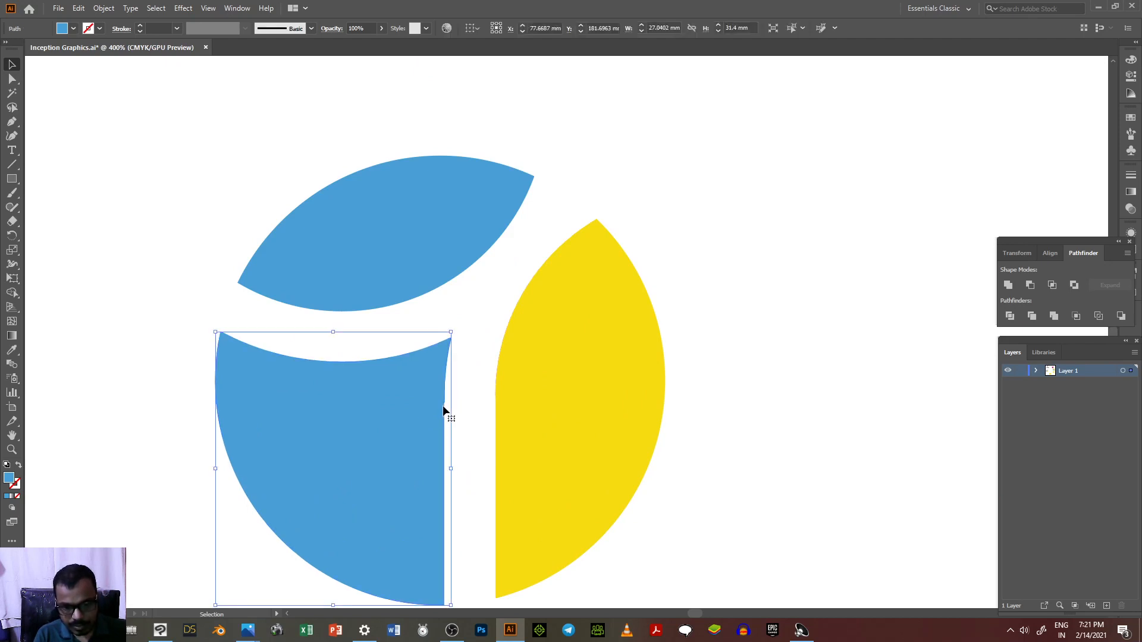
pyautogui.click(11, 78)
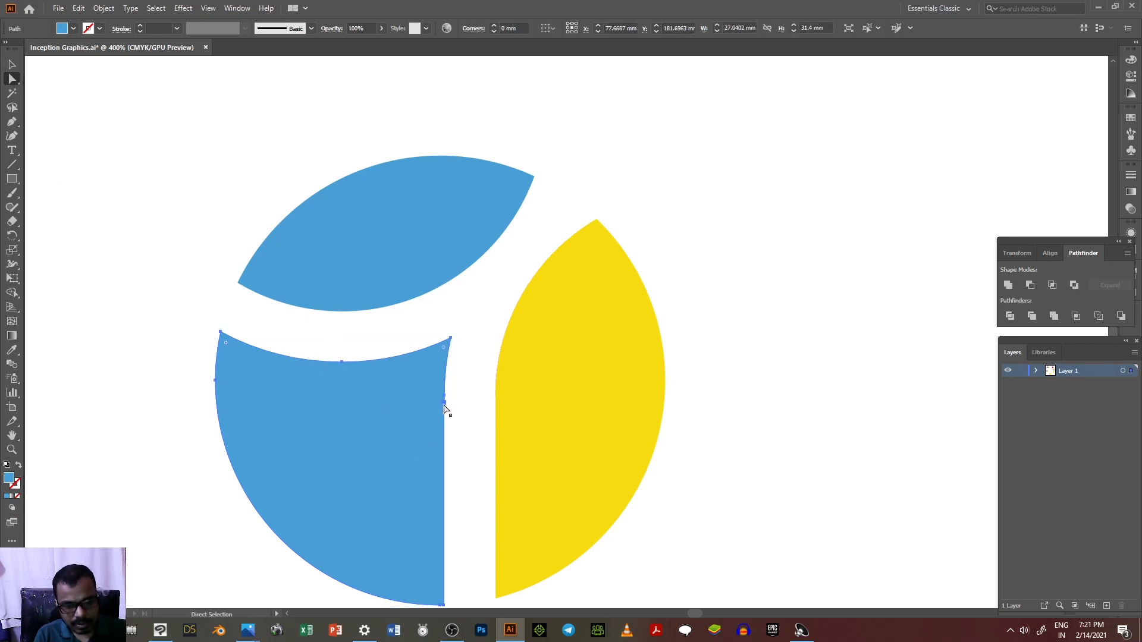
pyautogui.scroll(-2, 444, 411)
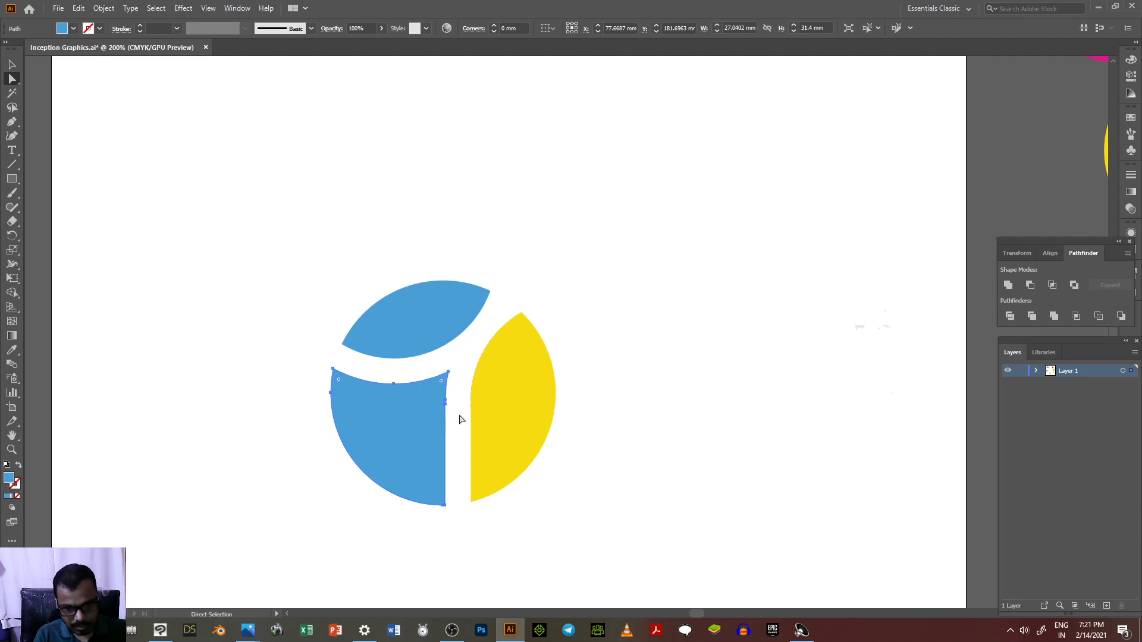
pyautogui.scroll(2, 460, 419)
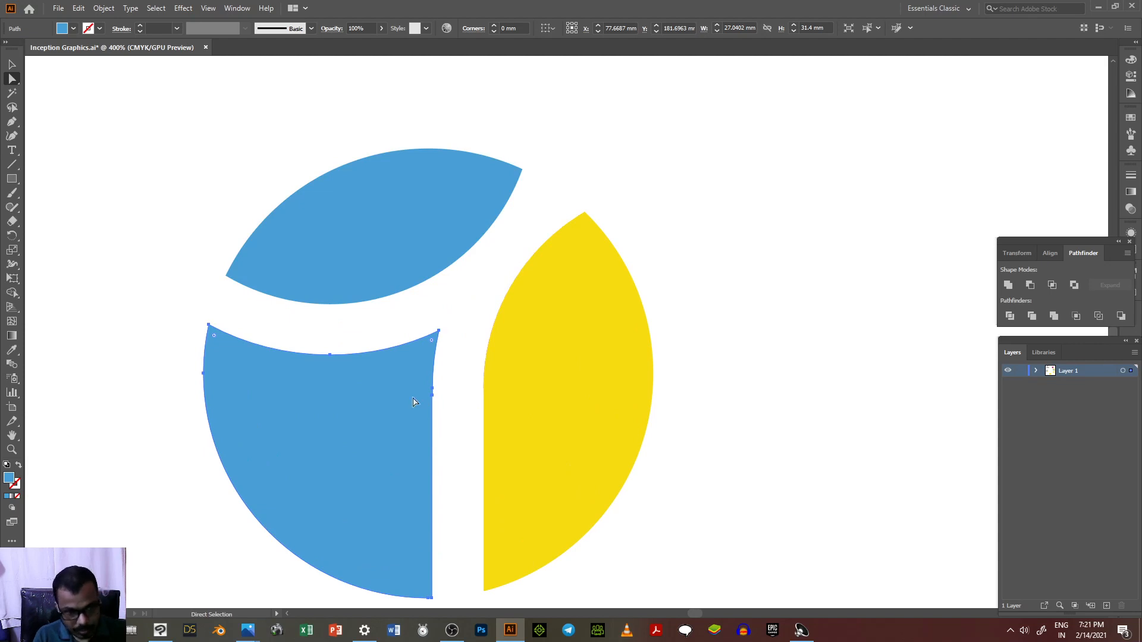
pyautogui.scroll(3, 412, 400)
pyautogui.click(502, 403)
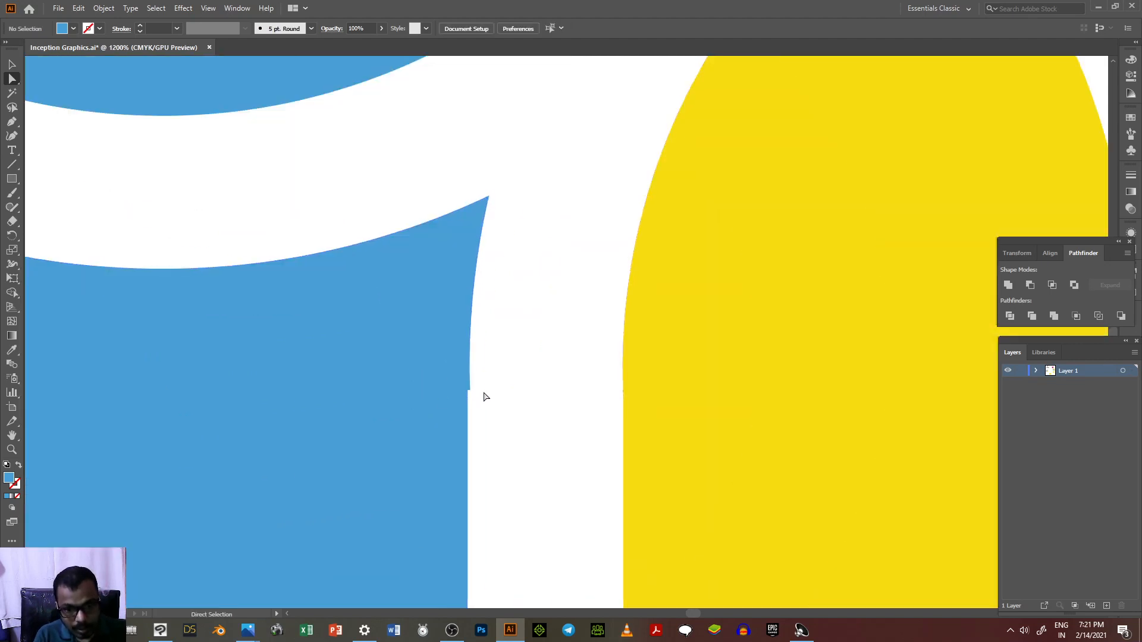
# Remove the protruding anchor point at the notch on the lower blue segment's inner edge with the Delete Anchor Point tool.
pyautogui.scroll(4, 469, 393)
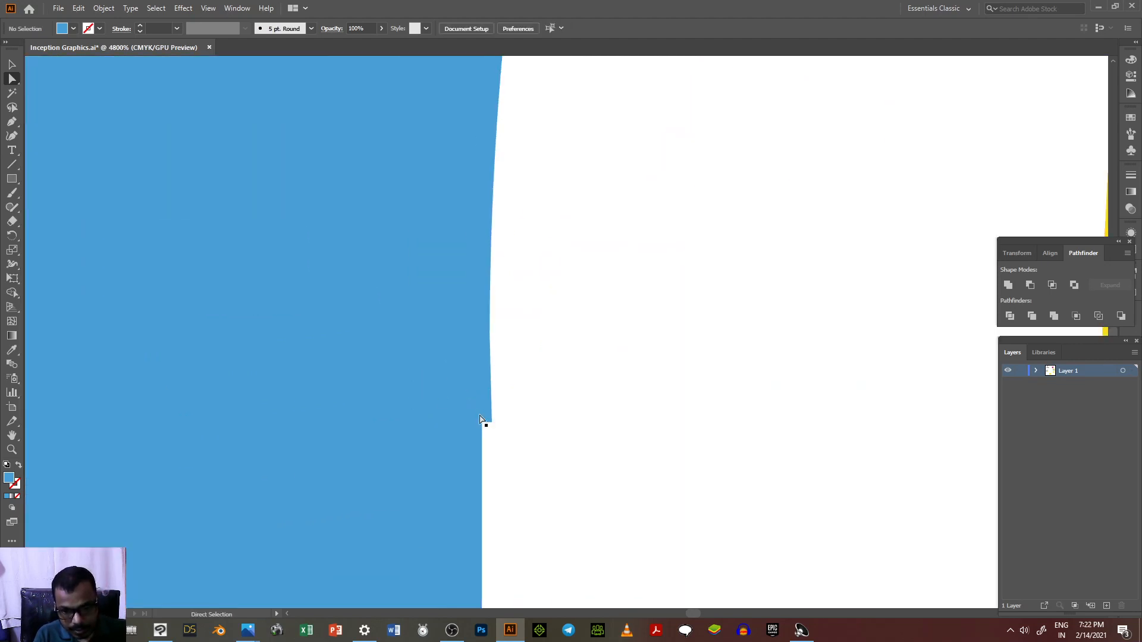
pyautogui.click(492, 422)
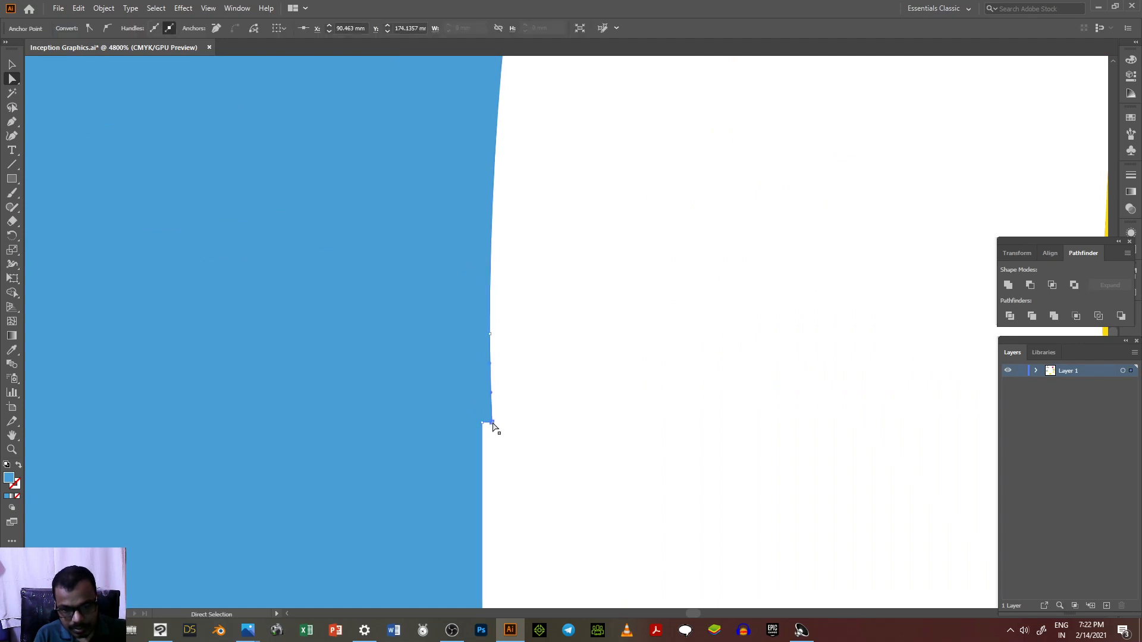
pyautogui.click(11, 124)
pyautogui.click(83, 150)
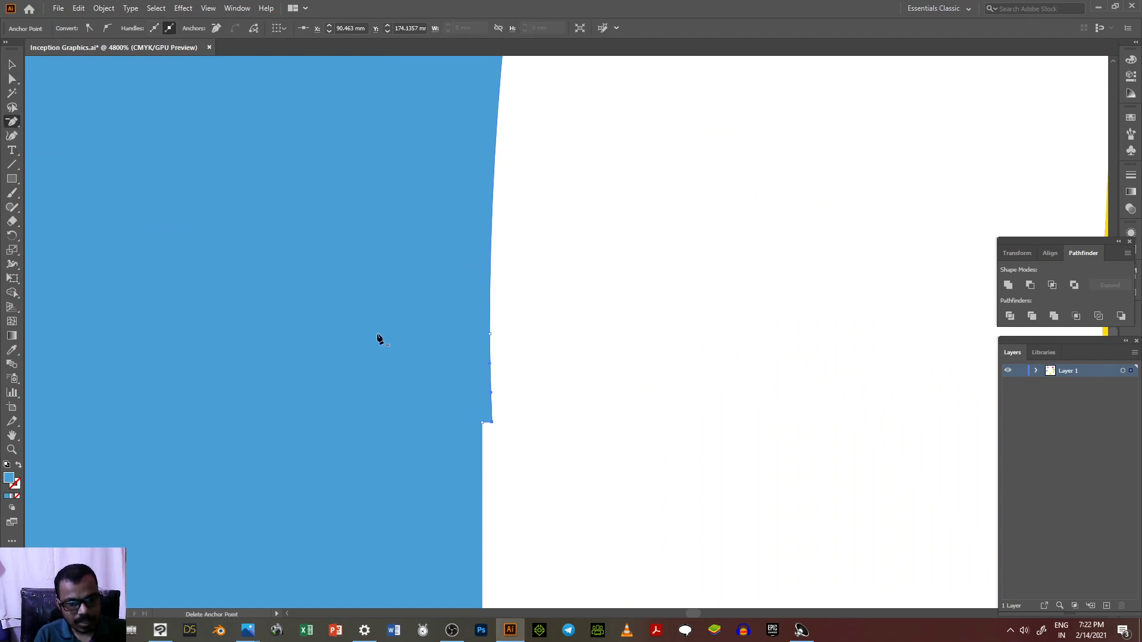
pyautogui.click(490, 423)
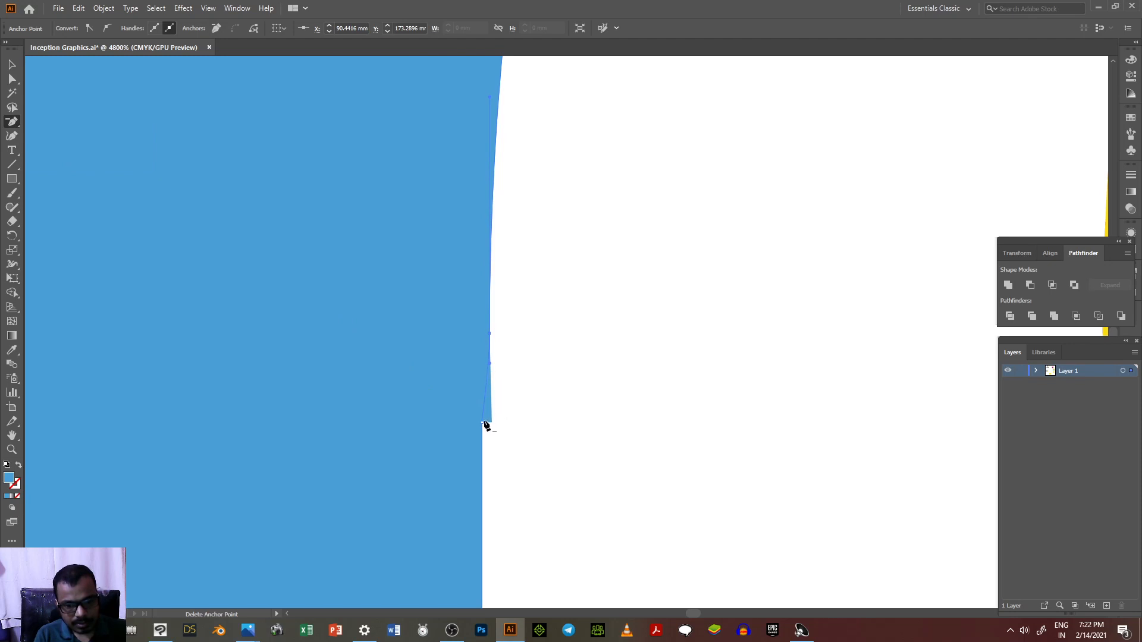
# Delete the remaining corner anchor point of the notch on the lower blue segment's inner edge and deselect the segment.
pyautogui.click(484, 423)
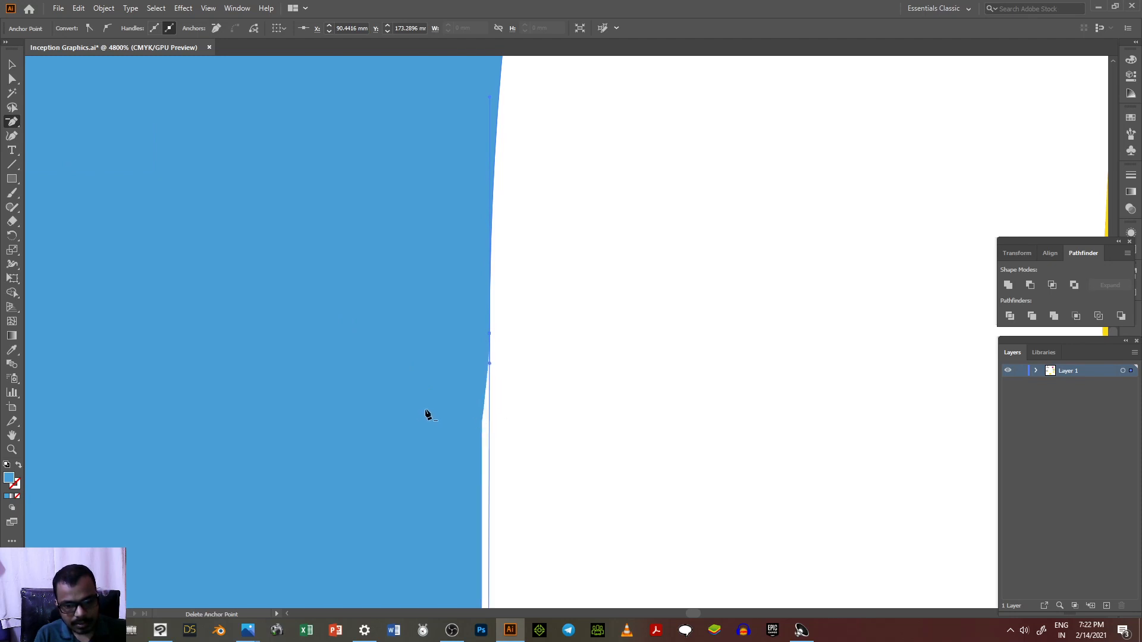
pyautogui.press('v')
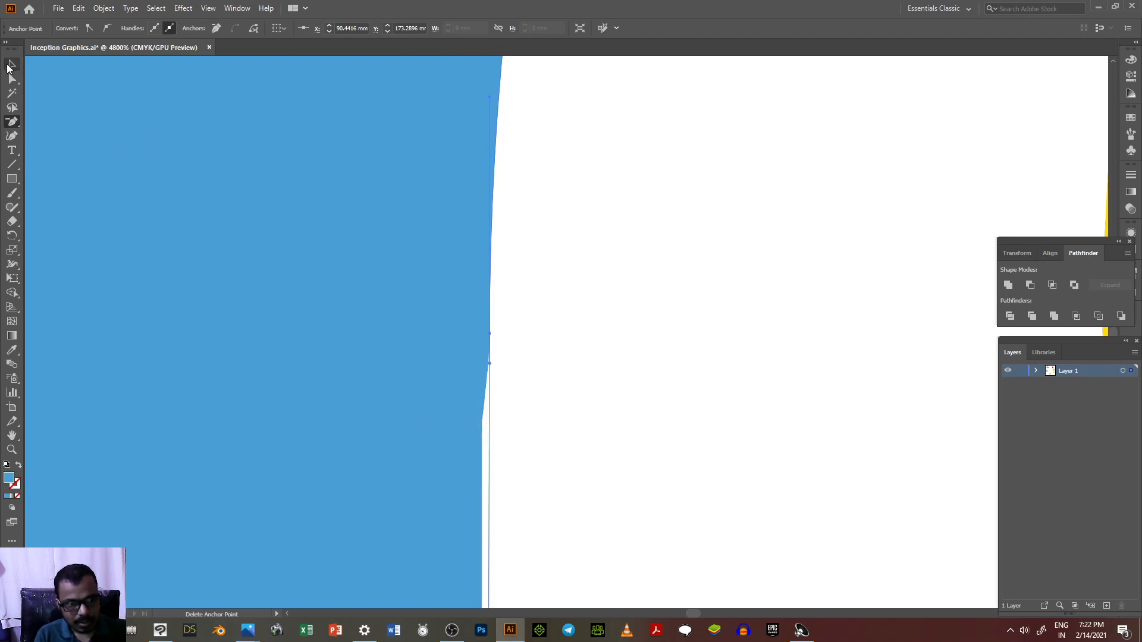
pyautogui.scroll(-6, 358, 265)
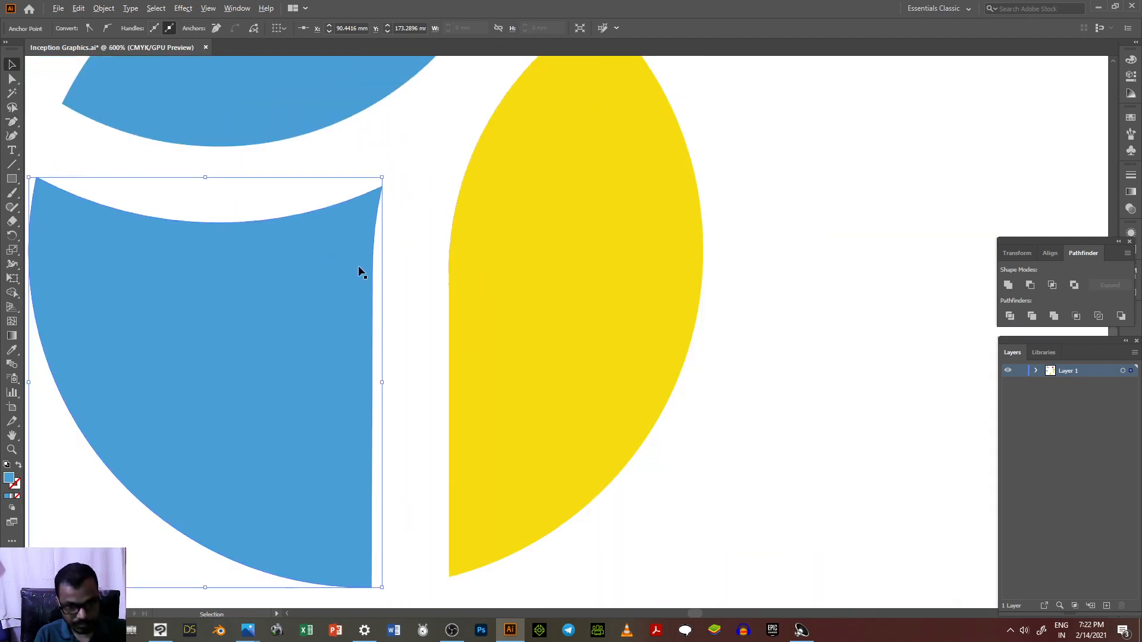
pyautogui.scroll(-1, 446, 324)
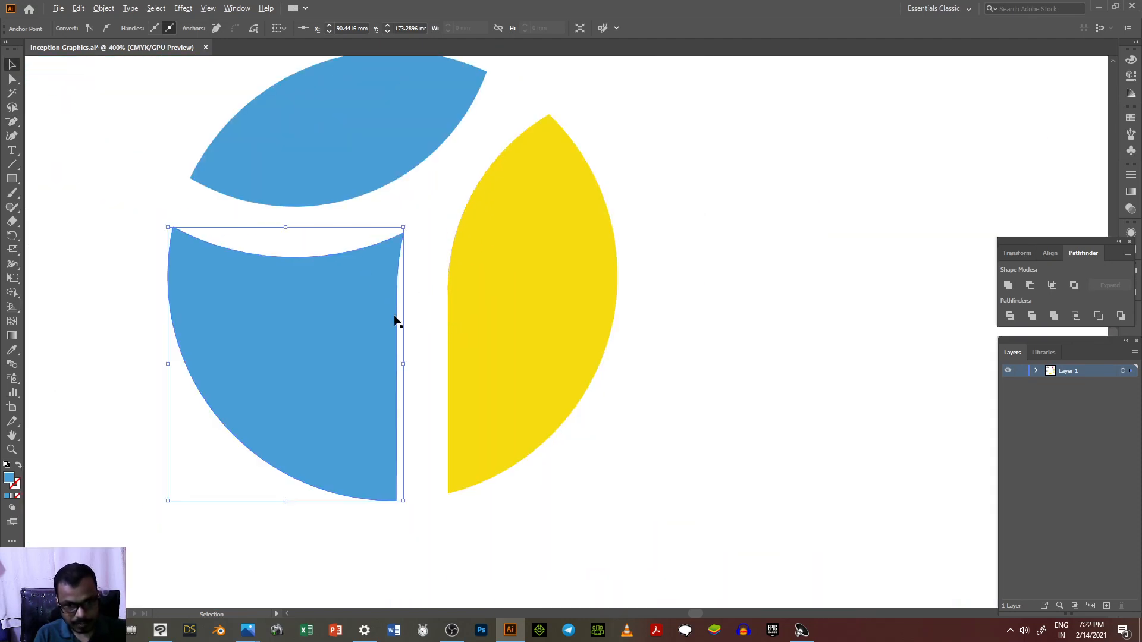
pyautogui.scroll(3, 395, 315)
pyautogui.click(474, 314)
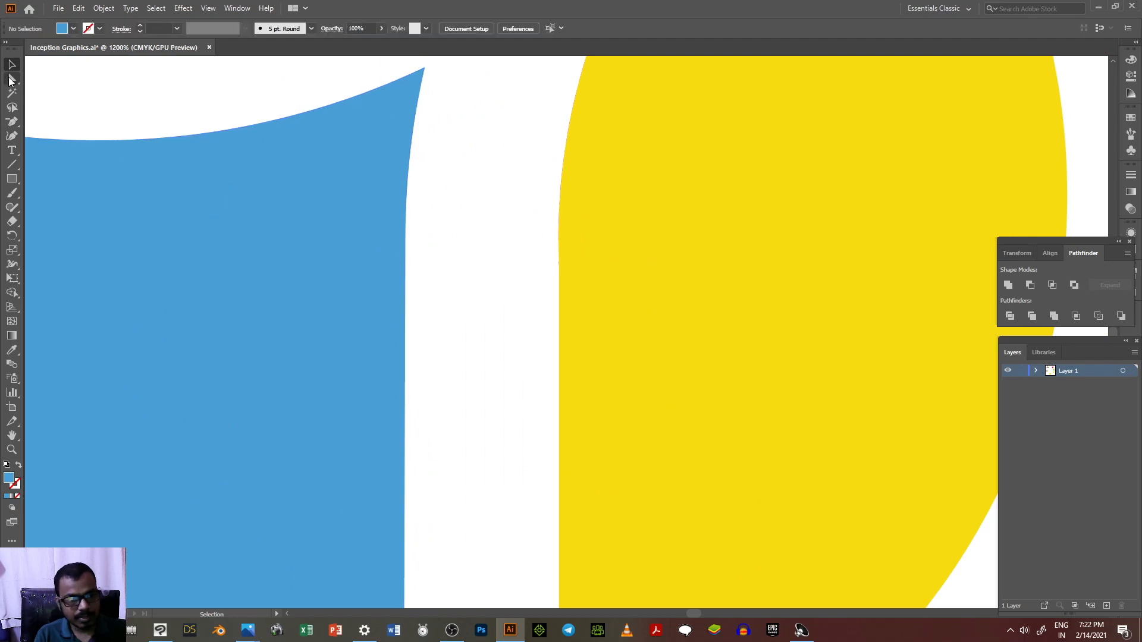
# Move the anchor point at the bend of the lower blue segment's inner edge outward from the gap and down, to X 89.3832 mm, Y 177.8757 mm.
pyautogui.press('a')
pyautogui.click(408, 236)
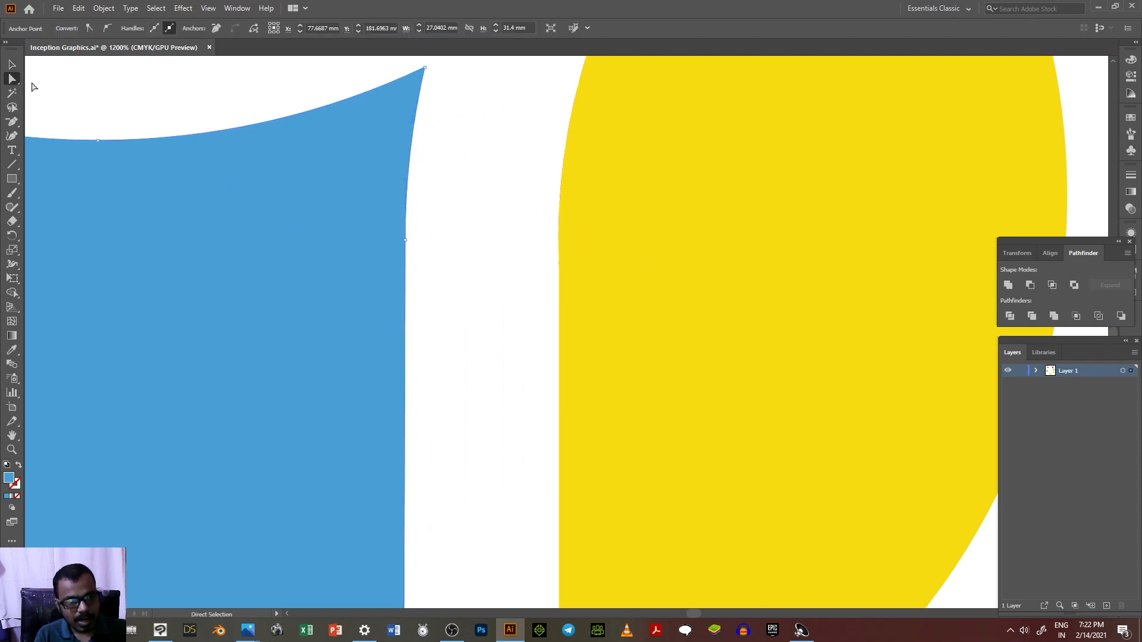
pyautogui.click(405, 241)
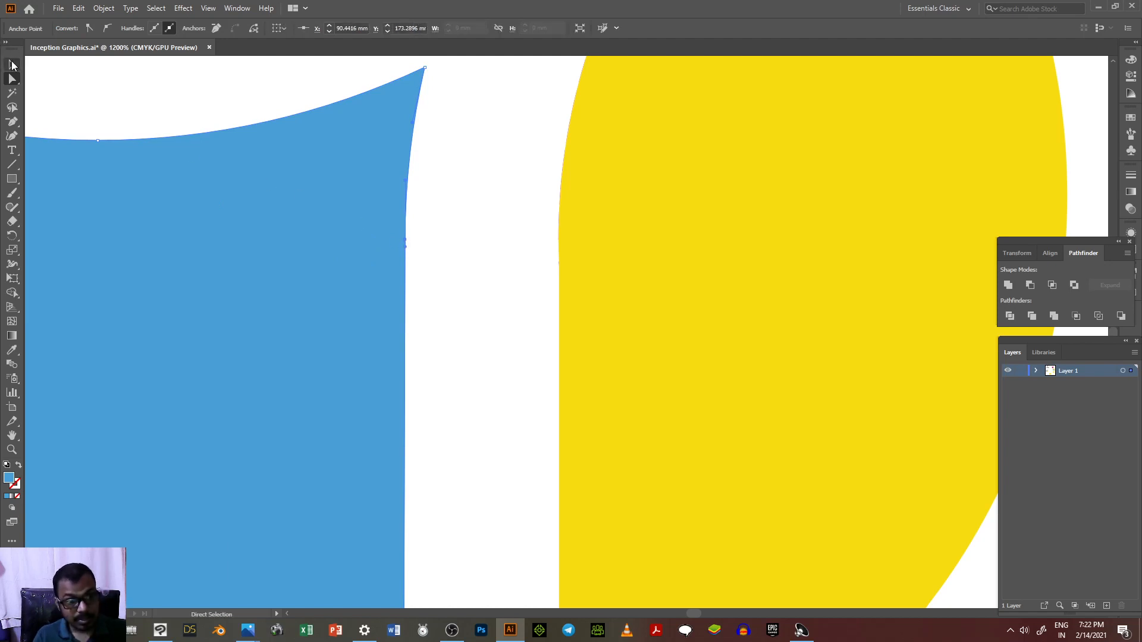
pyautogui.press('Left')
pyautogui.press('Left')
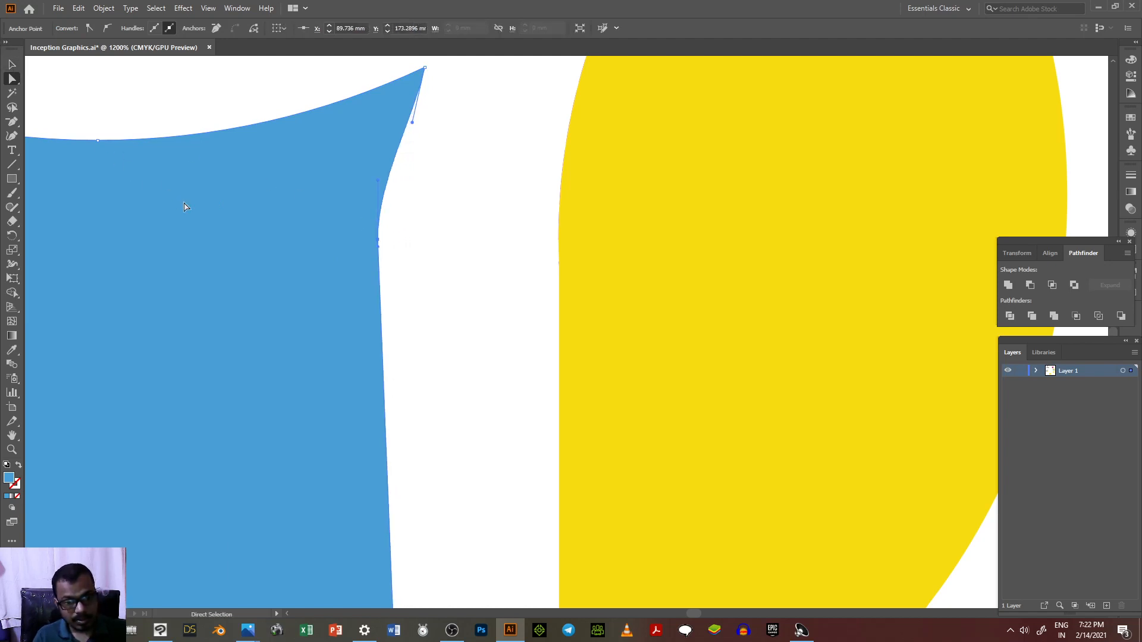
pyautogui.press('Down')
pyautogui.press('Down')
pyautogui.press('Down')
pyautogui.press('Down')
pyautogui.press('Down')
pyautogui.press('Down')
pyautogui.press('Down')
pyautogui.press('Down')
pyautogui.press('Down')
pyautogui.press('Down')
pyautogui.press('Down')
pyautogui.press('Down')
pyautogui.press('Down')
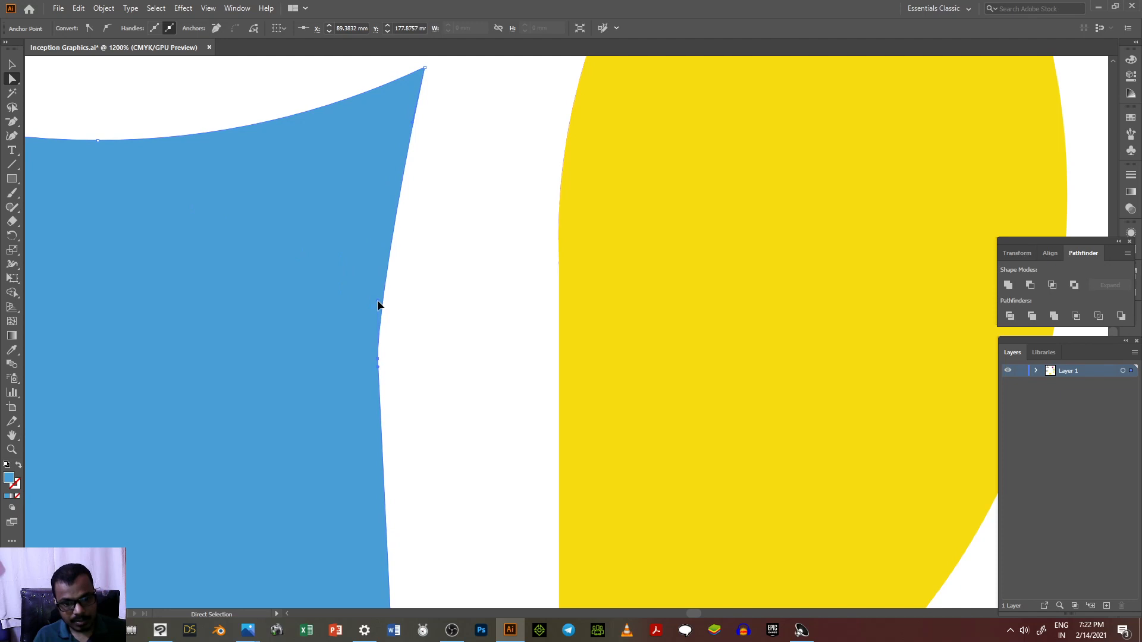
# Lengthen that anchor point's upper and lower direction handles to smooth the bend in the blue segment's inner edge.
pyautogui.moveTo(377, 301); pyautogui.dragTo(362, 256)
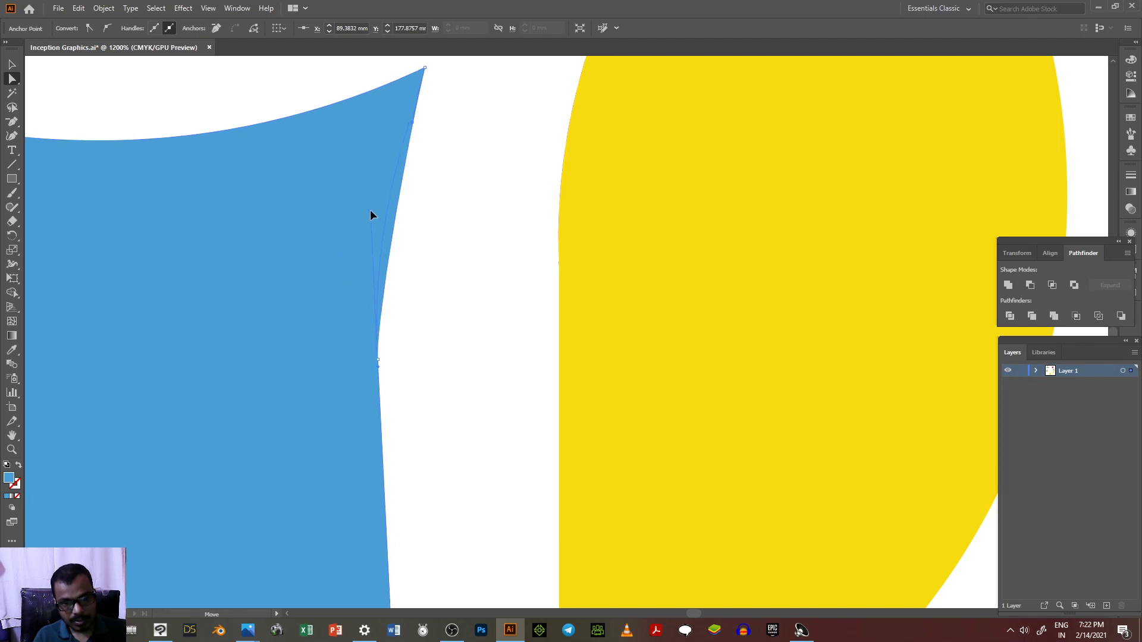
pyautogui.moveTo(370, 209); pyautogui.dragTo(370, 209)
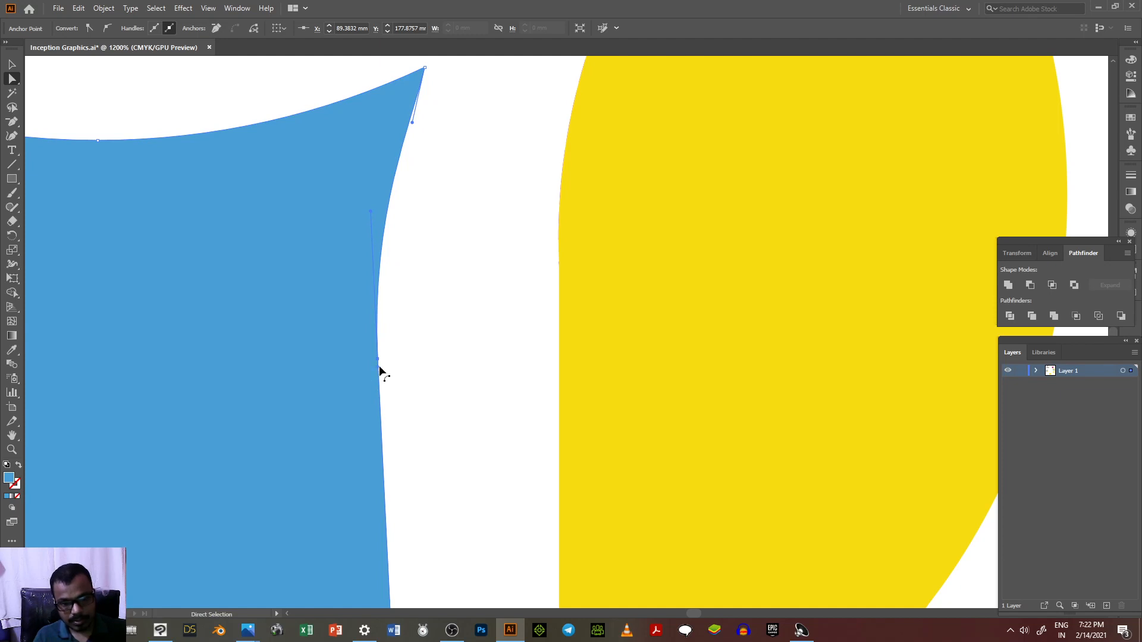
pyautogui.moveTo(381, 371); pyautogui.dragTo(384, 470)
pyautogui.keyDown('alt'); pyautogui.scroll(-2, 376, 459); pyautogui.keyUp('alt')
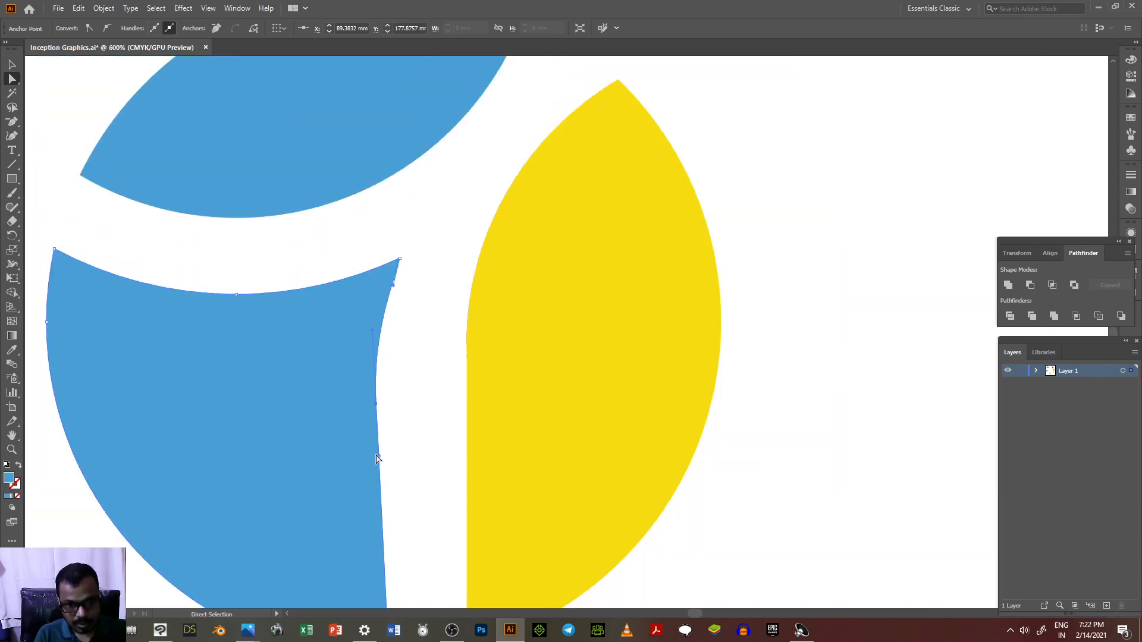
pyautogui.click(468, 369)
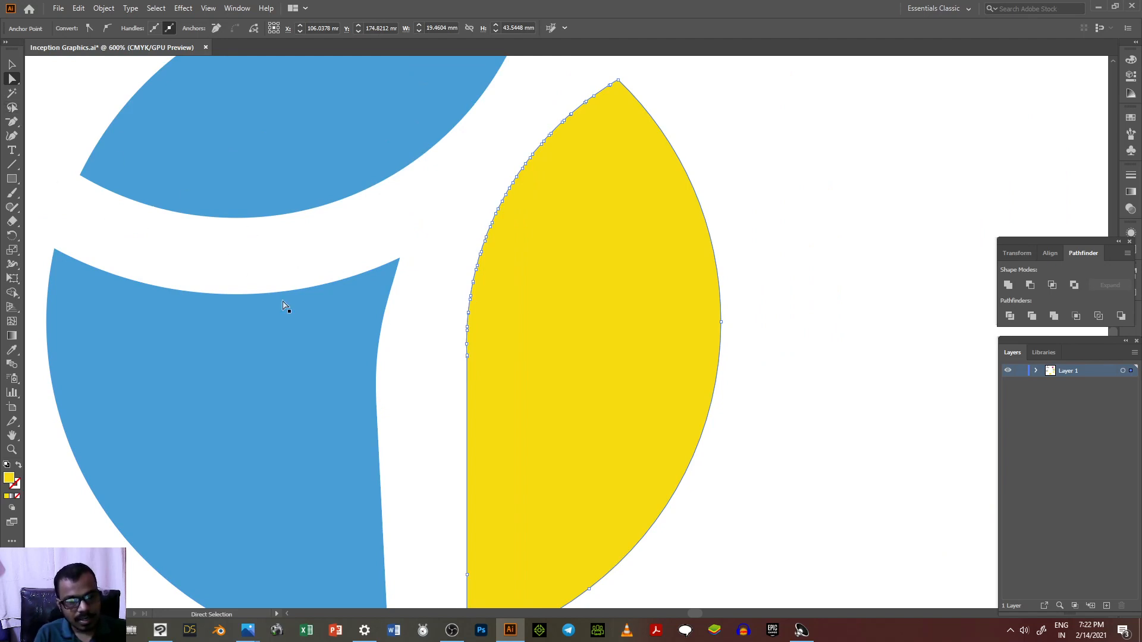
pyautogui.click(15, 126)
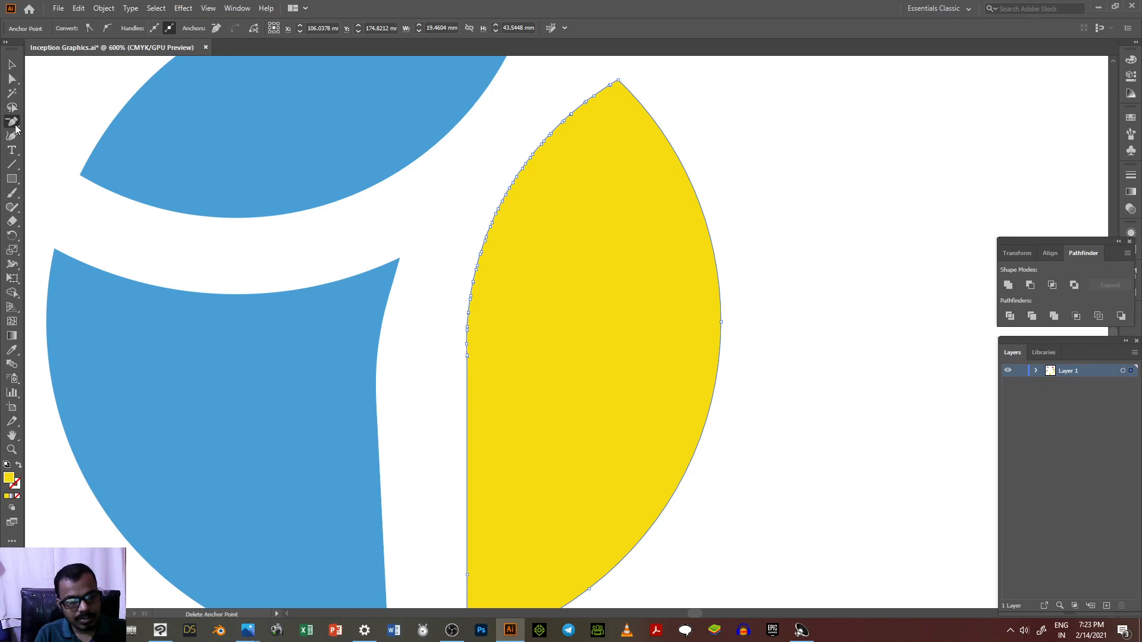
pyautogui.scroll(2, 465, 350)
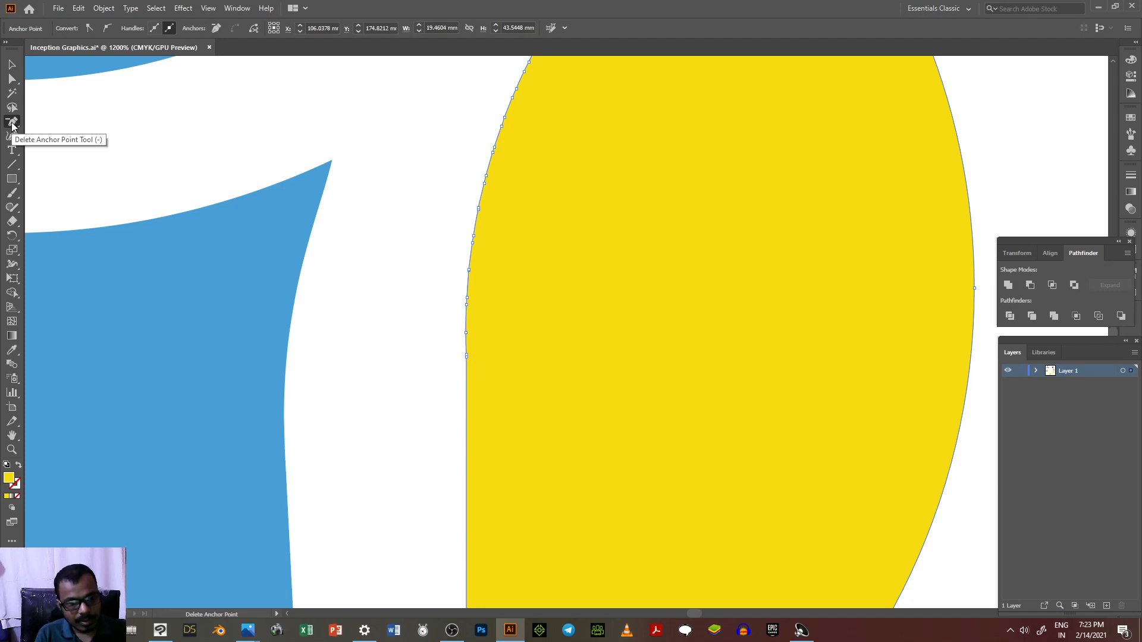
# Start a yellow Pen tool path just outside the yellow segment's straight inner edge, curving it upward to meet the segment's arc.
pyautogui.moveTo(12, 123); pyautogui.dragTo(52, 118)
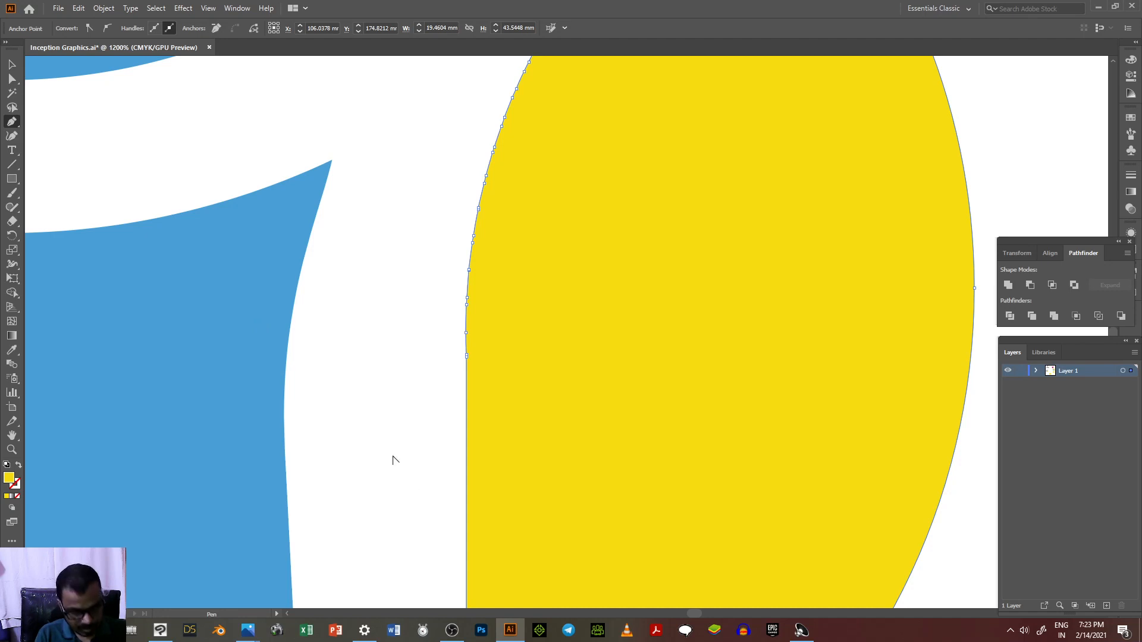
pyautogui.keyDown('alt'); pyautogui.scroll(-2, 392, 462); pyautogui.keyUp('alt')
pyautogui.click(425, 524)
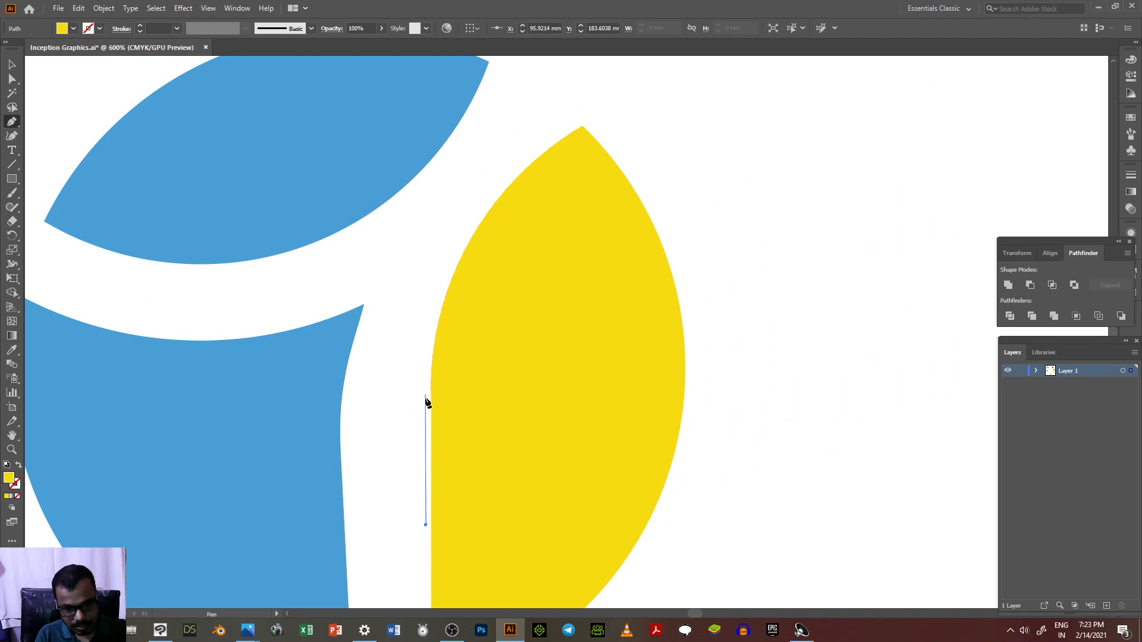
pyautogui.moveTo(425, 409); pyautogui.dragTo(426, 376)
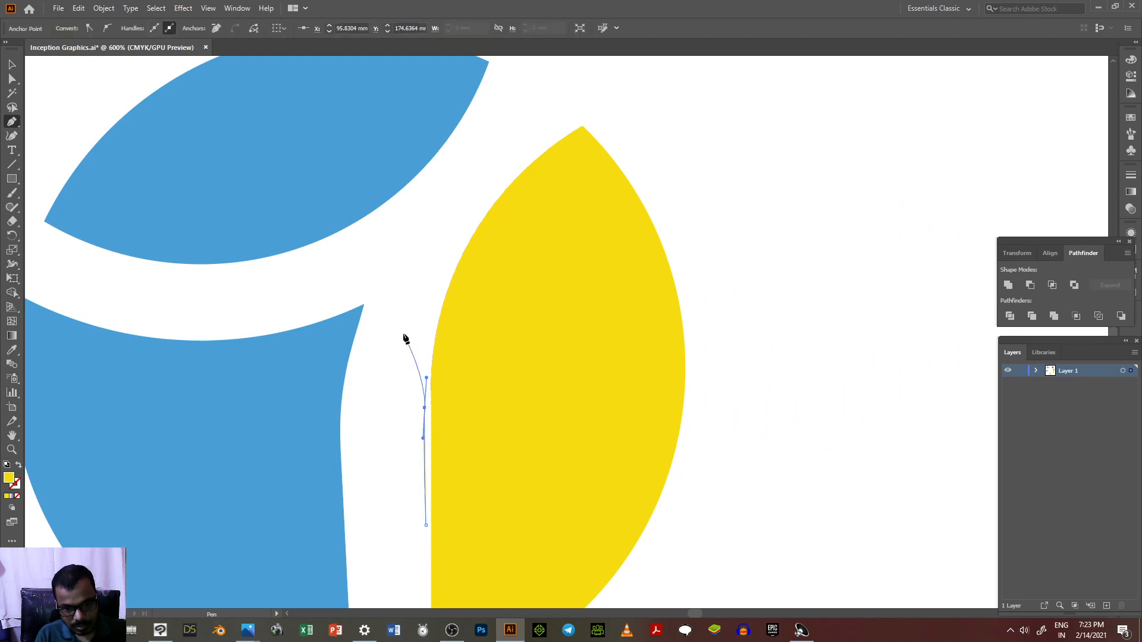
pyautogui.click(434, 331)
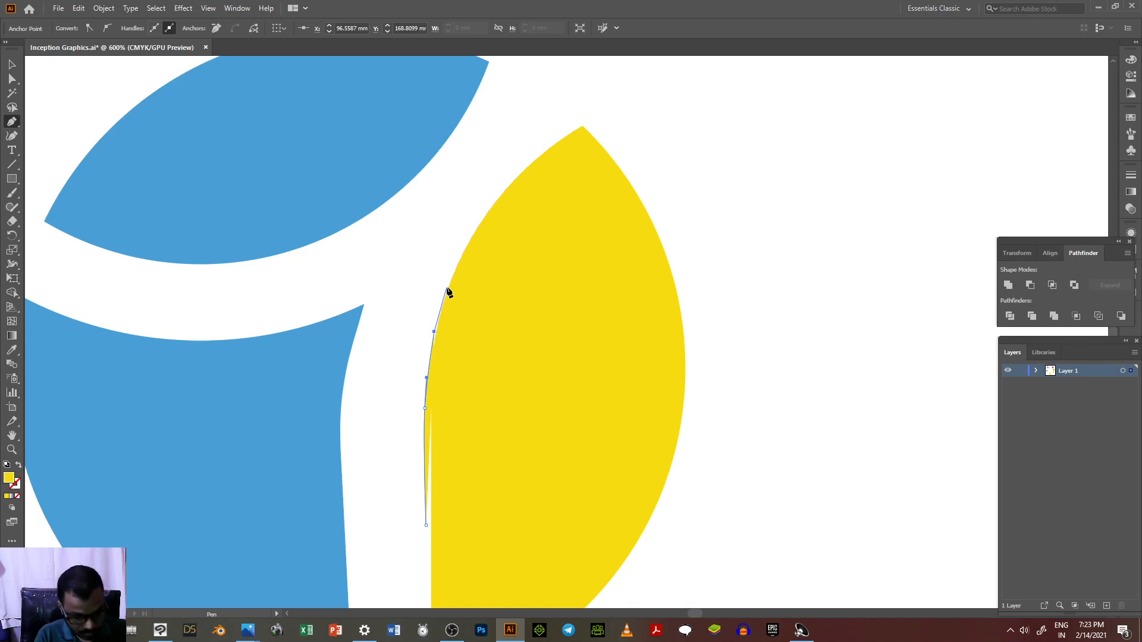
pyautogui.hotkey('ctrl', 'z')
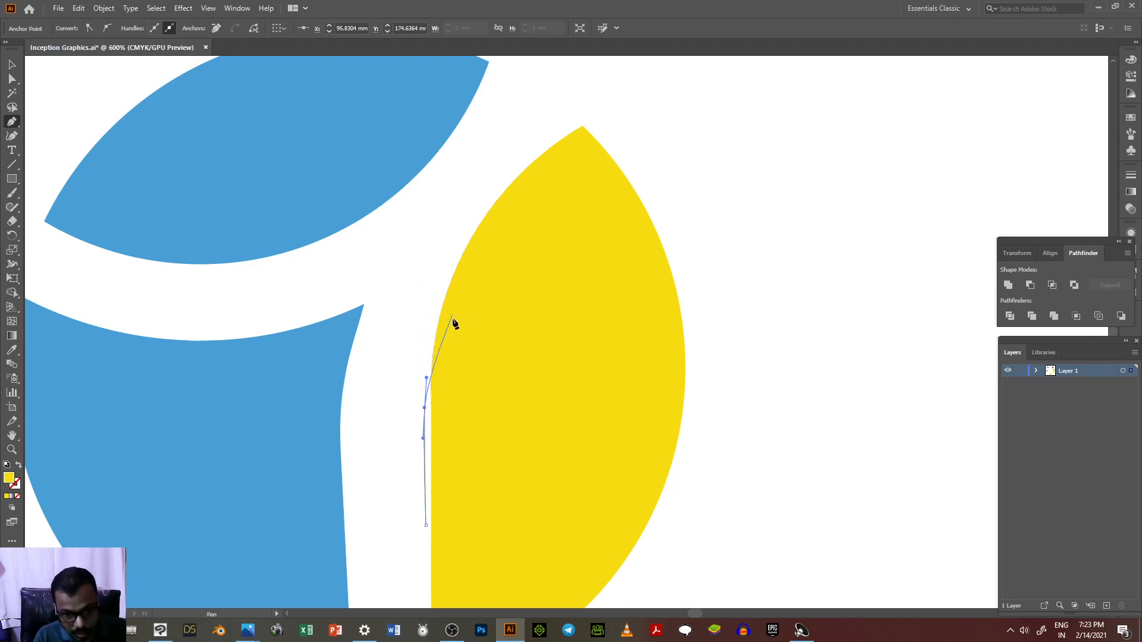
pyautogui.click(437, 328)
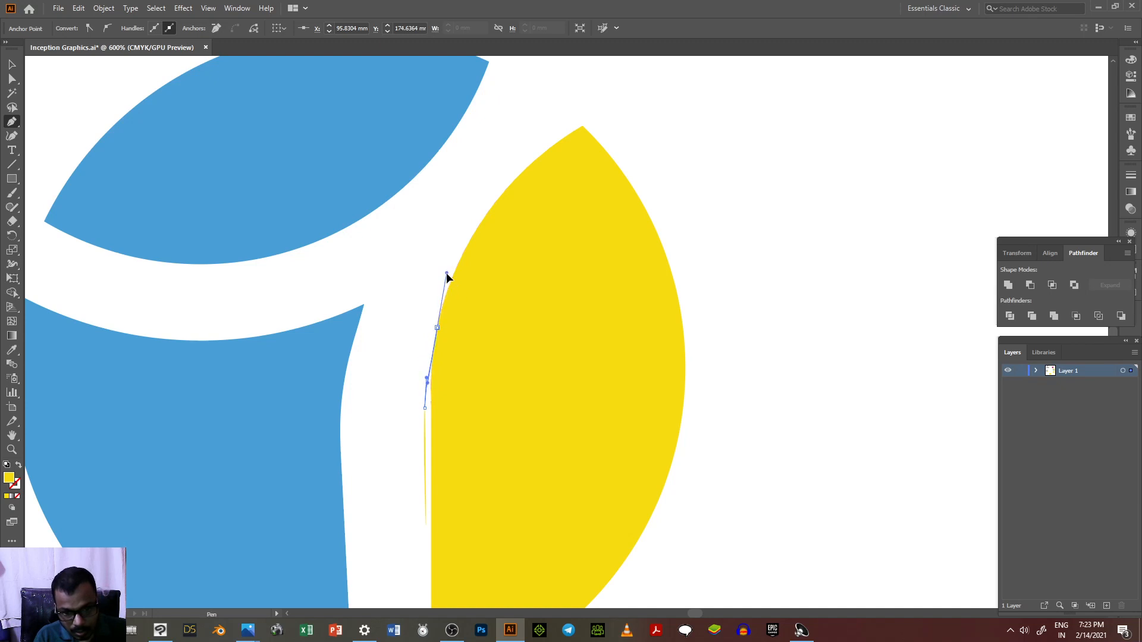
pyautogui.click(454, 273)
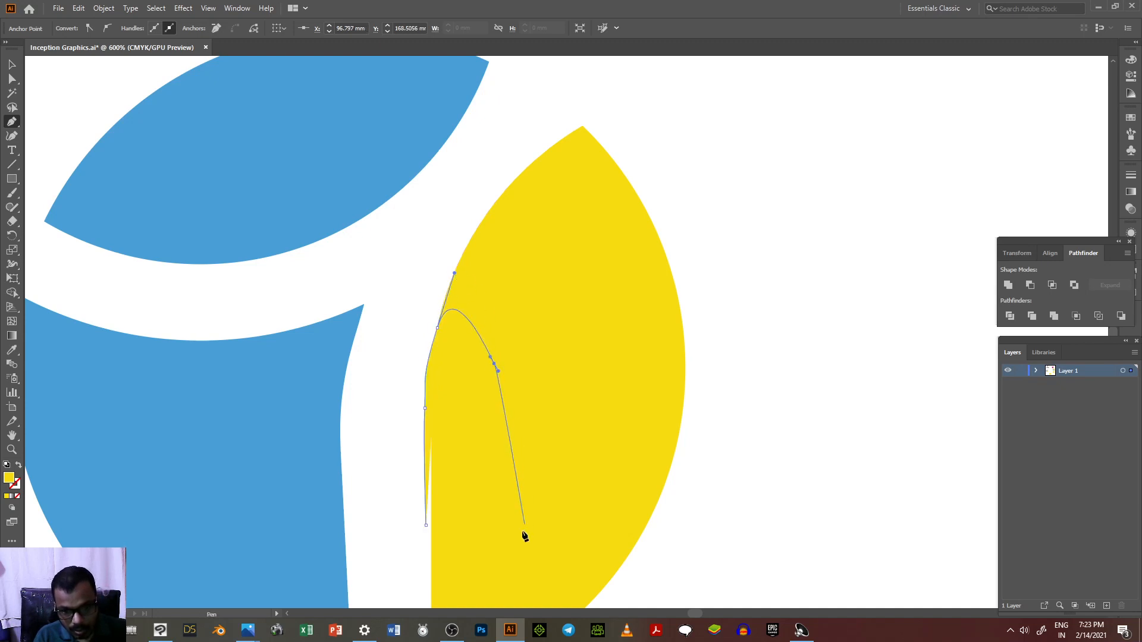
# Continue the path down inside the yellow segment to its bottom tip, close it at its starting point, and deselect it.
pyautogui.scroll(-3, 490, 413)
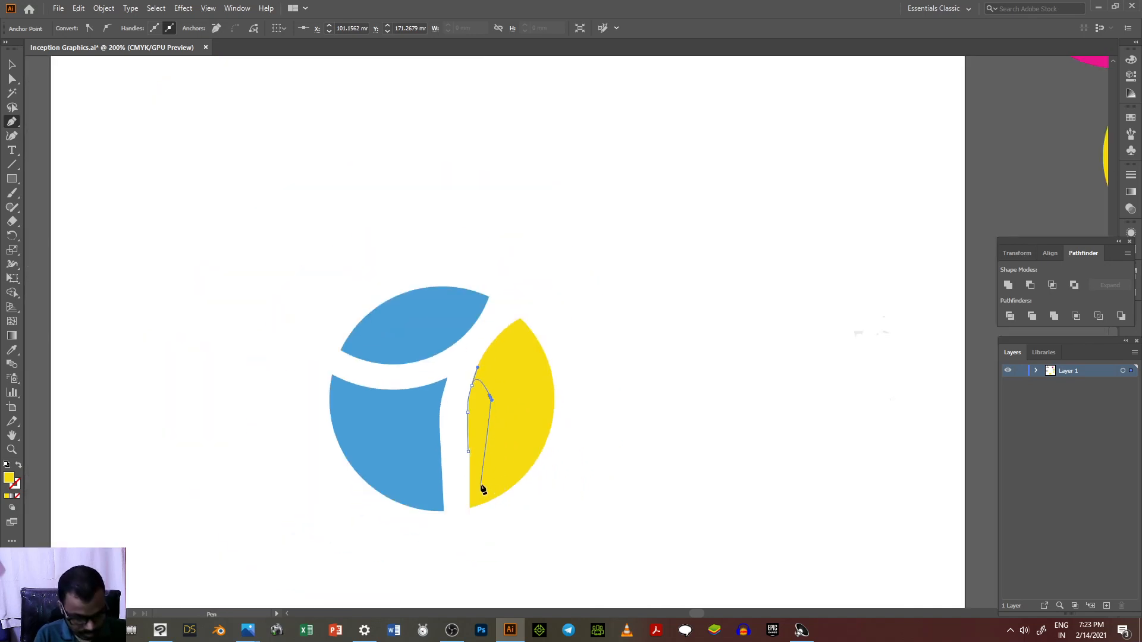
pyautogui.hotkey('ctrl', 'z')
pyautogui.moveTo(491, 402); pyautogui.dragTo(476, 501)
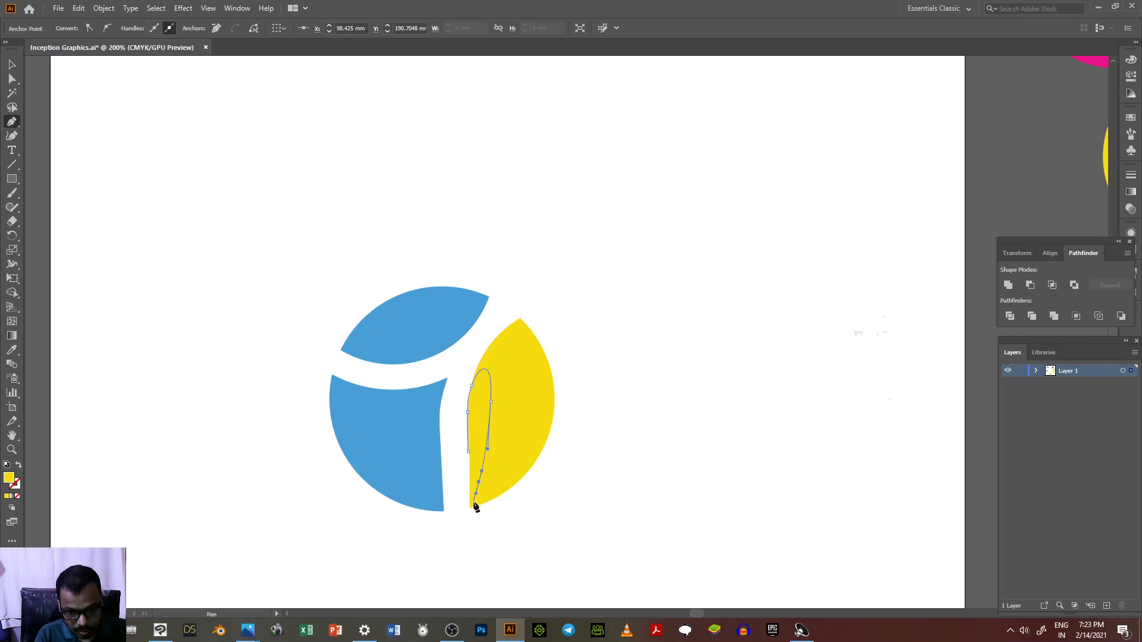
pyautogui.click(470, 507)
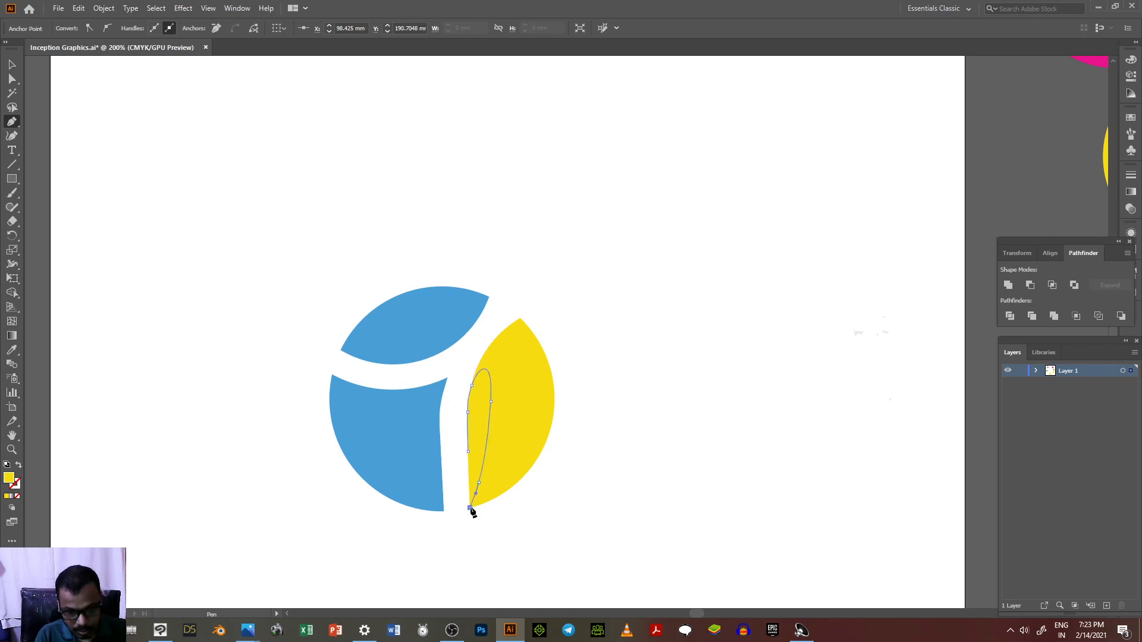
pyautogui.click(469, 453)
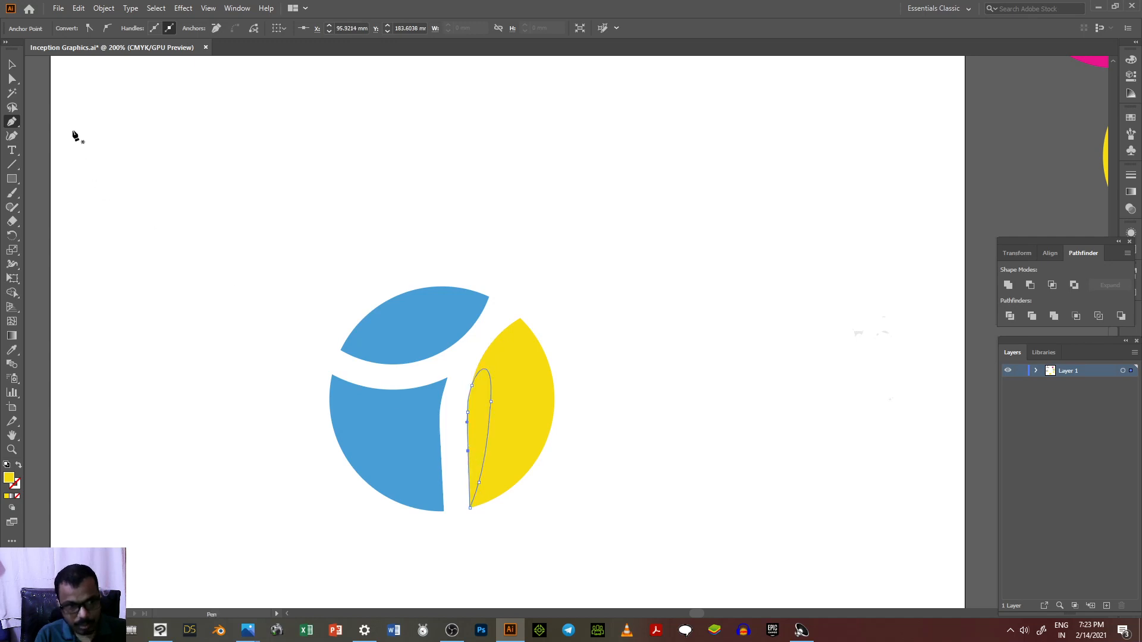
pyautogui.click(12, 64)
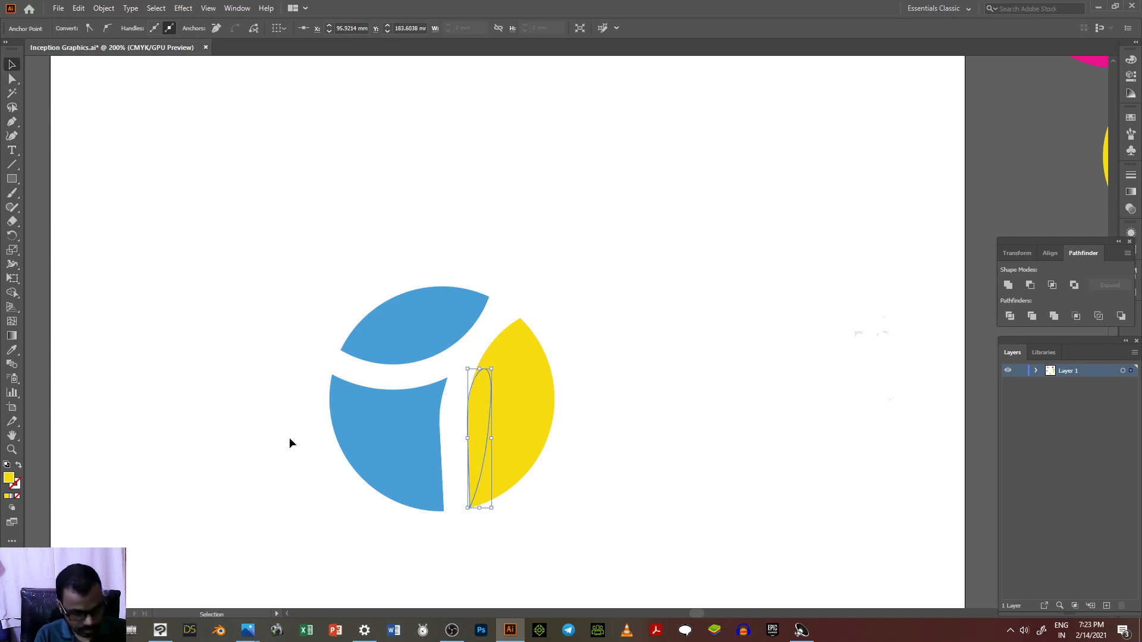
pyautogui.scroll(2, 290, 440)
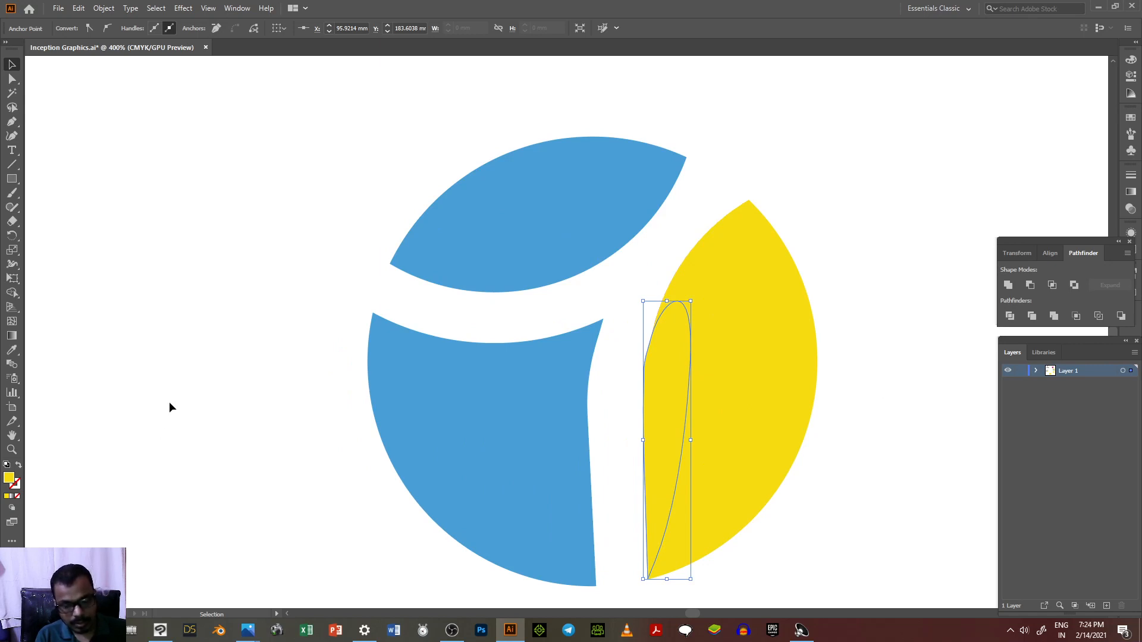
pyautogui.click(132, 337)
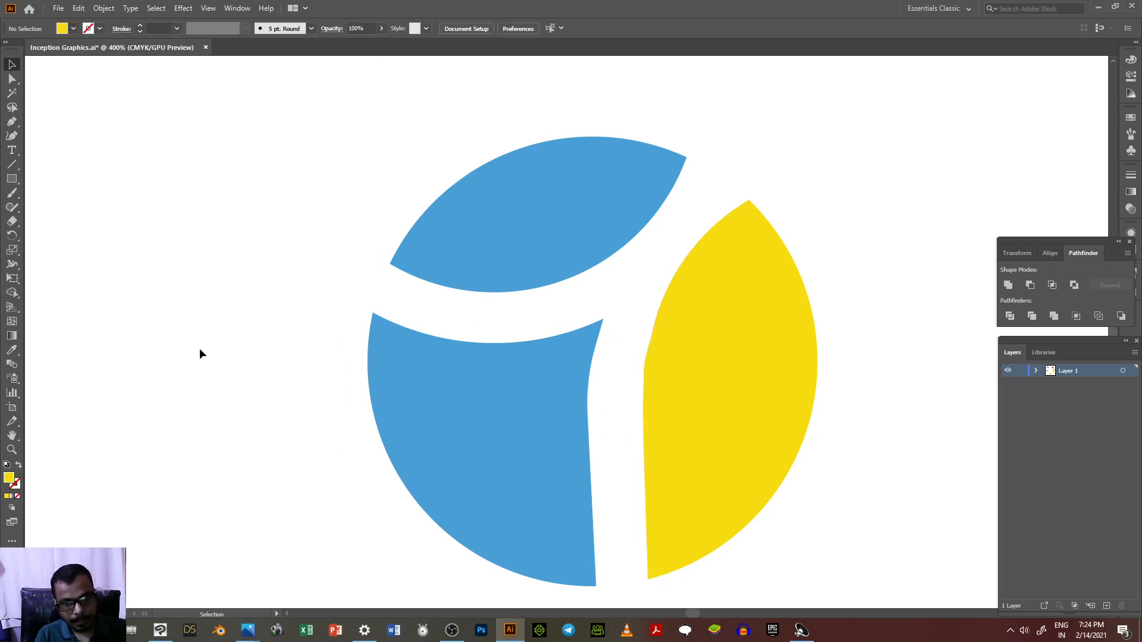
# Move the anchor point at the bend of the narrow yellow path's outer edge outward and down, to X 95.3866 mm, Y 175.9565 mm.
pyautogui.click(652, 415)
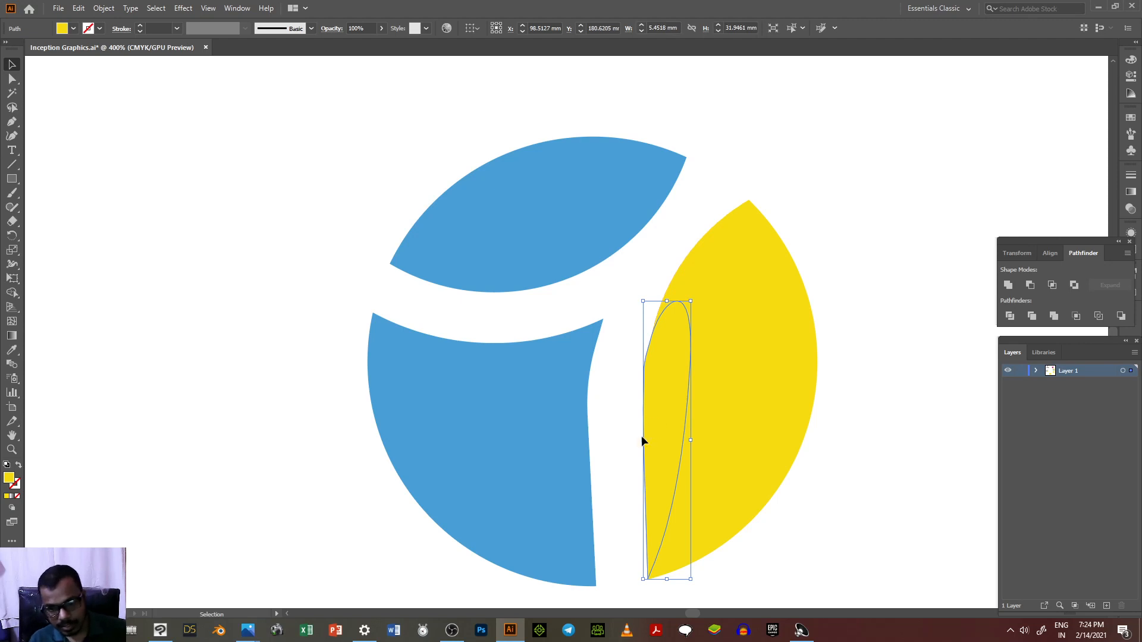
pyautogui.click(12, 79)
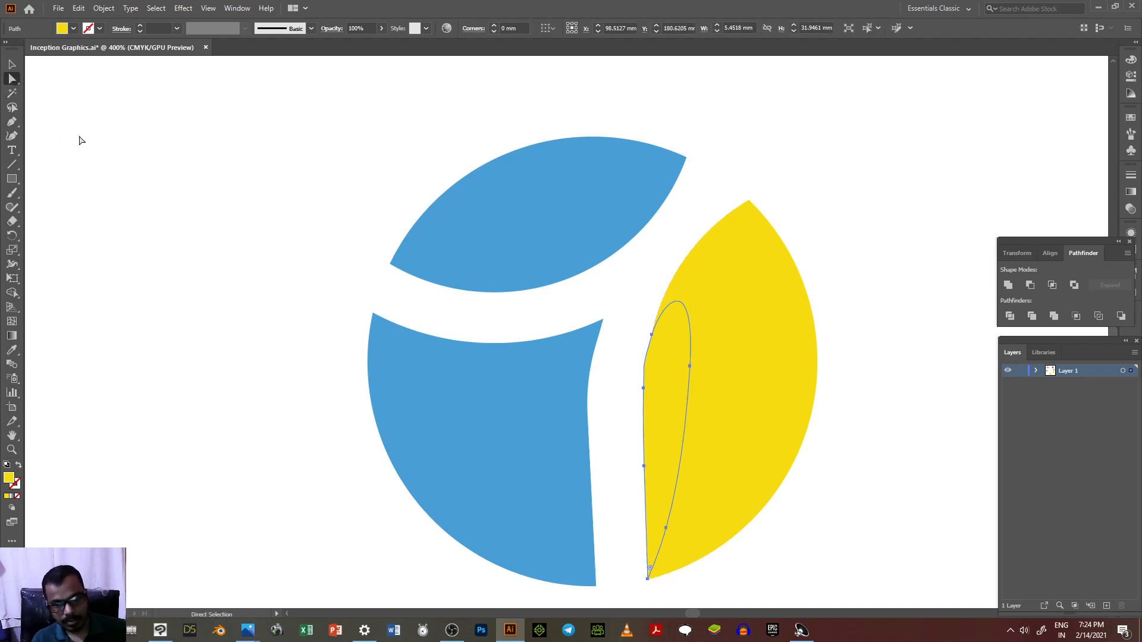
pyautogui.scroll(1, 537, 391)
pyautogui.scroll(-1, 331, 372)
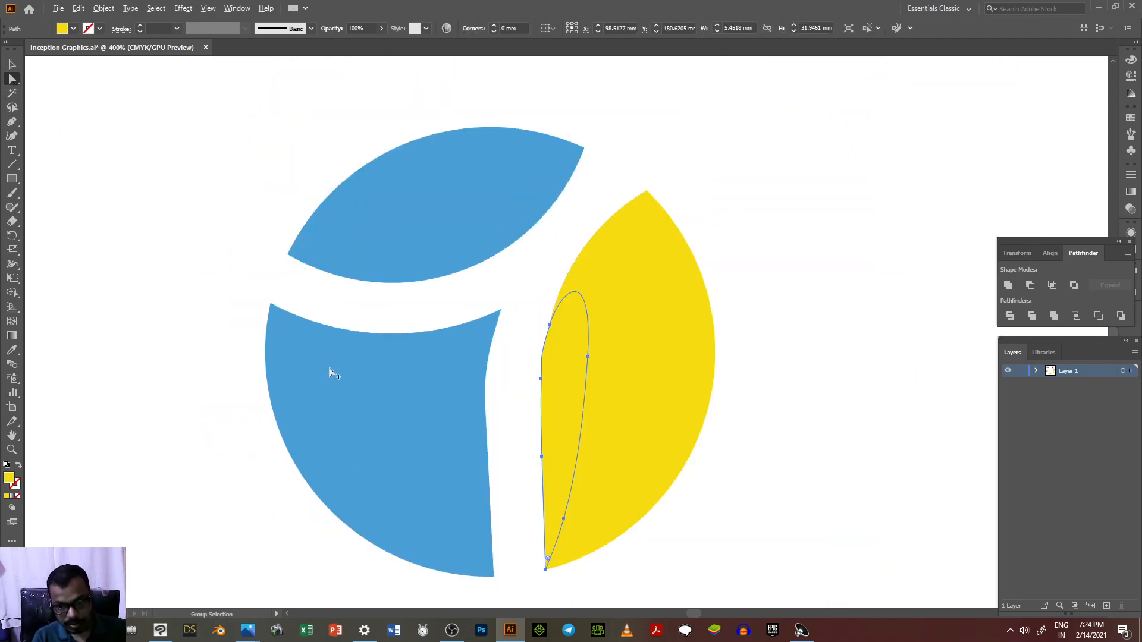
pyautogui.scroll(1, 720, 449)
pyautogui.scroll(-1, 710, 445)
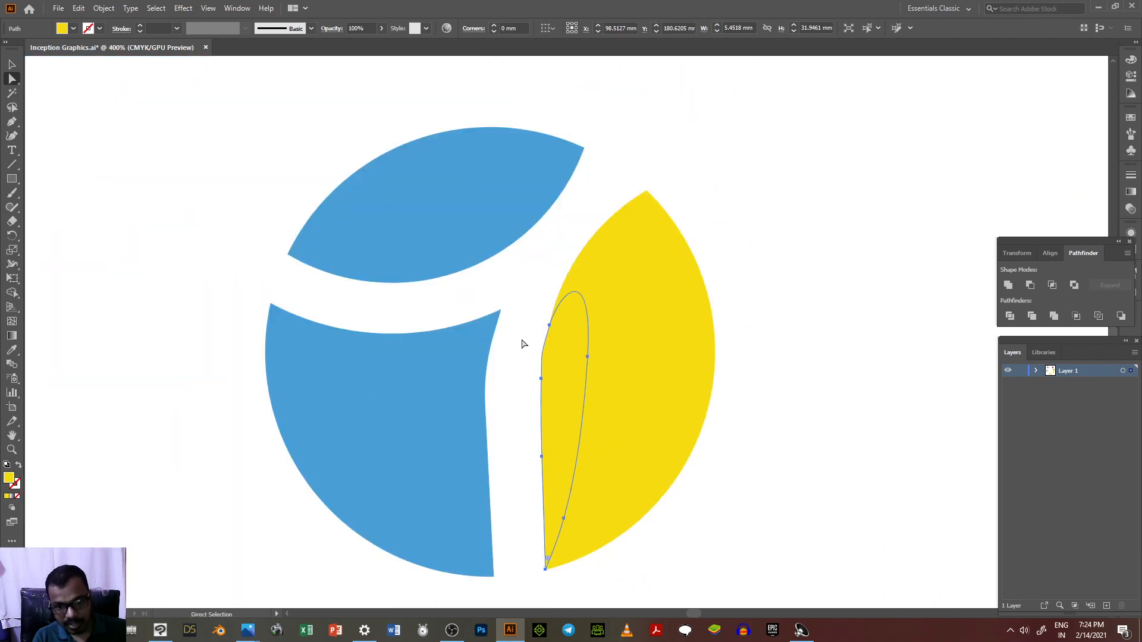
pyautogui.click(540, 378)
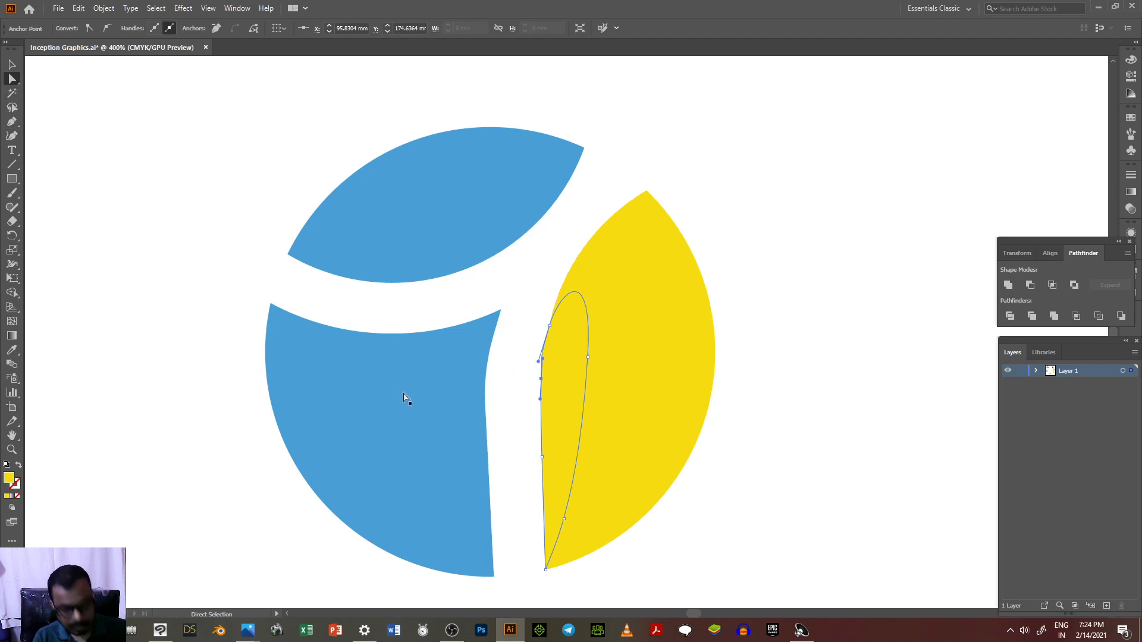
pyautogui.scroll(2, 403, 394)
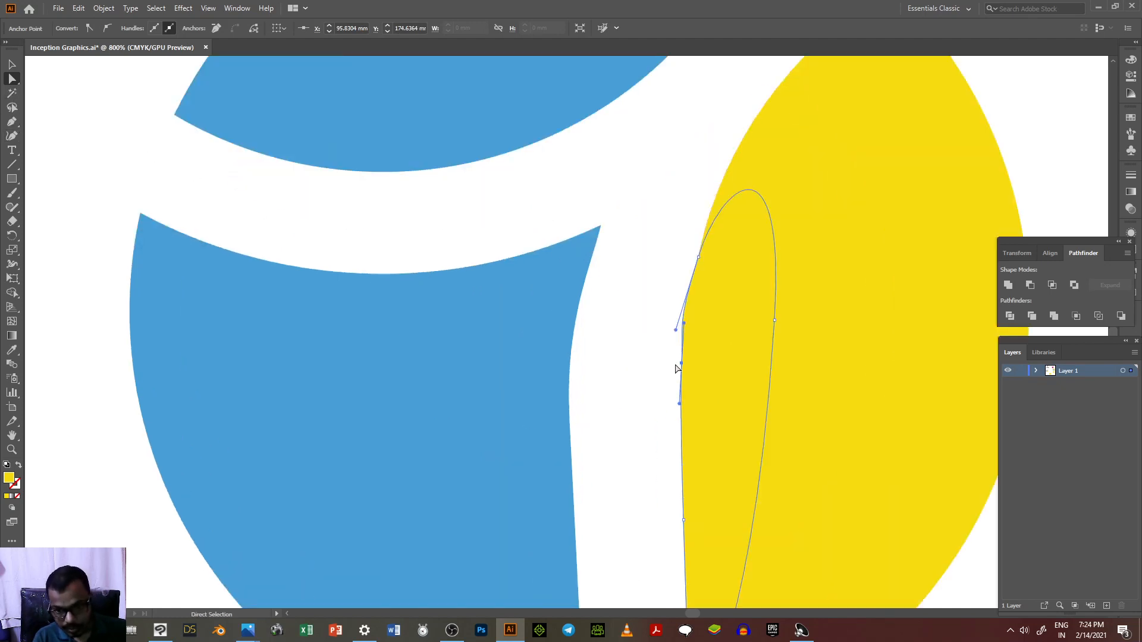
pyautogui.moveTo(682, 364); pyautogui.dragTo(674, 387)
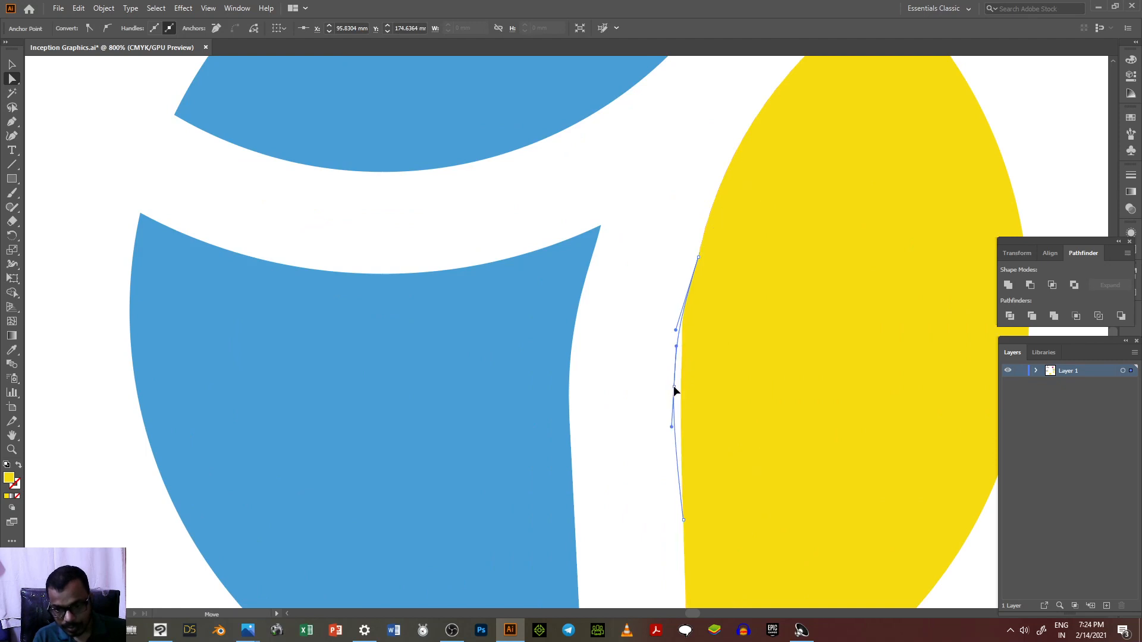
pyautogui.scroll(-2, 661, 383)
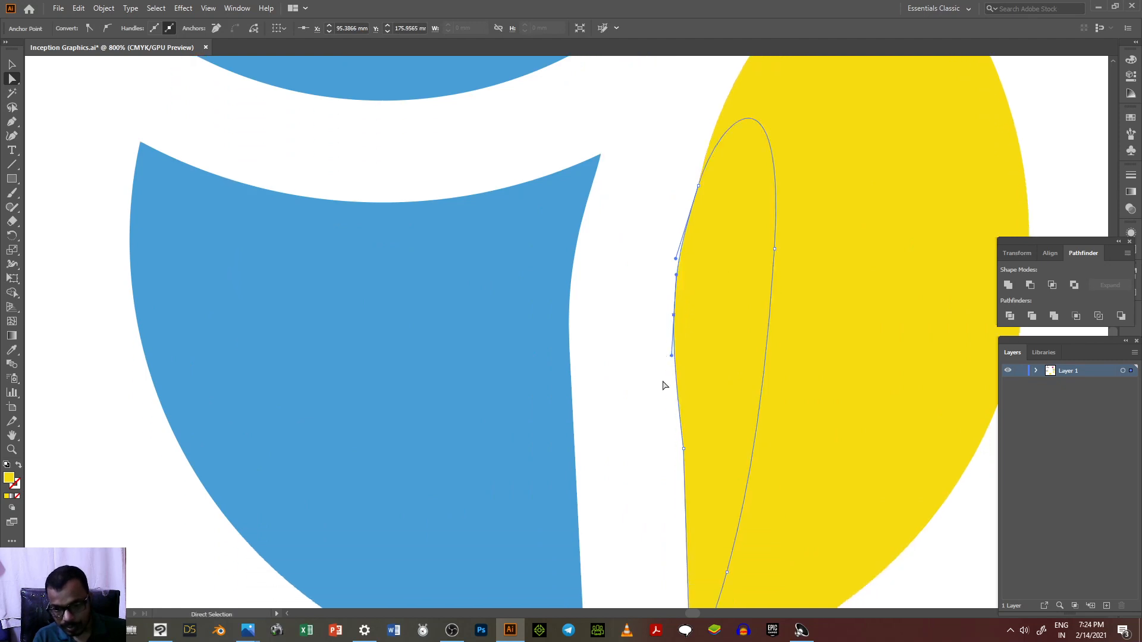
# Move the yellow path's next lower edge anchor to X 95.8645 mm, Y 189.4075 mm, and pull the bend point's lower handle outward and down.
pyautogui.moveTo(683, 435); pyautogui.dragTo(678, 448)
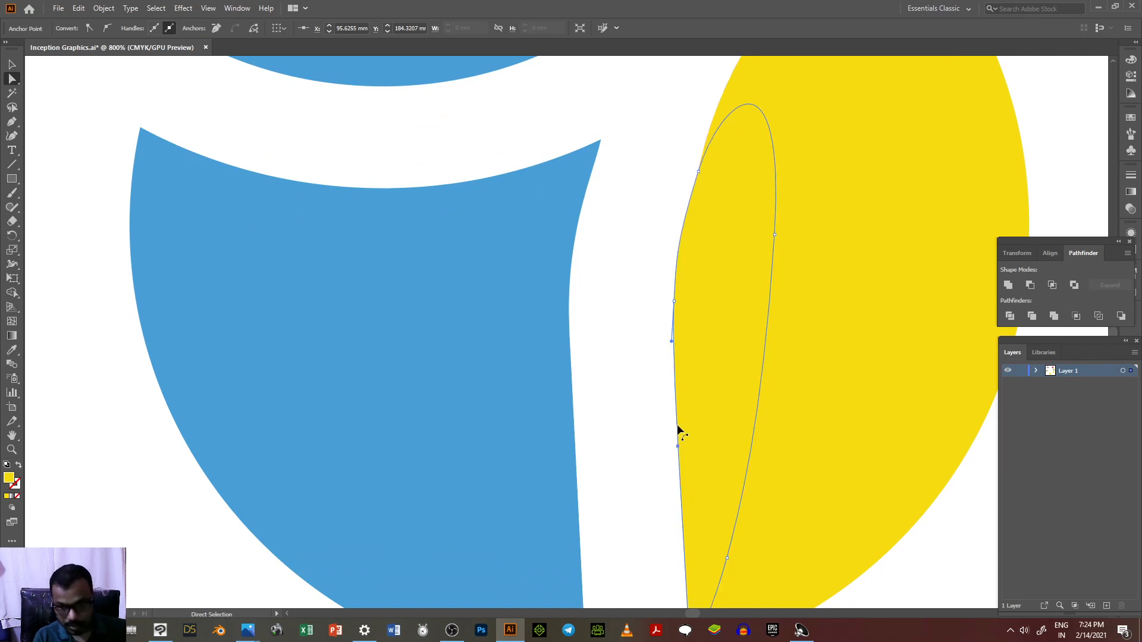
pyautogui.moveTo(671, 343); pyautogui.dragTo(663, 363)
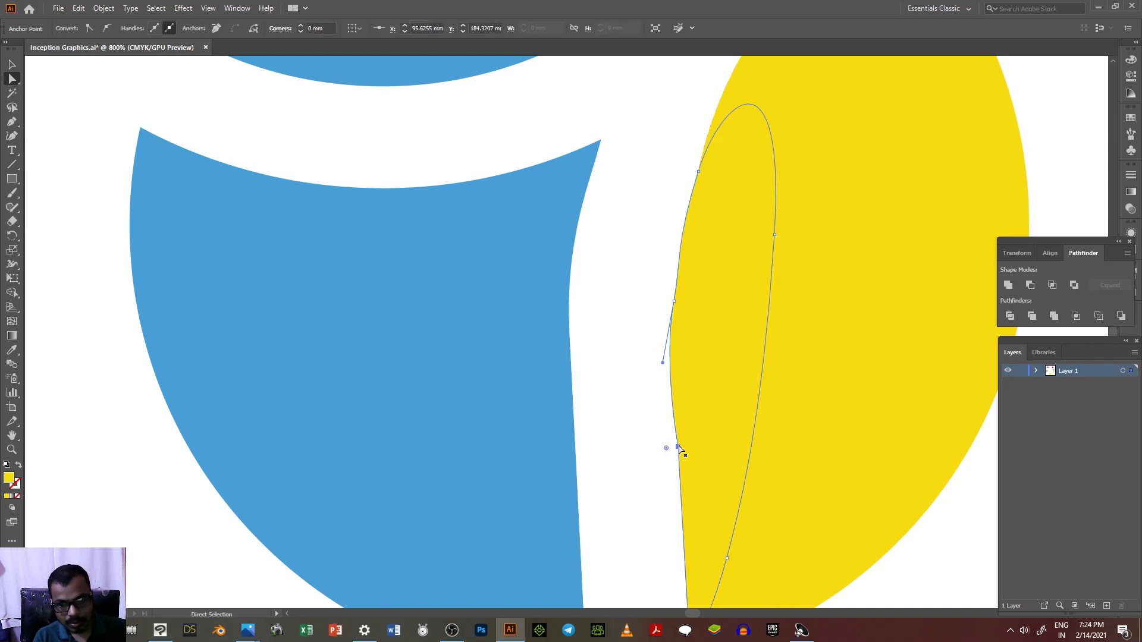
pyautogui.moveTo(679, 447); pyautogui.dragTo(681, 534)
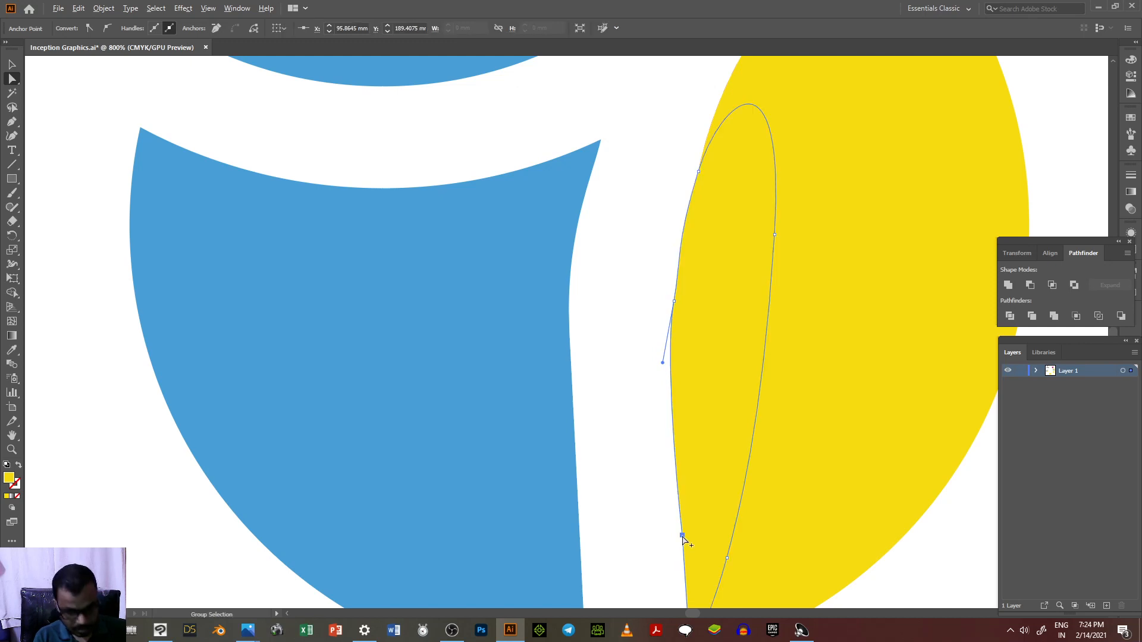
pyautogui.scroll(-3, 680, 535)
pyautogui.scroll(3, 772, 587)
pyautogui.scroll(-2, 771, 588)
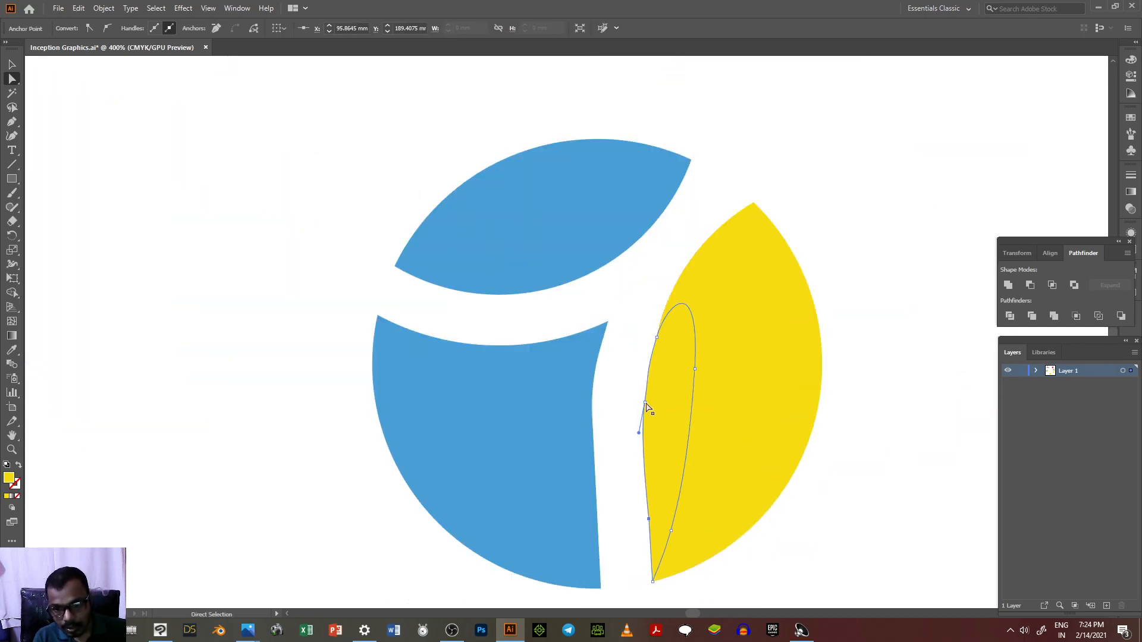
# Reposition the bend anchor point on the yellow path's outer edge to X 95.011 mm, Y 176.9806 mm.
pyautogui.moveTo(645, 404); pyautogui.dragTo(647, 374)
pyautogui.click(657, 337)
pyautogui.click(645, 402)
pyautogui.moveTo(647, 382); pyautogui.dragTo(640, 411)
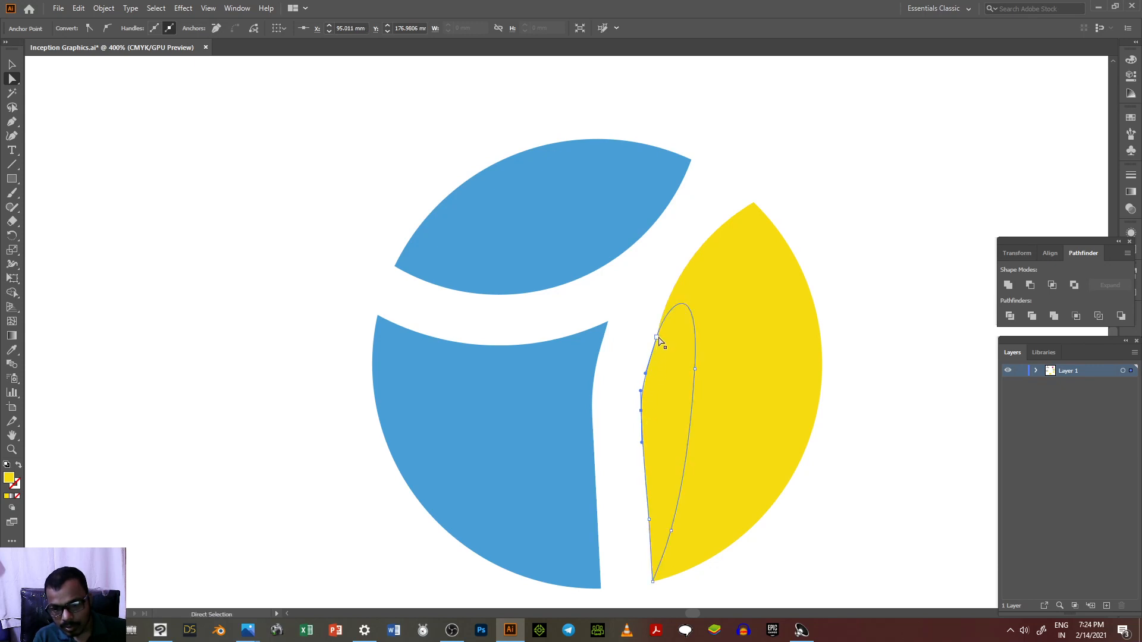
# Move the anchor point above the yellow bend up to X 97.1277 mm, Y 165.8511 mm, adjusting its lower handle for a smoother curve.
pyautogui.moveTo(657, 339); pyautogui.dragTo(661, 312)
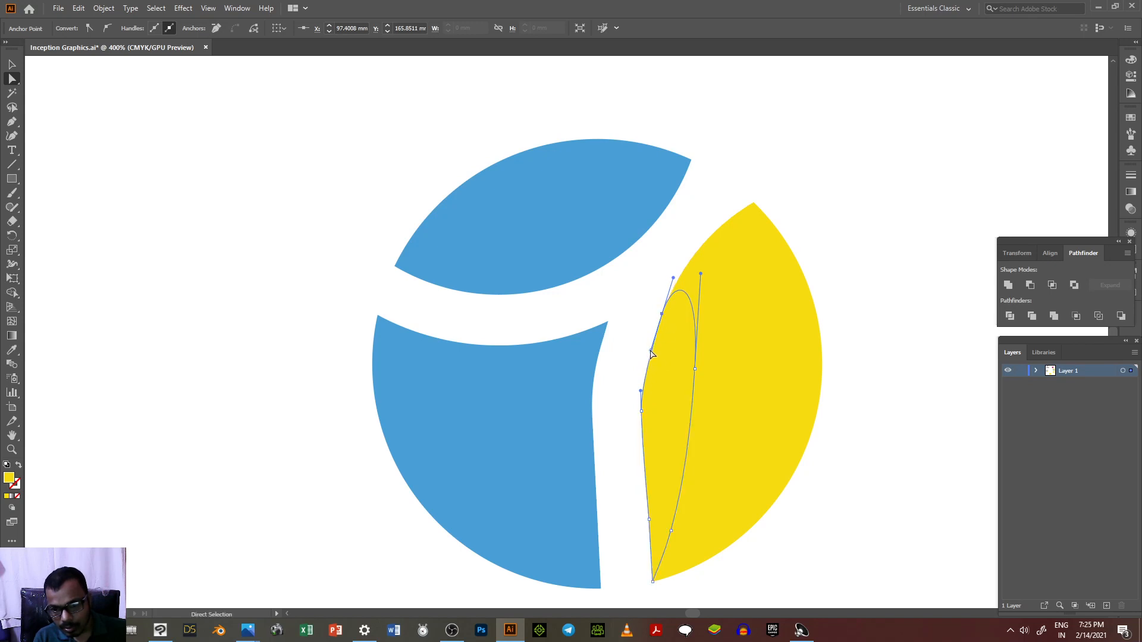
pyautogui.moveTo(649, 348); pyautogui.dragTo(656, 314)
pyautogui.scroll(-1, 650, 383)
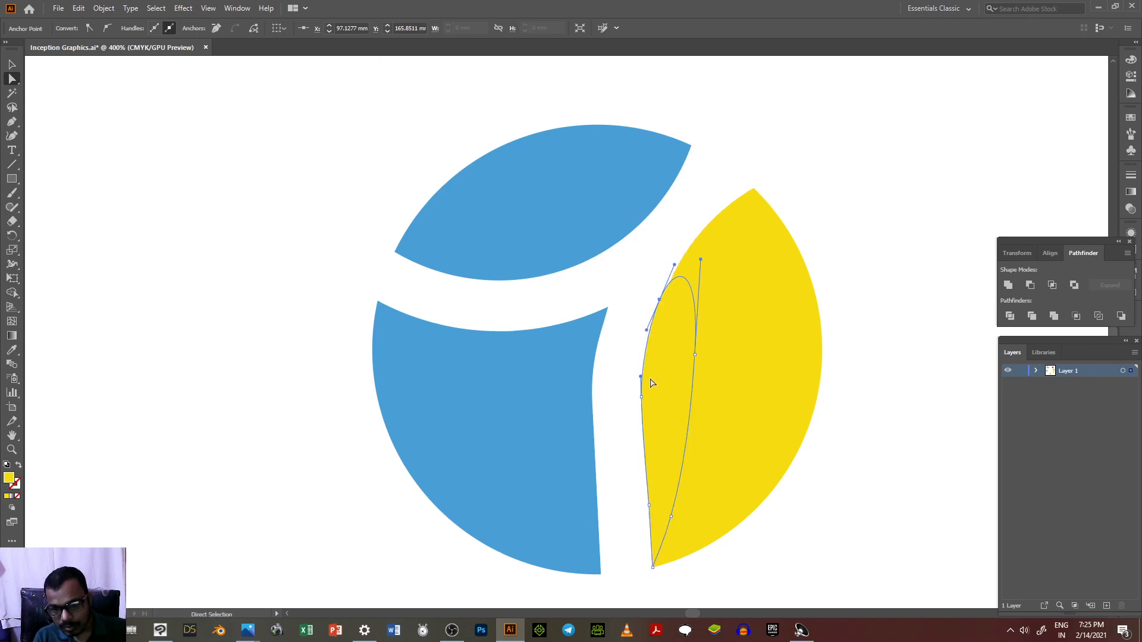
# Shift the yellow bend anchor to X 95.0793 mm, Y 177.9366 mm, and slide the anchor below it closer to the bottom tip.
pyautogui.scroll(-2, 650, 383)
pyautogui.moveTo(641, 369); pyautogui.dragTo(641, 376)
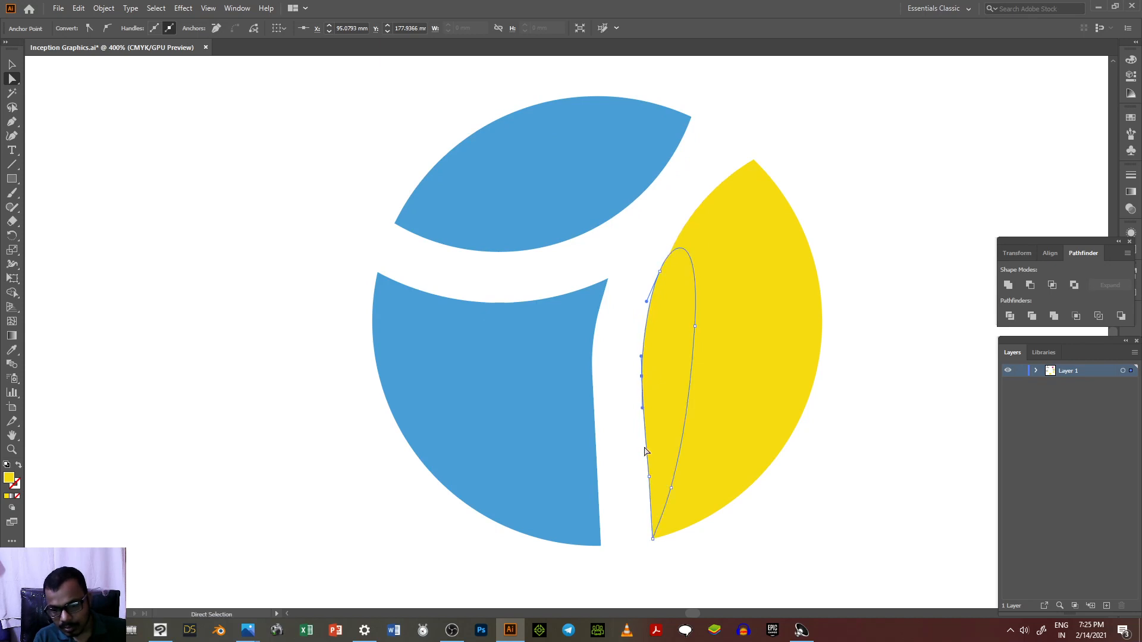
pyautogui.click(649, 479)
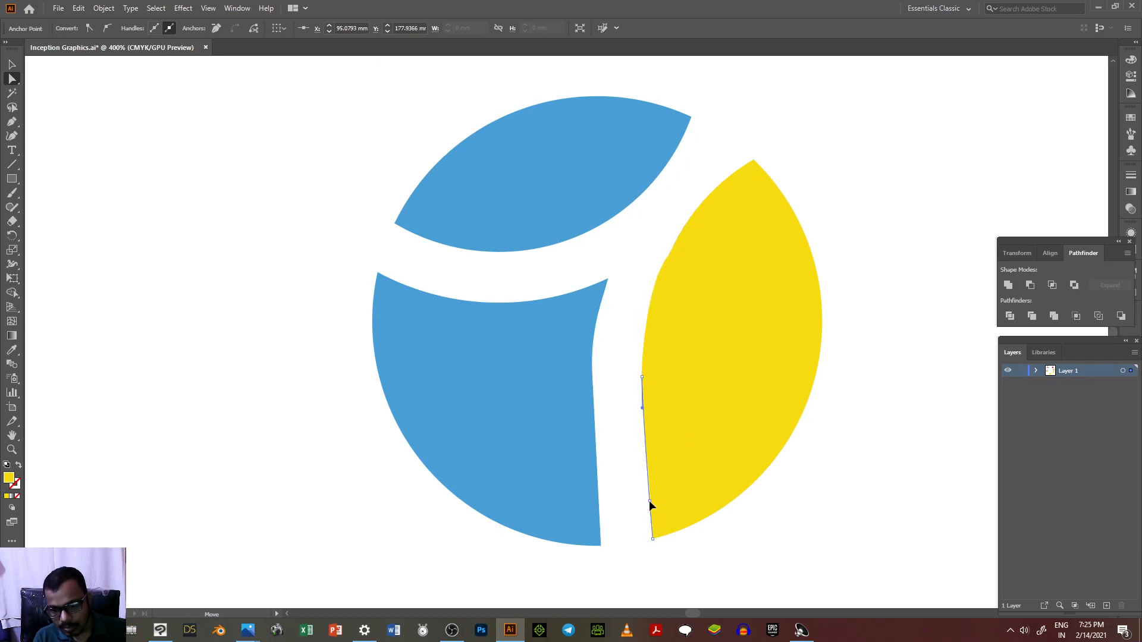
pyautogui.click(649, 502)
pyautogui.click(641, 376)
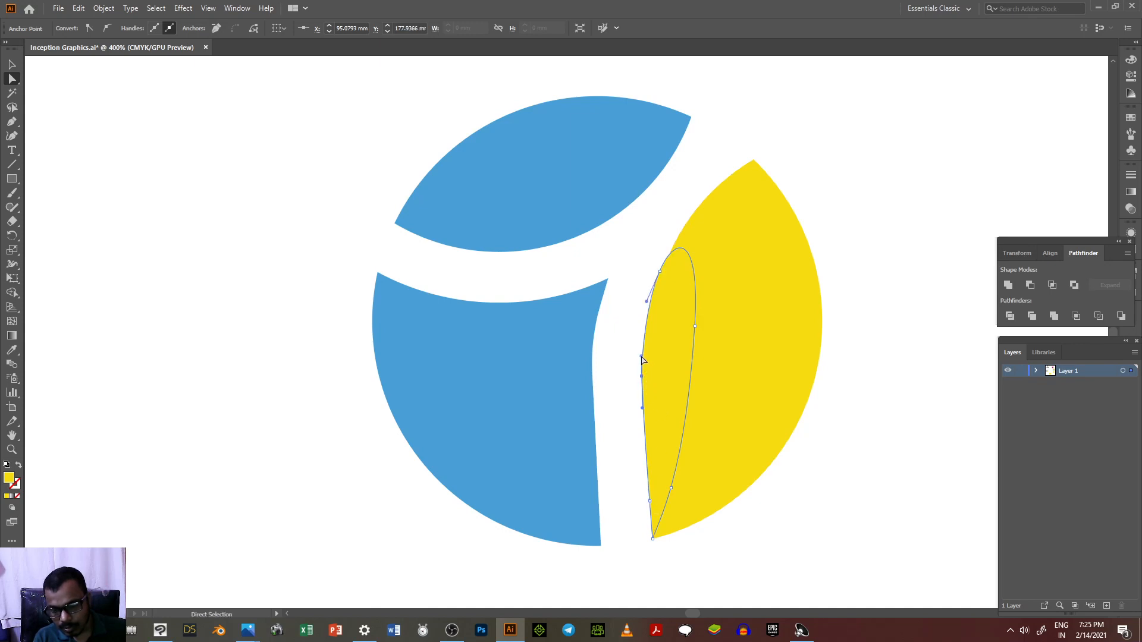
# Adjust the two direction handles shaping the upper curve of the lower blue segment's inner edge, and deselect the segment.
pyautogui.click(593, 355)
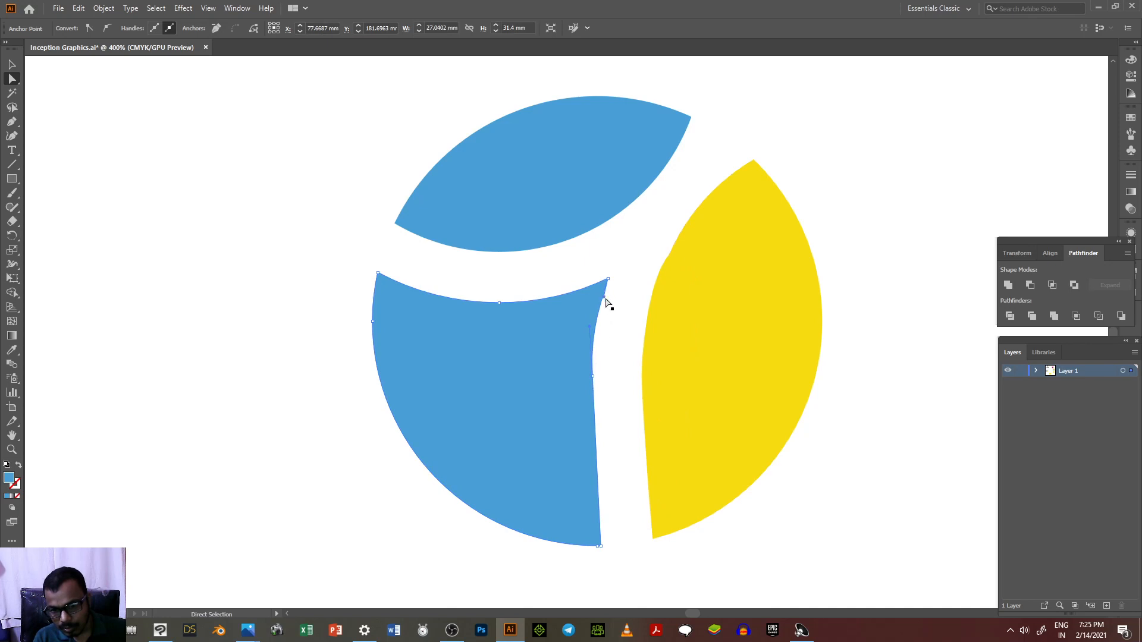
pyautogui.moveTo(589, 327); pyautogui.dragTo(588, 337)
pyautogui.moveTo(604, 300); pyautogui.dragTo(599, 310)
pyautogui.click(11, 67)
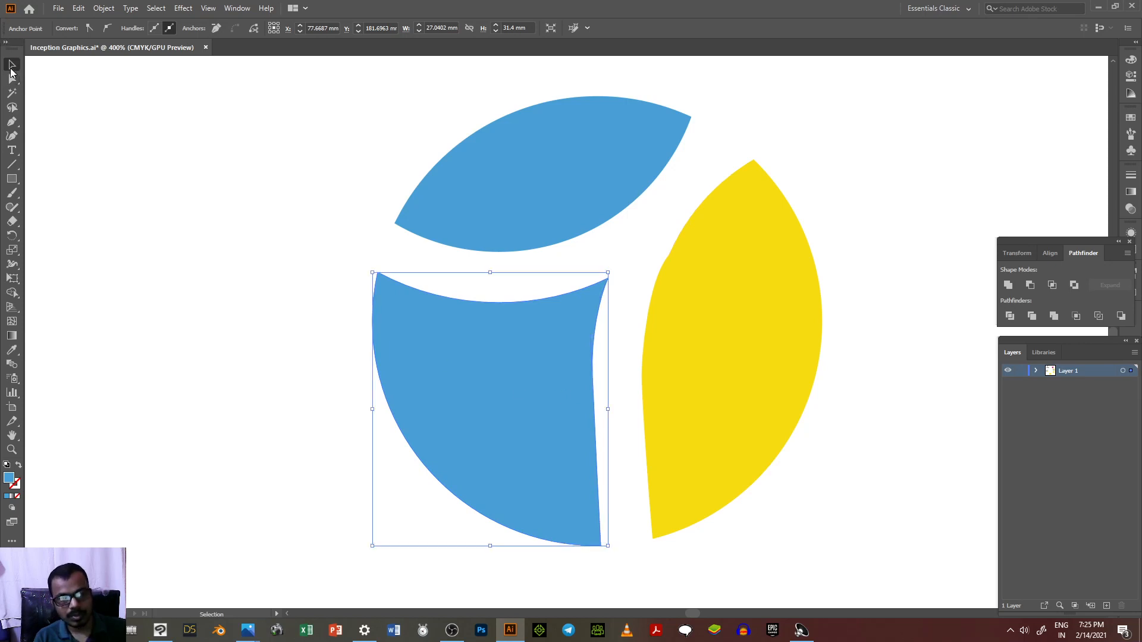
pyautogui.click(195, 237)
# Nudge the lower blue segment's upper inner corner point down and inward, to X 90.8361 mm, Y 167.0516 mm.
pyautogui.scroll(-6, 195, 237)
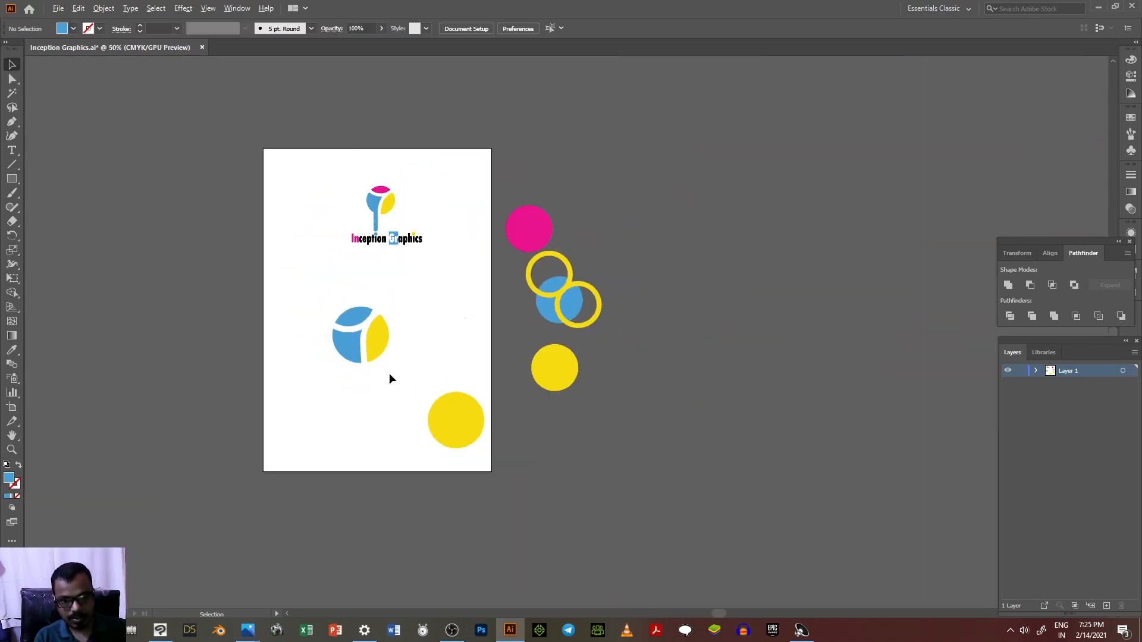
pyautogui.scroll(3, 350, 273)
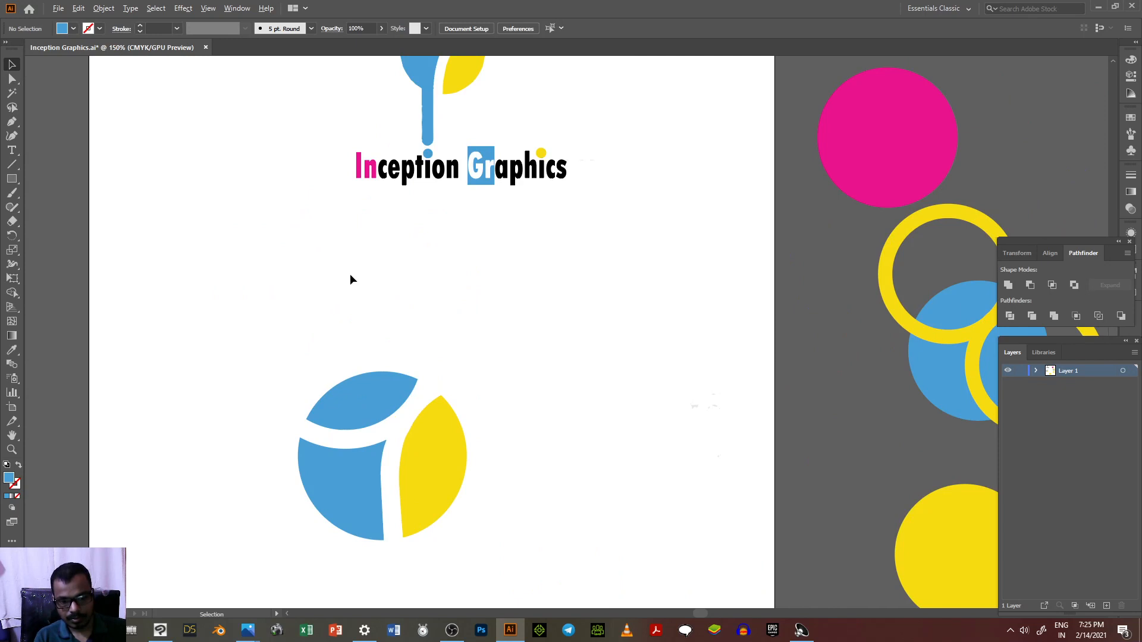
pyautogui.scroll(4, 378, 476)
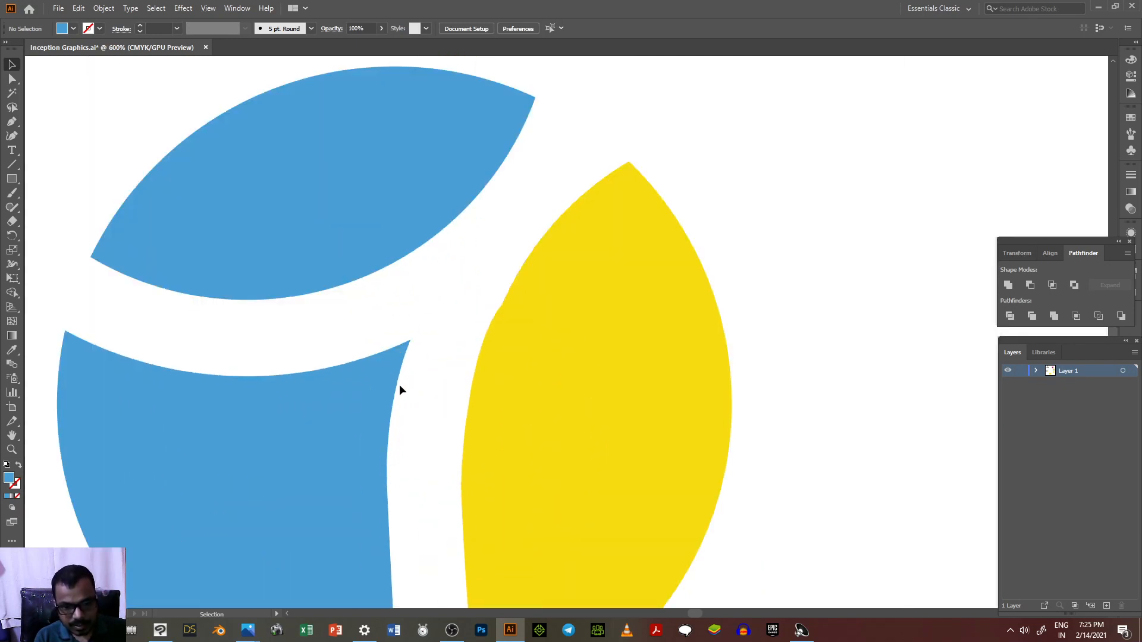
pyautogui.click(412, 343)
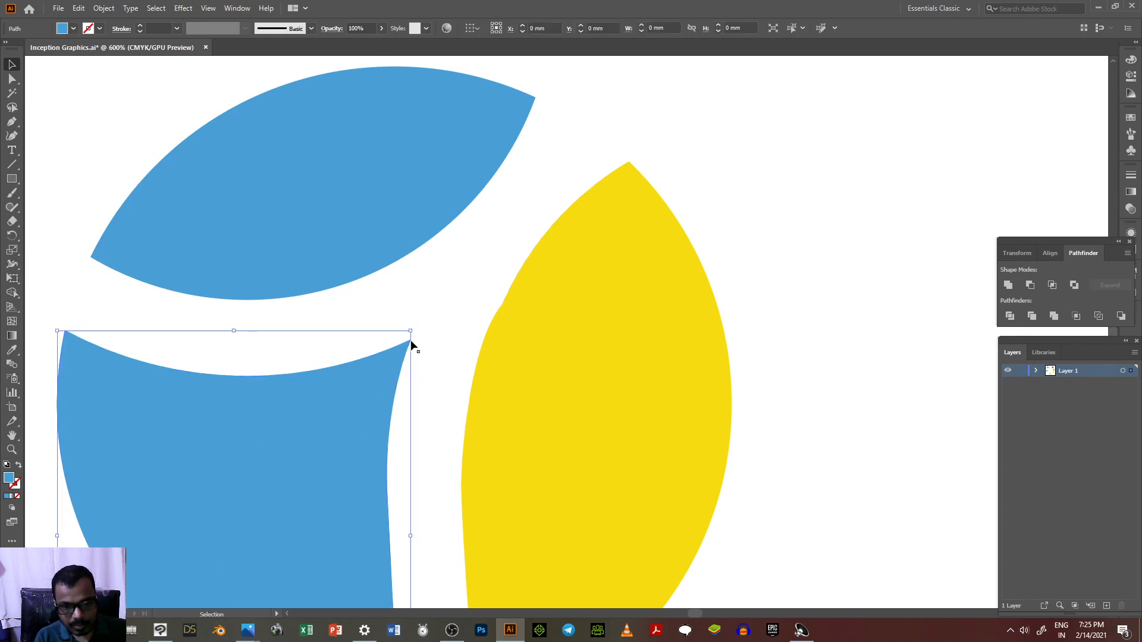
pyautogui.click(13, 80)
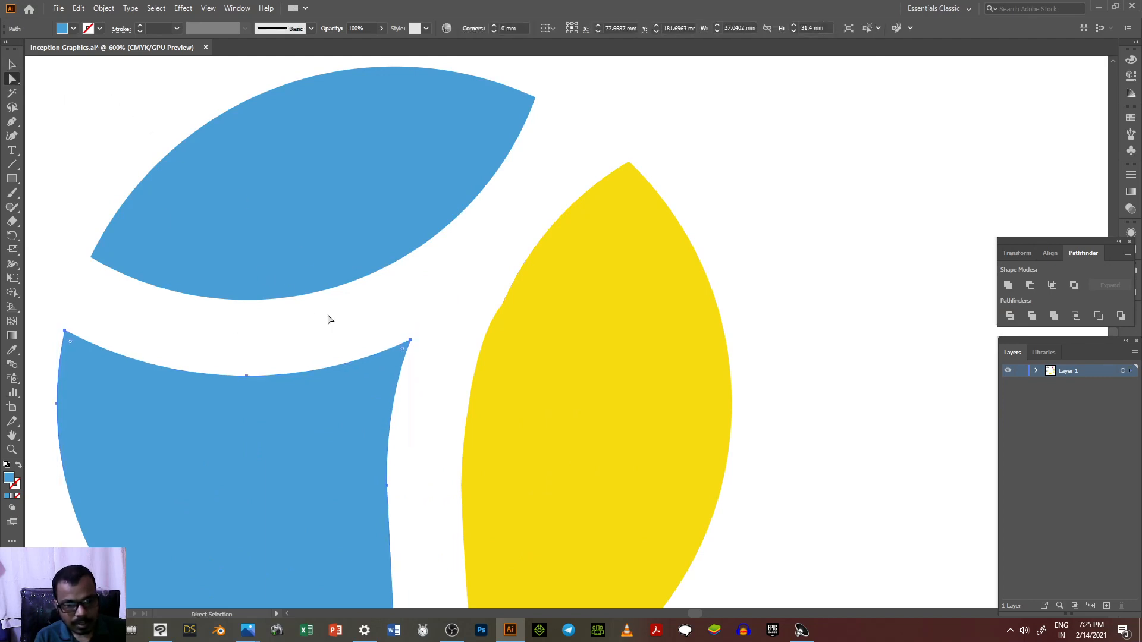
pyautogui.click(411, 341)
pyautogui.press('Down')
pyautogui.press('Left')
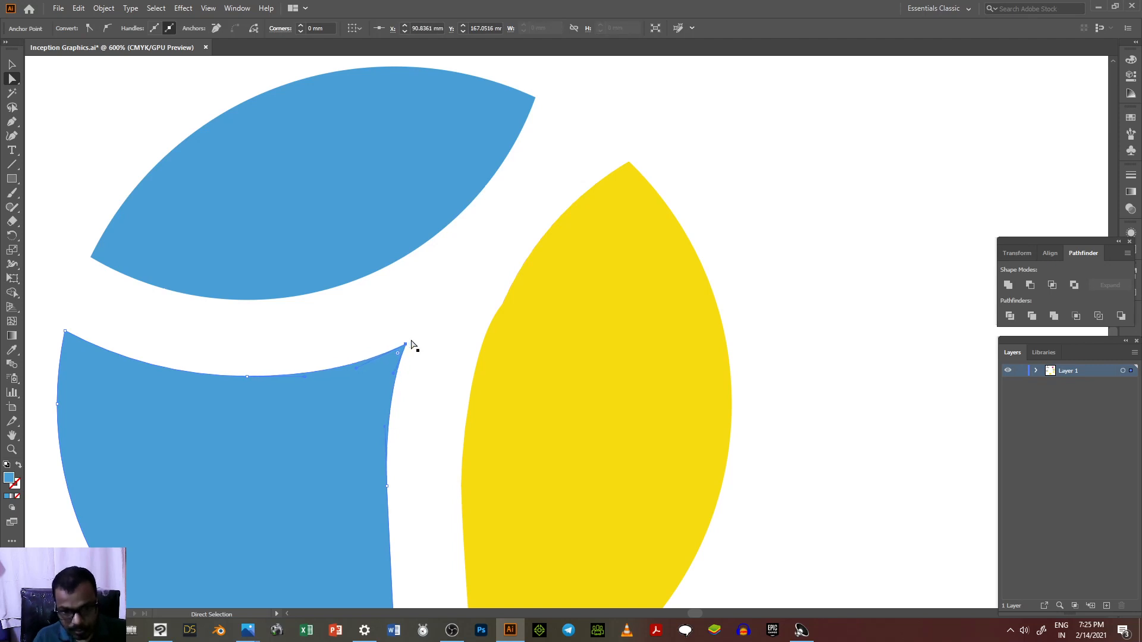
# Lengthen the upper direction handle of the narrow yellow path's top edge anchor to blend it into the segment's arc, and deselect the path.
pyautogui.click(500, 309)
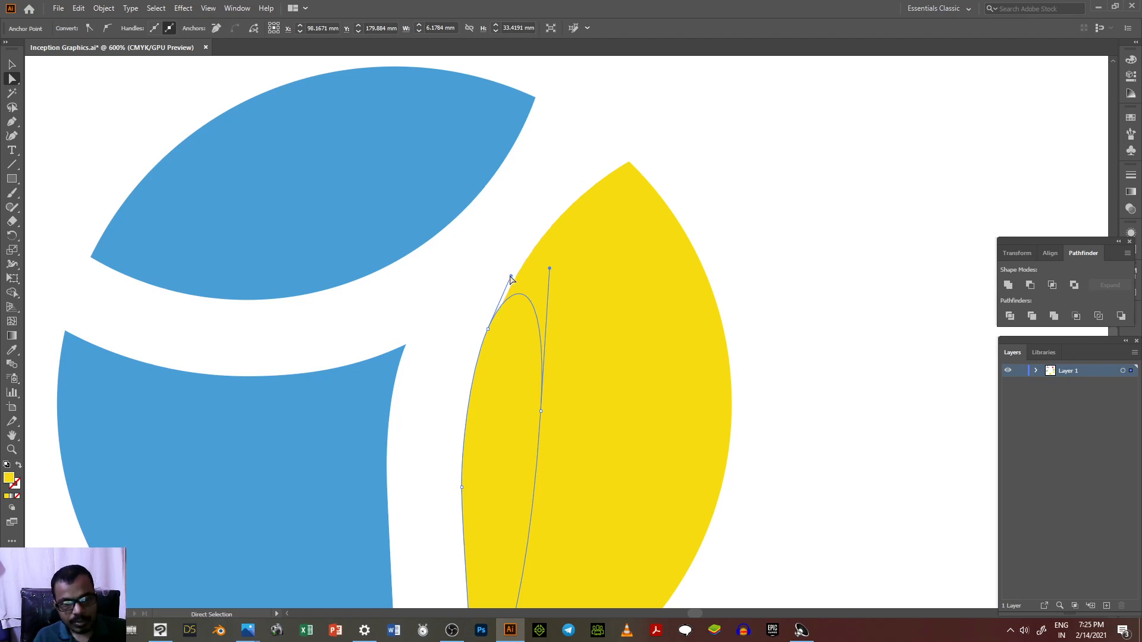
pyautogui.moveTo(512, 278); pyautogui.dragTo(578, 148)
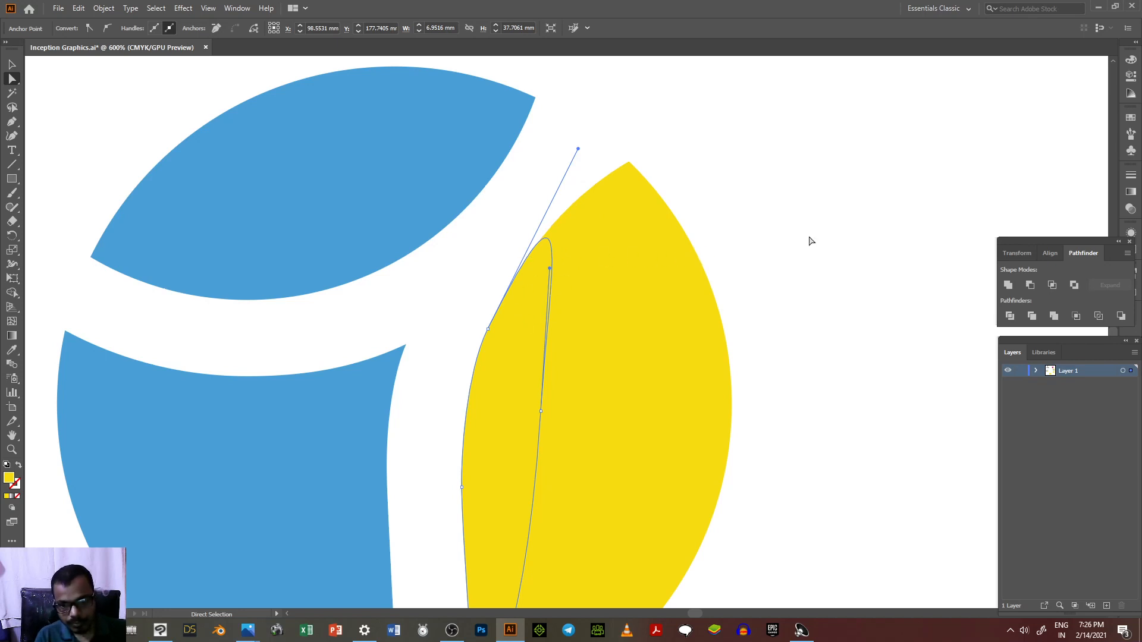
pyautogui.click(767, 241)
# Examine the reshaped blue and yellow inner edges up close and compare the whole mark with the original logo.
pyautogui.scroll(-3, 724, 245)
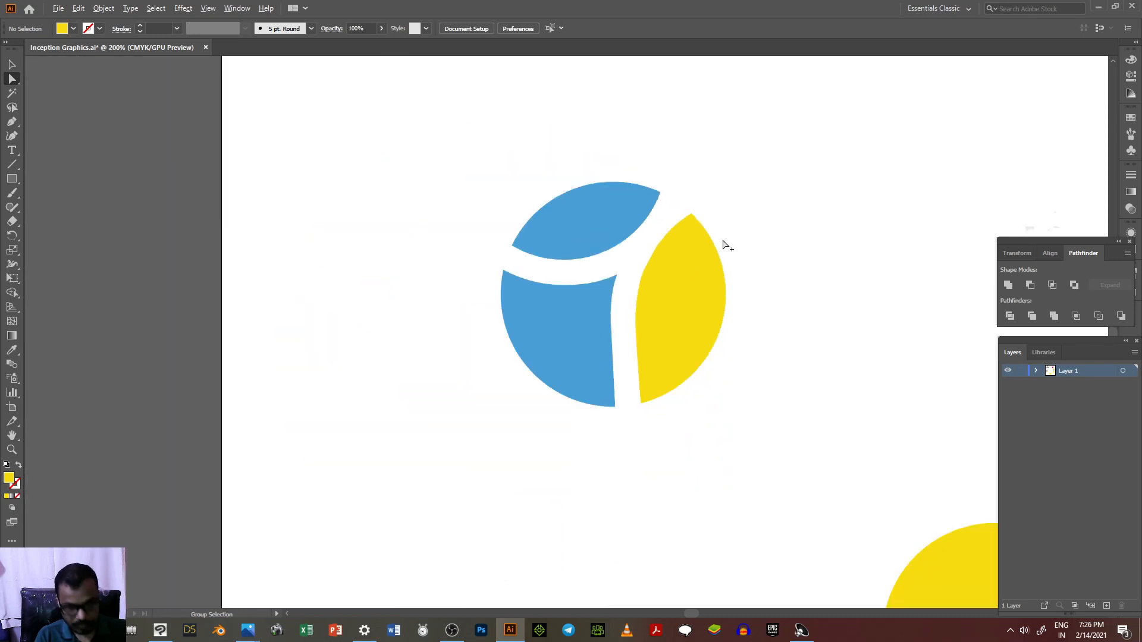
pyautogui.scroll(-3, 356, 548)
pyautogui.scroll(4, 474, 535)
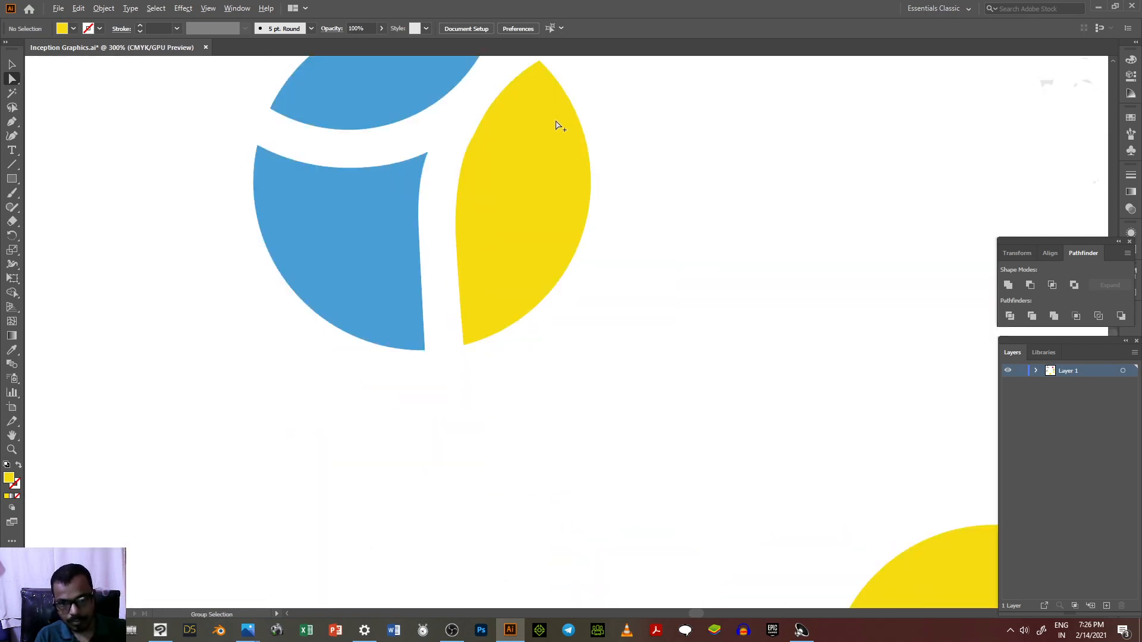
pyautogui.scroll(-2, 541, 309)
pyautogui.scroll(4, 535, 196)
pyautogui.scroll(2, 517, 544)
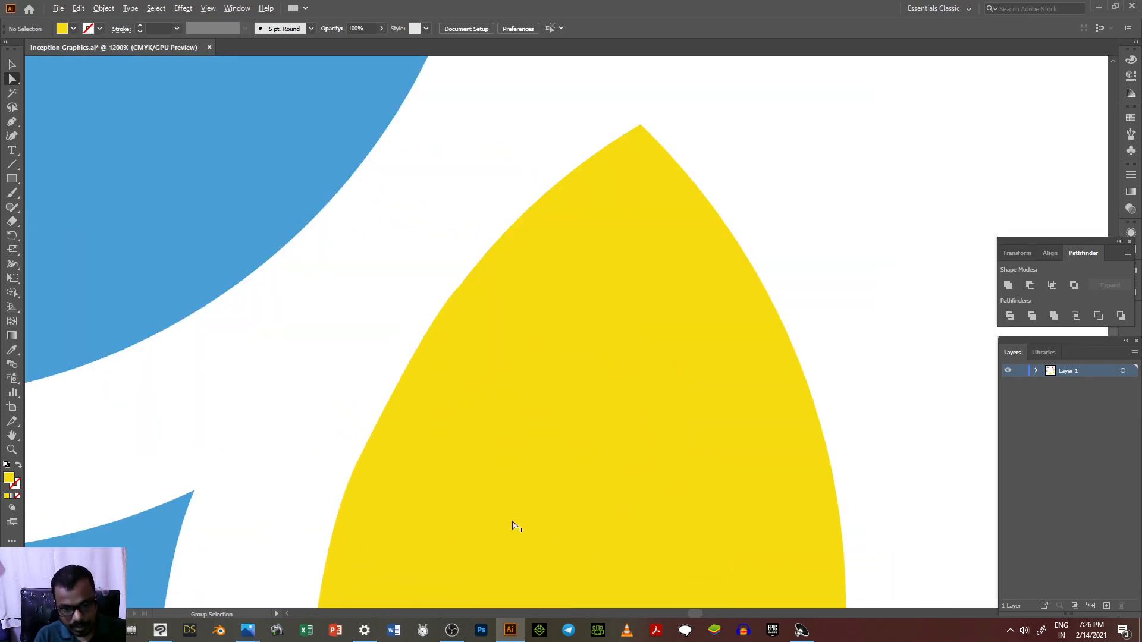
pyautogui.scroll(-5, 482, 331)
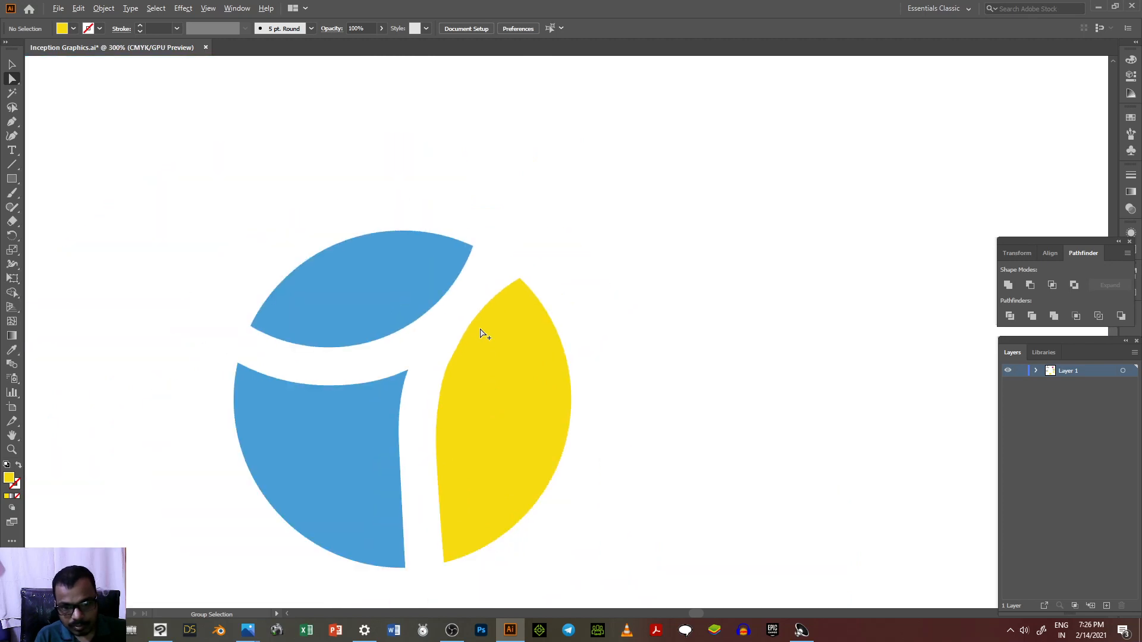
pyautogui.scroll(-1, 485, 334)
pyautogui.scroll(-2, 487, 425)
pyautogui.scroll(2, 523, 372)
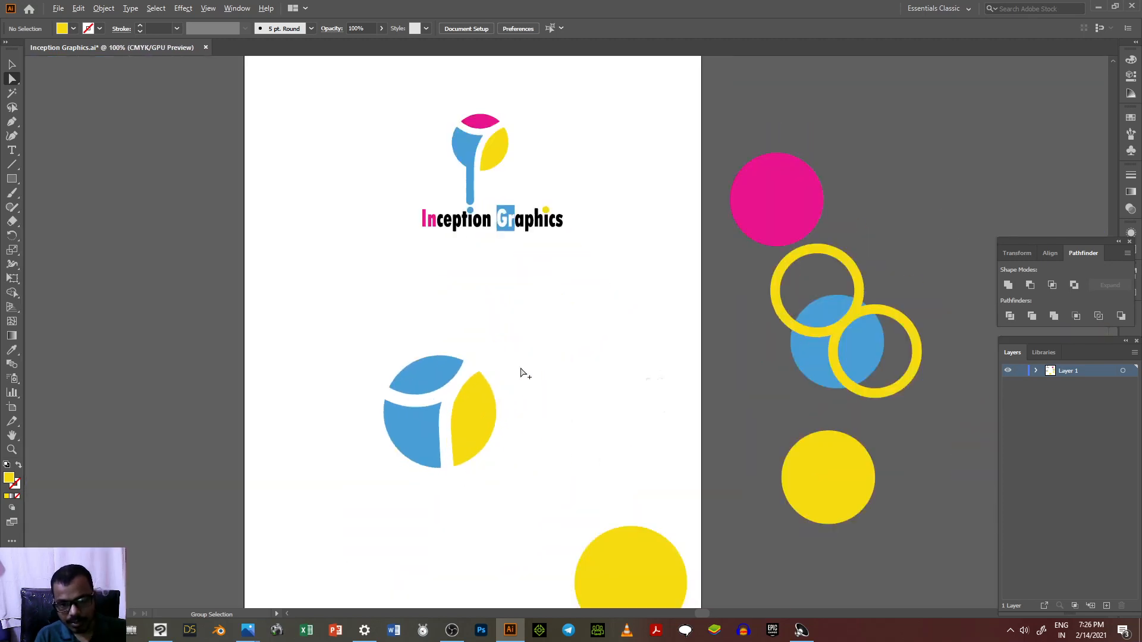
pyautogui.scroll(-1, 526, 373)
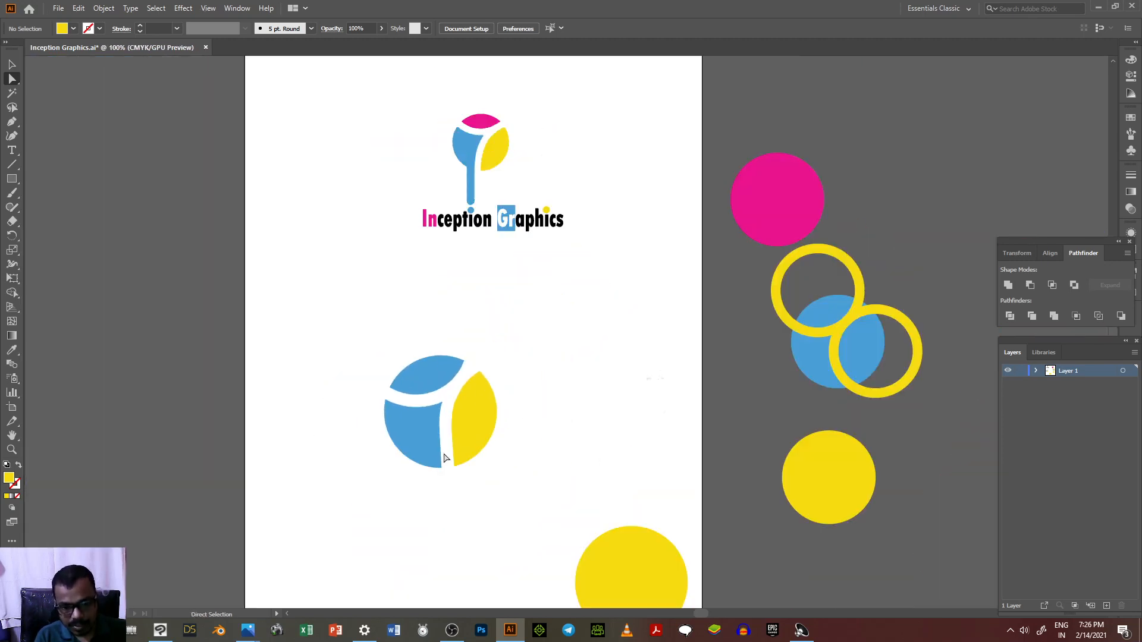
pyautogui.scroll(6, 449, 455)
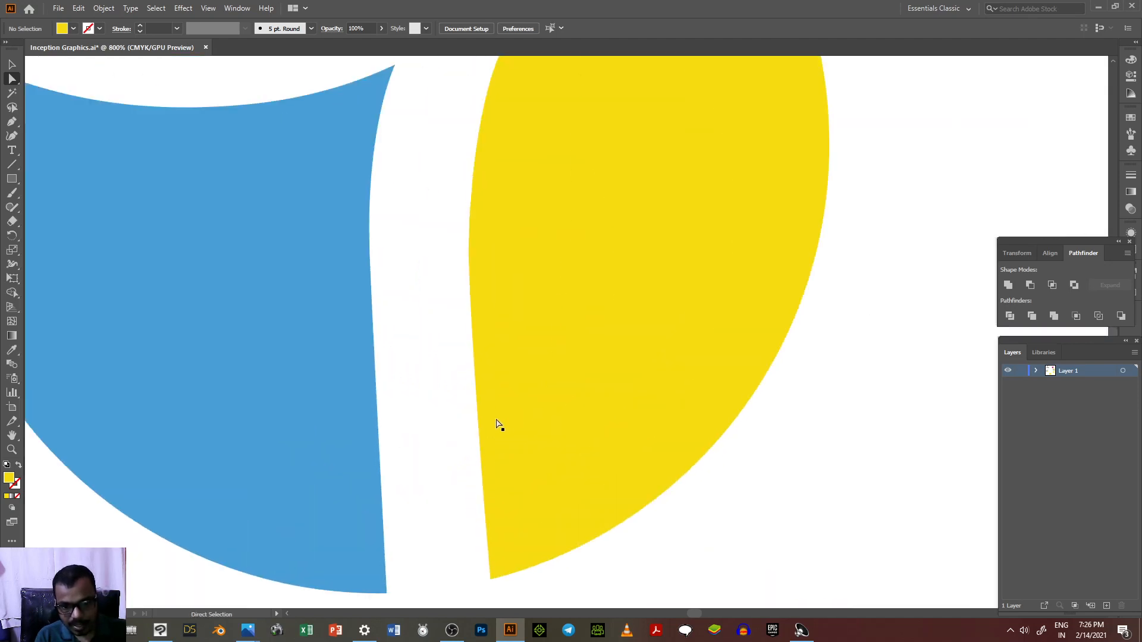
# Nudge the narrow yellow path's middle inner-edge anchor outward to X 94.7265 mm and lengthen its lower direction handle.
pyautogui.click(493, 421)
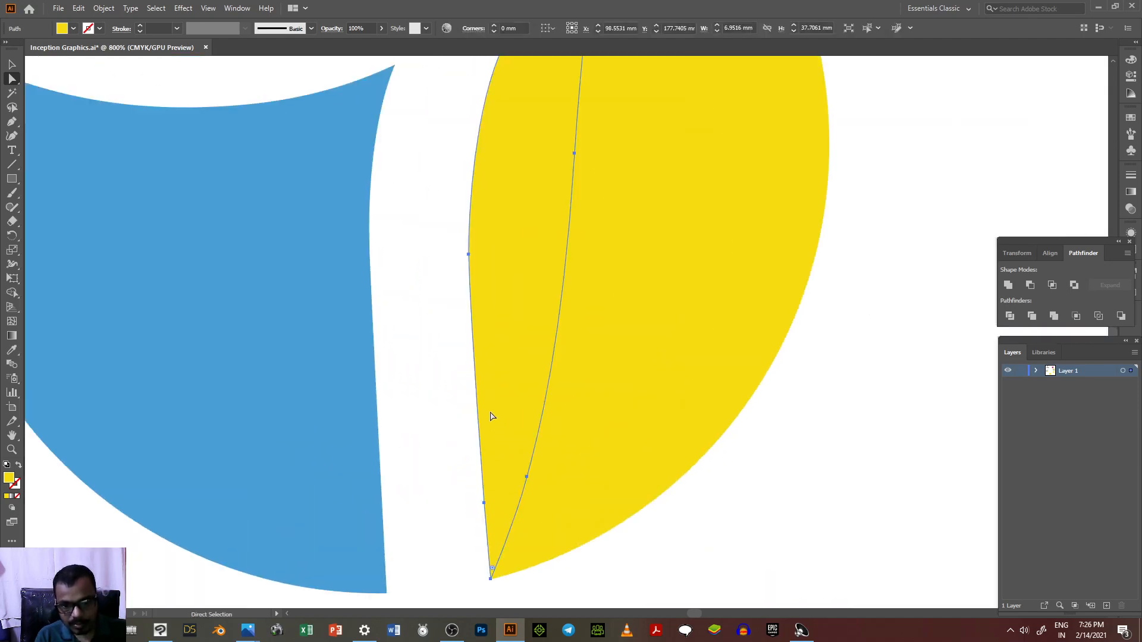
pyautogui.click(469, 254)
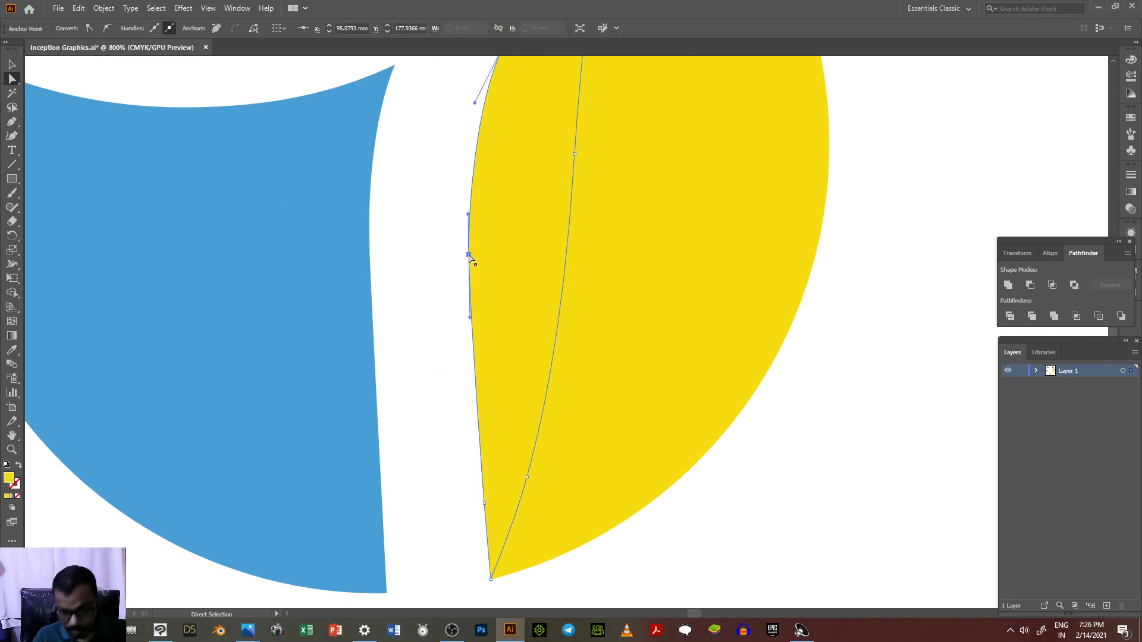
pyautogui.press('Left')
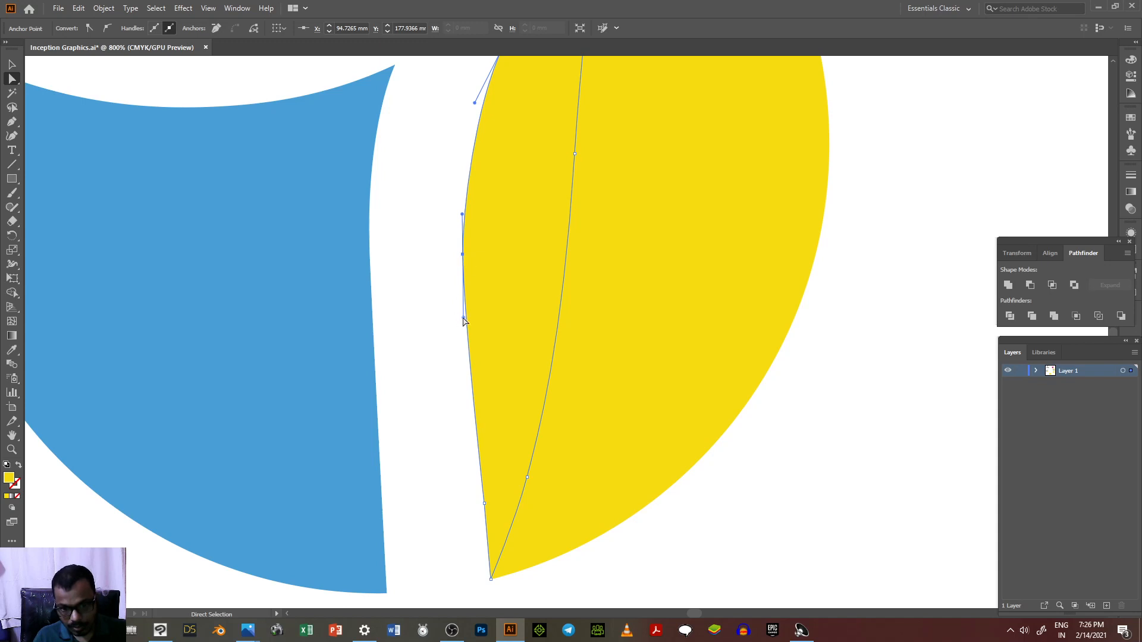
pyautogui.moveTo(463, 318); pyautogui.dragTo(465, 358)
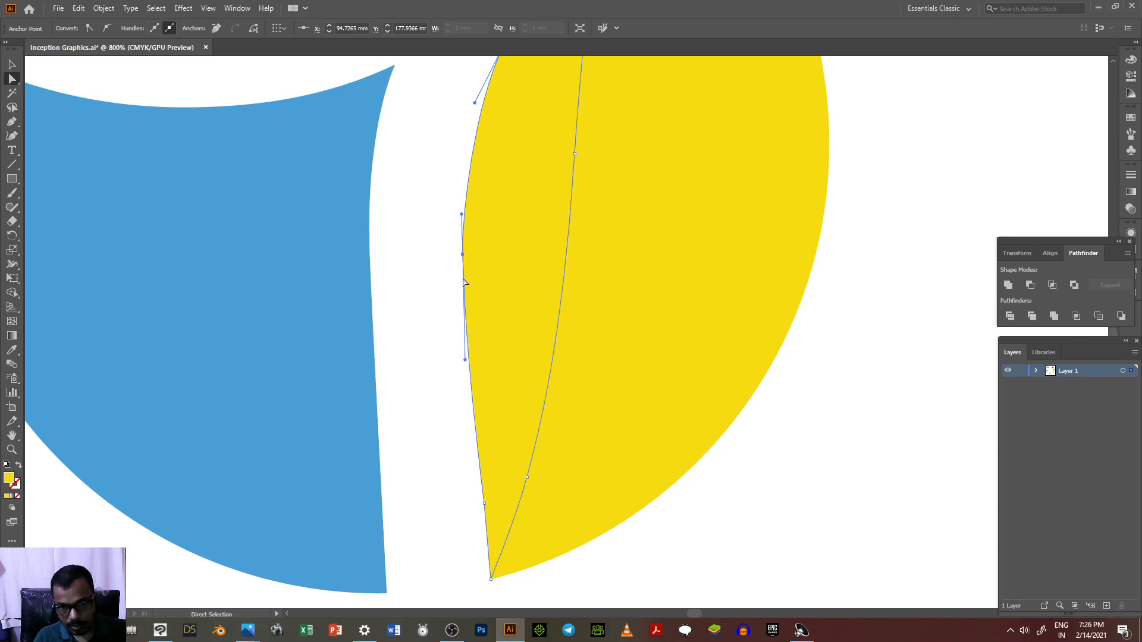
pyautogui.click(463, 257)
pyautogui.click(462, 255)
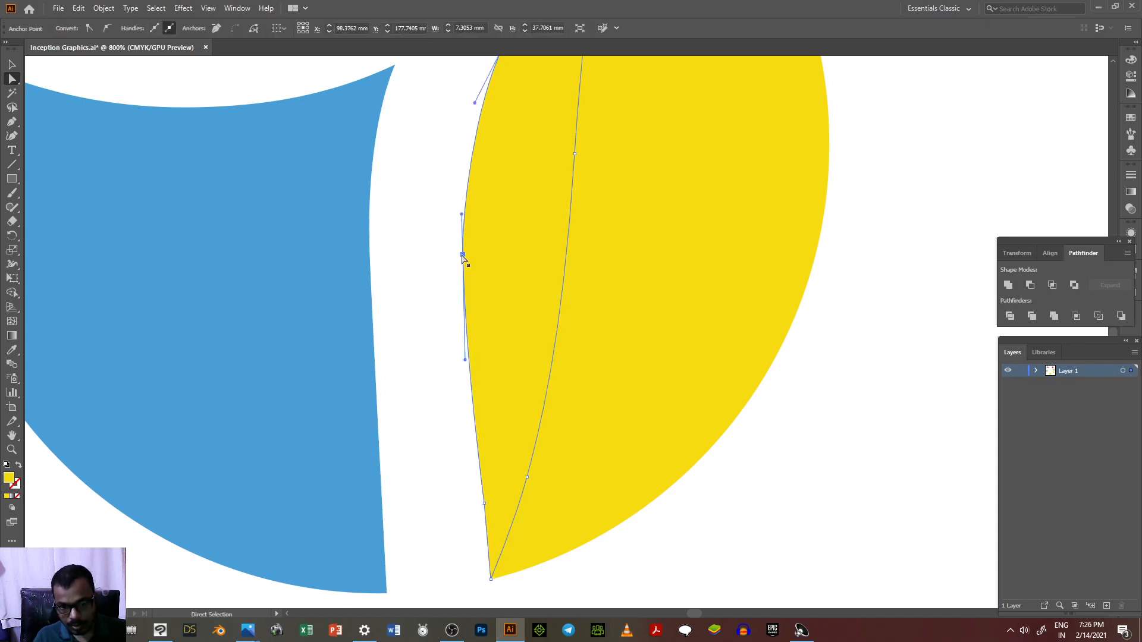
# Move the lower blue segment's middle inner-edge anchor inward to X 88.6777 mm, lengthen its lower direction handle, and deselect the segment.
pyautogui.click(357, 276)
pyautogui.click(369, 256)
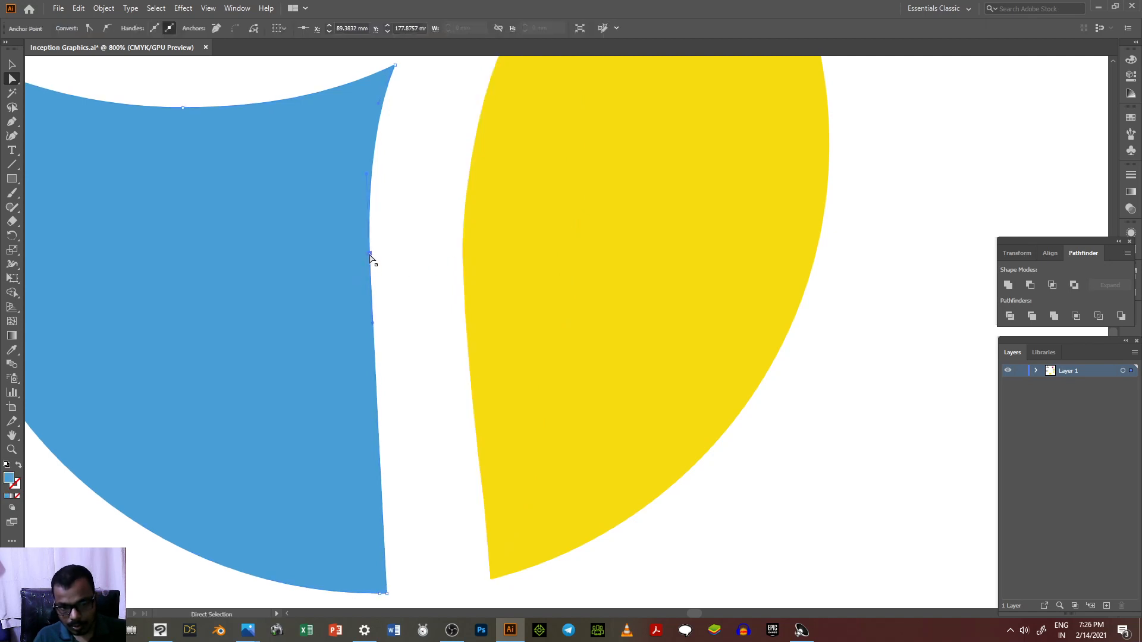
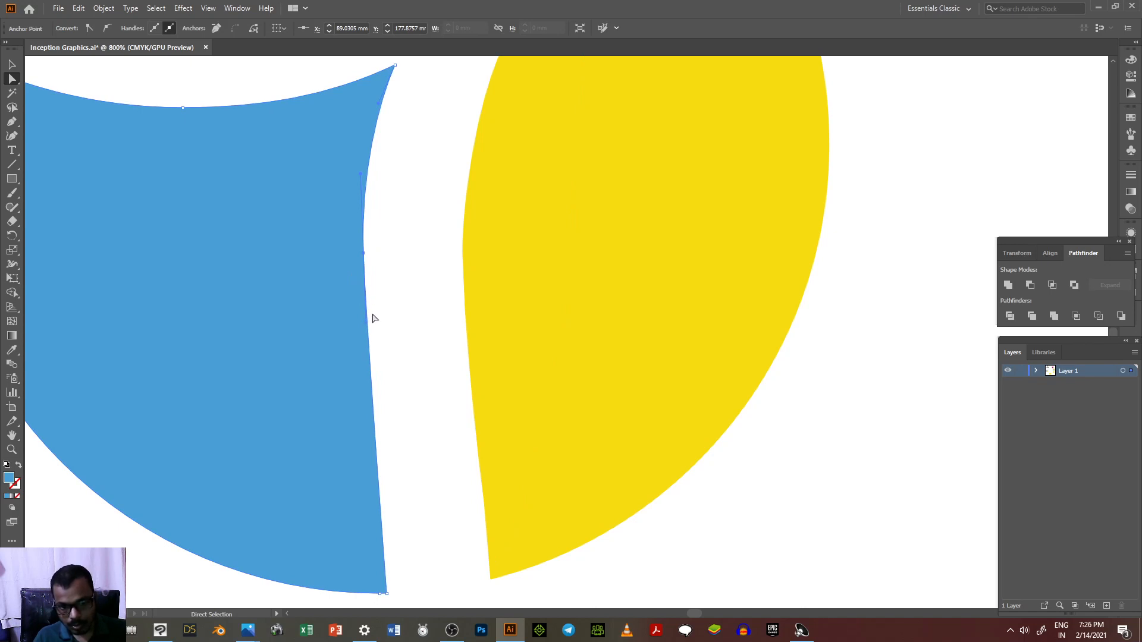
pyautogui.moveTo(368, 321); pyautogui.dragTo(364, 350)
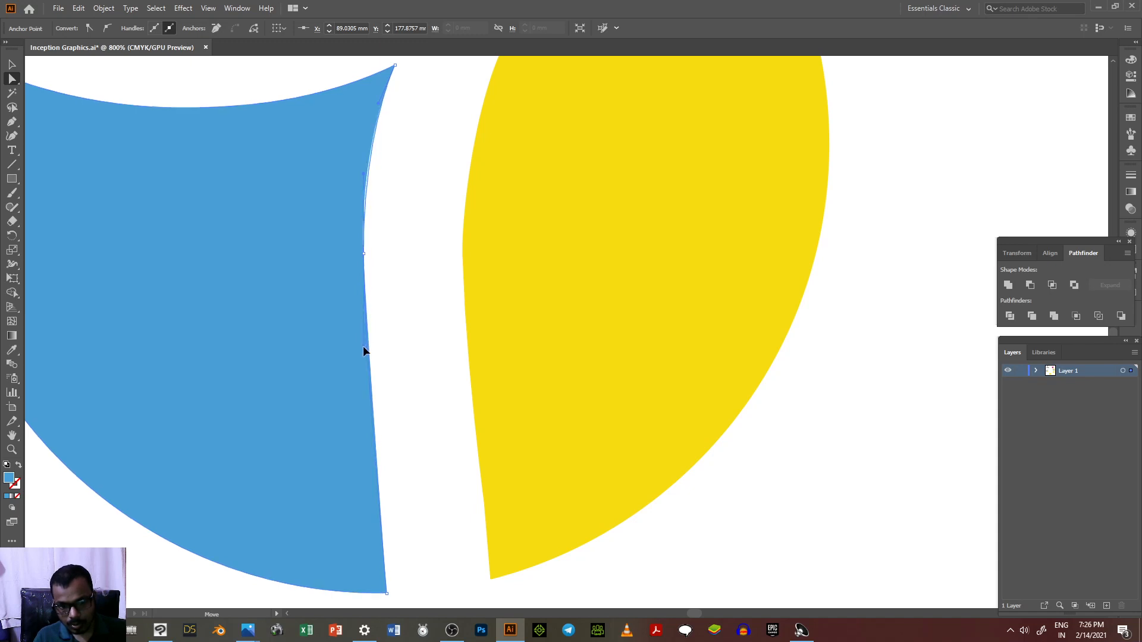
pyautogui.press('Left')
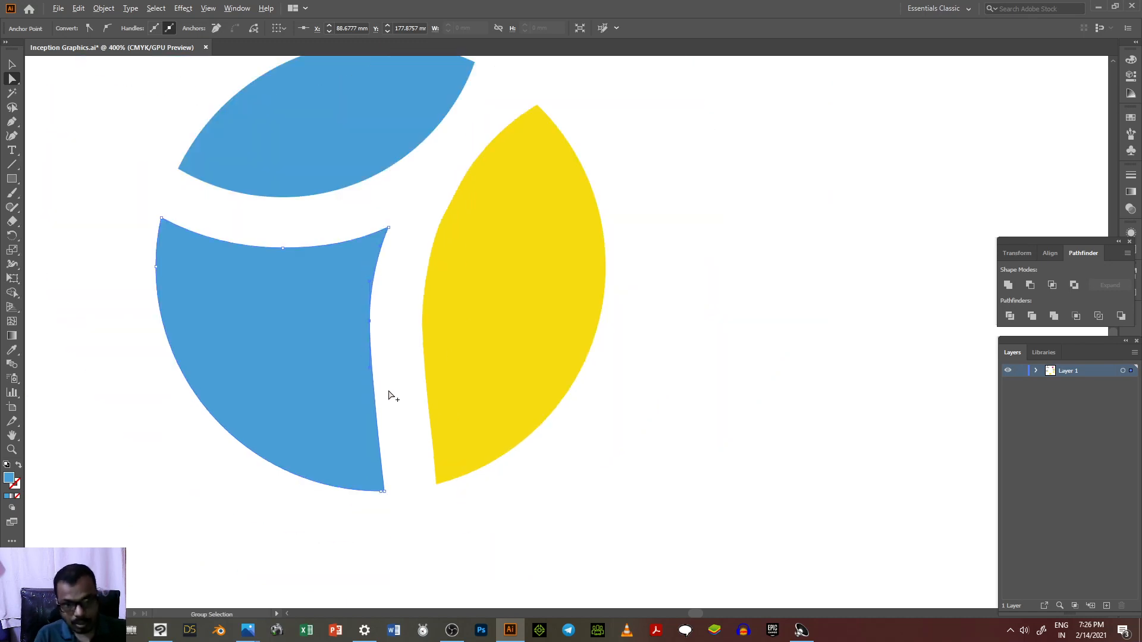
pyautogui.scroll(-3, 387, 393)
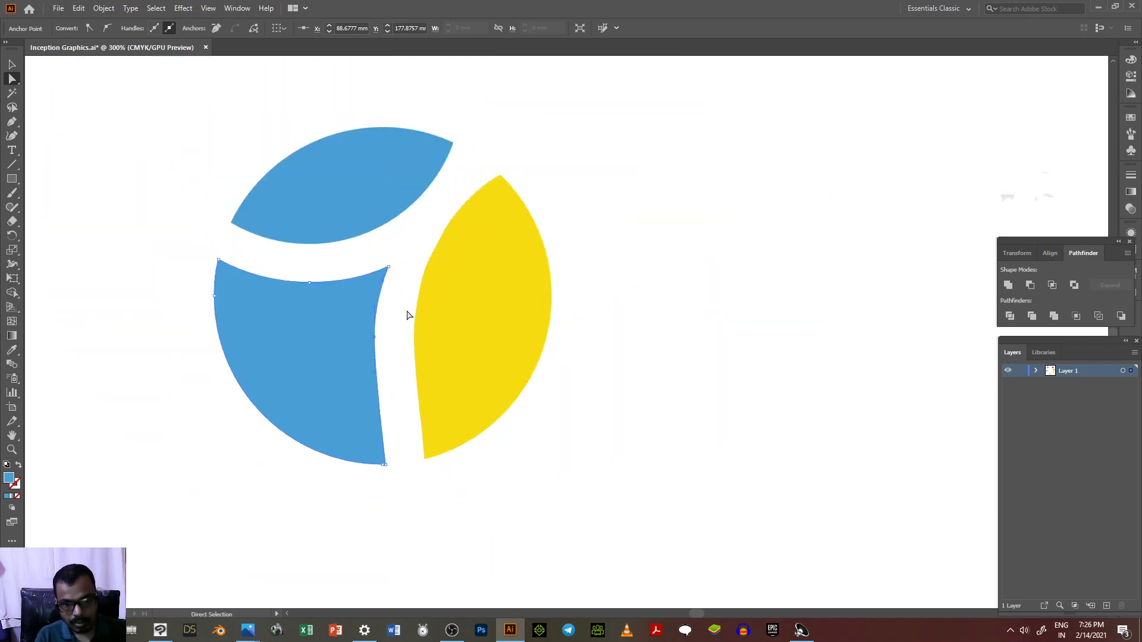
pyautogui.click(635, 360)
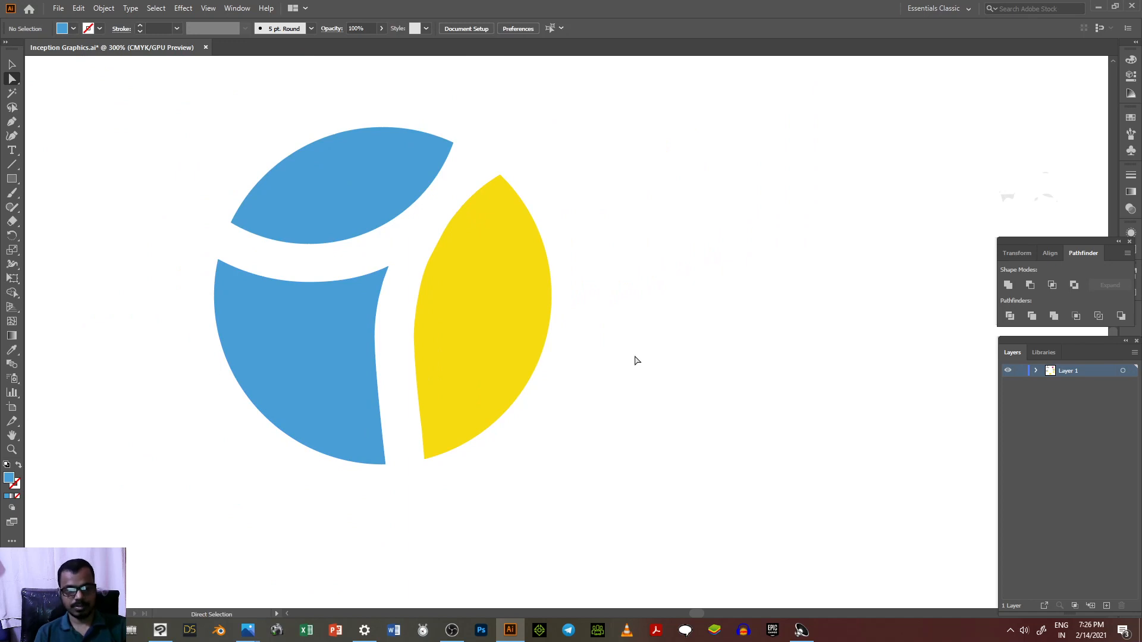
# Compare the reshaped mark with the original logo on the artboard and examine its lower inner edges up close.
pyautogui.scroll(-6, 635, 360)
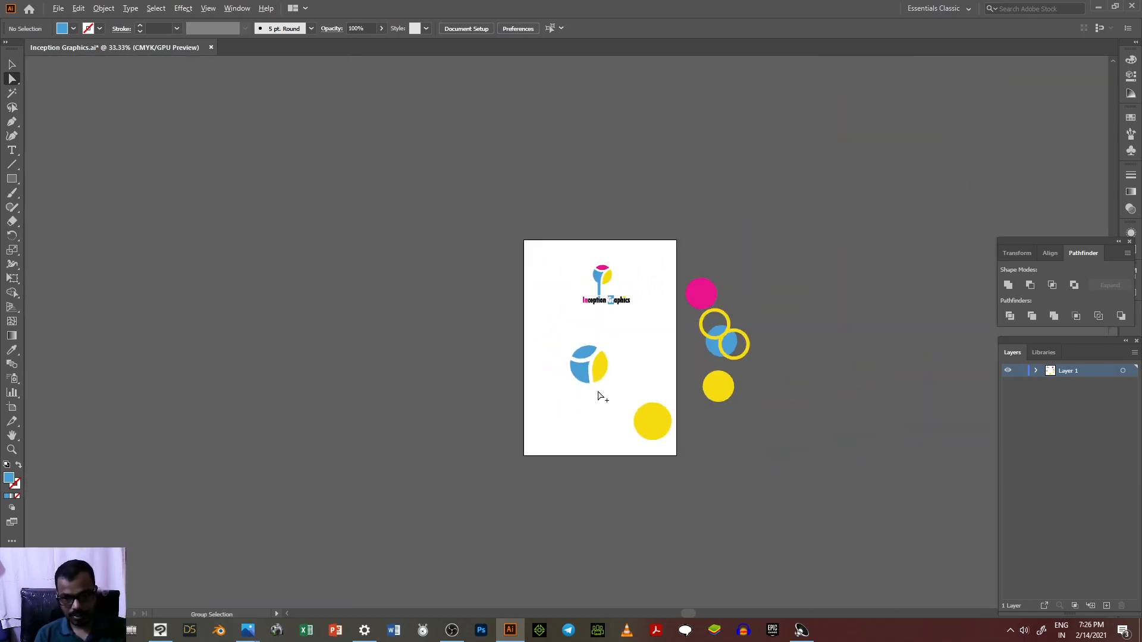
pyautogui.scroll(1, 719, 278)
pyautogui.scroll(3, 721, 277)
pyautogui.scroll(-3, 714, 297)
pyautogui.scroll(1, 523, 482)
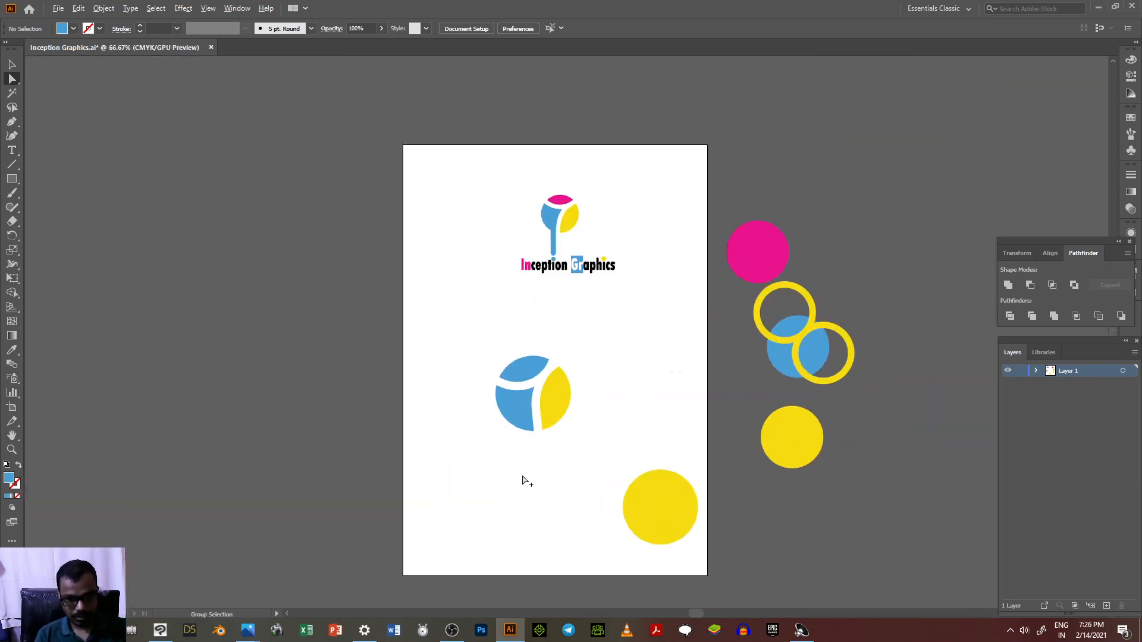
pyautogui.scroll(2, 527, 482)
pyautogui.scroll(4, 551, 351)
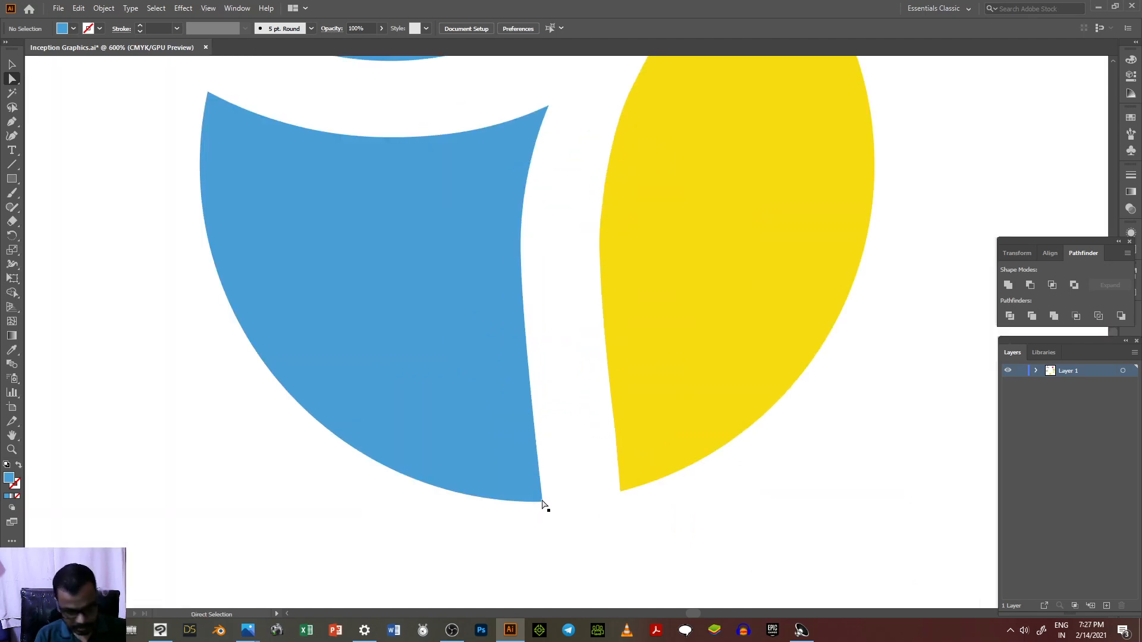
# Delete the extra anchor point at the lower blue segment's bottom inner corner with the Delete Anchor Point tool.
pyautogui.scroll(1, 541, 504)
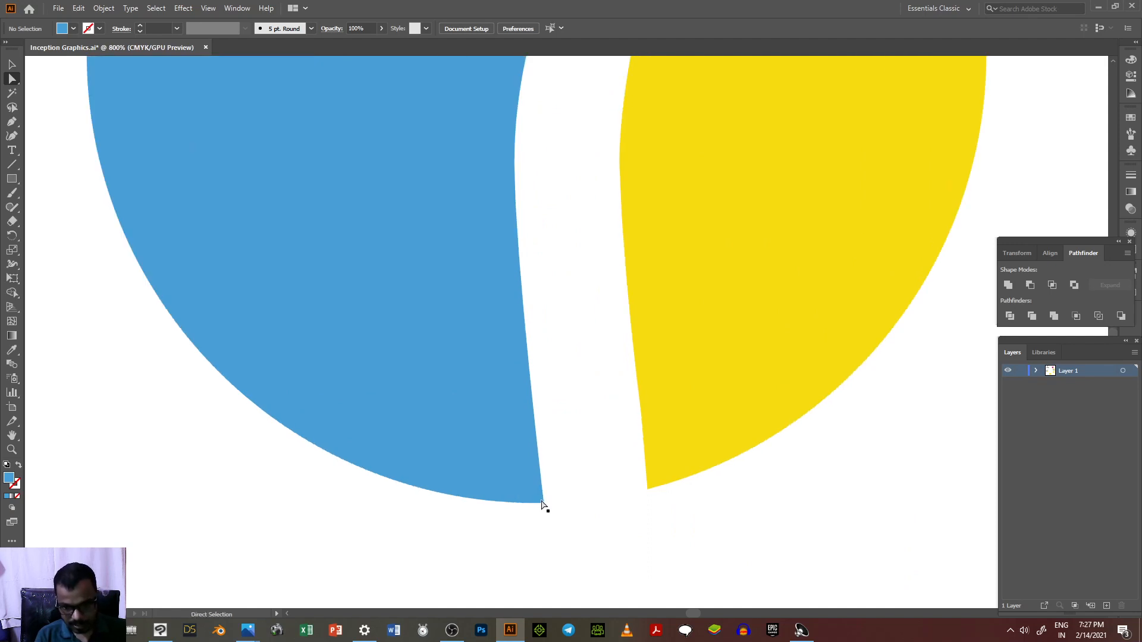
pyautogui.click(542, 503)
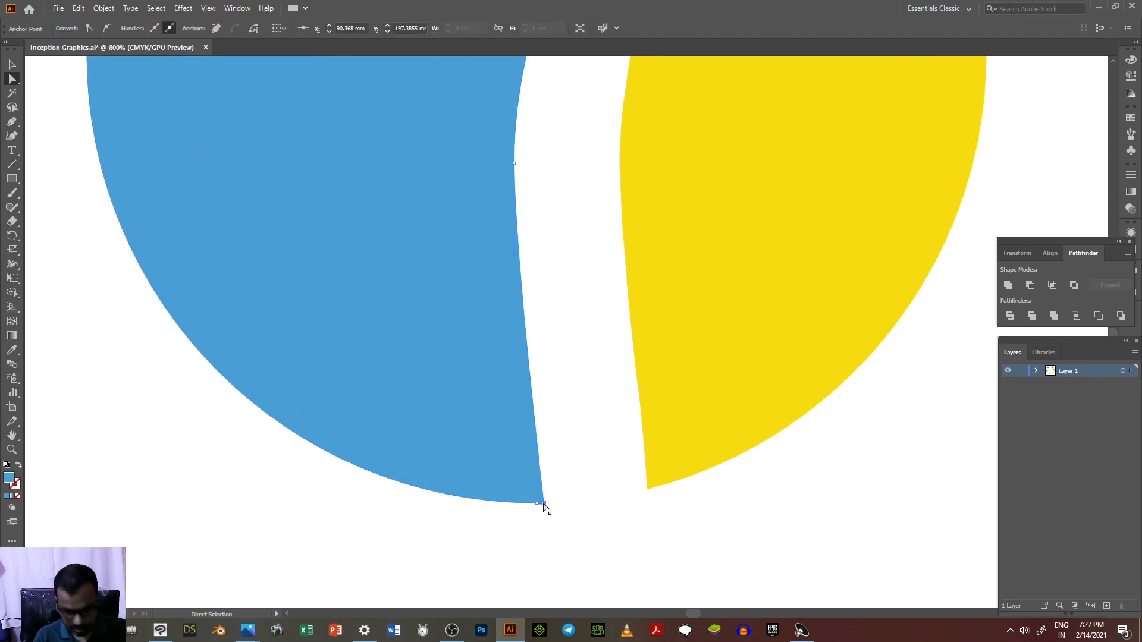
pyautogui.scroll(-3, 543, 506)
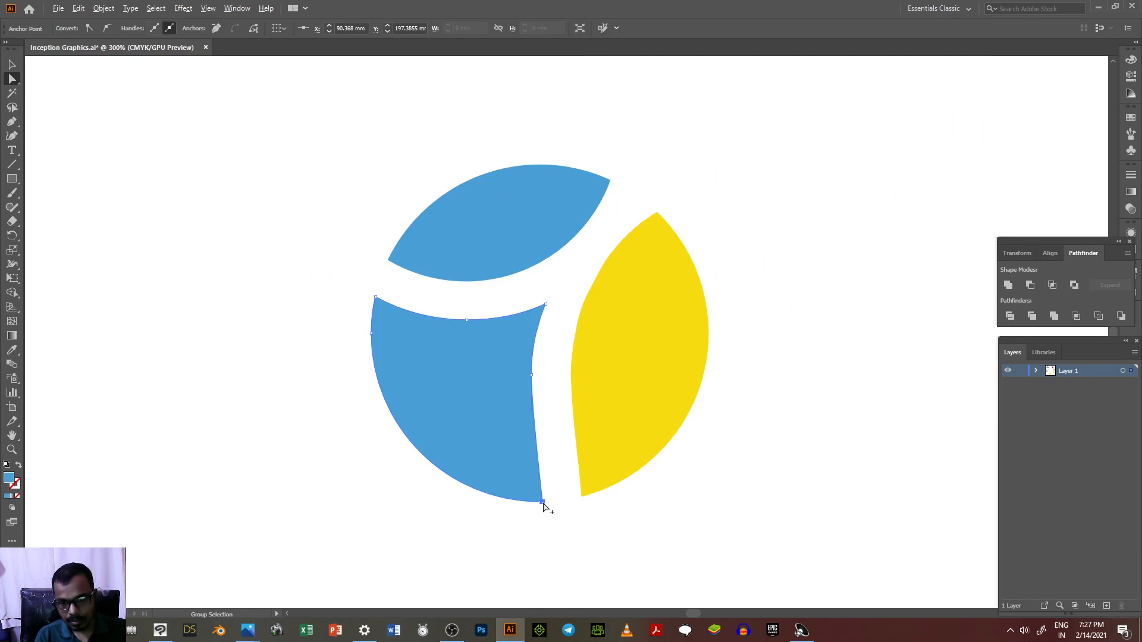
pyautogui.scroll(3, 544, 507)
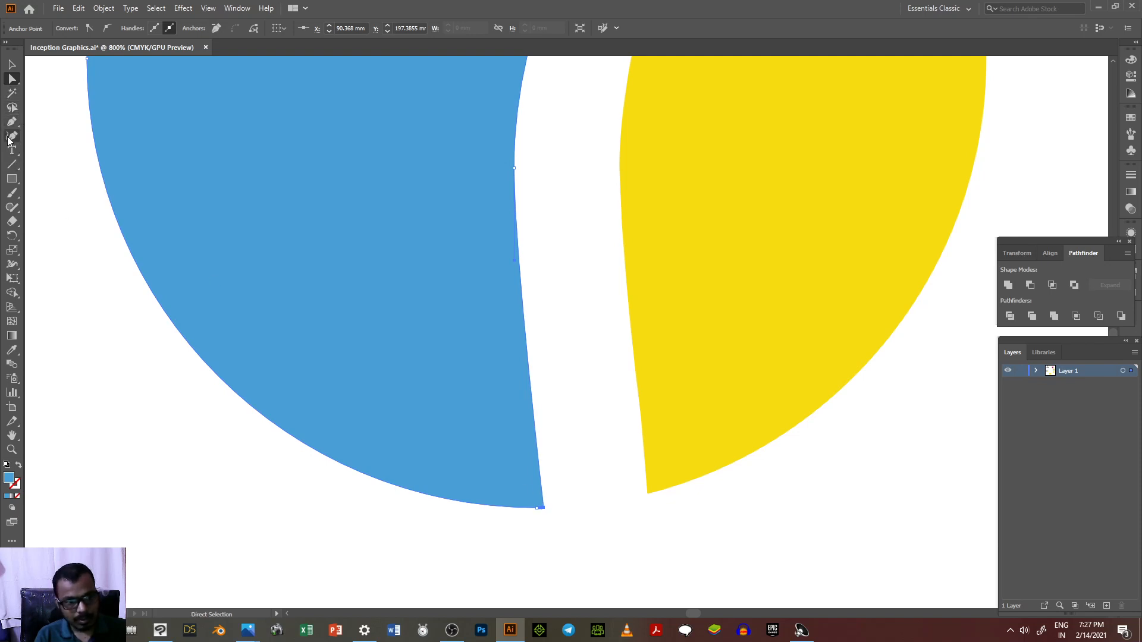
pyautogui.moveTo(10, 122); pyautogui.dragTo(60, 148)
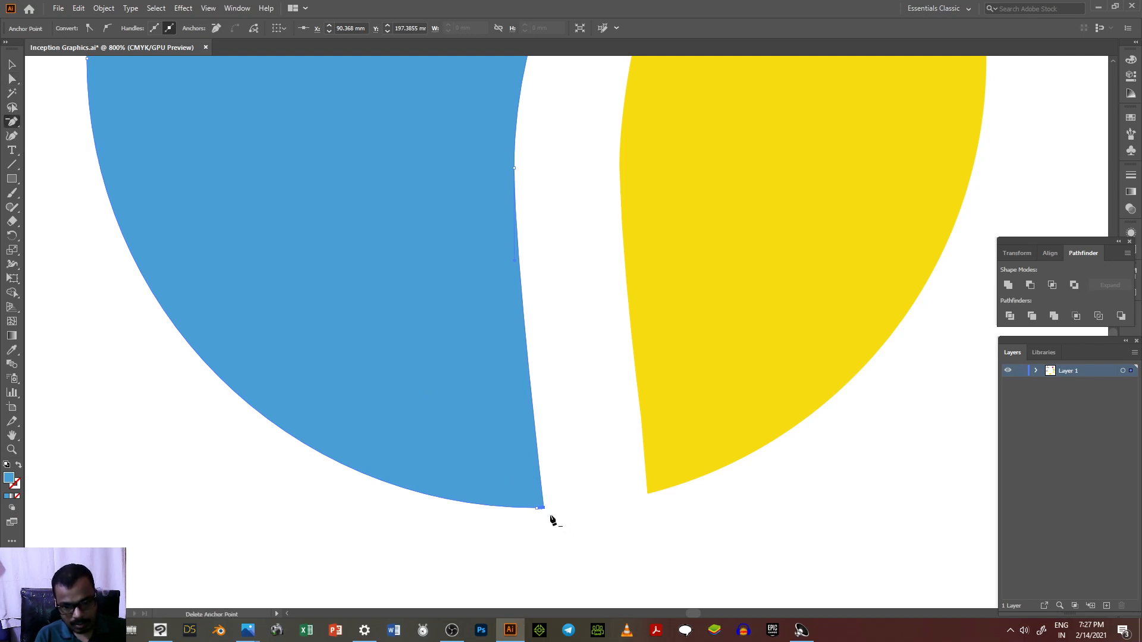
pyautogui.scroll(2, 543, 510)
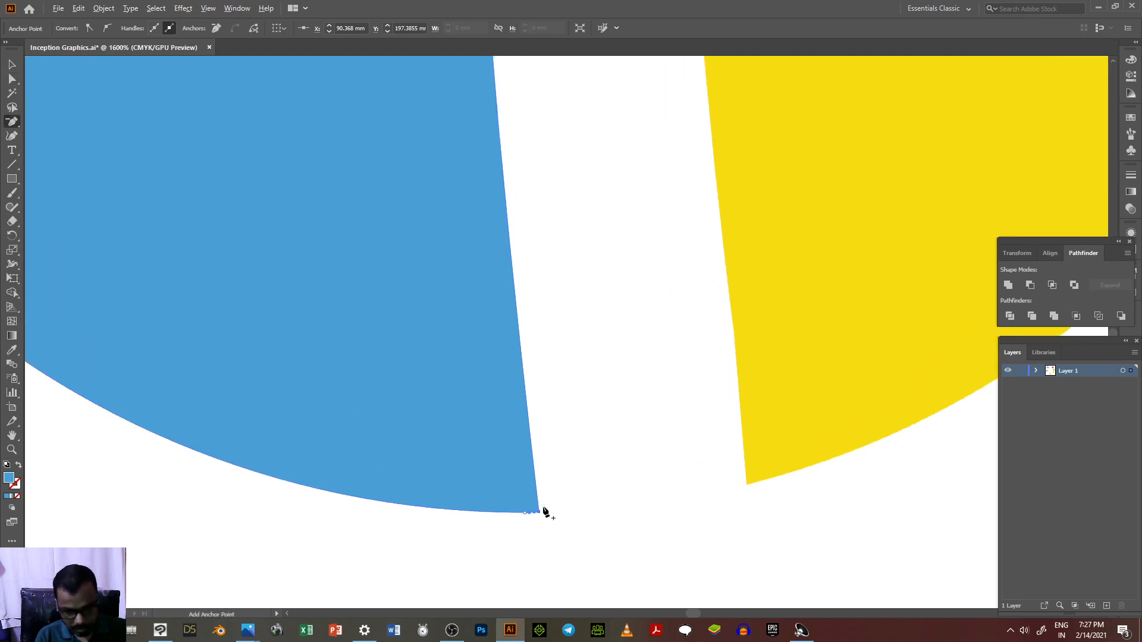
pyautogui.click(540, 515)
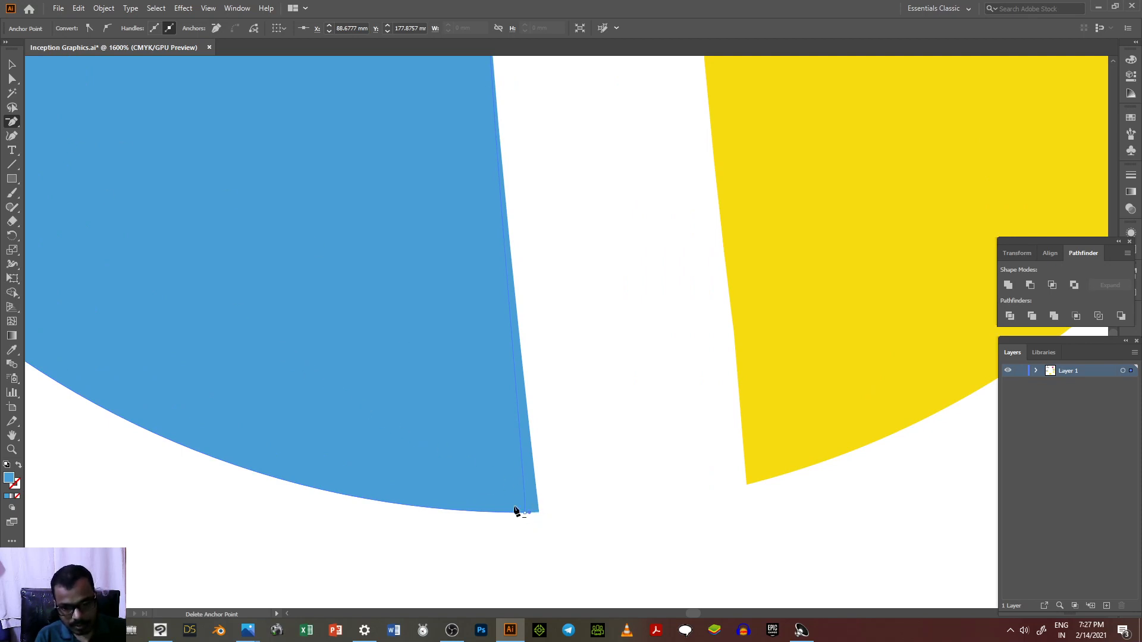
# Move the lower blue segment's bottom inner corner point to X 88.4733 mm, Y 197.345 mm, and tilt its outer-arc direction handle slightly upward.
pyautogui.click(12, 79)
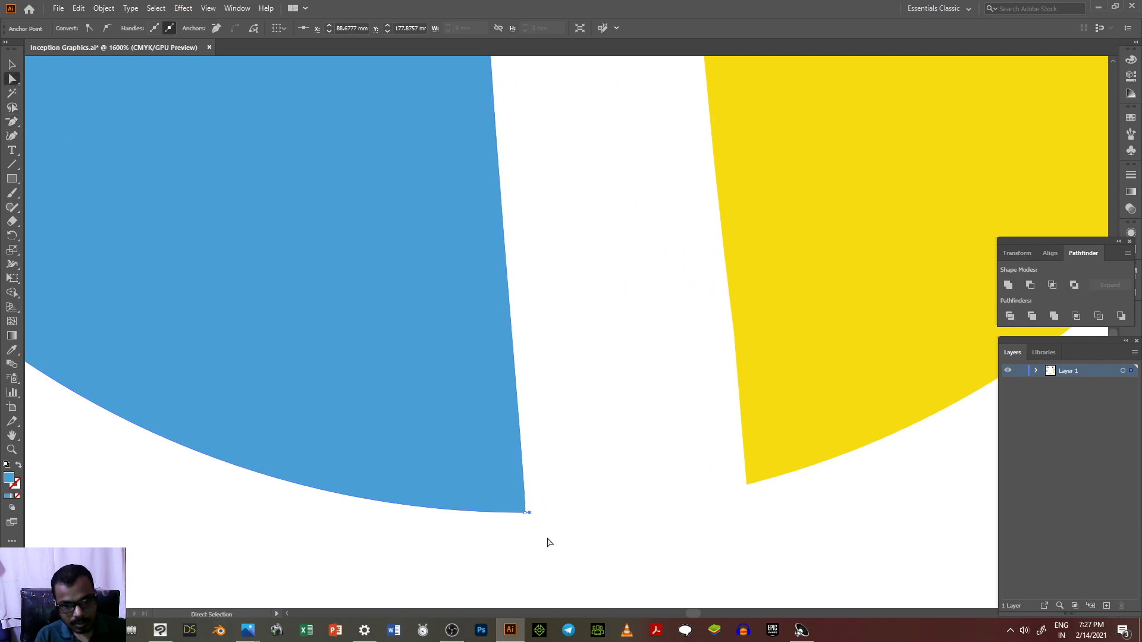
pyautogui.click(526, 514)
pyautogui.moveTo(480, 509); pyautogui.dragTo(472, 511)
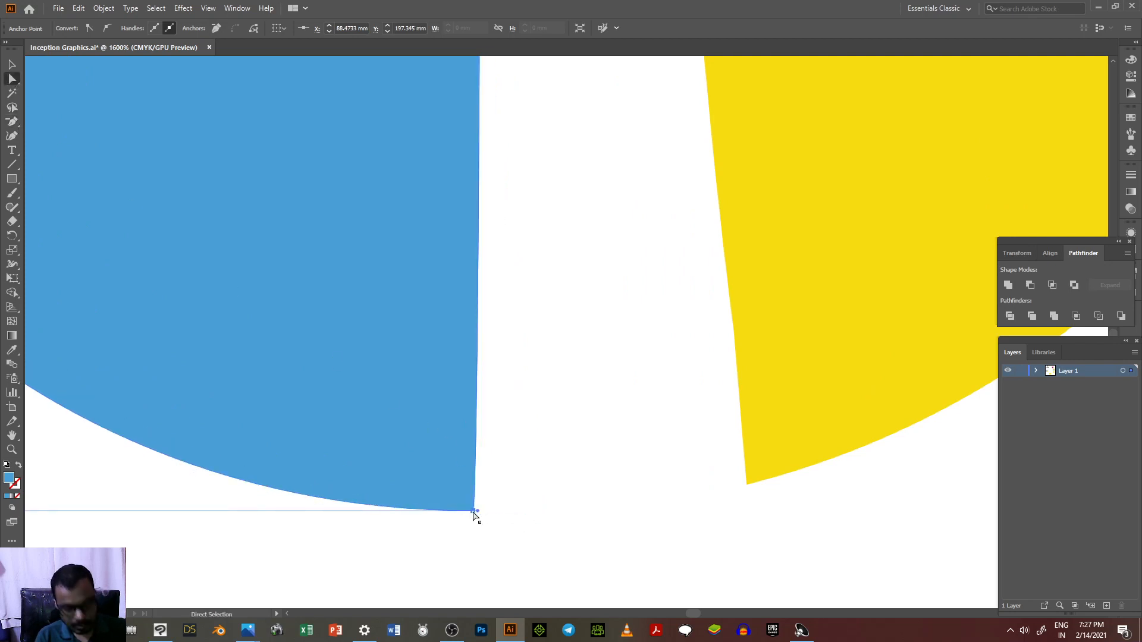
pyautogui.scroll(-5, 475, 515)
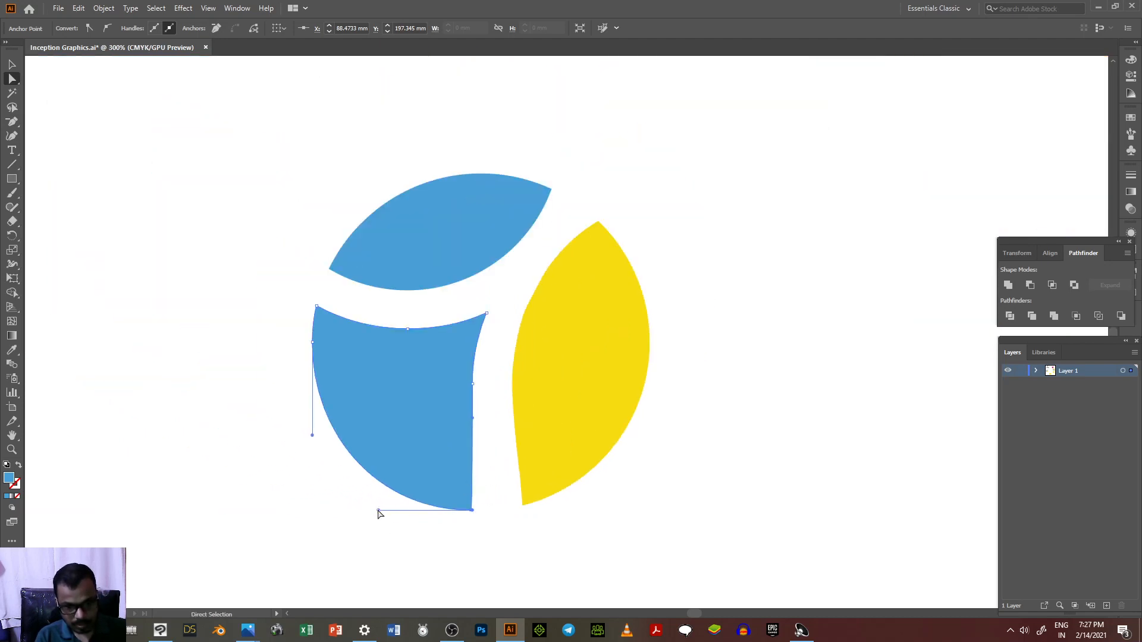
pyautogui.moveTo(379, 510); pyautogui.dragTo(381, 506)
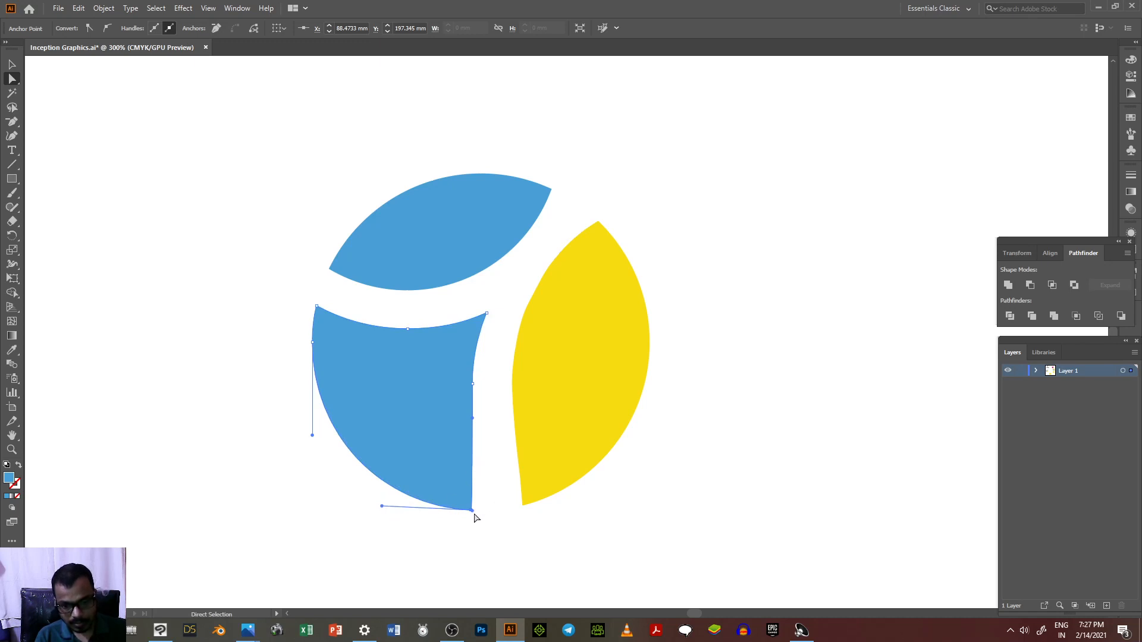
# Nudge the lower blue segment's bottom inner corner point toward the yellow segment, to X 88.826 mm.
pyautogui.scroll(6, 474, 519)
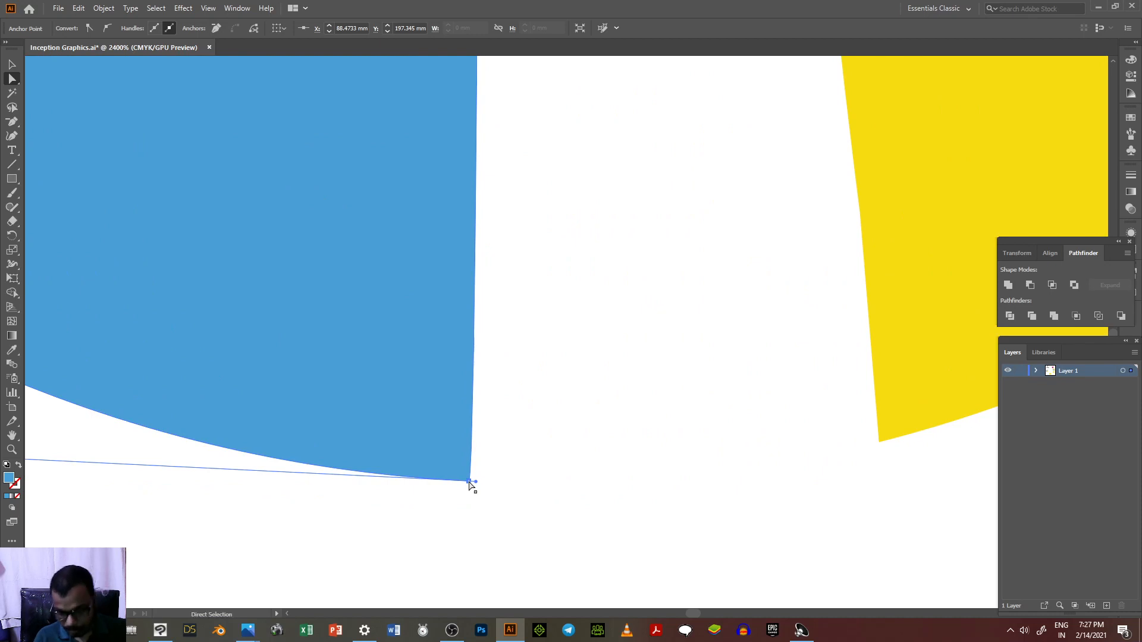
pyautogui.press('Right')
pyautogui.scroll(-5, 471, 486)
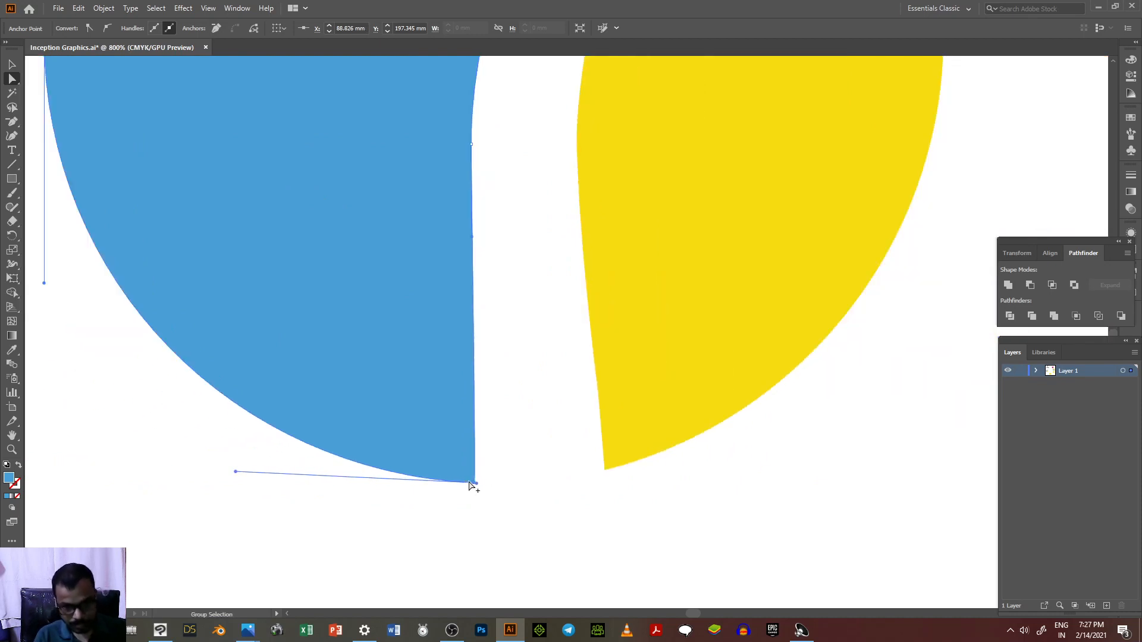
pyautogui.scroll(-1, 471, 487)
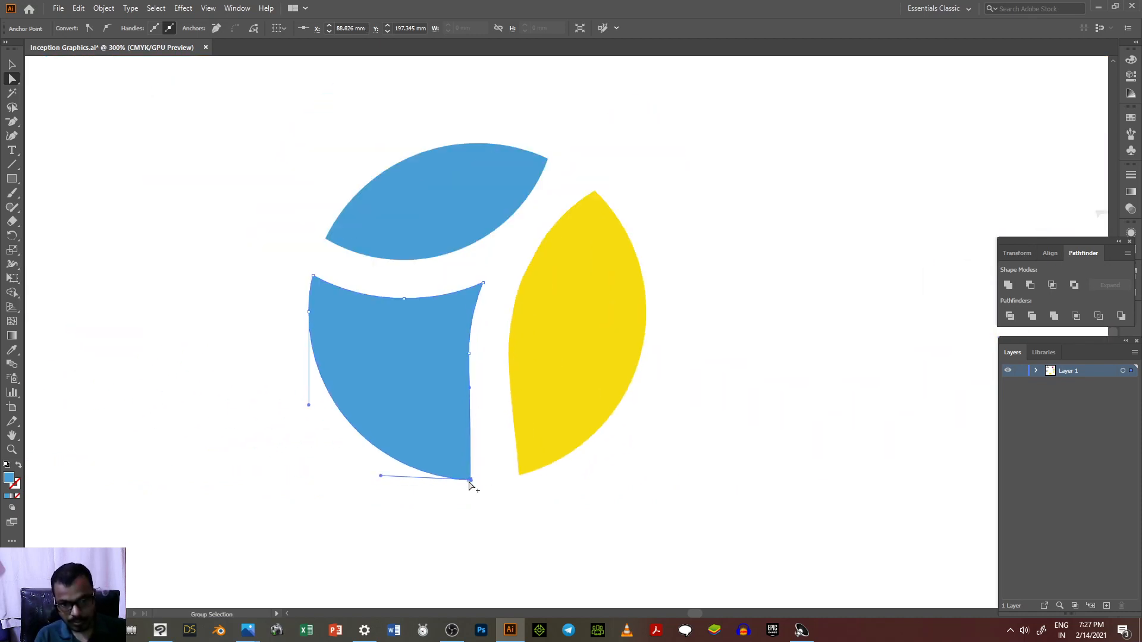
# Nudge the narrow yellow path's bottom tip toward the blue segment and down, to X 94.92 mm, Y 196.9464 mm.
pyautogui.click(520, 475)
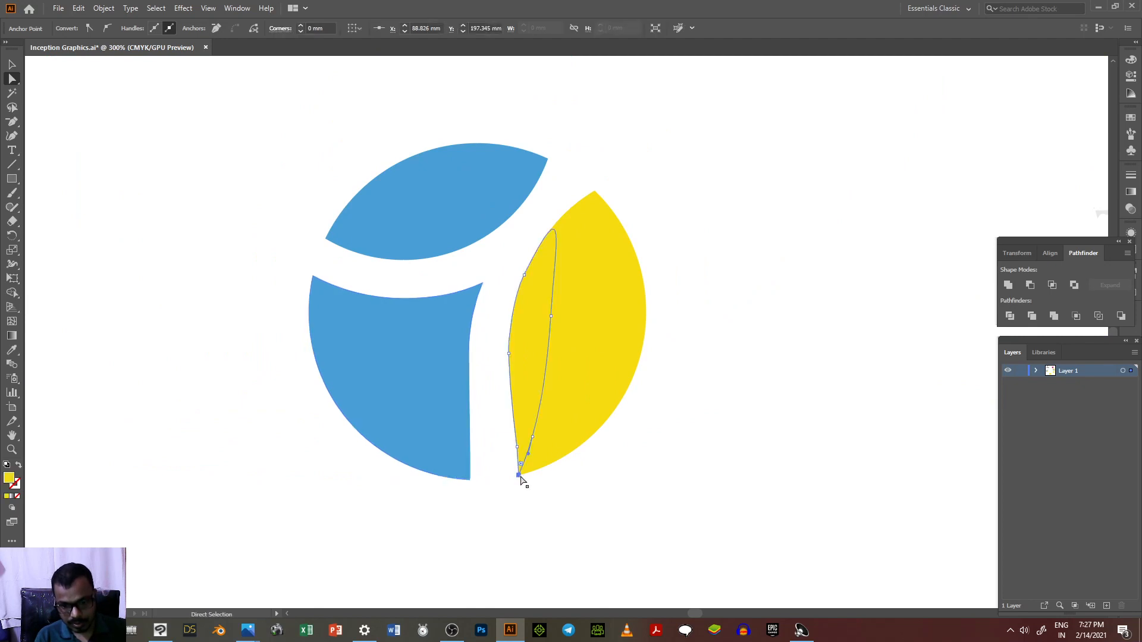
pyautogui.click(520, 476)
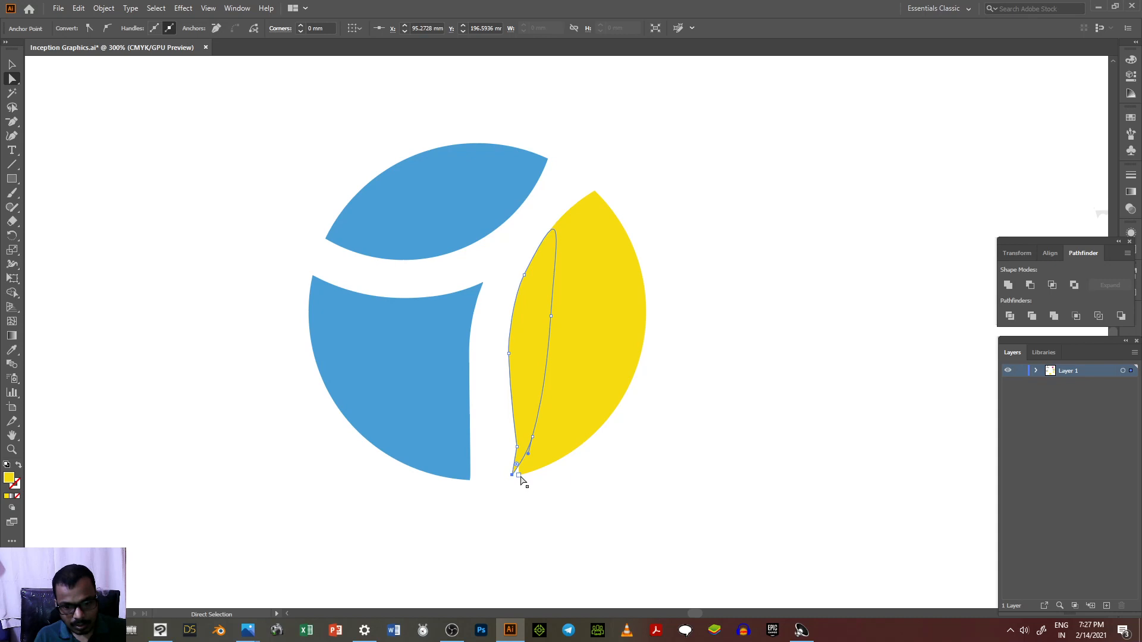
pyautogui.press('Left')
pyautogui.press('Down')
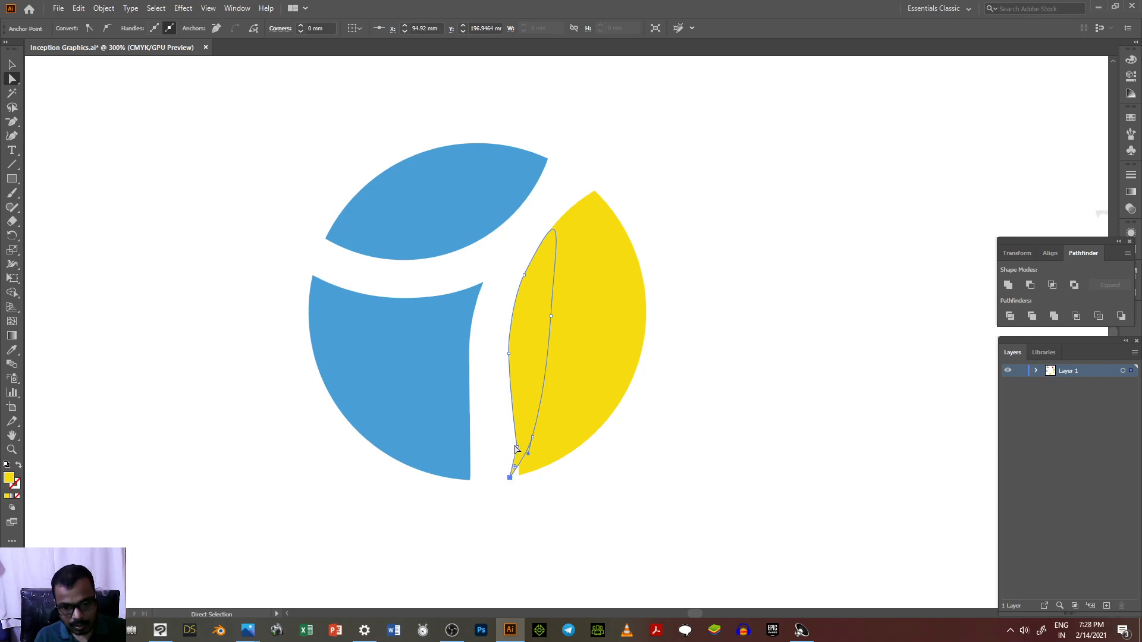
# Align the narrow yellow path's lower inner-edge anchor above the bottom tip at X 94.9086 mm, and deselect the path.
pyautogui.click(517, 447)
pyautogui.press('Left')
pyautogui.press('Left')
pyautogui.press('Left')
pyautogui.press('Left')
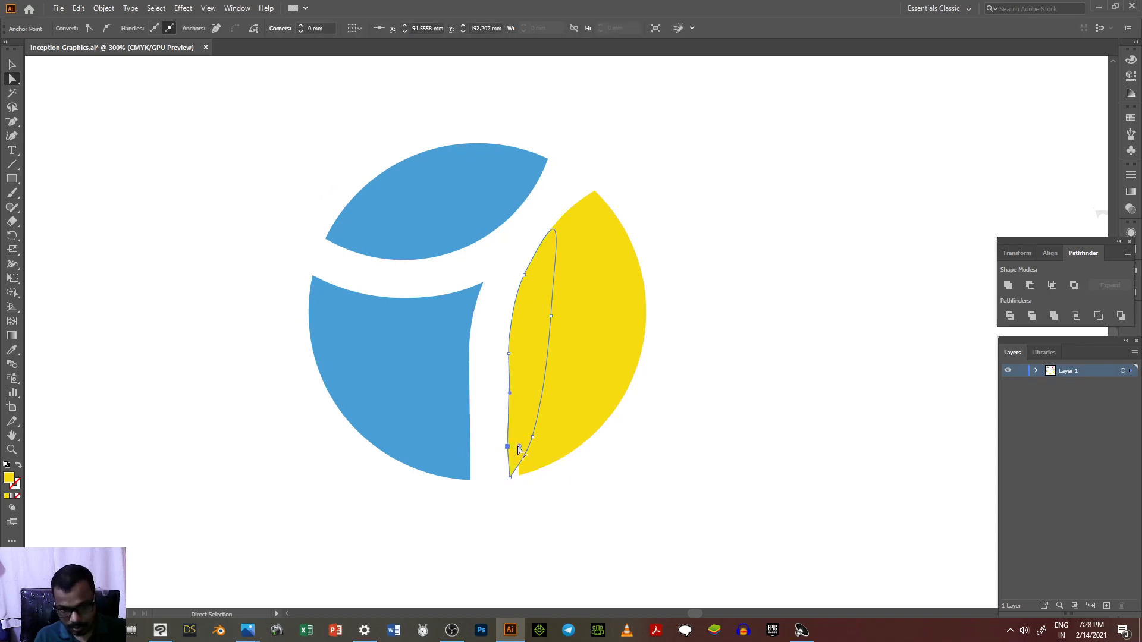
pyautogui.press('Right')
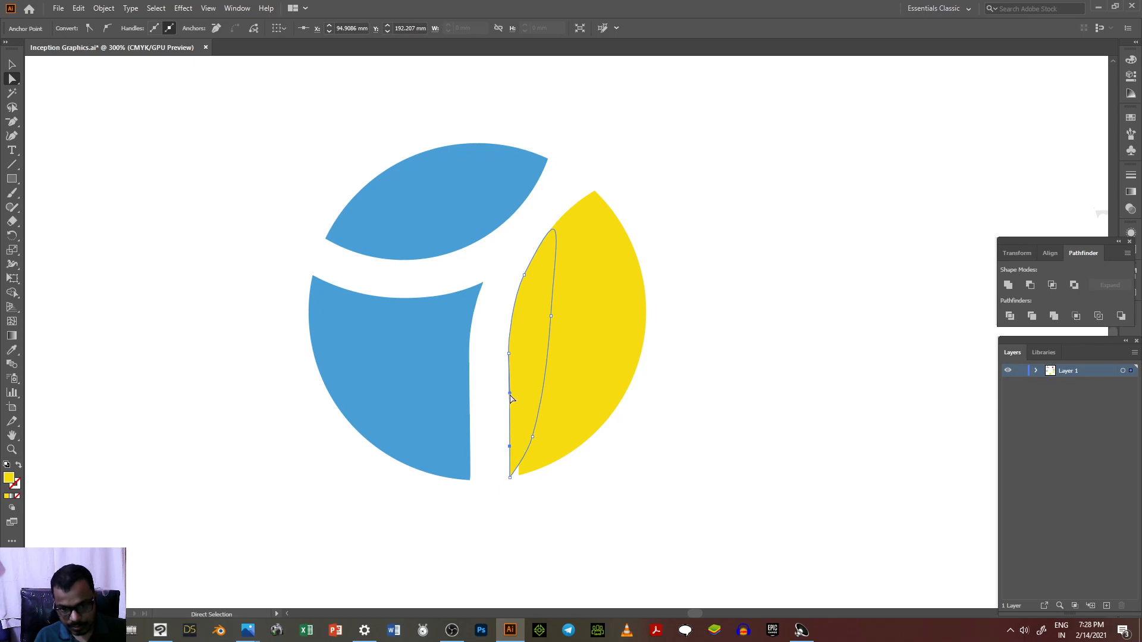
pyautogui.click(537, 521)
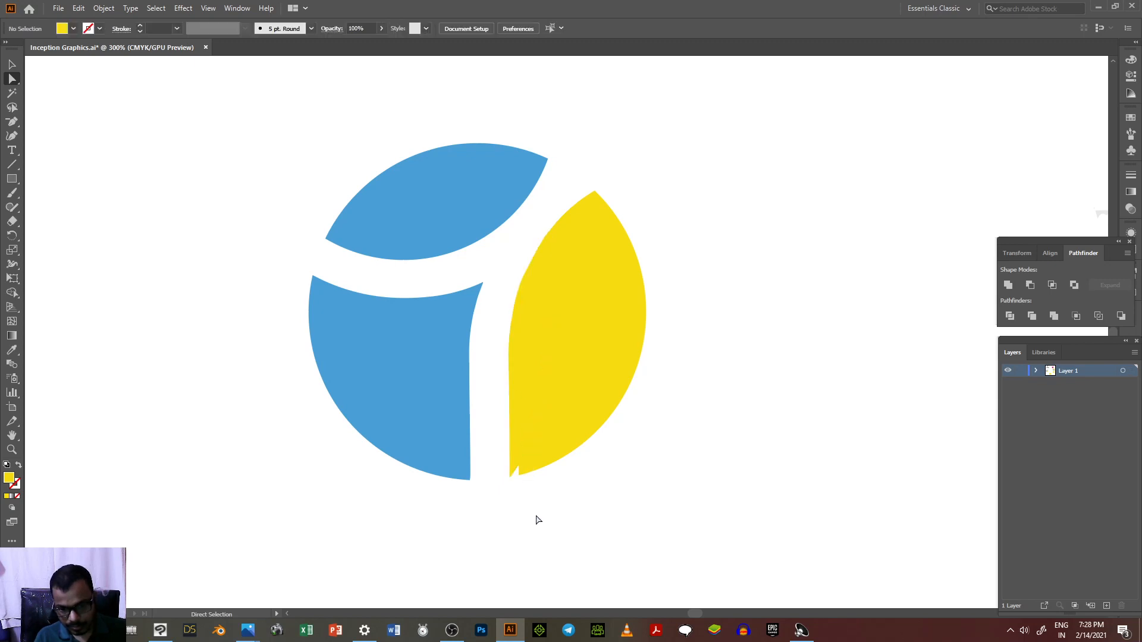
# Lower the narrow yellow path's bottommost right-side anchor to Y 193.8798 mm to fill the notch near the bottom tip.
pyautogui.click(514, 459)
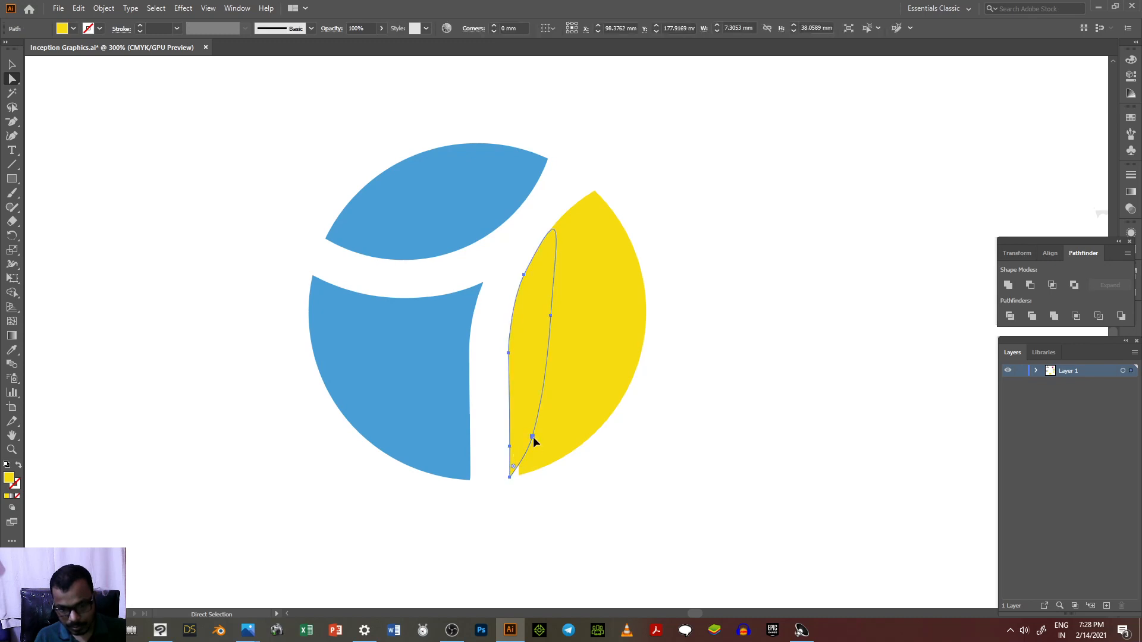
pyautogui.moveTo(533, 437); pyautogui.dragTo(538, 449)
pyautogui.hotkey('ctrl', 'z')
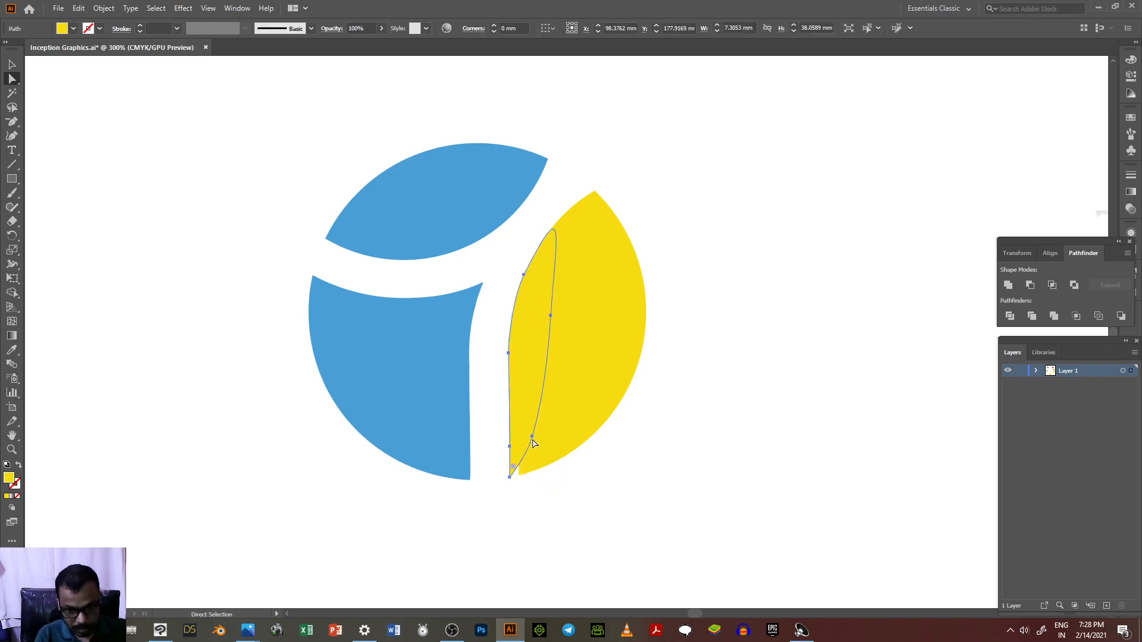
pyautogui.click(532, 440)
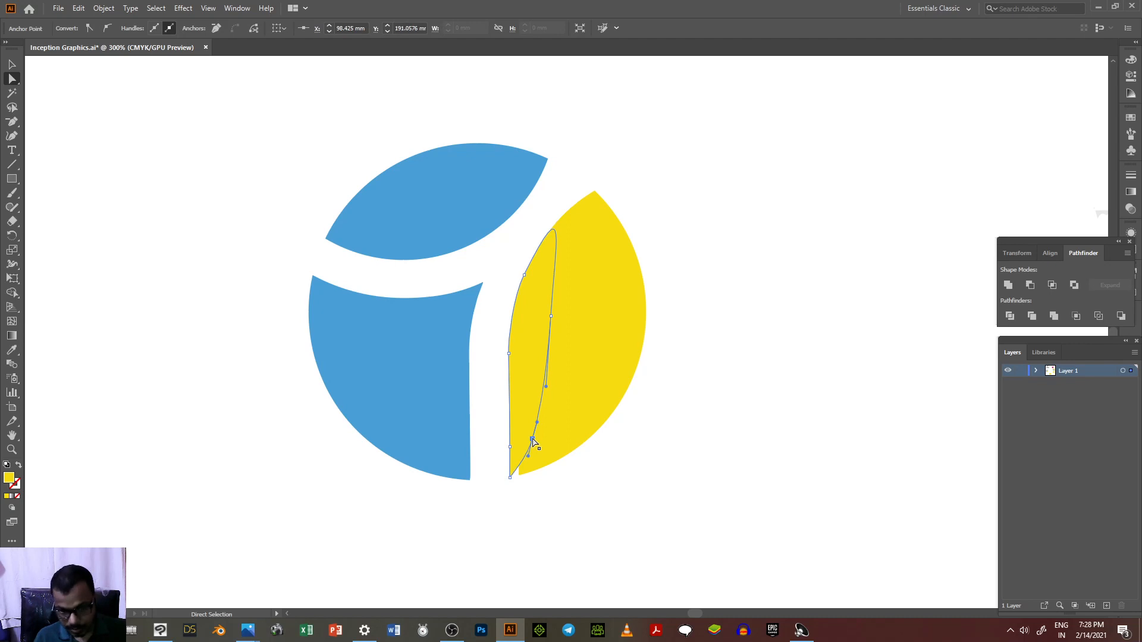
pyautogui.press('Down')
pyautogui.press('Down')
pyautogui.press('Down')
pyautogui.press('Down')
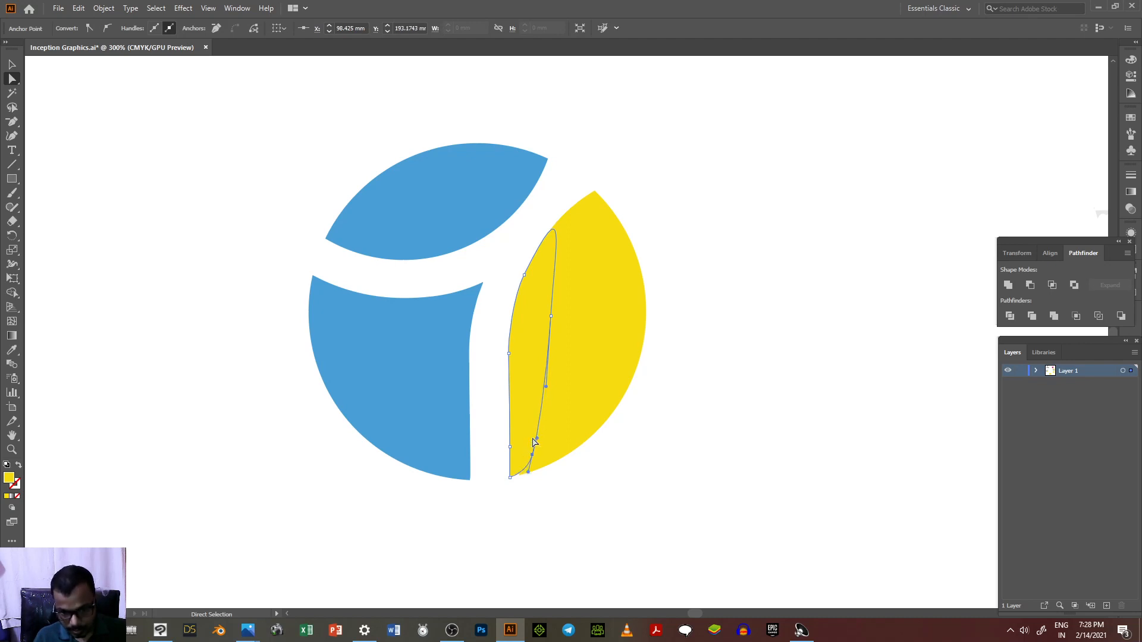
pyautogui.press('Down')
# Add an anchor point on the narrow yellow path's bottom curve beside the notch, at X 96.2355 mm, Y 196.4826 mm.
pyautogui.scroll(6, 533, 442)
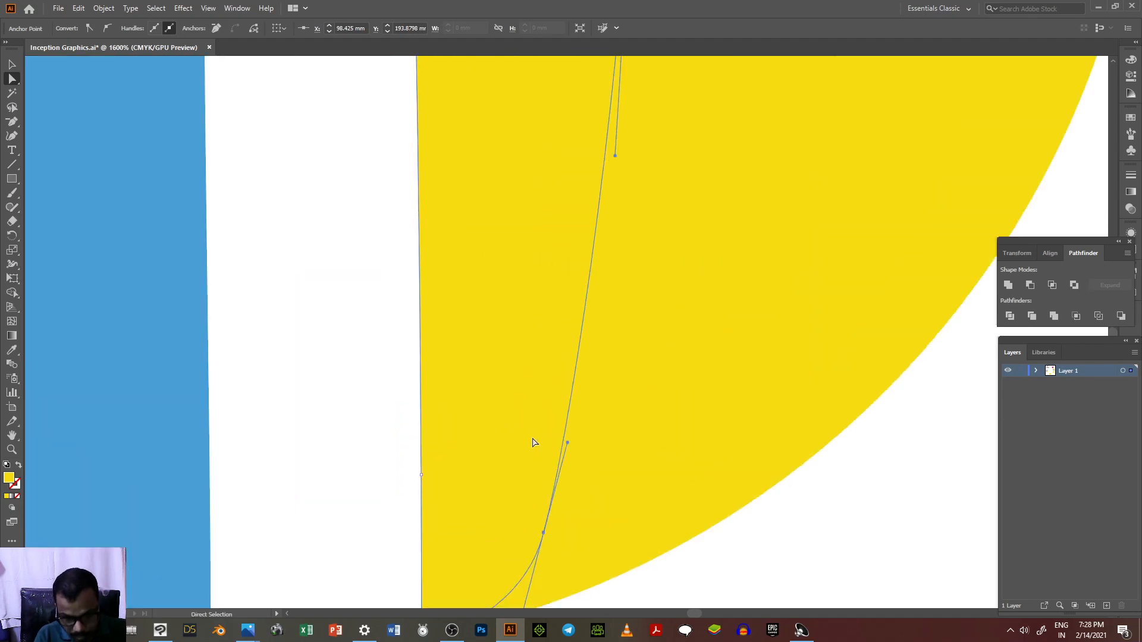
pyautogui.scroll(-2, 534, 413)
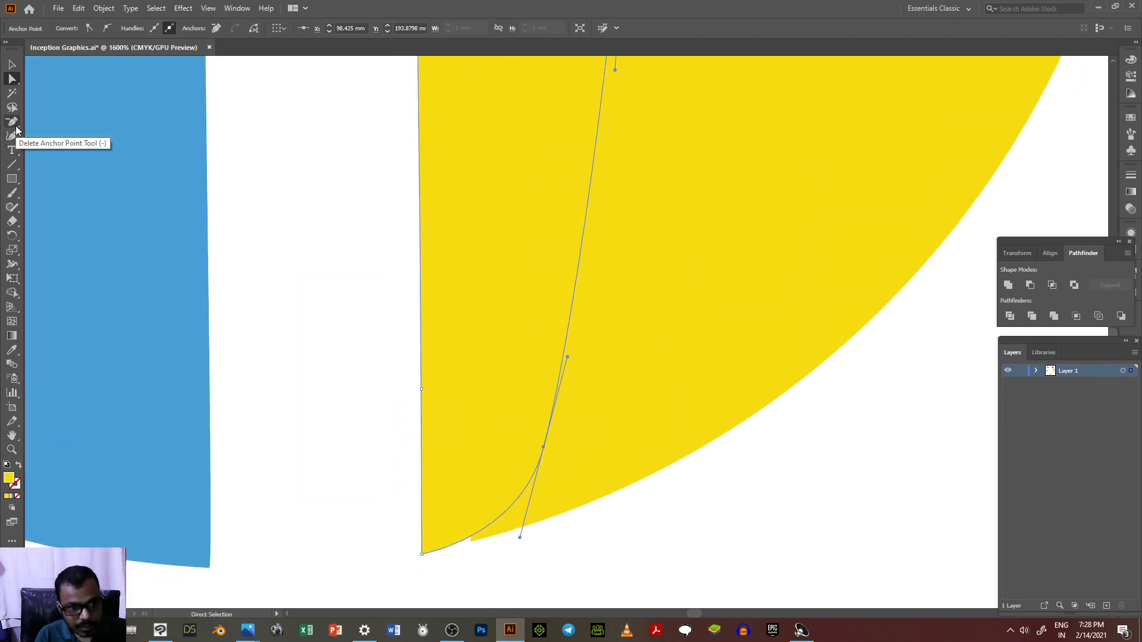
pyautogui.moveTo(16, 128); pyautogui.dragTo(62, 149)
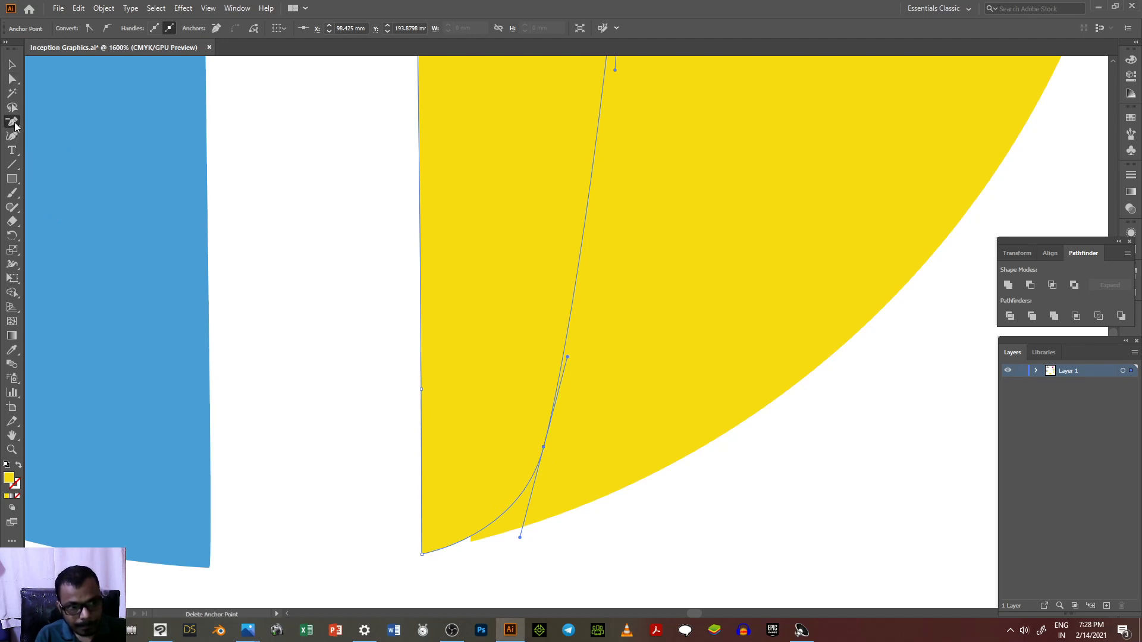
pyautogui.moveTo(15, 126); pyautogui.dragTo(60, 135)
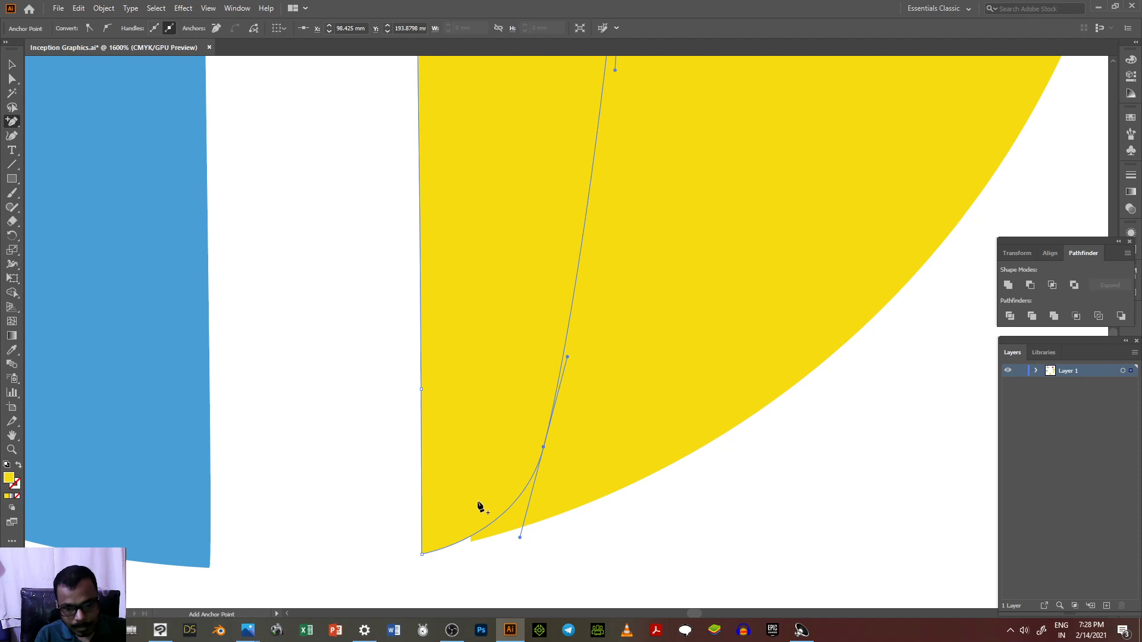
pyautogui.click(468, 538)
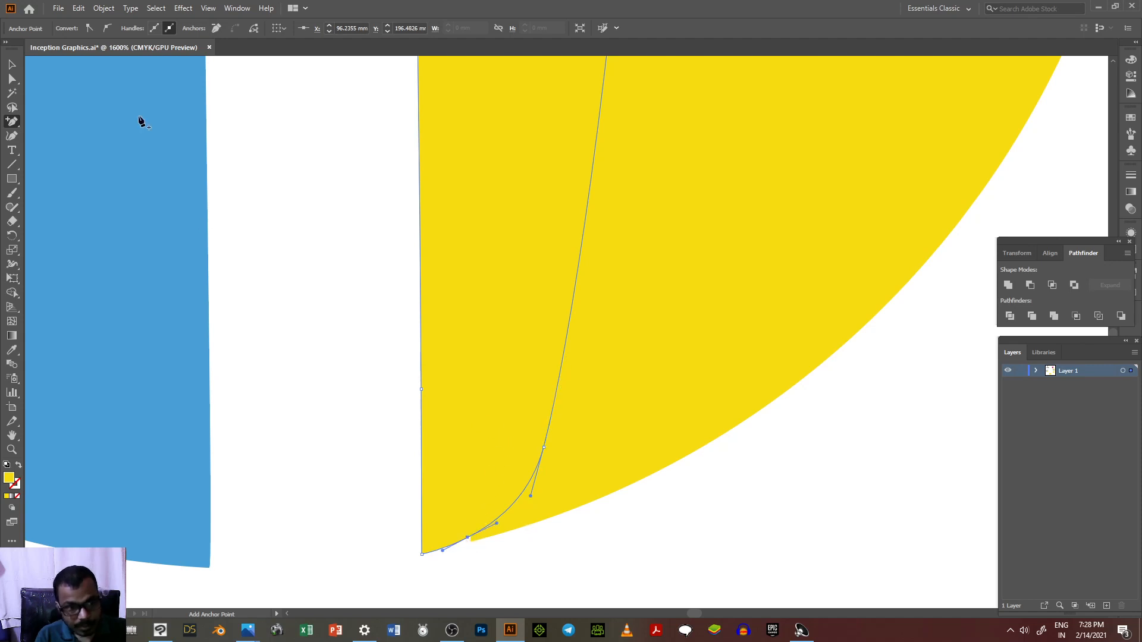
pyautogui.click(12, 80)
pyautogui.press('Down')
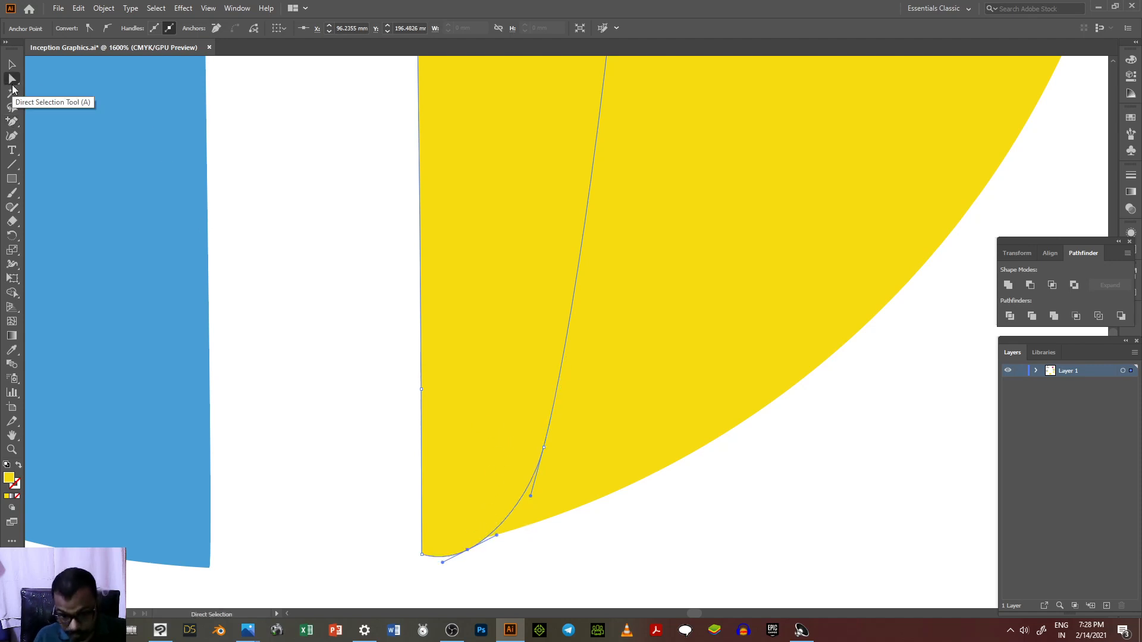
pyautogui.scroll(3, 47, 414)
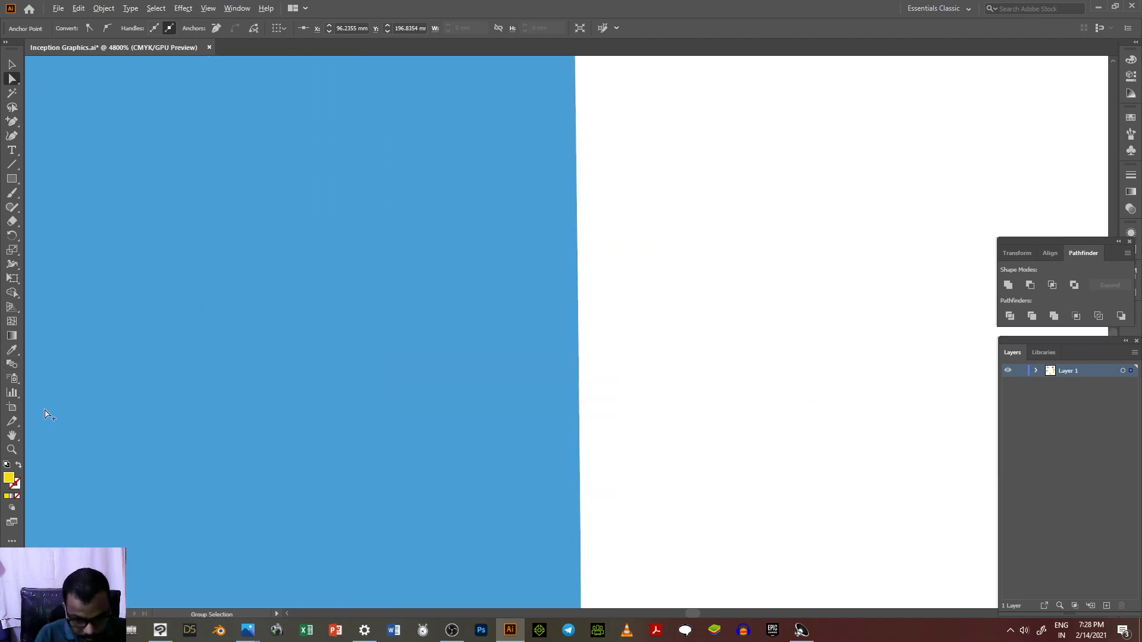
pyautogui.scroll(-3, 84, 359)
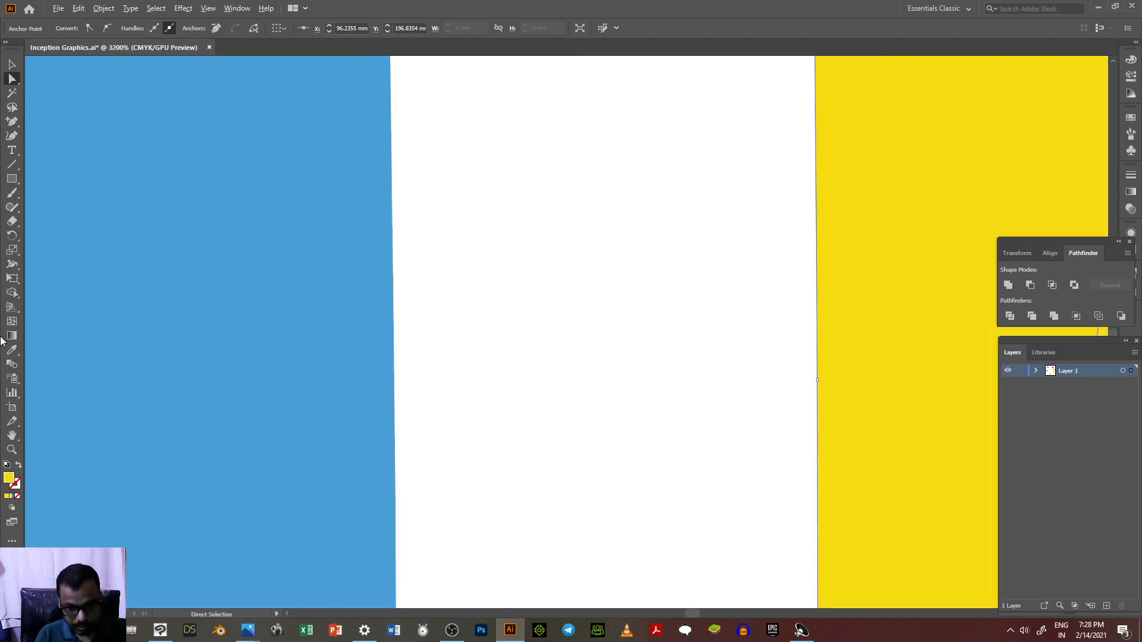
pyautogui.scroll(3, 373, 538)
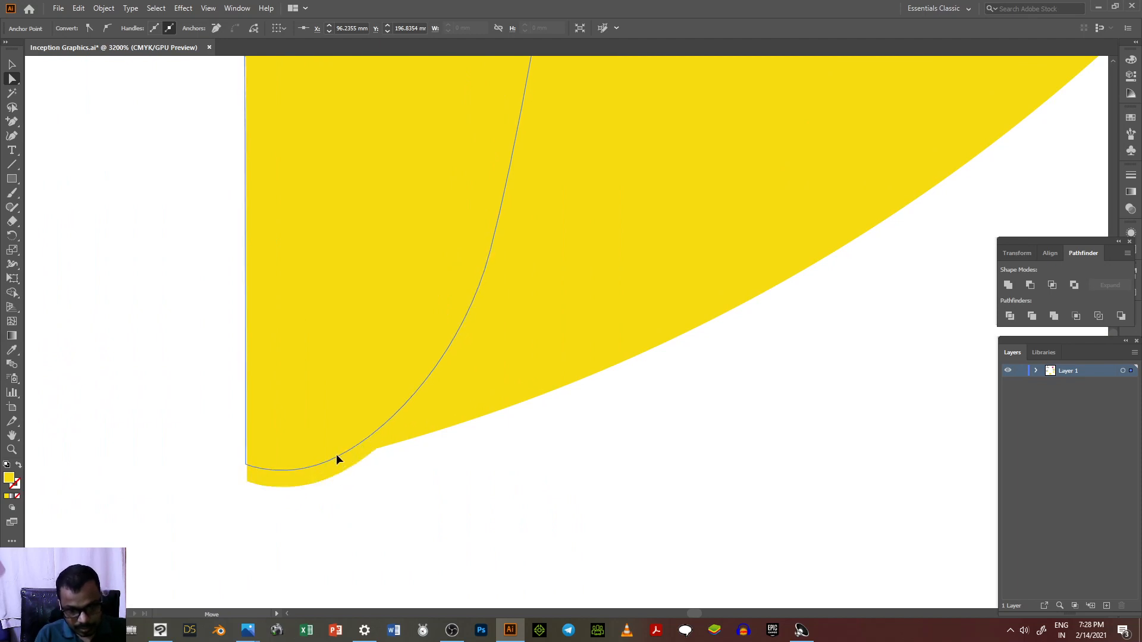
pyautogui.click(336, 457)
pyautogui.click(356, 522)
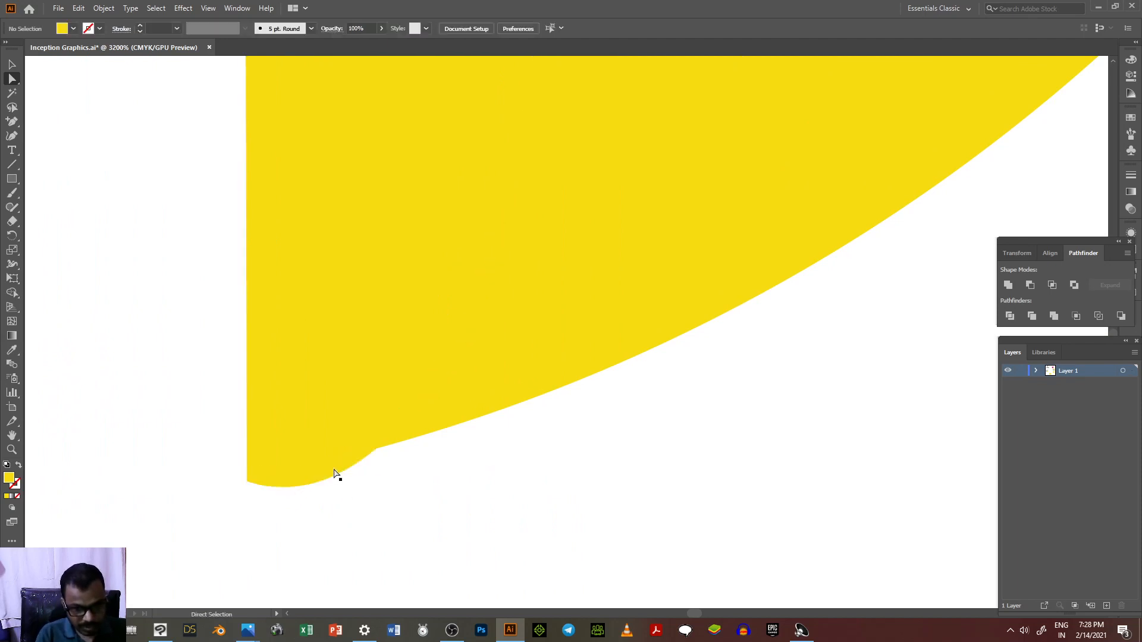
pyautogui.click(309, 438)
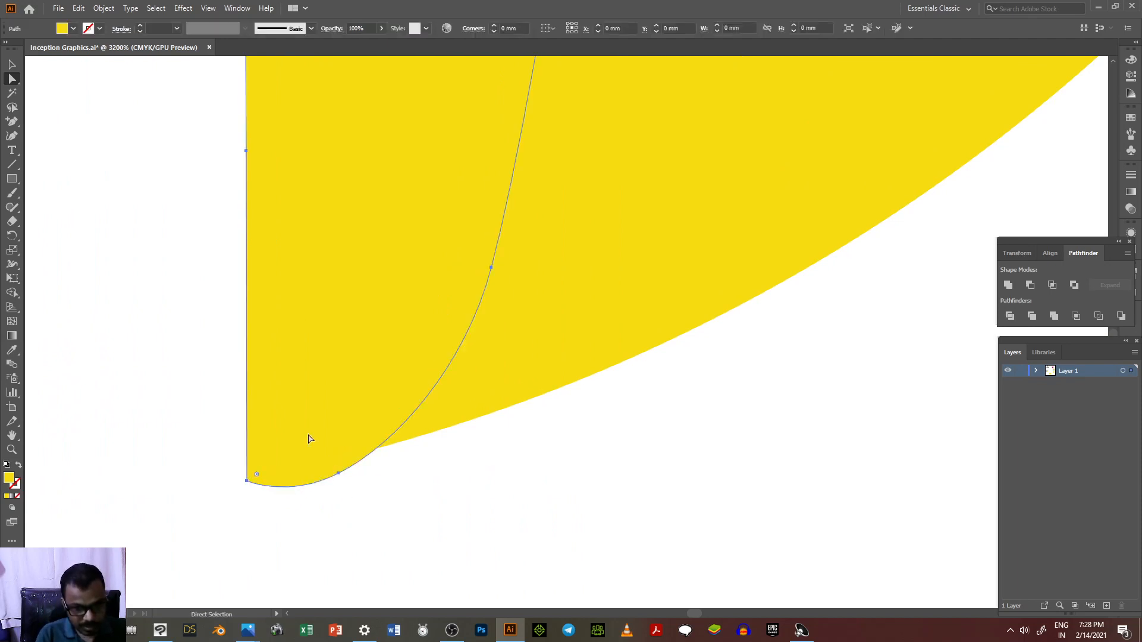
pyautogui.click(338, 472)
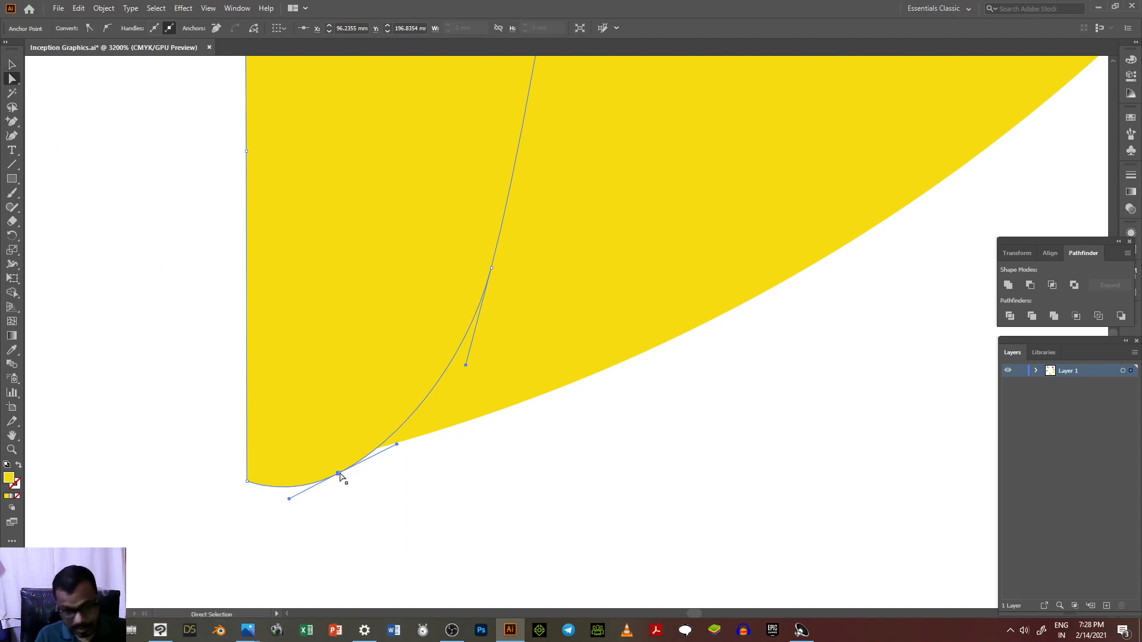
pyautogui.press('Up')
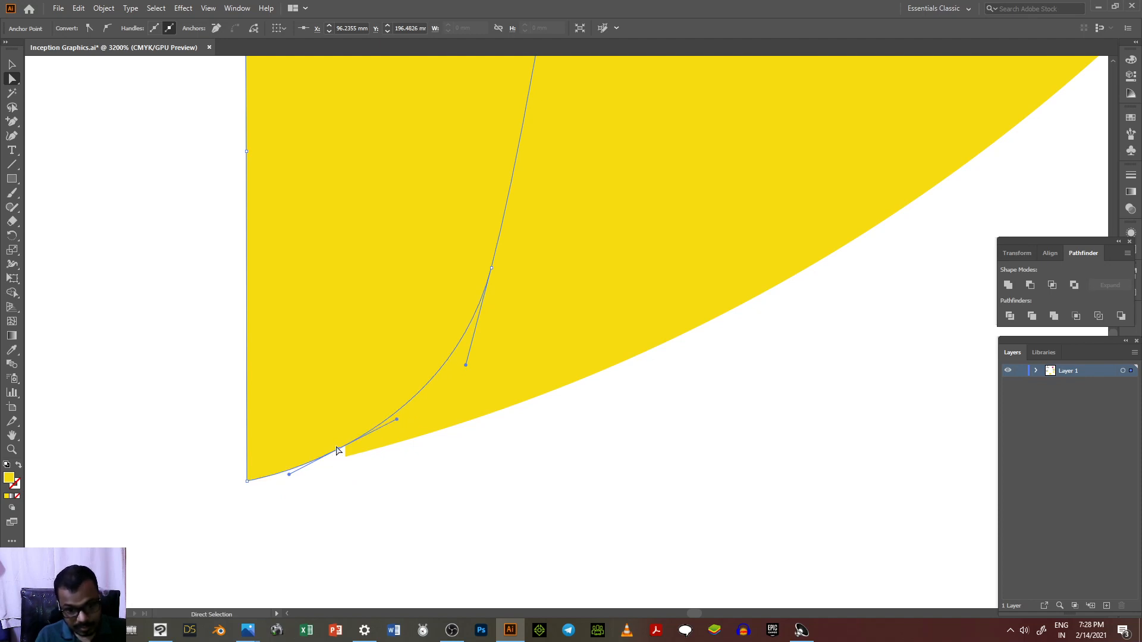
pyautogui.moveTo(338, 451); pyautogui.dragTo(341, 454)
pyautogui.hotkey('ctrl', 'z')
pyautogui.click(337, 446)
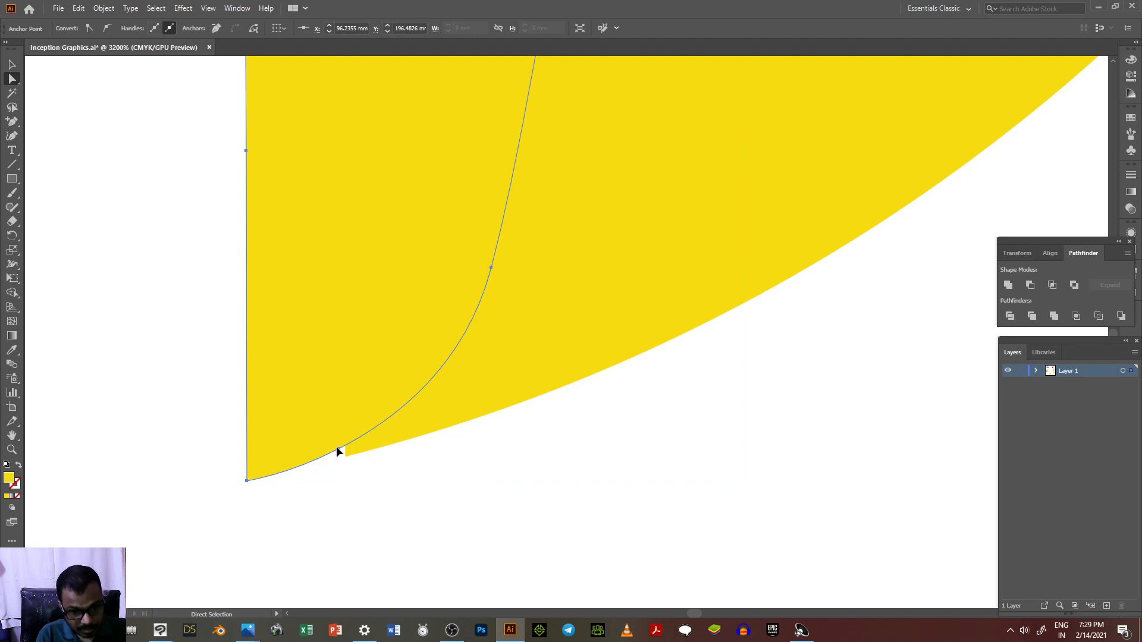
pyautogui.click(338, 450)
pyautogui.press('Down')
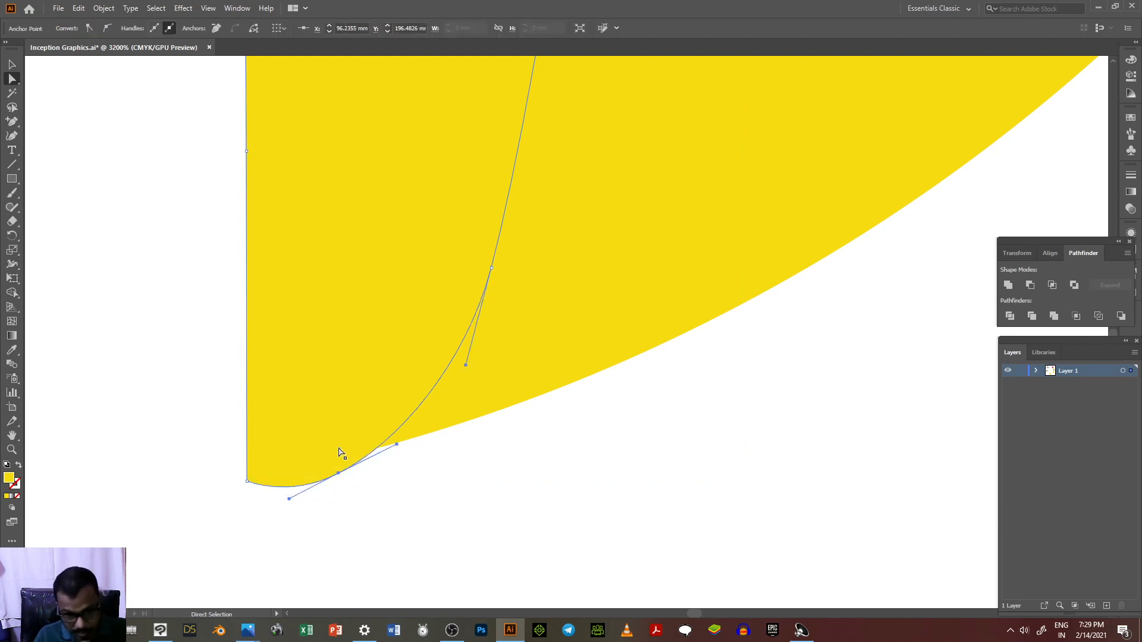
# Move the added bottom-curve anchor to X 96.3169 mm, Y 196.5683 mm, and tilt its direction handles to follow the yellow segment's outer arc.
pyautogui.moveTo(339, 474); pyautogui.dragTo(308, 463)
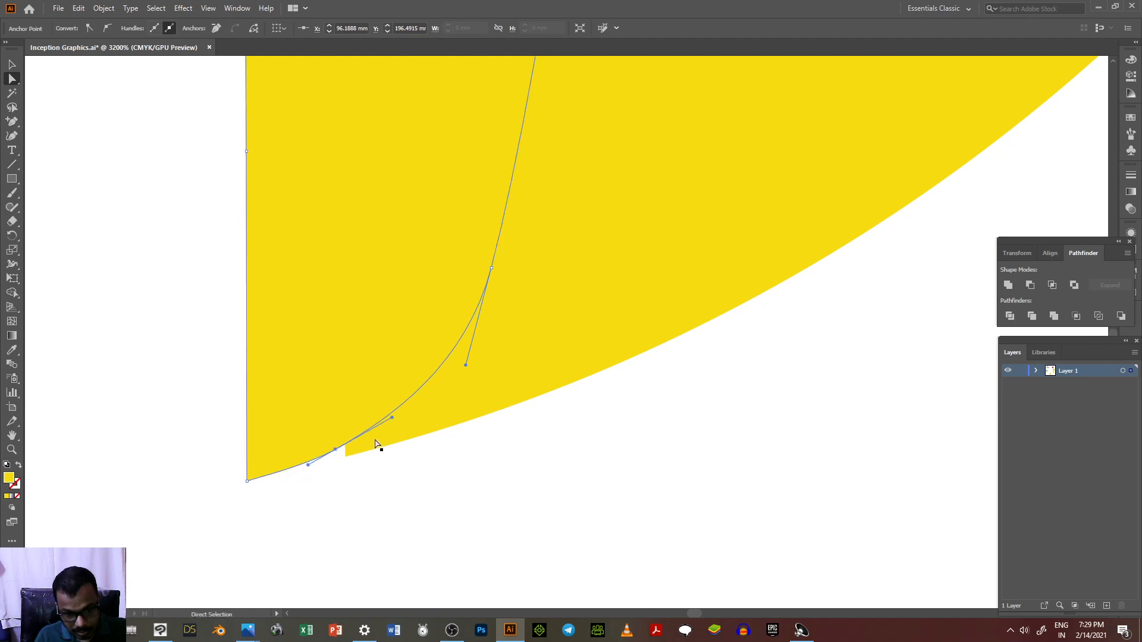
pyautogui.moveTo(392, 418); pyautogui.dragTo(395, 428)
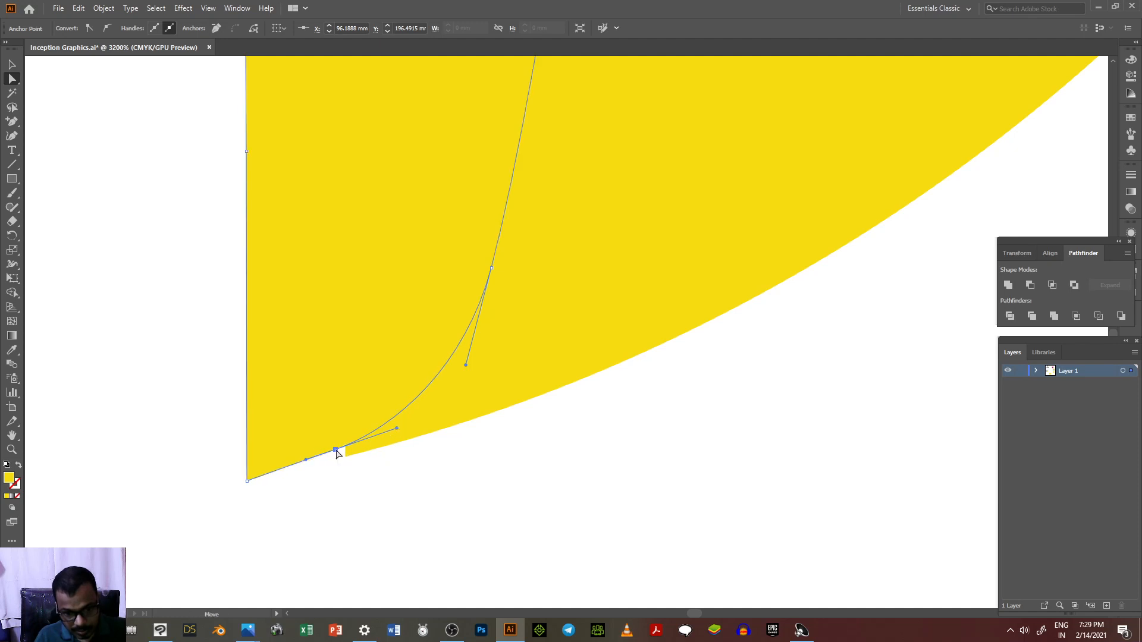
pyautogui.moveTo(337, 452); pyautogui.dragTo(344, 456)
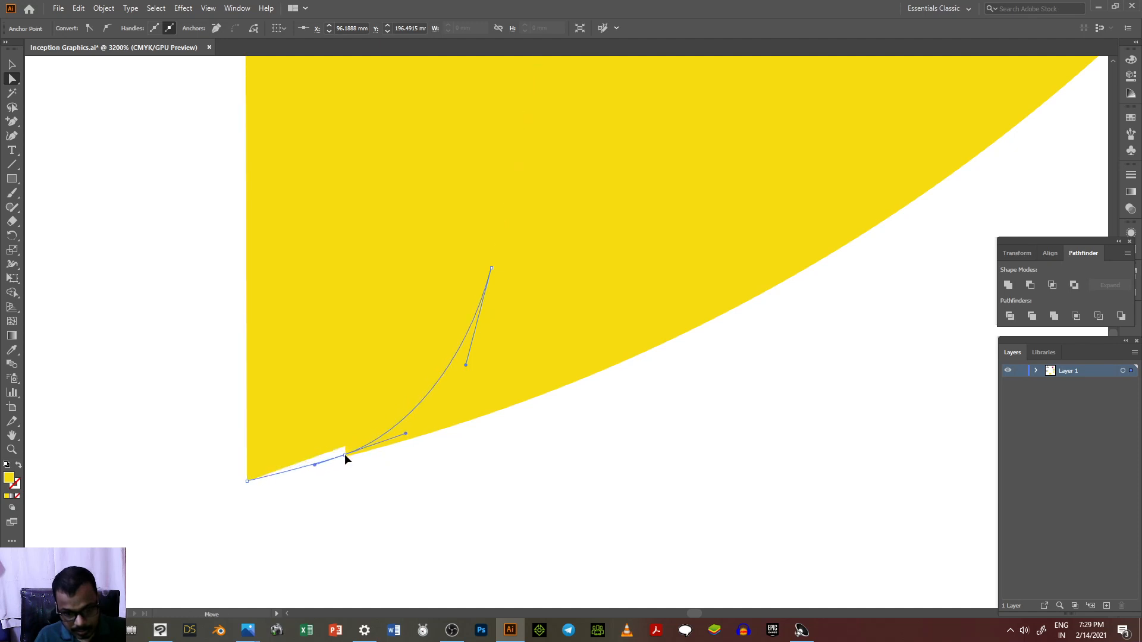
pyautogui.click(359, 489)
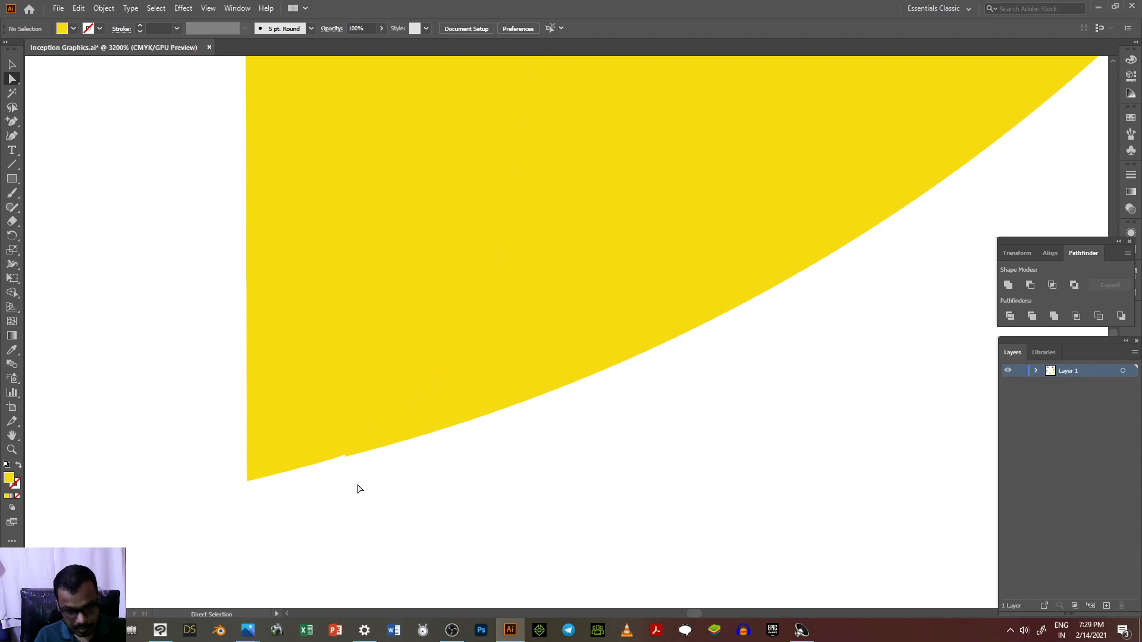
# Shift the whole narrow yellow path slightly right and down to X 98.3904 mm, Y 177.9421 mm, closing the remaining notch, and deselect it.
pyautogui.scroll(4, 358, 489)
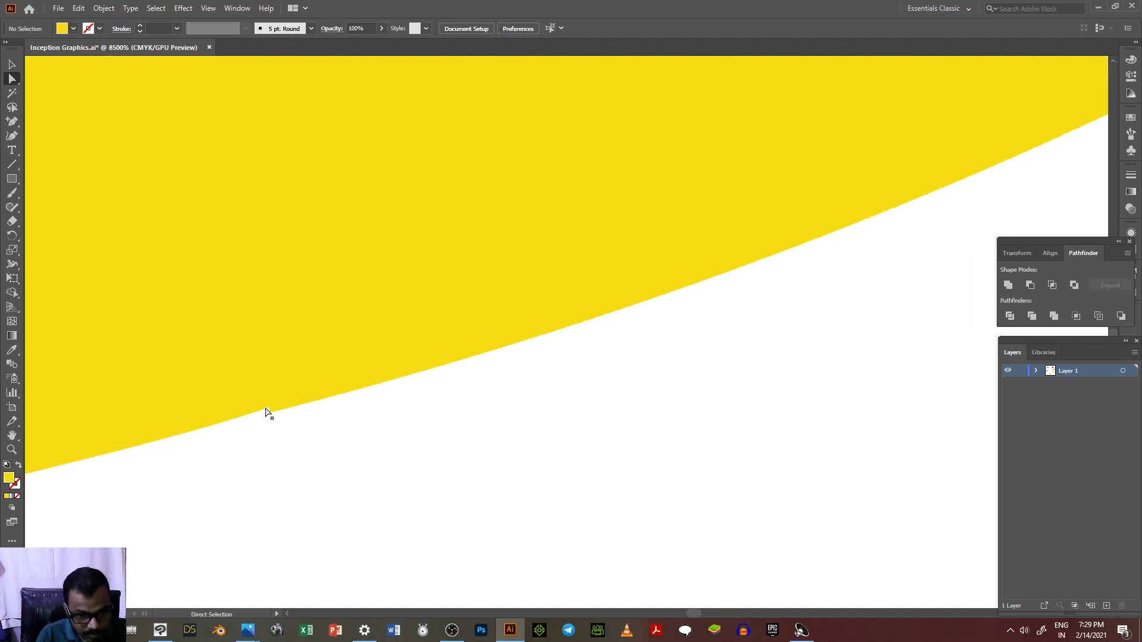
pyautogui.click(266, 410)
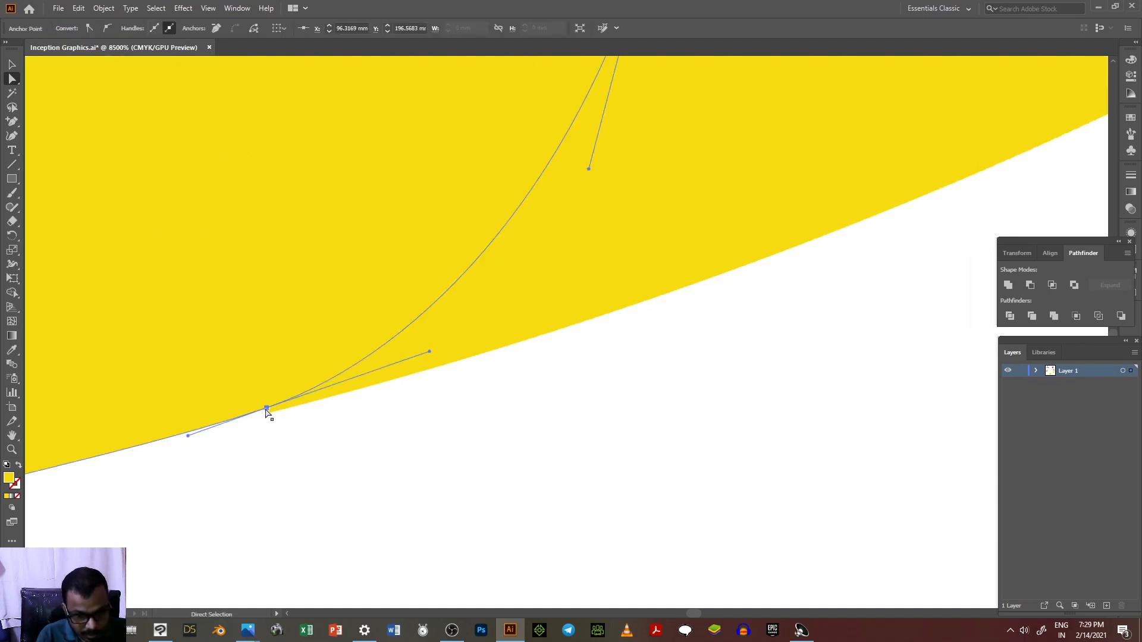
pyautogui.press('alt')
pyautogui.moveTo(266, 410); pyautogui.dragTo(273, 418)
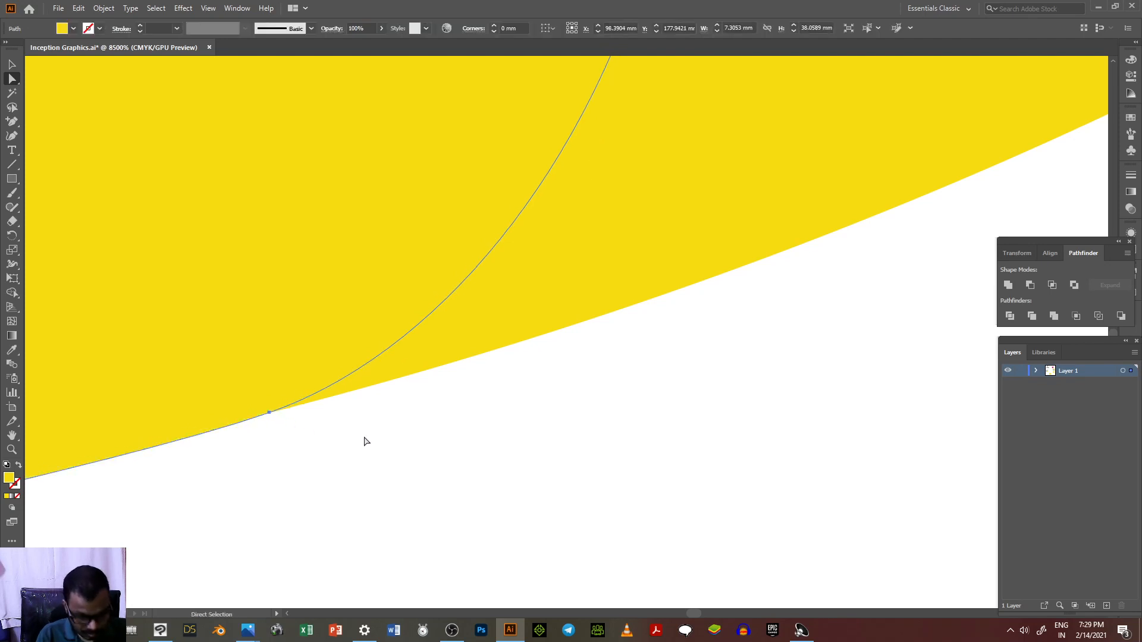
pyautogui.click(365, 441)
pyautogui.scroll(-10, 364, 441)
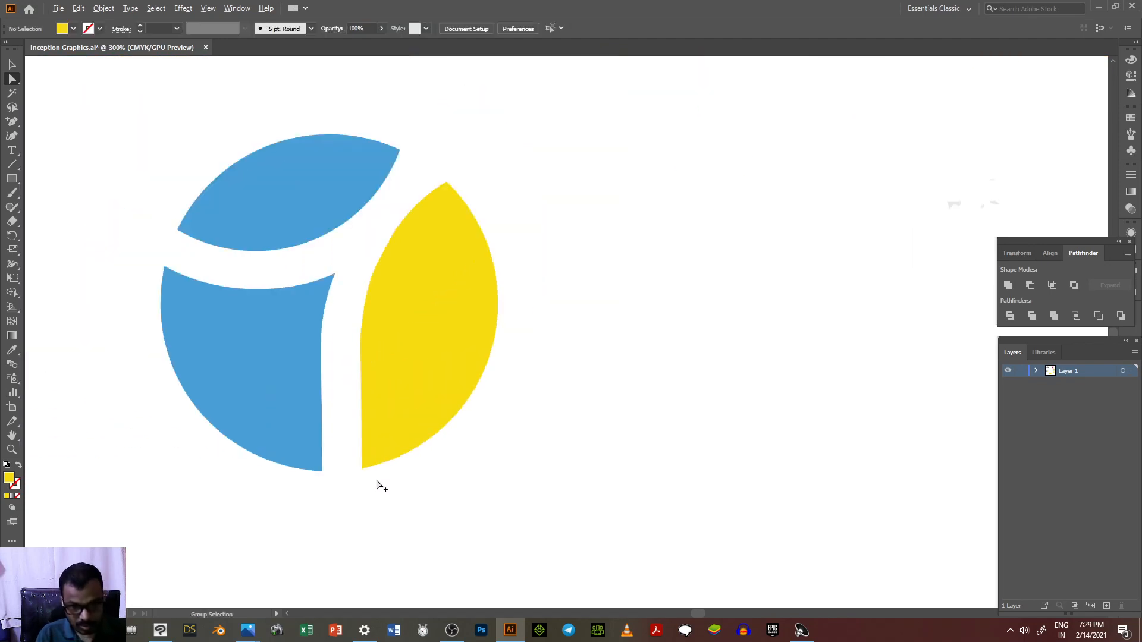
# Lower the lower blue segment's middle inner-edge anchor to Y 181.0507 mm, lengthen its upper direction handle upward, and deselect the segment.
pyautogui.scroll(-2, 377, 486)
pyautogui.scroll(2, 335, 428)
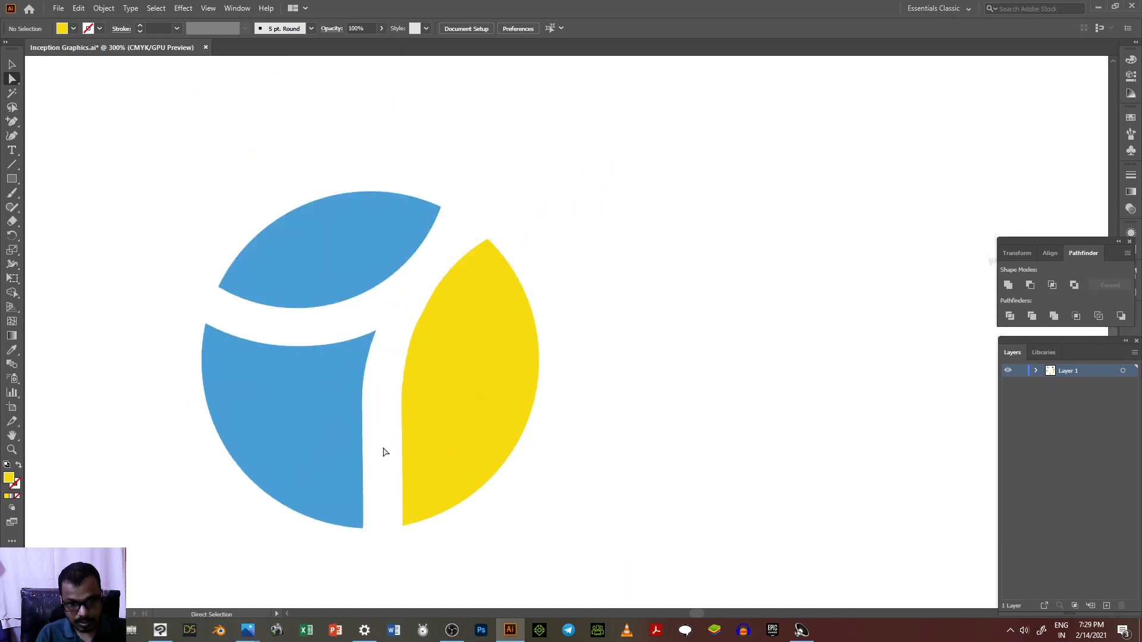
pyautogui.click(363, 393)
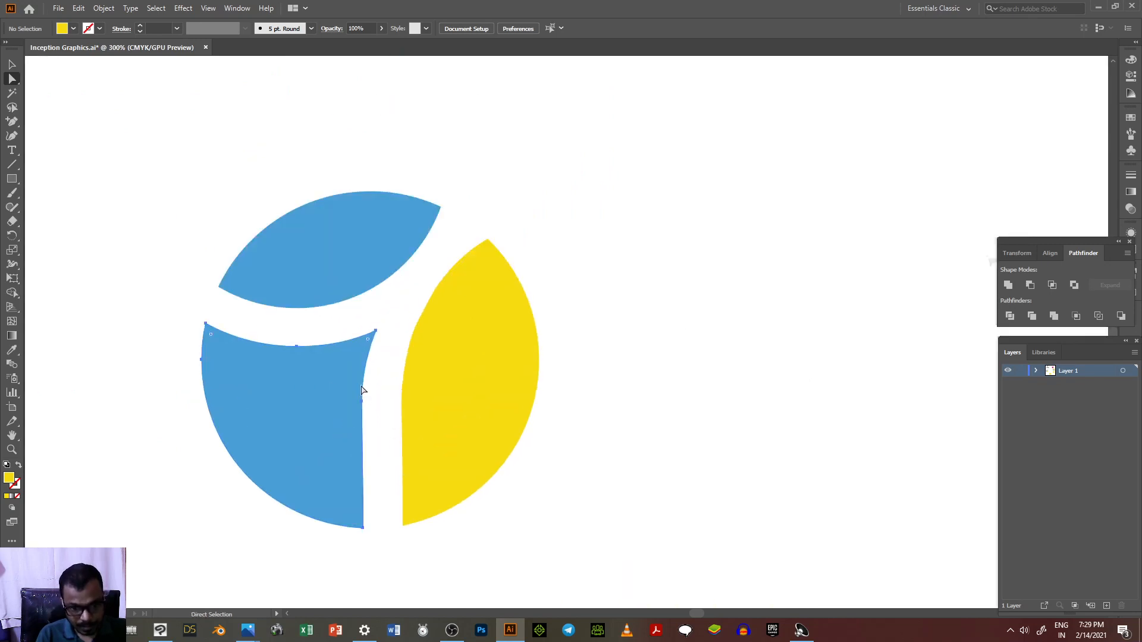
pyautogui.click(363, 405)
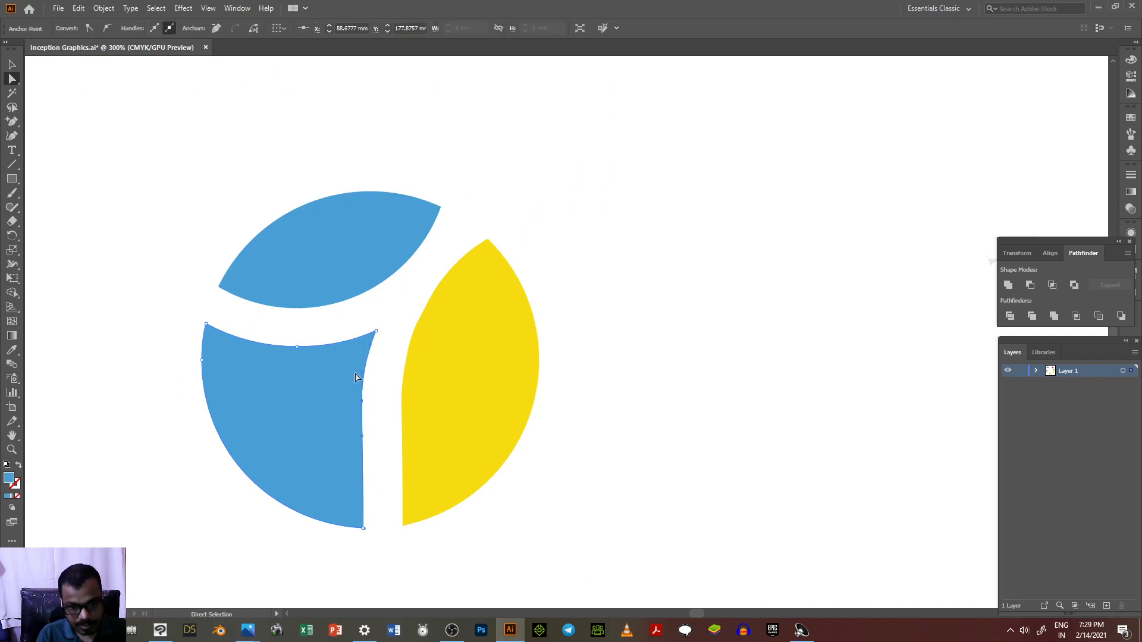
pyautogui.scroll(3, 355, 377)
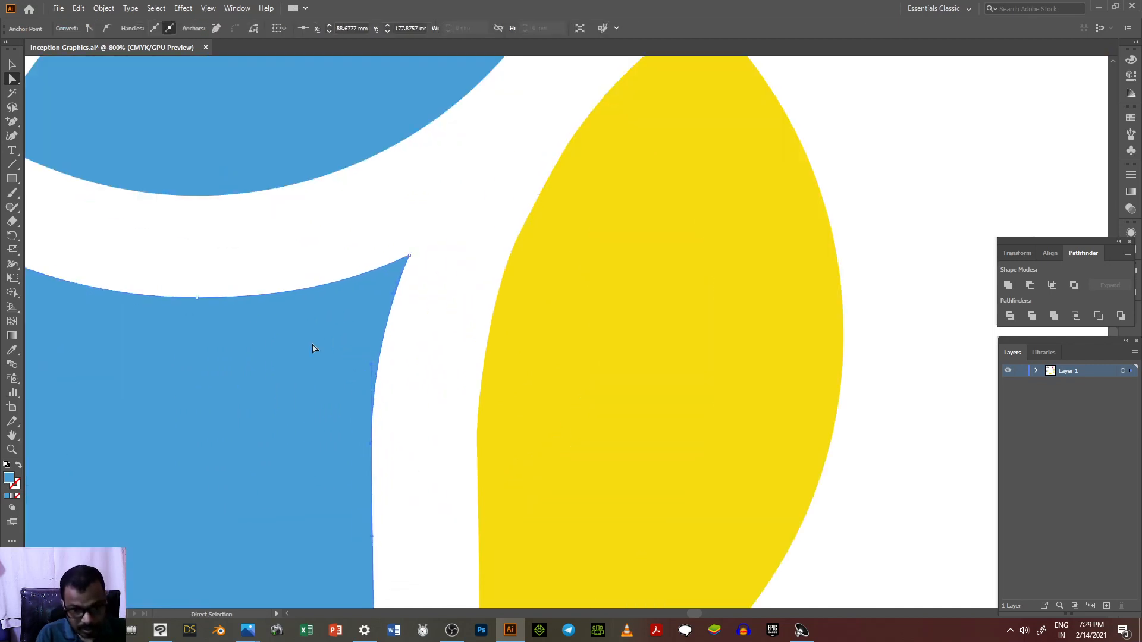
pyautogui.click(372, 443)
pyautogui.moveTo(372, 444); pyautogui.dragTo(372, 450)
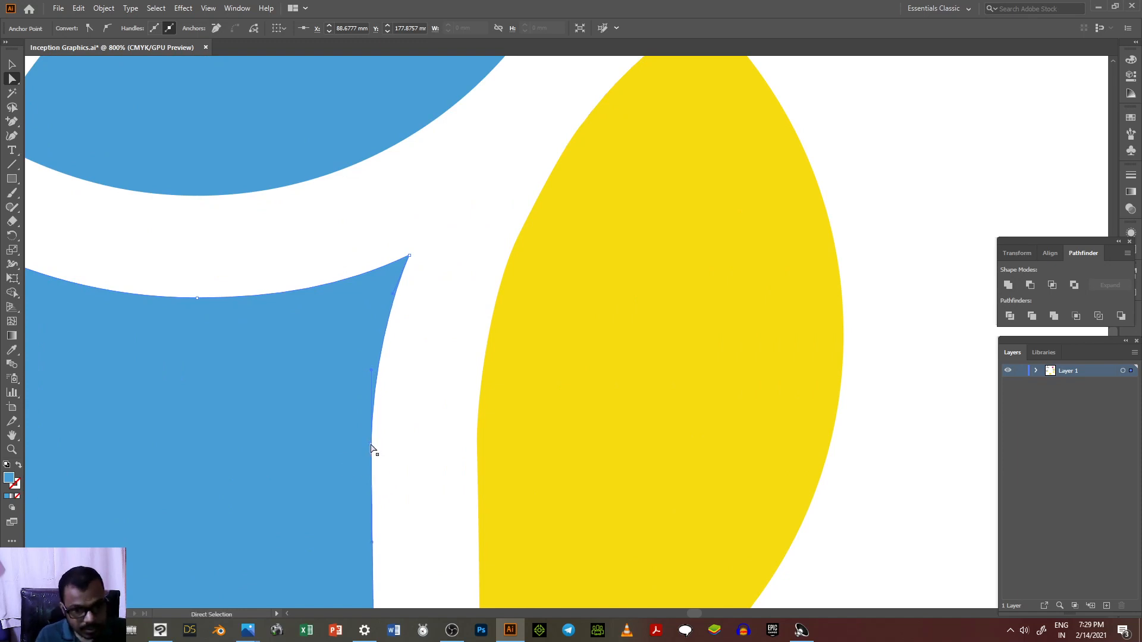
pyautogui.press('Down')
pyautogui.press('Down')
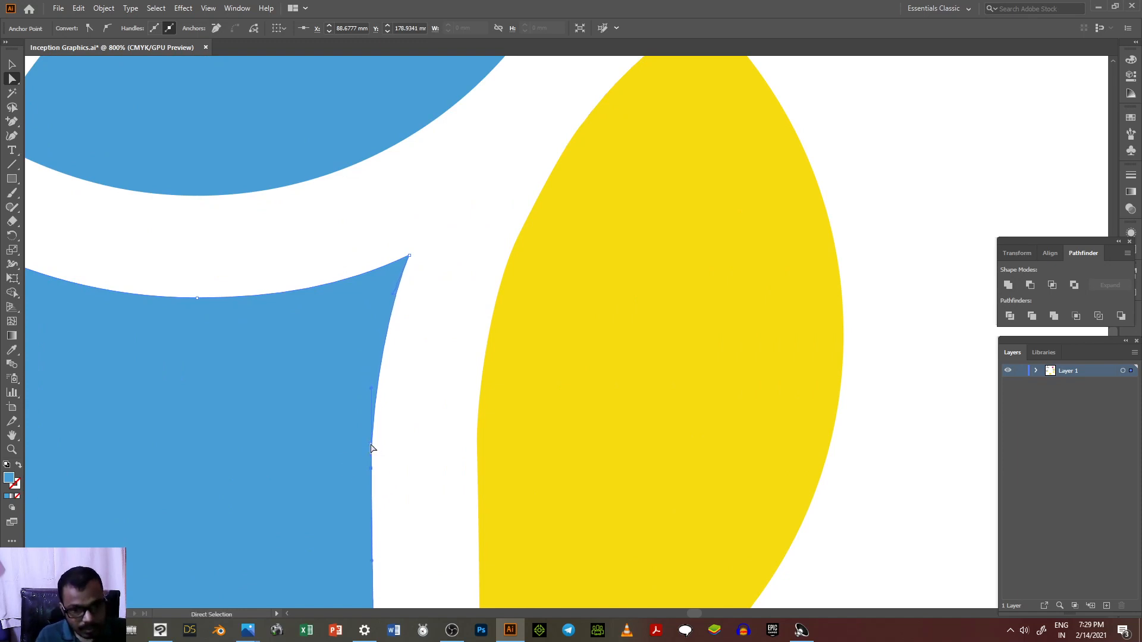
pyautogui.press('Down')
pyautogui.press('Down')
pyautogui.press('Down')
pyautogui.press('Down')
pyautogui.press('Down')
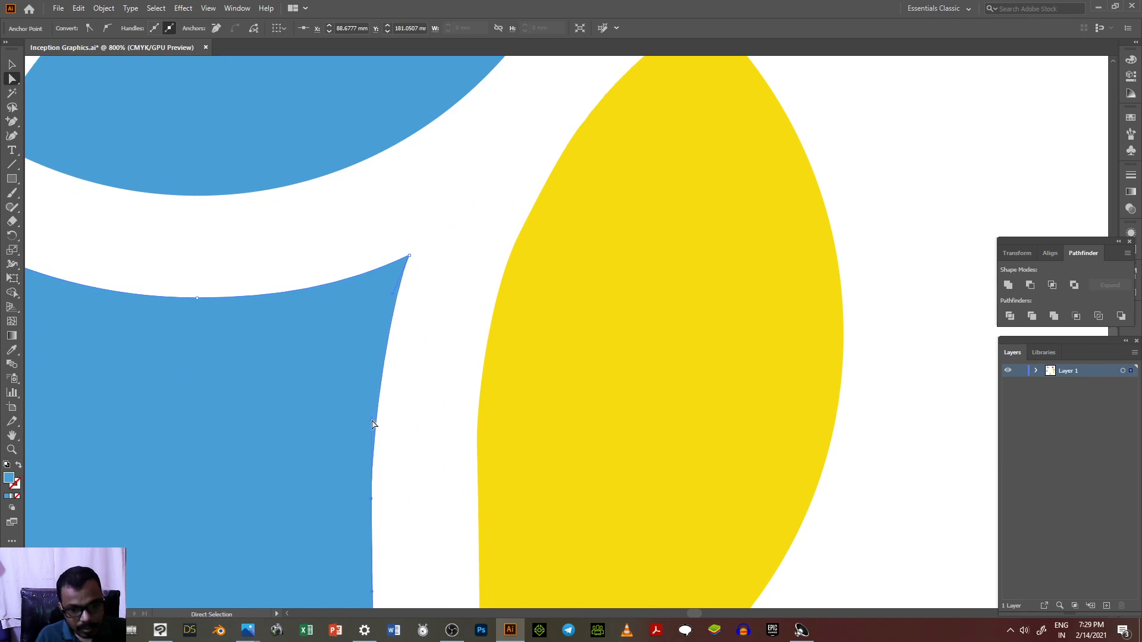
pyautogui.moveTo(374, 424); pyautogui.dragTo(370, 393)
pyautogui.click(413, 413)
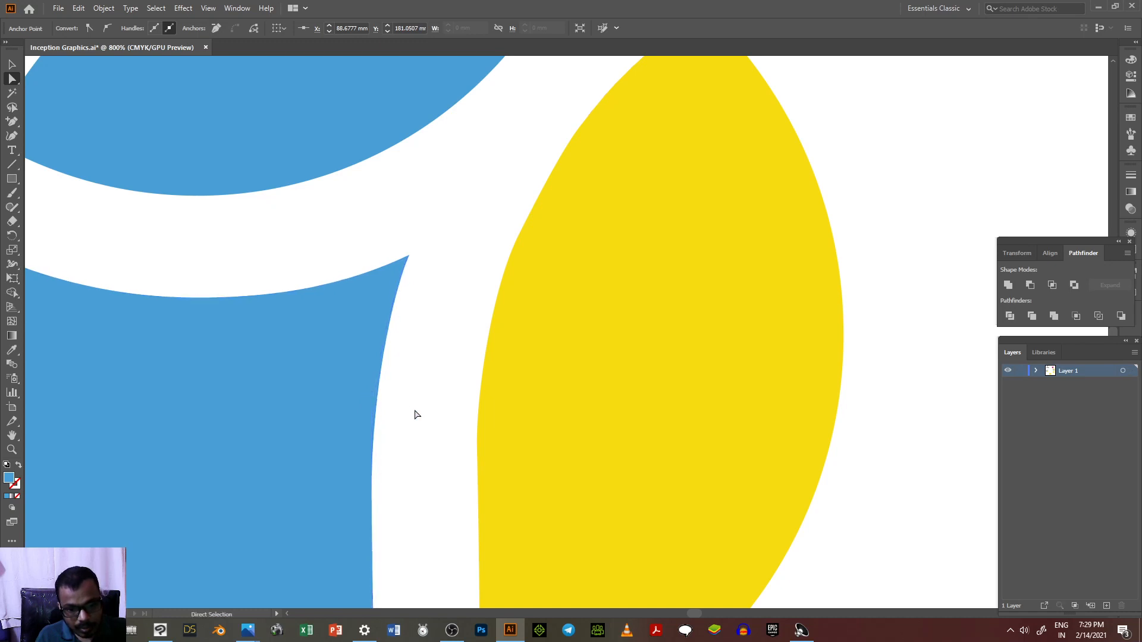
# Lengthen the upper direction handle of the lower blue segment's middle inner-edge anchor, tilting it slightly left, and deselect the segment.
pyautogui.click(370, 506)
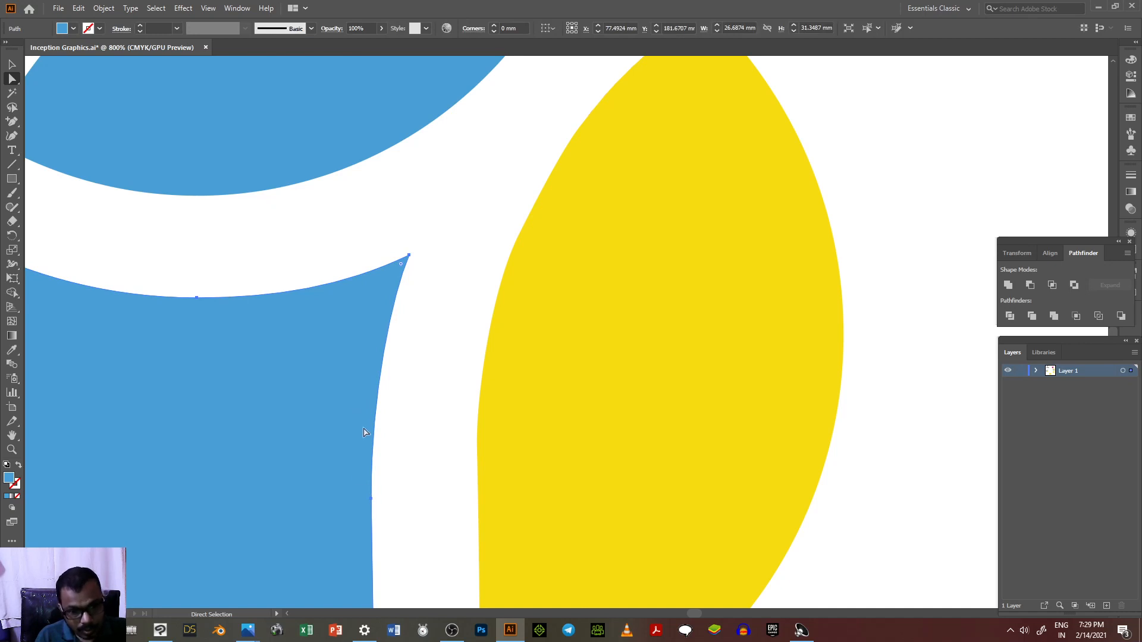
pyautogui.click(397, 495)
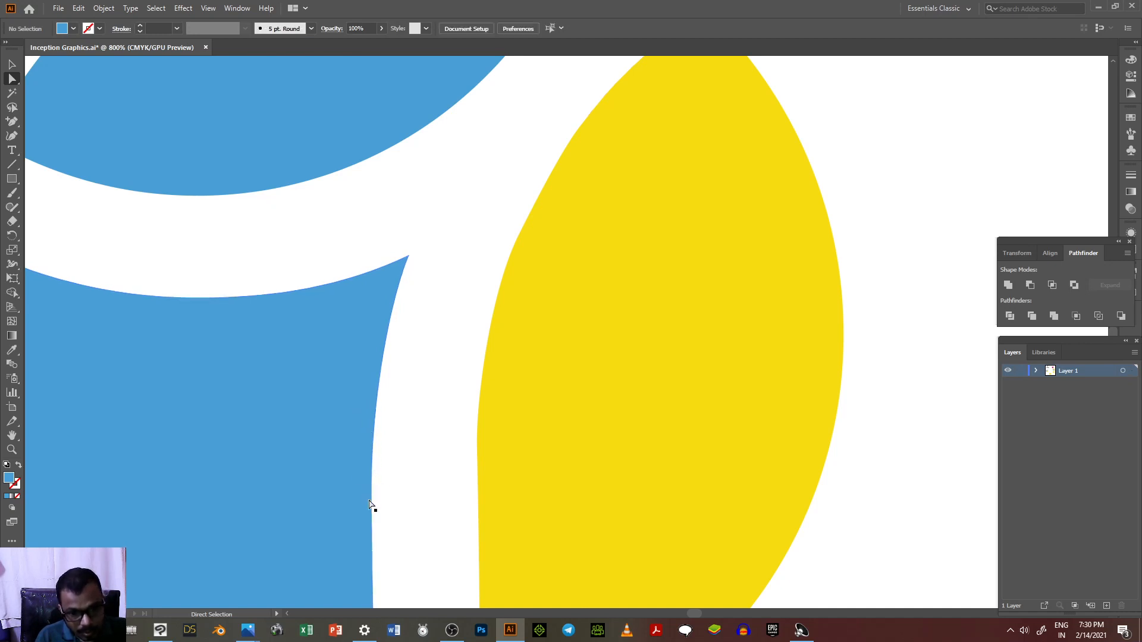
pyautogui.click(370, 500)
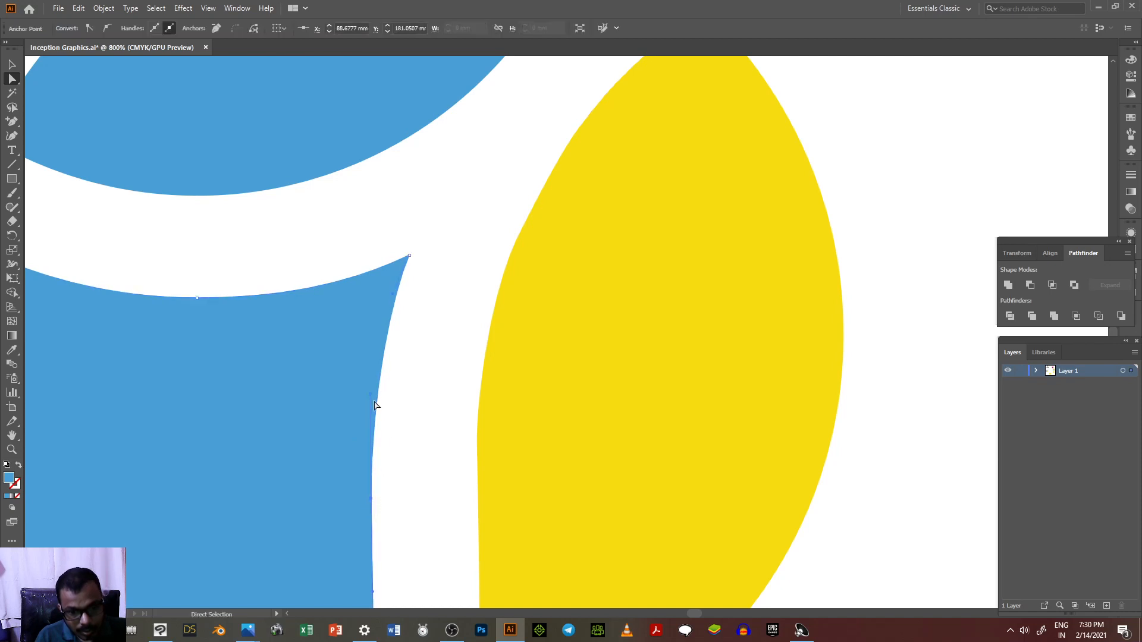
pyautogui.moveTo(371, 400); pyautogui.dragTo(364, 374)
pyautogui.click(398, 392)
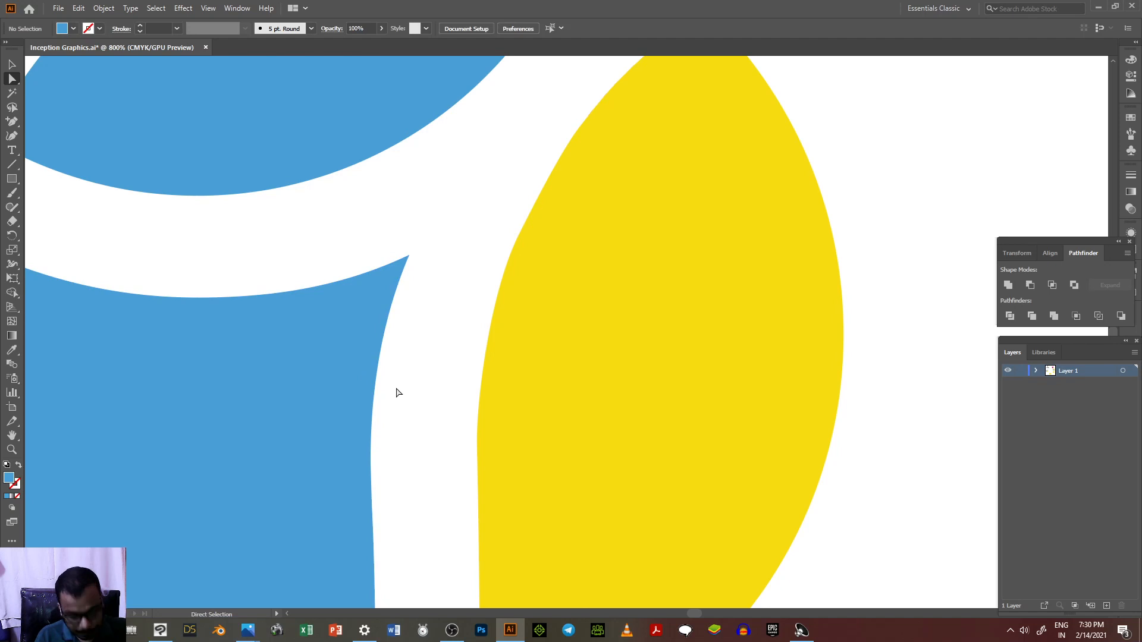
# Compare the three-segment mark's inner edges with the original Inception Graphics logo, both at whole-artboard scale and close up.
pyautogui.scroll(-2, 398, 393)
pyautogui.scroll(-1, 398, 393)
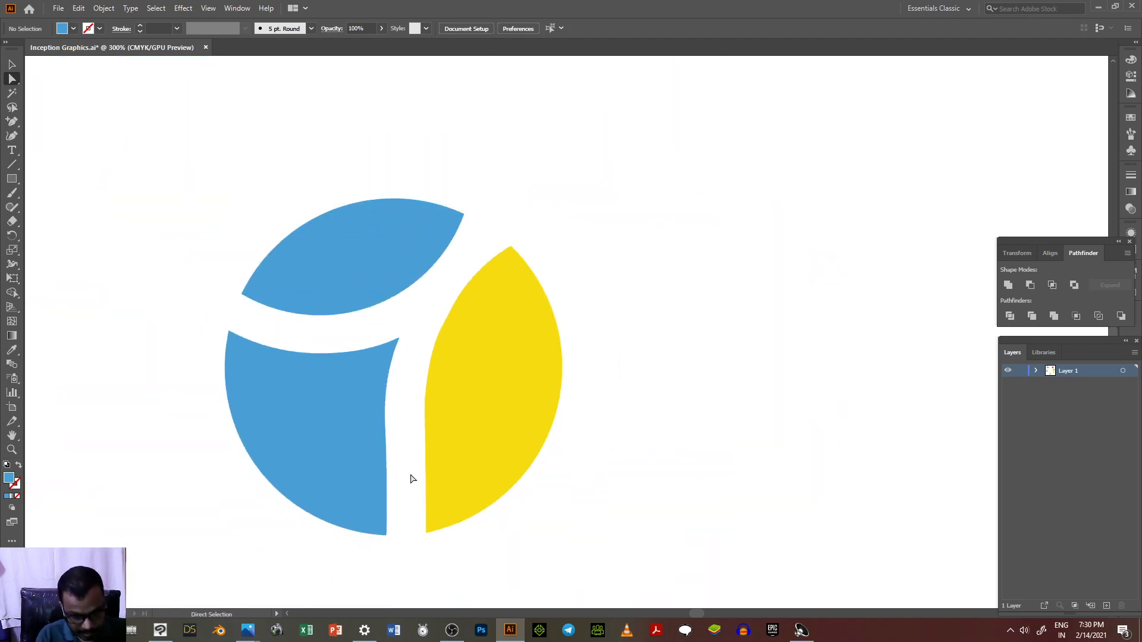
pyautogui.scroll(-4, 410, 479)
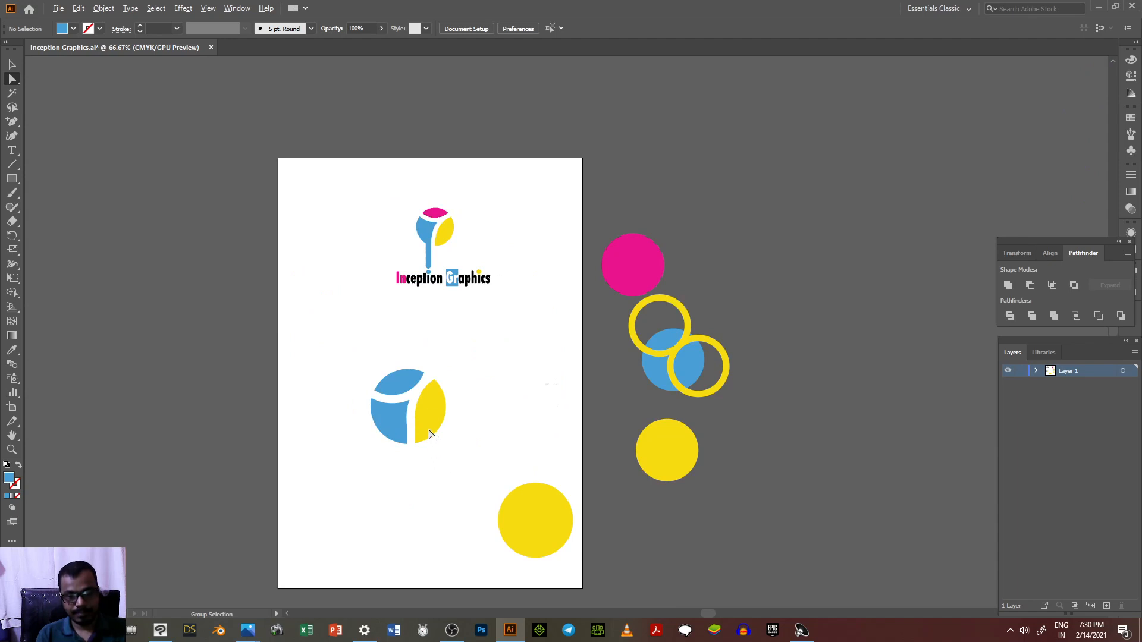
pyautogui.scroll(4, 416, 440)
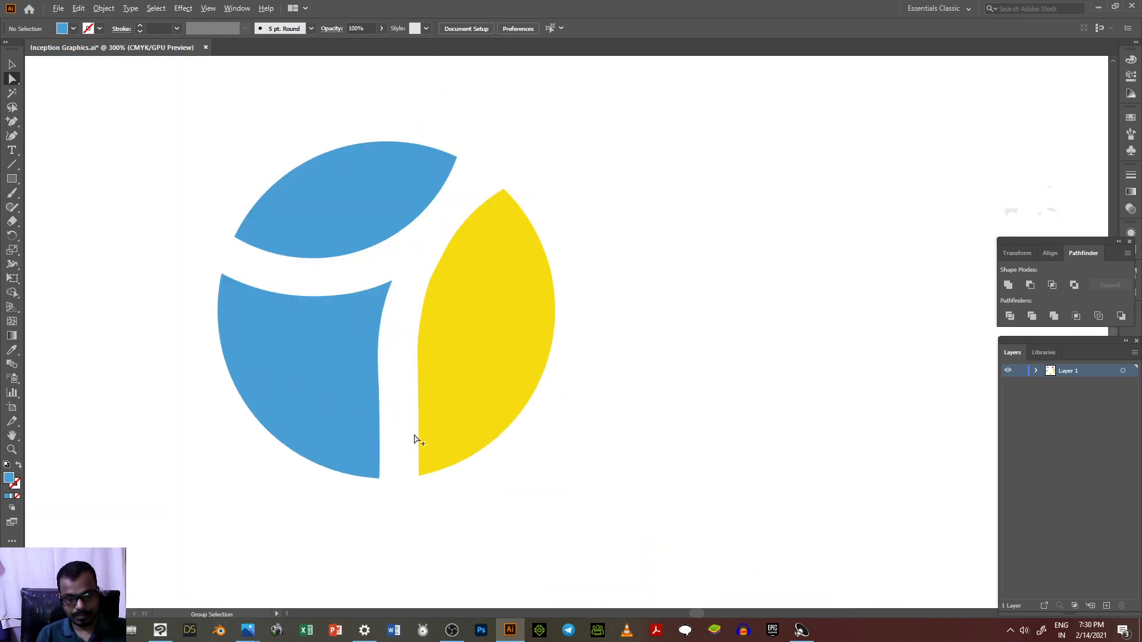
pyautogui.scroll(-4, 415, 440)
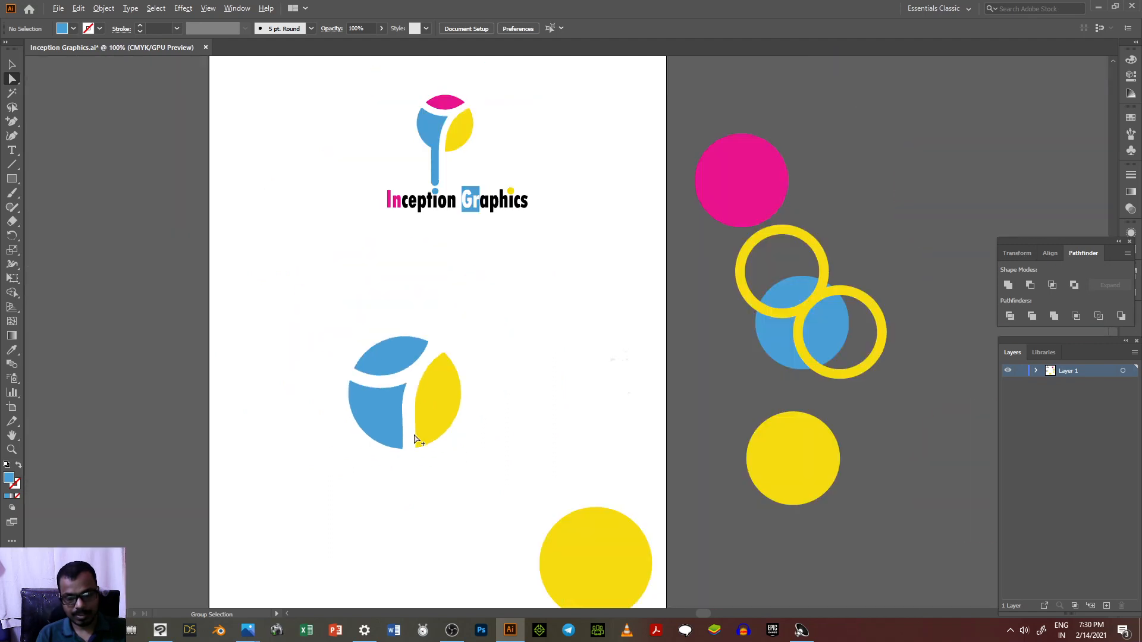
pyautogui.scroll(5, 416, 436)
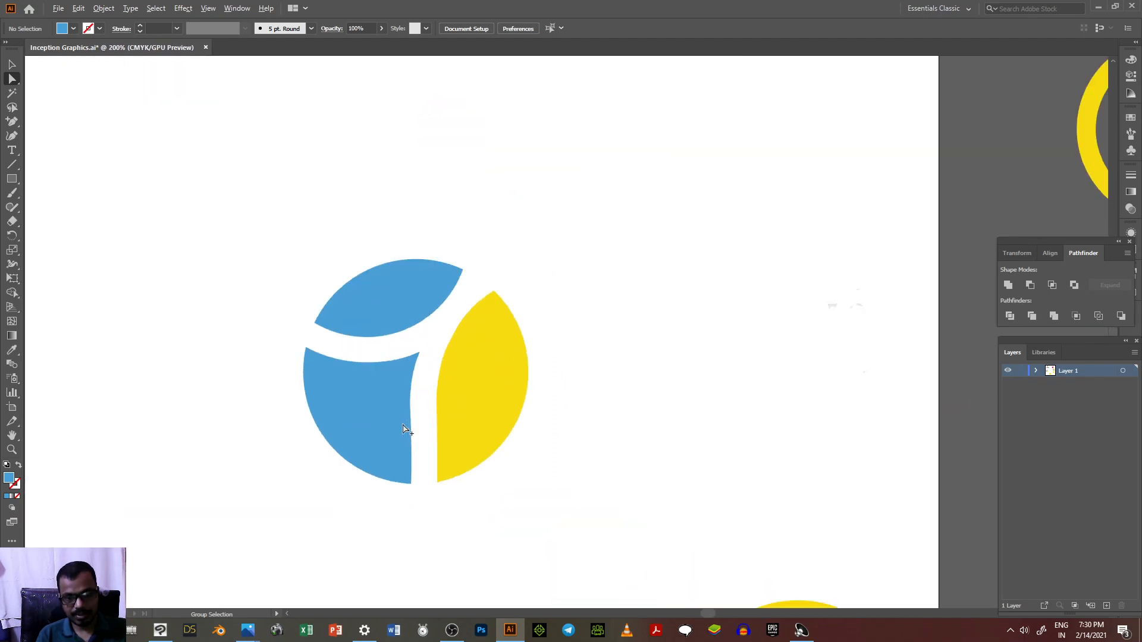
pyautogui.press('a')
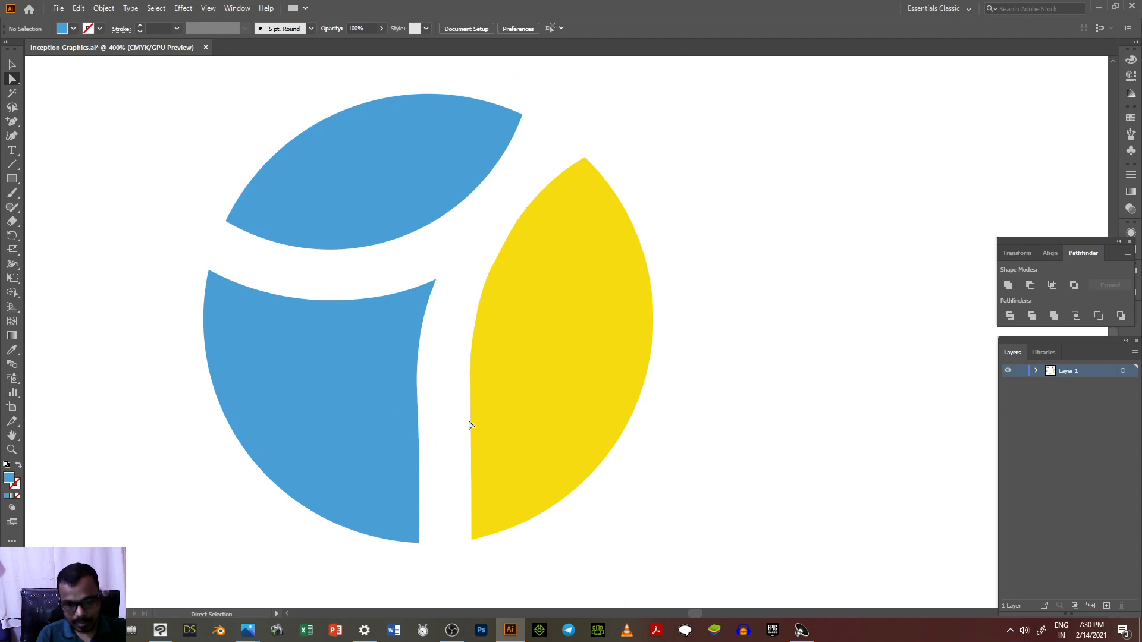
# Straighten the lower inner edge of the yellow segment by nudging its lower anchor point slightly right and aligning the handle above it.
pyautogui.click(473, 423)
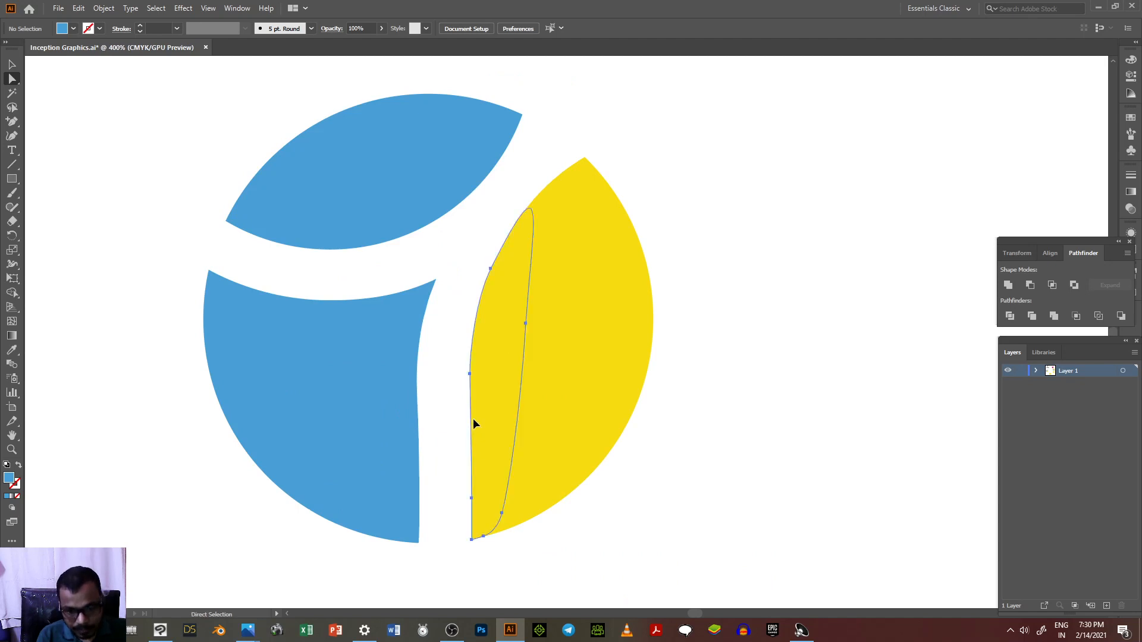
pyautogui.click(472, 498)
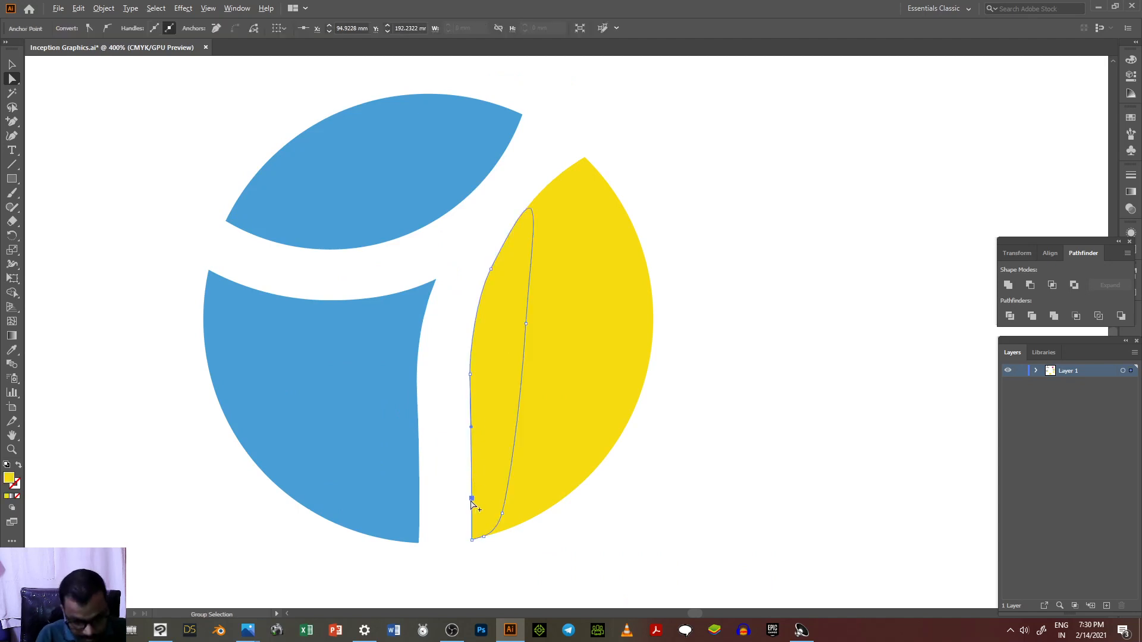
pyautogui.scroll(3, 471, 504)
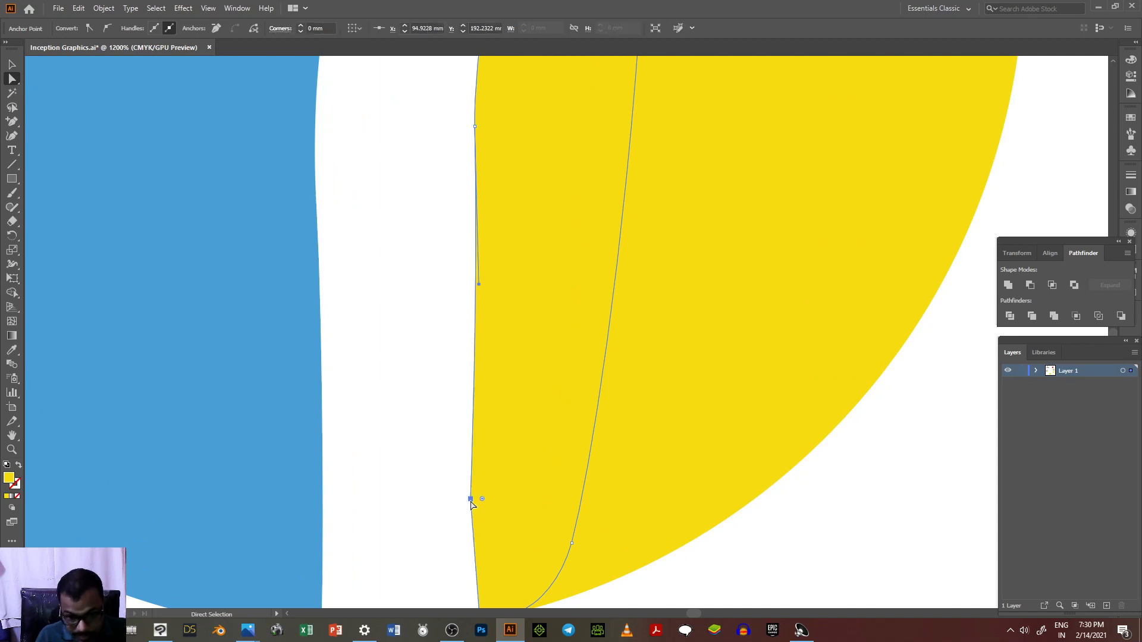
pyautogui.press('Right')
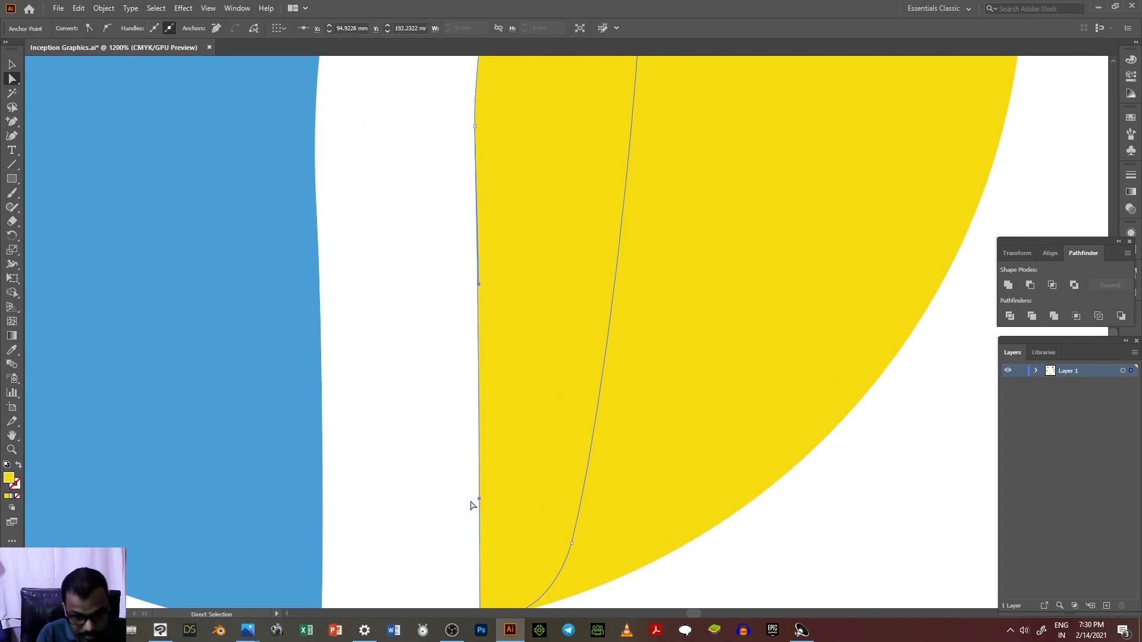
pyautogui.click(477, 284)
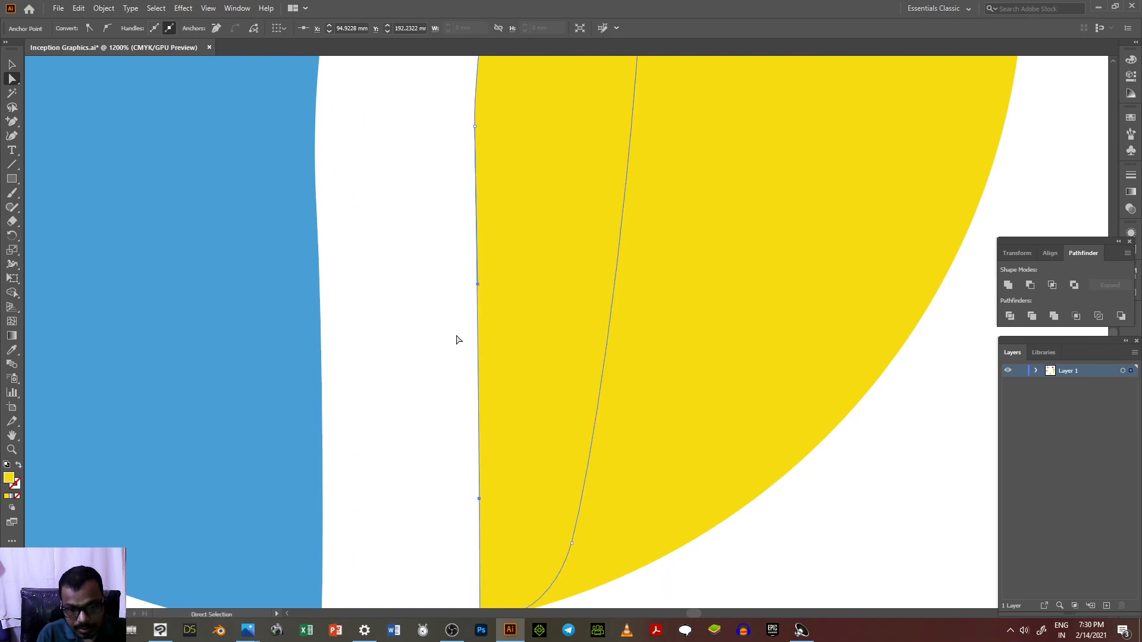
pyautogui.scroll(-3, 457, 340)
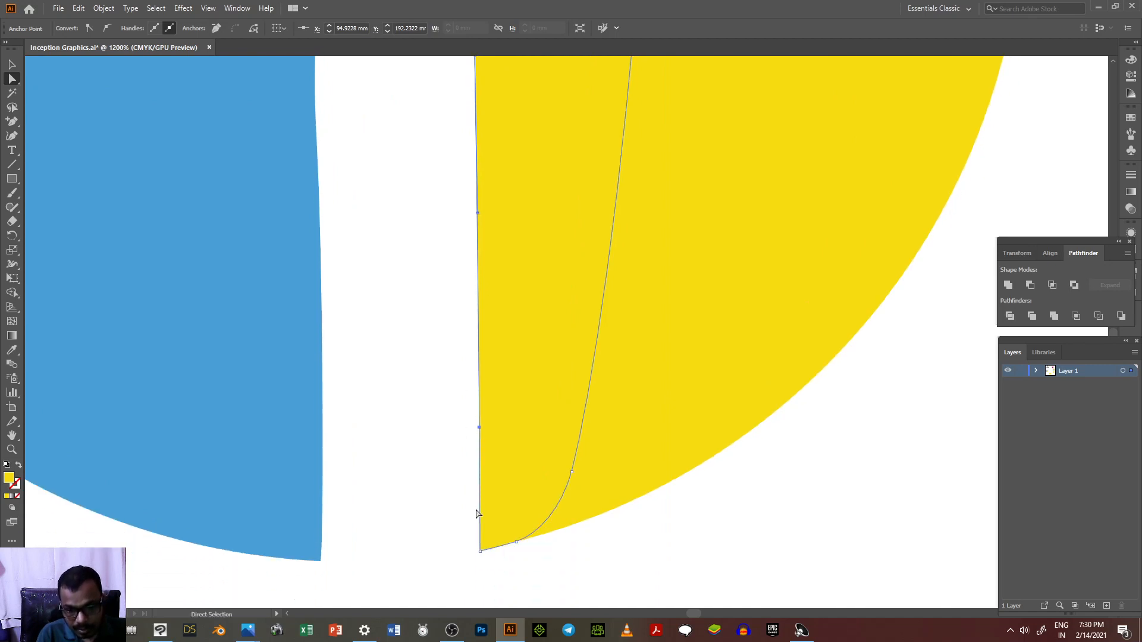
pyautogui.click(445, 515)
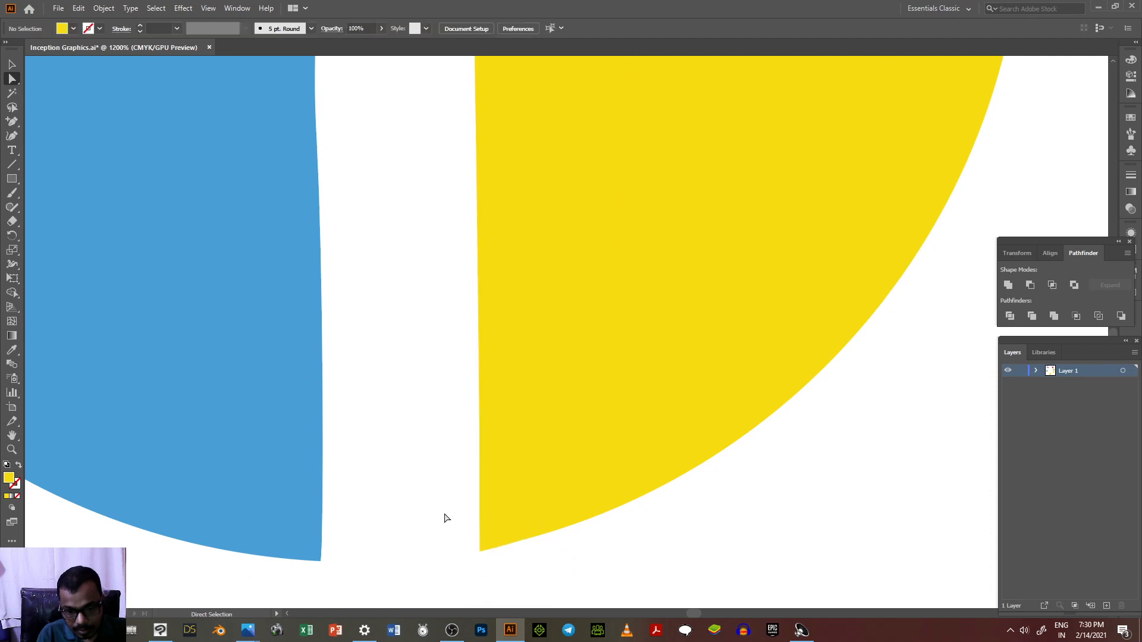
pyautogui.scroll(-4, 444, 517)
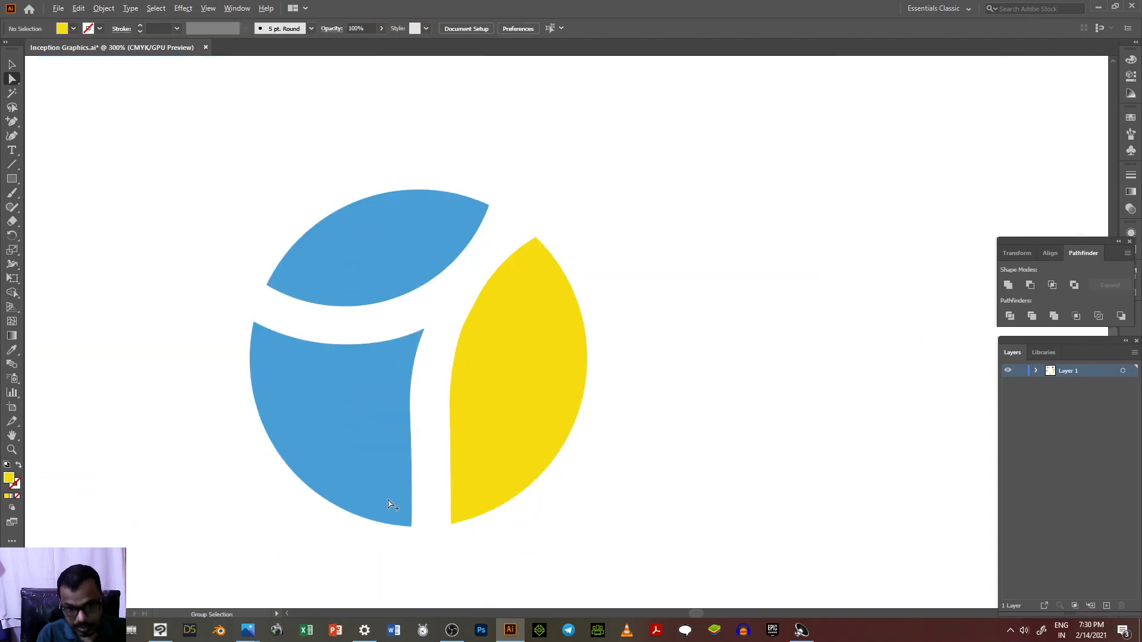
pyautogui.scroll(-3, 310, 502)
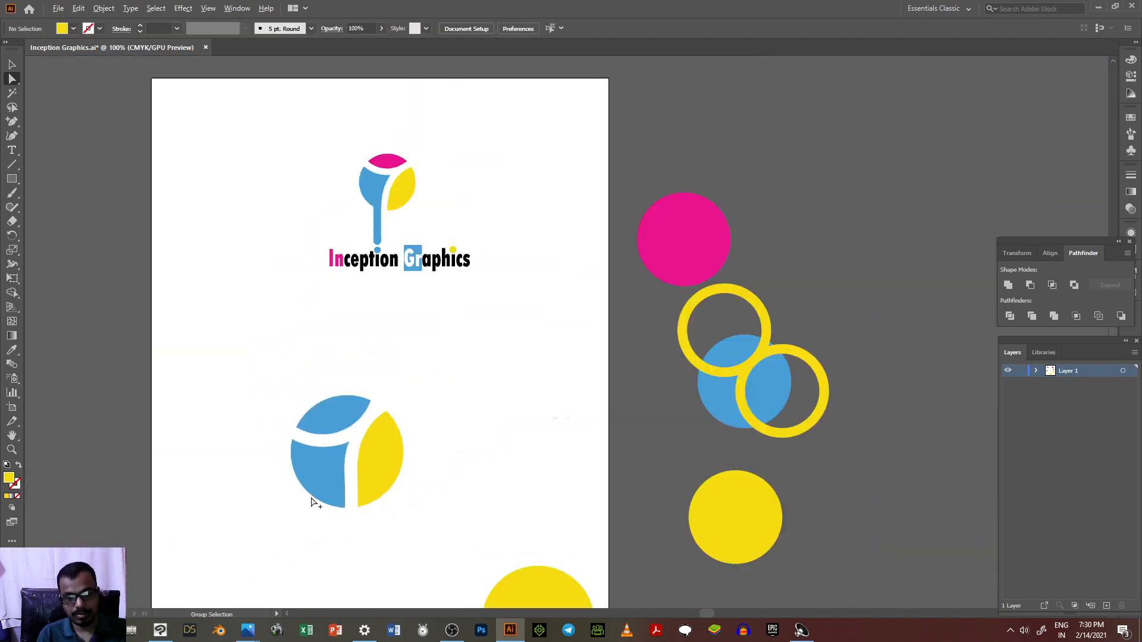
# Smooth the lower blue segment's inner edge by adjusting its mid-edge anchor handle and pulling the upper inner corner slightly inward.
pyautogui.scroll(2, 332, 517)
pyautogui.scroll(2, 333, 520)
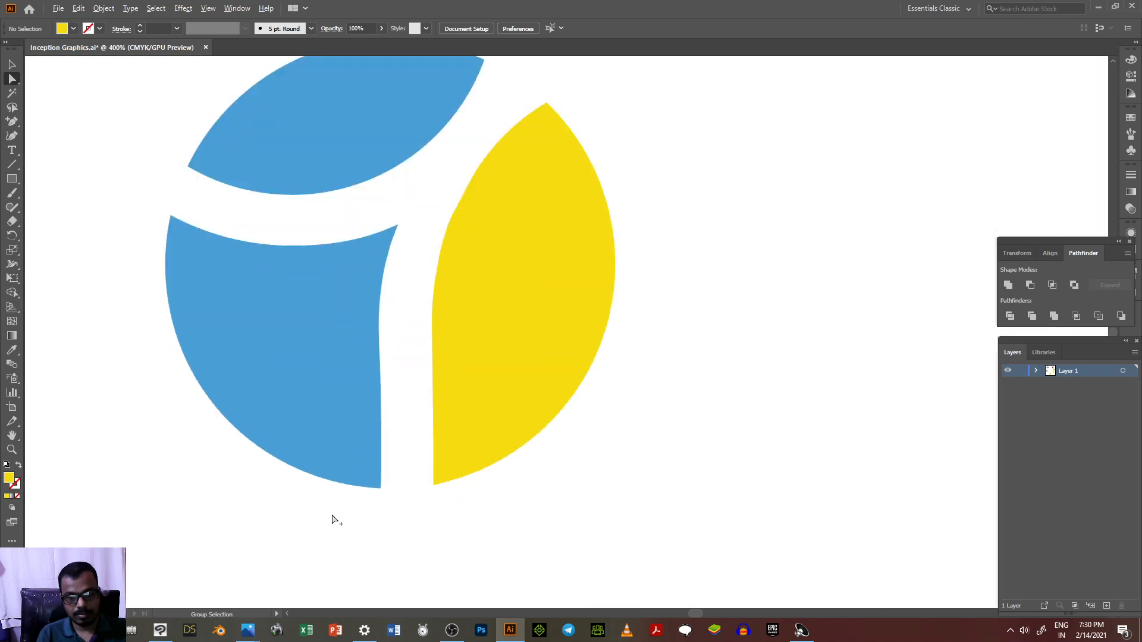
pyautogui.scroll(2, 369, 244)
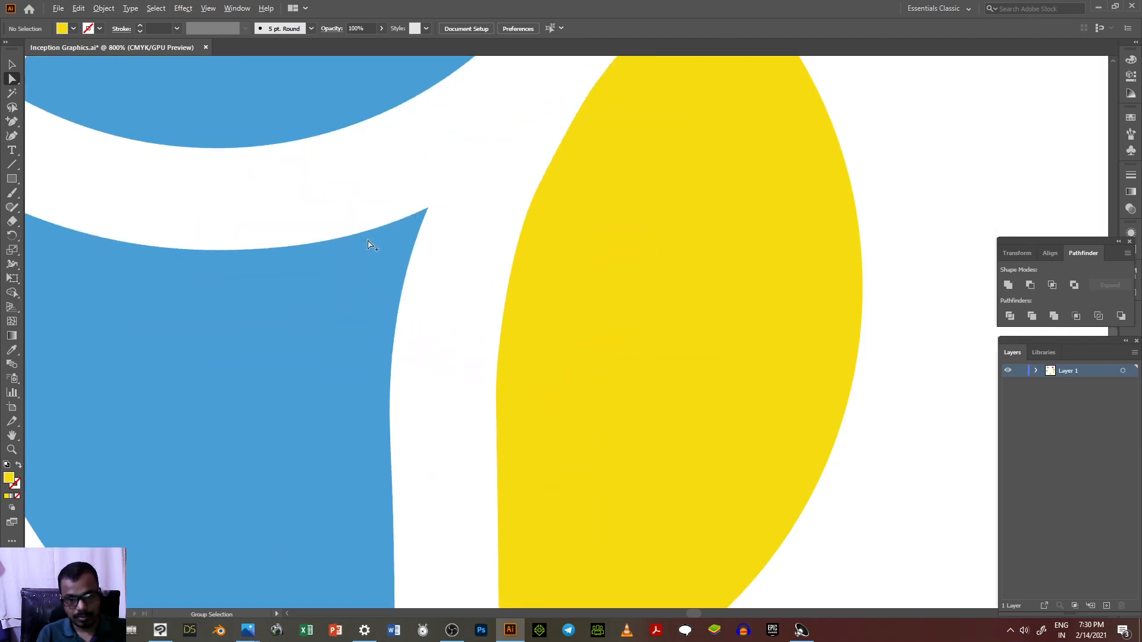
pyautogui.click(392, 386)
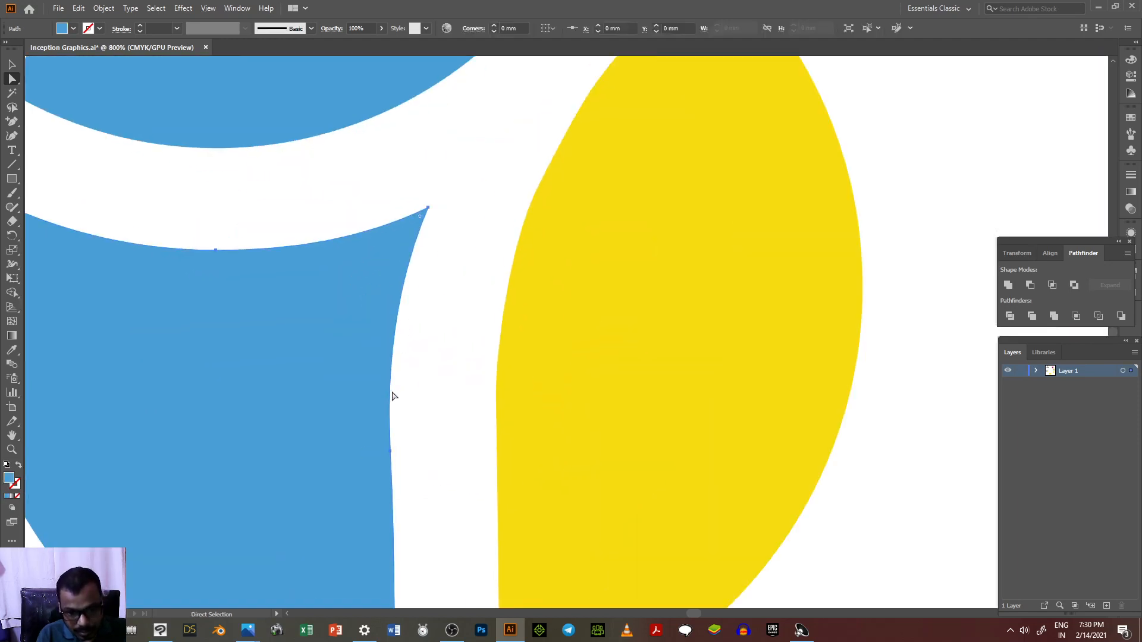
pyautogui.click(390, 453)
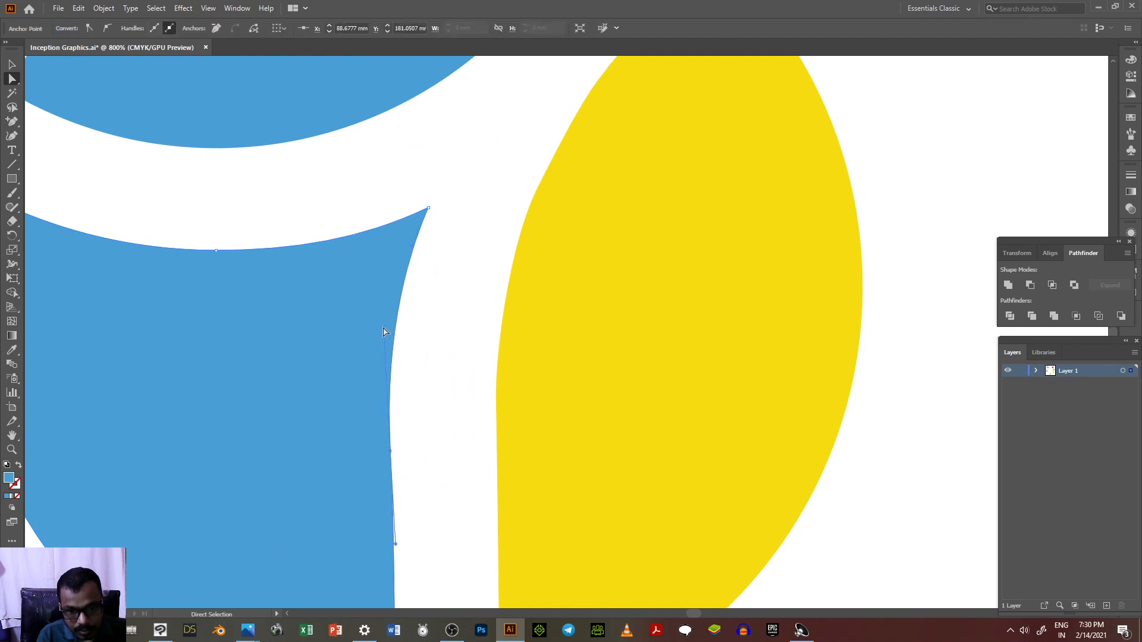
pyautogui.moveTo(383, 327); pyautogui.dragTo(387, 325)
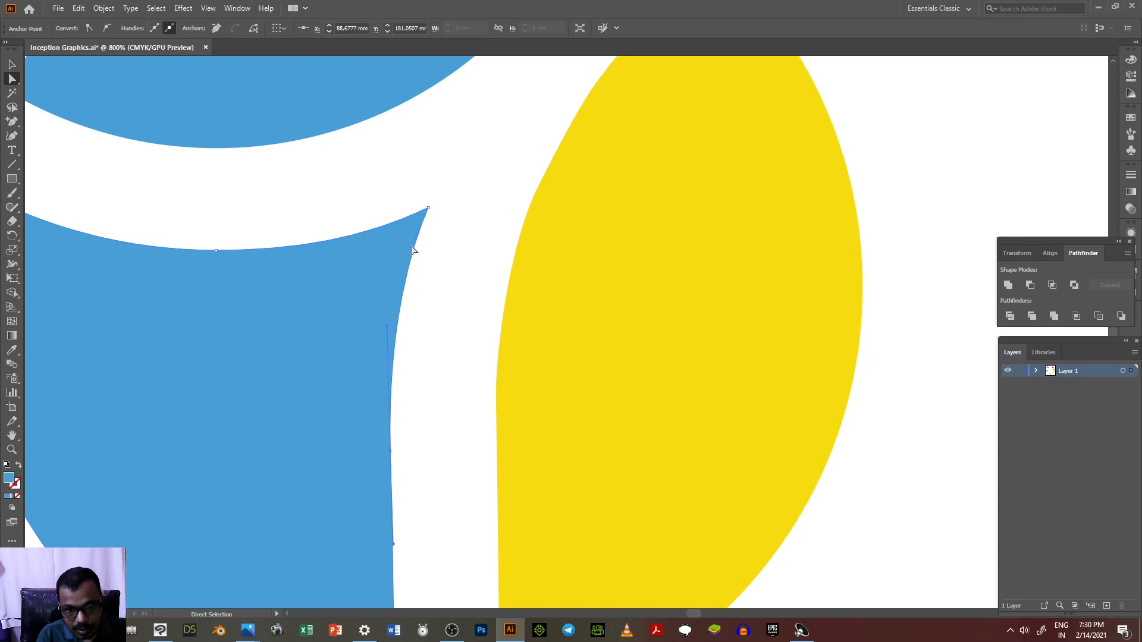
pyautogui.click(426, 212)
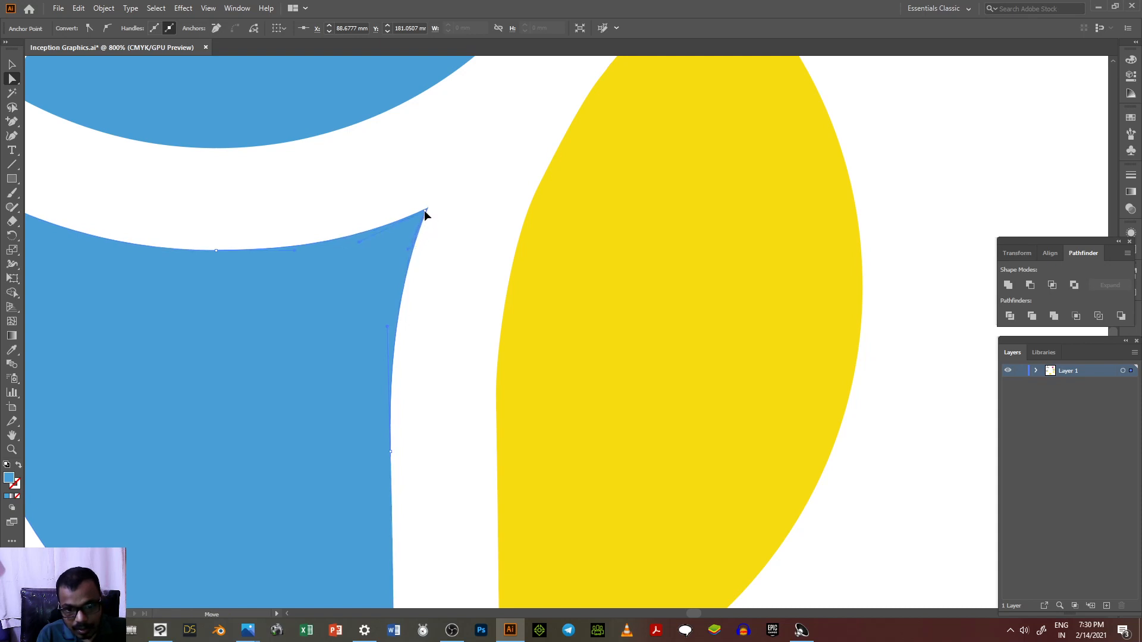
pyautogui.moveTo(422, 217); pyautogui.dragTo(420, 214)
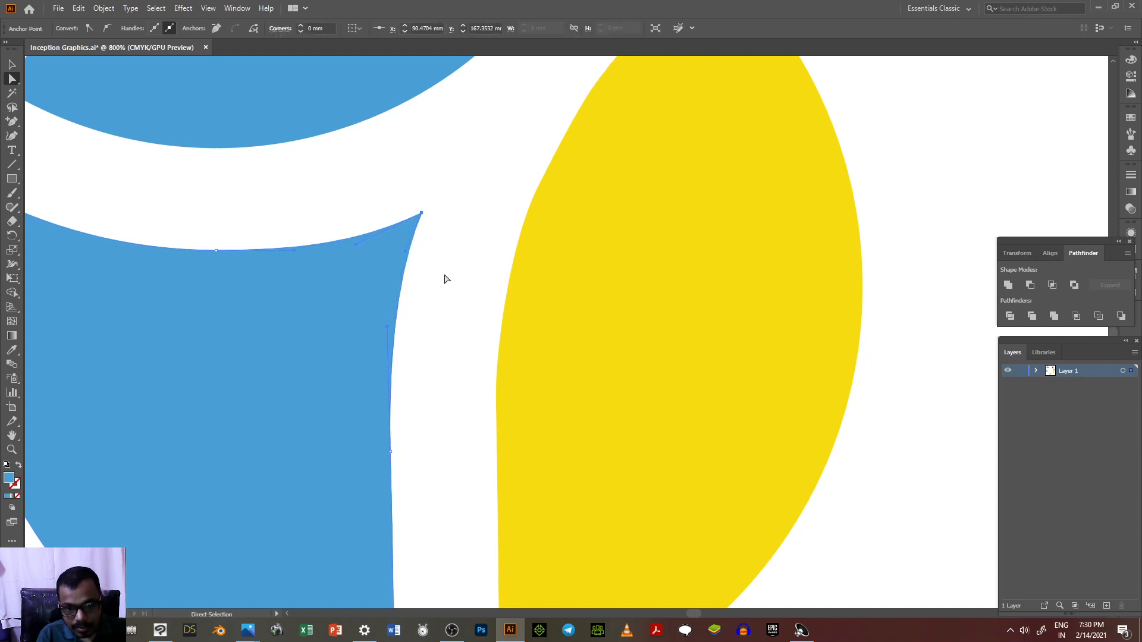
pyautogui.click(446, 279)
pyautogui.scroll(-4, 446, 279)
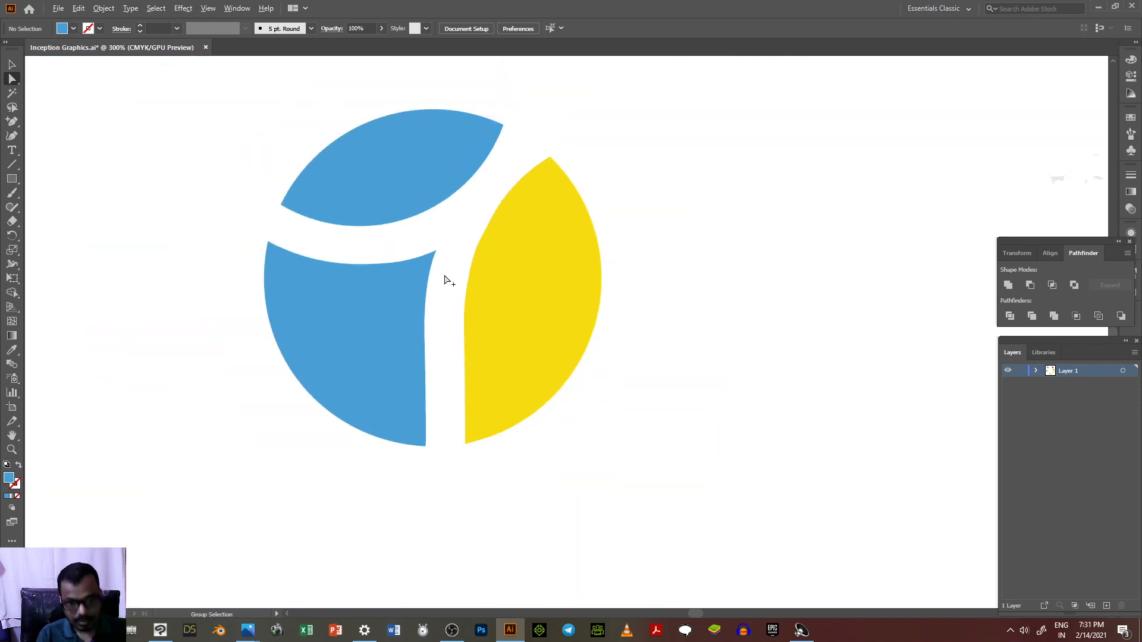
pyautogui.scroll(2, 464, 382)
pyautogui.scroll(-1, 446, 375)
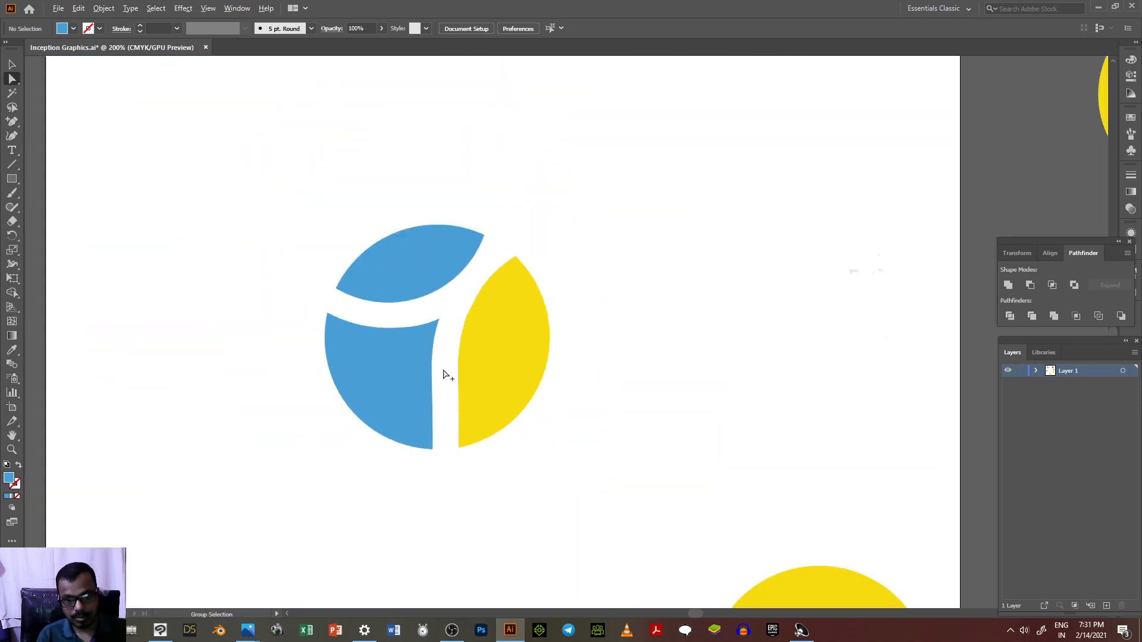
pyautogui.scroll(-2, 471, 311)
pyautogui.scroll(2, 482, 326)
pyautogui.click(465, 342)
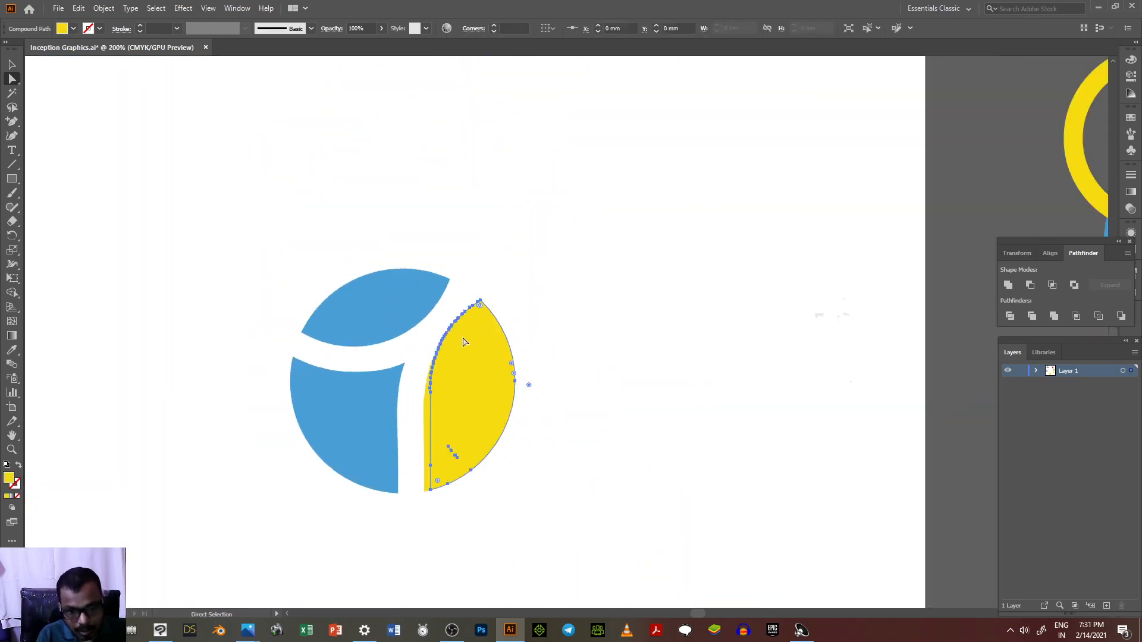
pyautogui.click(599, 387)
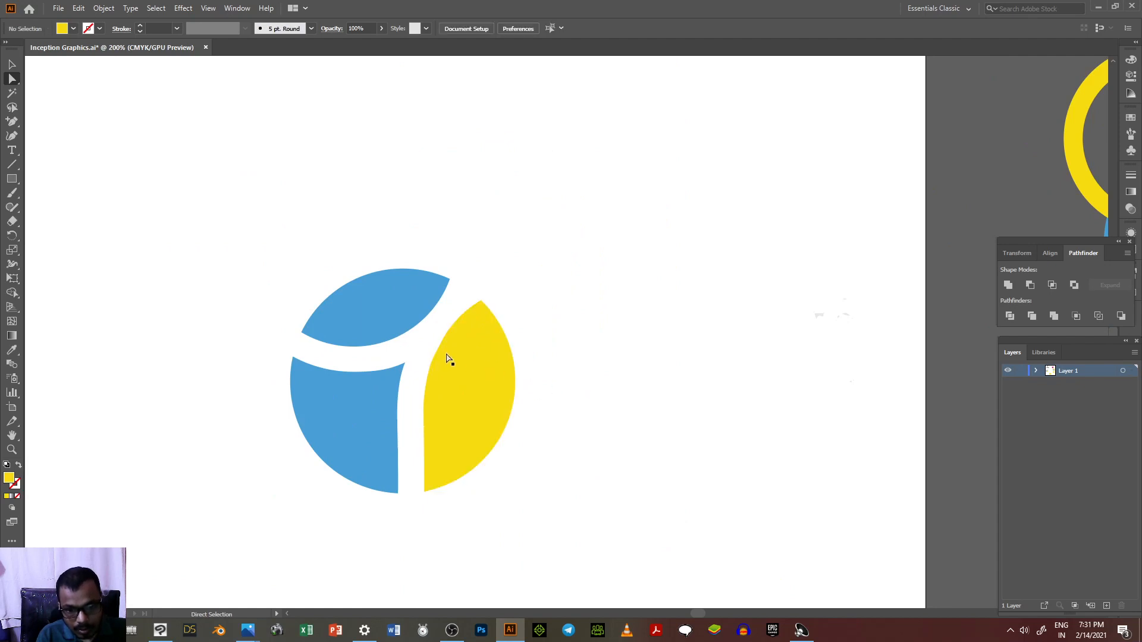
# Try to move the upper anchor point on the yellow segment's inner edge slightly up and right, and undo it.
pyautogui.scroll(3, 447, 359)
pyautogui.click(420, 409)
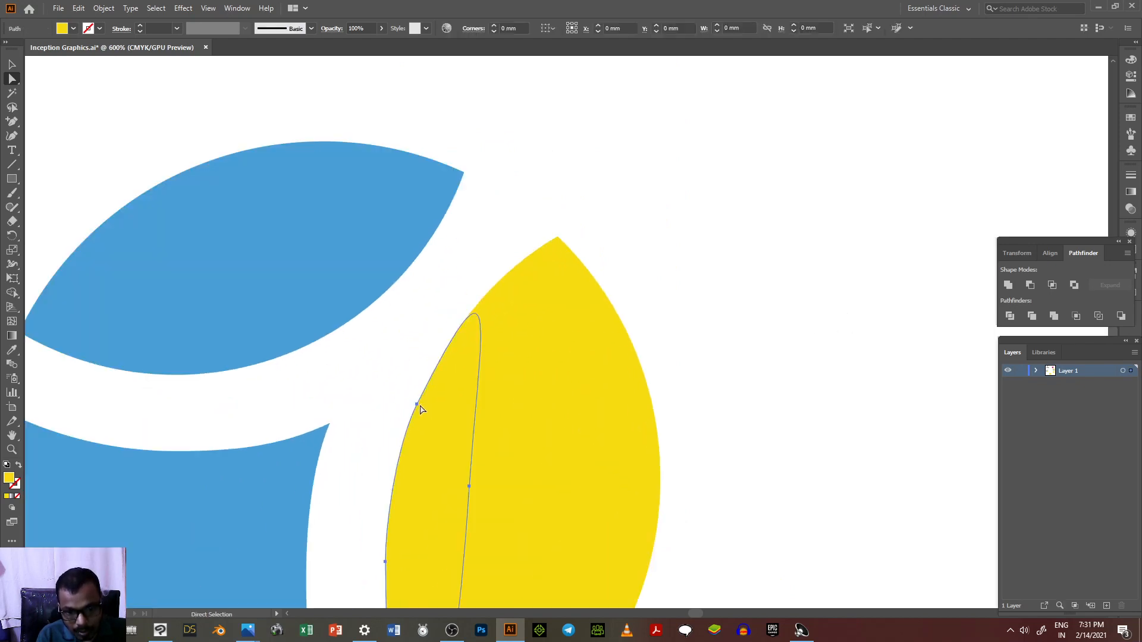
pyautogui.press('Delete')
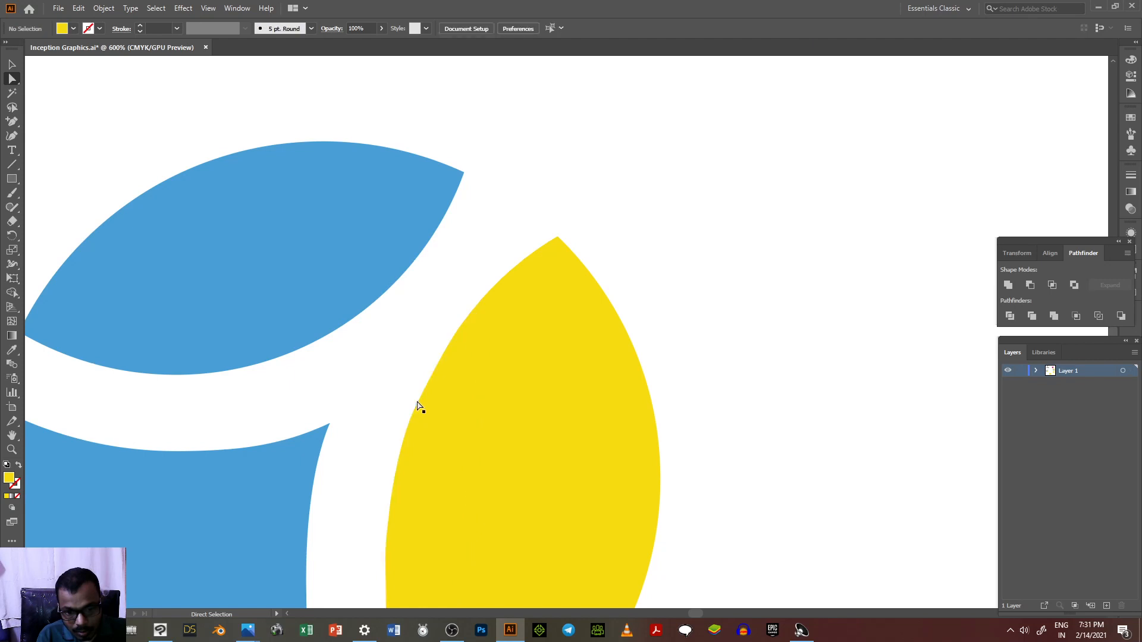
pyautogui.click(420, 432)
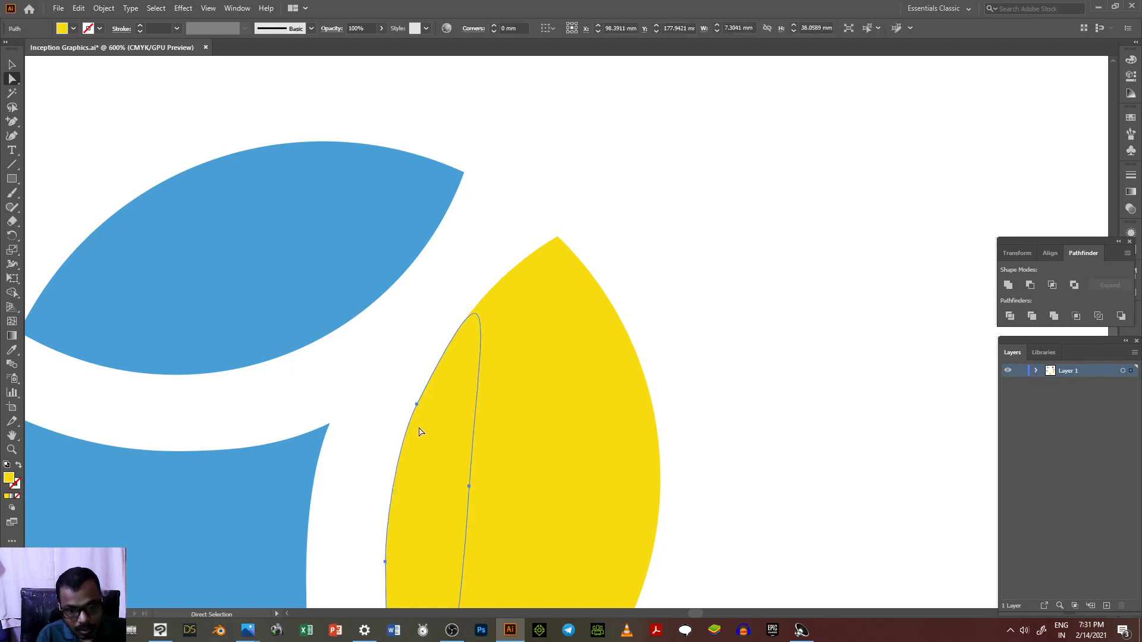
pyautogui.click(416, 404)
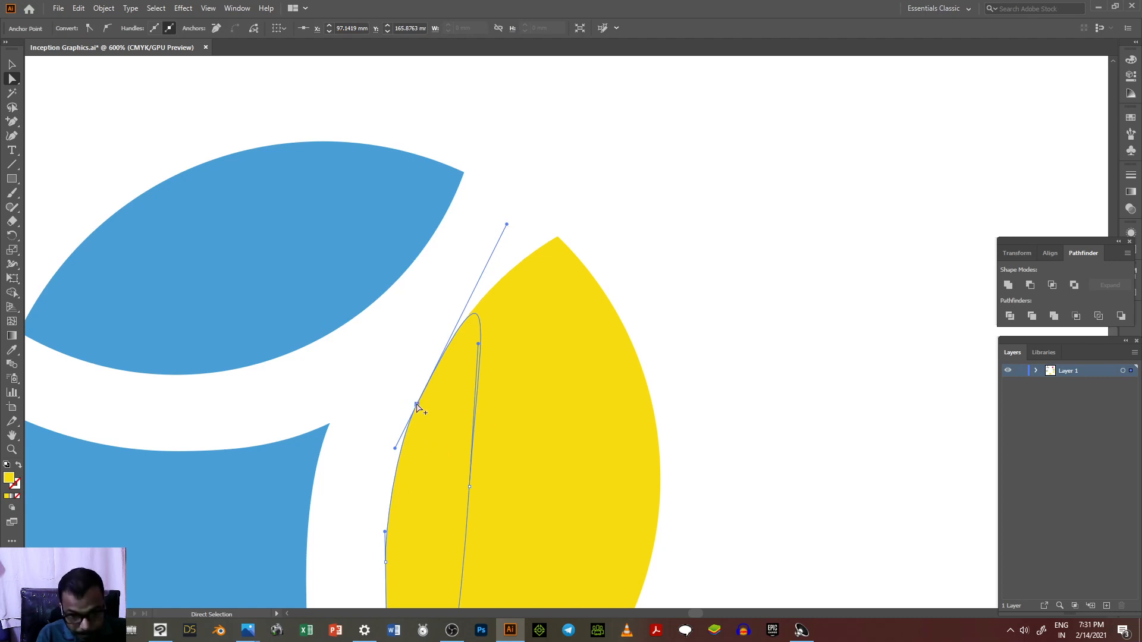
pyautogui.scroll(2, 418, 409)
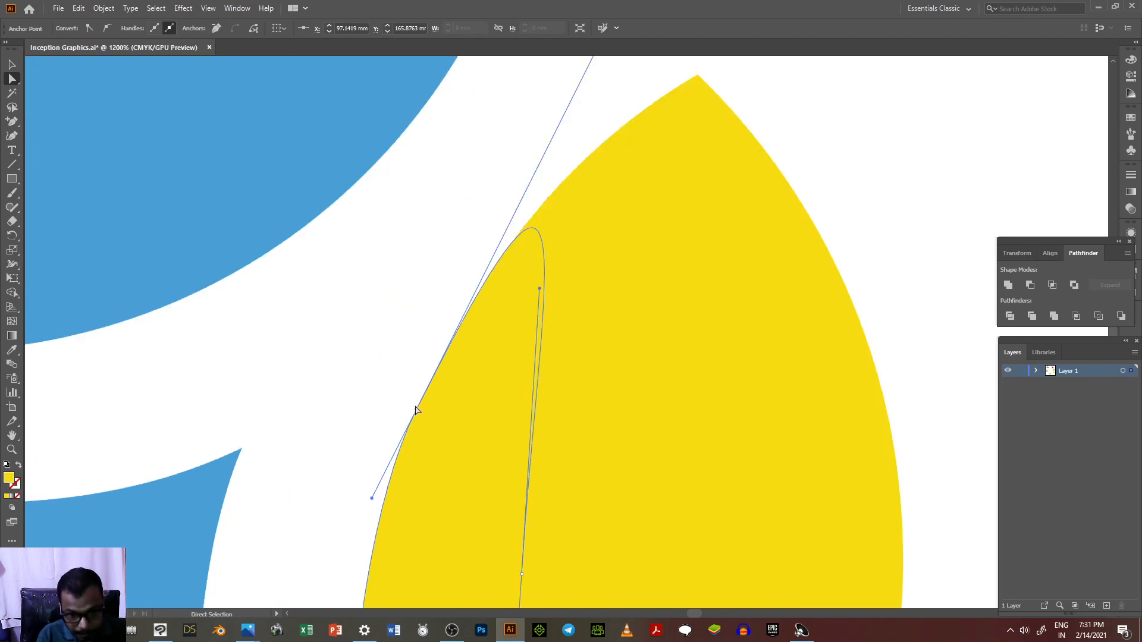
pyautogui.moveTo(416, 409); pyautogui.dragTo(421, 400)
pyautogui.hotkey('ctrl', 'z')
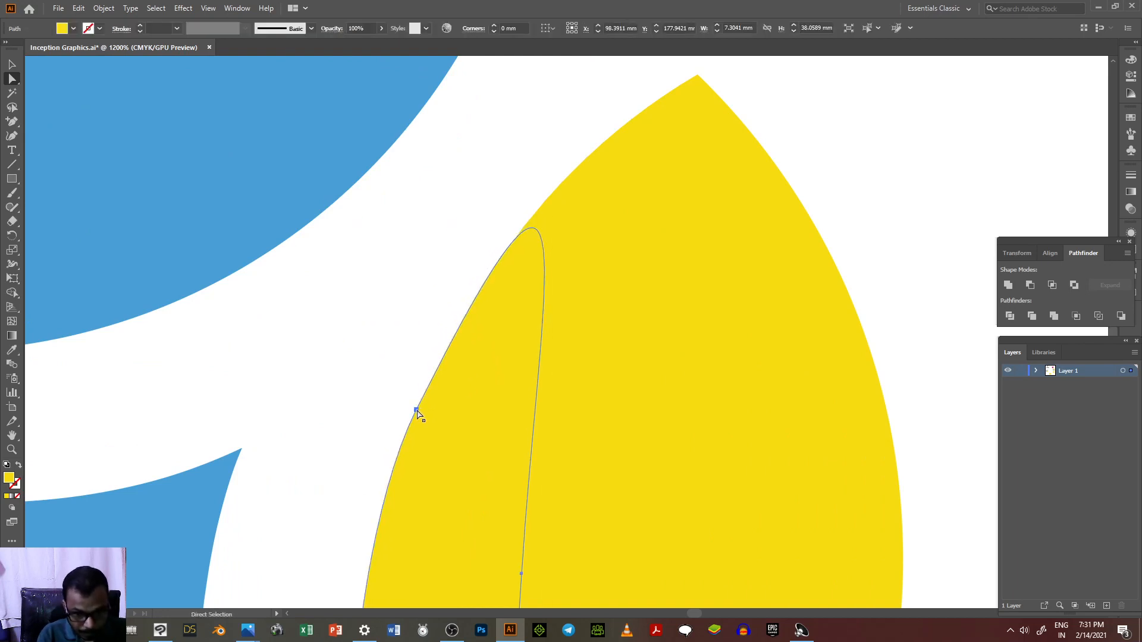
# Shift the yellow segment's upper inner anchor point slightly up and right and shorten its upper direction handle to smooth the curve.
pyautogui.click(416, 410)
pyautogui.moveTo(417, 411); pyautogui.dragTo(421, 402)
pyautogui.scroll(2, 421, 402)
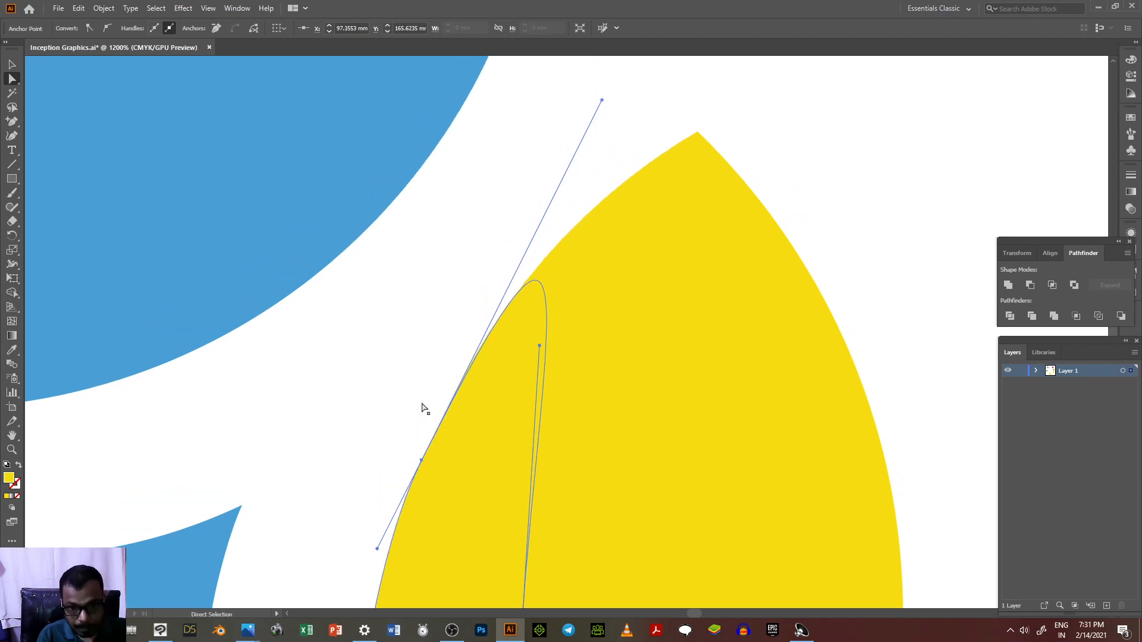
pyautogui.moveTo(601, 101); pyautogui.dragTo(587, 134)
pyautogui.click(498, 218)
pyautogui.scroll(-3, 499, 217)
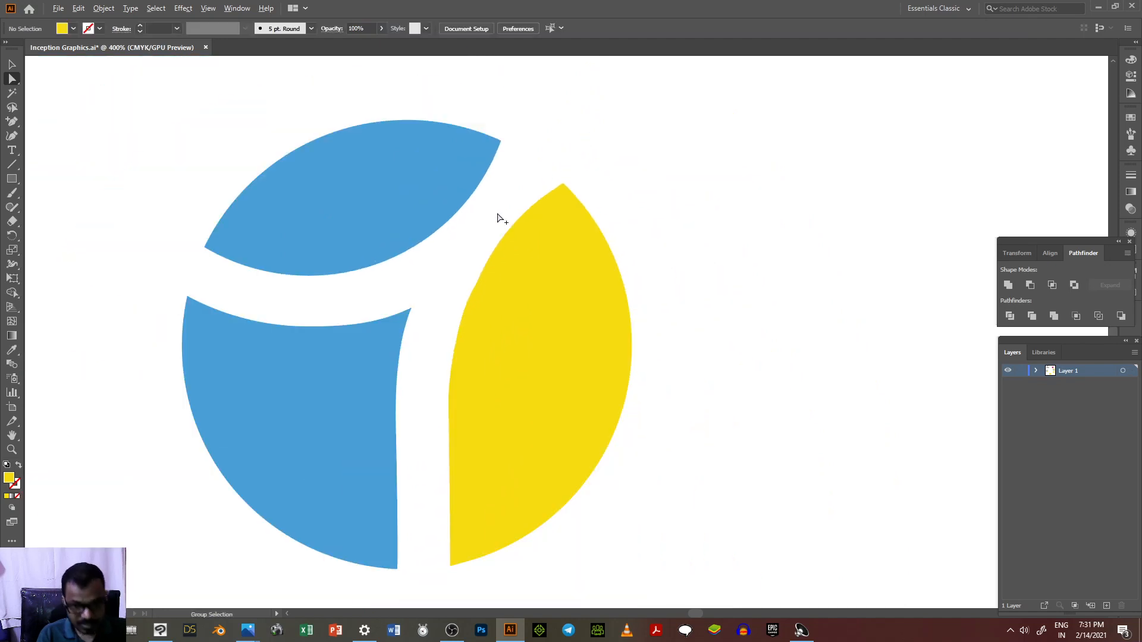
pyautogui.scroll(-2, 475, 351)
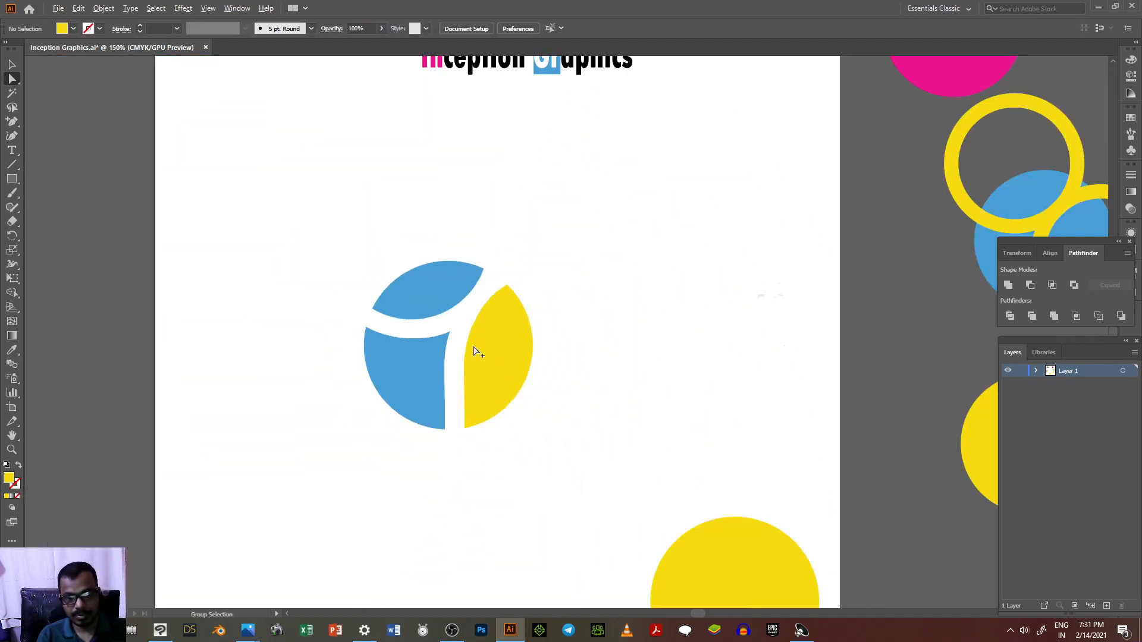
# Refine the yellow segment's inner curve by moving its upper inner anchor point slightly further up.
pyautogui.scroll(2, 473, 324)
pyautogui.click(569, 346)
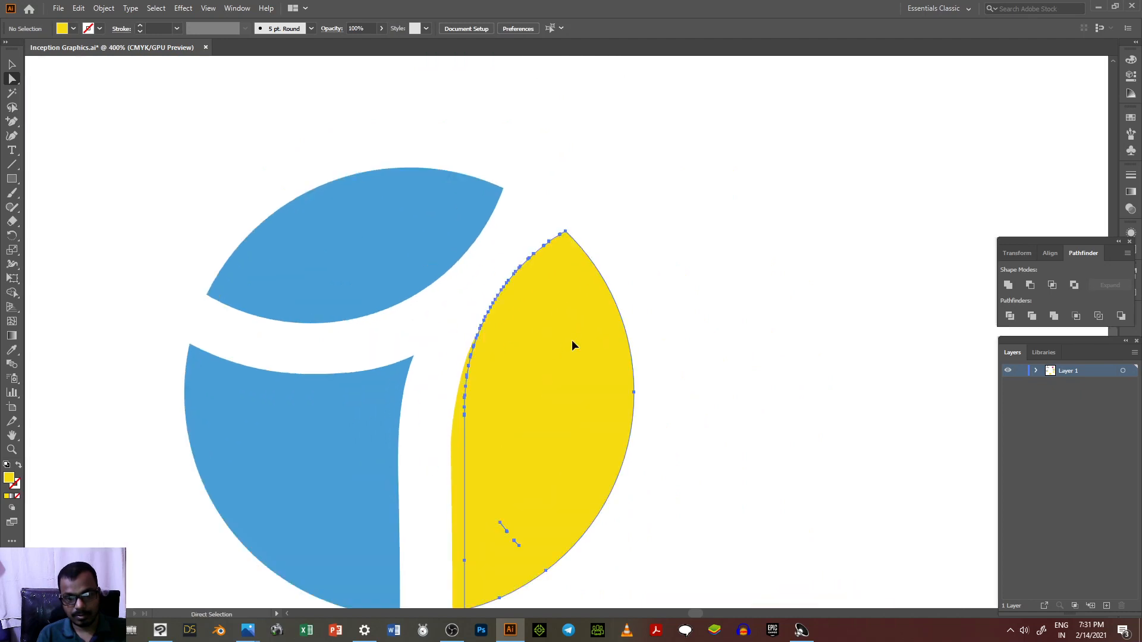
pyautogui.click(460, 447)
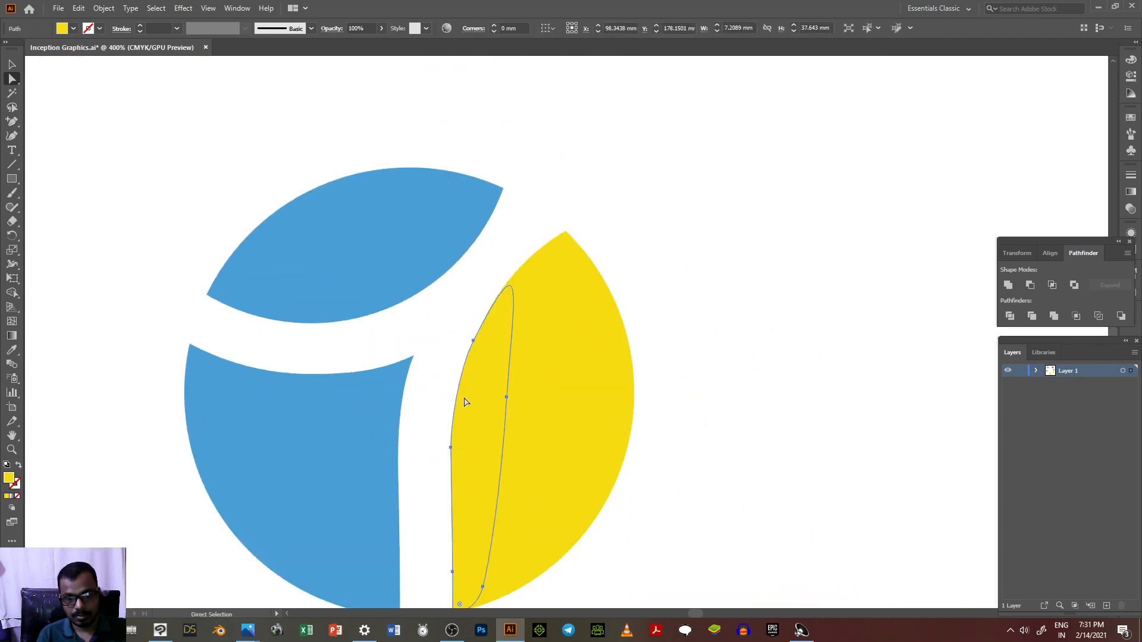
pyautogui.scroll(3, 474, 343)
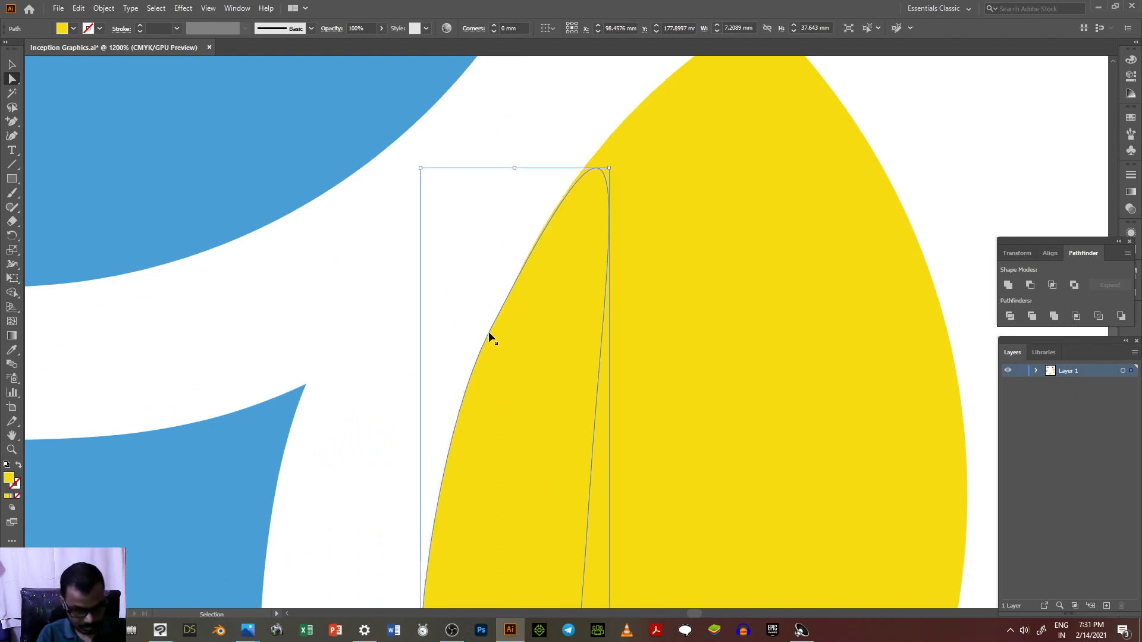
pyautogui.moveTo(487, 338); pyautogui.dragTo(490, 322)
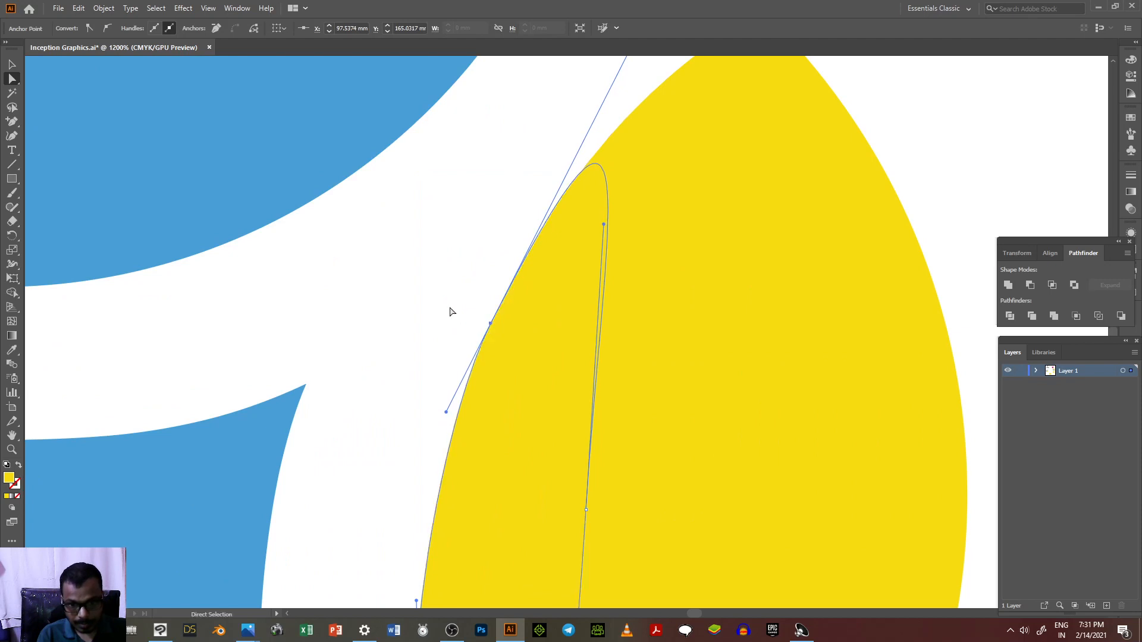
pyautogui.click(450, 311)
pyautogui.scroll(-4, 450, 312)
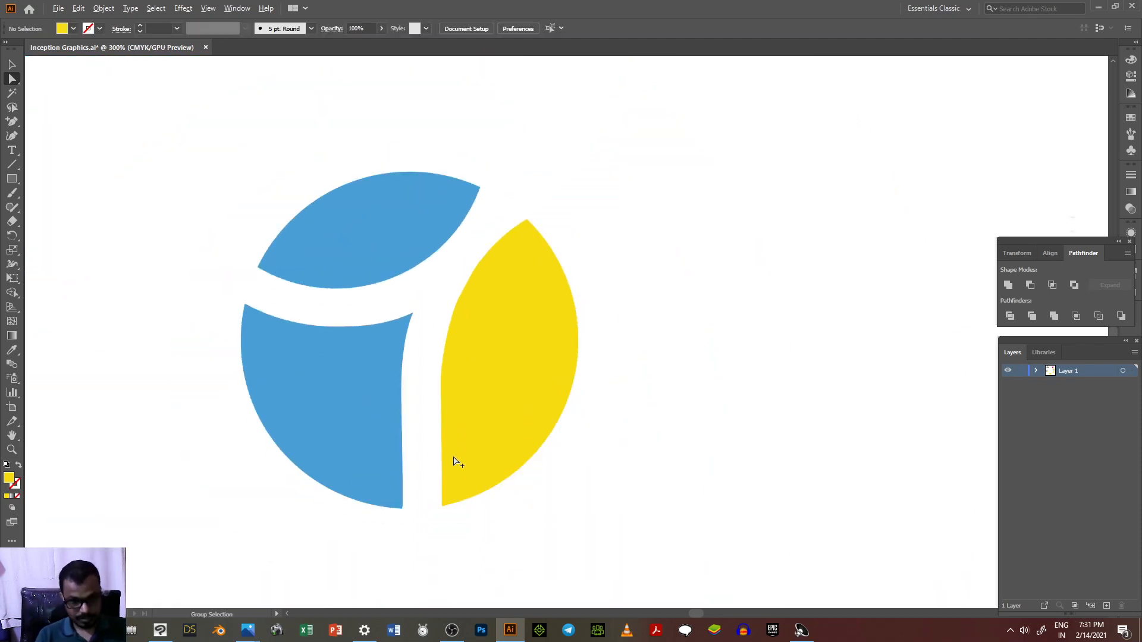
pyautogui.scroll(-3, 456, 462)
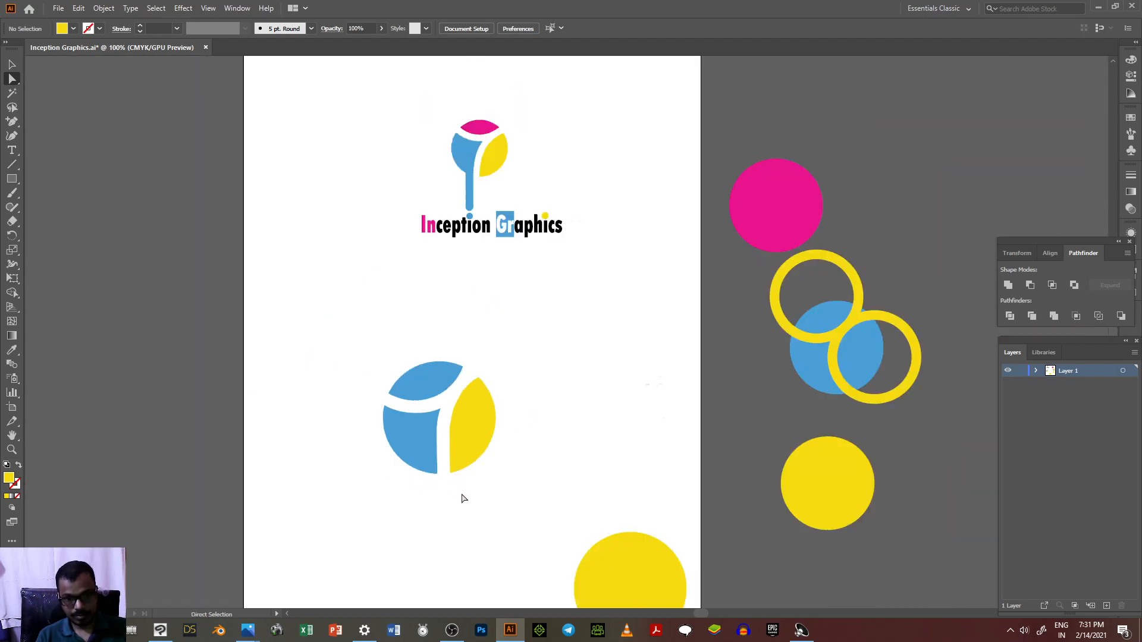
# Recolour the emblem's upper blue segment by sampling the magenta of the small reference logo's top segment with the Eyedropper.
pyautogui.click(431, 394)
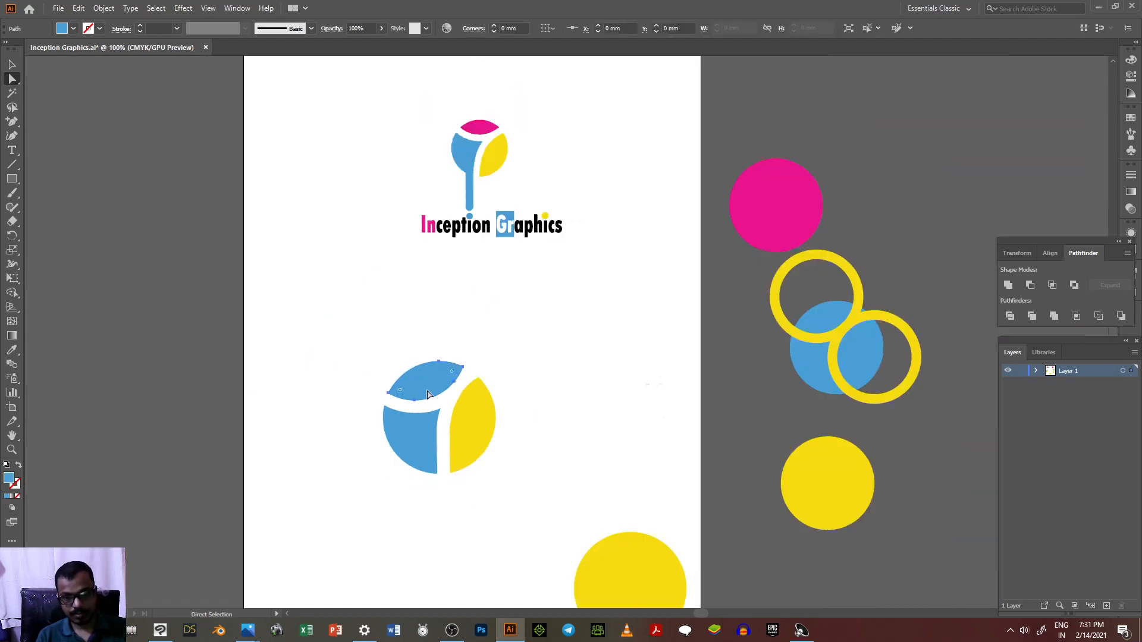
pyautogui.click(12, 351)
pyautogui.click(481, 122)
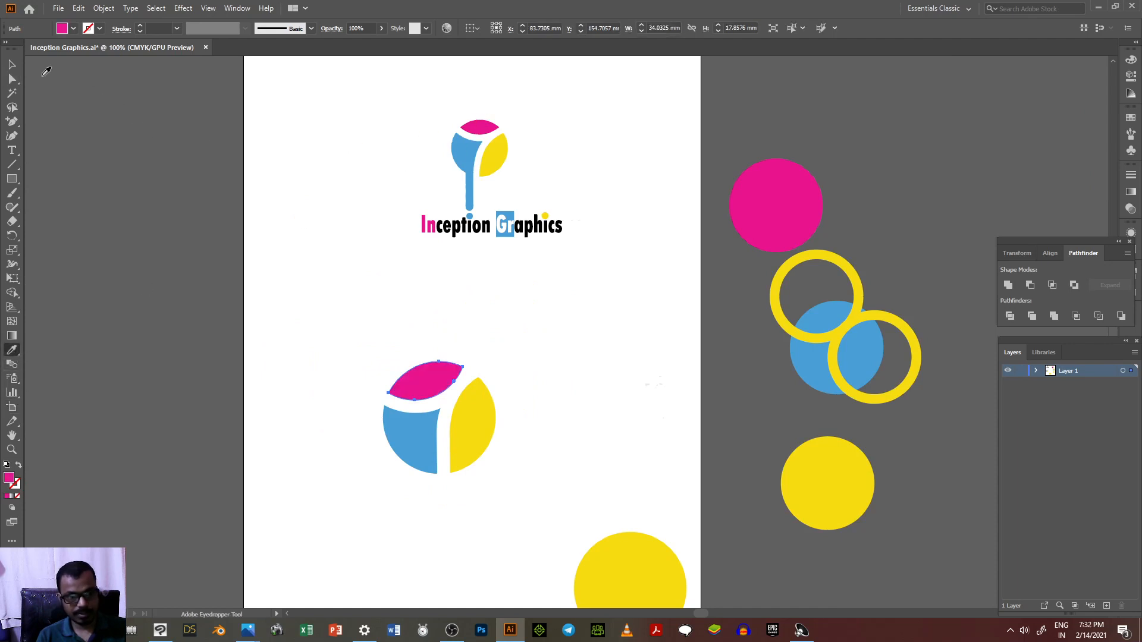
pyautogui.click(12, 65)
pyautogui.click(226, 239)
# Delete the unfilled leftover shape above the large emblem.
pyautogui.scroll(-3, 448, 371)
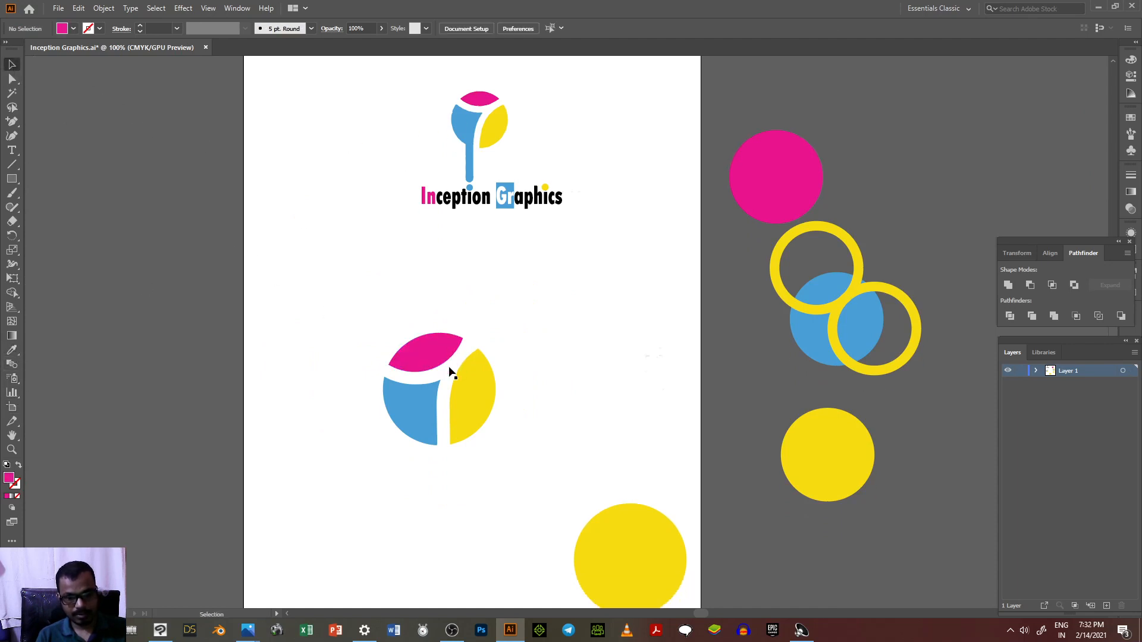
pyautogui.moveTo(358, 258); pyautogui.dragTo(485, 401)
pyautogui.click(501, 431)
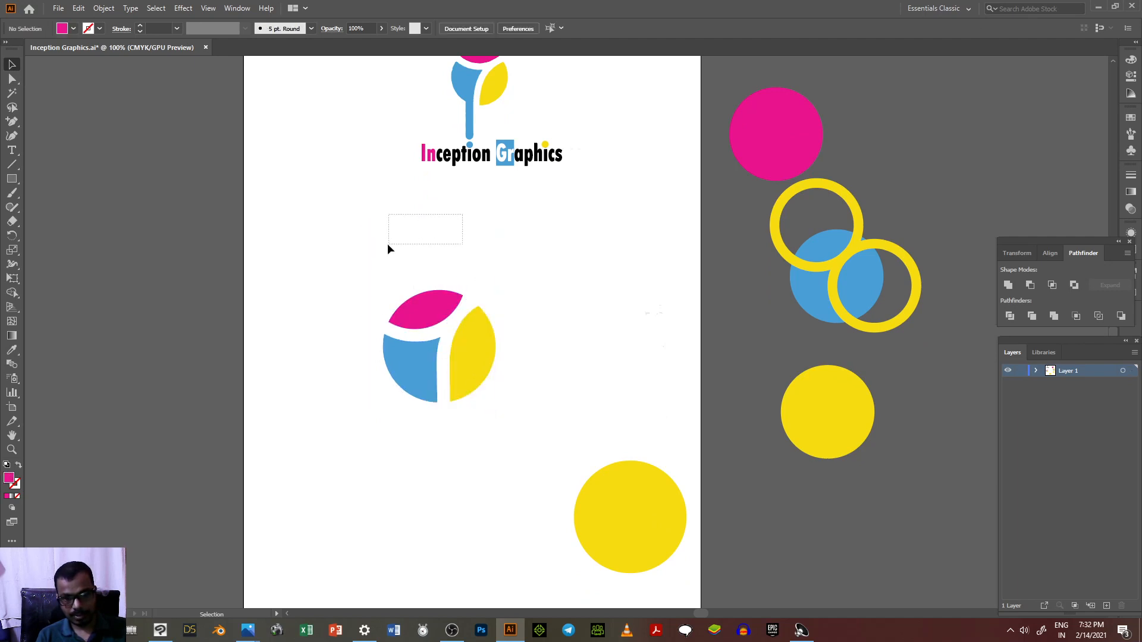
pyautogui.moveTo(387, 249); pyautogui.dragTo(387, 248)
pyautogui.press('Delete')
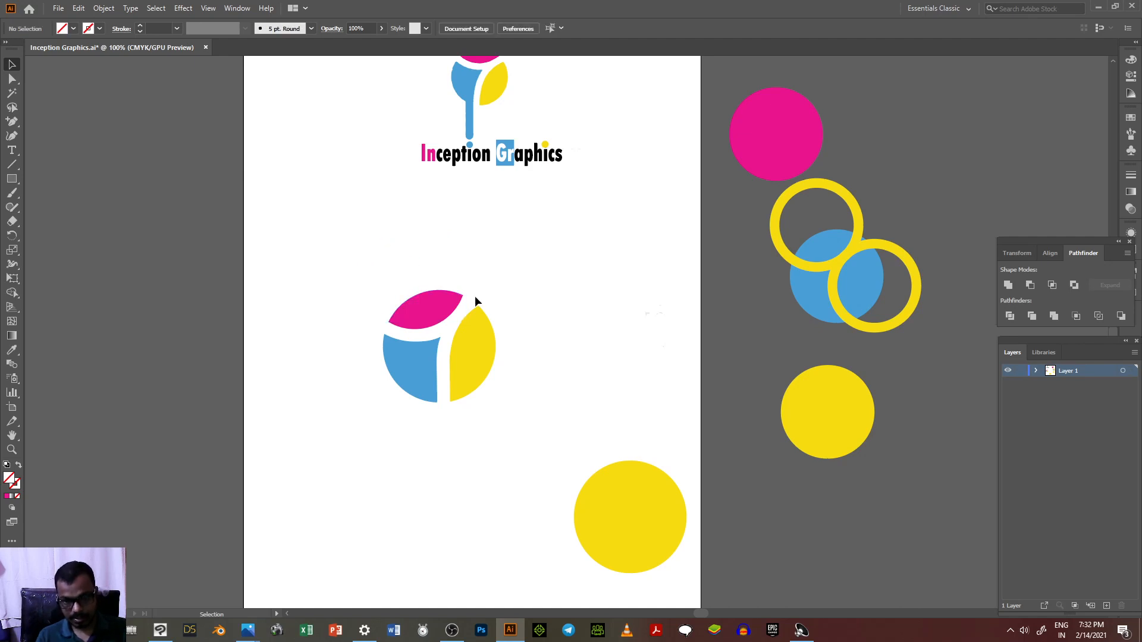
# Unite the separate pieces of the emblem's yellow segment into one shape with Pathfinder.
pyautogui.moveTo(502, 359); pyautogui.dragTo(446, 375)
pyautogui.click(526, 412)
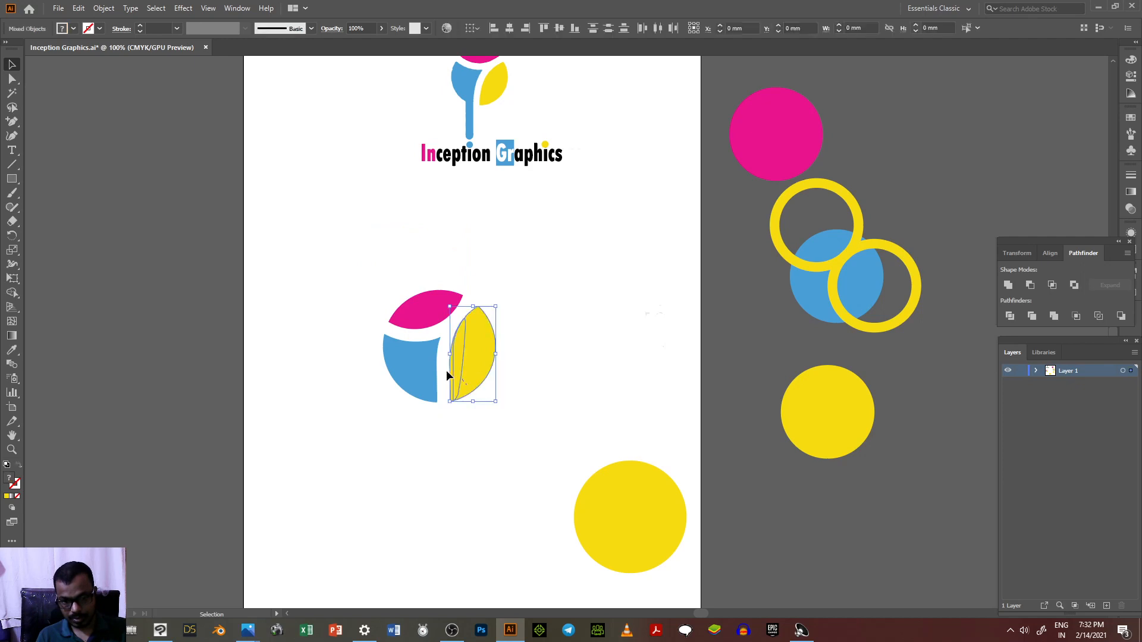
pyautogui.click(1007, 285)
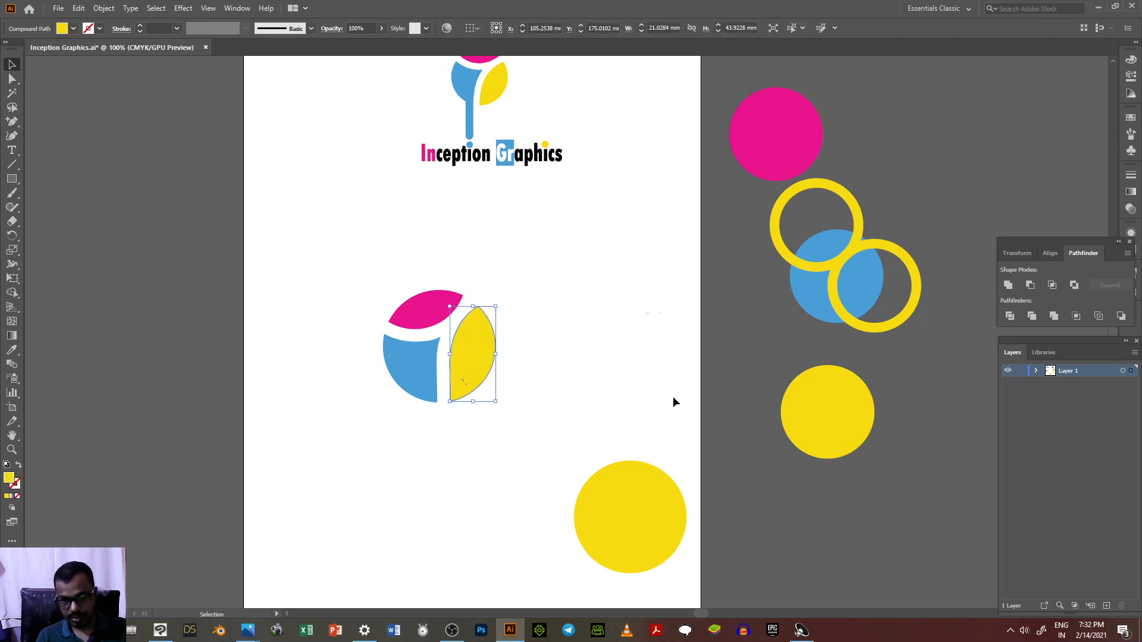
pyautogui.click(616, 402)
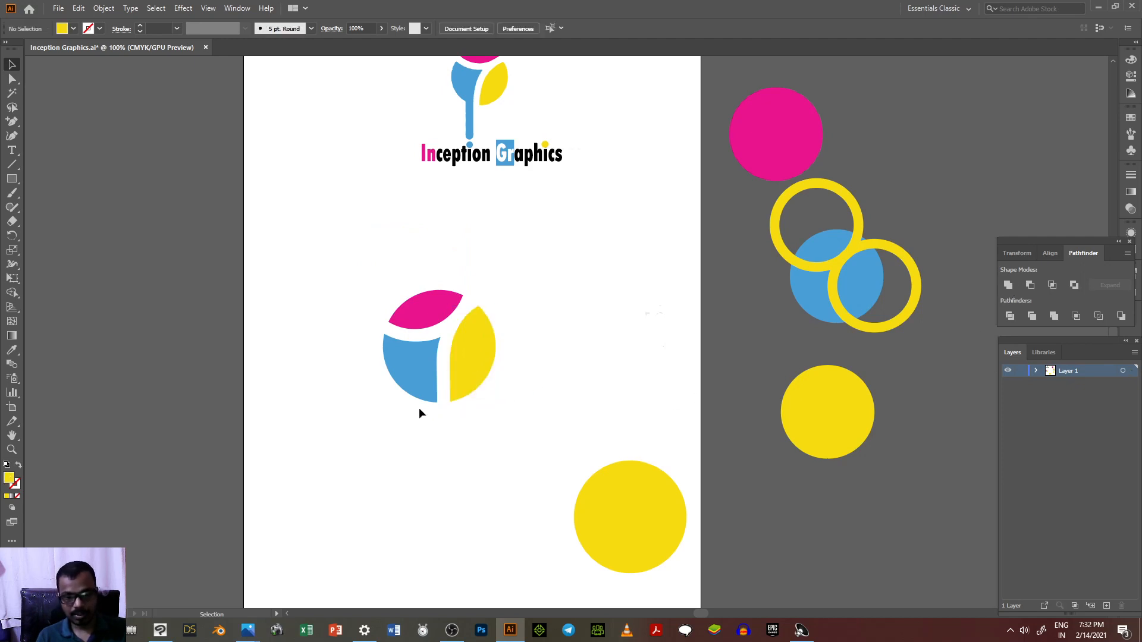
# Draw a yellow rectangle about 6.1 by 4.1 mm spanning the gap between the lower ends of the blue and yellow segments.
pyautogui.scroll(1, 418, 408)
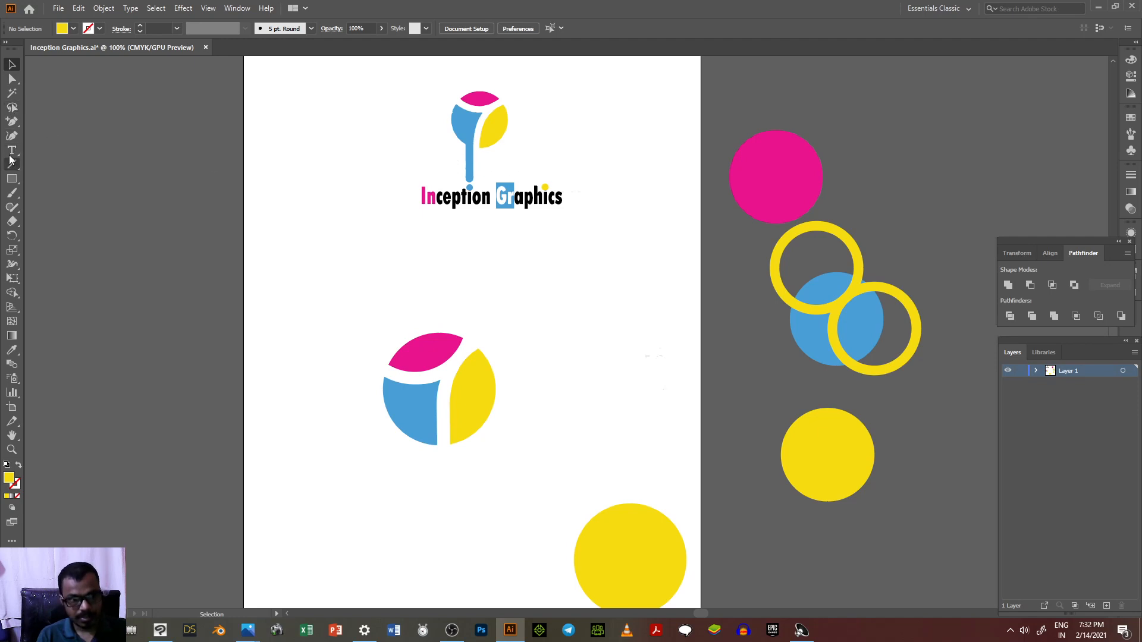
pyautogui.click(12, 179)
pyautogui.scroll(4, 477, 556)
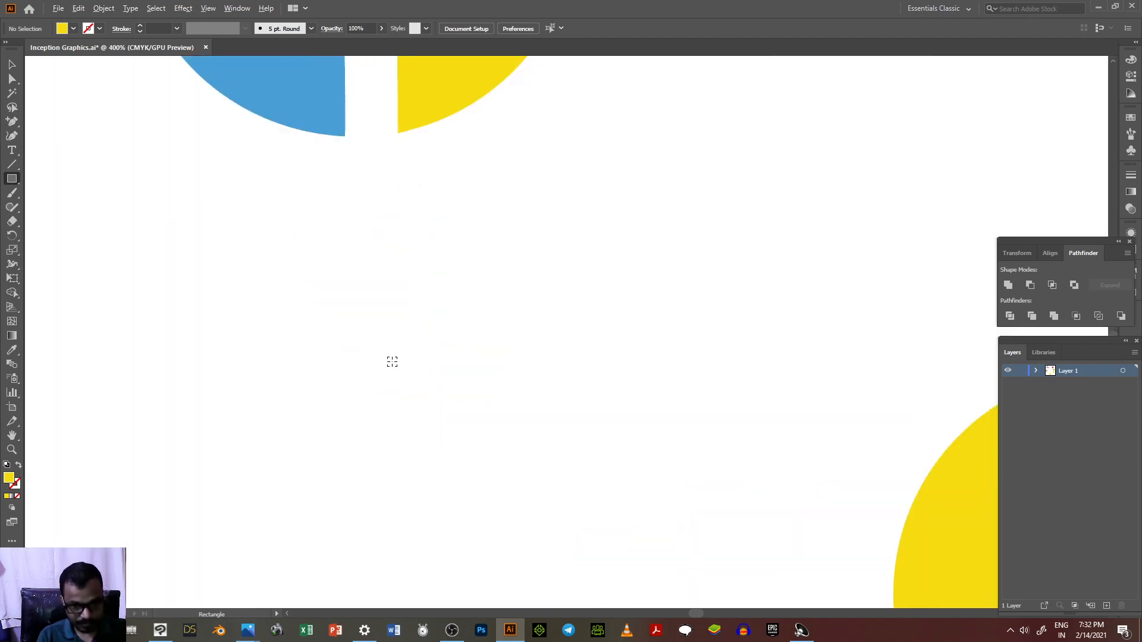
pyautogui.scroll(-3, 410, 522)
pyautogui.scroll(3, 398, 338)
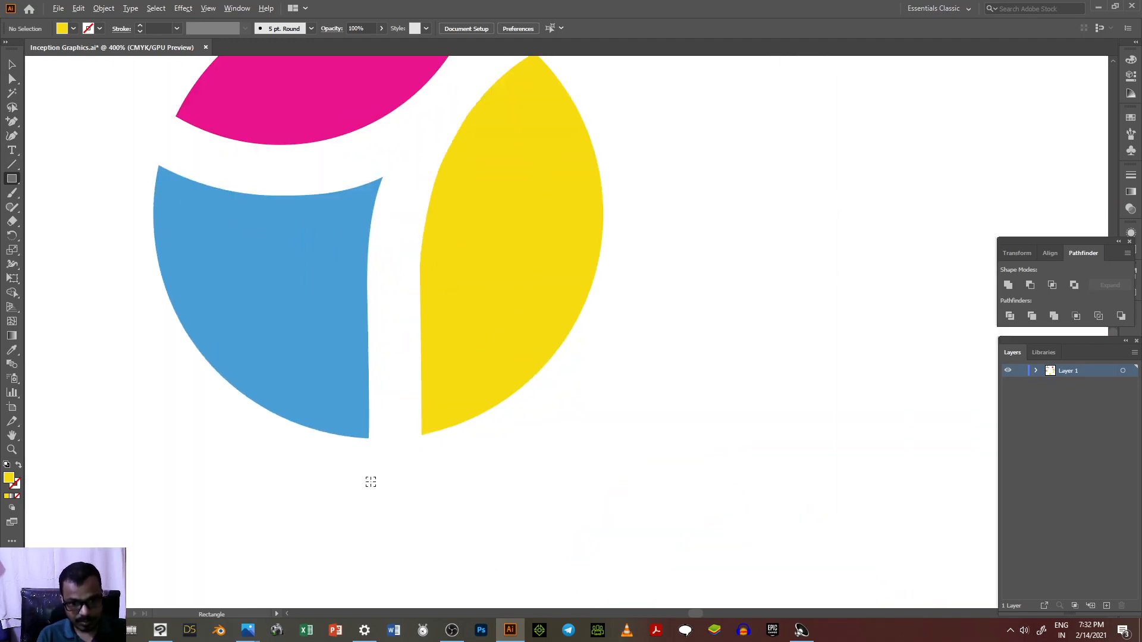
pyautogui.scroll(3, 386, 451)
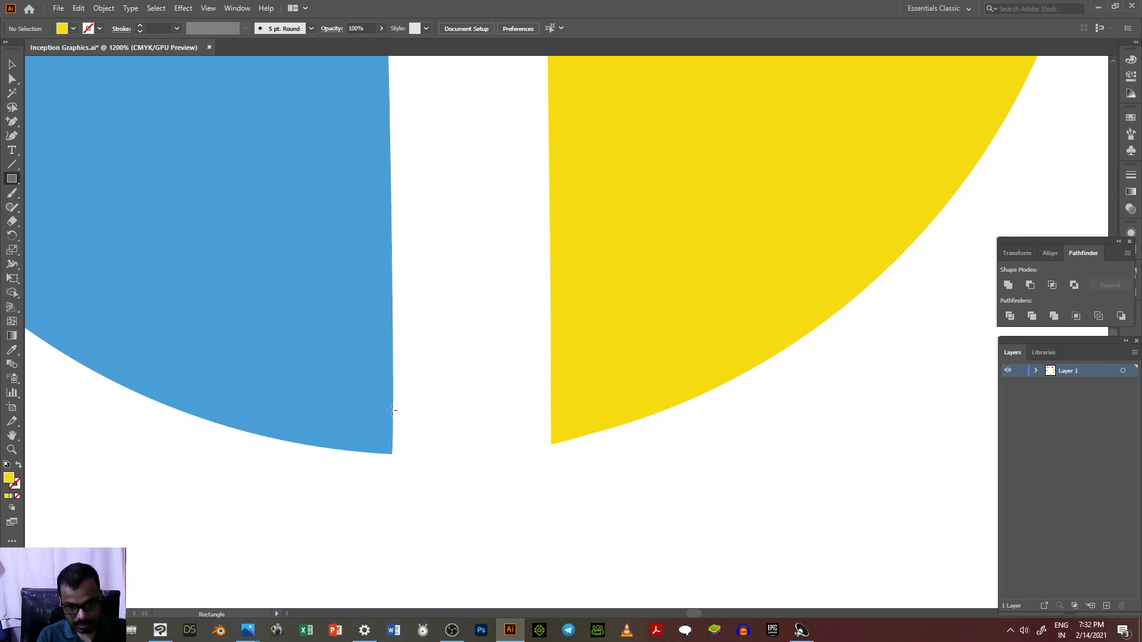
pyautogui.moveTo(391, 411); pyautogui.dragTo(551, 517)
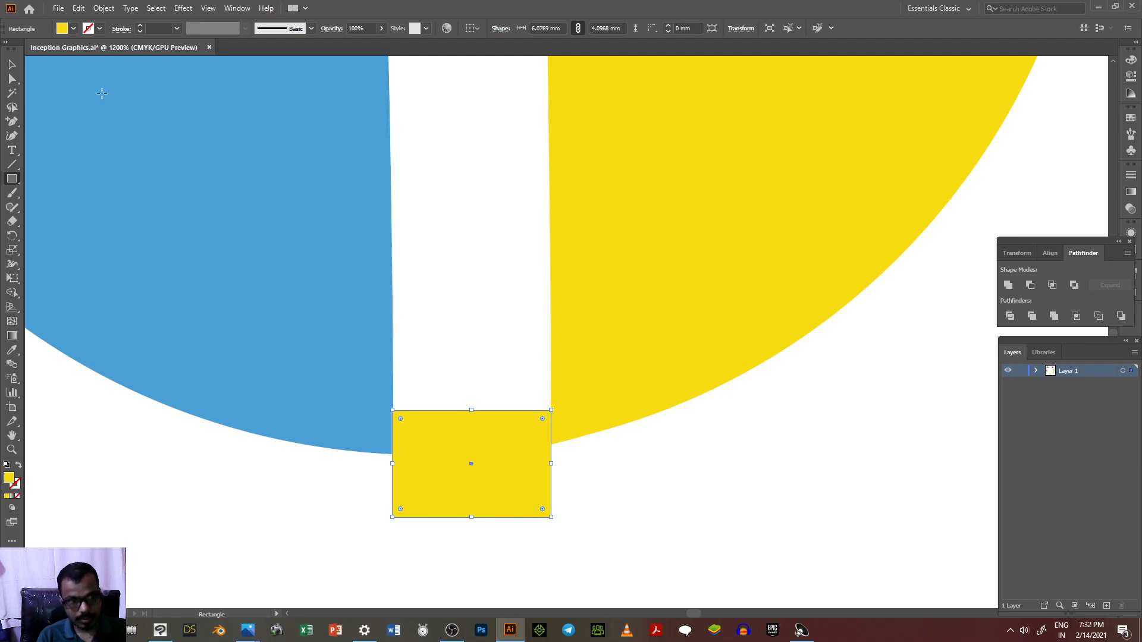
pyautogui.click(12, 64)
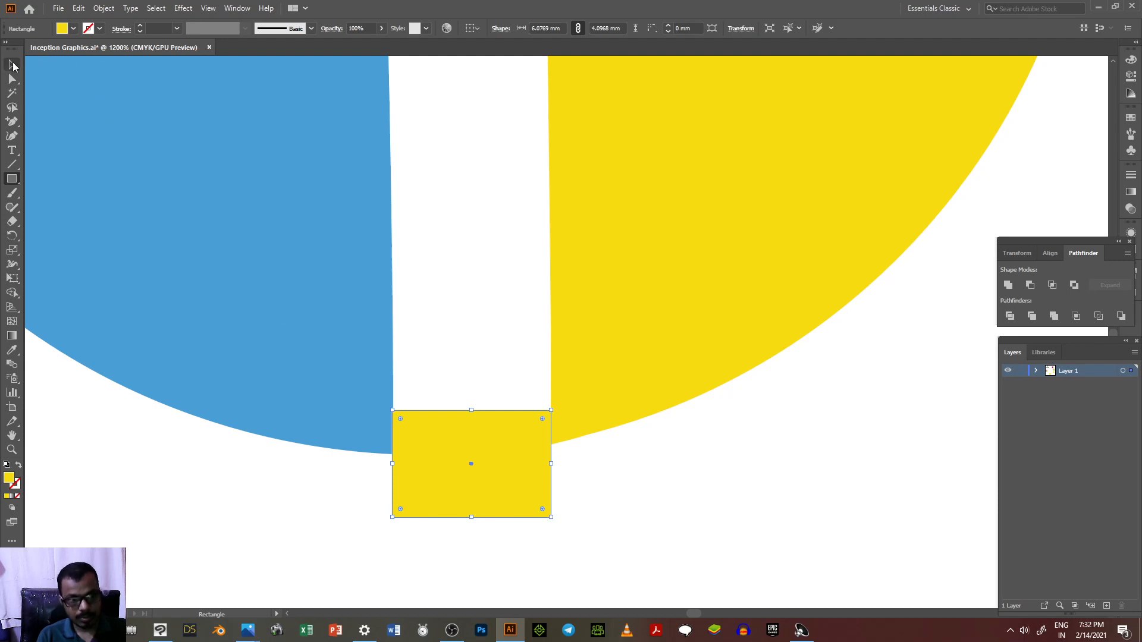
pyautogui.click(198, 532)
# Move the small rectangle under the blue segment's lower tip and stretch it downward into a stem about 18.9 mm long.
pyautogui.scroll(-5, 362, 487)
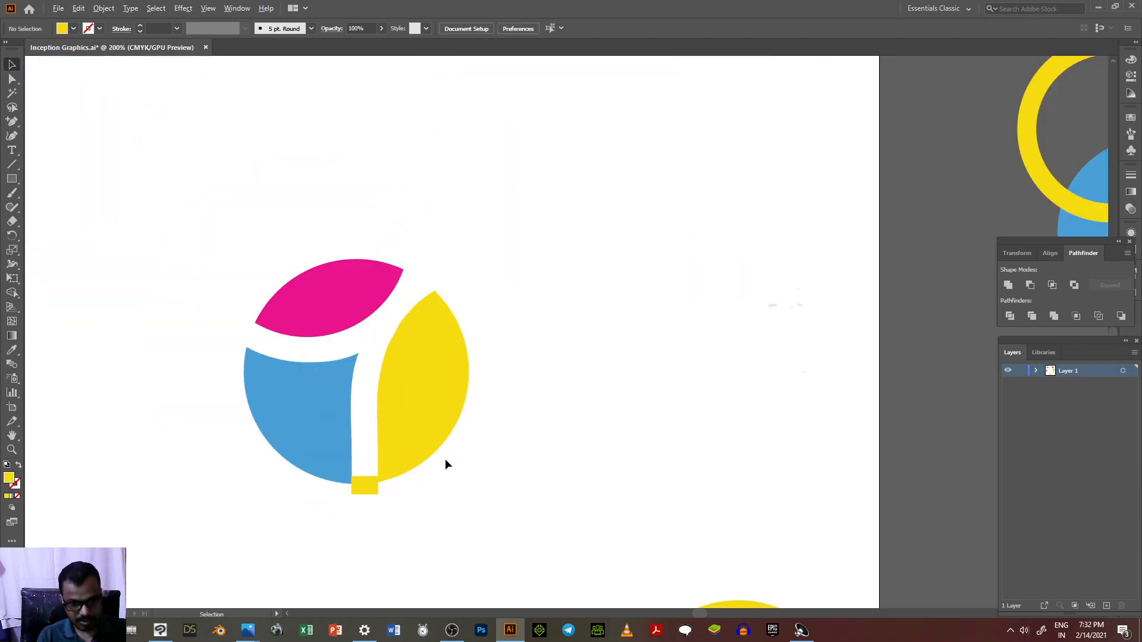
pyautogui.click(361, 487)
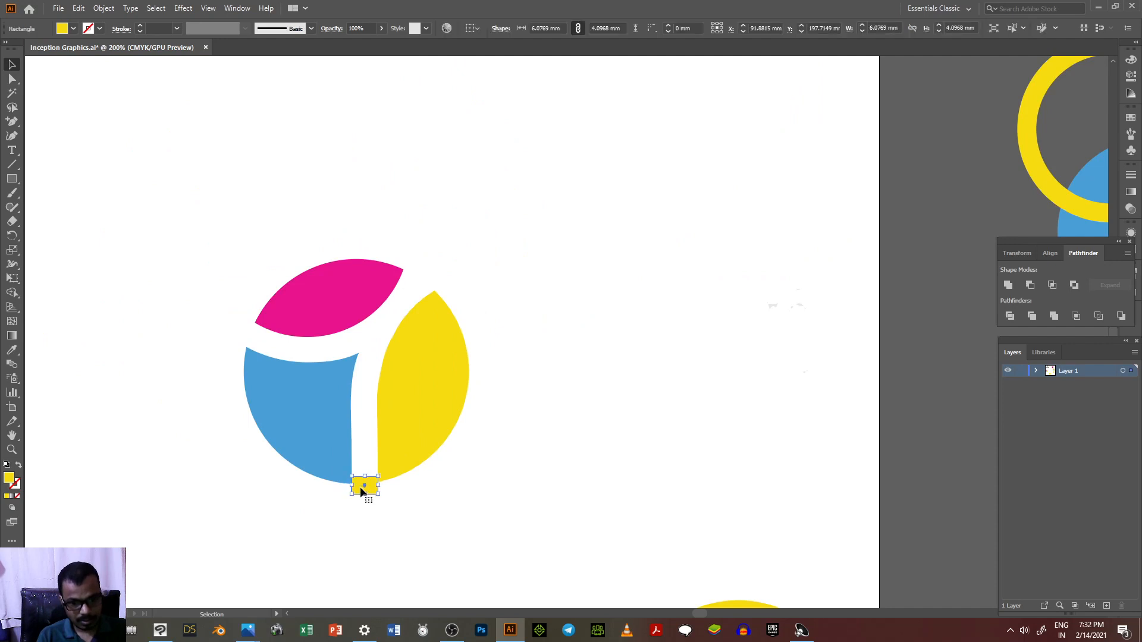
pyautogui.moveTo(358, 487); pyautogui.dragTo(331, 487)
pyautogui.scroll(-1, 330, 486)
pyautogui.scroll(3, 331, 486)
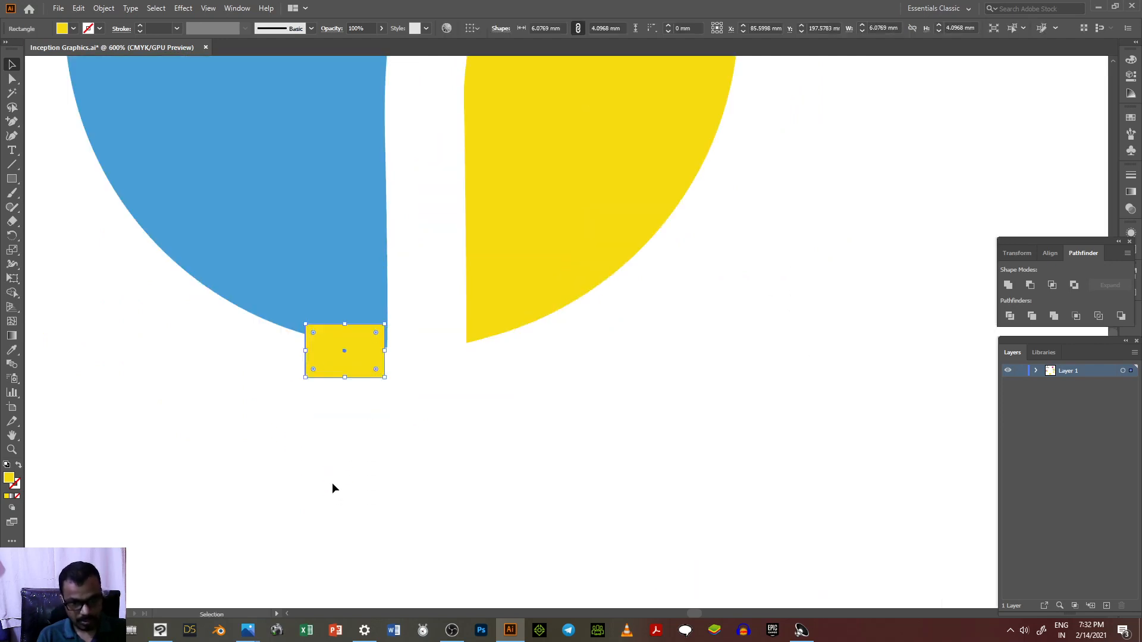
pyautogui.moveTo(347, 377); pyautogui.dragTo(351, 571)
pyautogui.click(435, 496)
# Recolour the stem rectangle by sampling the lower segment's blue with the Eyedropper.
pyautogui.scroll(-4, 435, 496)
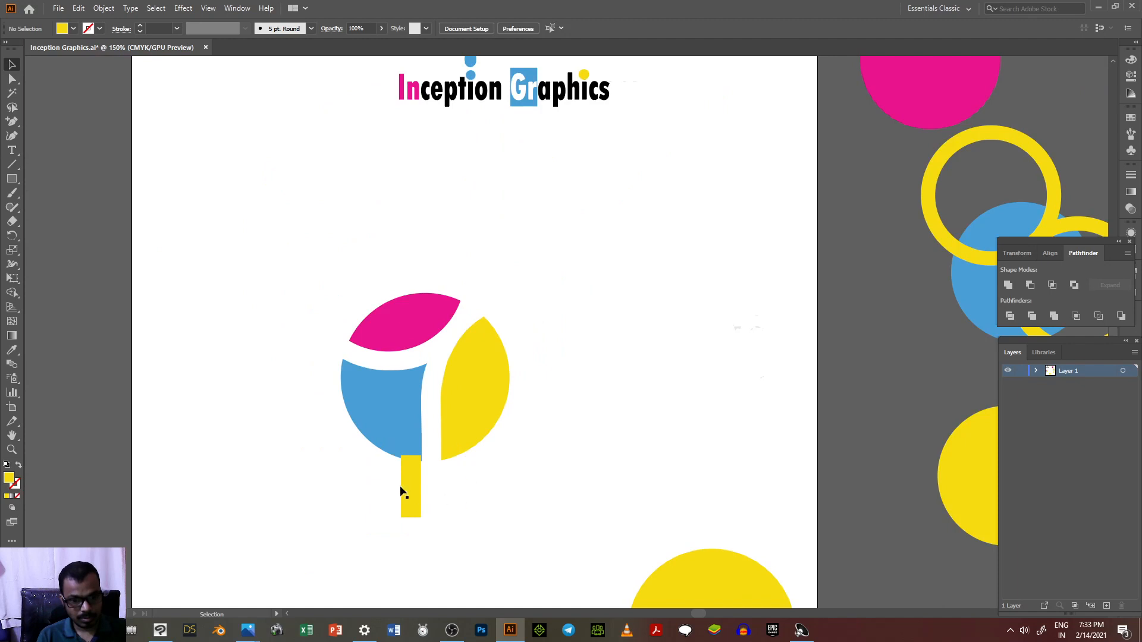
pyautogui.click(411, 484)
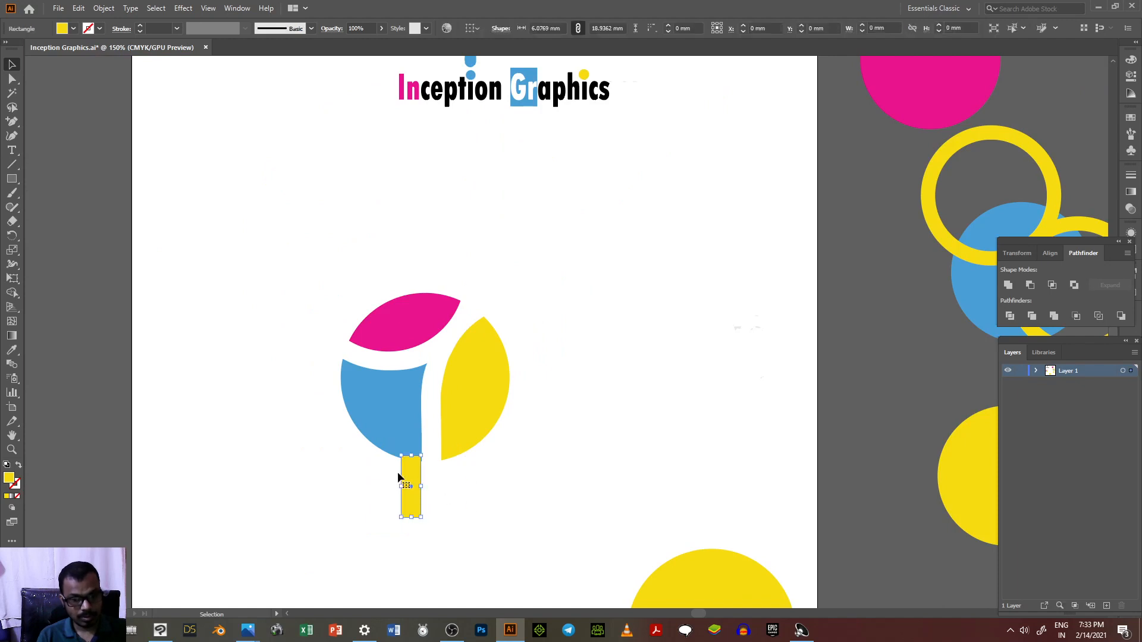
pyautogui.click(12, 351)
pyautogui.click(389, 378)
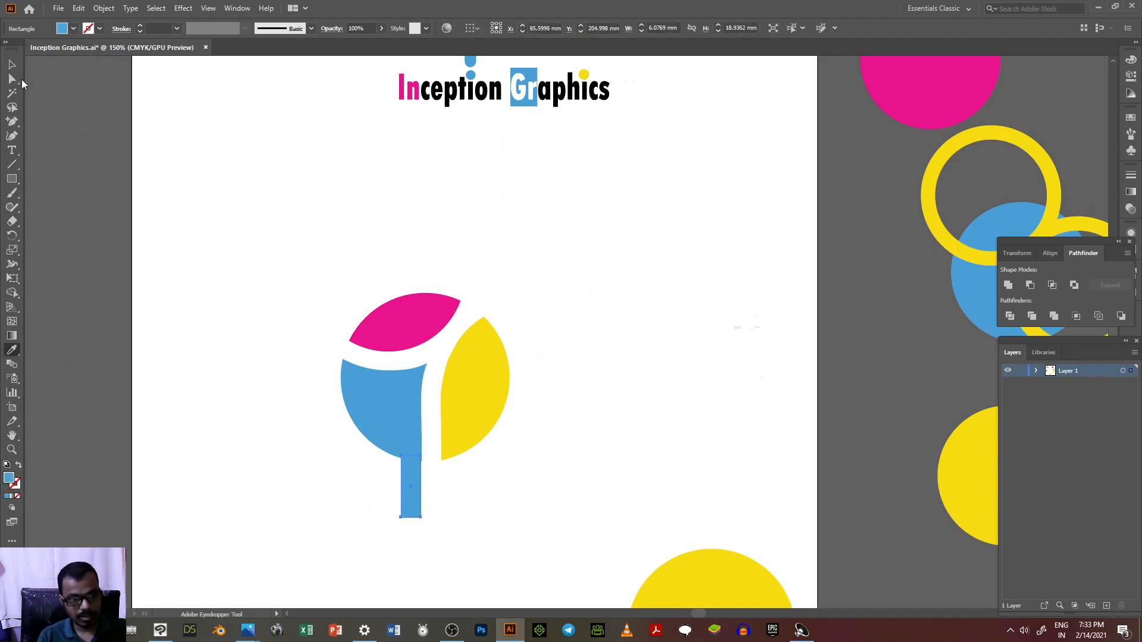
pyautogui.click(11, 65)
pyautogui.click(292, 489)
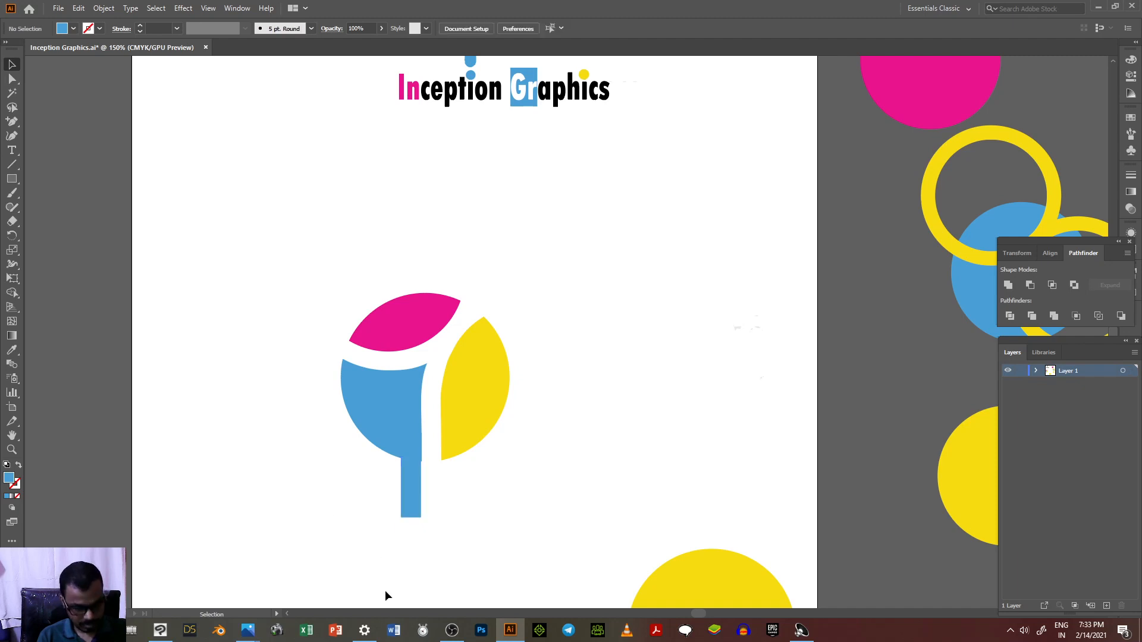
# Shift the blue stem slightly right to line its right edge up with the blue segment's inner edge.
pyautogui.scroll(3, 392, 601)
pyautogui.scroll(3, 503, 283)
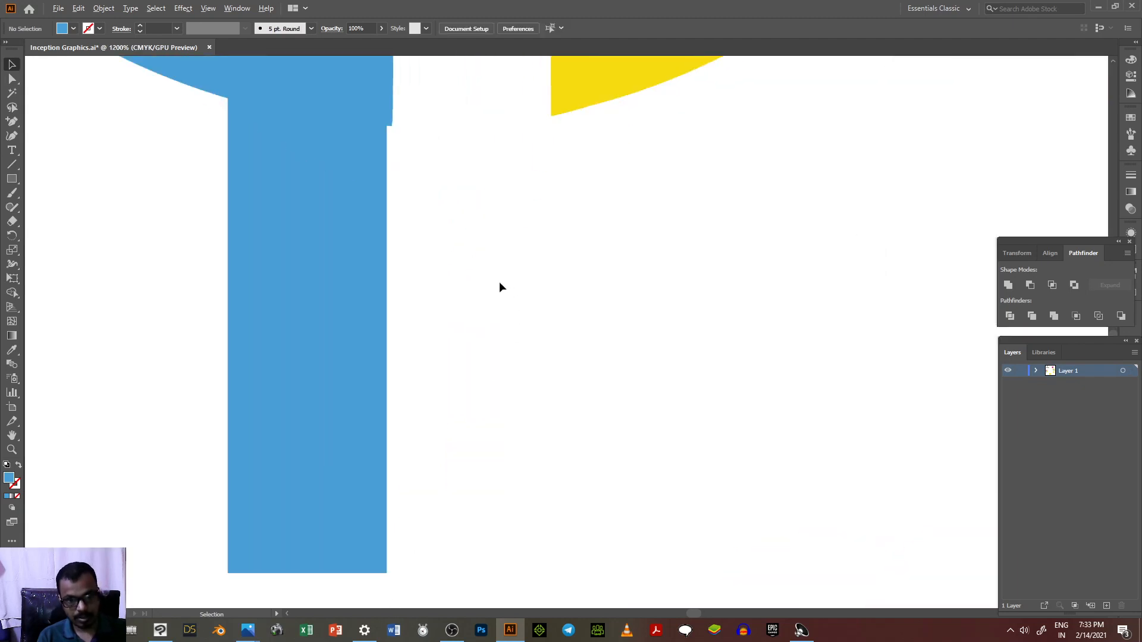
pyautogui.click(303, 262)
pyautogui.moveTo(305, 258); pyautogui.dragTo(309, 258)
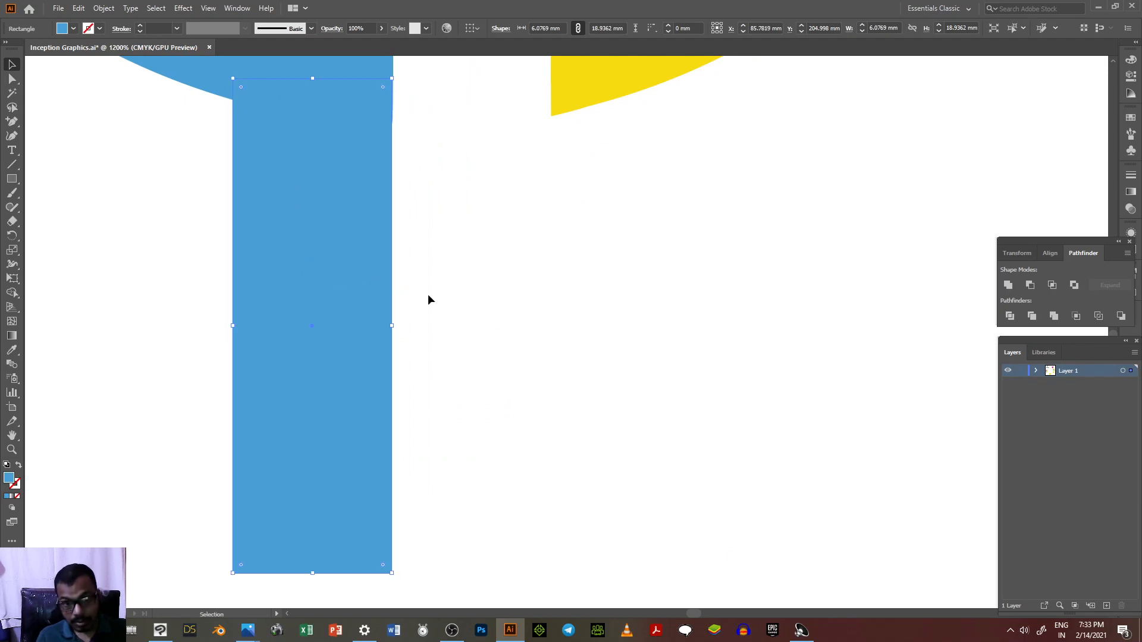
pyautogui.press('Right')
pyautogui.press('Left')
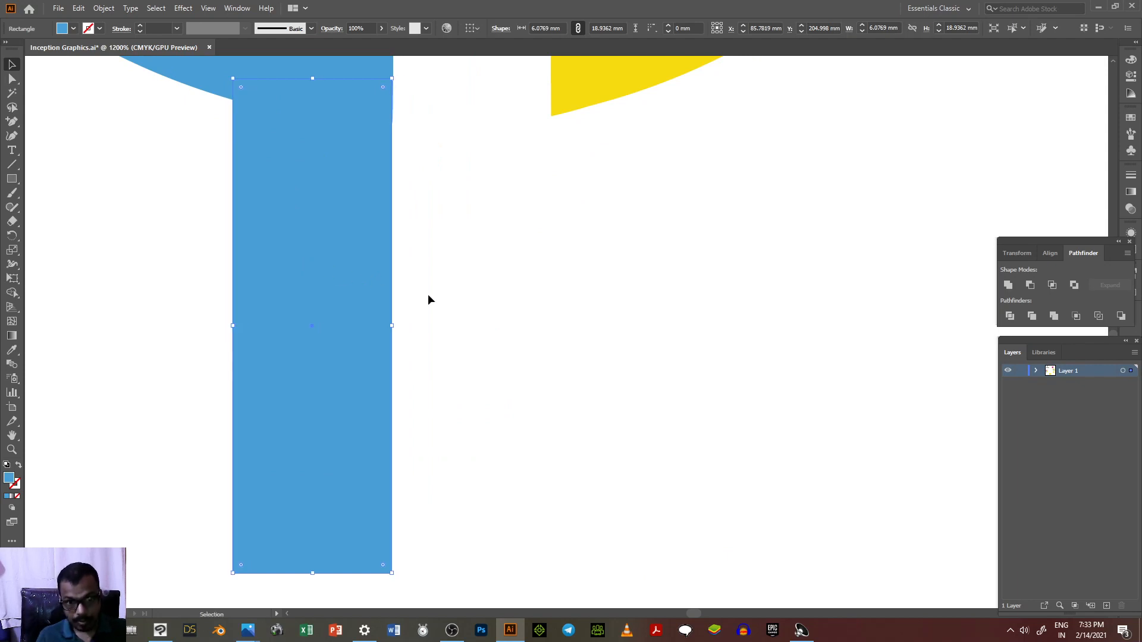
pyautogui.scroll(5, 454, 350)
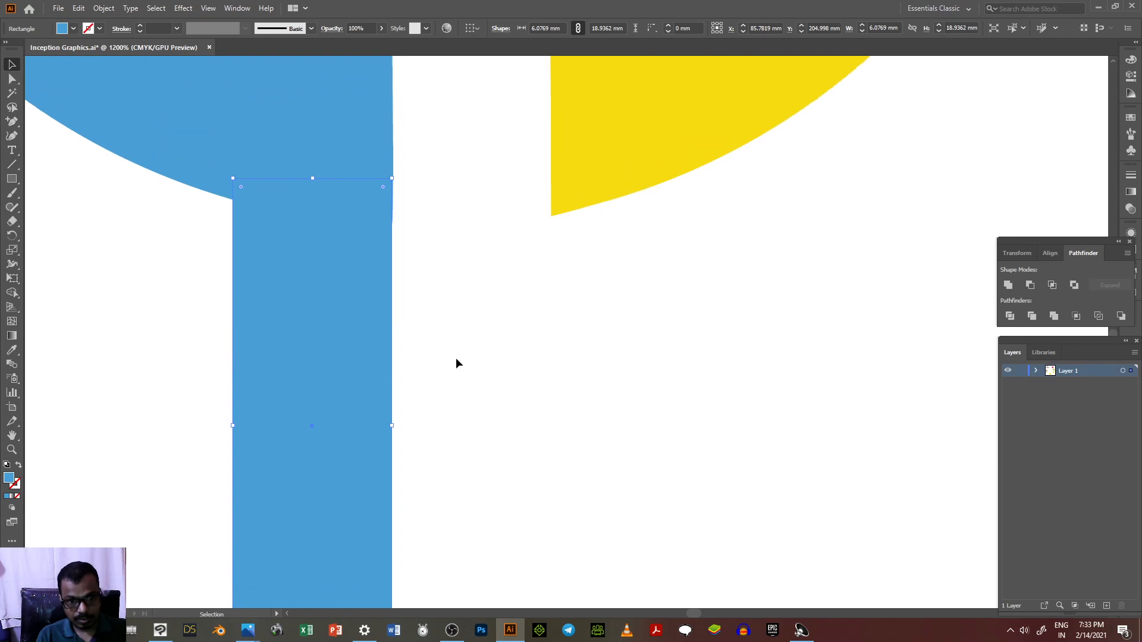
pyautogui.scroll(3, 456, 360)
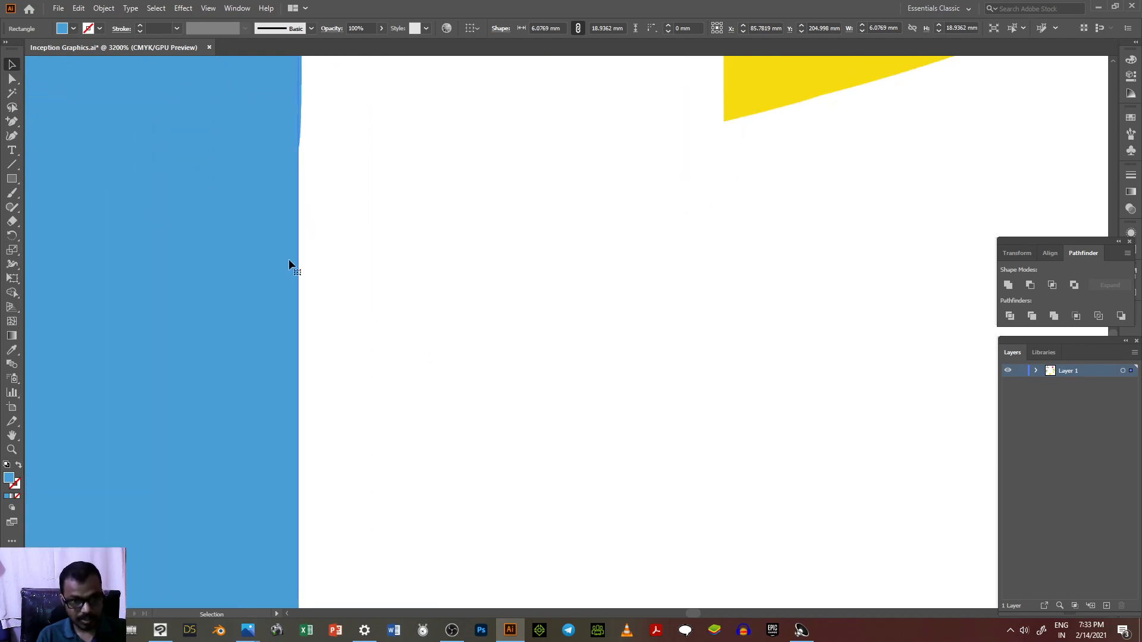
pyautogui.click(271, 228)
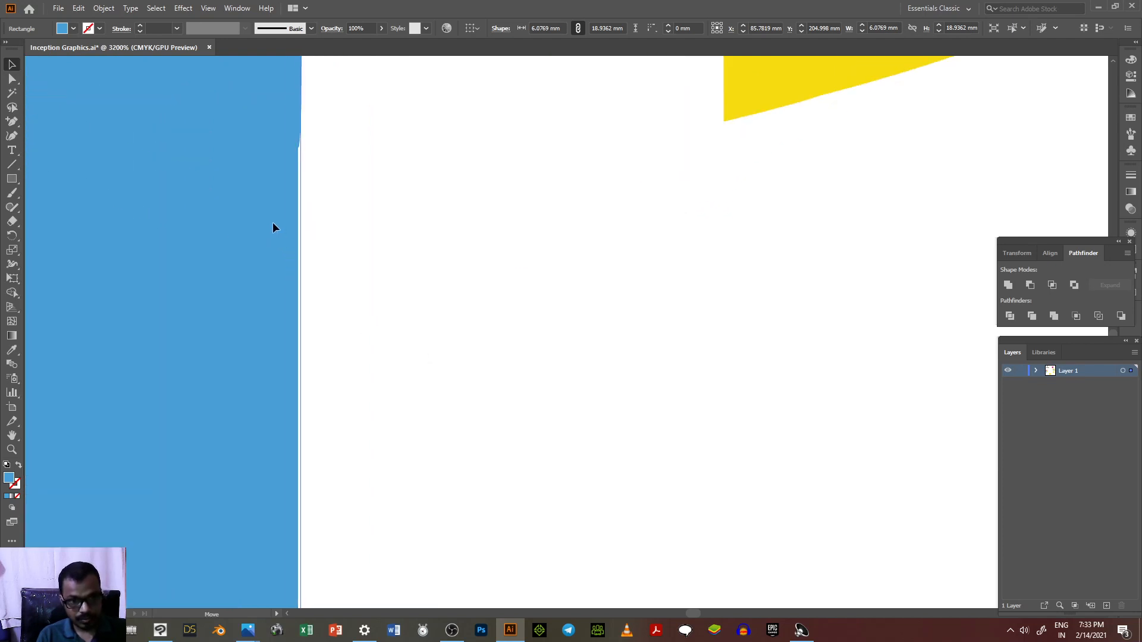
pyautogui.click(407, 240)
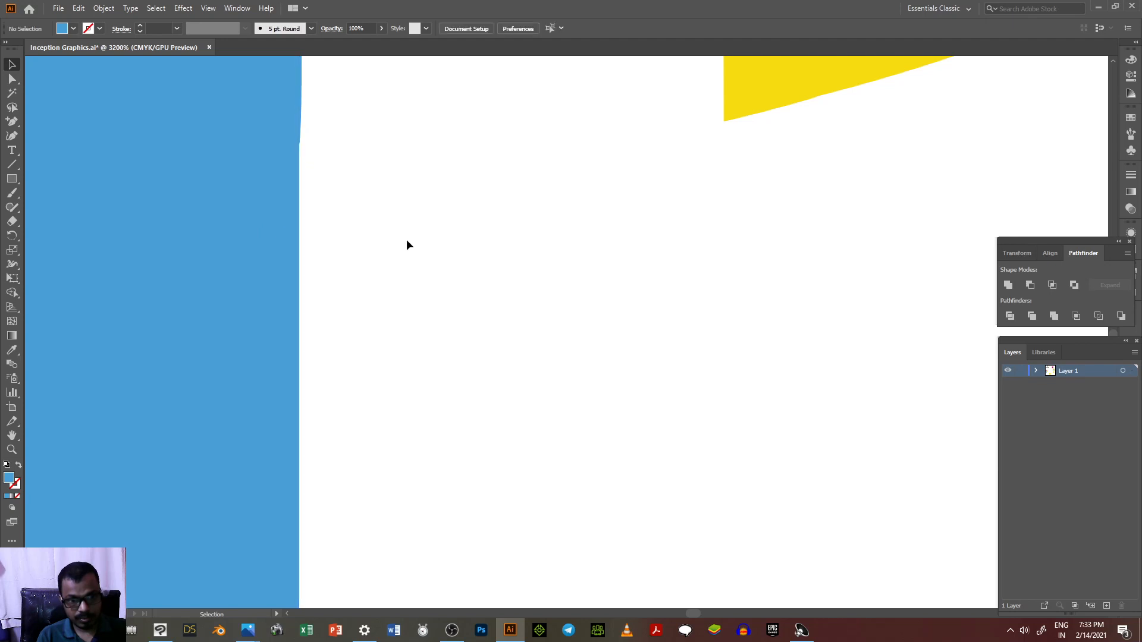
# Examine the joint between the stem and blue segment, and compare the whole emblem with the small reference logo.
pyautogui.scroll(-8, 407, 244)
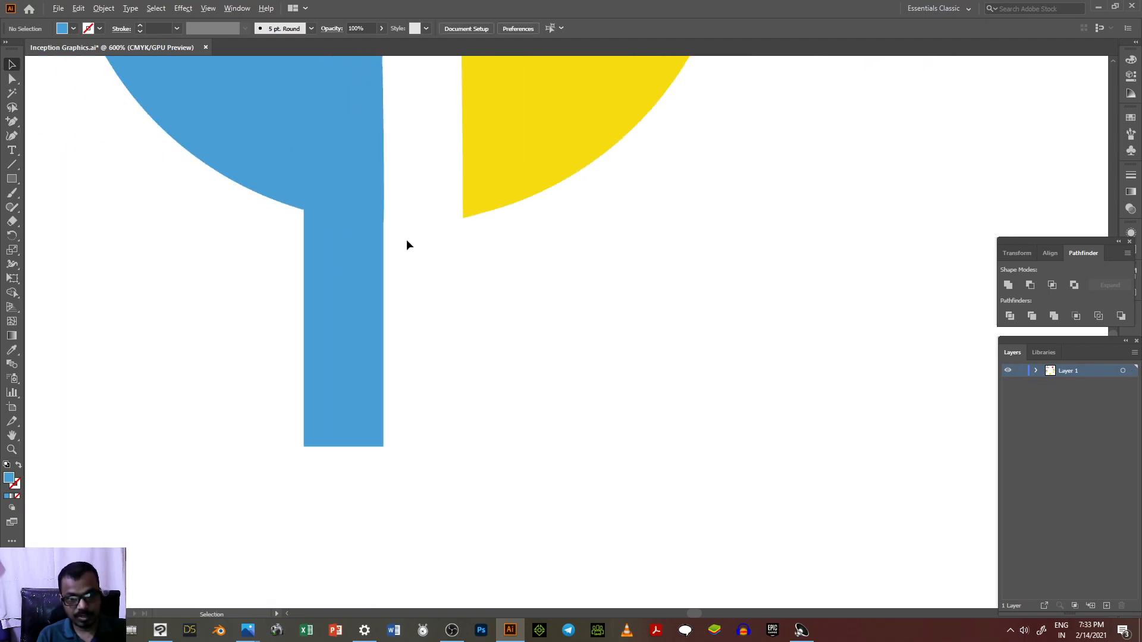
pyautogui.scroll(-4, 411, 249)
pyautogui.scroll(3, 399, 150)
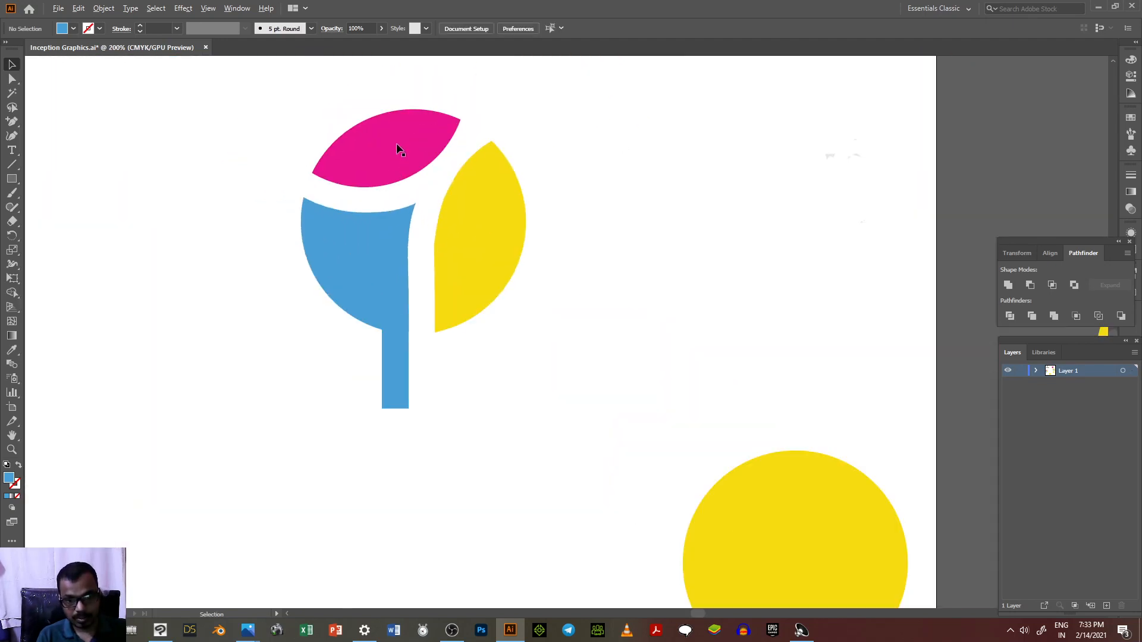
pyautogui.scroll(2, 401, 336)
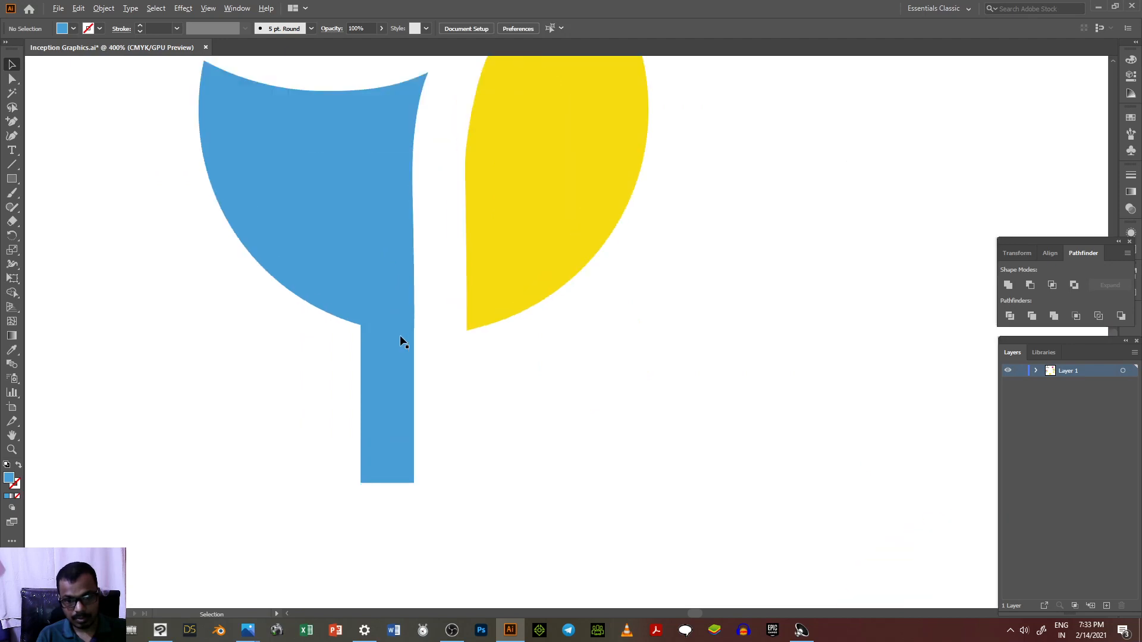
pyautogui.scroll(3, 401, 342)
pyautogui.scroll(-8, 400, 341)
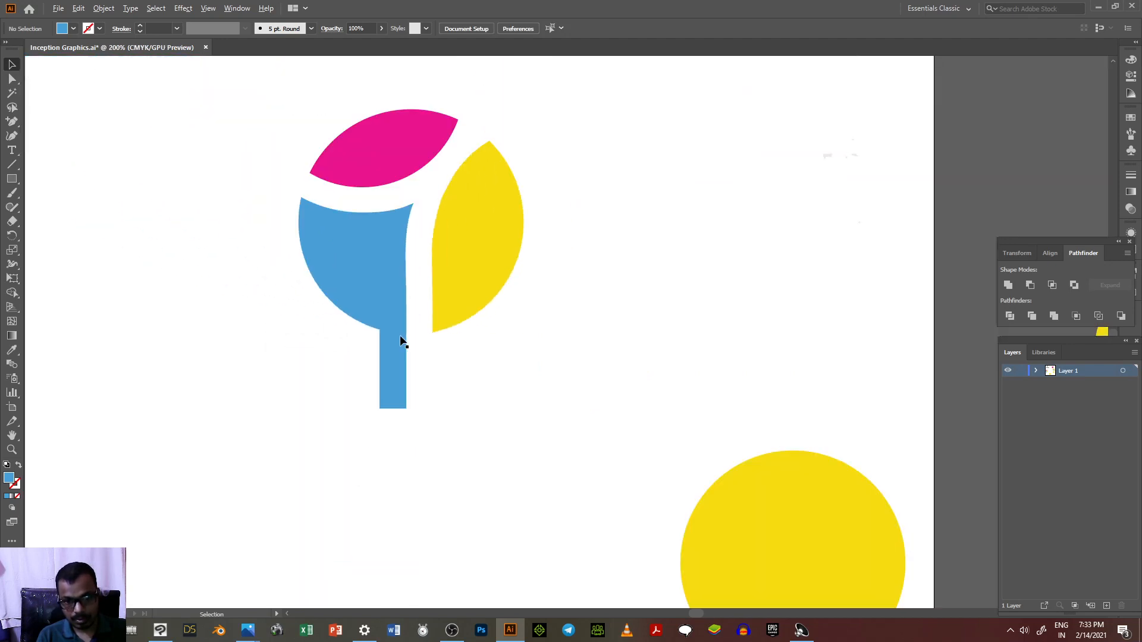
pyautogui.scroll(1, 397, 304)
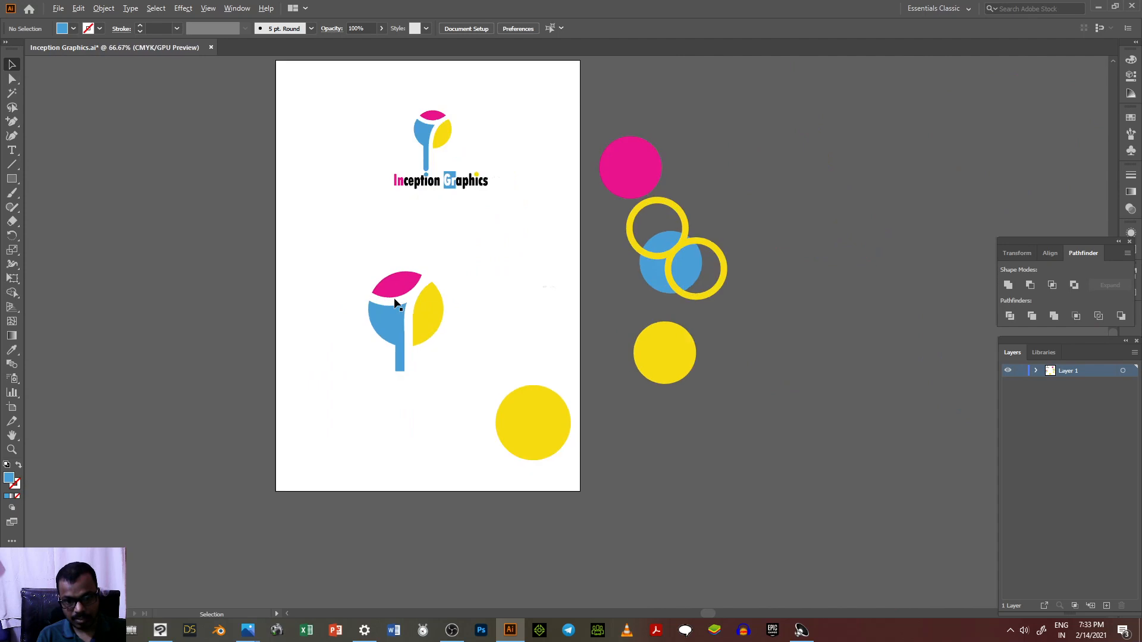
pyautogui.moveTo(322, 255); pyautogui.dragTo(462, 327)
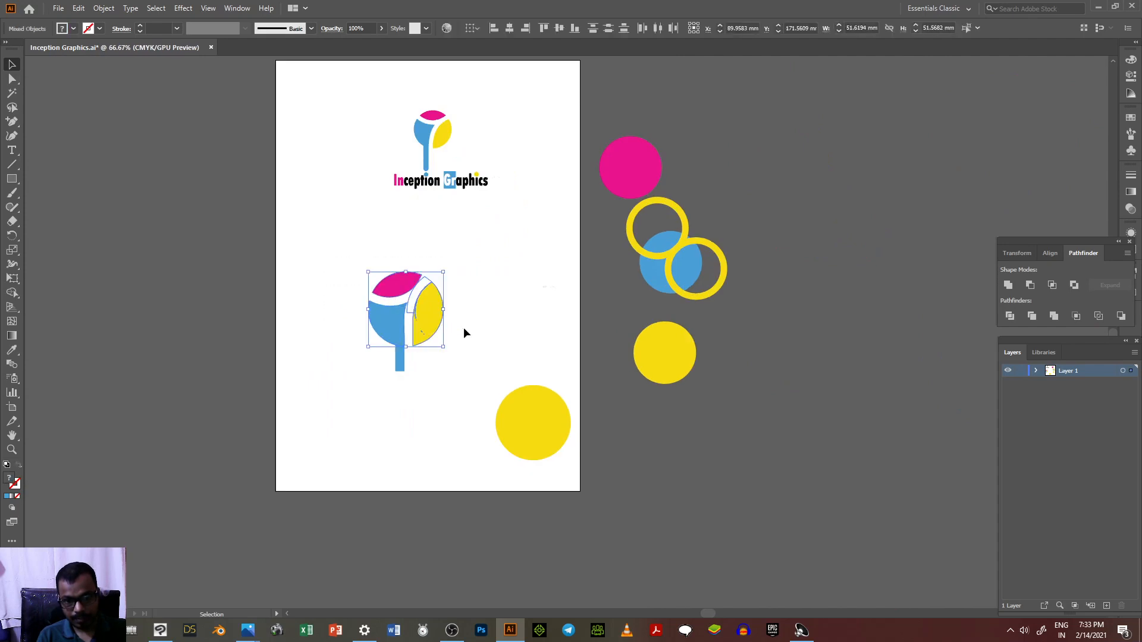
pyautogui.click(478, 349)
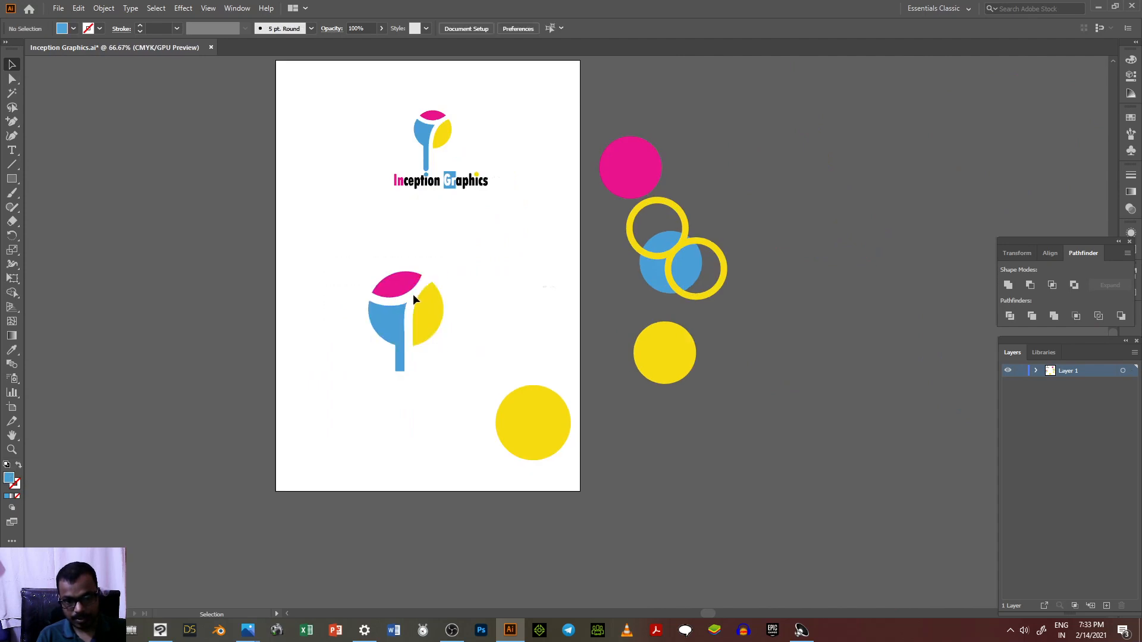
# Delete the invisible leftover shape in the white gap between the emblem's segments.
pyautogui.click(410, 298)
pyautogui.press('Delete')
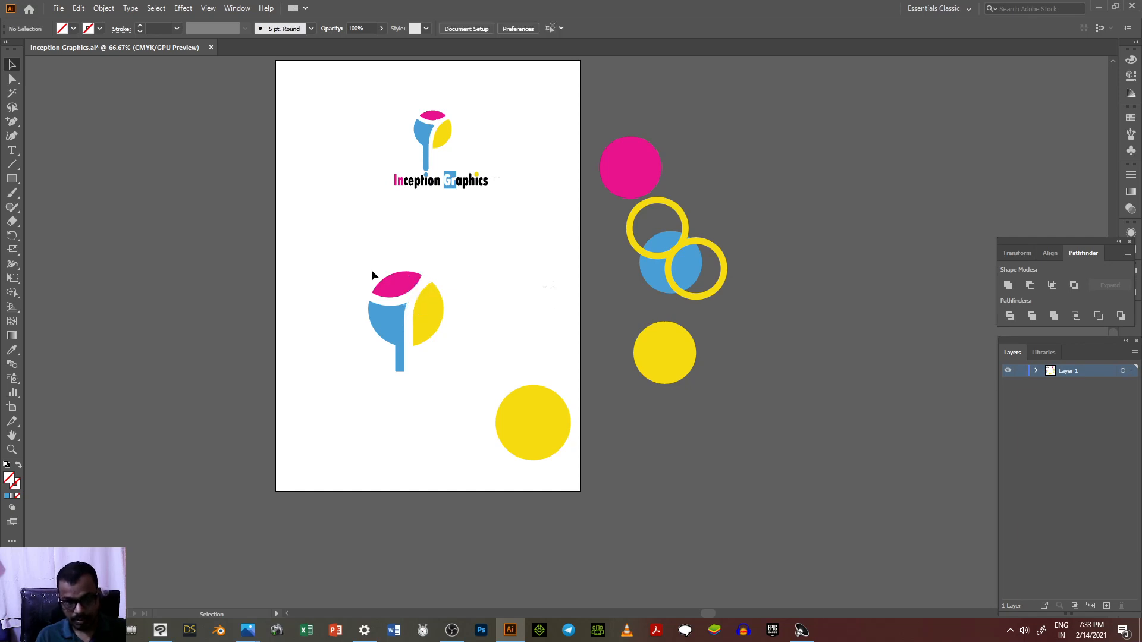
pyautogui.moveTo(355, 261); pyautogui.dragTo(413, 391)
pyautogui.click(390, 433)
# Unite the blue segment and its stem into a single shape with Pathfinder.
pyautogui.moveTo(389, 428); pyautogui.dragTo(397, 312)
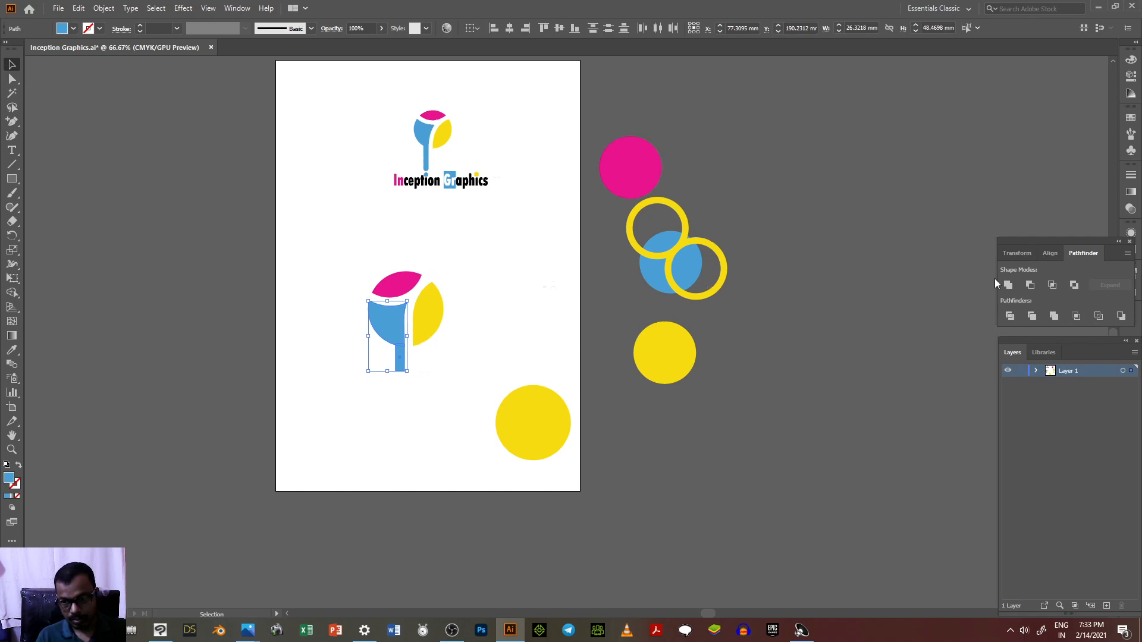
pyautogui.click(1008, 287)
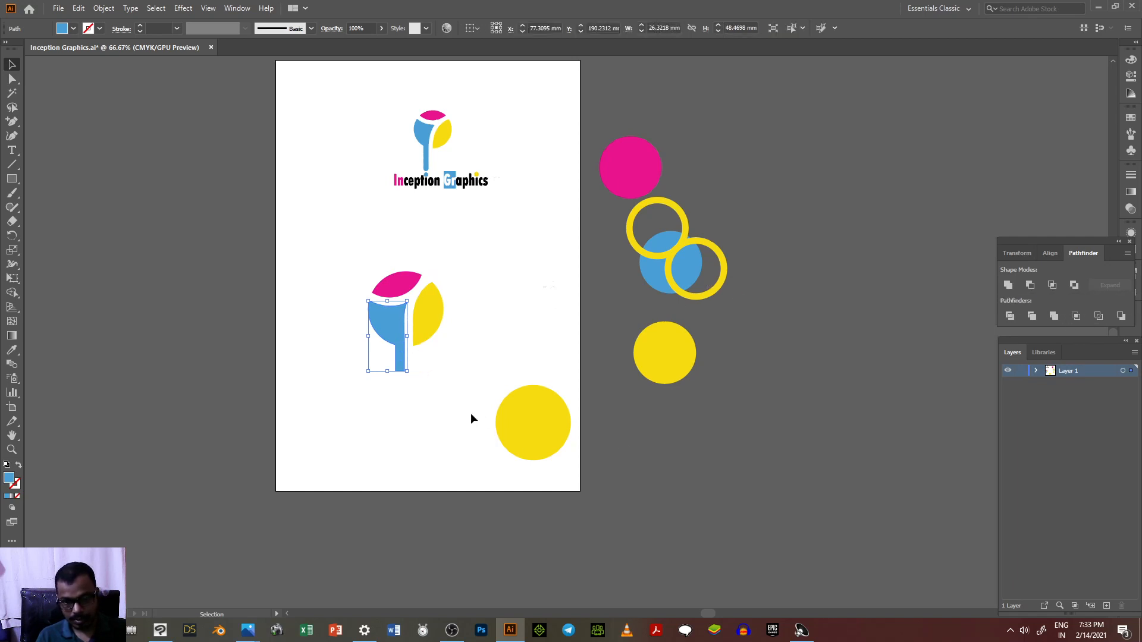
pyautogui.click(391, 417)
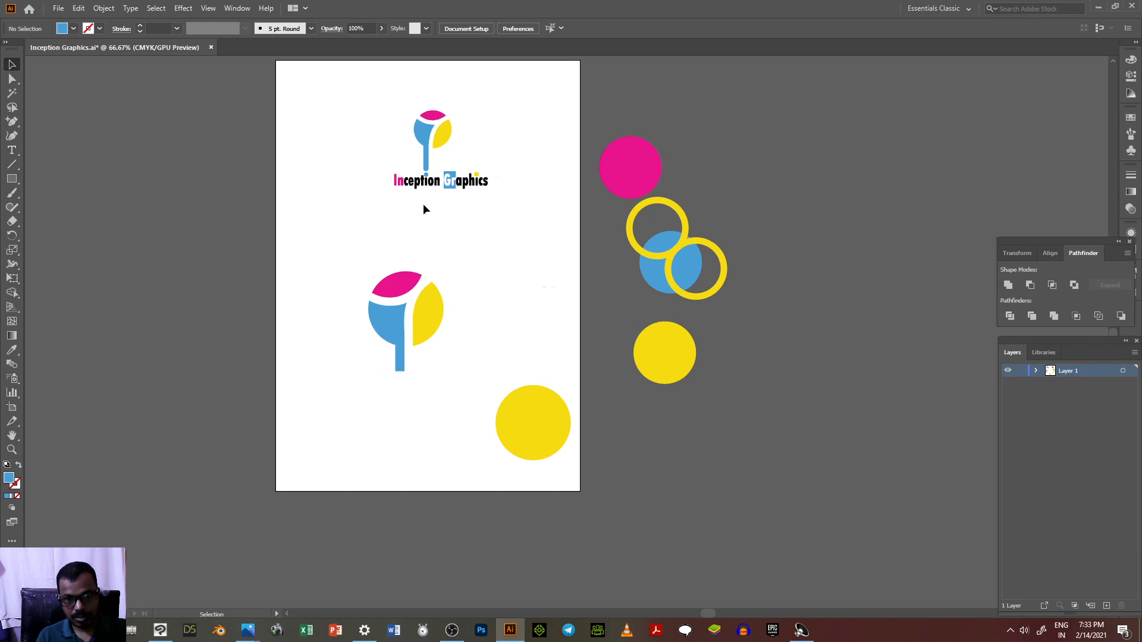
# Duplicate the large yellow circle on the artboard and scale the copy down to about 7.9 mm in diameter.
pyautogui.click(11, 79)
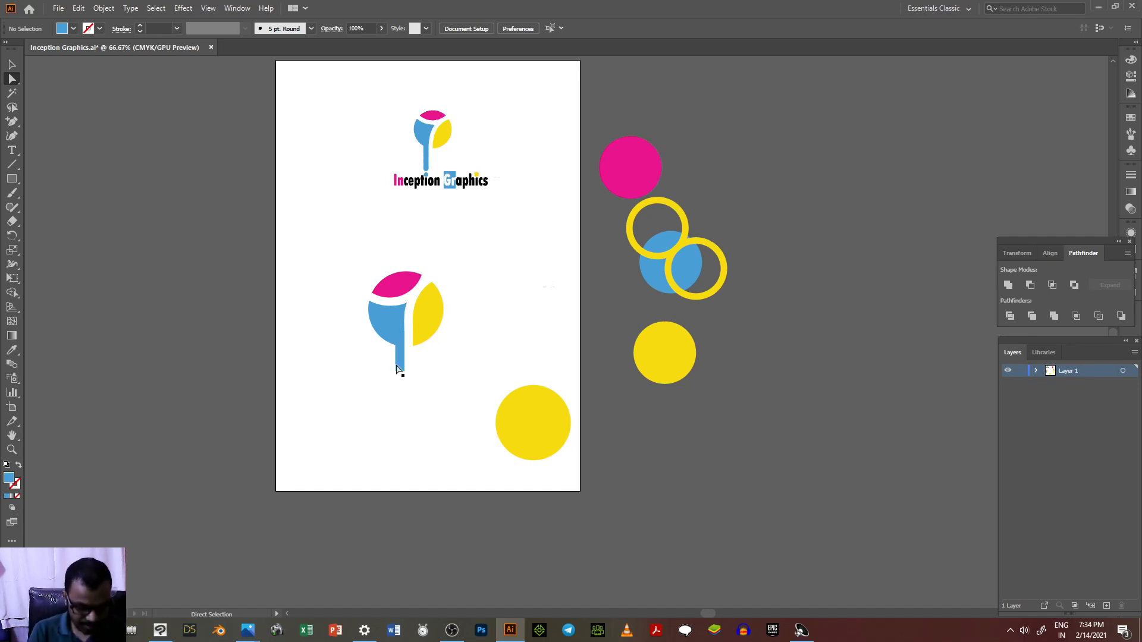
pyautogui.keyDown('alt'); pyautogui.scroll(3, 395, 357); pyautogui.keyUp('alt')
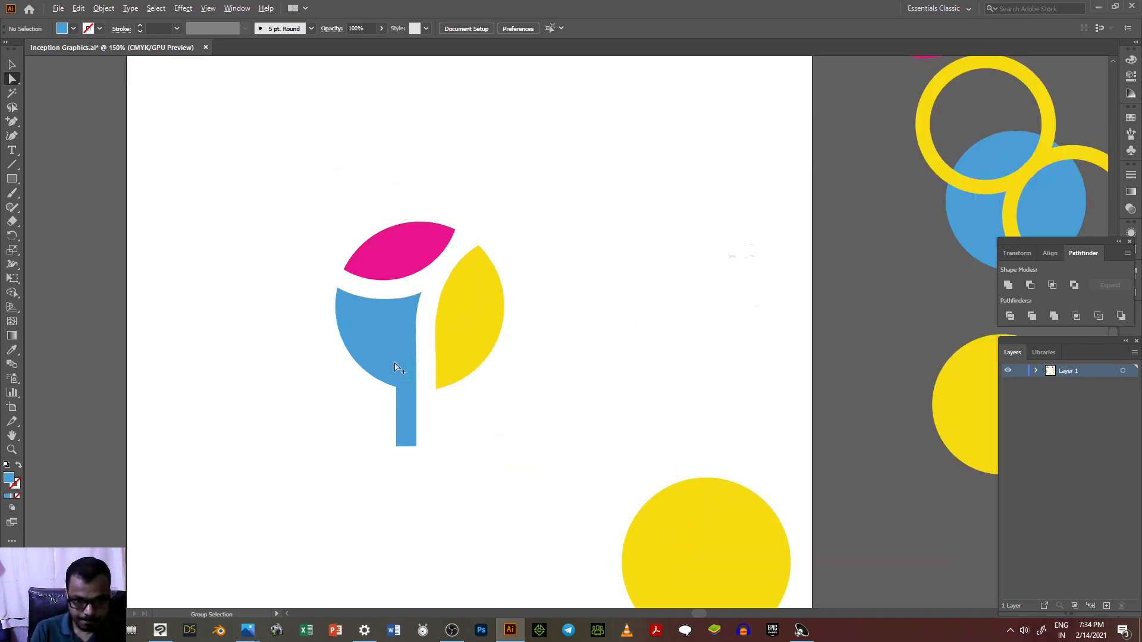
pyautogui.keyDown('alt'); pyautogui.scroll(-1, 395, 366); pyautogui.keyUp('alt')
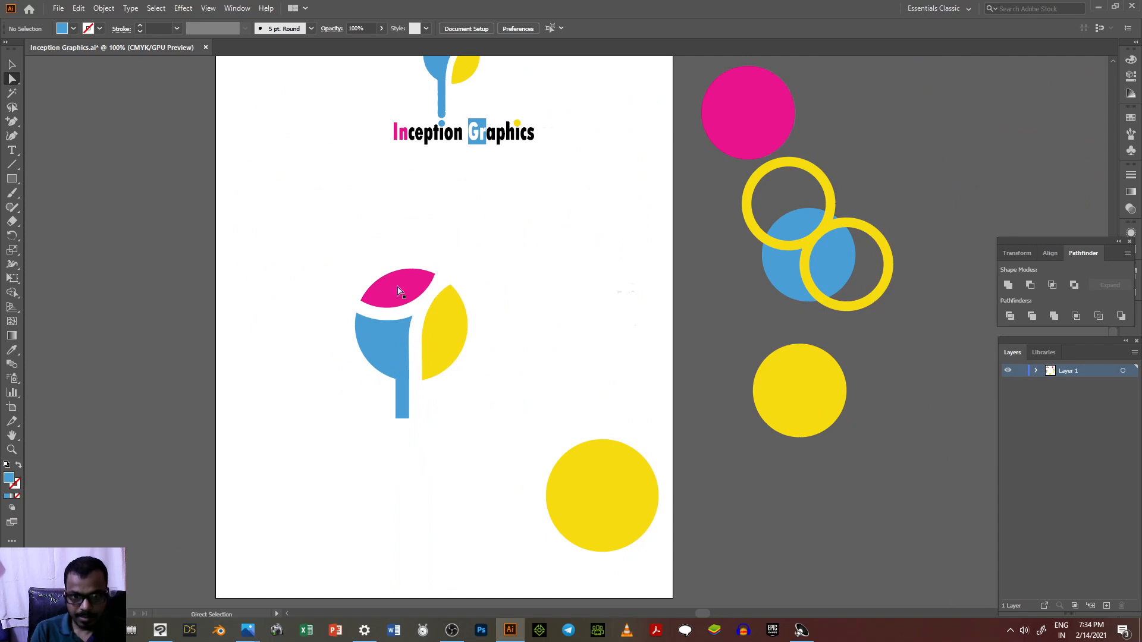
pyautogui.click(592, 517)
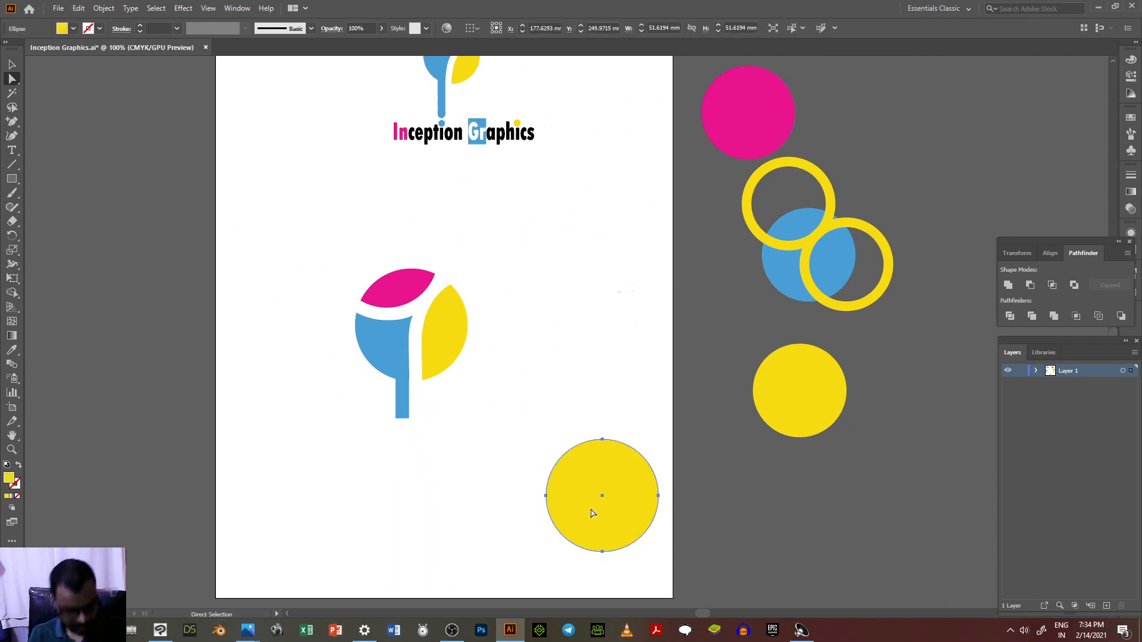
pyautogui.hotkey('ctrl', 'c')
pyautogui.hotkey('ctrl', 'v')
pyautogui.press('a')
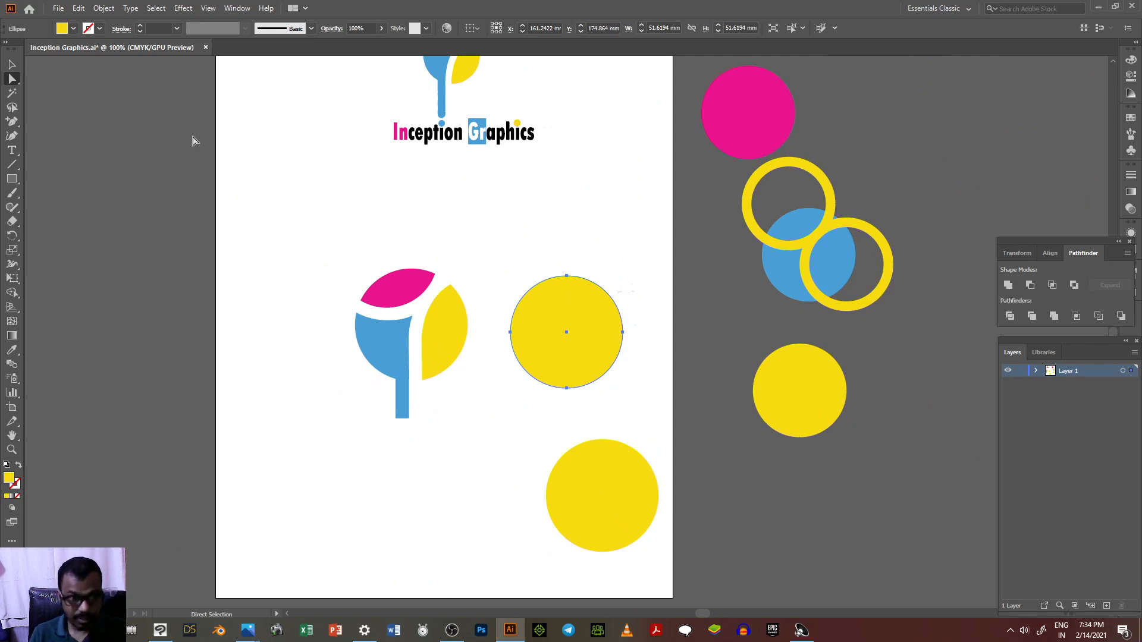
pyautogui.click(16, 63)
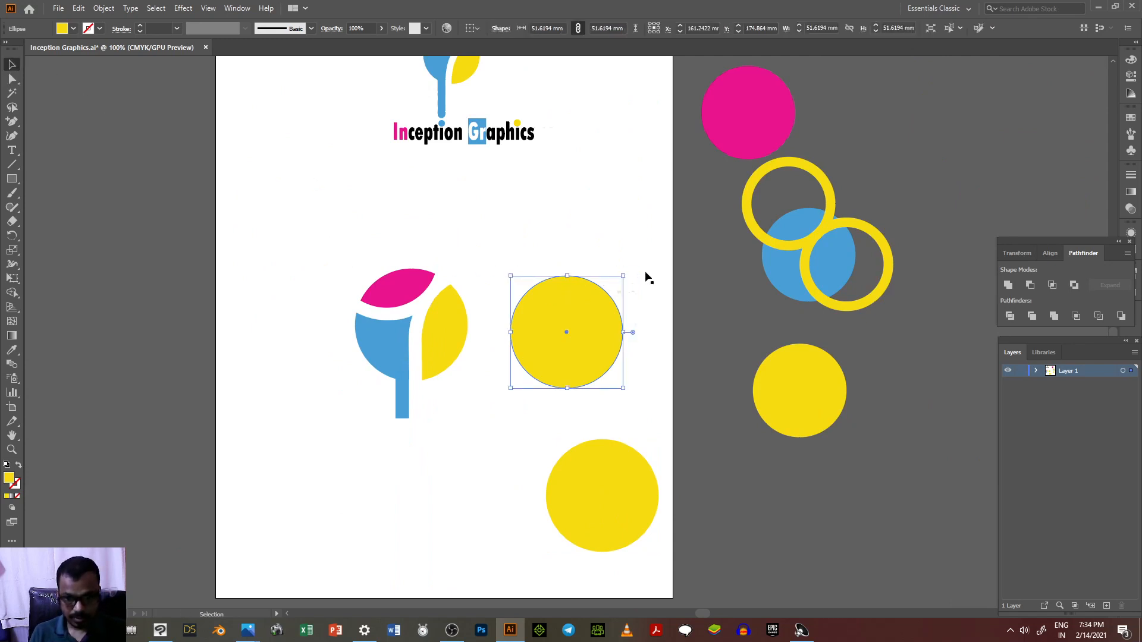
pyautogui.moveTo(624, 276); pyautogui.dragTo(555, 372)
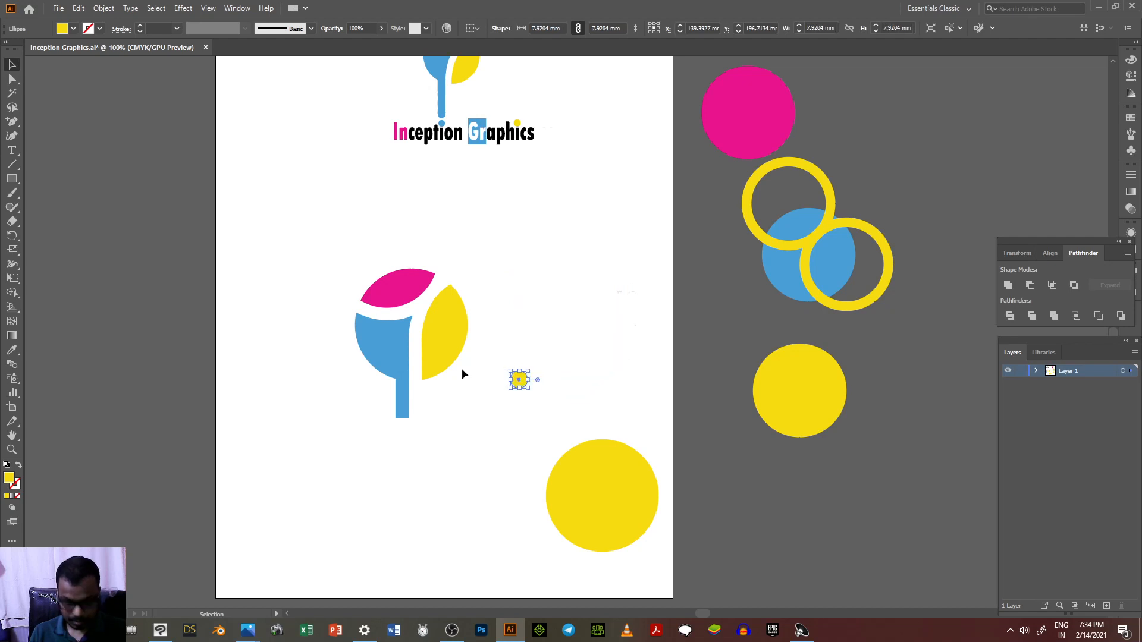
# Move the small yellow circle onto the lower end of the blue stem, roughly centred on it.
pyautogui.scroll(4, 462, 369)
pyautogui.moveTo(666, 406); pyautogui.dragTo(205, 546)
pyautogui.scroll(-3, 251, 485)
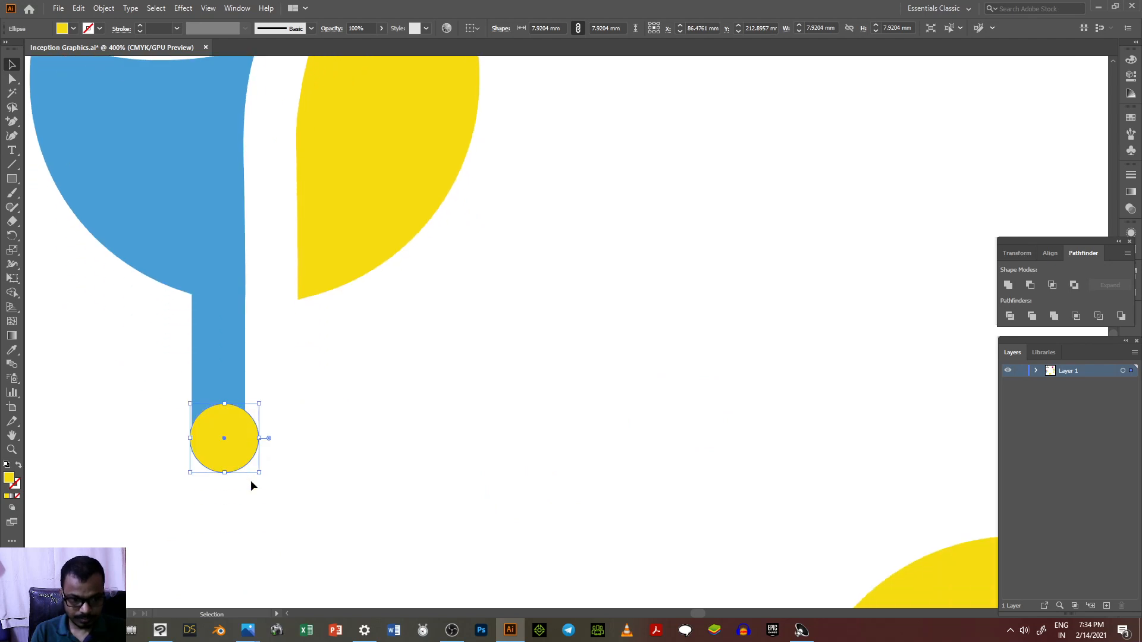
pyautogui.scroll(4, 245, 475)
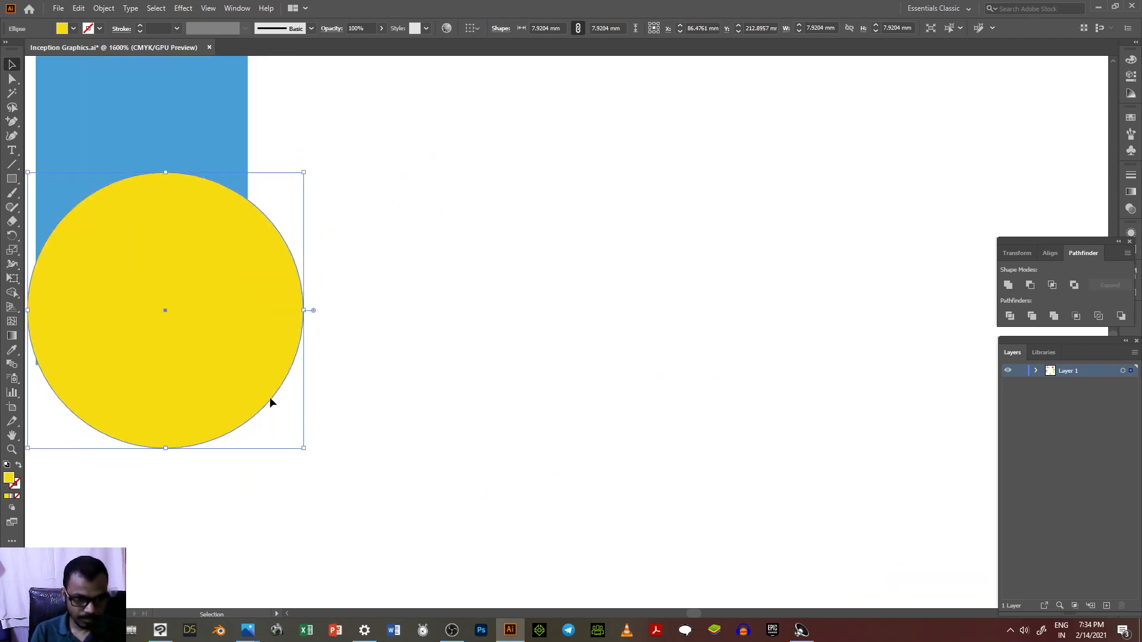
pyautogui.moveTo(244, 388); pyautogui.dragTo(233, 395)
pyautogui.scroll(-4, 401, 398)
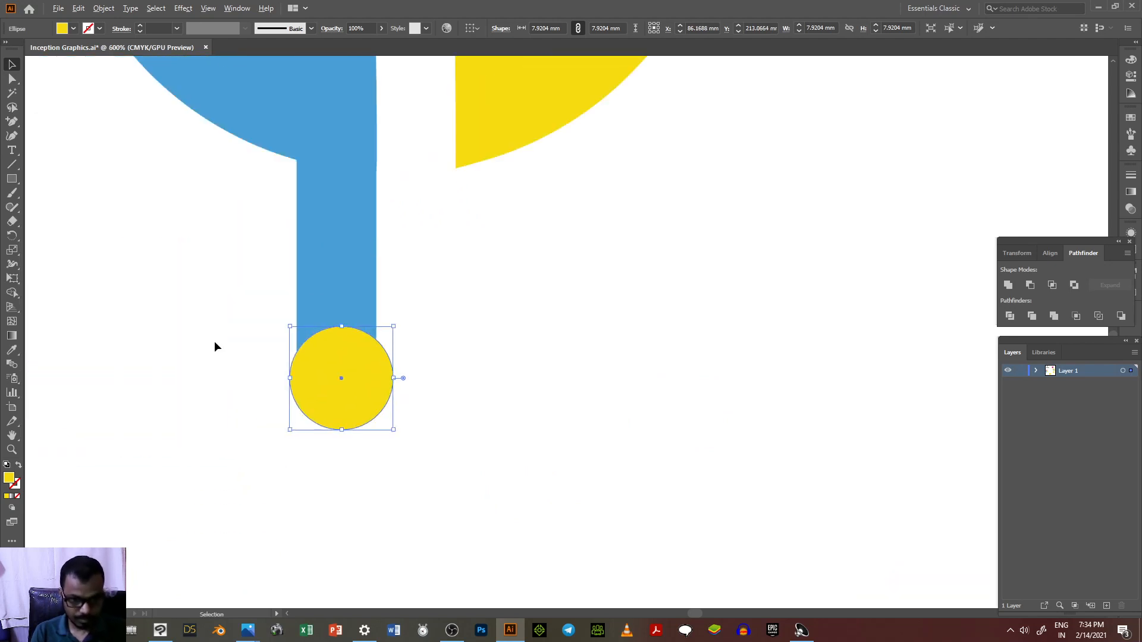
pyautogui.scroll(4, 215, 344)
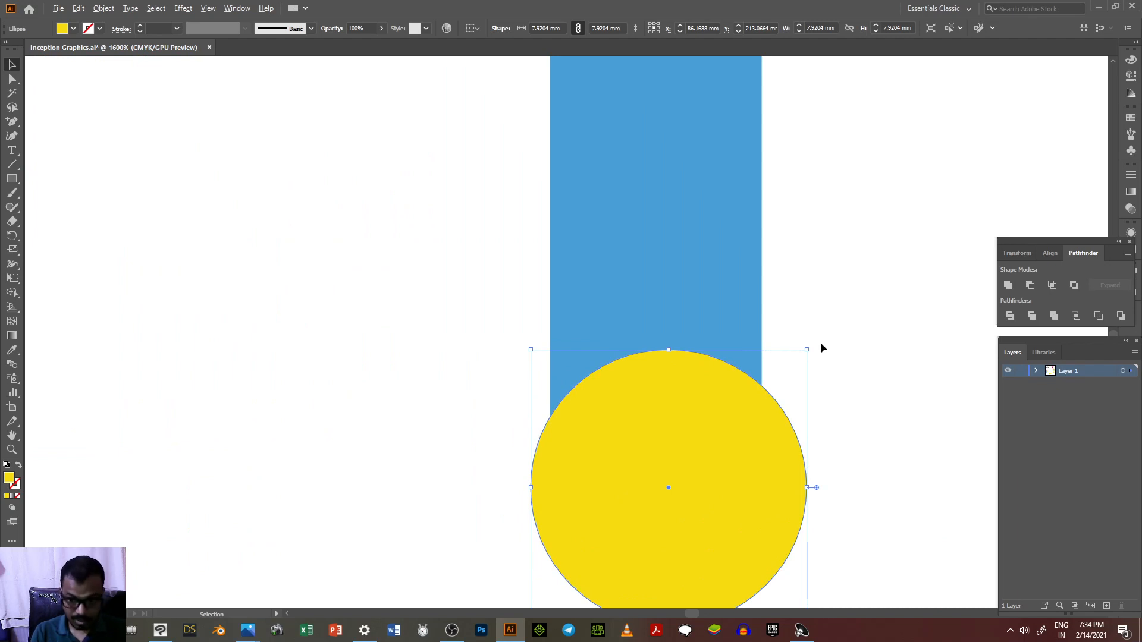
pyautogui.moveTo(809, 351); pyautogui.dragTo(783, 367)
pyautogui.moveTo(736, 440); pyautogui.dragTo(728, 472)
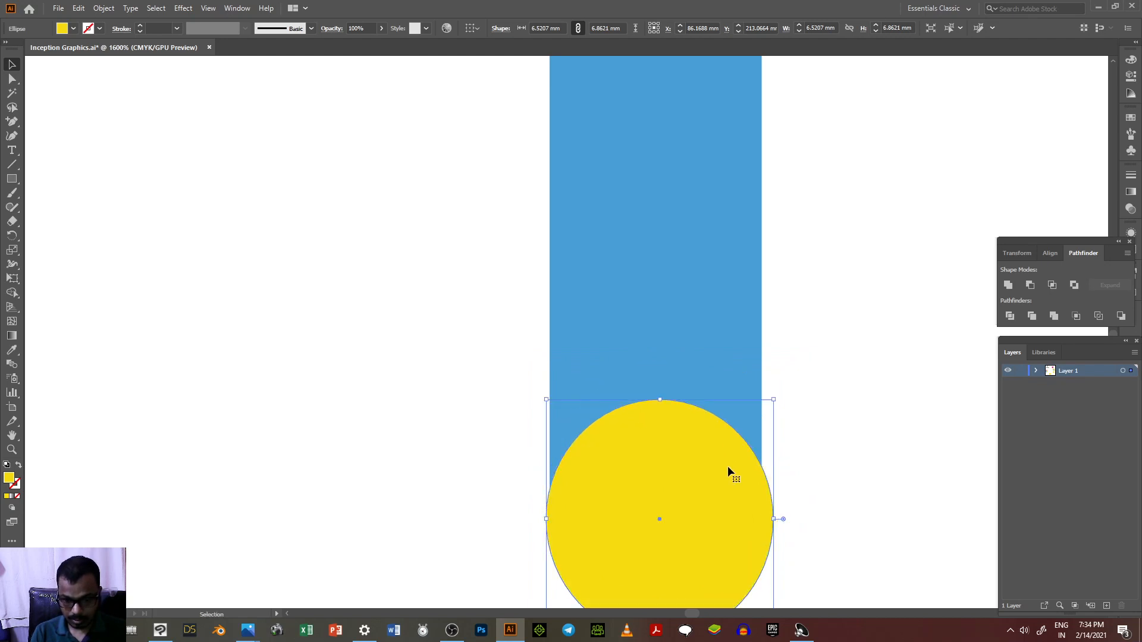
pyautogui.scroll(-3, 728, 472)
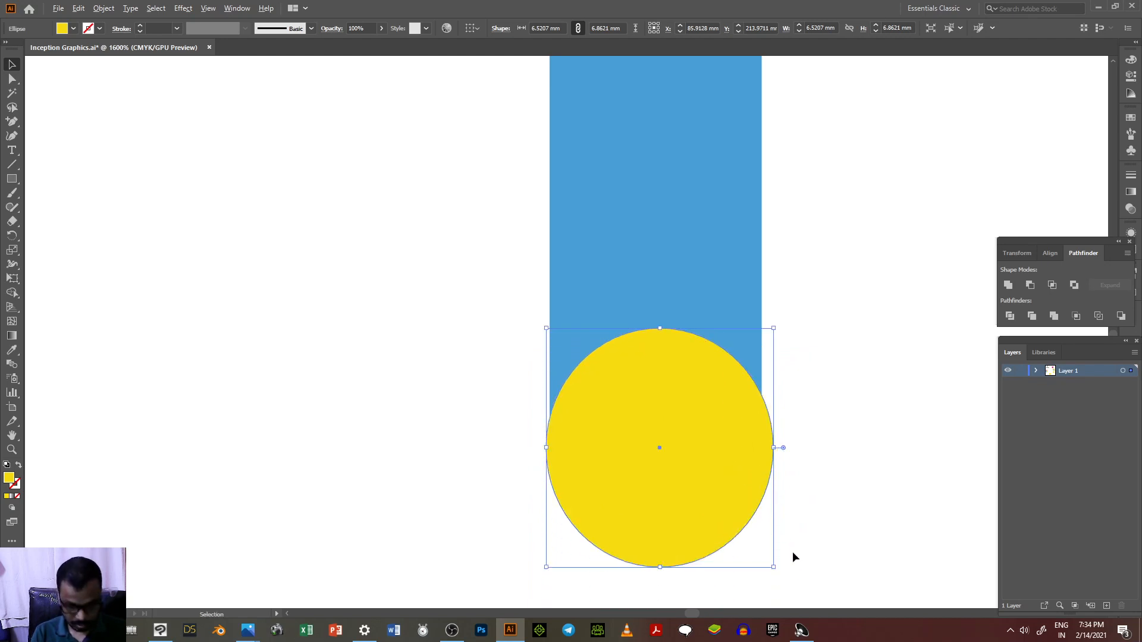
pyautogui.moveTo(773, 566); pyautogui.dragTo(757, 561)
pyautogui.hotkey('ctrl', 'z')
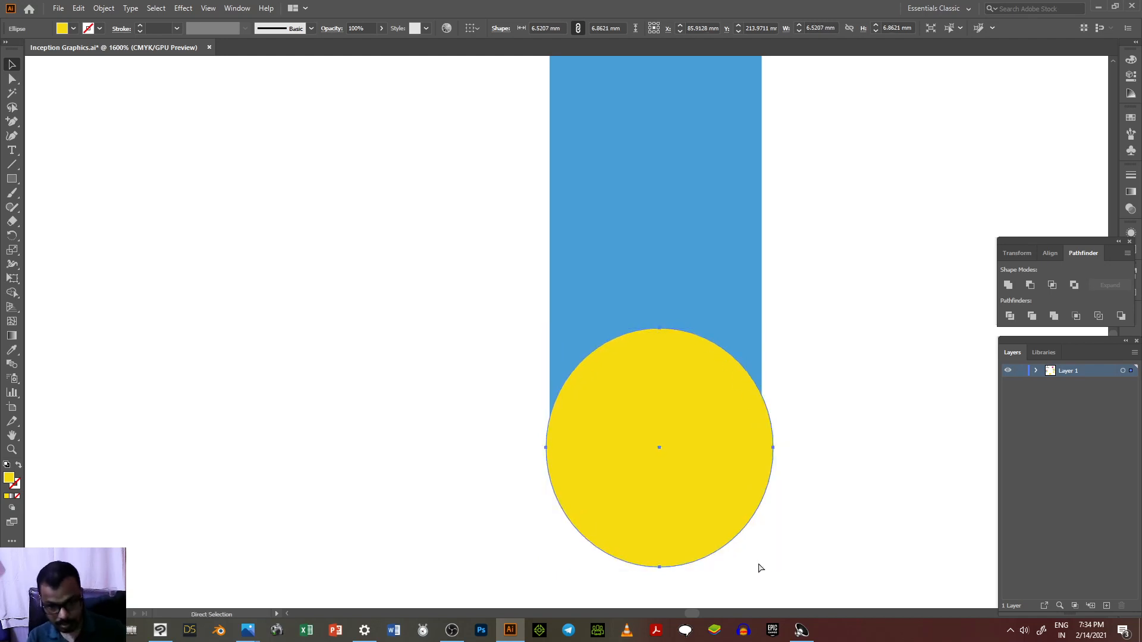
pyautogui.hotkey('ctrl', 'z')
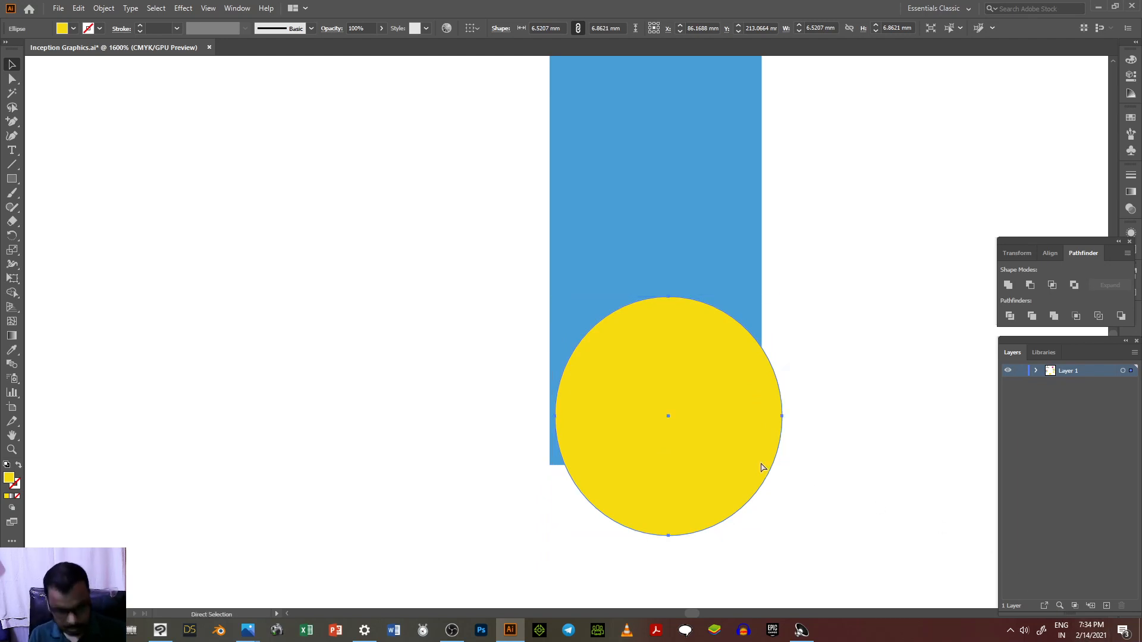
pyautogui.hotkey('ctrl', 'z')
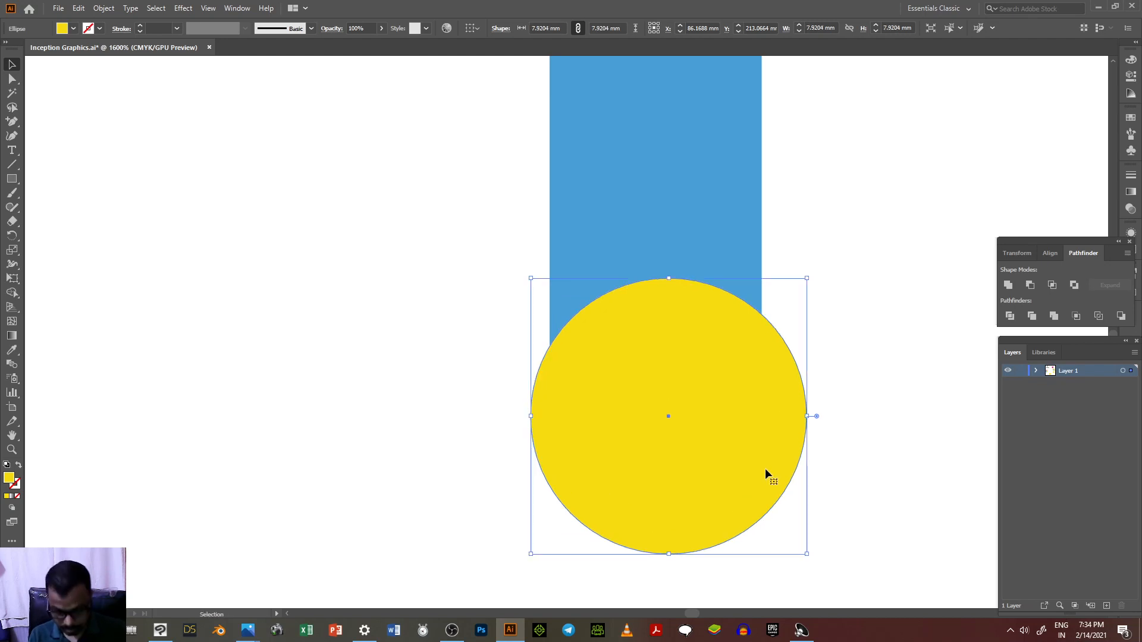
# Scale the small yellow circle proportionally to about 6.06 mm and fit it between the edges of the stem's lower end.
pyautogui.moveTo(806, 553); pyautogui.dragTo(736, 503)
pyautogui.click(703, 472)
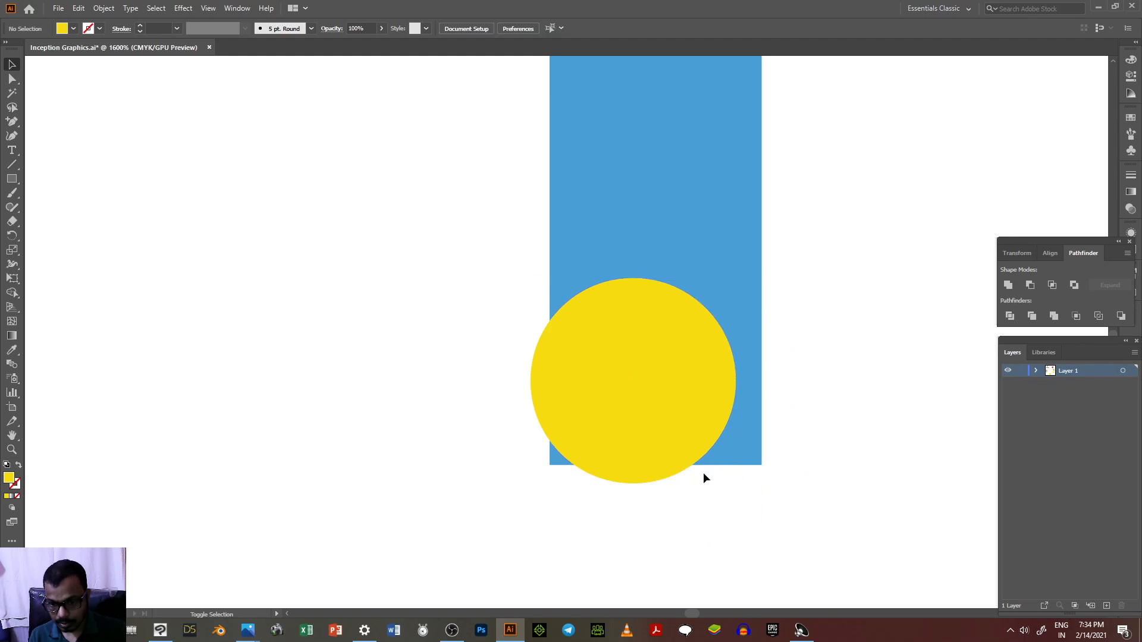
pyautogui.moveTo(644, 430); pyautogui.dragTo(669, 460)
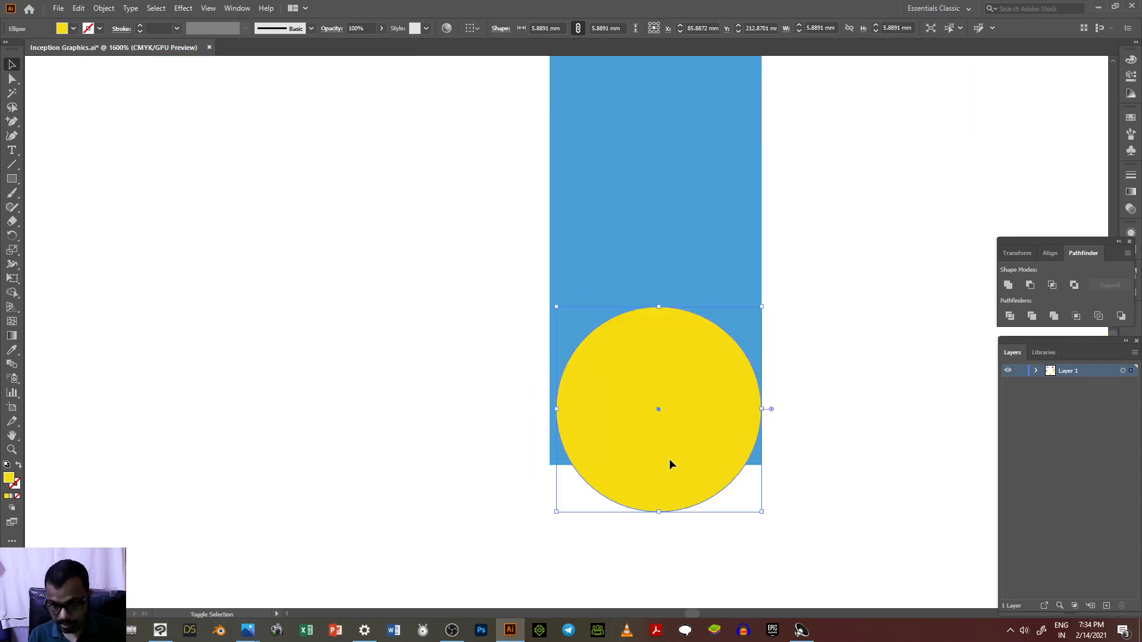
pyautogui.scroll(-5, 668, 458)
pyautogui.scroll(4, 669, 458)
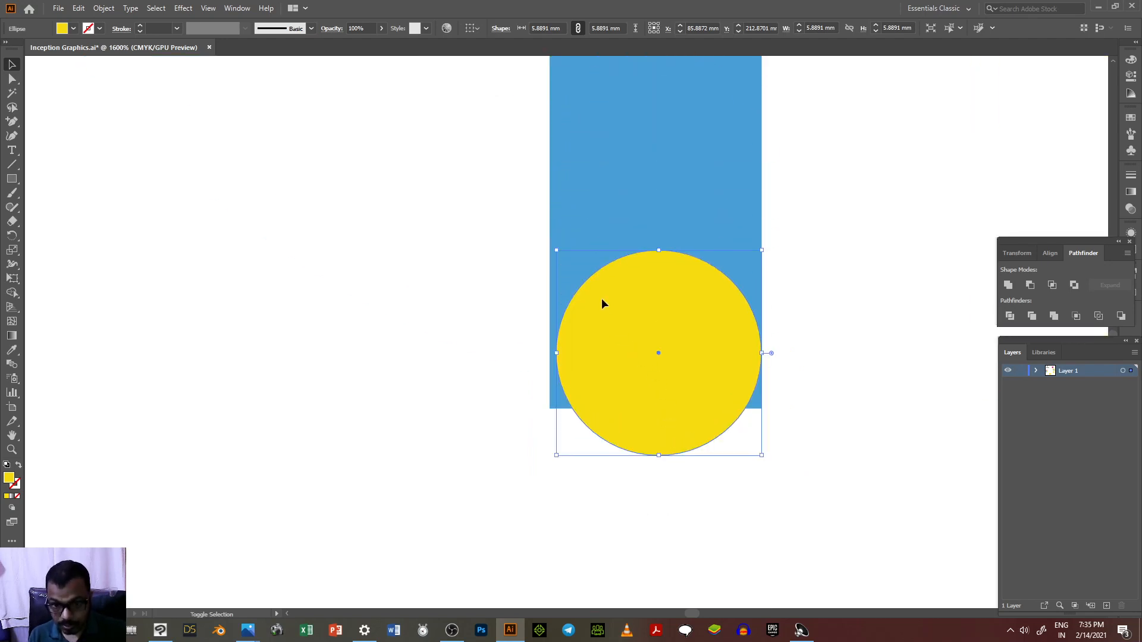
pyautogui.moveTo(556, 245); pyautogui.dragTo(542, 245)
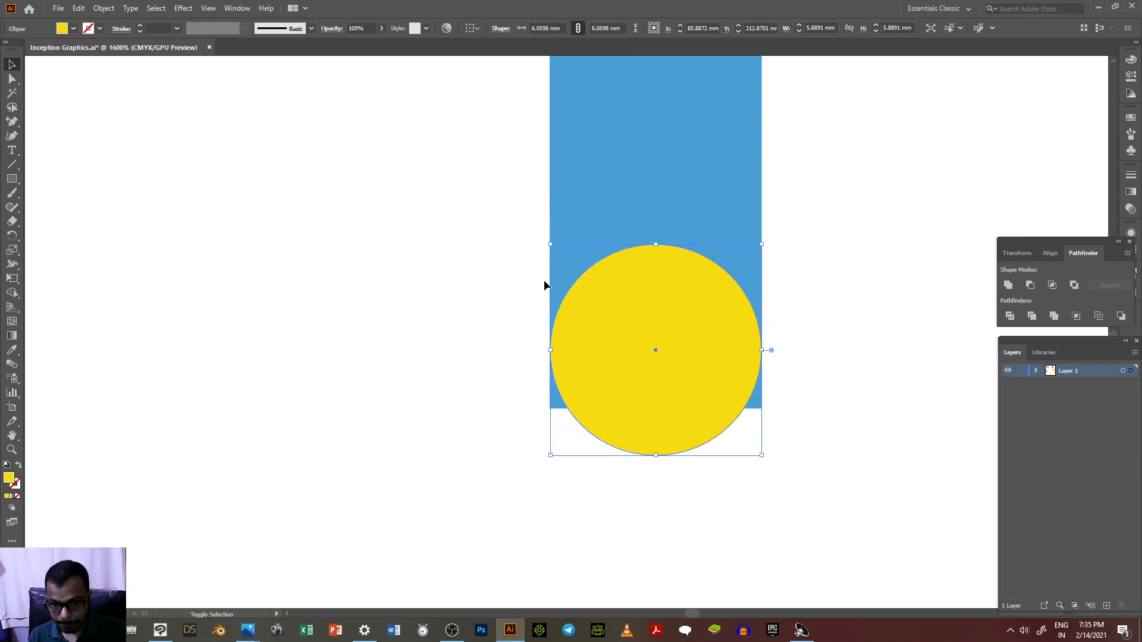
pyautogui.click(506, 373)
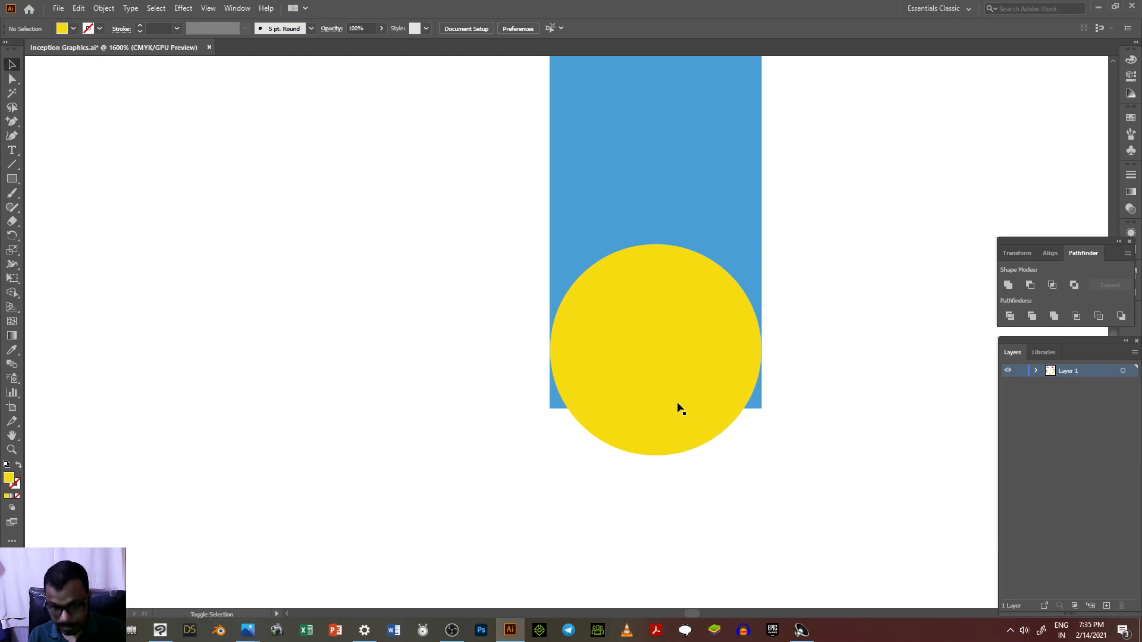
pyautogui.scroll(5, 677, 402)
pyautogui.scroll(-4, 678, 403)
pyautogui.scroll(-1, 678, 406)
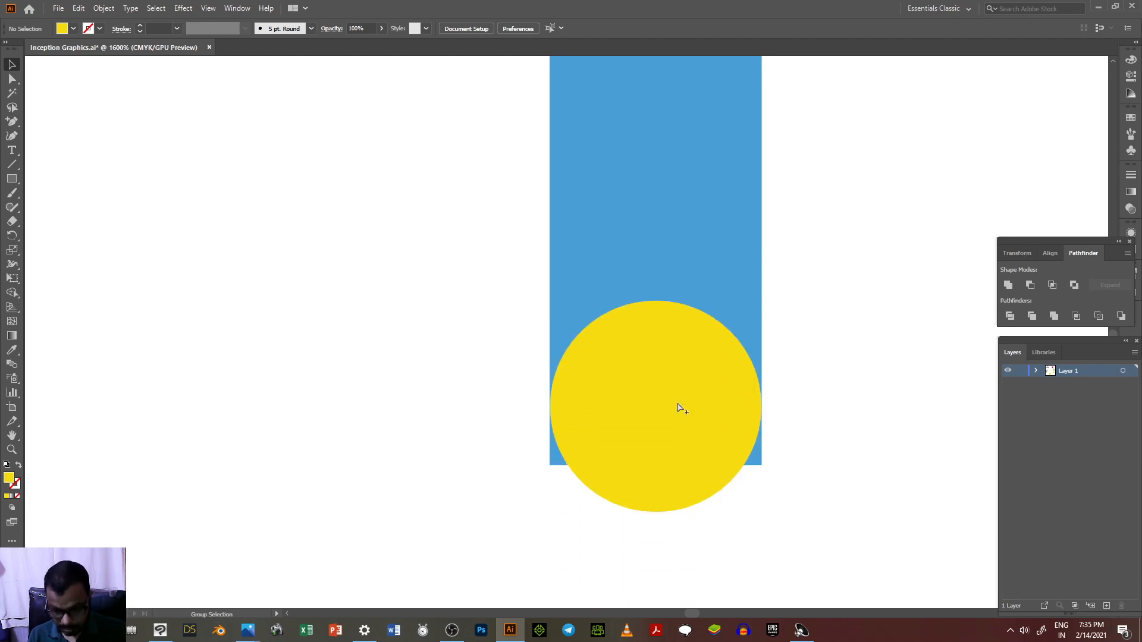
pyautogui.scroll(3, 678, 406)
pyautogui.click(676, 397)
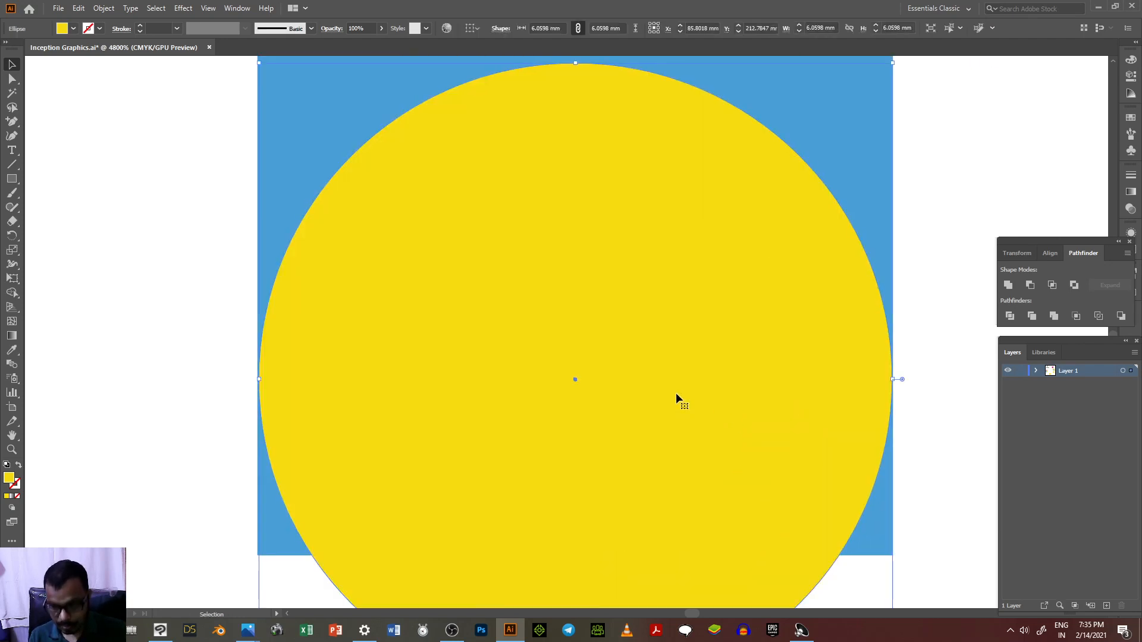
pyautogui.press('Right')
pyautogui.press('Left')
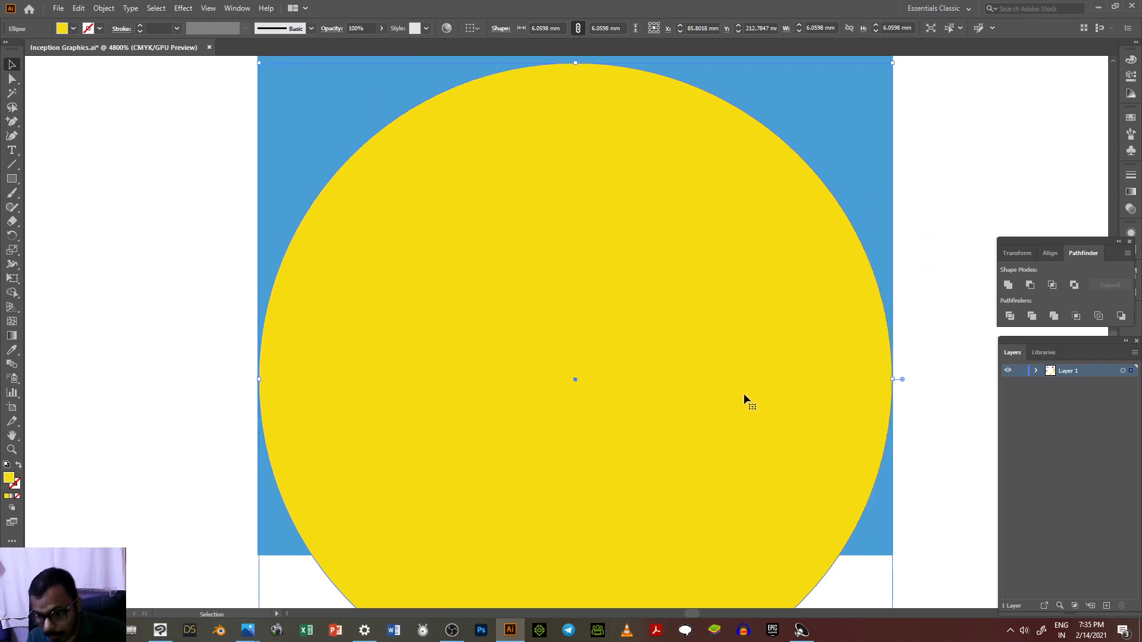
pyautogui.moveTo(744, 393); pyautogui.dragTo(744, 394)
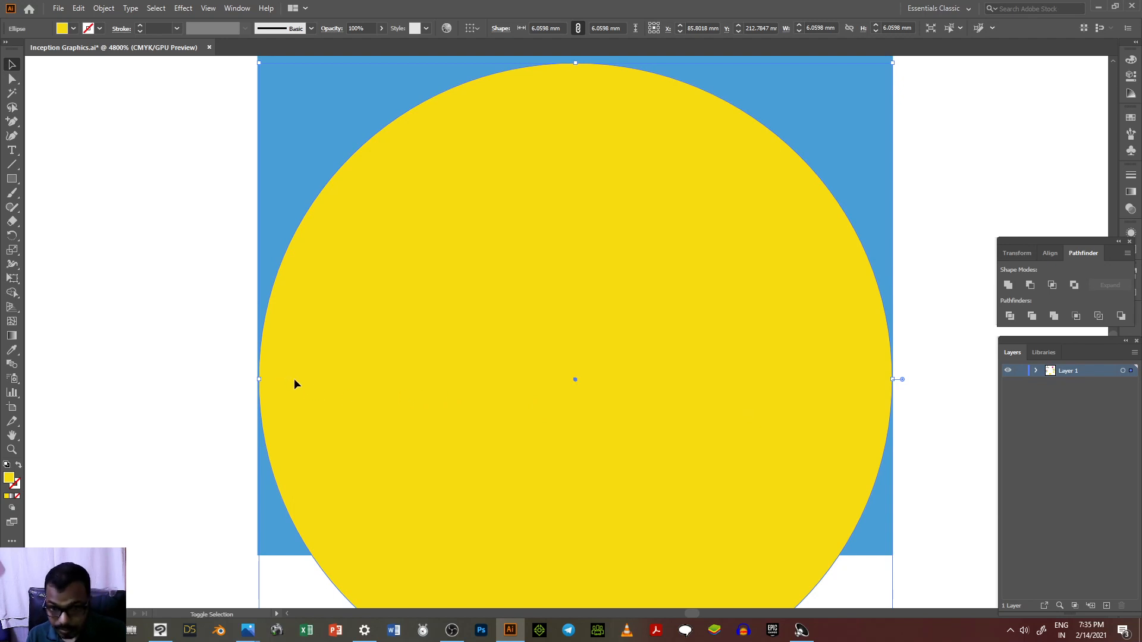
# Stretch the yellow circle's left side slightly outward until it meets the stem's left edge.
pyautogui.scroll(-3, 293, 383)
pyautogui.scroll(1, 293, 384)
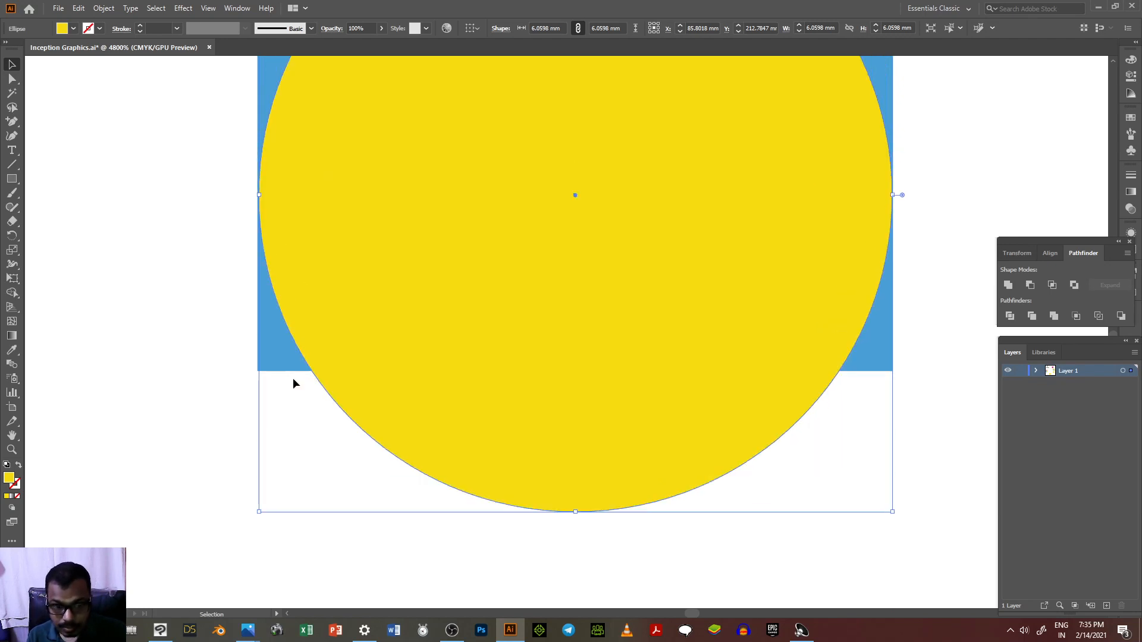
pyautogui.scroll(1, 293, 384)
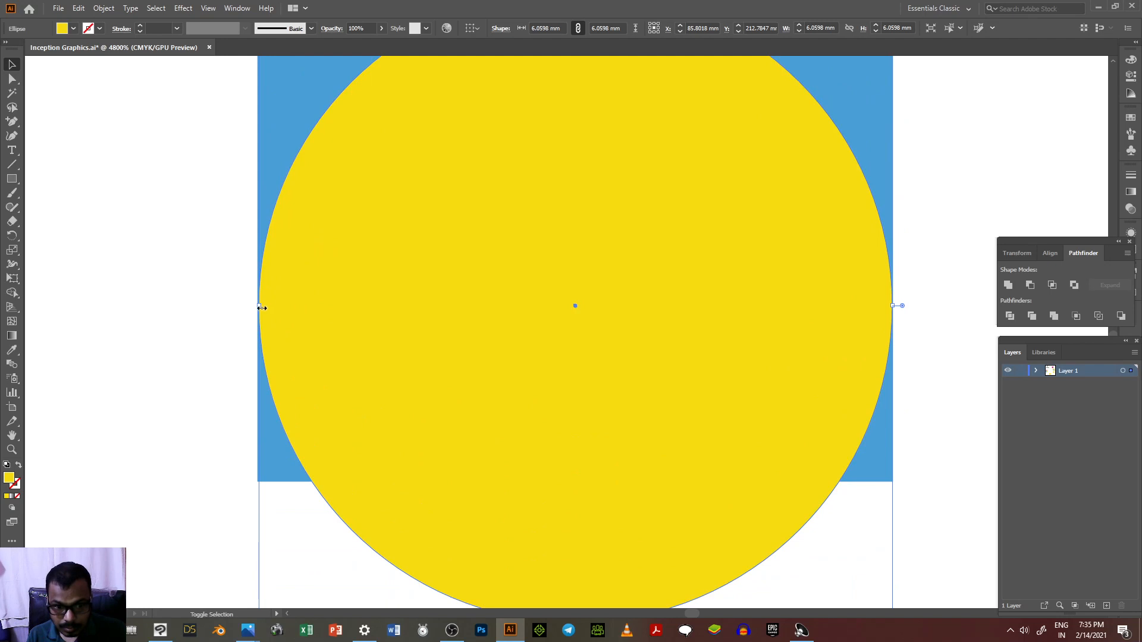
pyautogui.moveTo(260, 308); pyautogui.dragTo(258, 310)
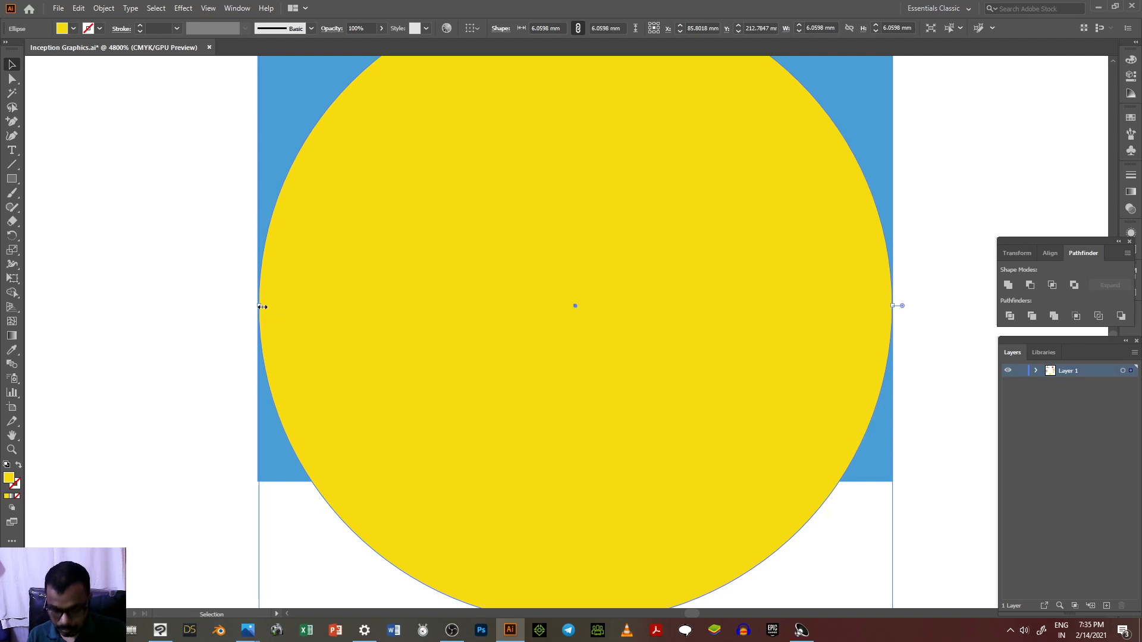
pyautogui.moveTo(260, 306); pyautogui.dragTo(256, 308)
pyautogui.click(219, 317)
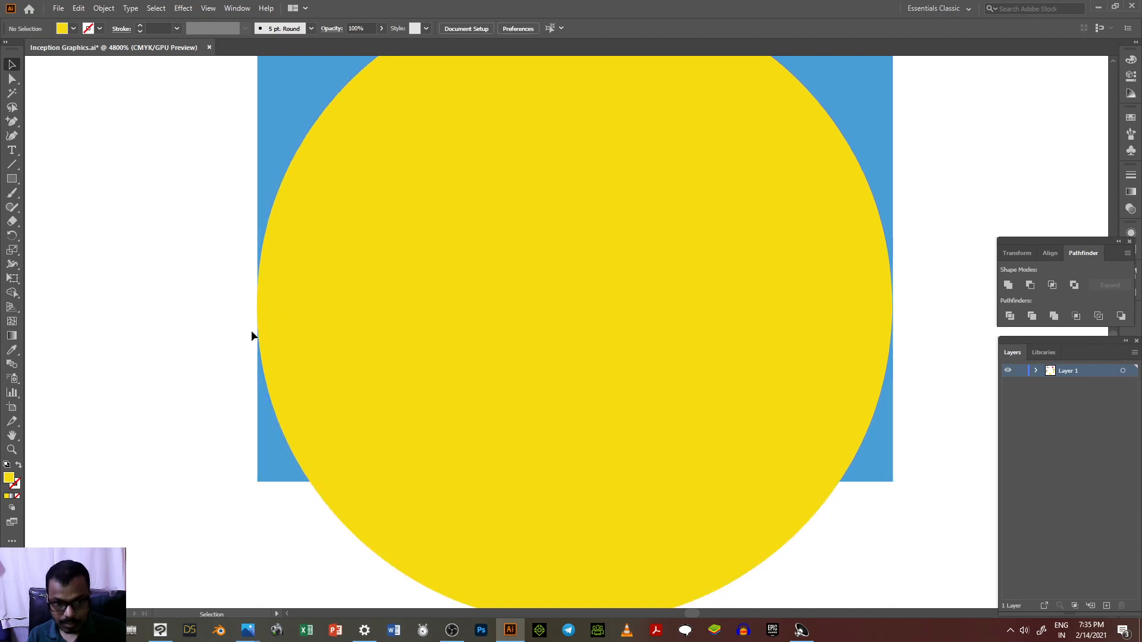
pyautogui.scroll(-5, 388, 412)
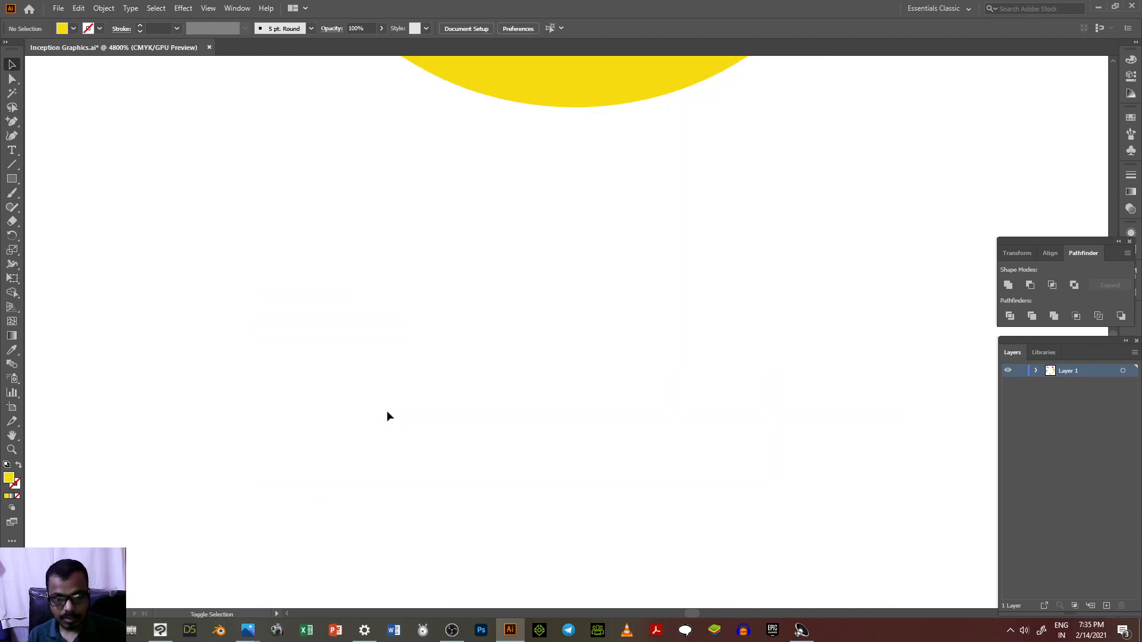
pyautogui.scroll(5, 387, 415)
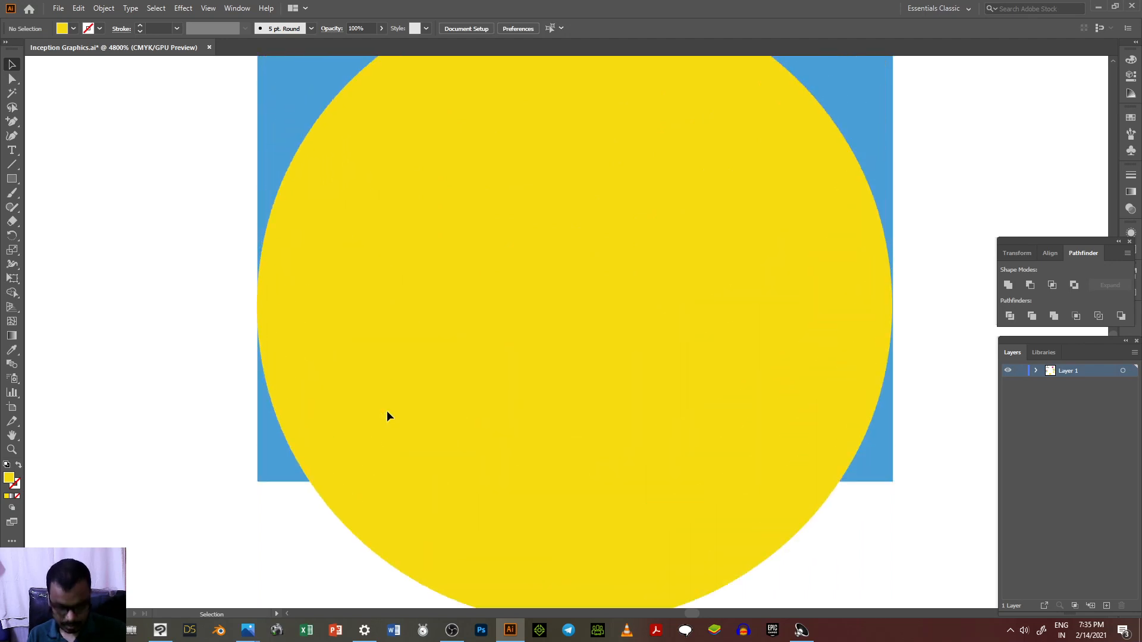
# Move the small yellow circle straight down until its centre sits just below the blue stem's lower edge.
pyautogui.keyDown('alt'); pyautogui.scroll(-1, 387, 416); pyautogui.keyUp('alt')
pyautogui.scroll(-1, 387, 415)
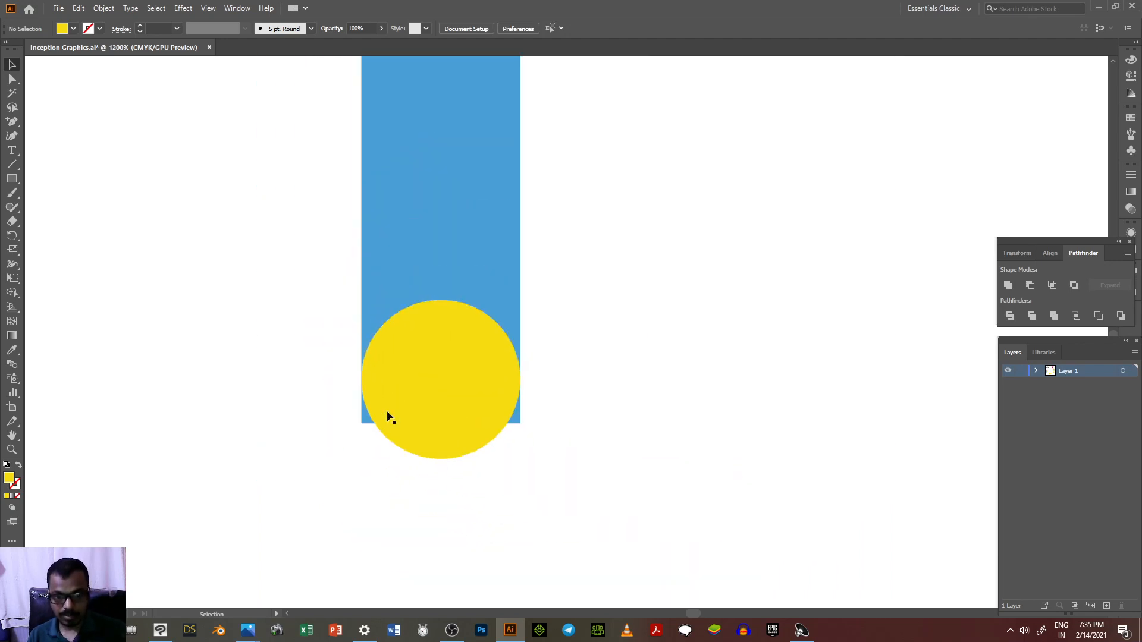
pyautogui.click(421, 380)
pyautogui.press('Down')
pyautogui.press('Down')
pyautogui.press('Down')
pyautogui.press('Down')
pyautogui.press('Down')
pyautogui.press('Down')
pyautogui.press('Down')
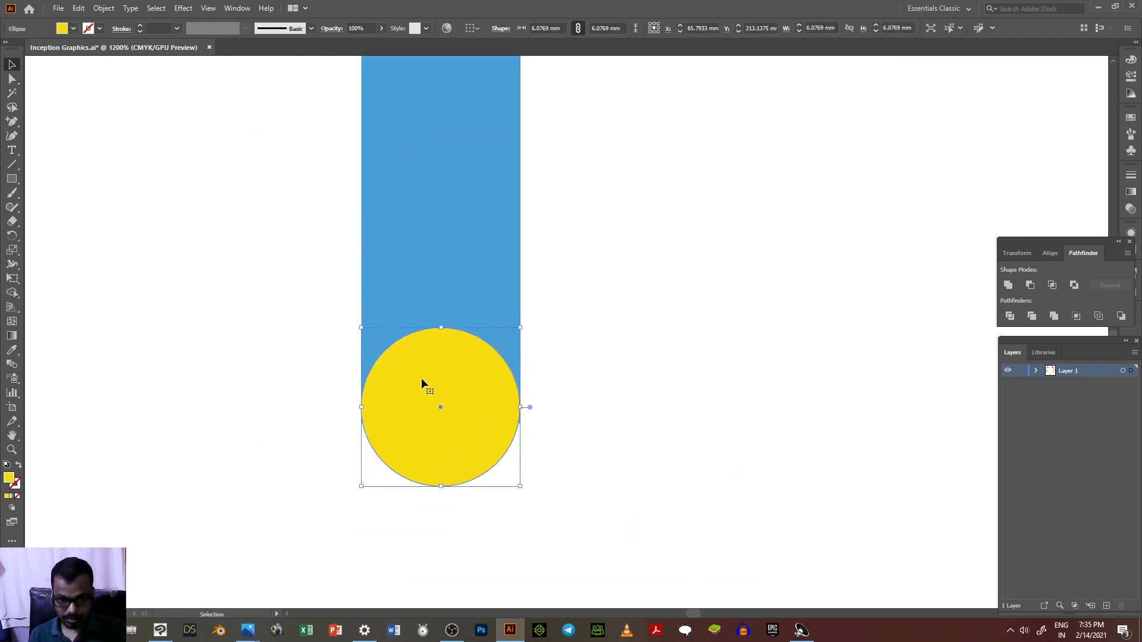
pyautogui.press('Up')
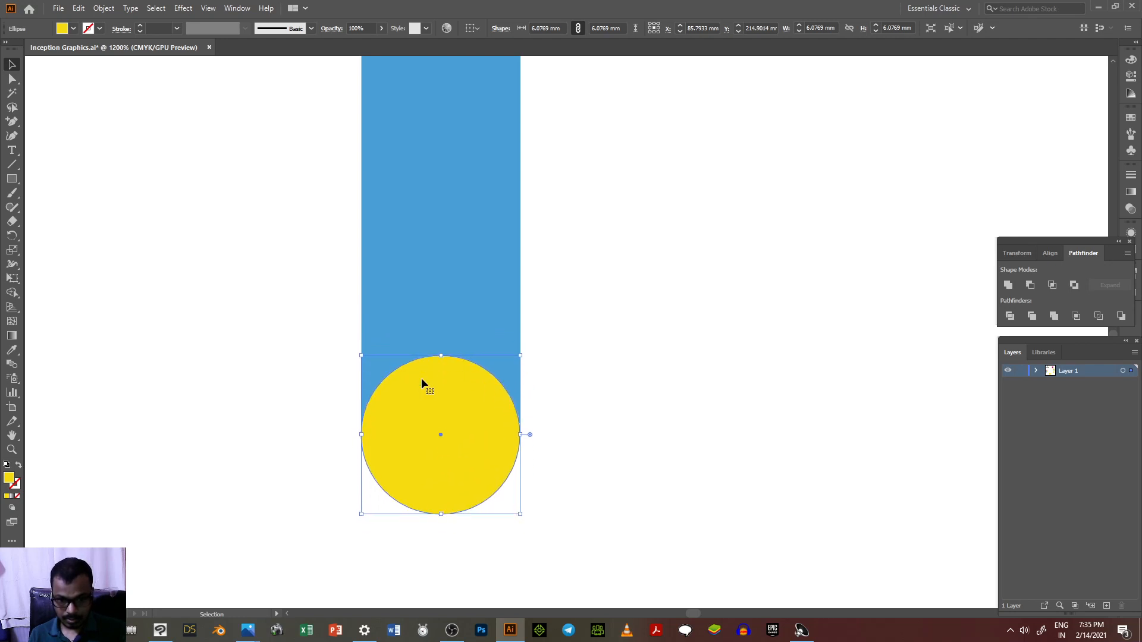
pyautogui.click(437, 321)
pyautogui.click(461, 466)
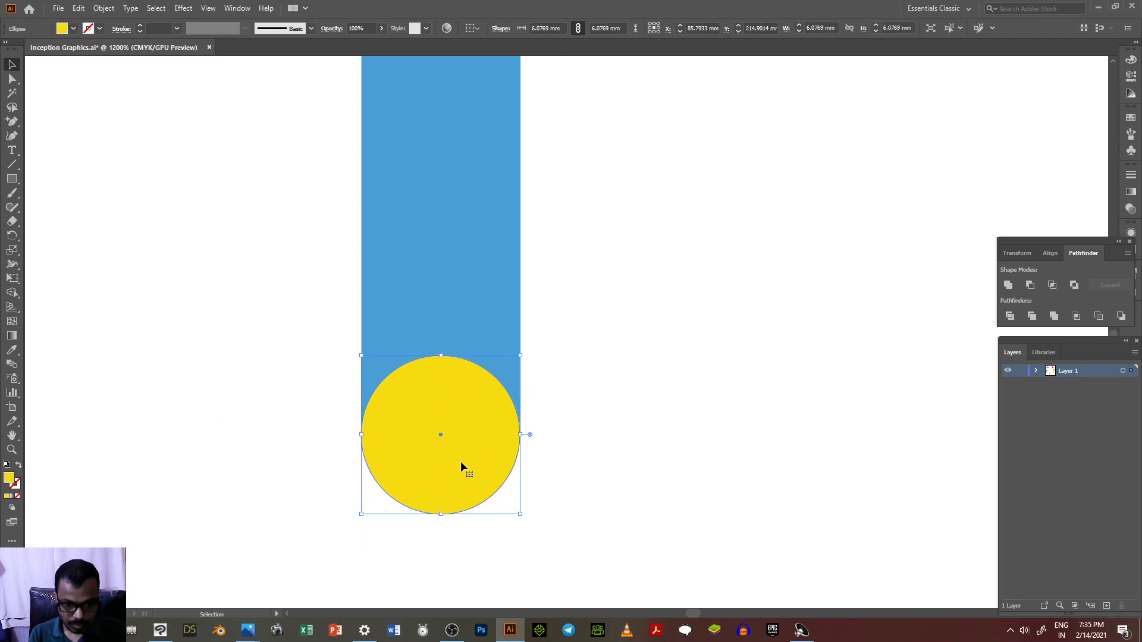
pyautogui.click(583, 508)
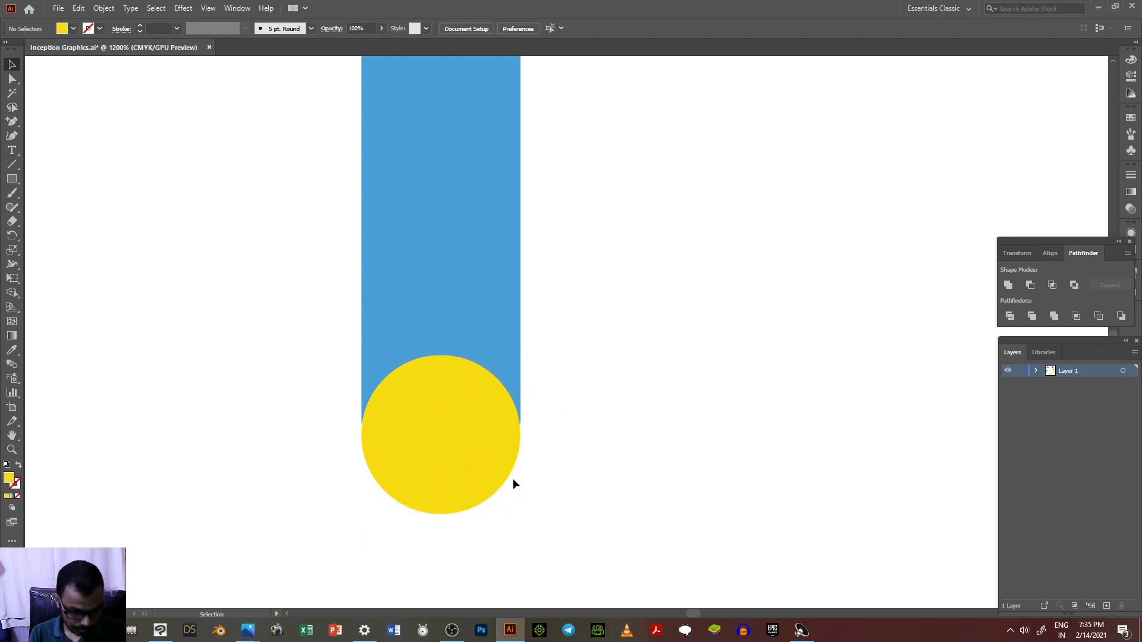
# Shift the small yellow circle slightly upward, bringing its widest point closer to the stem's lower edge.
pyautogui.scroll(3, 512, 478)
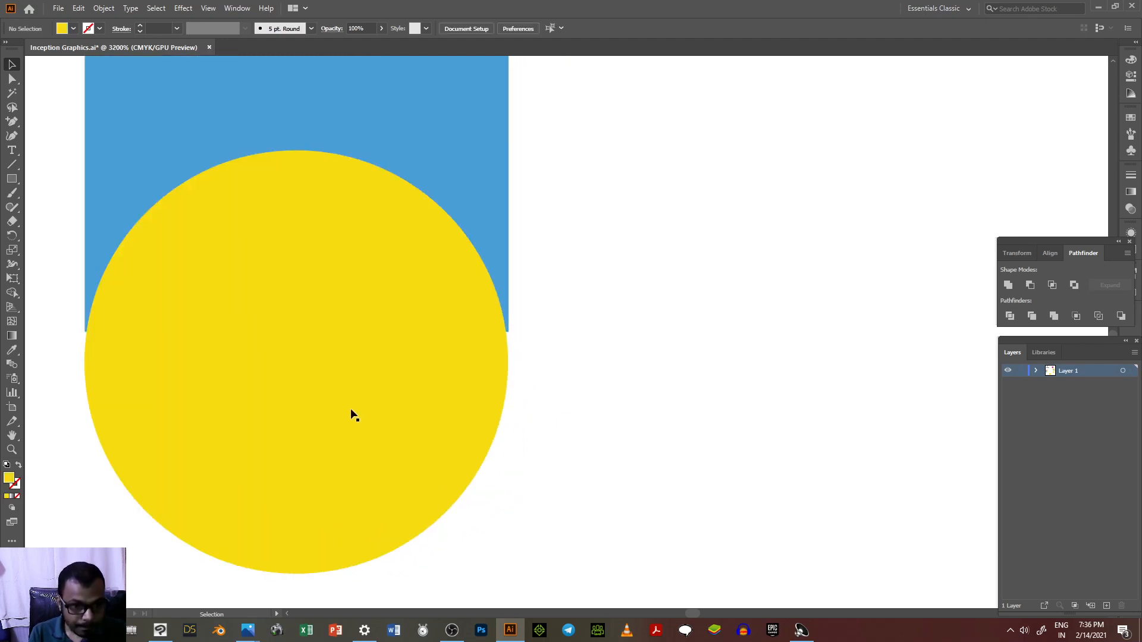
pyautogui.click(349, 409)
pyautogui.moveTo(319, 388); pyautogui.dragTo(319, 380)
pyautogui.click(586, 454)
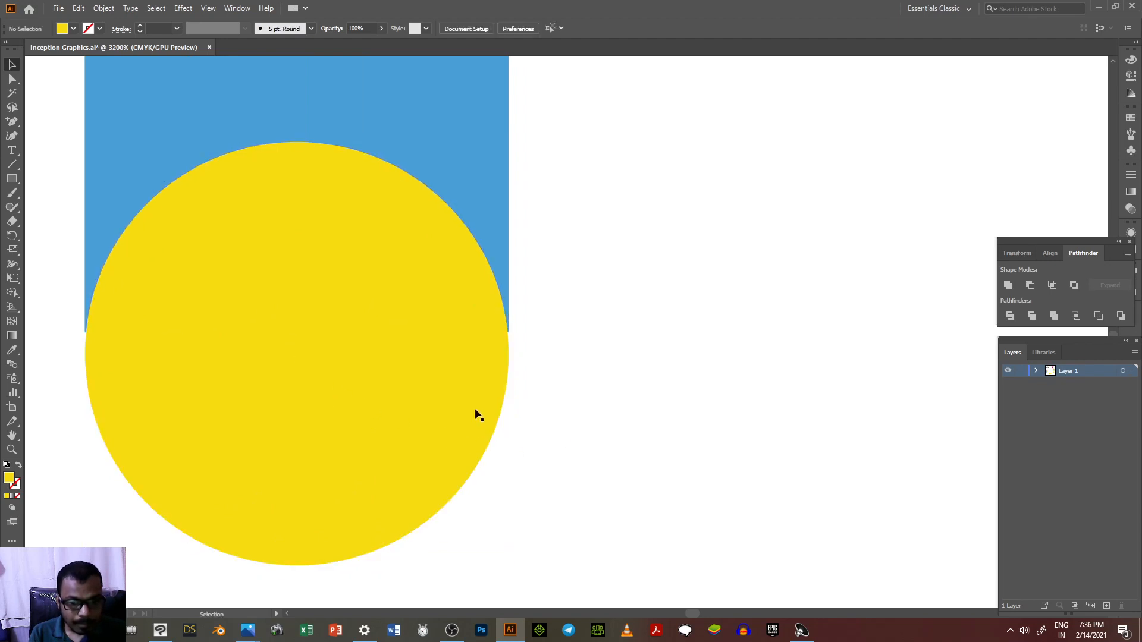
pyautogui.moveTo(477, 413); pyautogui.dragTo(474, 406)
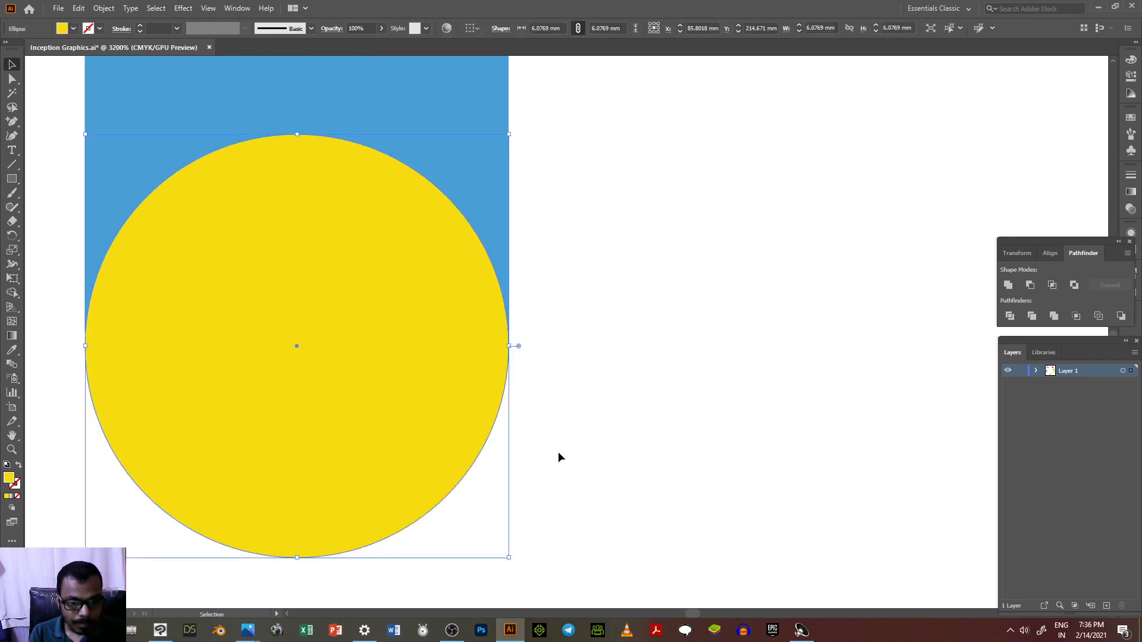
pyautogui.click(565, 454)
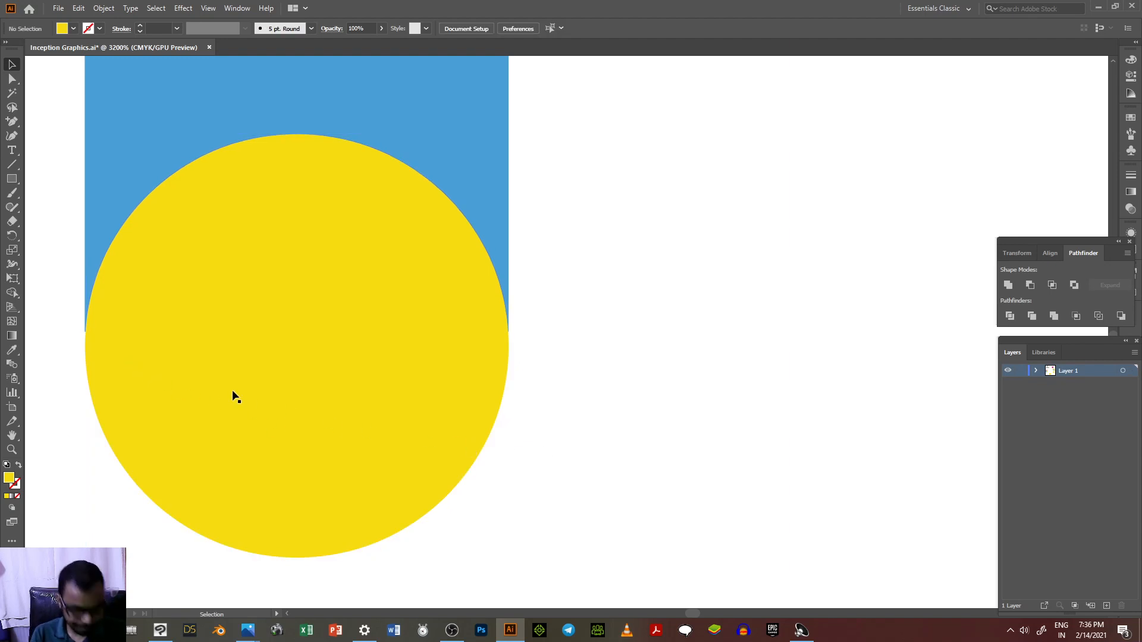
# Fine-tune the yellow circle's height at high magnification so its horizontal centre line lies exactly on the stem's lower edge.
pyautogui.scroll(-2, 522, 384)
pyautogui.scroll(3, 271, 347)
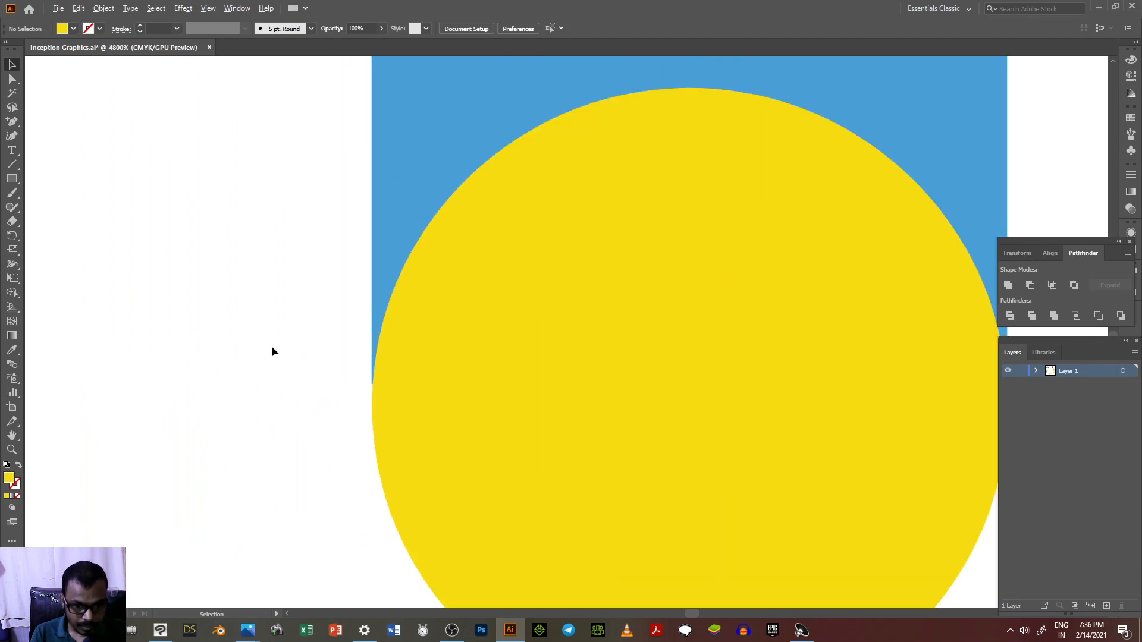
pyautogui.scroll(4, 272, 351)
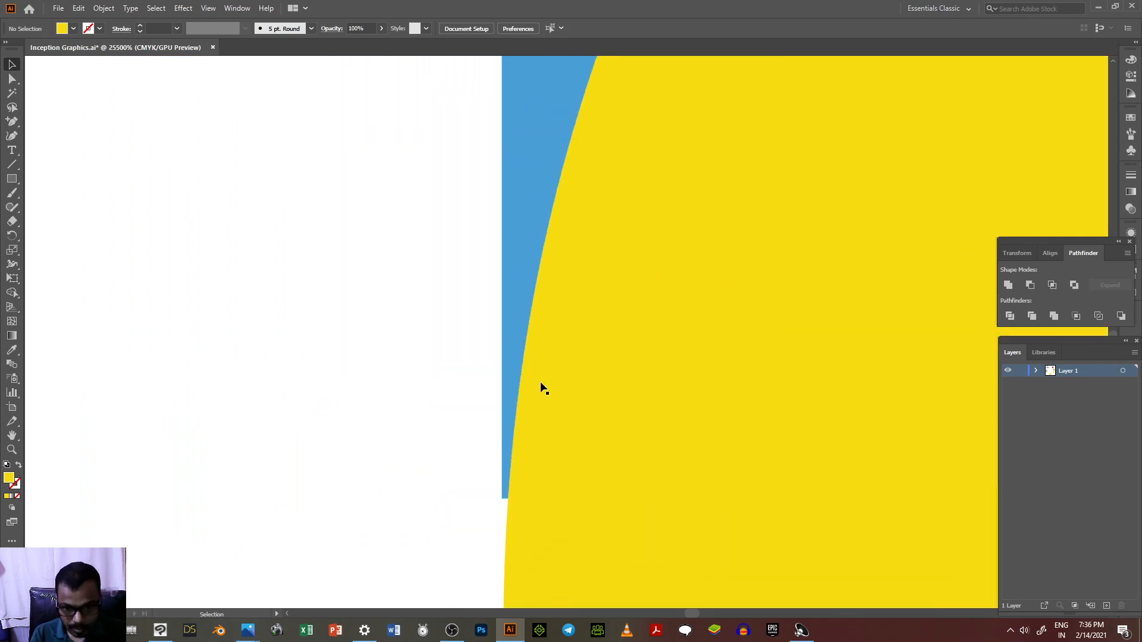
pyautogui.click(543, 376)
pyautogui.moveTo(542, 370); pyautogui.dragTo(542, 316)
pyautogui.keyDown('alt'); pyautogui.scroll(-5, 541, 315); pyautogui.keyUp('alt')
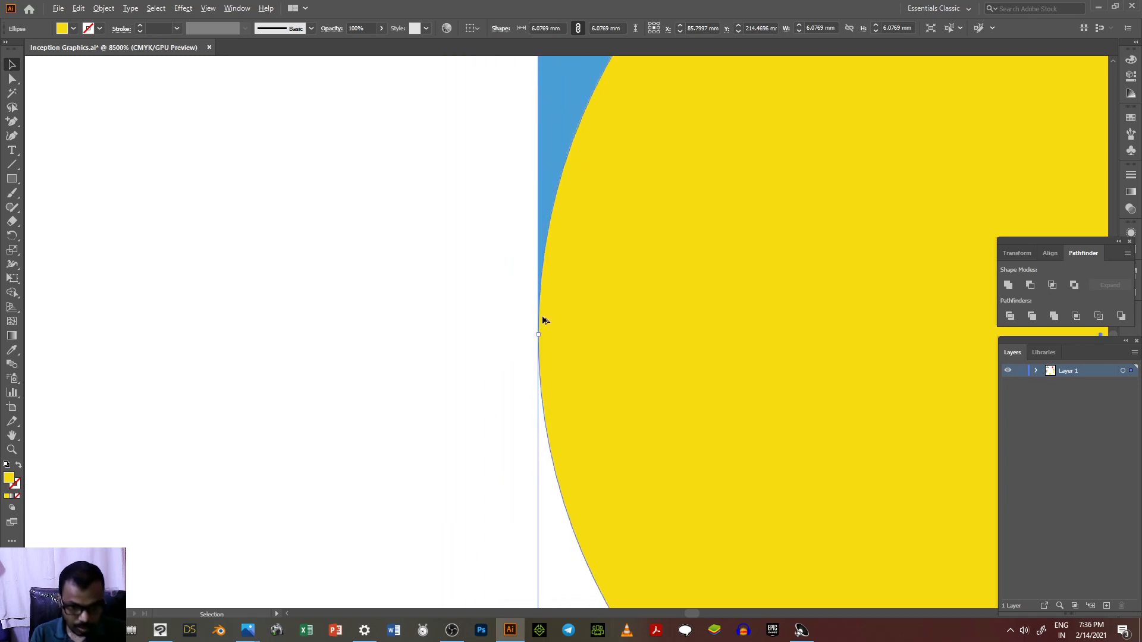
pyautogui.keyDown('alt'); pyautogui.scroll(3, 701, 324); pyautogui.keyUp('alt')
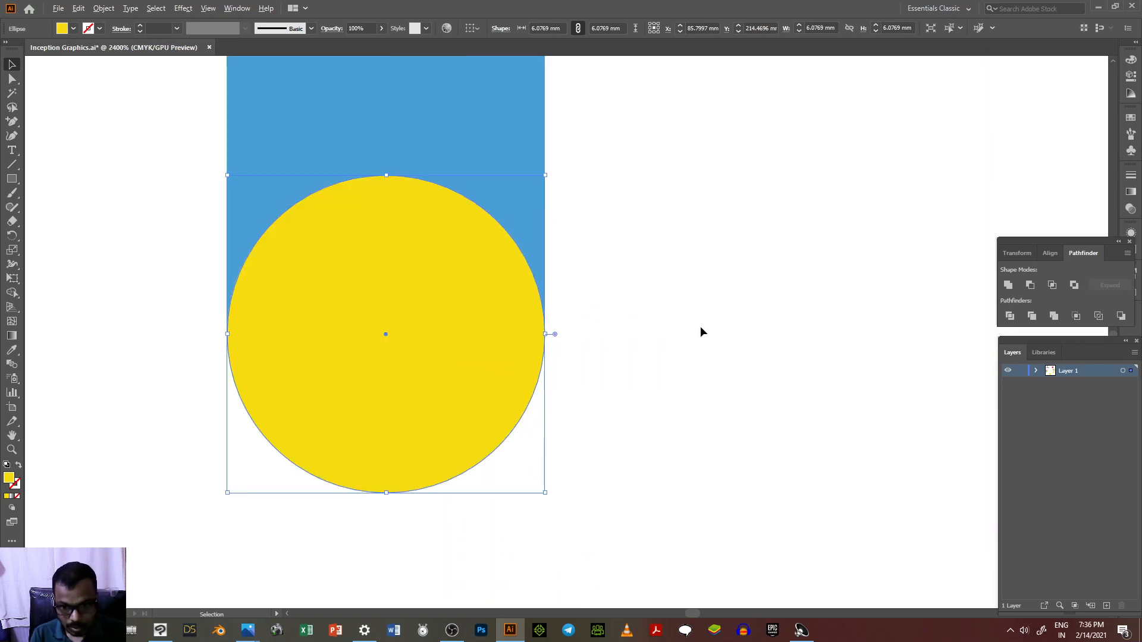
pyautogui.click(677, 366)
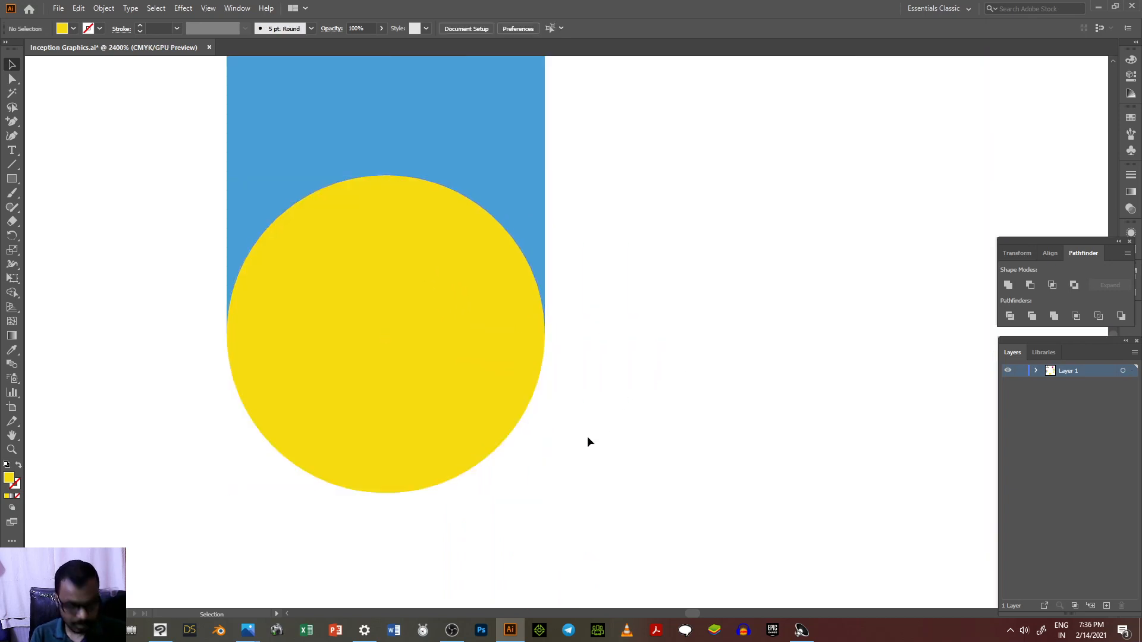
# Unite the small yellow circle and the blue stem shape into a single shape with a rounded lower end.
pyautogui.keyDown('alt'); pyautogui.scroll(-1, 587, 441); pyautogui.keyUp('alt')
pyautogui.click(431, 406)
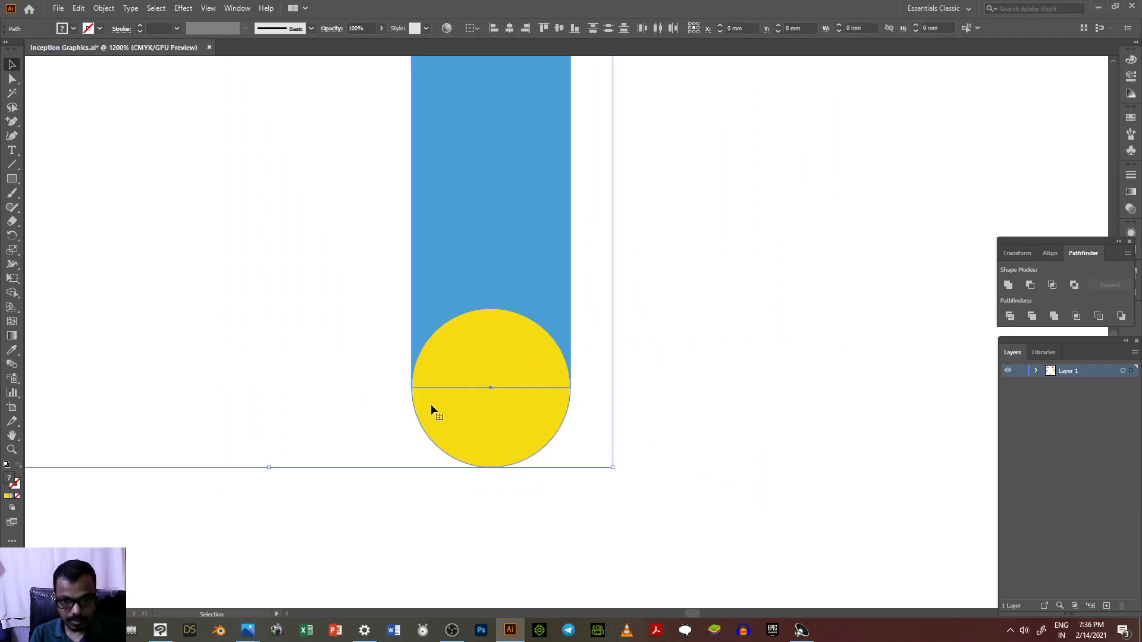
pyautogui.click(1006, 286)
pyautogui.click(583, 497)
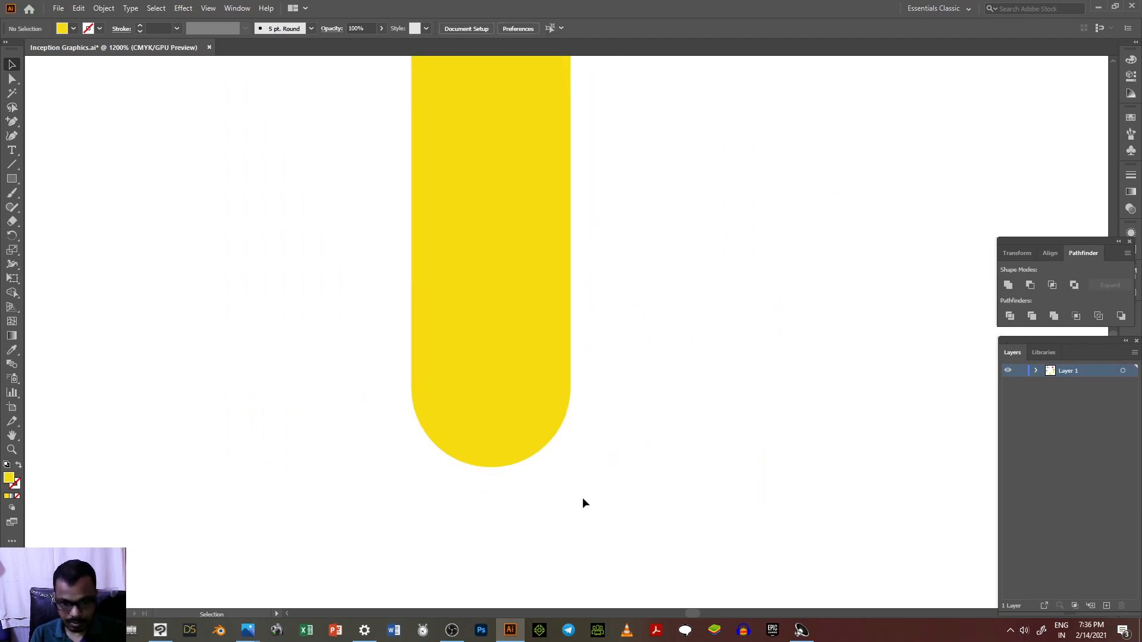
# Recolour the united stem shape blue by sampling the blue circle beside the artboard with the Eyedropper.
pyautogui.keyDown('alt'); pyautogui.scroll(-3, 582, 497); pyautogui.keyUp('alt')
pyautogui.click(546, 382)
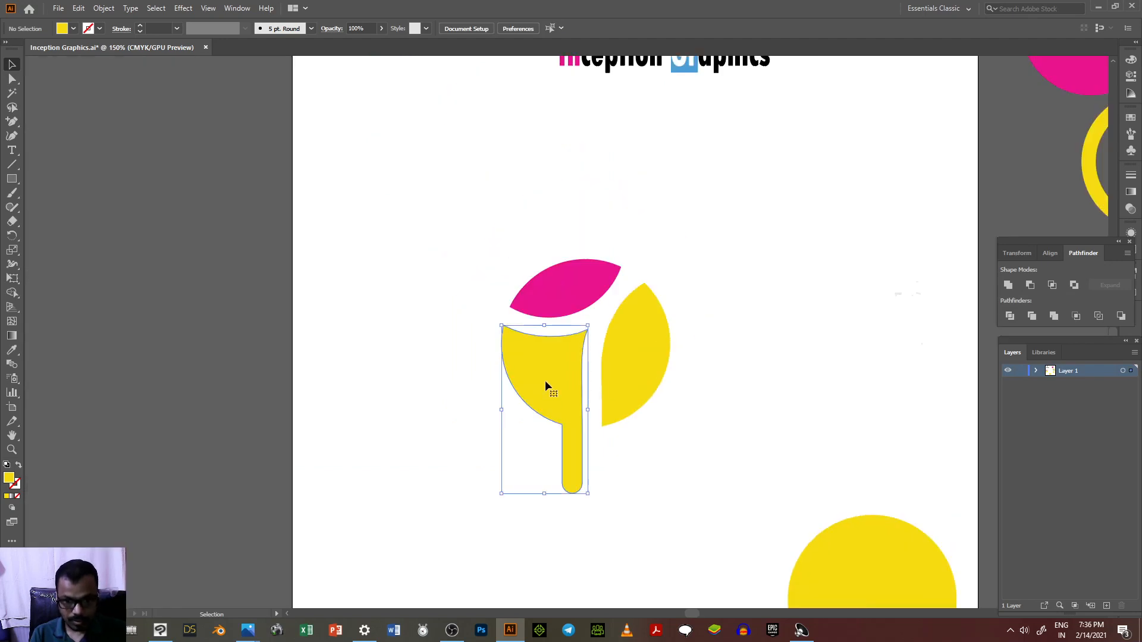
pyautogui.click(10, 353)
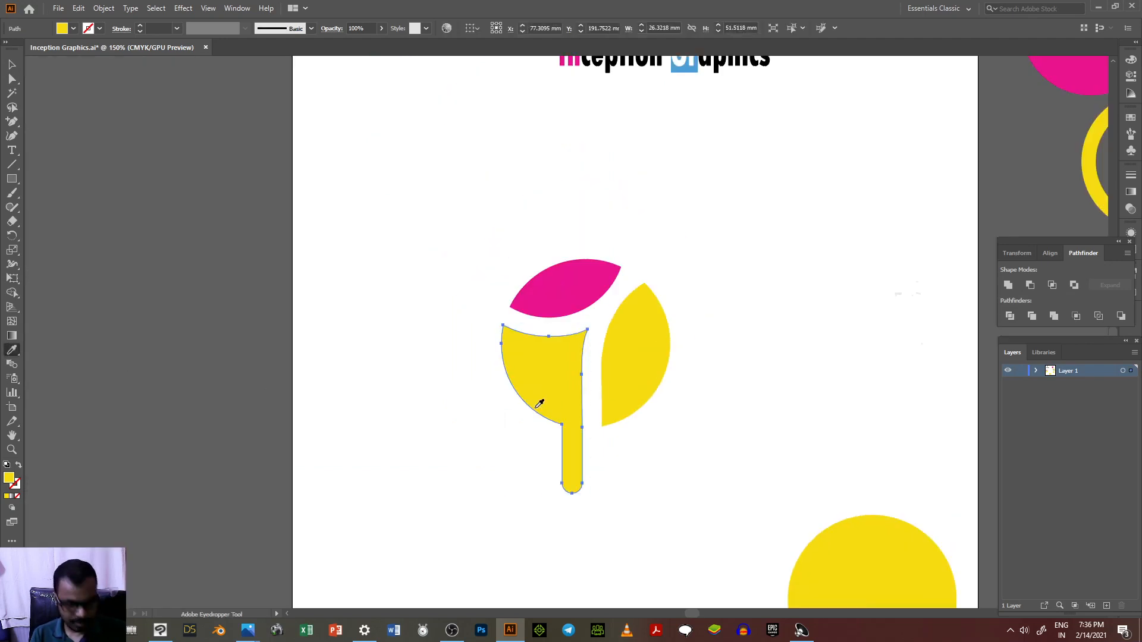
pyautogui.scroll(-3, 537, 401)
pyautogui.click(770, 359)
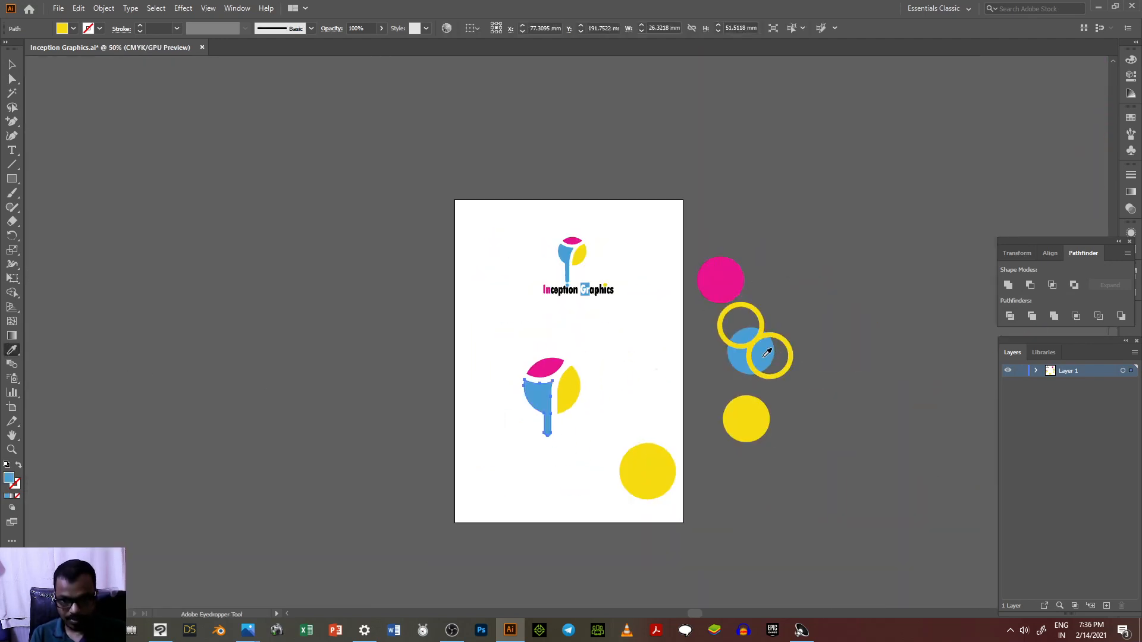
pyautogui.click(12, 64)
pyautogui.click(559, 440)
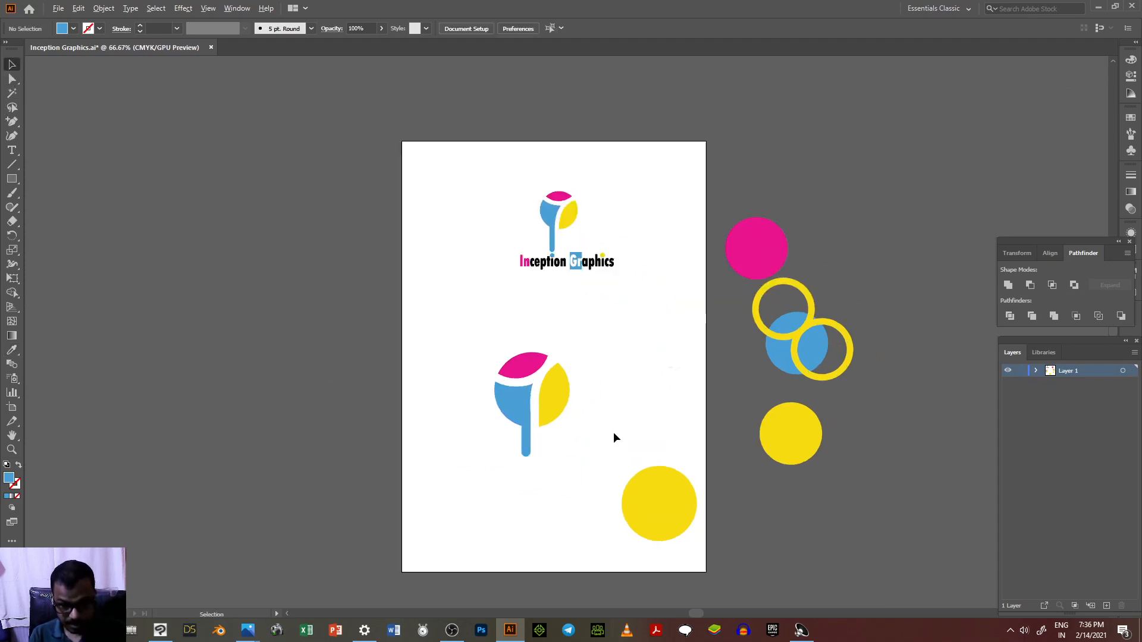
# Undo the blue recolouring and the union so the stem and the small yellow circle are separate shapes again.
pyautogui.scroll(2, 613, 432)
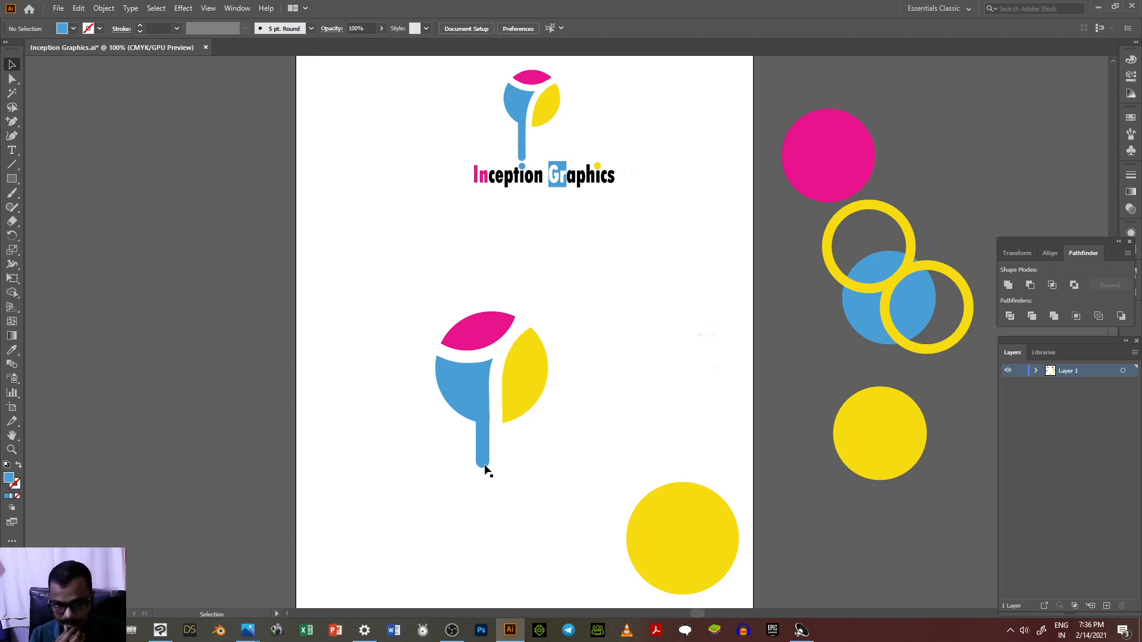
pyautogui.press('a')
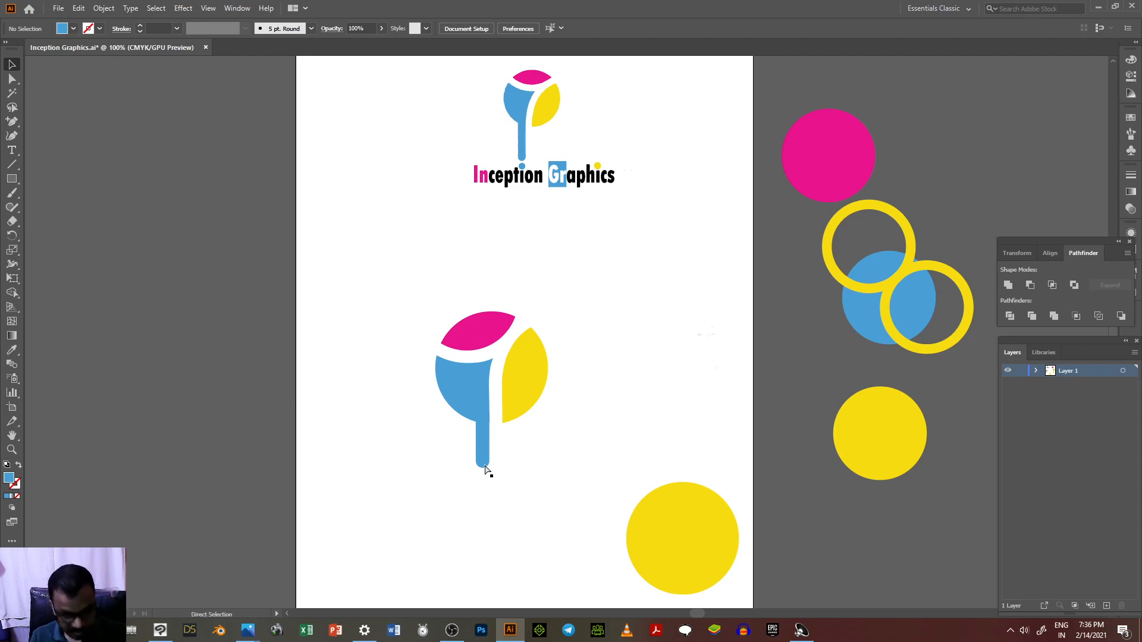
pyautogui.click(484, 466)
pyautogui.press('v')
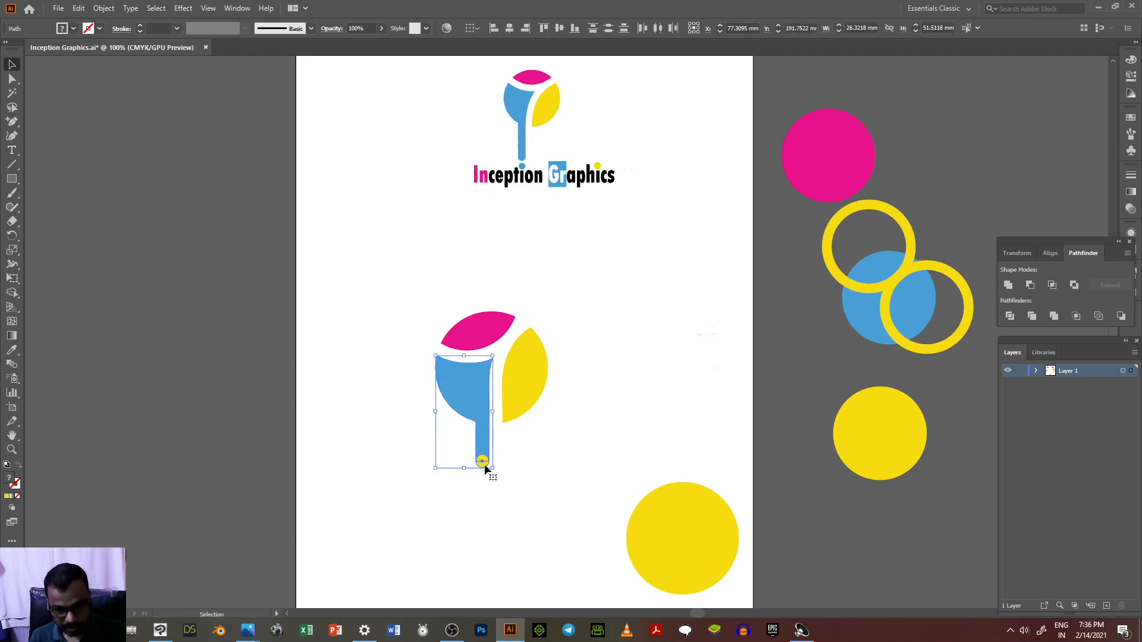
pyautogui.click(490, 476)
# Nudge the small yellow circle about 1 mm to the right and return it to its place on the stem's end.
pyautogui.click(482, 462)
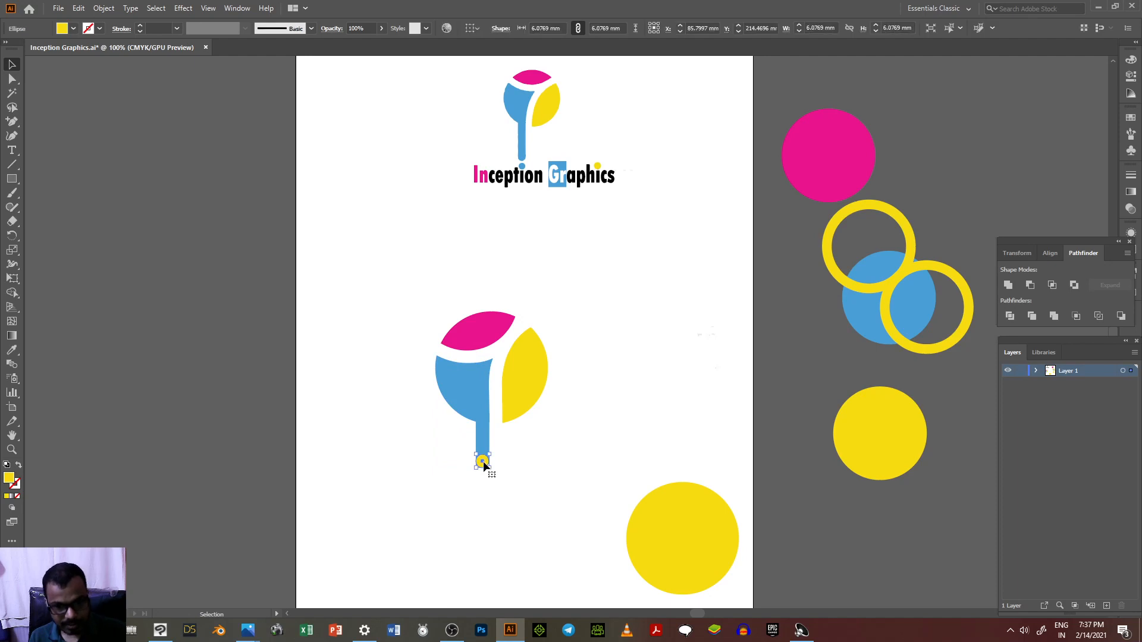
pyautogui.press('a')
pyautogui.press('v')
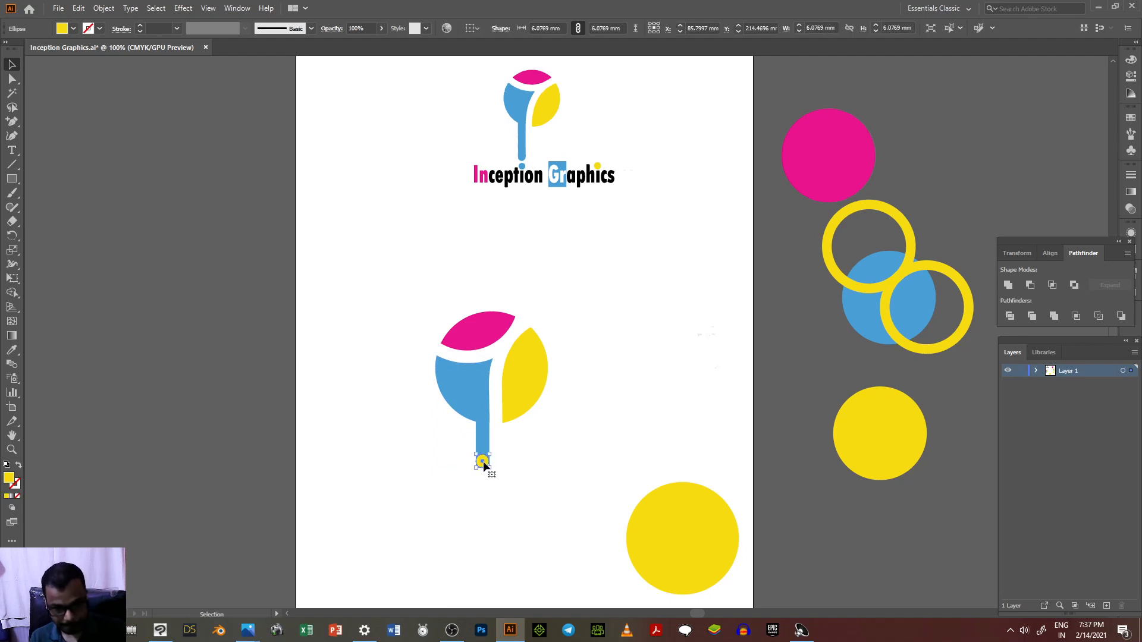
pyautogui.press('Right')
pyautogui.press('Right')
pyautogui.press('Right')
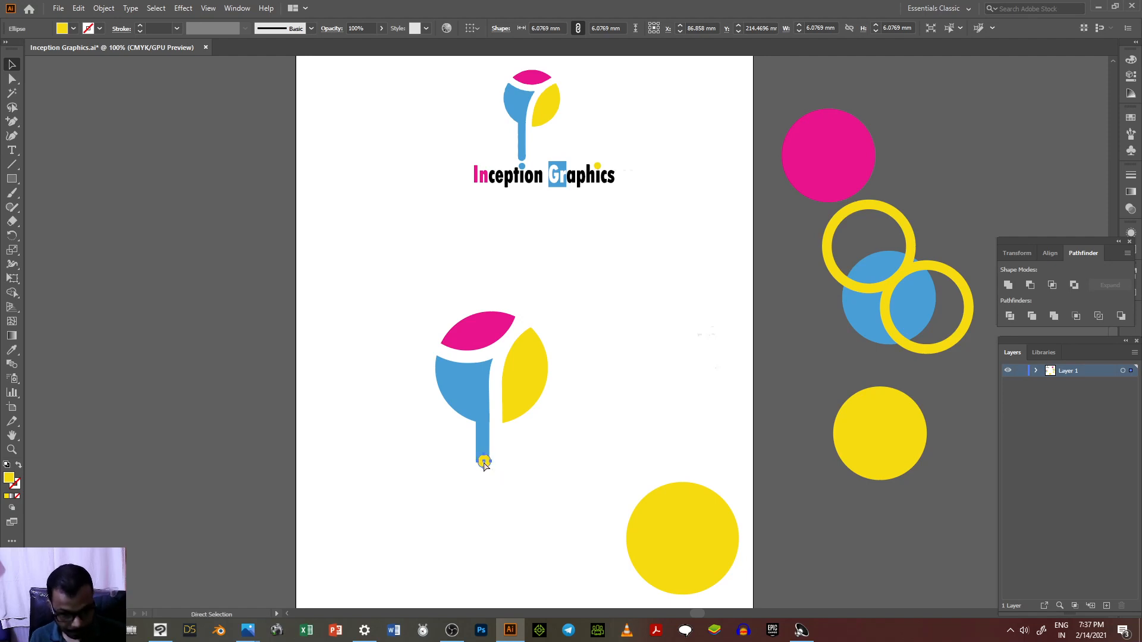
pyautogui.press('Left')
pyautogui.press('Left')
pyautogui.press('Left')
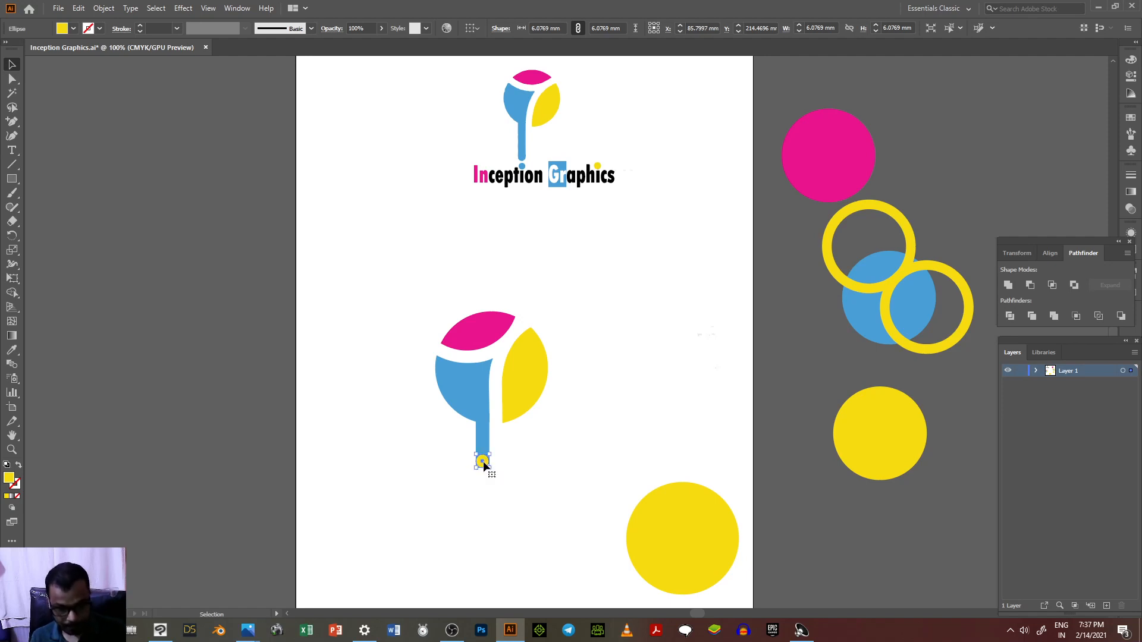
# Try moving the small yellow circle off the stem to the right and undo the move.
pyautogui.click(513, 504)
pyautogui.scroll(3, 513, 504)
pyautogui.click(404, 346)
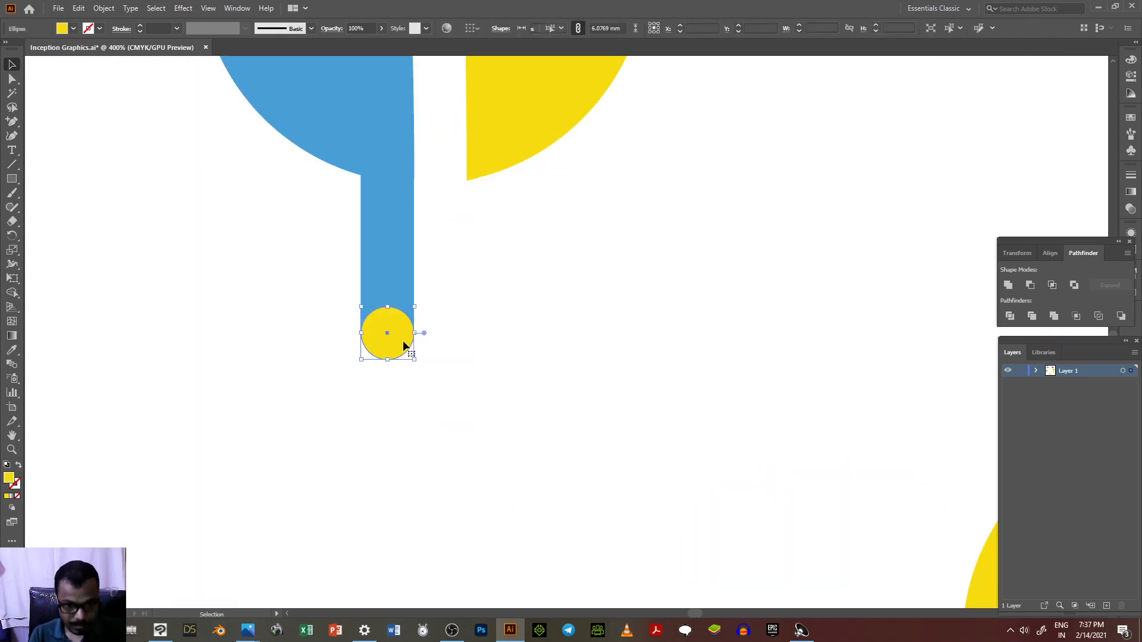
pyautogui.press('a')
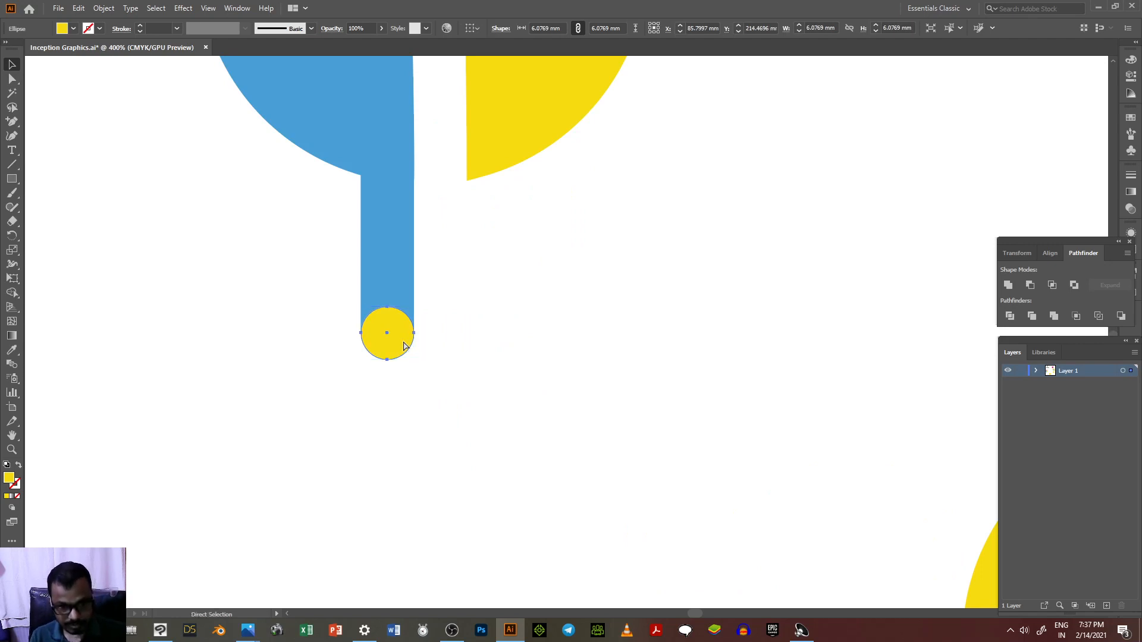
pyautogui.press('v')
pyautogui.moveTo(404, 342); pyautogui.dragTo(483, 331)
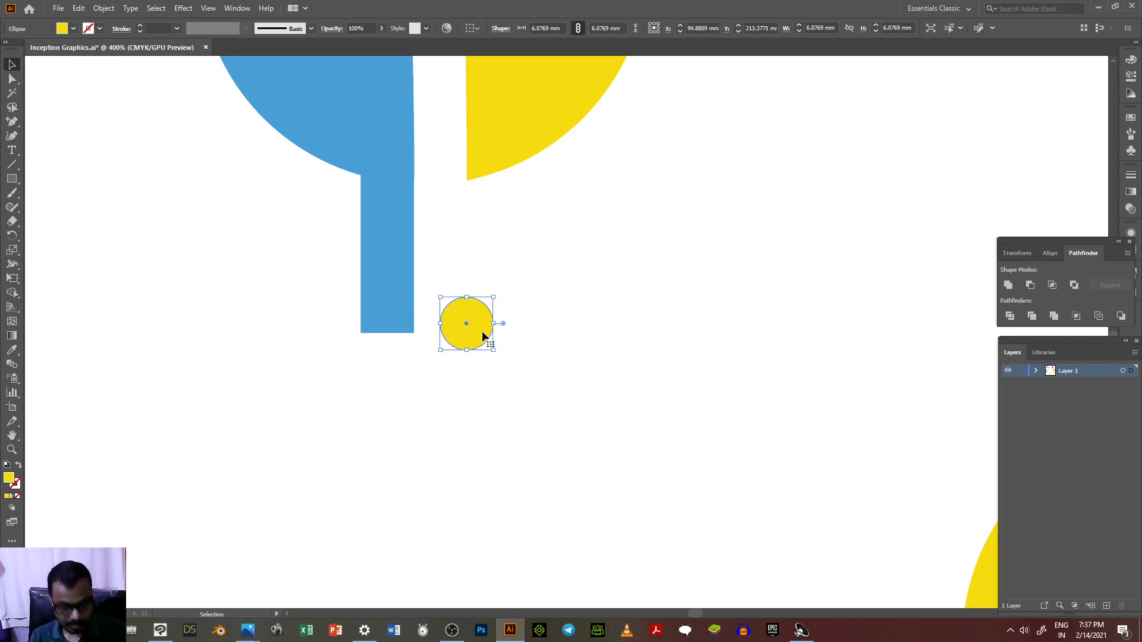
pyautogui.hotkey('ctrl', 'z')
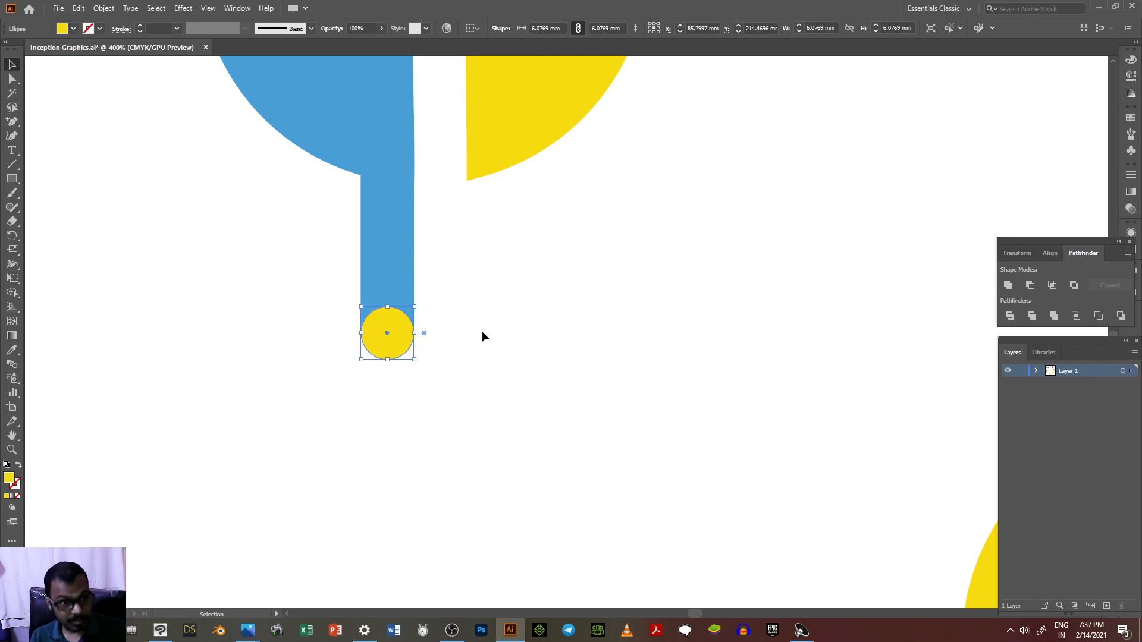
pyautogui.rightClick(398, 333)
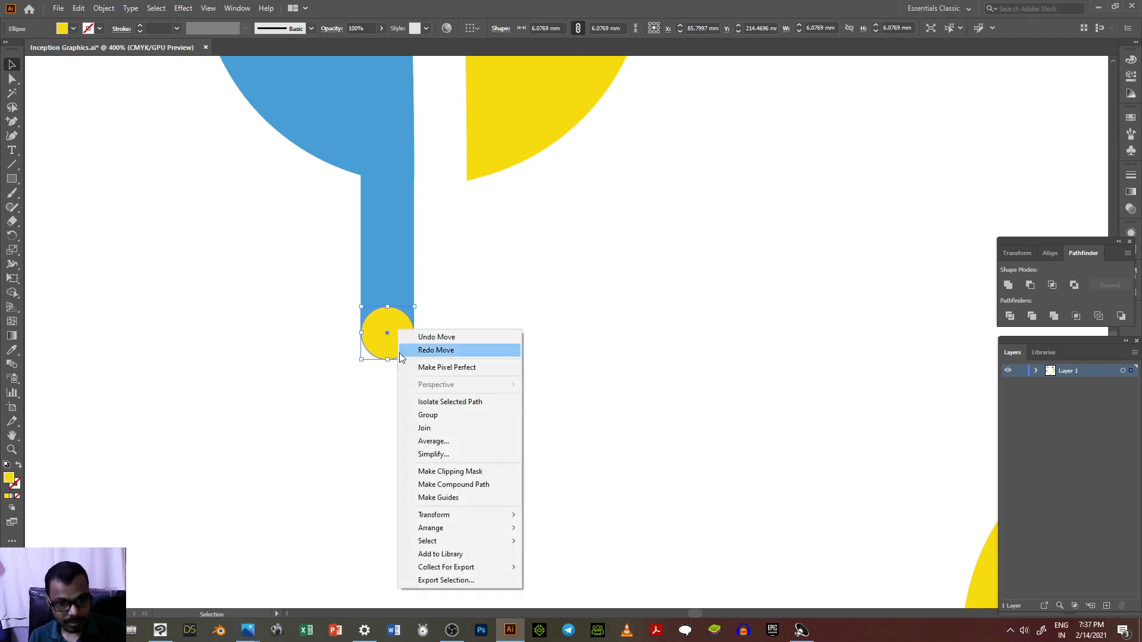
pyautogui.click(381, 351)
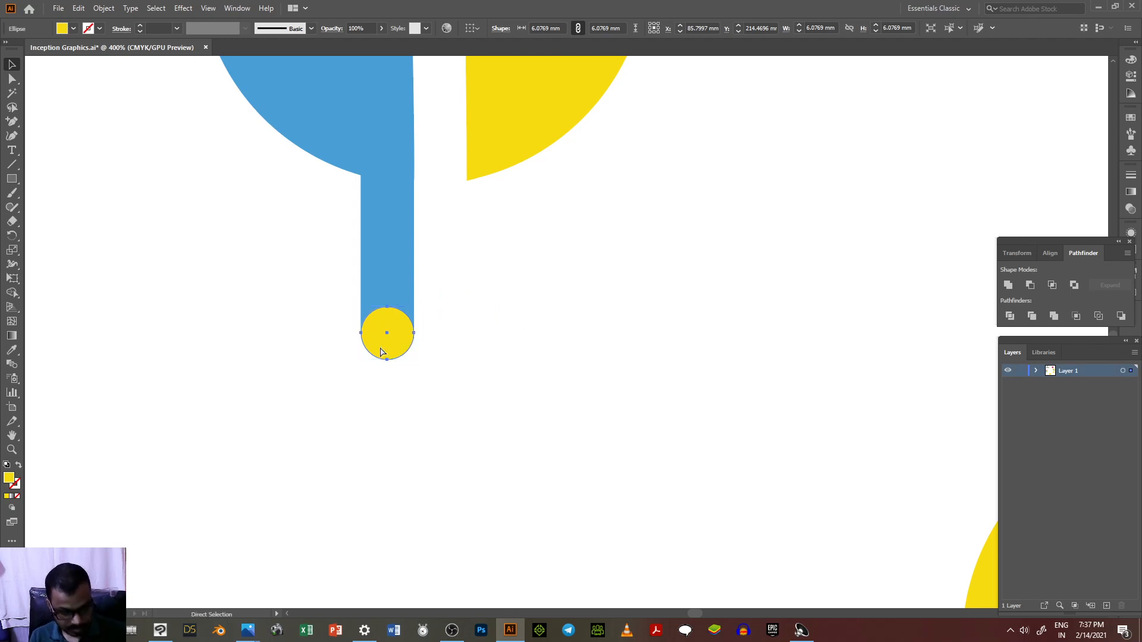
pyautogui.click(491, 400)
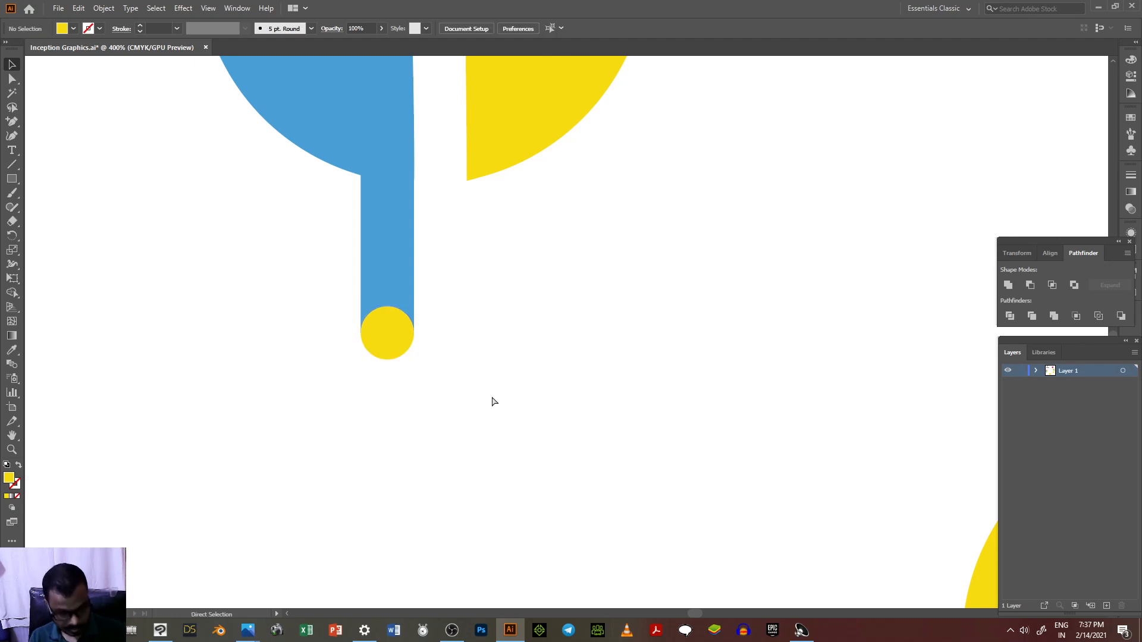
pyautogui.scroll(-5, 491, 395)
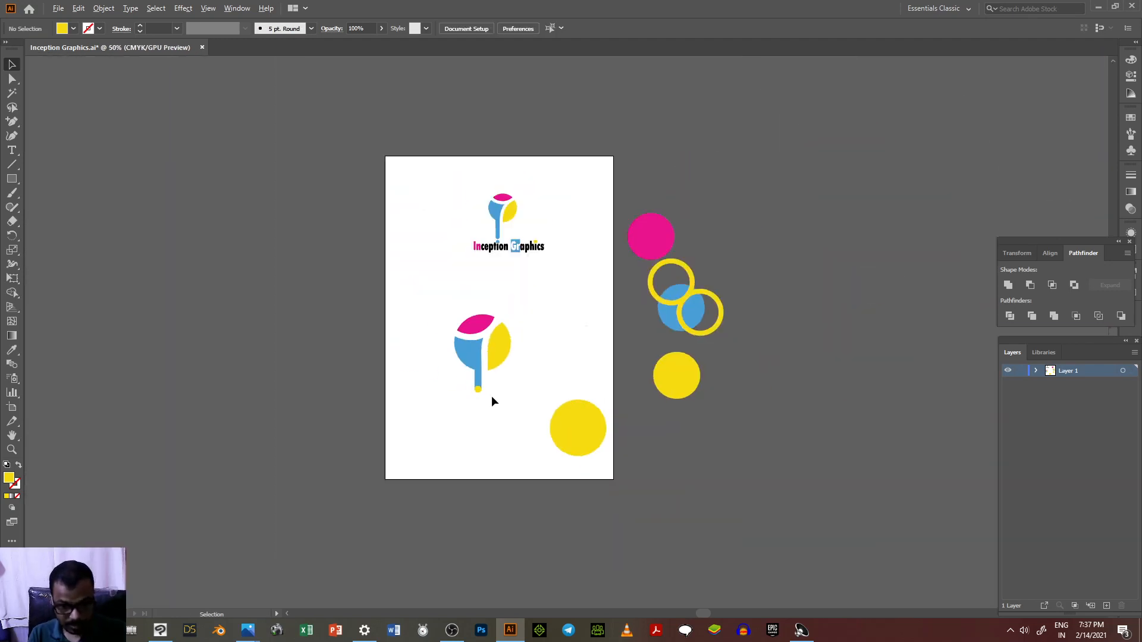
# Duplicate the small yellow circle on the stem's end and place the copy just below it, in line with the stem.
pyautogui.scroll(3, 568, 338)
pyautogui.scroll(-1, 568, 339)
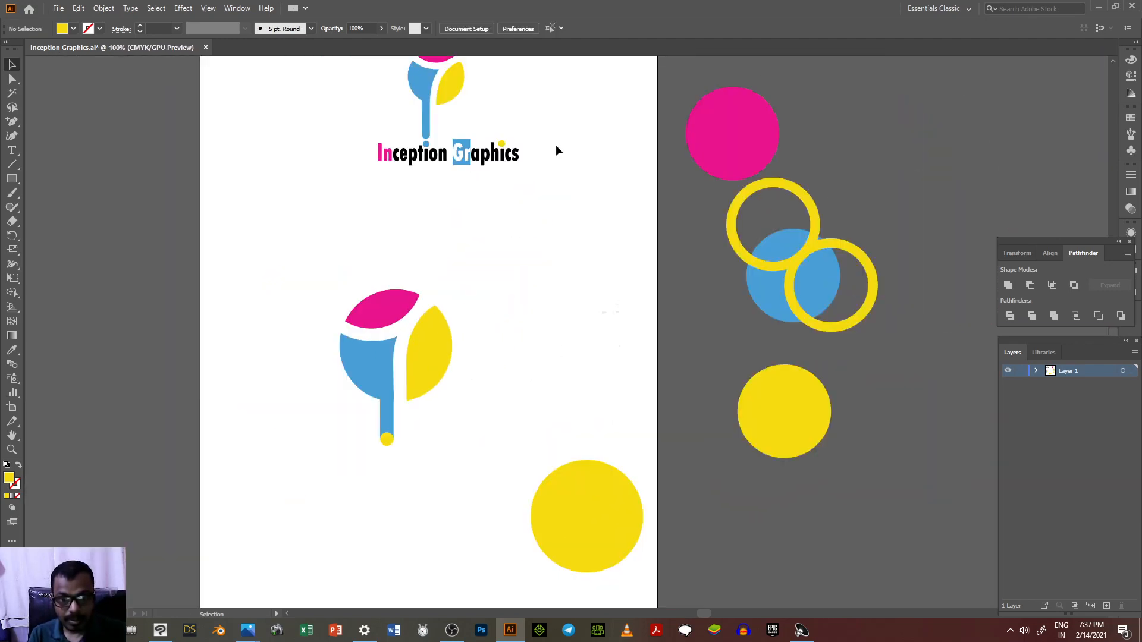
pyautogui.click(387, 439)
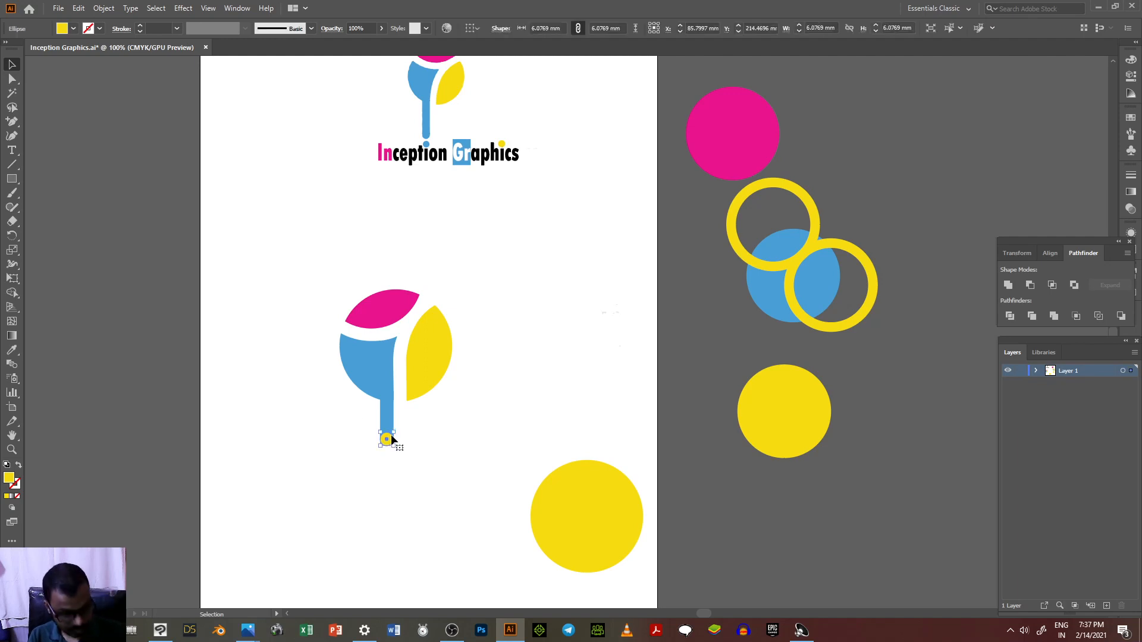
pyautogui.hotkey('ctrl', 'c')
pyautogui.hotkey('ctrl', 'v')
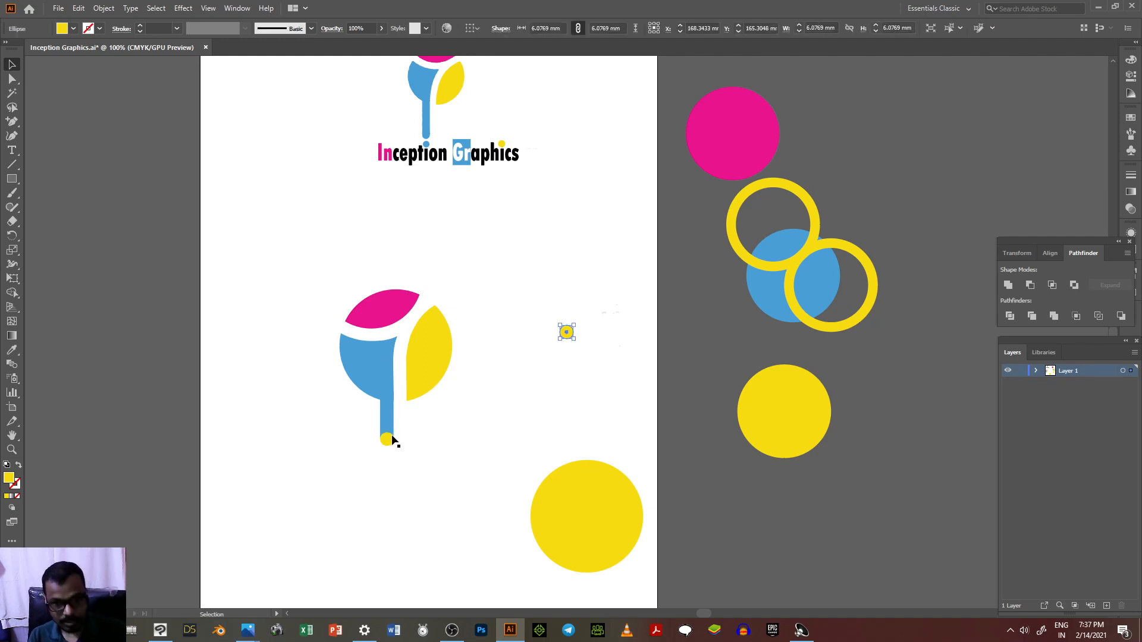
pyautogui.click(526, 346)
pyautogui.moveTo(567, 336); pyautogui.dragTo(454, 507)
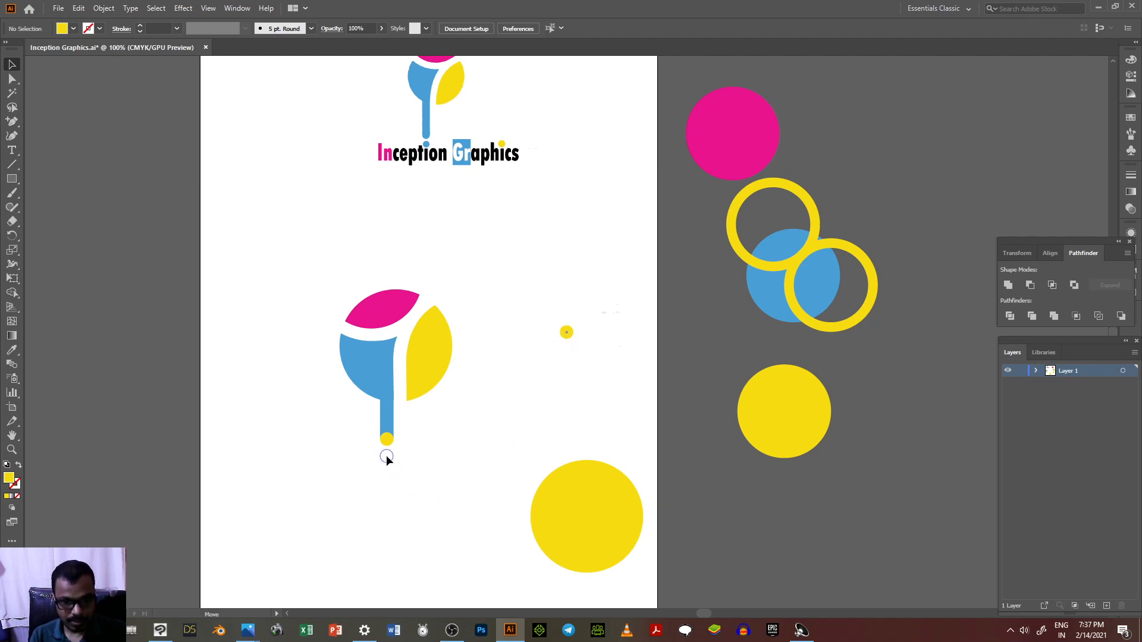
pyautogui.moveTo(386, 456); pyautogui.dragTo(386, 457)
# Unite the blue stem shape with the yellow circle overlapping its lower end, leaving the lower copy separate.
pyautogui.scroll(6, 387, 458)
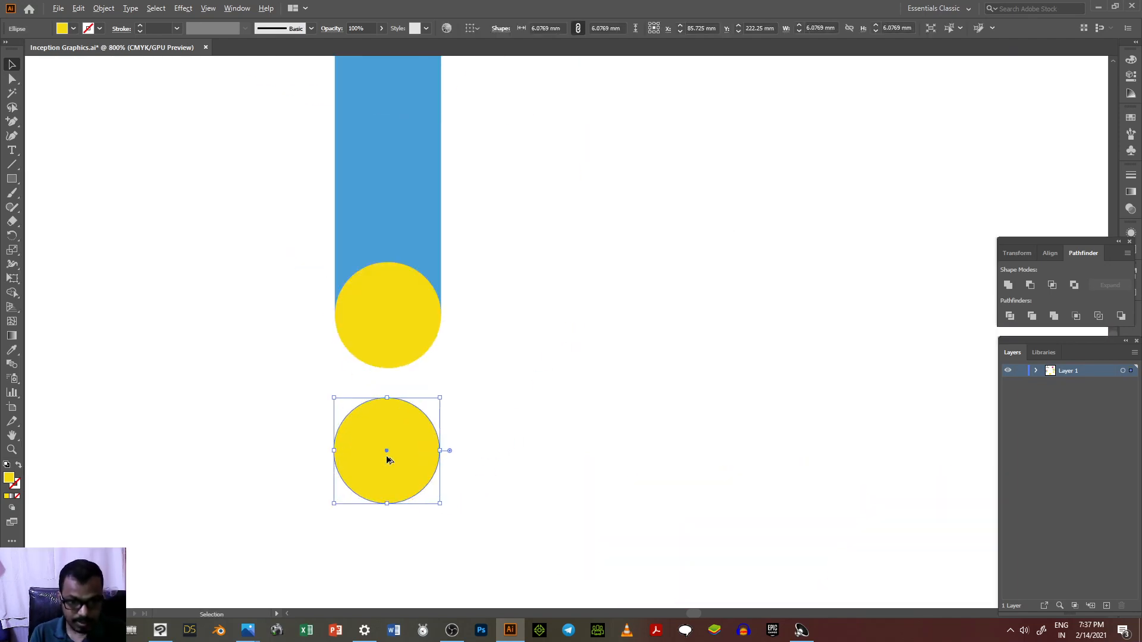
pyautogui.click(372, 333)
pyautogui.moveTo(474, 239); pyautogui.dragTo(402, 301)
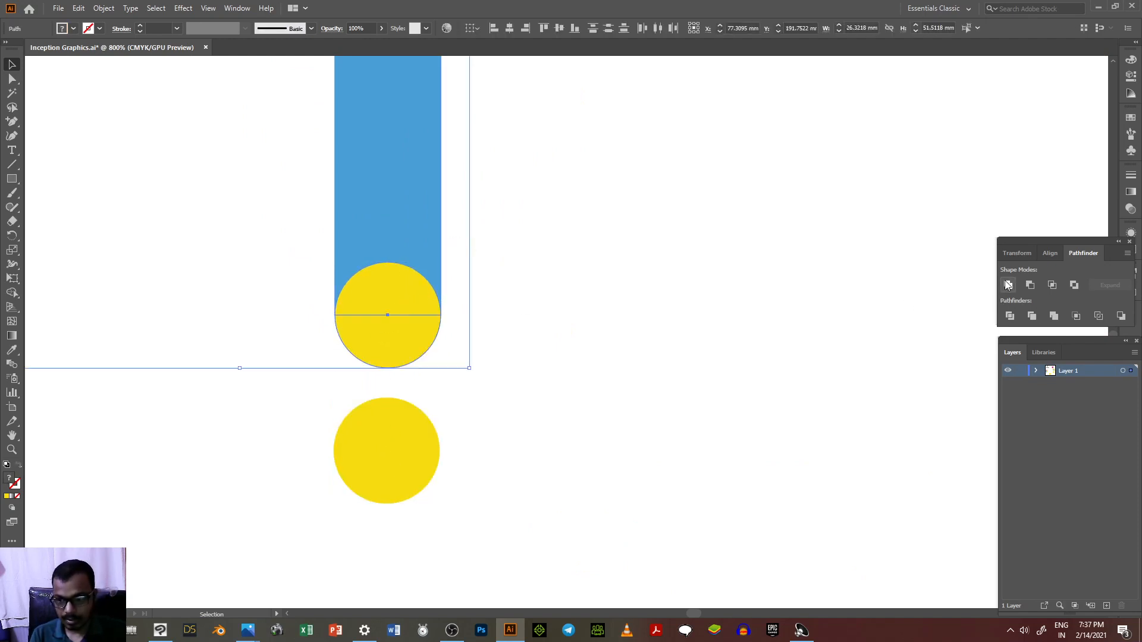
pyautogui.click(1007, 285)
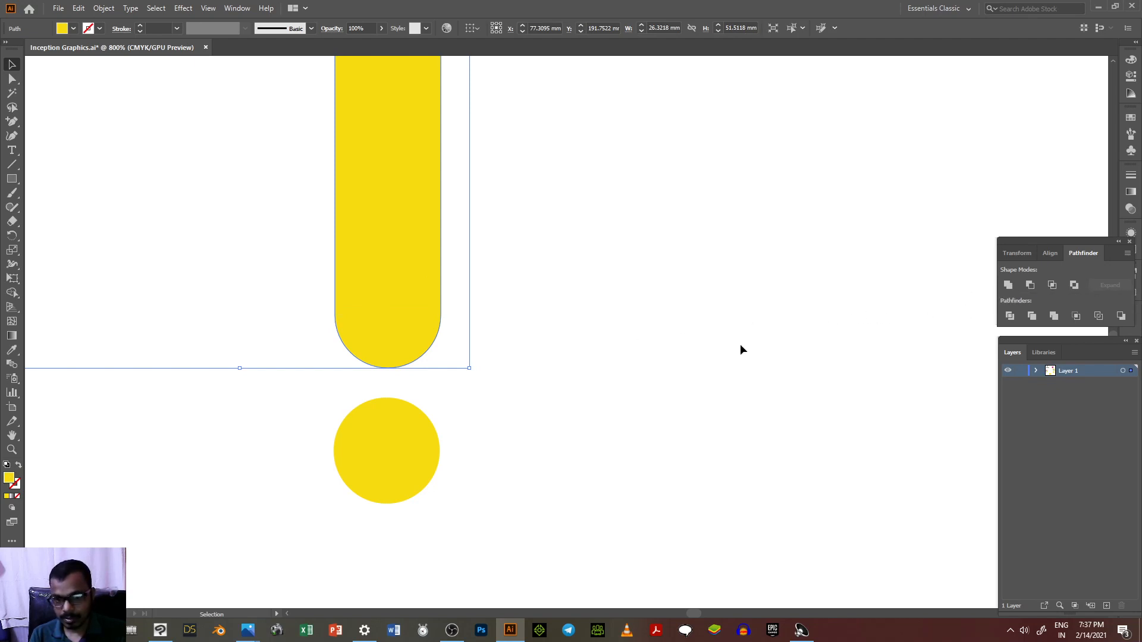
pyautogui.click(694, 348)
# Recolour the united stem shape blue by sampling the small reference logo's stem with the Eyedropper.
pyautogui.scroll(-4, 704, 398)
pyautogui.scroll(-2, 666, 455)
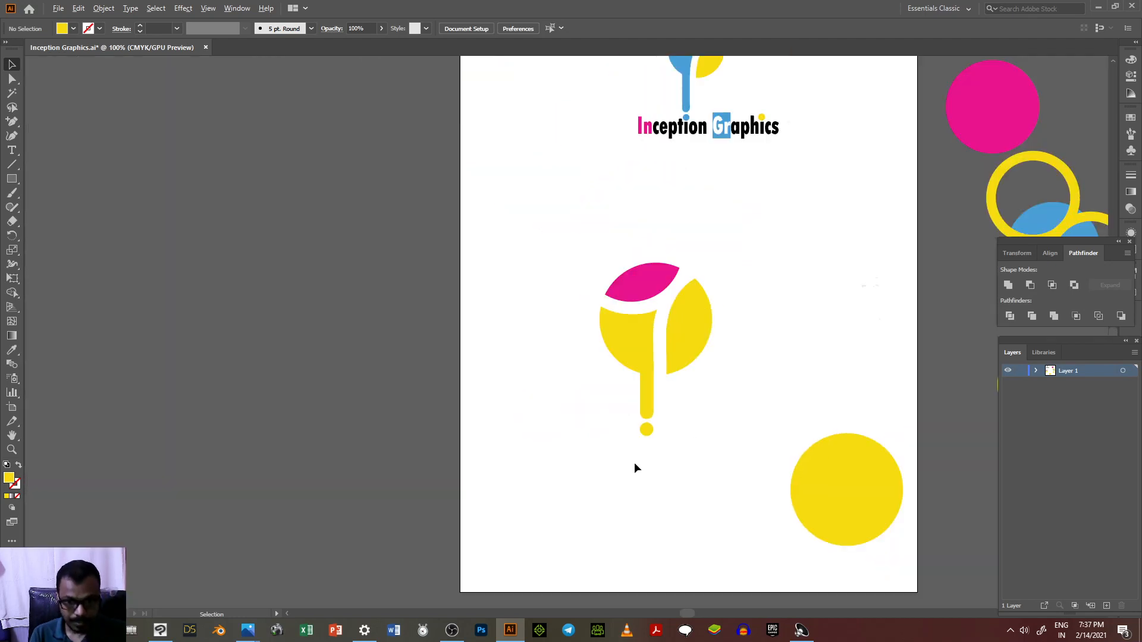
pyautogui.click(632, 333)
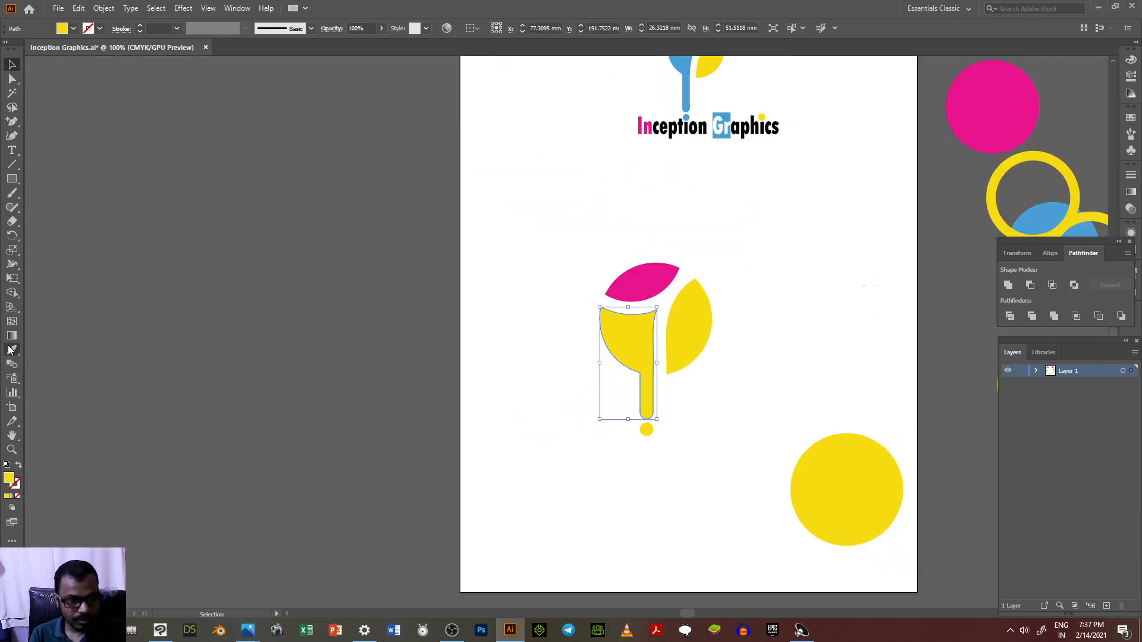
pyautogui.click(12, 350)
pyautogui.click(687, 62)
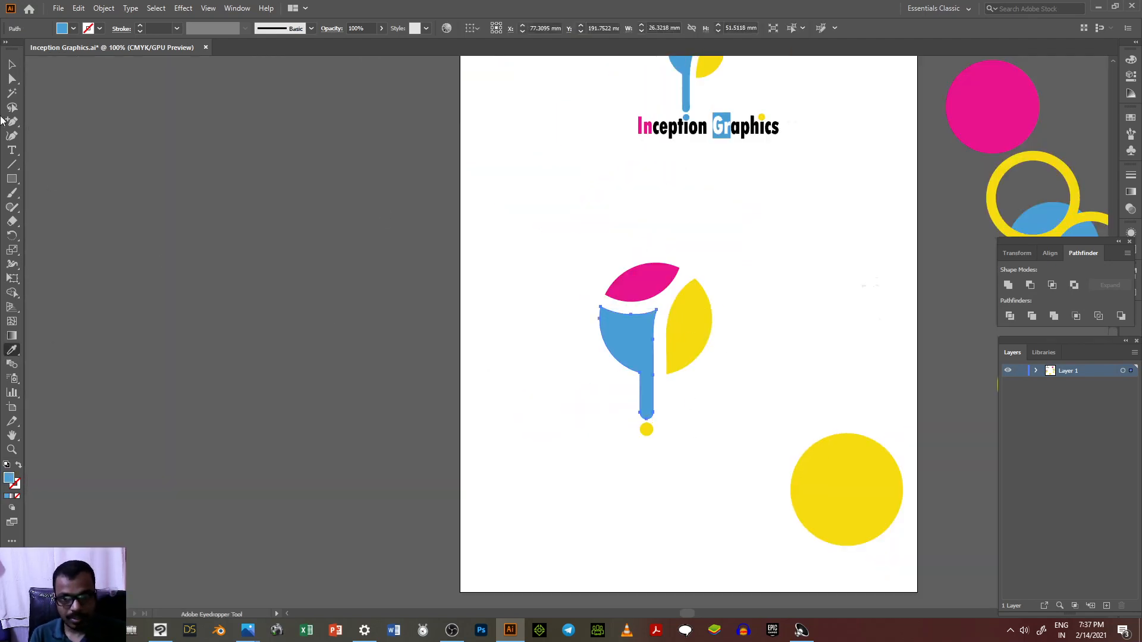
pyautogui.click(11, 64)
pyautogui.click(415, 319)
pyautogui.scroll(-4, 415, 319)
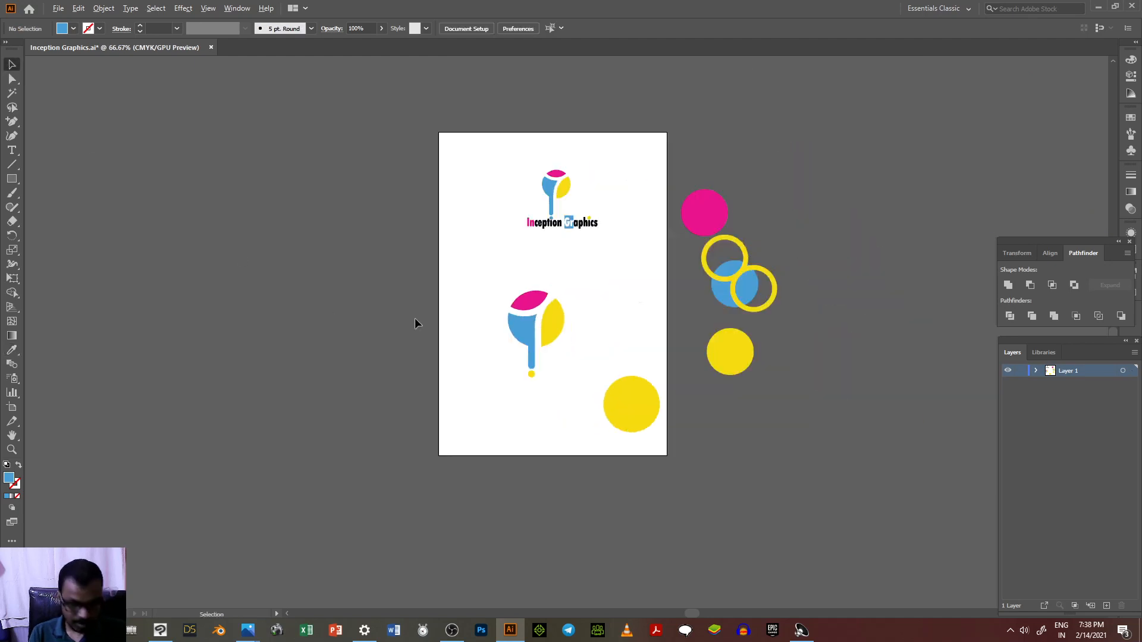
# Recolour the small yellow circle below the stem blue by sampling the blue stem shape with the Eyedropper.
pyautogui.scroll(4, 508, 336)
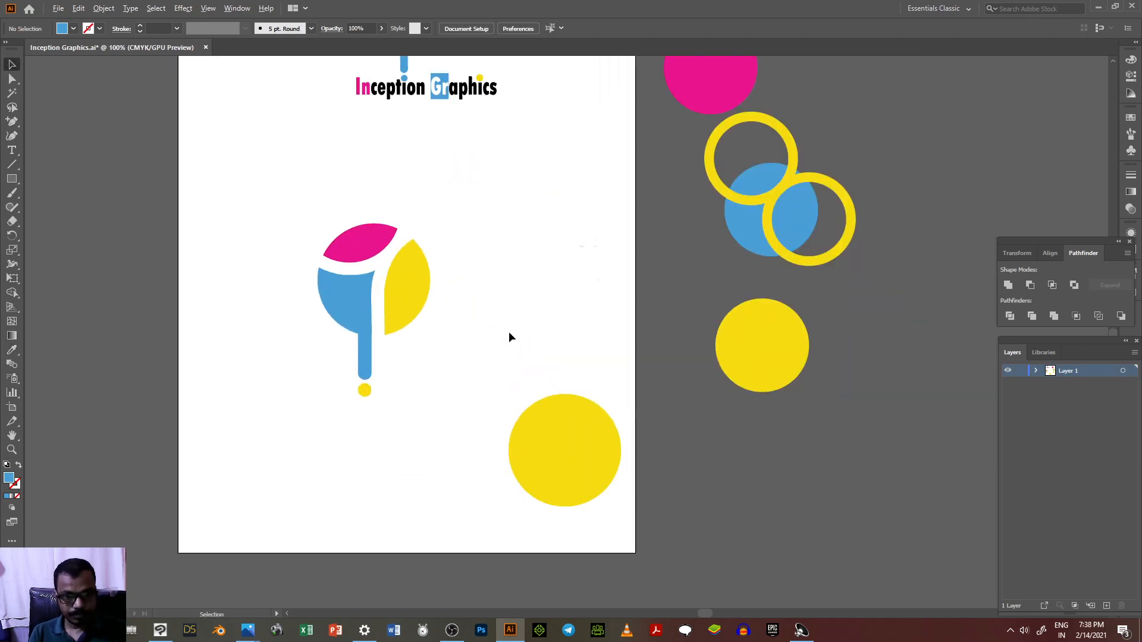
pyautogui.click(362, 393)
pyautogui.click(15, 351)
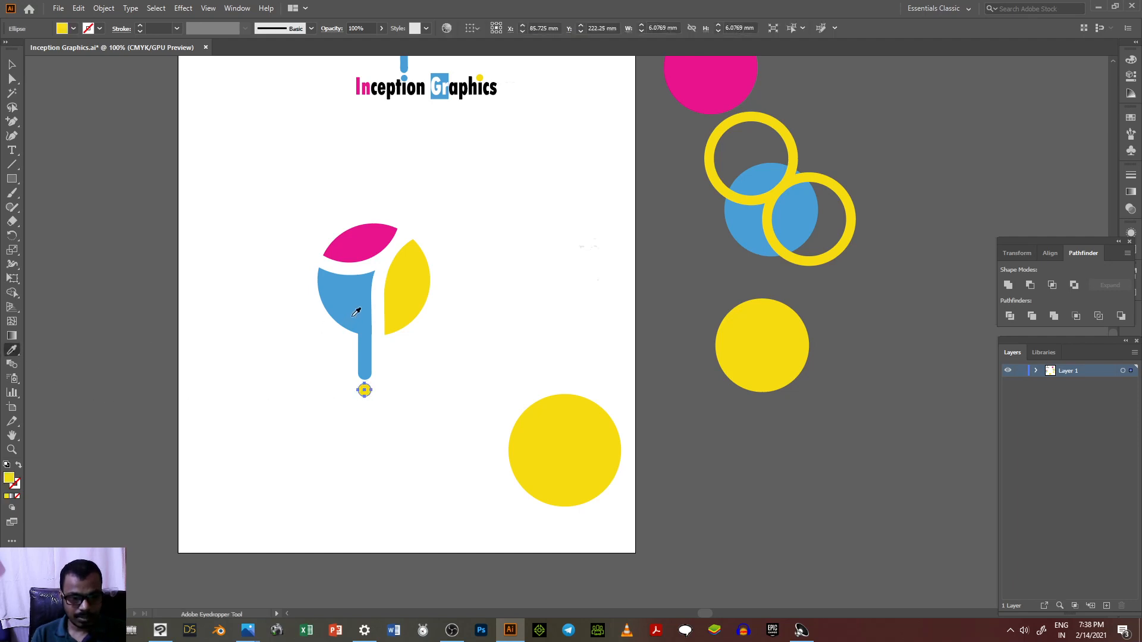
pyautogui.click(356, 310)
pyautogui.click(12, 66)
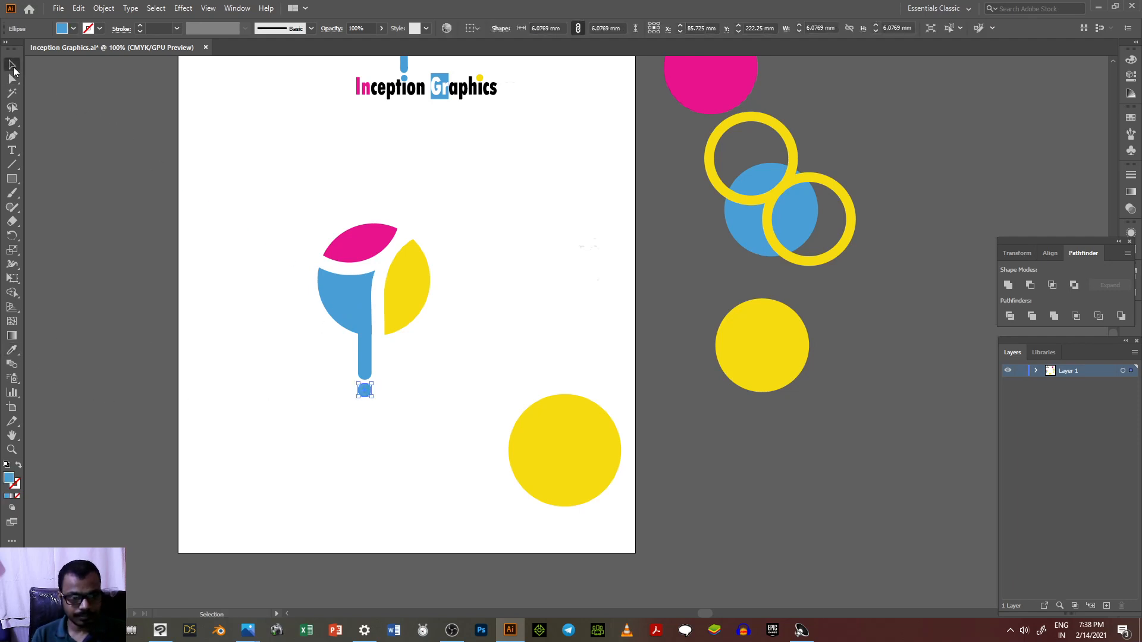
pyautogui.click(240, 384)
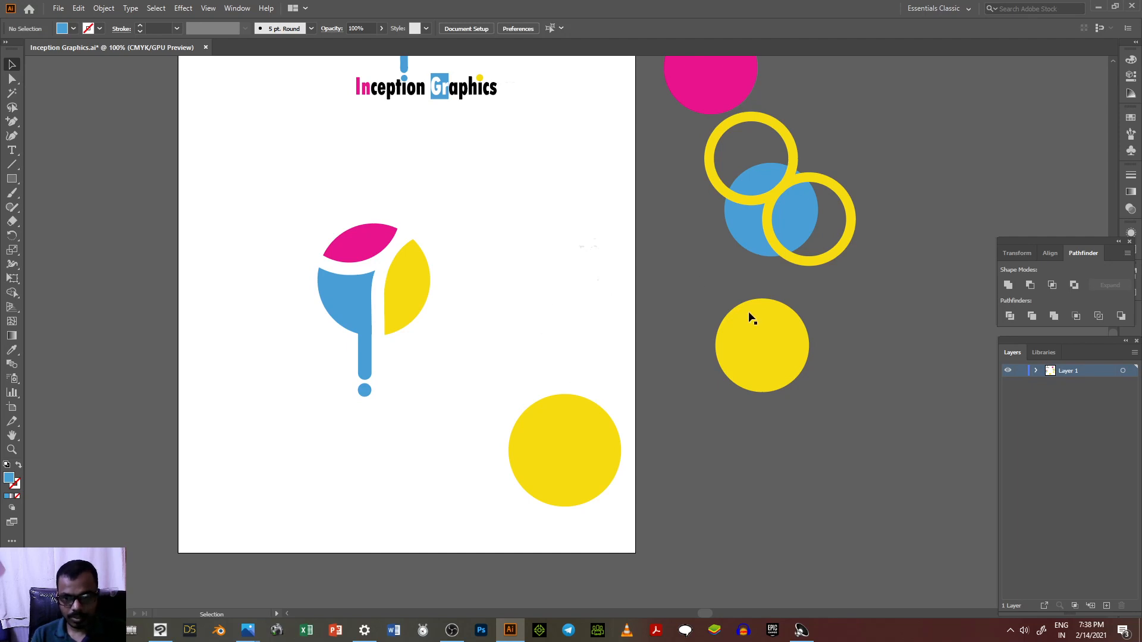
# Delete the spare magenta, blue and yellow circles and the two yellow rings beside the artboard.
pyautogui.scroll(1, 751, 319)
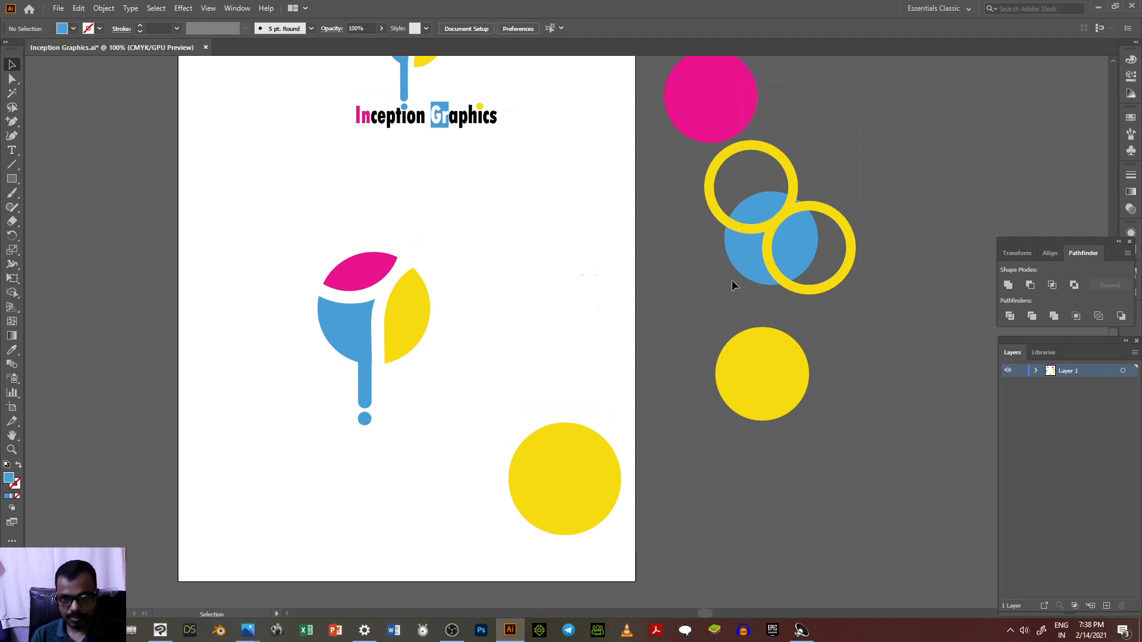
pyautogui.moveTo(693, 359); pyautogui.dragTo(694, 359)
pyautogui.press('Delete')
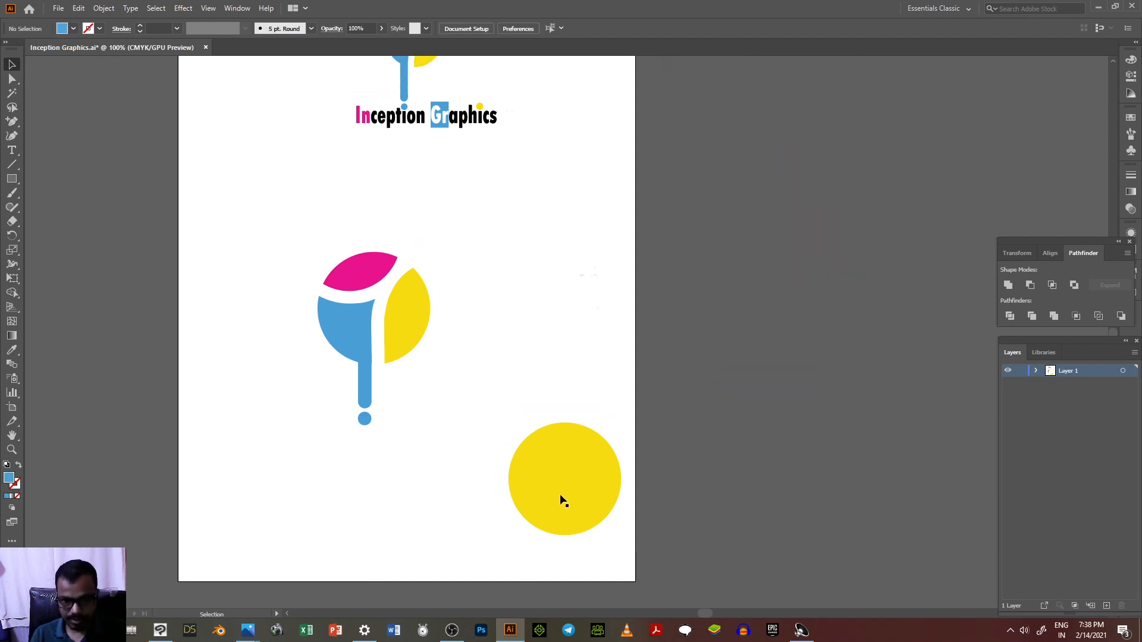
# Move the large yellow circle off the artboard into the empty area to its right.
pyautogui.moveTo(905, 340); pyautogui.dragTo(905, 340)
pyautogui.click(755, 411)
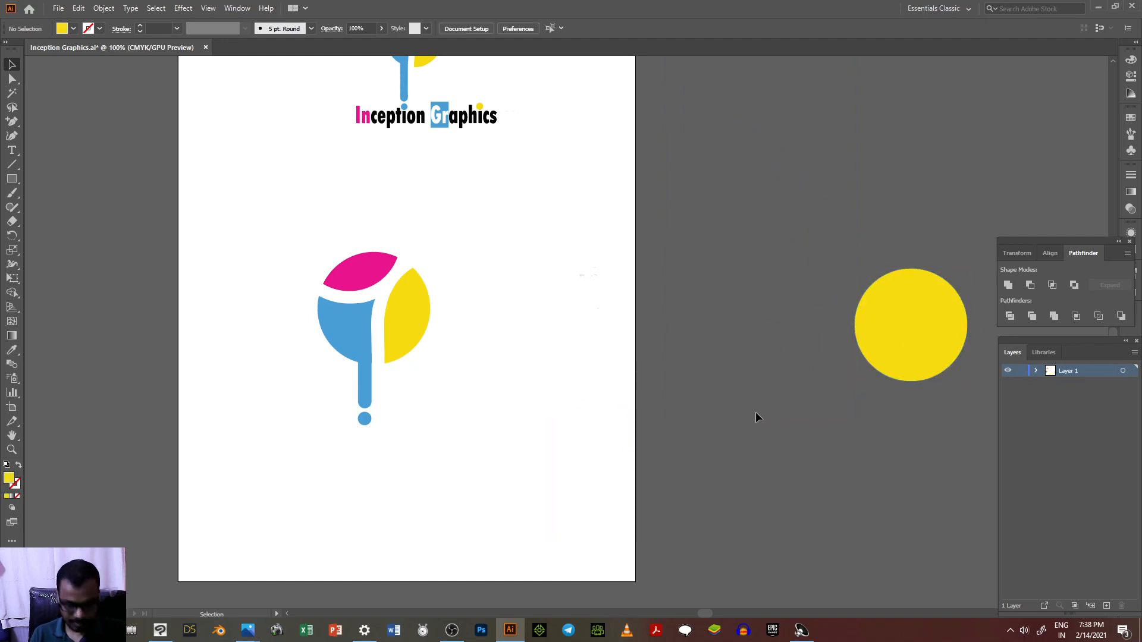
pyautogui.scroll(-2, 755, 412)
pyautogui.scroll(2, 702, 323)
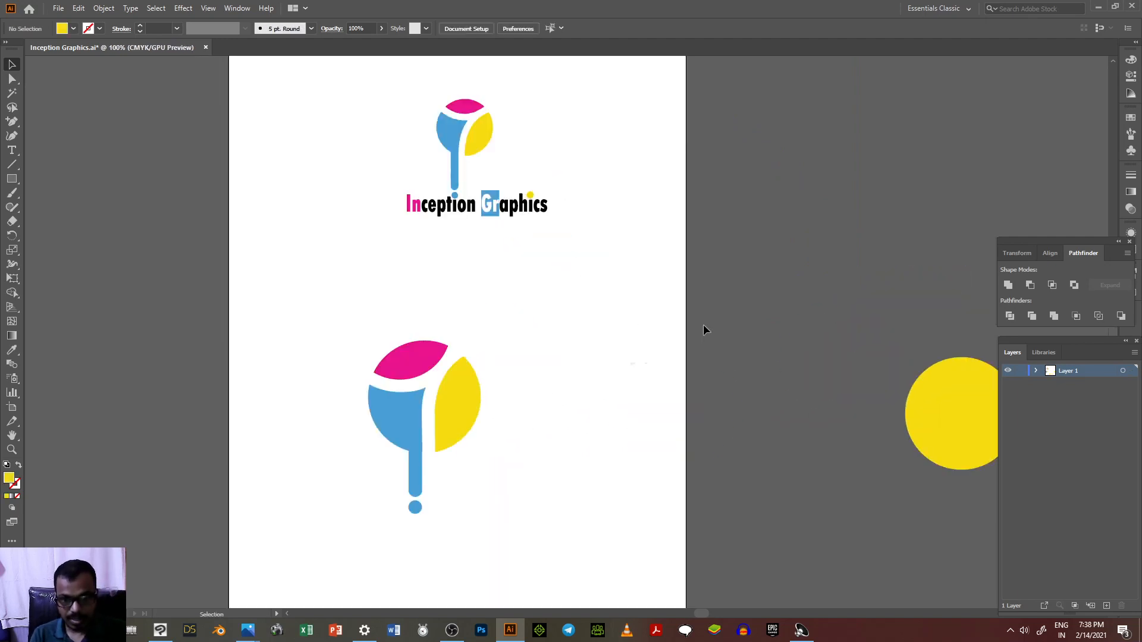
pyautogui.moveTo(965, 409); pyautogui.dragTo(827, 285)
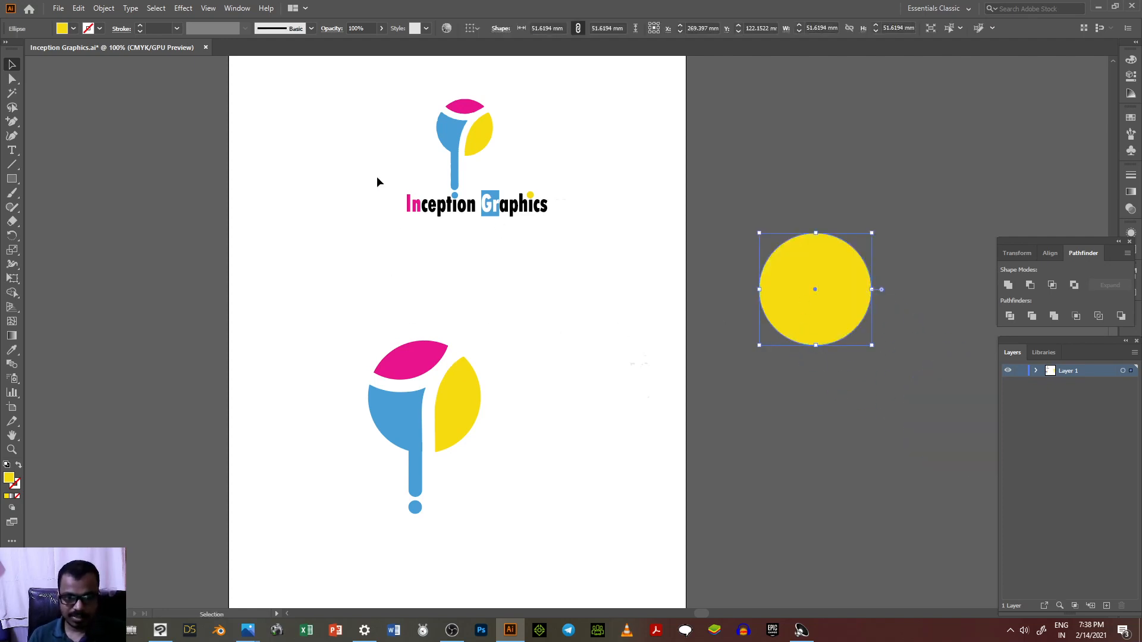
pyautogui.click(537, 207)
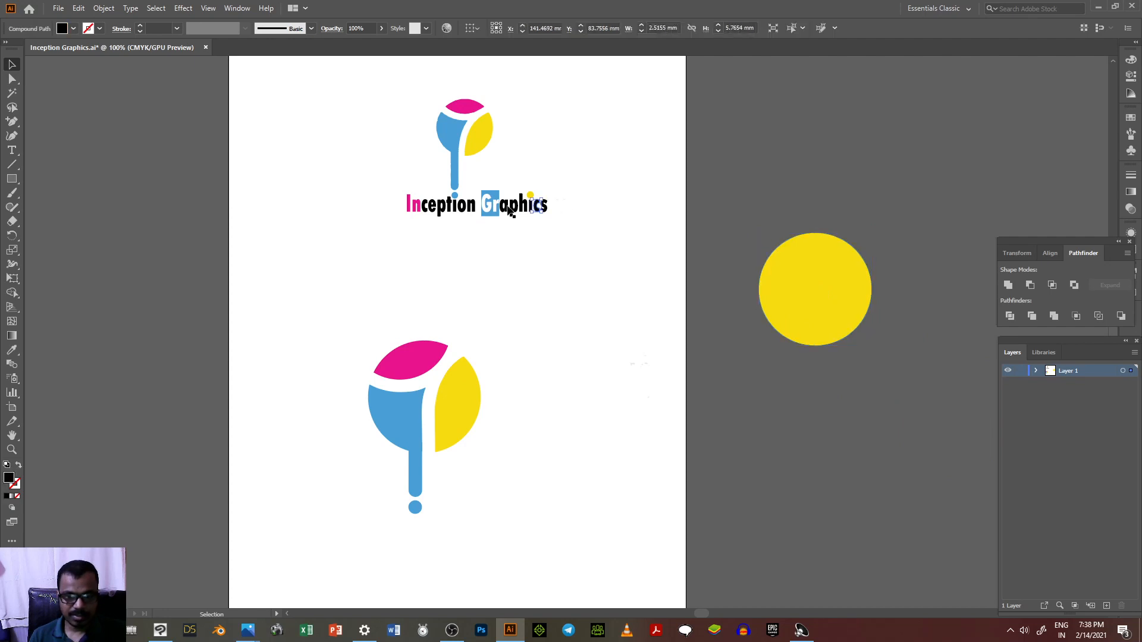
pyautogui.click(371, 212)
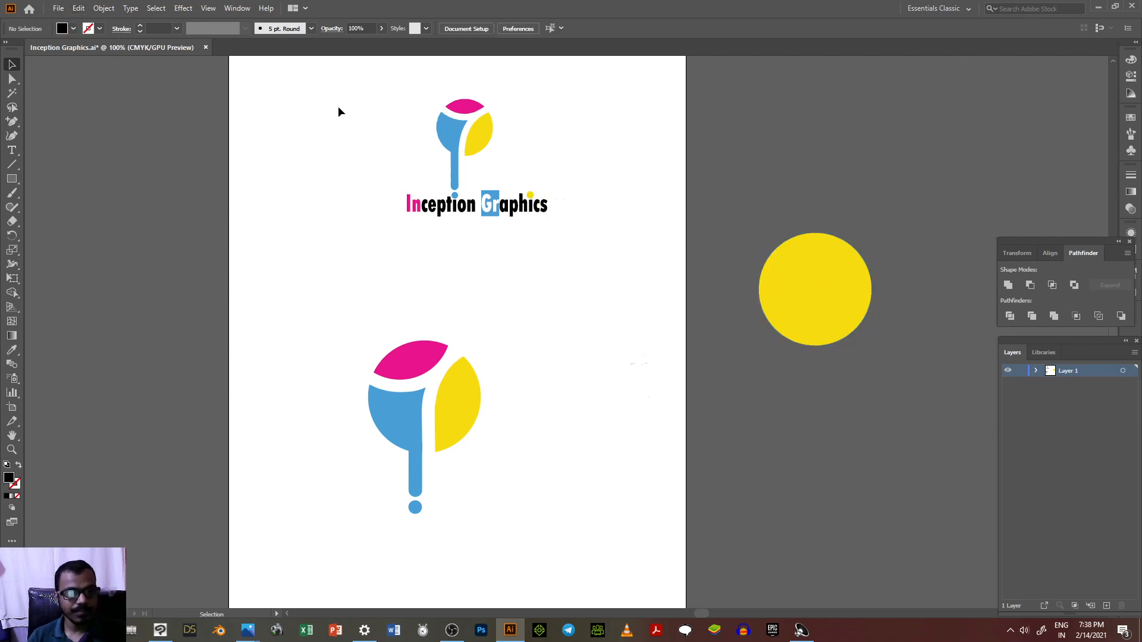
# Add the text "Inception Graphics" below the large emblem with the Type tool.
pyautogui.click(12, 150)
pyautogui.scroll(-2, 318, 452)
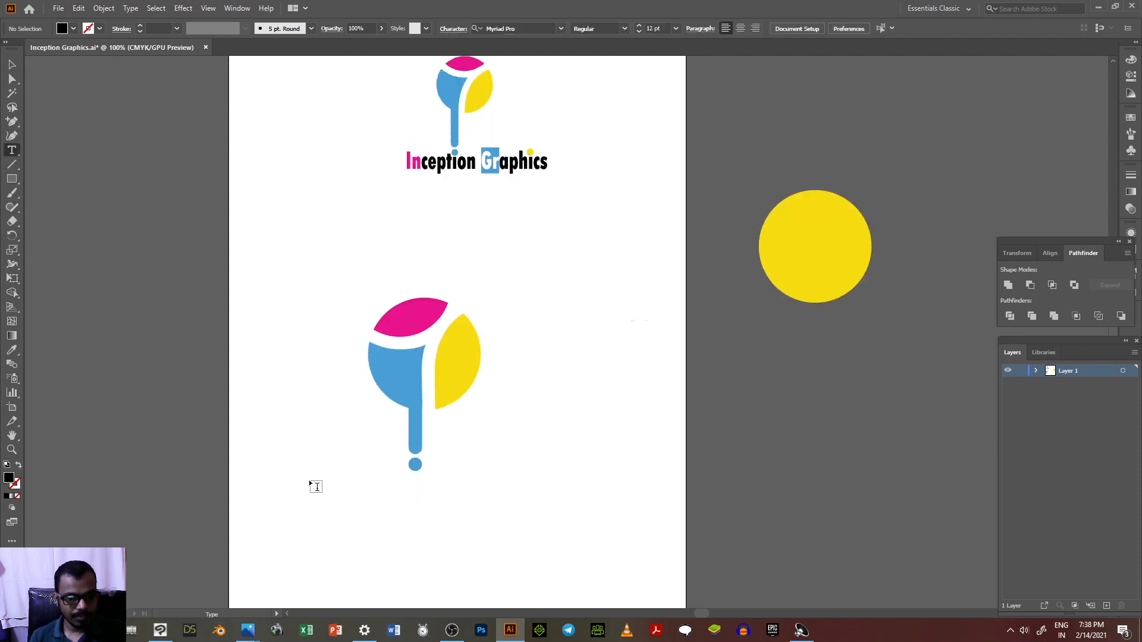
pyautogui.click(310, 481)
pyautogui.write('Inc')
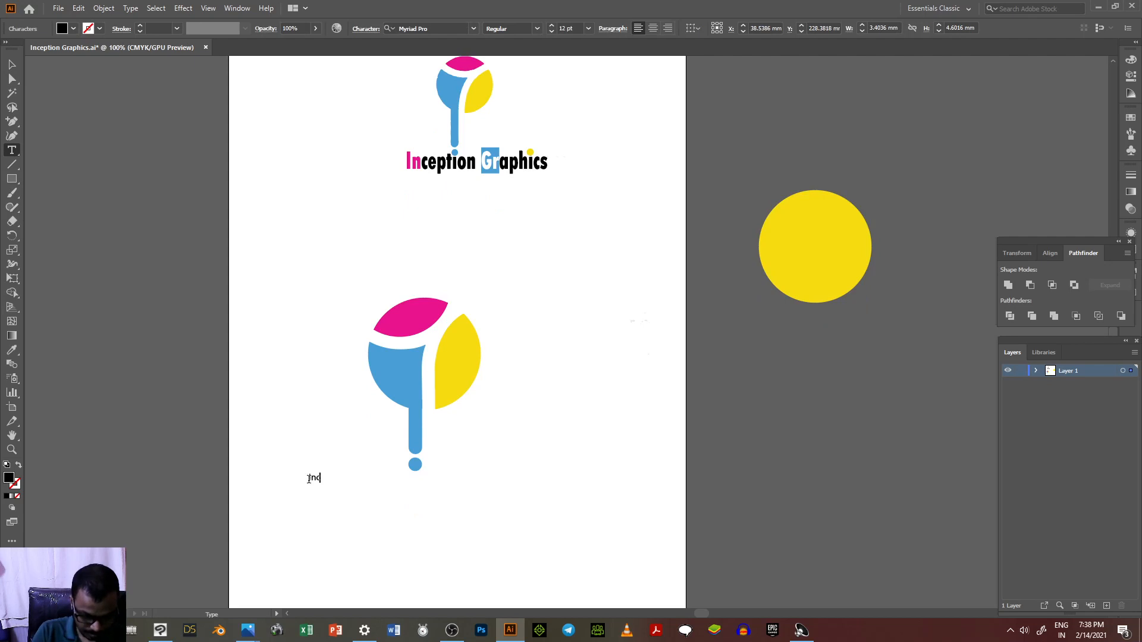
pyautogui.write('eption Graphics')
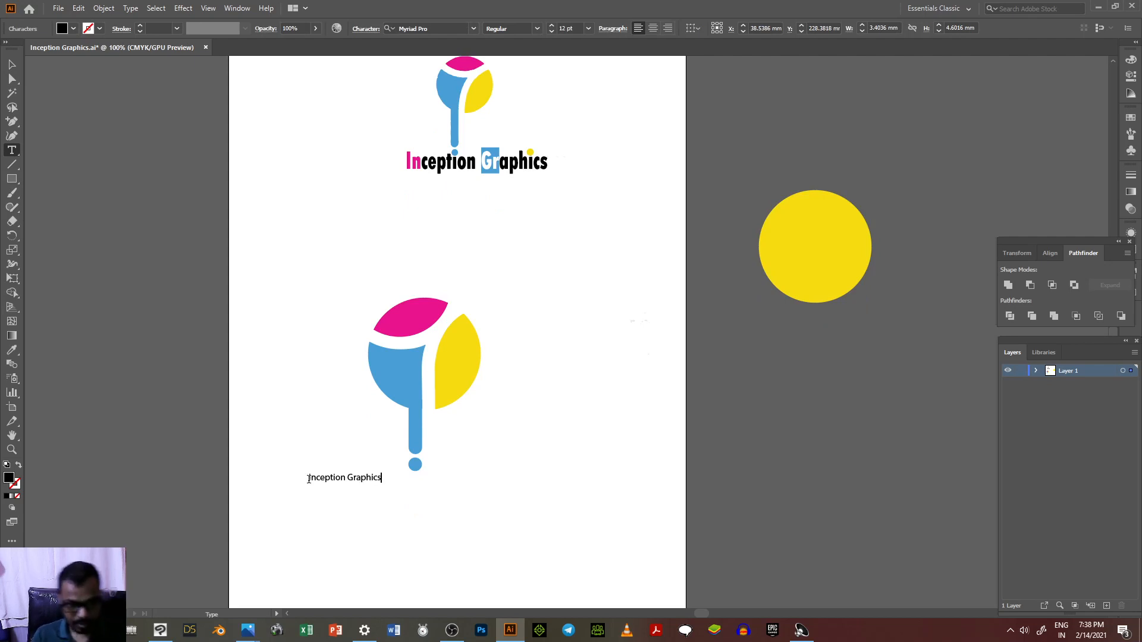
# Set the new text's font to OCR A Extended and its size to 28 pt.
pyautogui.hotkey('ctrl', 'a')
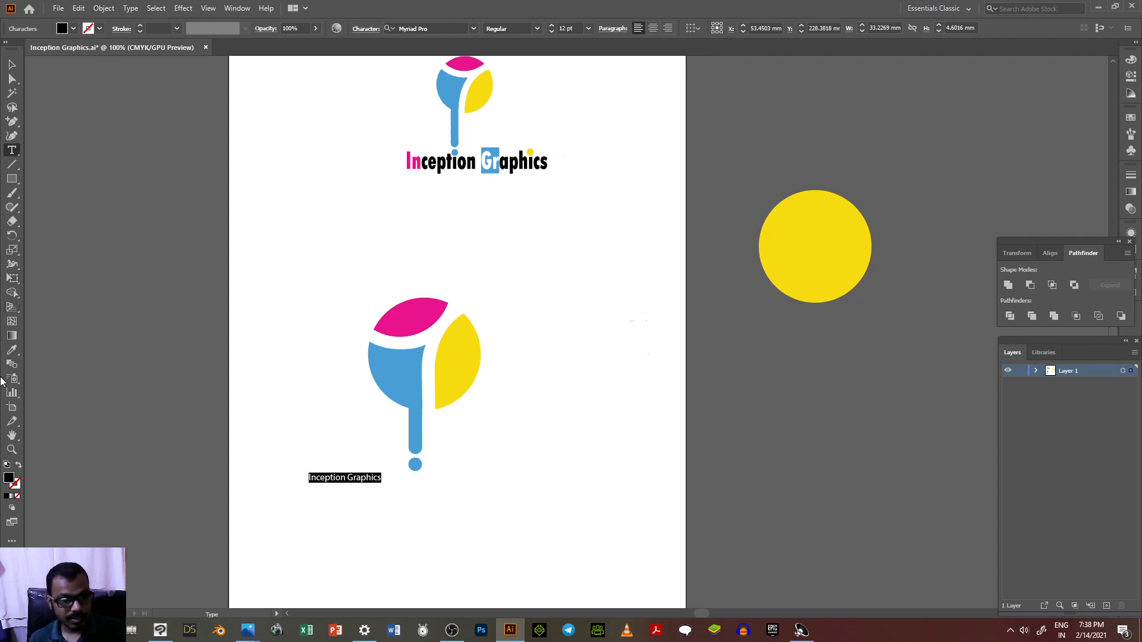
pyautogui.click(445, 27)
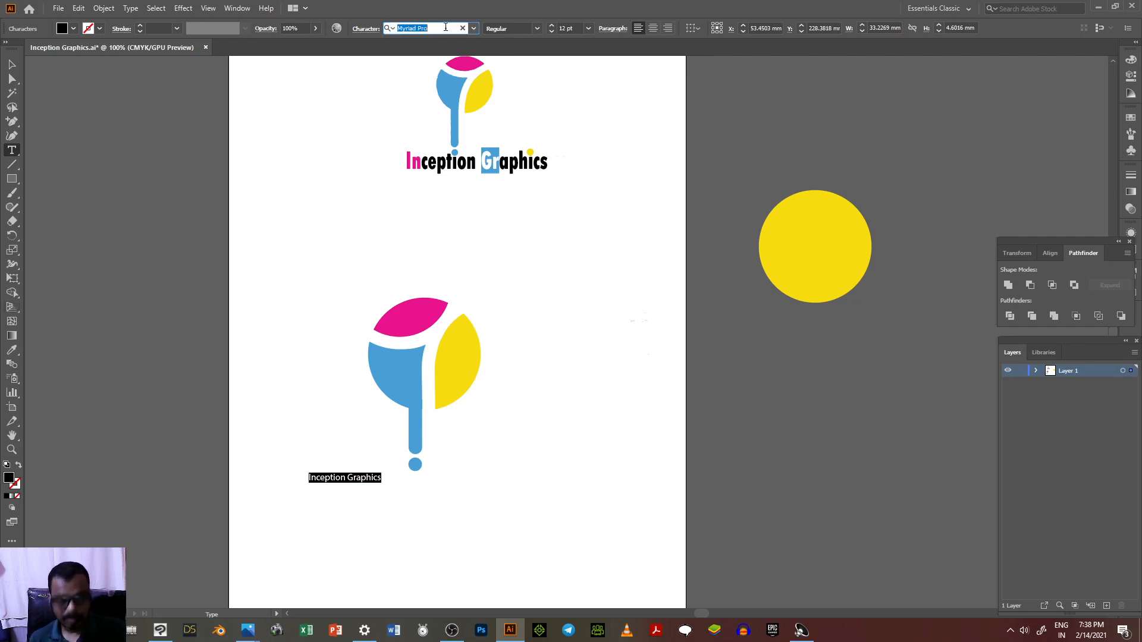
pyautogui.write('ocr')
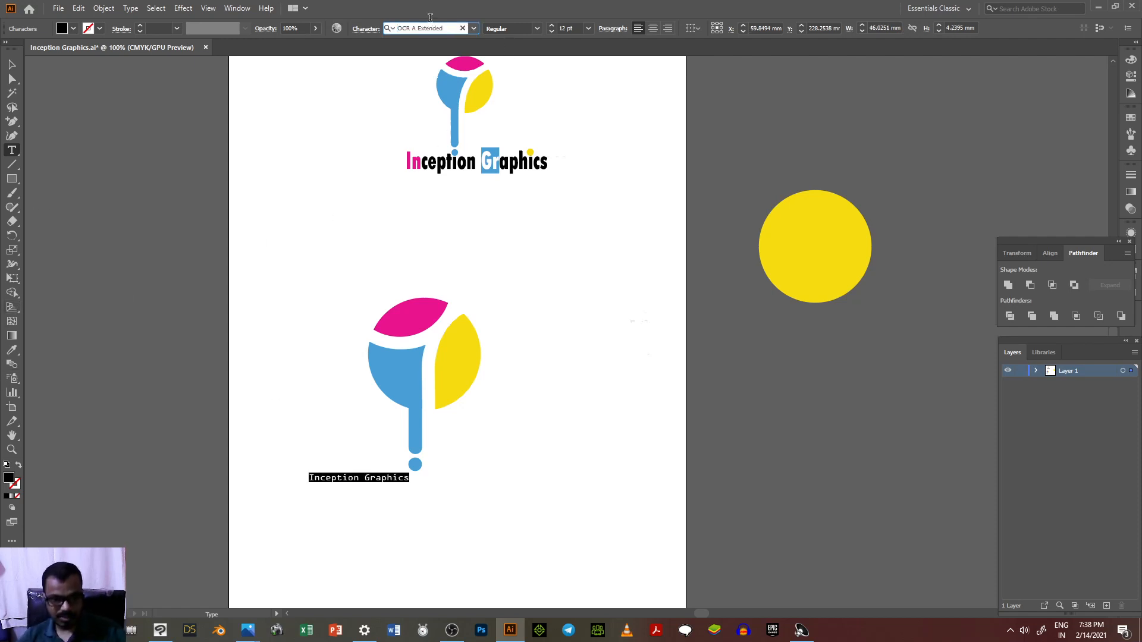
pyautogui.scroll(10, 551, 27)
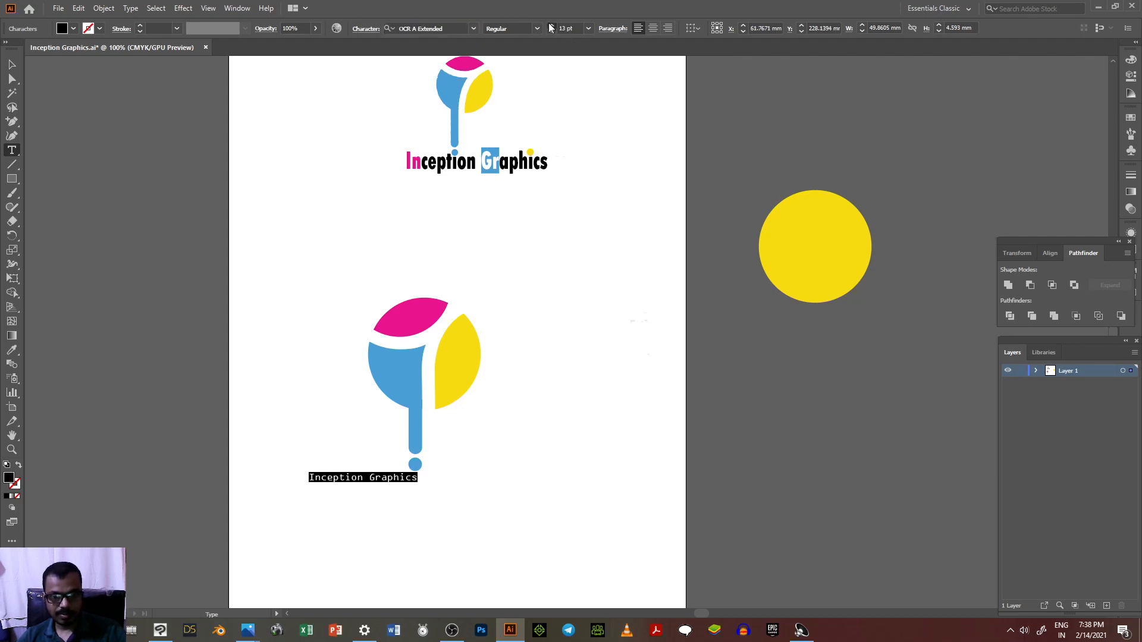
pyautogui.scroll(6, 551, 28)
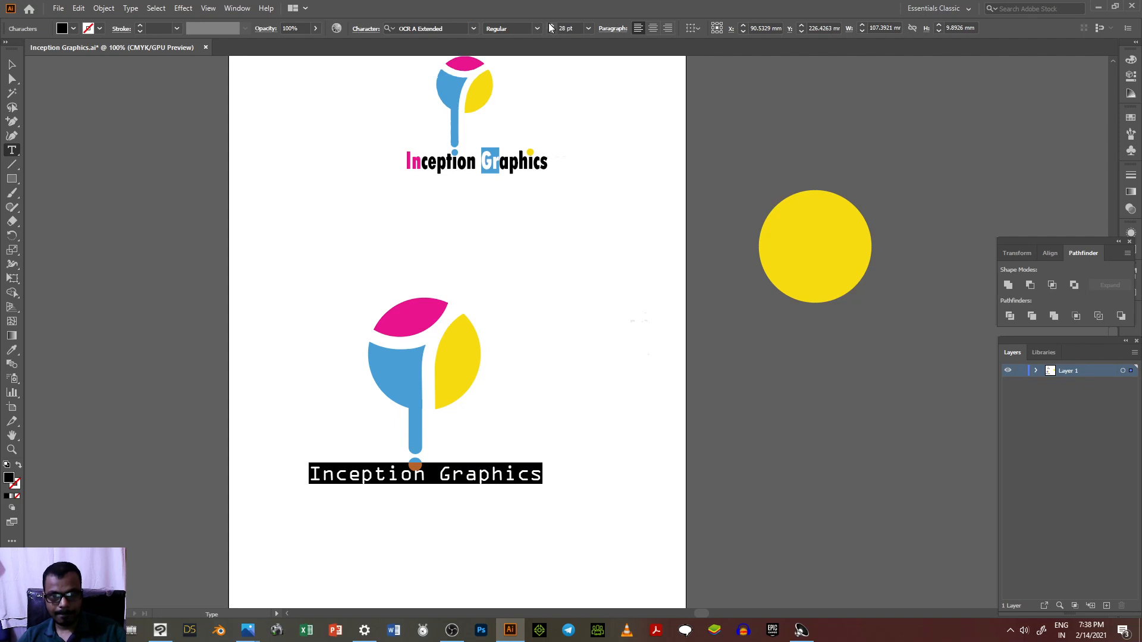
# Browse alternative fonts for the new text and set it to MX Capsaicin Regular.
pyautogui.click(439, 27)
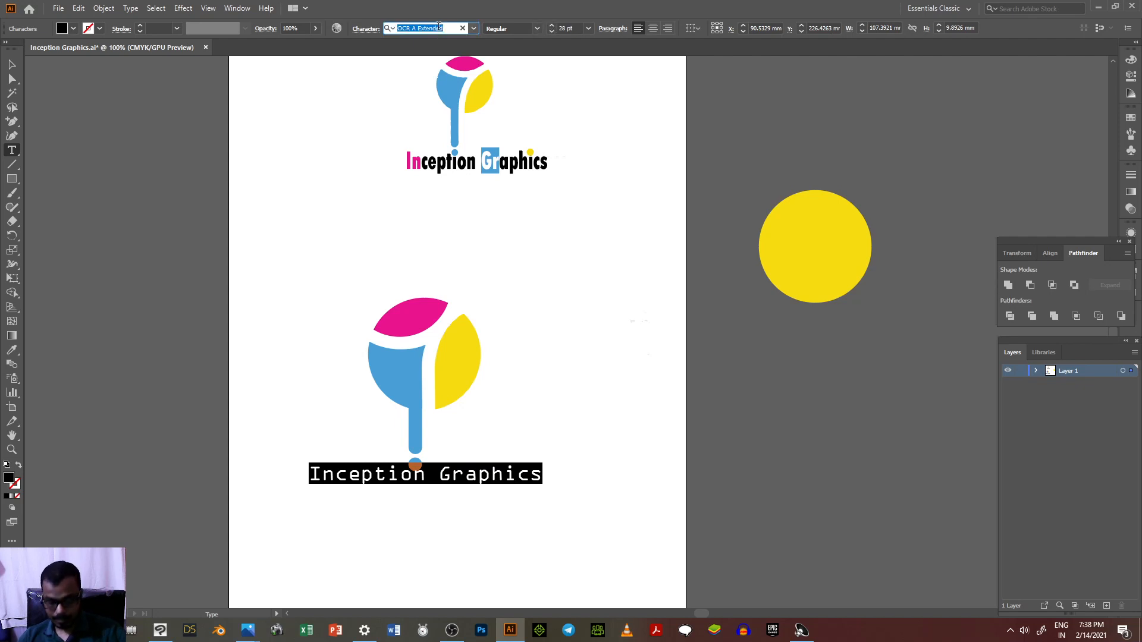
pyautogui.scroll(5, 439, 28)
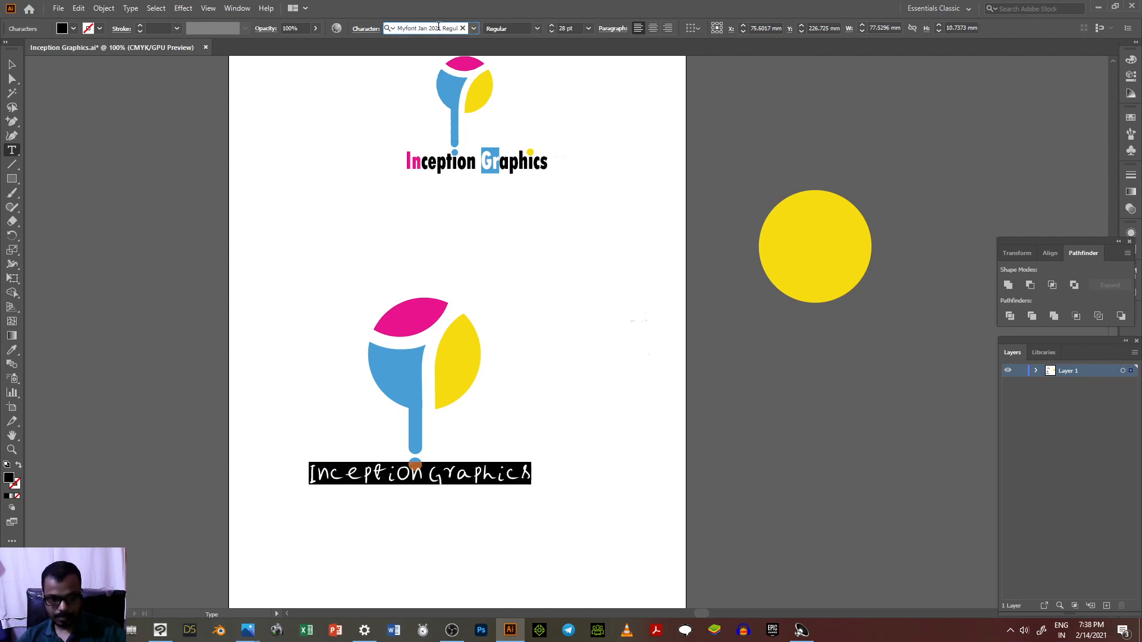
pyautogui.scroll(-1, 438, 27)
pyautogui.scroll(4, 438, 28)
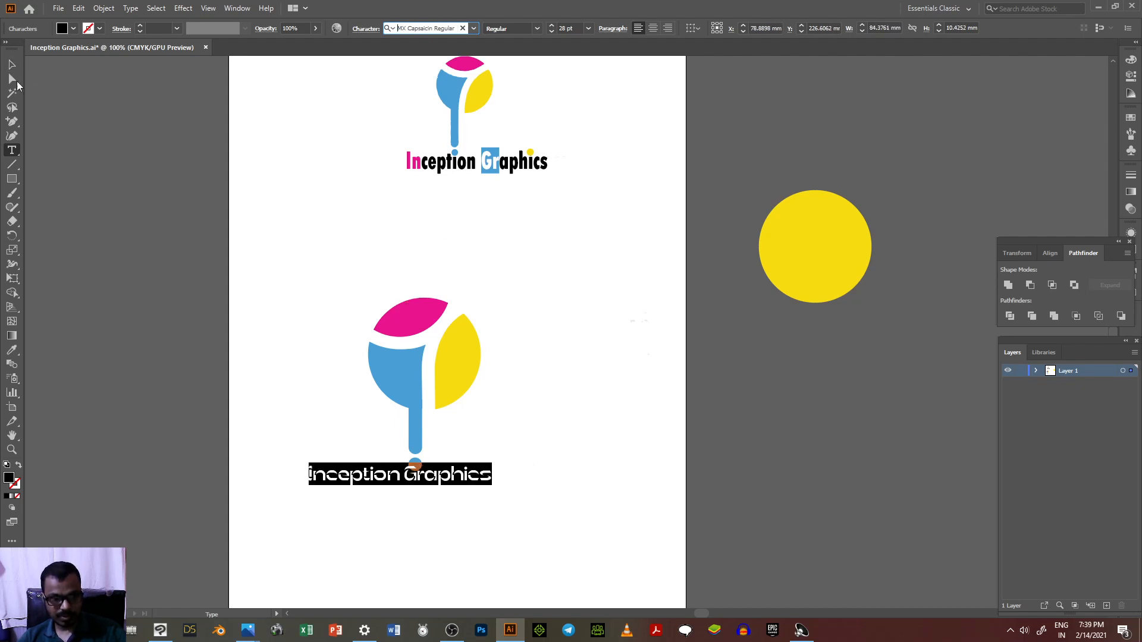
# Move the "Inception Graphics" text slightly right and down so it sits just under the emblem's blue dot.
pyautogui.click(11, 64)
pyautogui.click(367, 322)
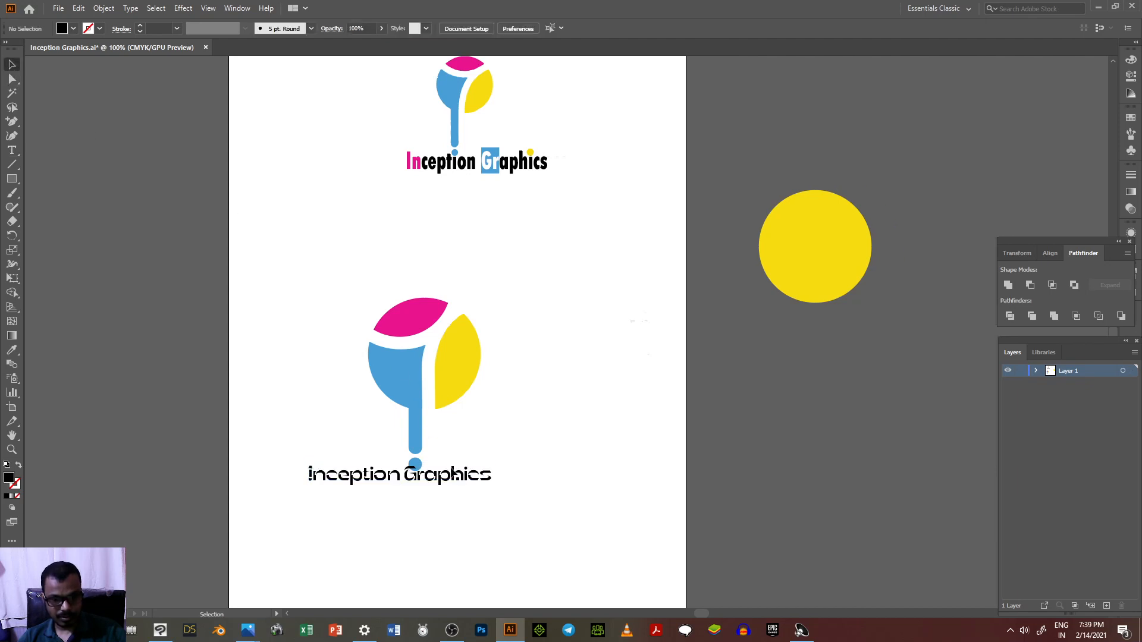
pyautogui.moveTo(453, 474); pyautogui.dragTo(466, 484)
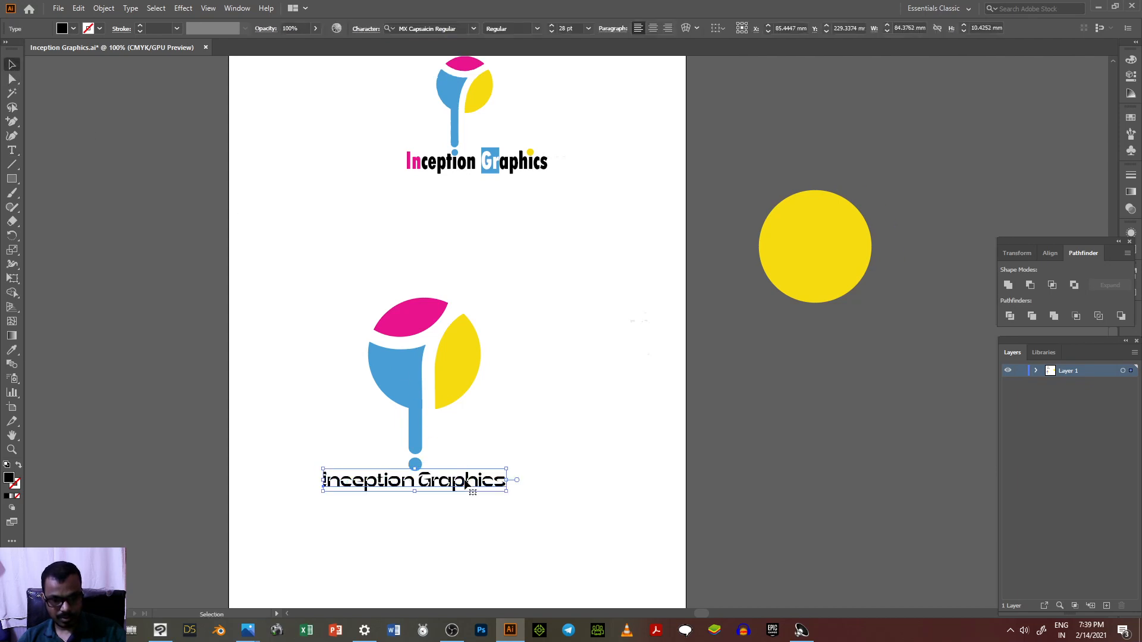
# Enlarge the "Inception Graphics" text to about 142 mm wide and move it slightly left and down below the emblem's blue dot.
pyautogui.scroll(-1, 464, 483)
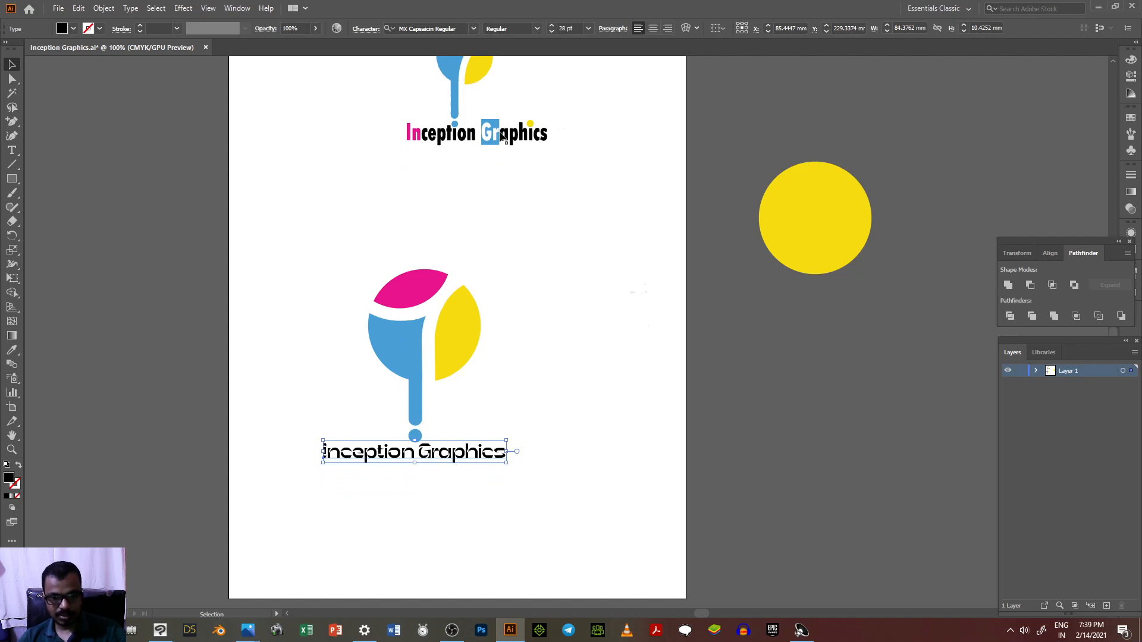
pyautogui.scroll(3, 490, 323)
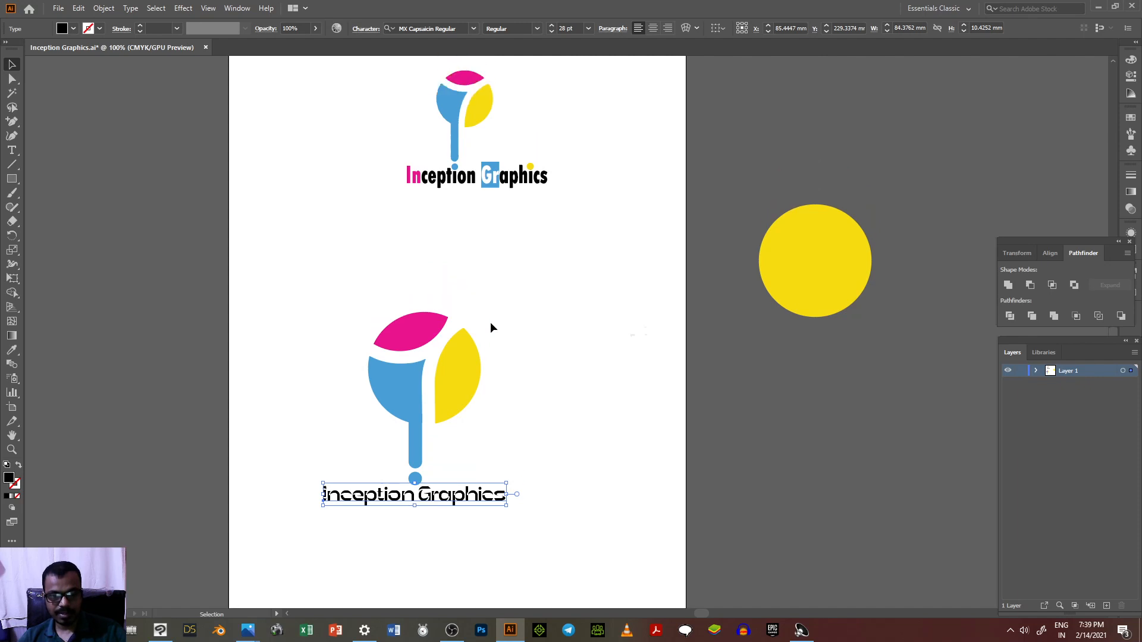
pyautogui.scroll(-2, 490, 322)
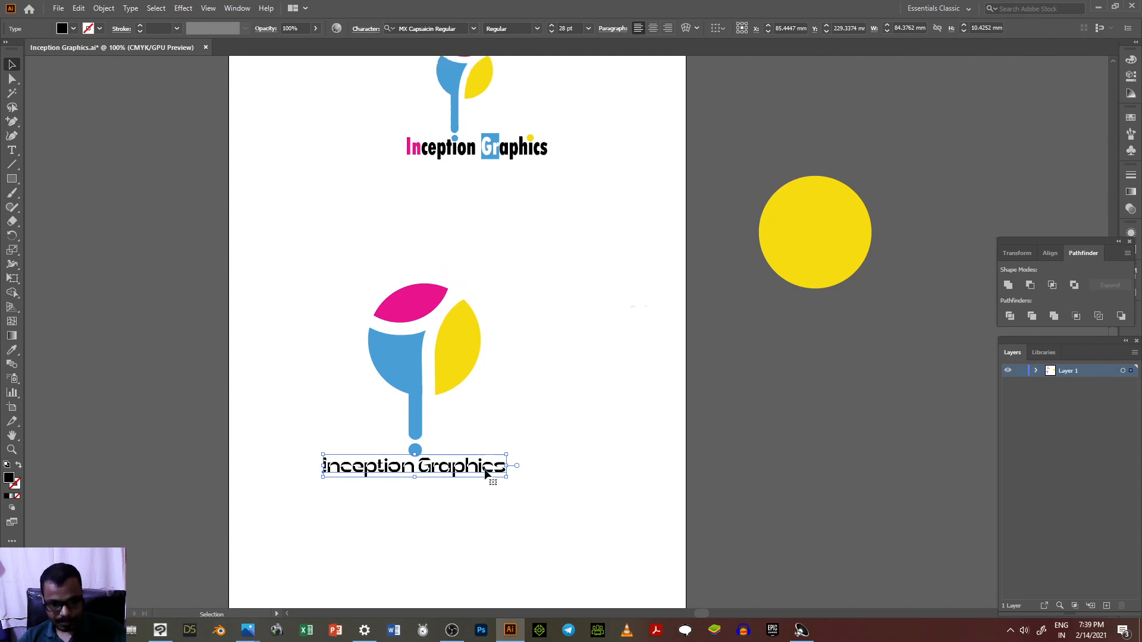
pyautogui.moveTo(506, 478); pyautogui.dragTo(634, 543)
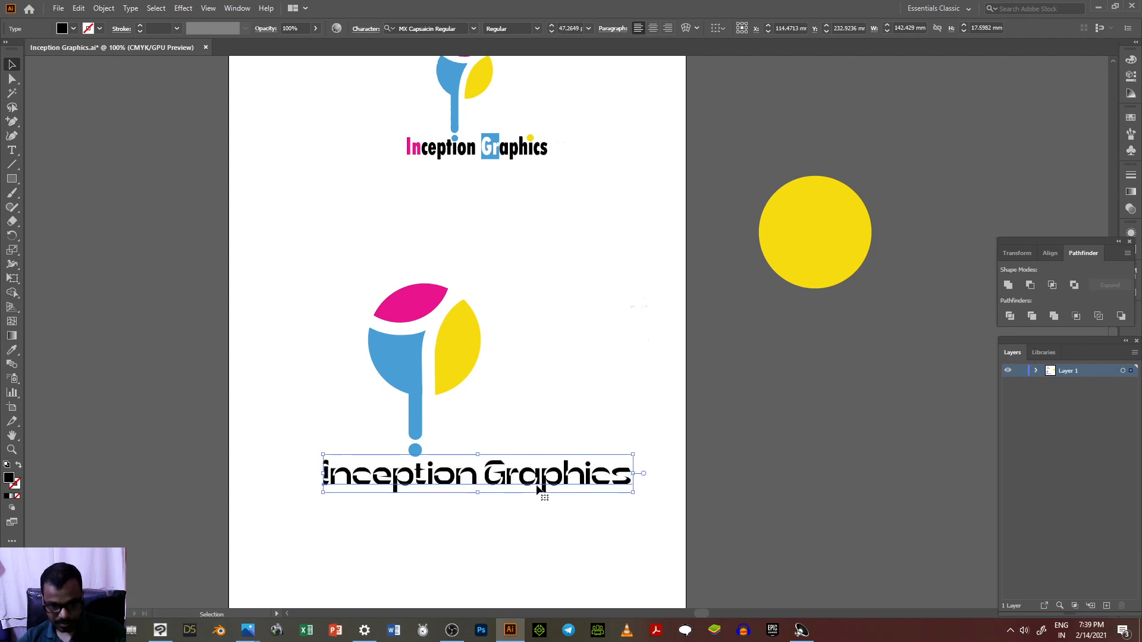
pyautogui.moveTo(535, 485)
pyautogui.mouseDown()
pyautogui.moveTo(518, 471)
pyautogui.moveTo(519, 500)
pyautogui.mouseUp()
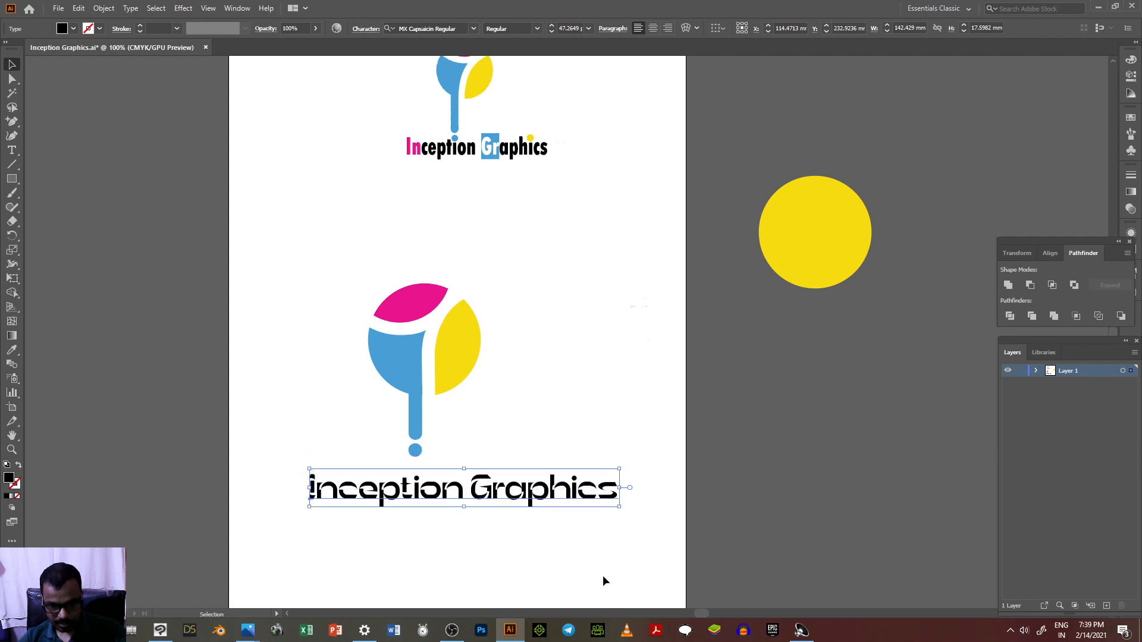
pyautogui.click(605, 581)
# Try to delete the stray path segments inside the large emblem's yellow leaf.
pyautogui.moveTo(351, 248); pyautogui.dragTo(468, 451)
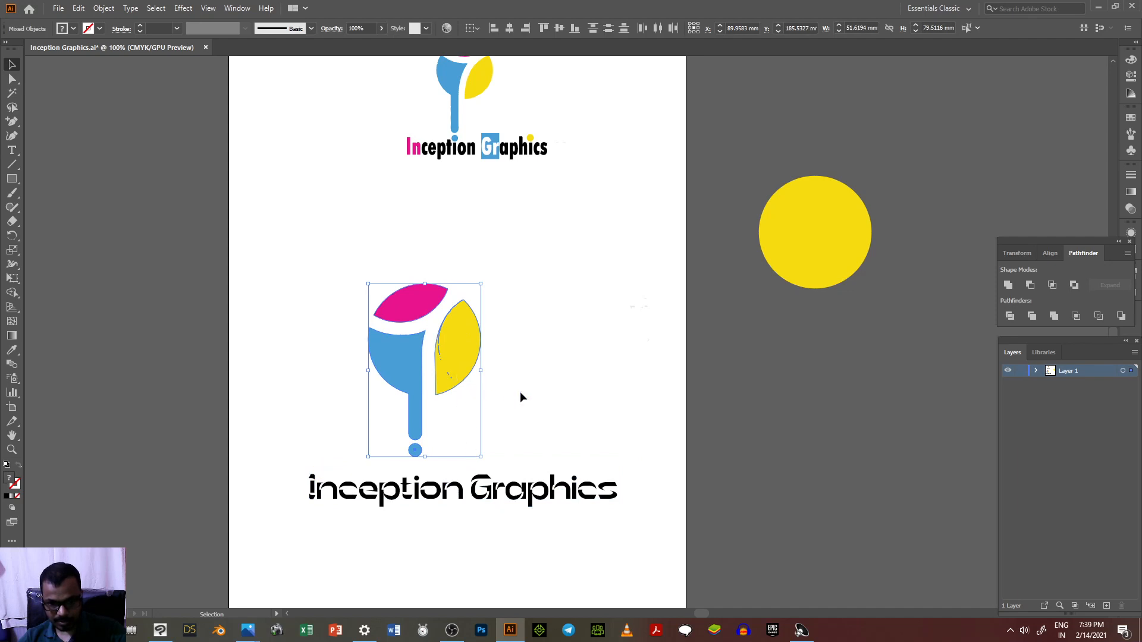
pyautogui.click(470, 364)
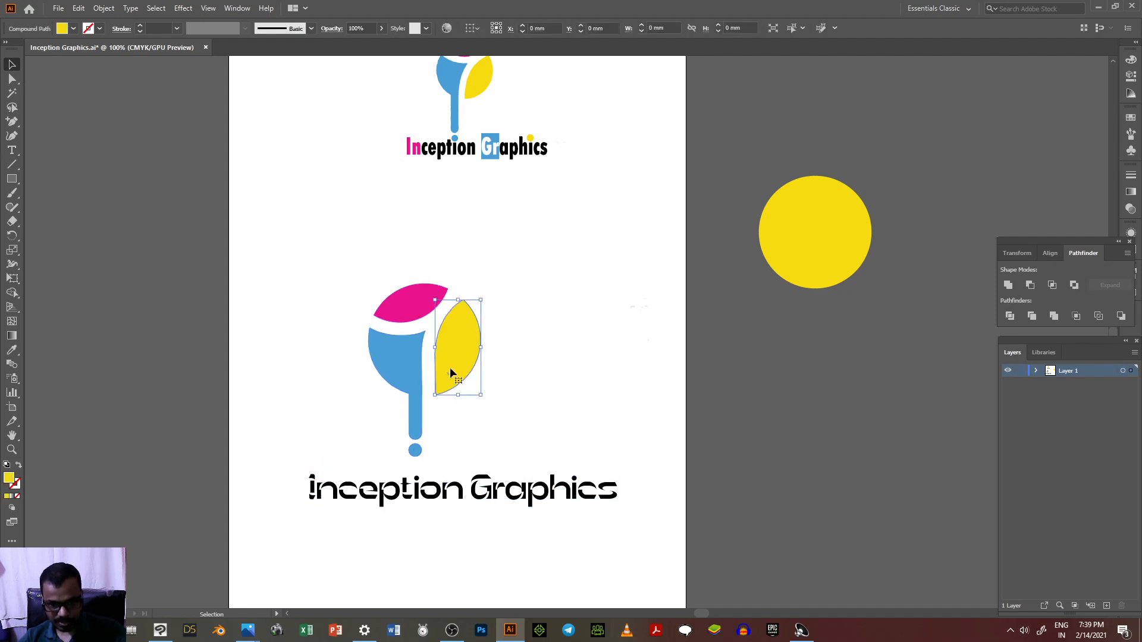
pyautogui.click(571, 450)
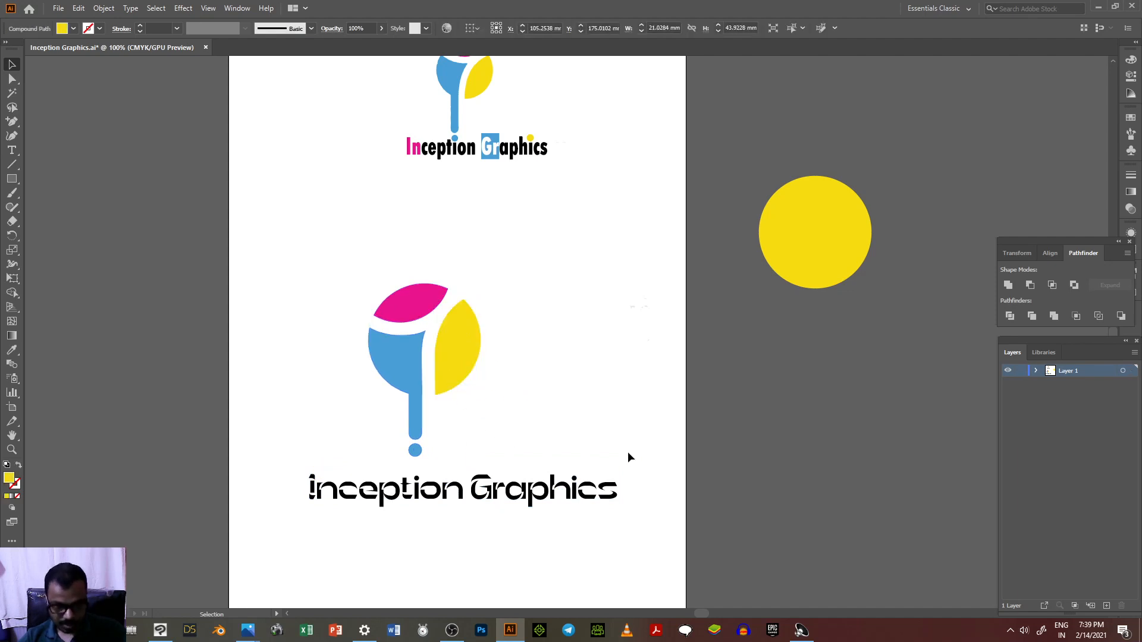
pyautogui.moveTo(503, 277); pyautogui.dragTo(452, 394)
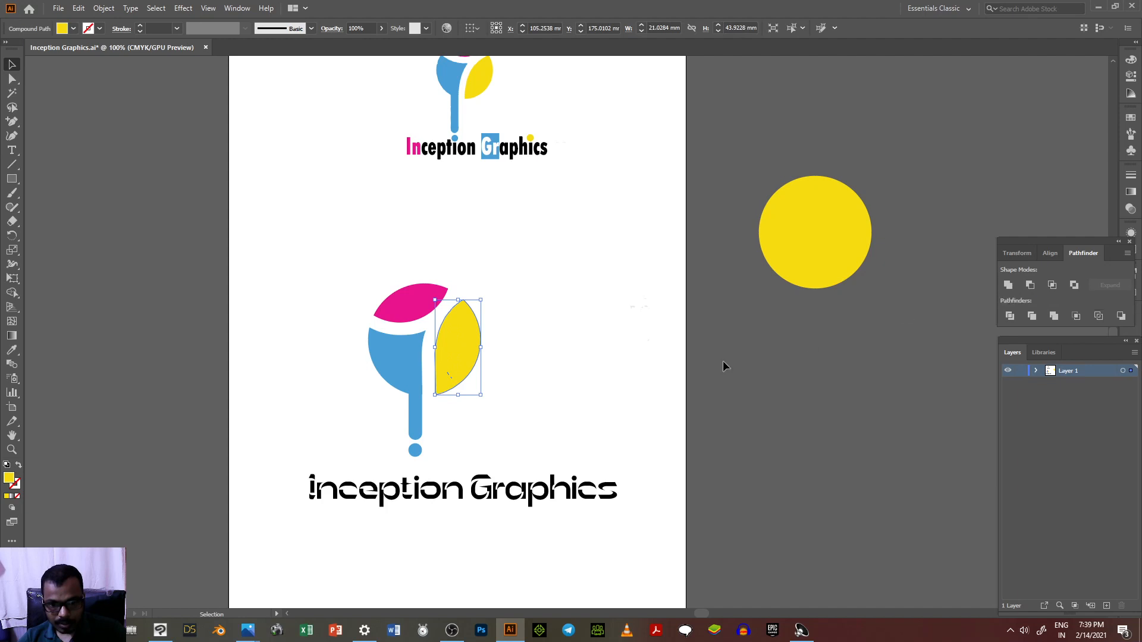
pyautogui.click(569, 386)
pyautogui.click(452, 380)
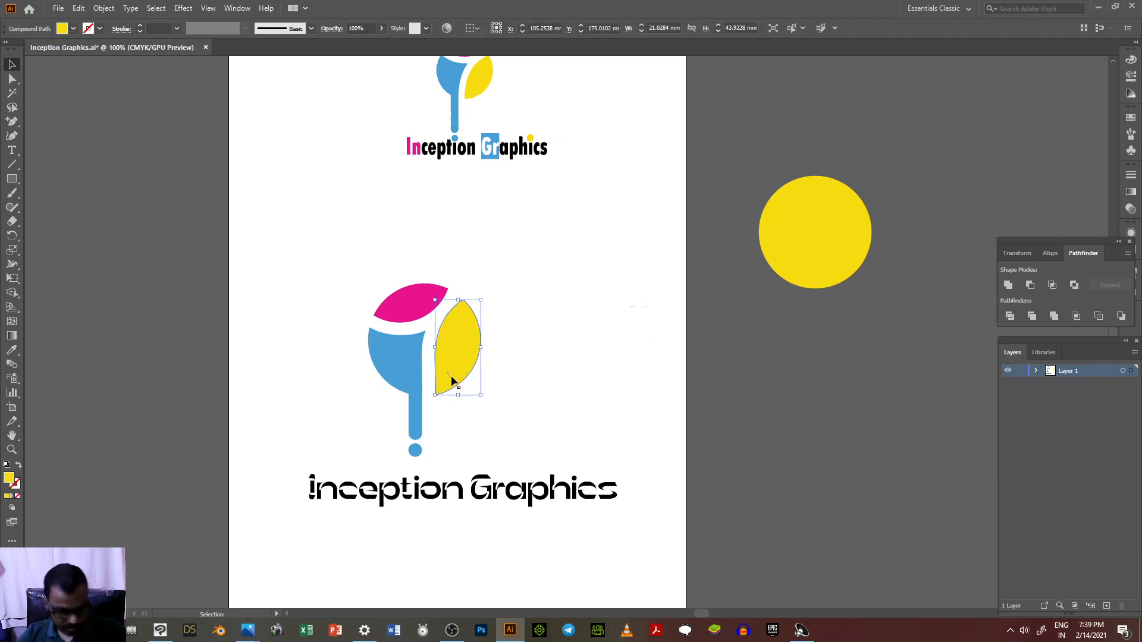
pyautogui.scroll(8, 451, 377)
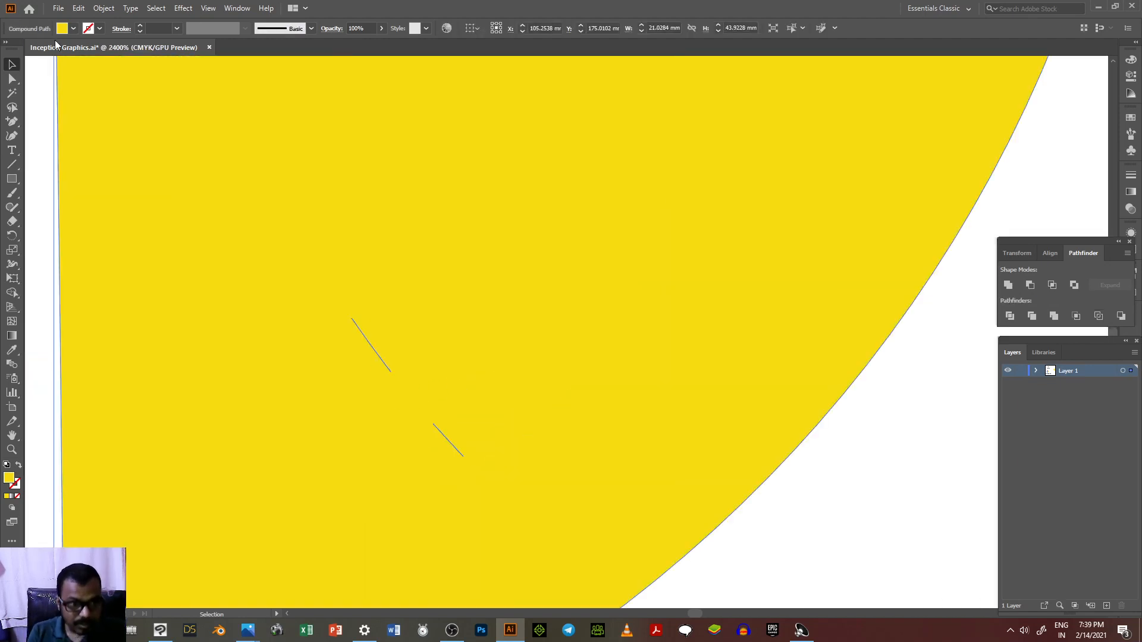
pyautogui.click(12, 78)
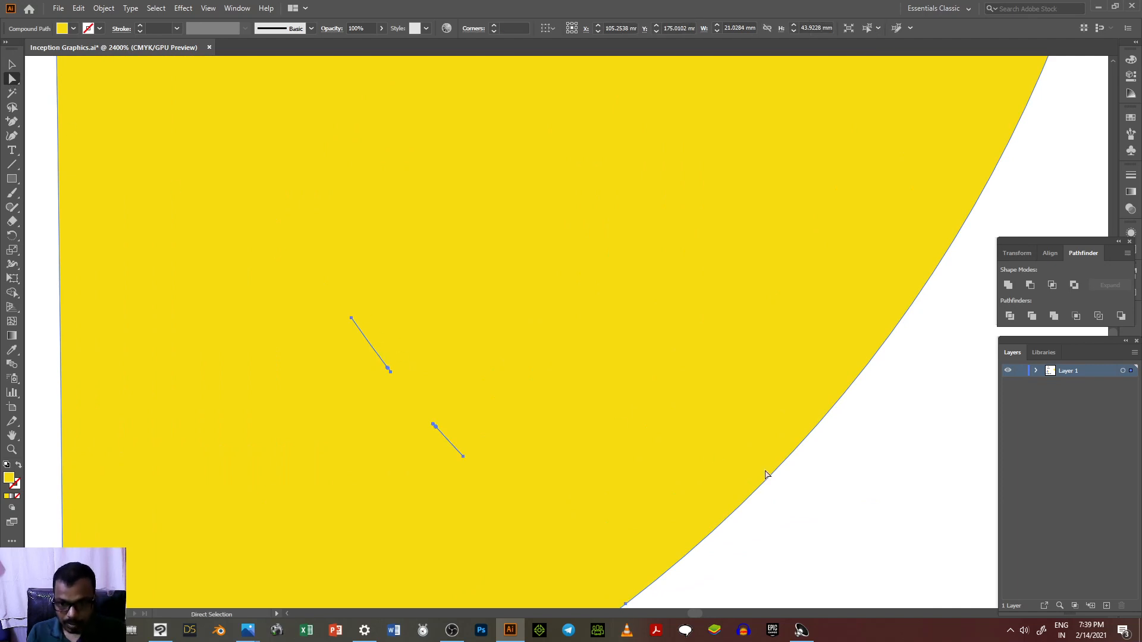
pyautogui.click(831, 505)
pyautogui.click(372, 346)
pyautogui.press('Delete')
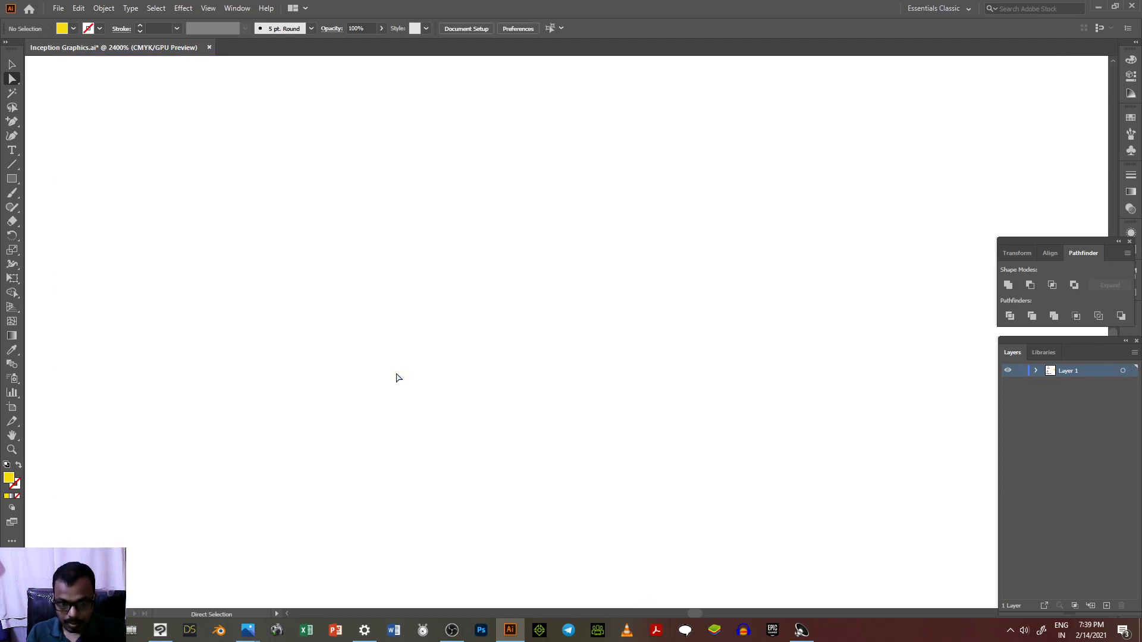
# Undo the deletion in the yellow leaf and deselect the shape.
pyautogui.hotkey('ctrl', 'z')
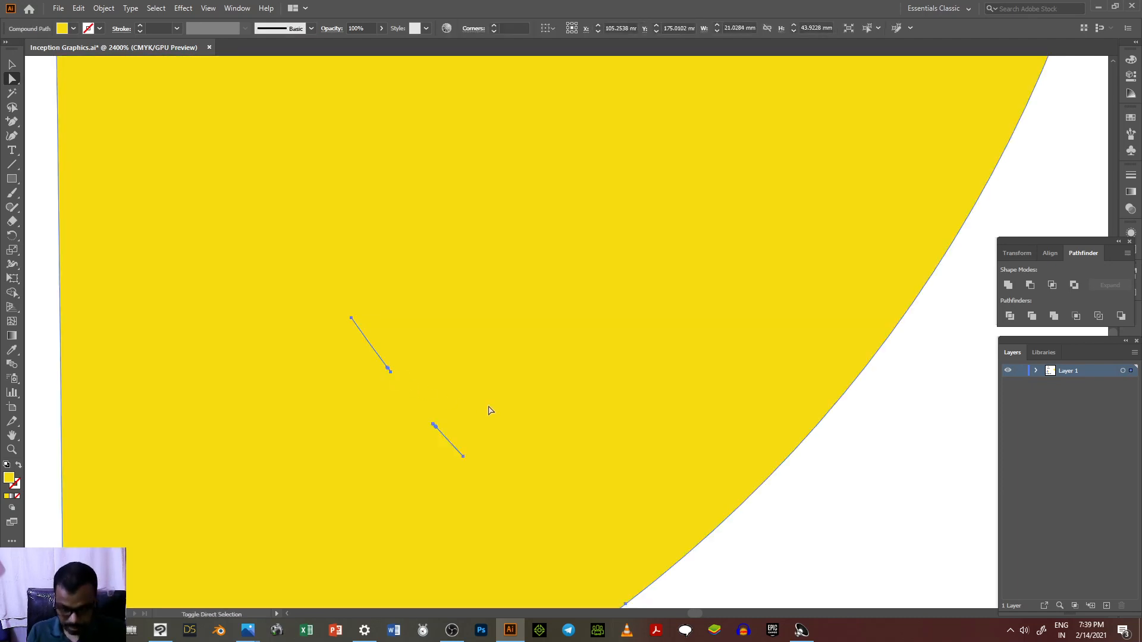
pyautogui.hotkey('ctrl', 'shift', 'z')
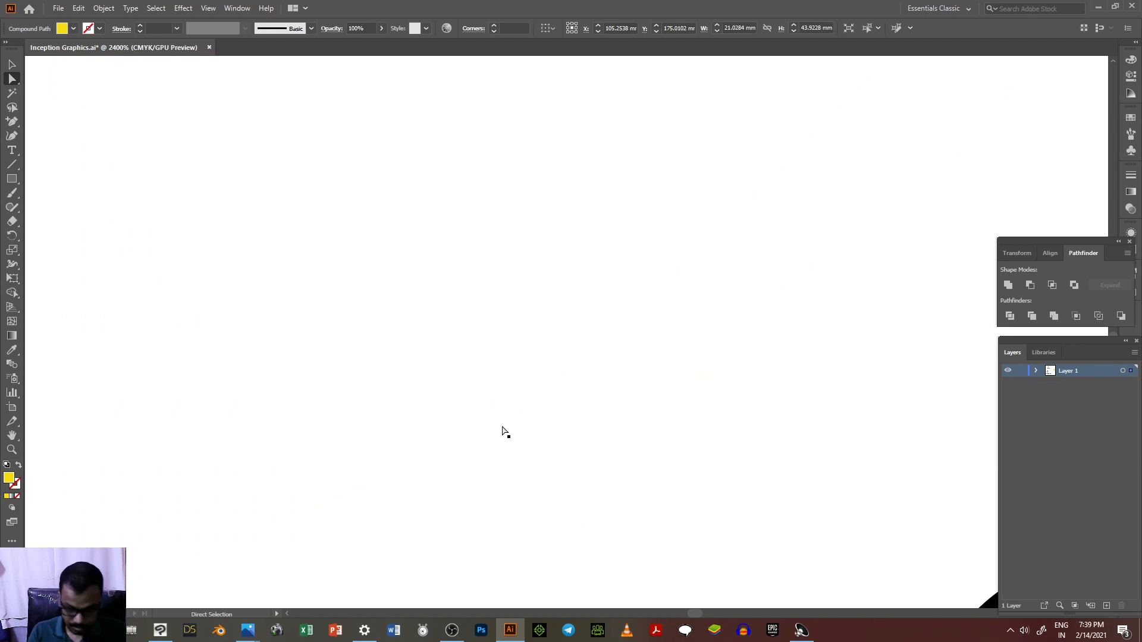
pyautogui.scroll(5, 504, 431)
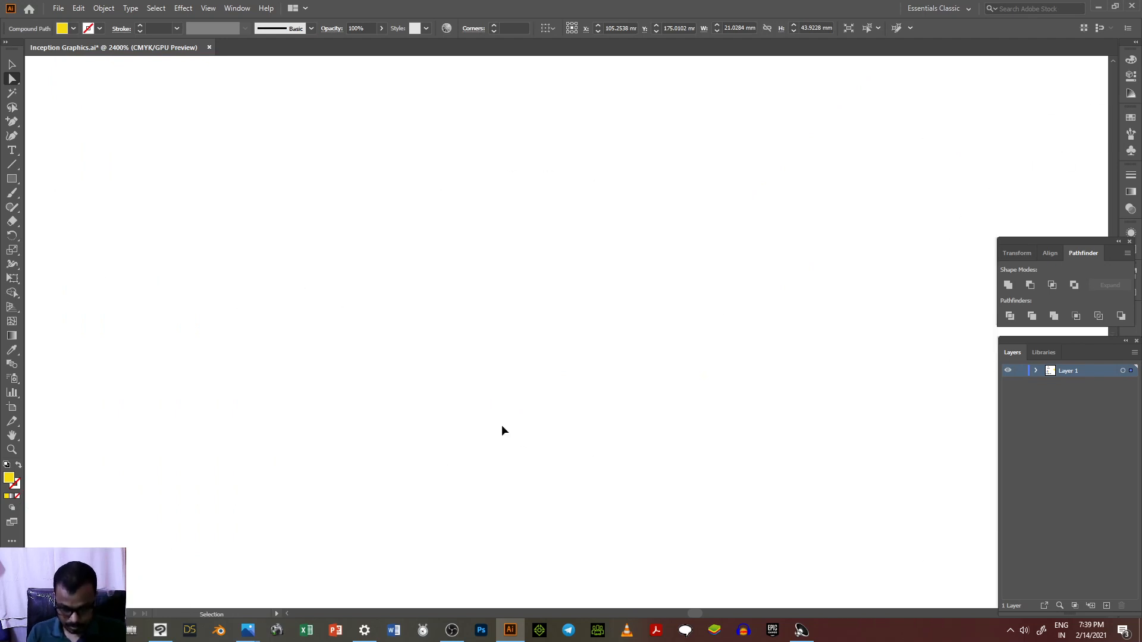
pyautogui.scroll(-12, 501, 430)
pyautogui.scroll(5, 502, 431)
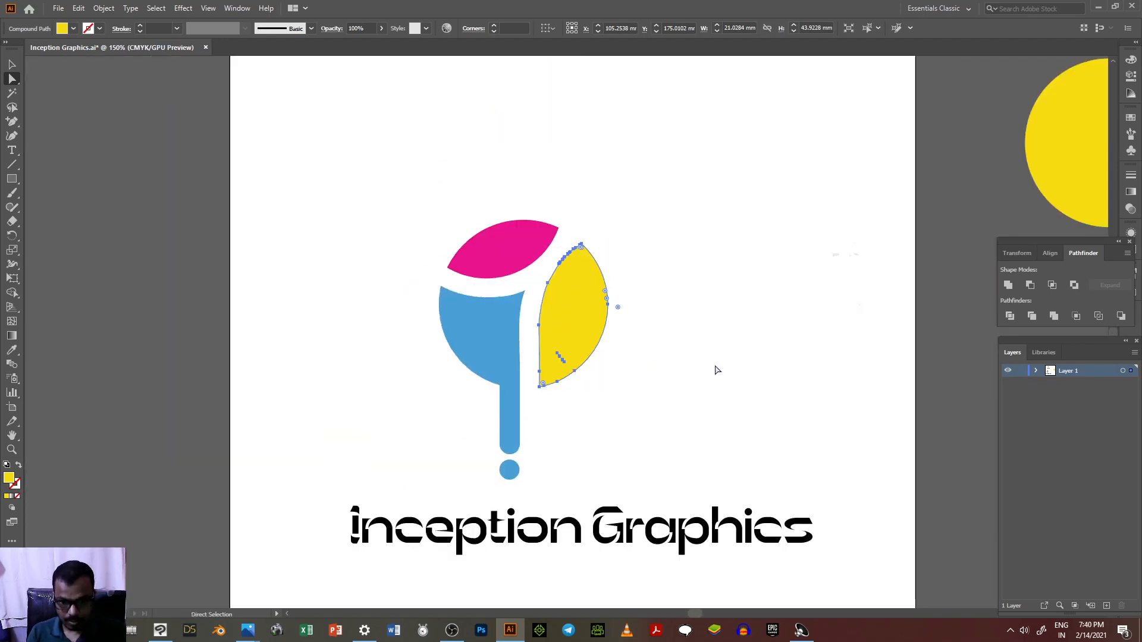
pyautogui.click(708, 372)
pyautogui.scroll(-1, 545, 449)
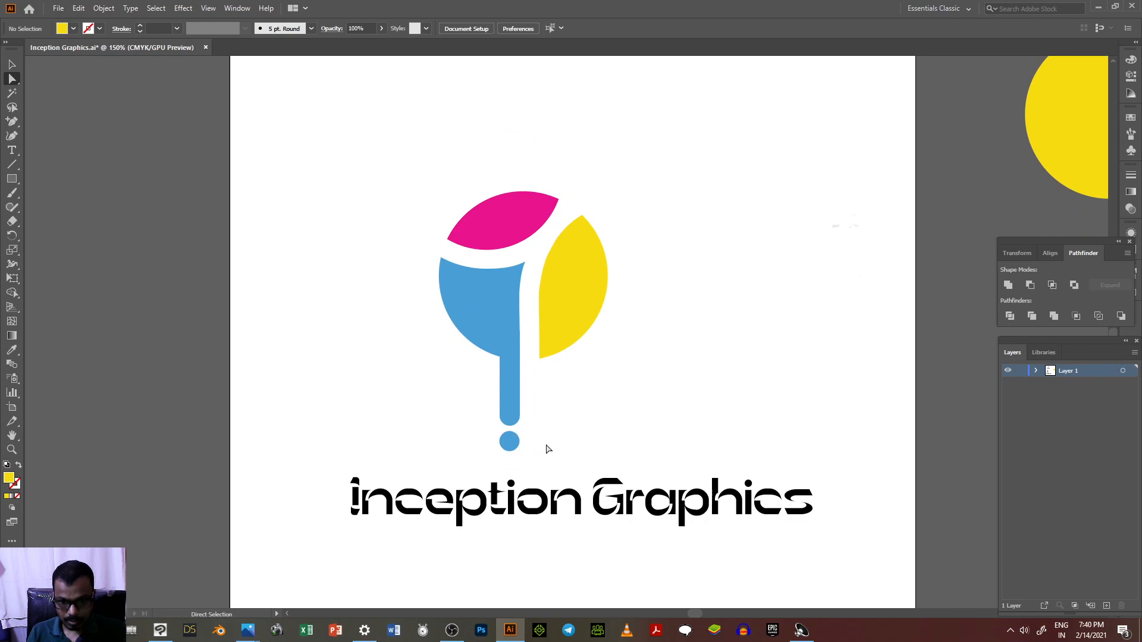
# Move the "Inception Graphics" text up so the dot of the "i" in "Inception" overlaps the emblem's blue dot.
pyautogui.moveTo(512, 486); pyautogui.dragTo(522, 462)
pyautogui.click(533, 528)
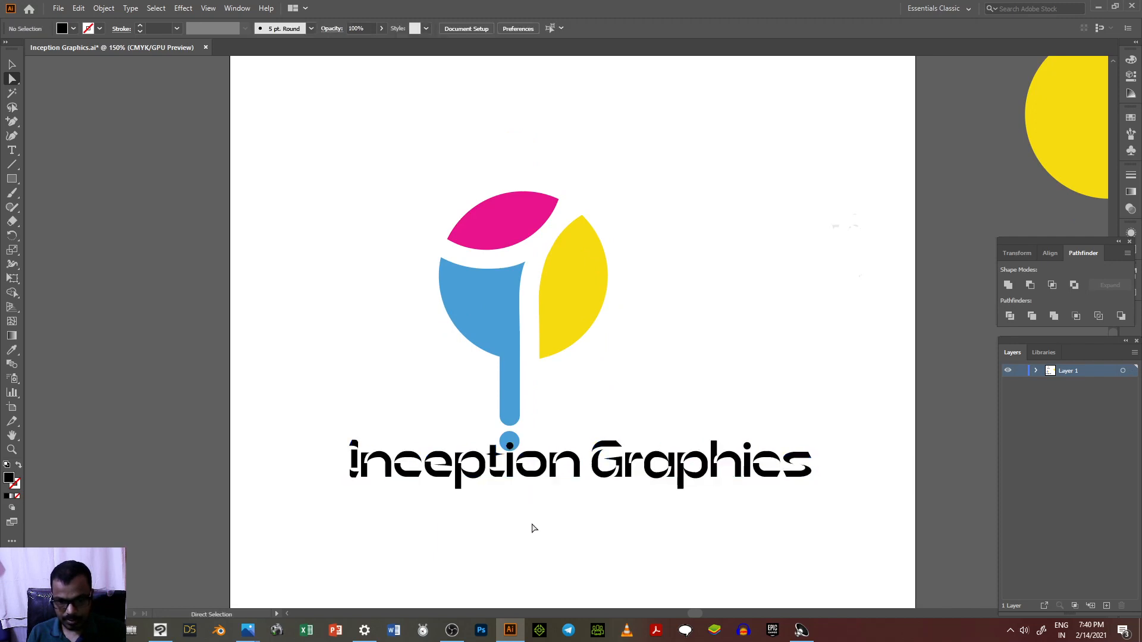
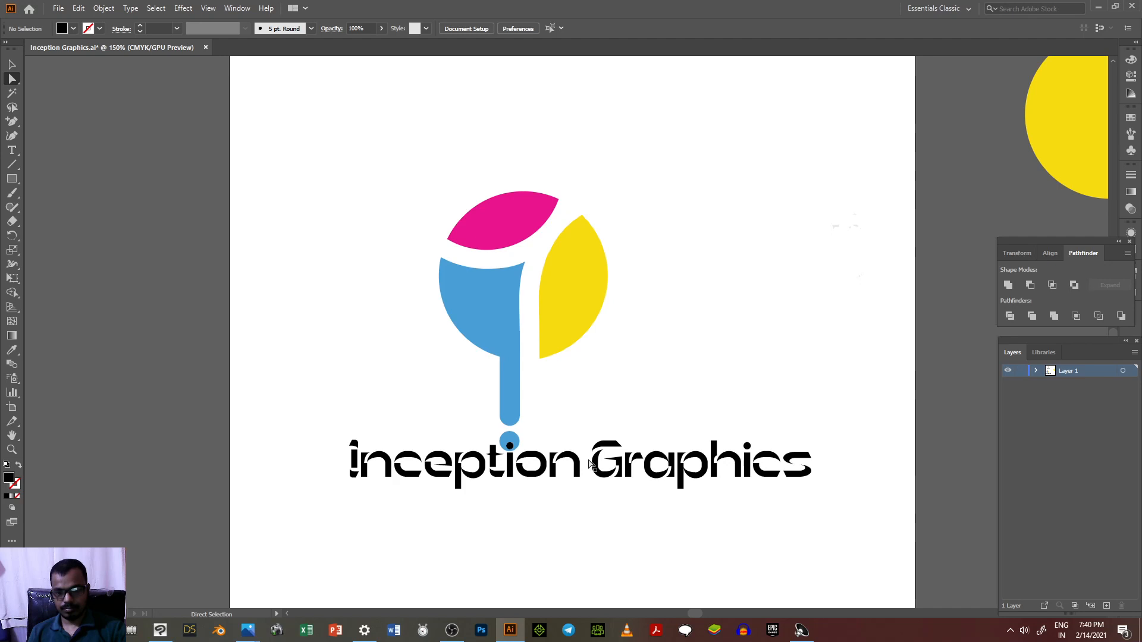
pyautogui.scroll(-2, 589, 464)
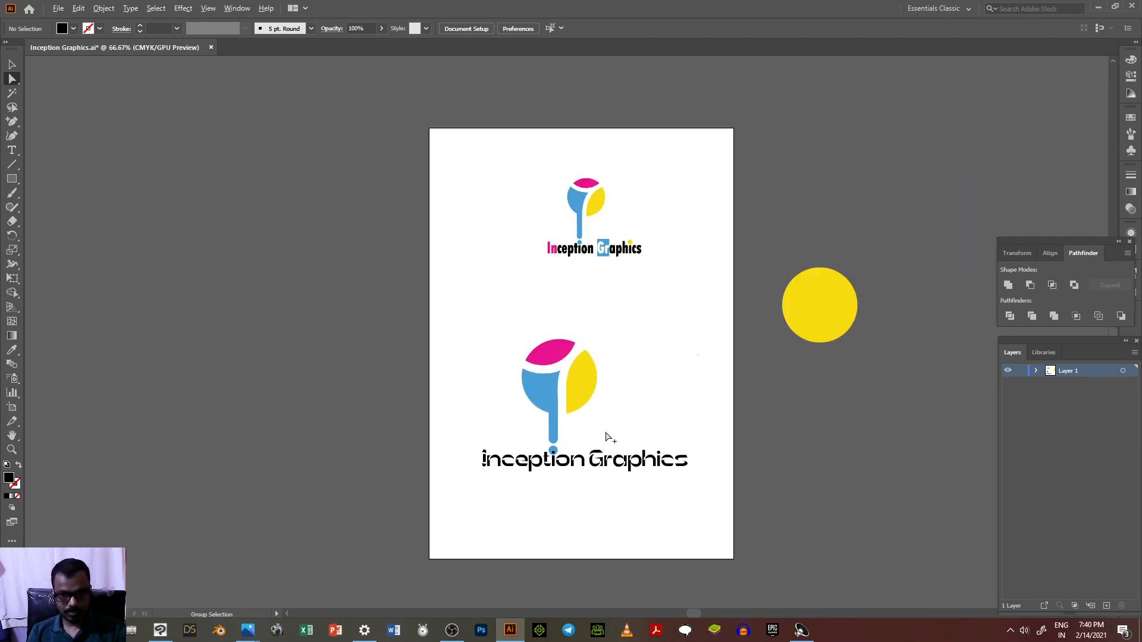
pyautogui.scroll(2, 632, 414)
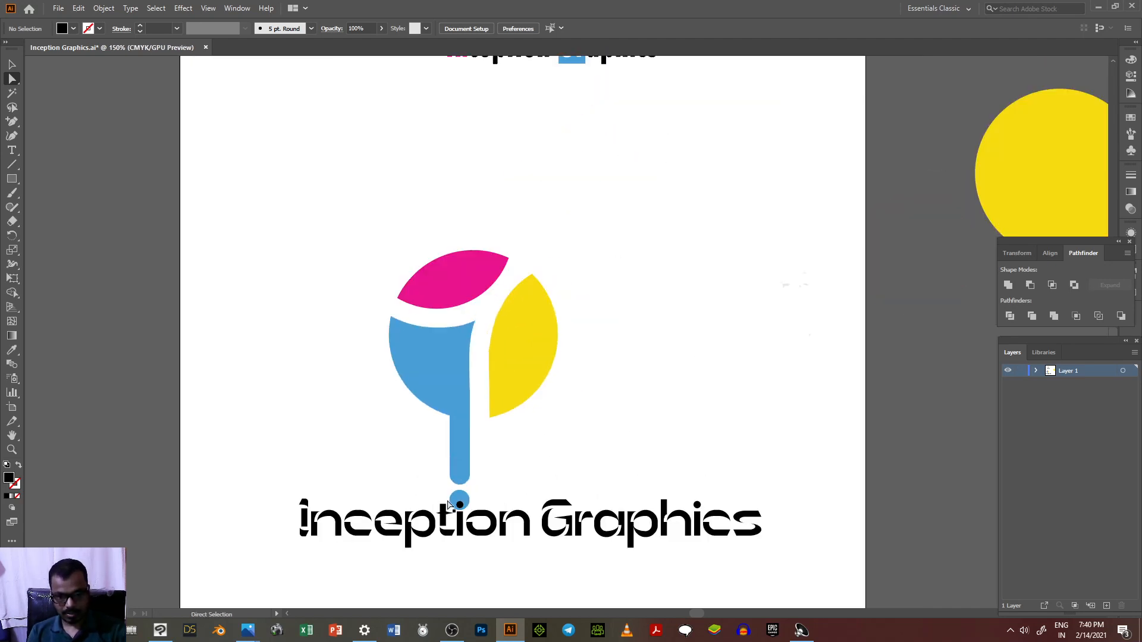
# Send the "Inception Graphics" text to the back, behind the emblem's blue dot.
pyautogui.press('a')
pyautogui.click(480, 516)
pyautogui.rightClick(479, 516)
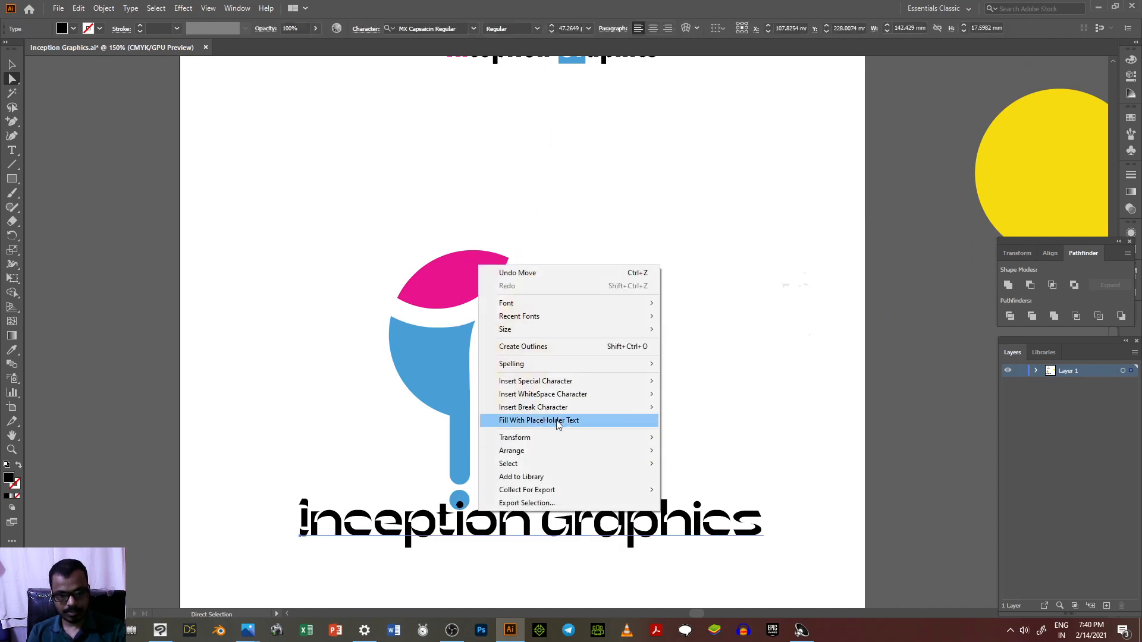
pyautogui.moveTo(562, 452)
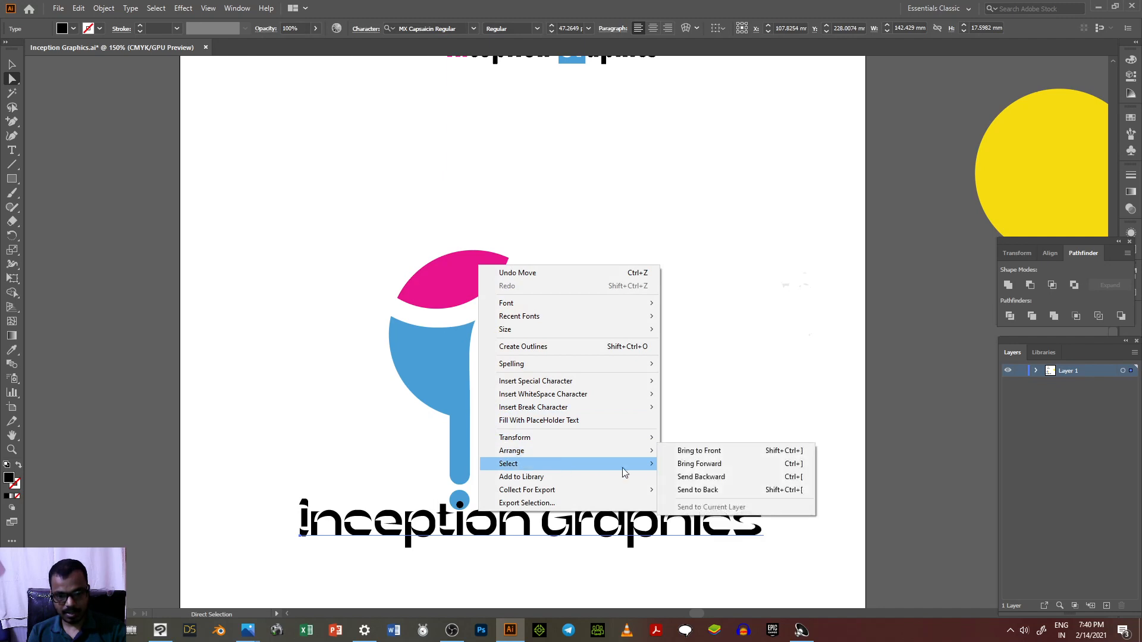
pyautogui.click(708, 490)
pyautogui.click(643, 457)
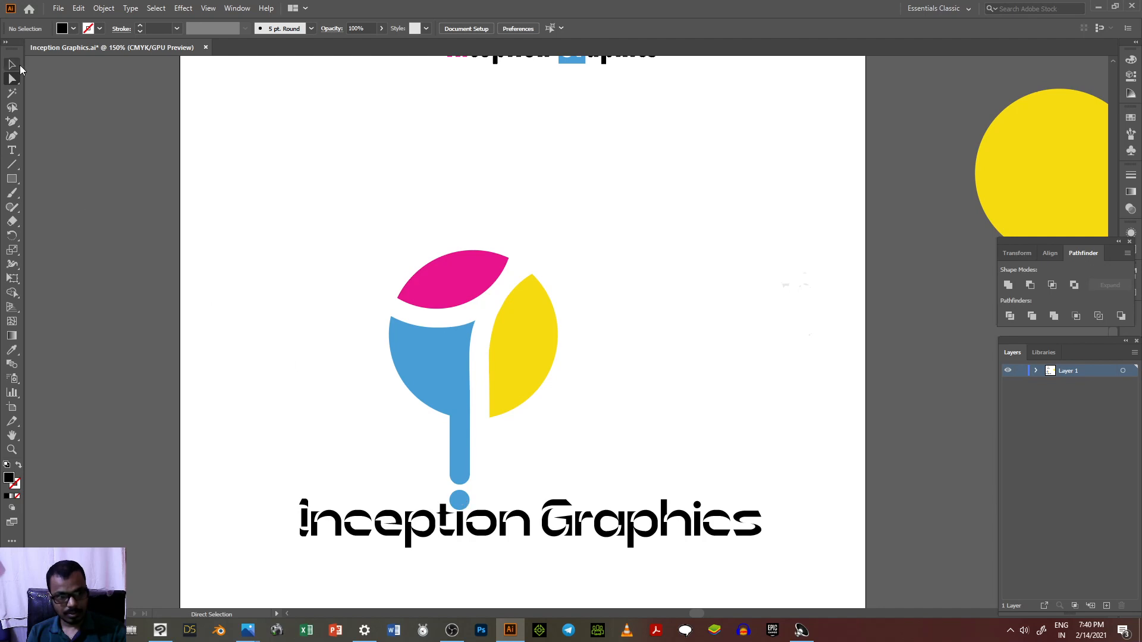
# Duplicate the emblem's blue dot and place the copy over the dot of the "i" in "Graphics".
pyautogui.click(12, 64)
pyautogui.click(461, 500)
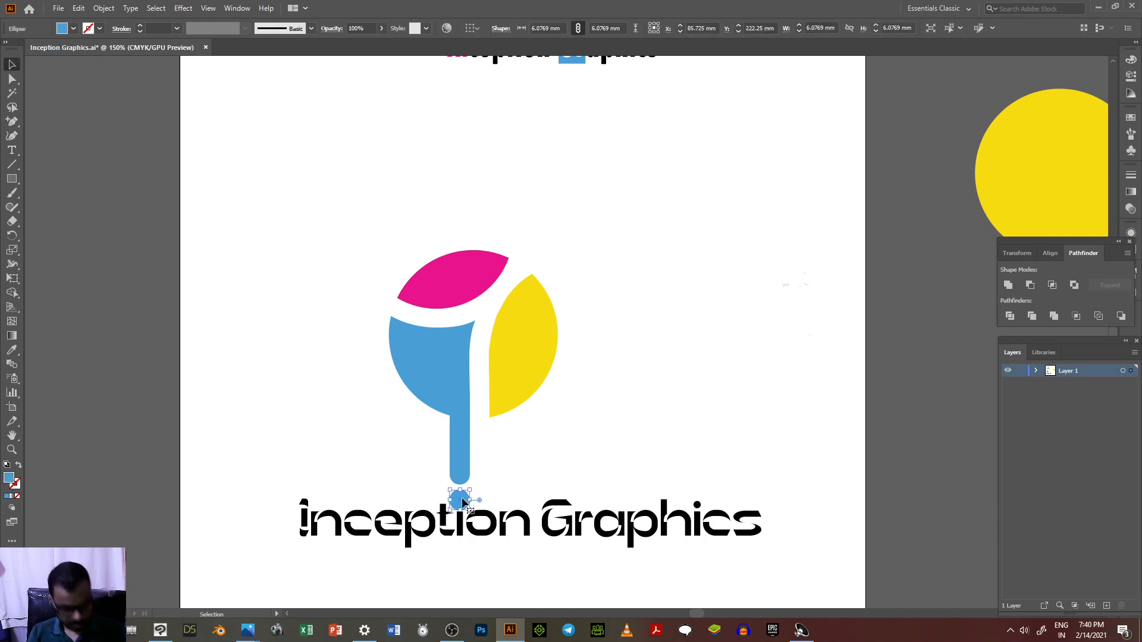
pyautogui.hotkey('ctrl', 'c')
pyautogui.hotkey('ctrl', 'v')
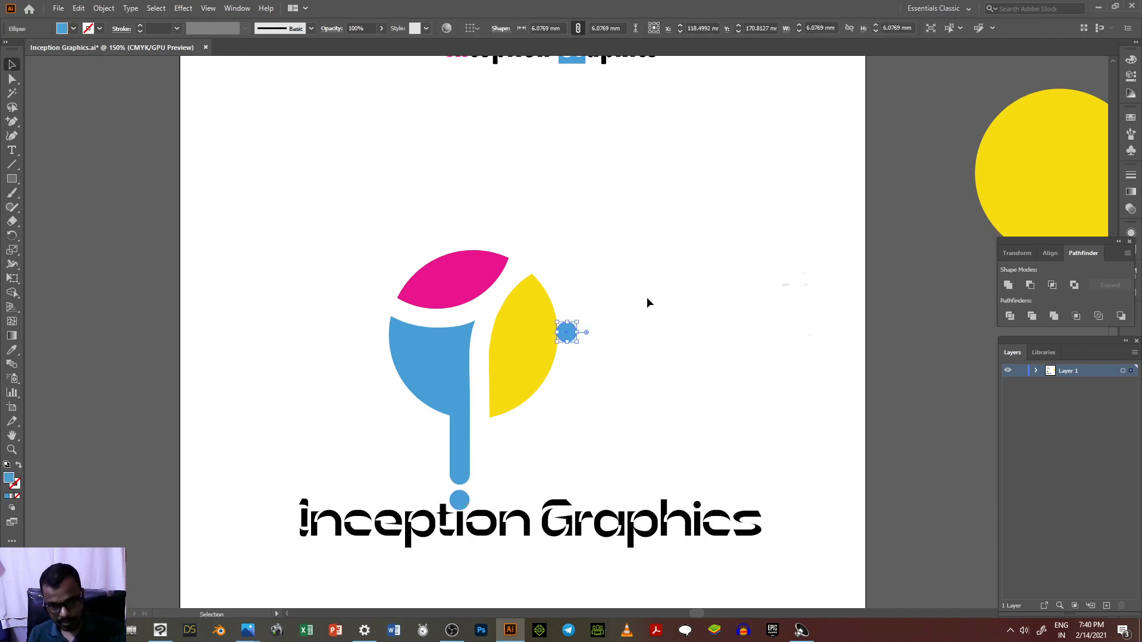
pyautogui.moveTo(572, 339); pyautogui.dragTo(701, 504)
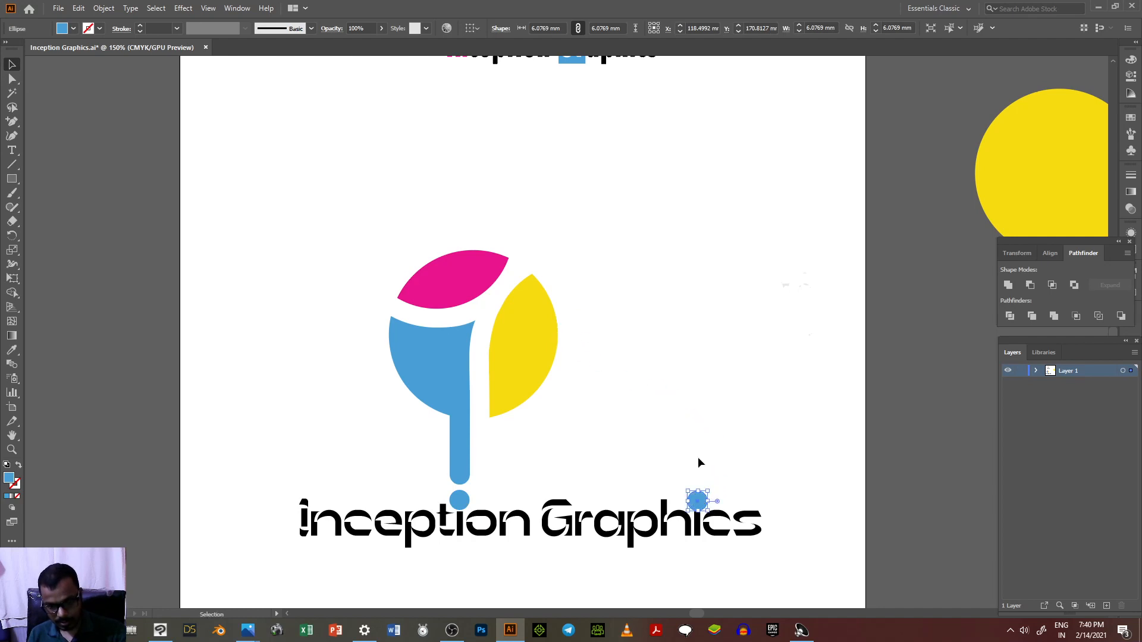
pyautogui.click(699, 456)
pyautogui.click(700, 501)
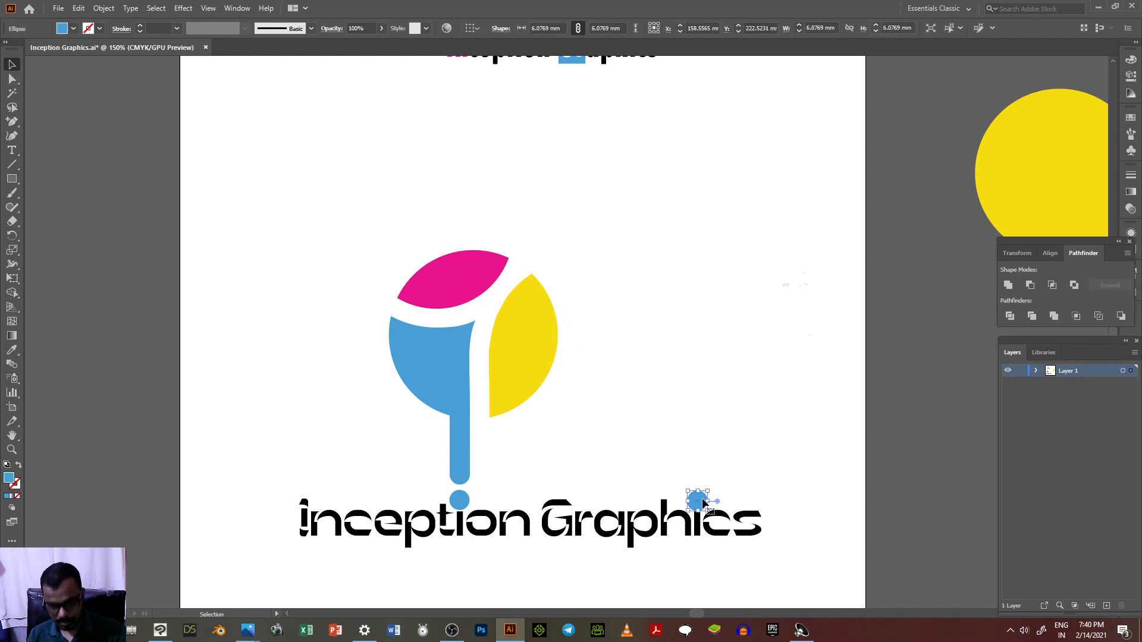
pyautogui.click(651, 424)
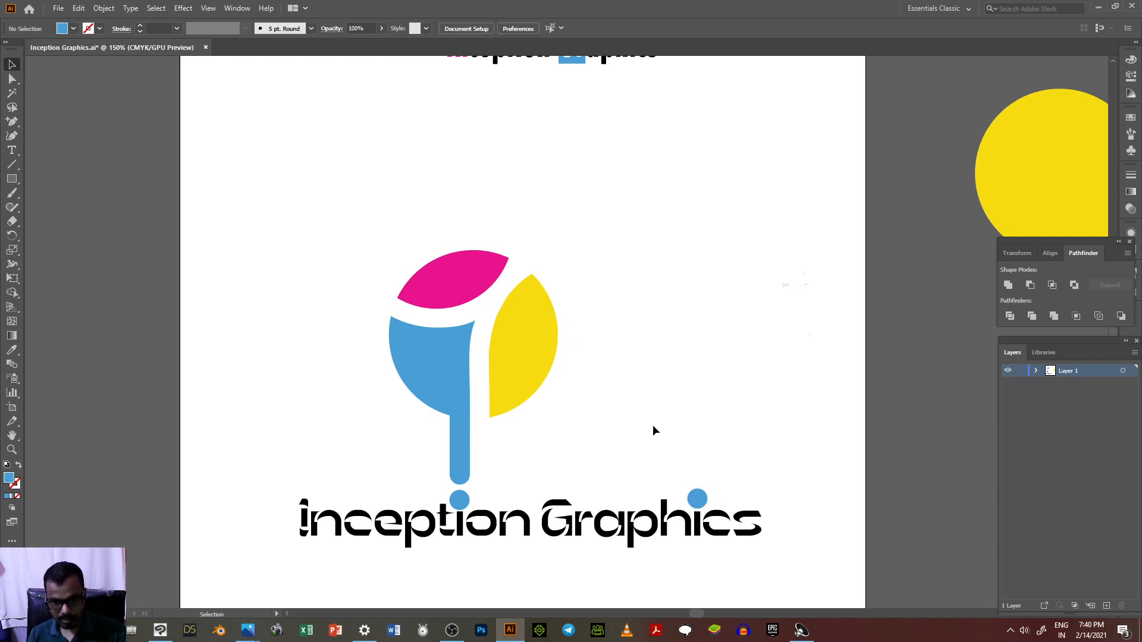
# Recolour the letters "In" of the large "Inception Graphics" text with magenta sampled from the emblem's upper leaf.
pyautogui.scroll(-2, 486, 356)
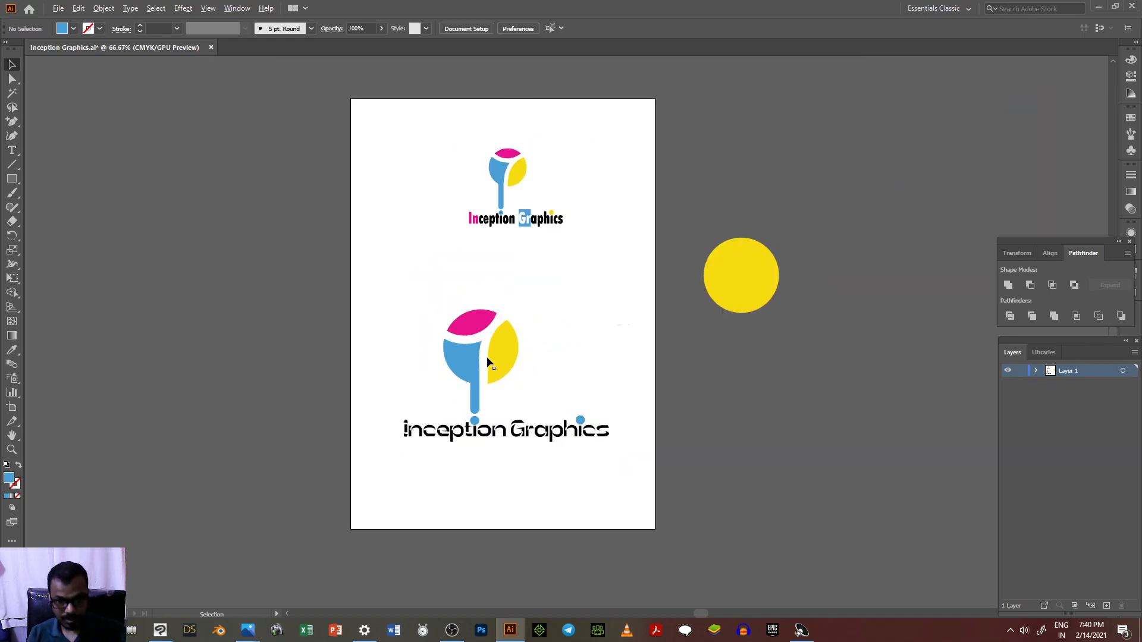
pyautogui.scroll(1, 498, 338)
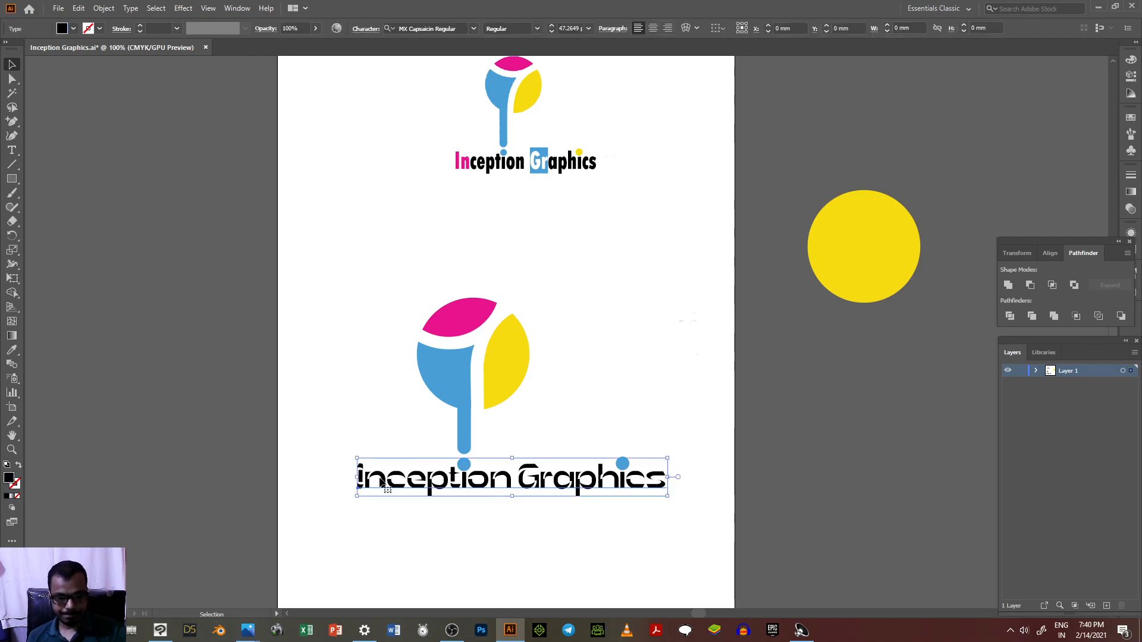
pyautogui.doubleClick(387, 477)
pyautogui.moveTo(387, 477); pyautogui.dragTo(354, 477)
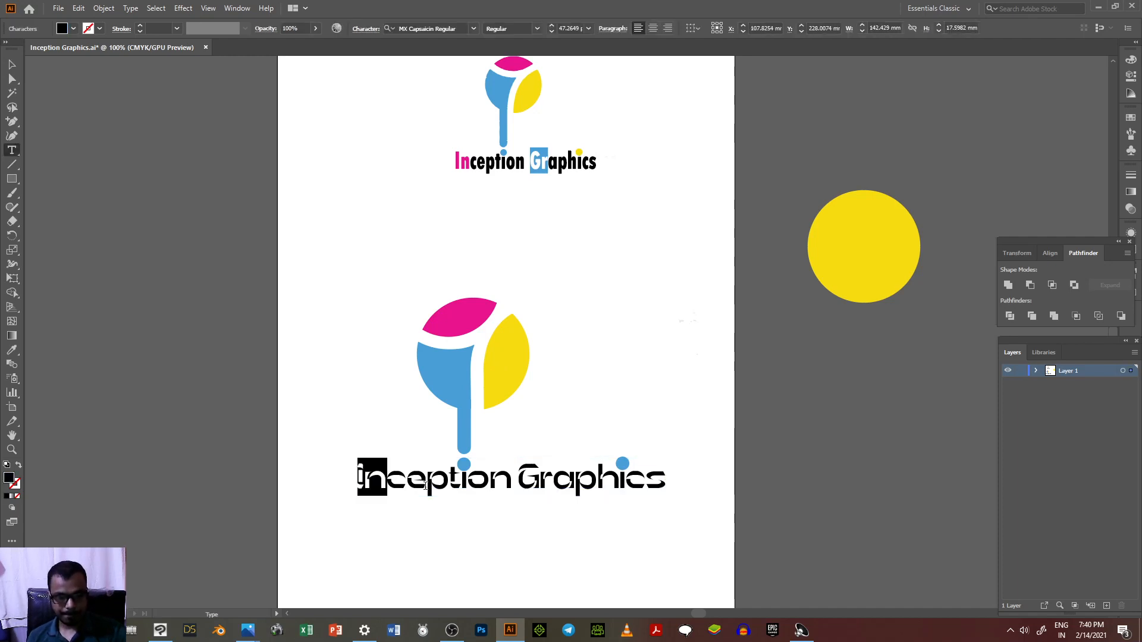
pyautogui.click(12, 350)
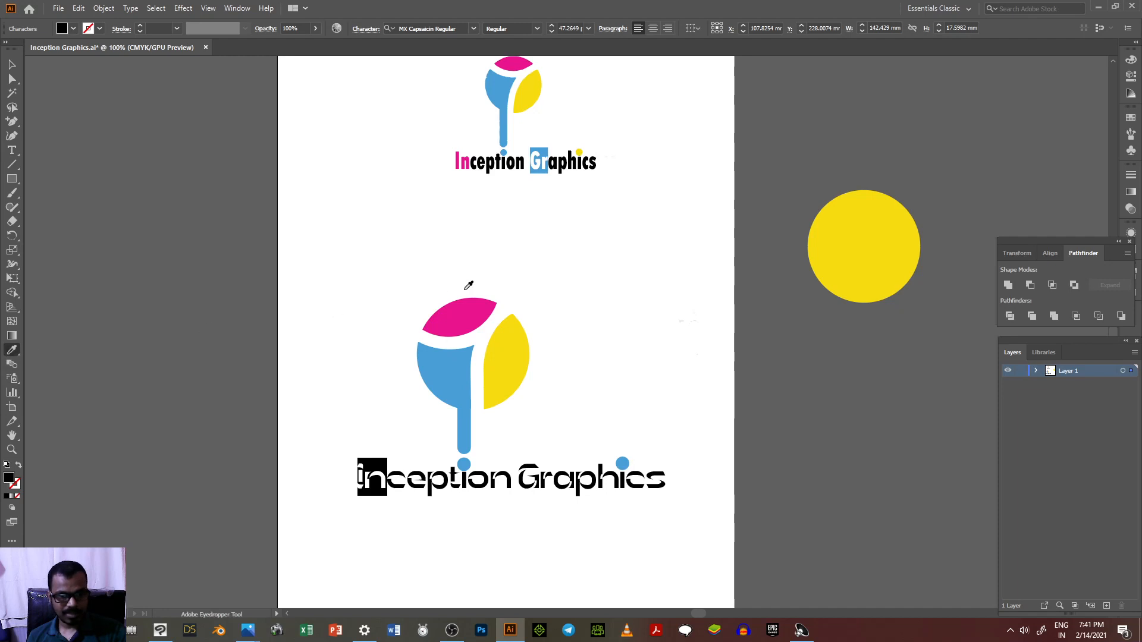
pyautogui.click(468, 306)
pyautogui.click(11, 63)
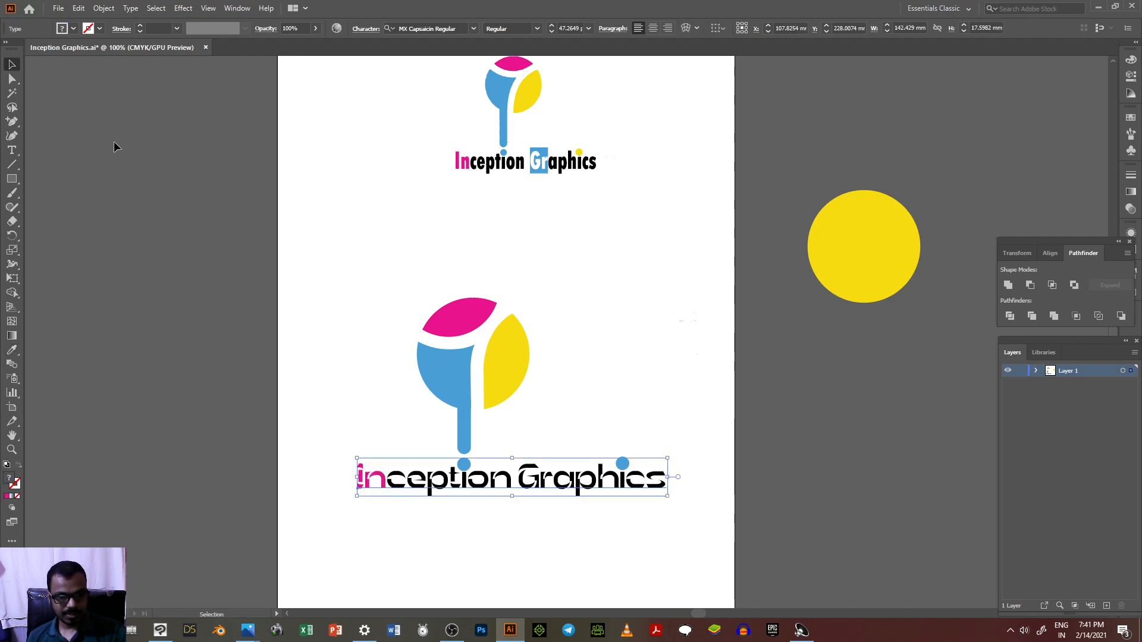
# Recolour the letters "Gr" of the large "Inception Graphics" text with white sampled from the blank artboard.
pyautogui.doubleClick(544, 478)
pyautogui.hotkey('shift', 'Left')
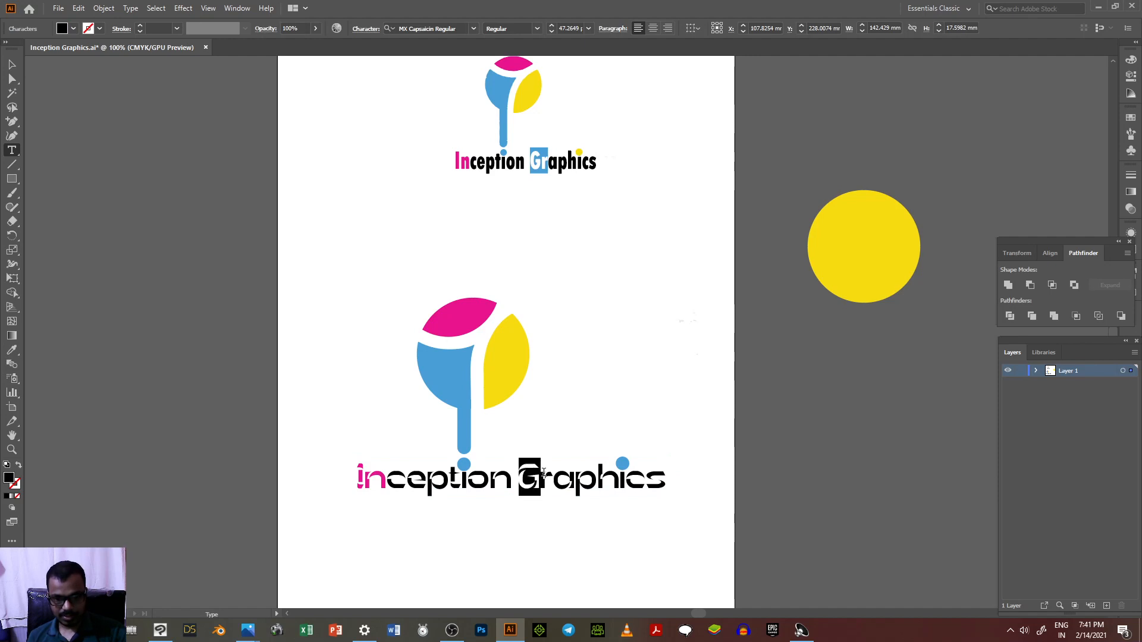
pyautogui.hotkey('shift', 'Right')
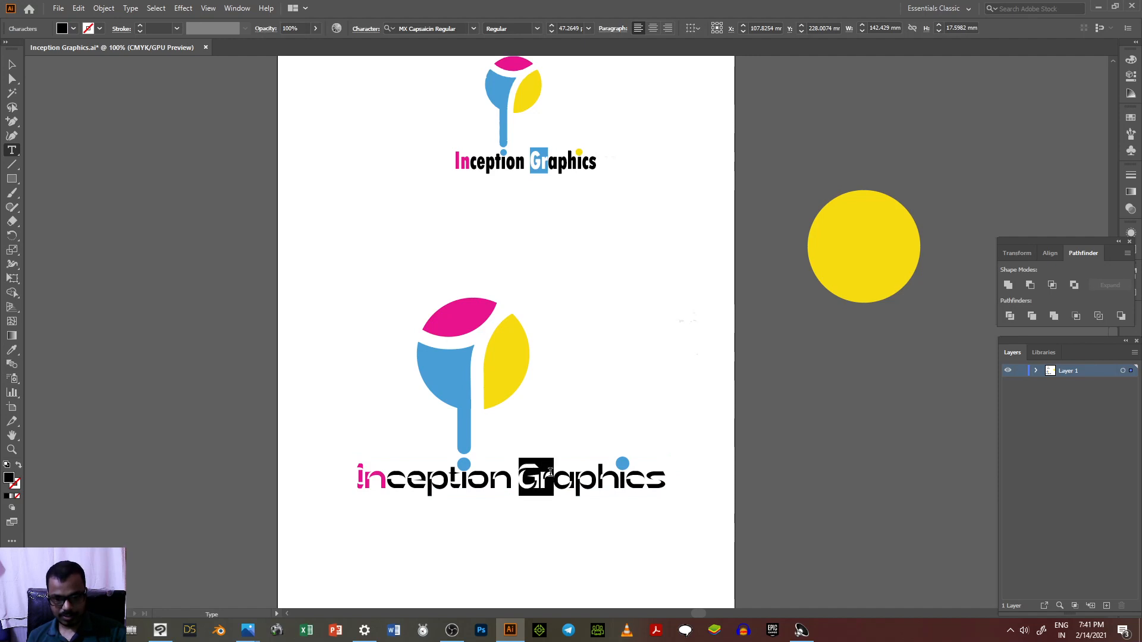
pyautogui.click(12, 350)
pyautogui.click(364, 287)
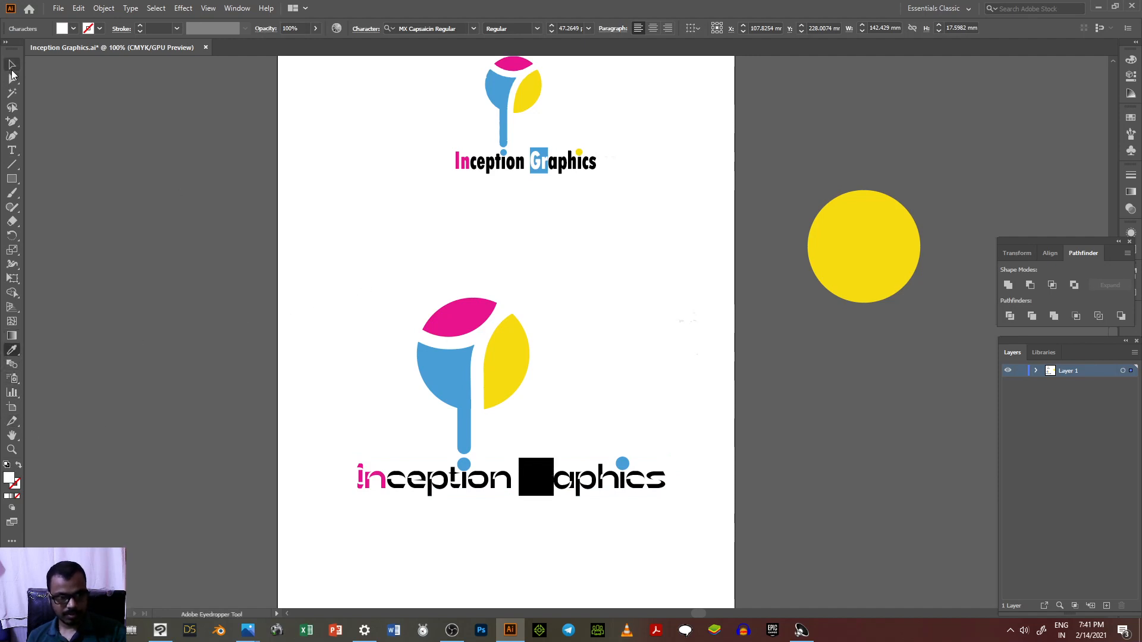
pyautogui.click(12, 66)
pyautogui.click(309, 284)
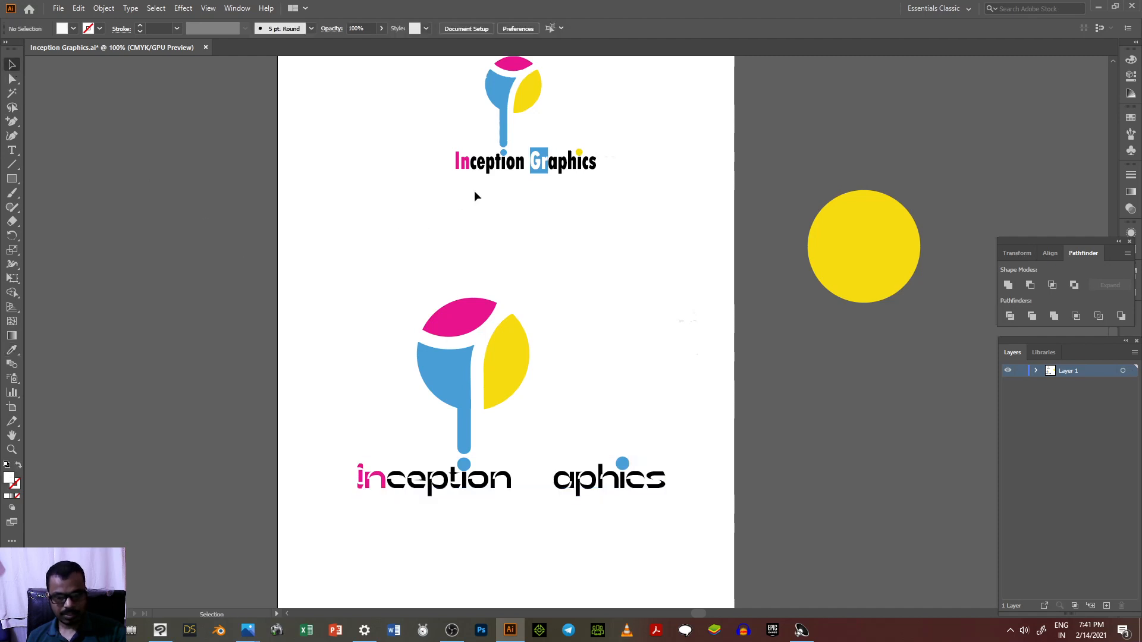
# Draw a rectangle about 12.6 by 18.3 mm beside the large emblem and fill it with blue sampled from the emblem.
pyautogui.click(11, 178)
pyautogui.moveTo(322, 288); pyautogui.dragTo(349, 327)
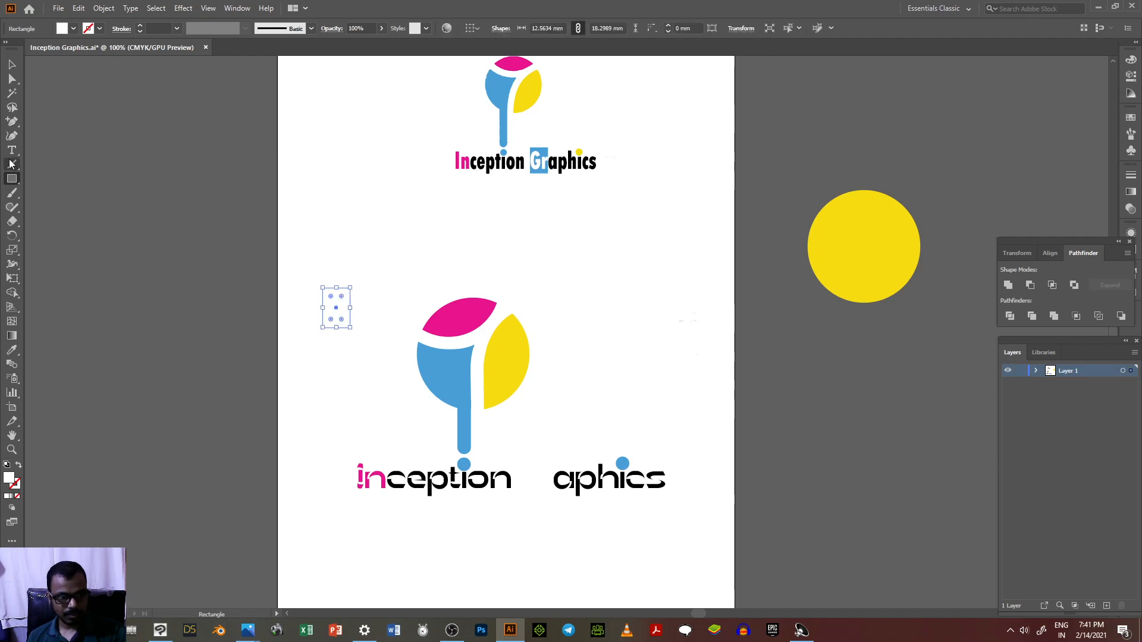
pyautogui.click(12, 350)
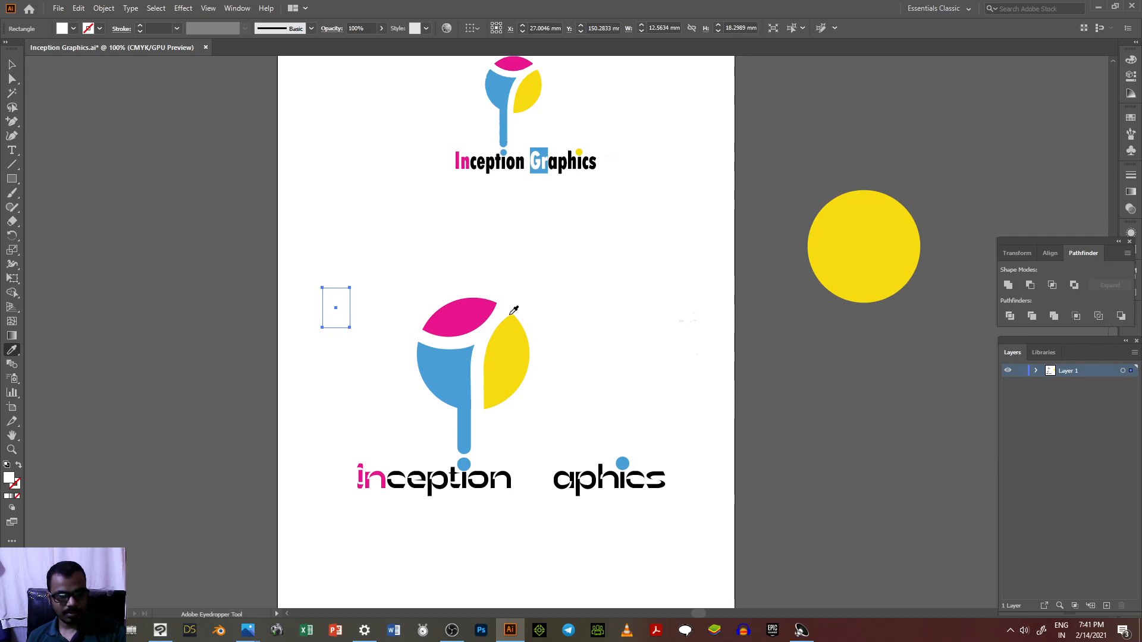
pyautogui.click(447, 367)
pyautogui.click(12, 64)
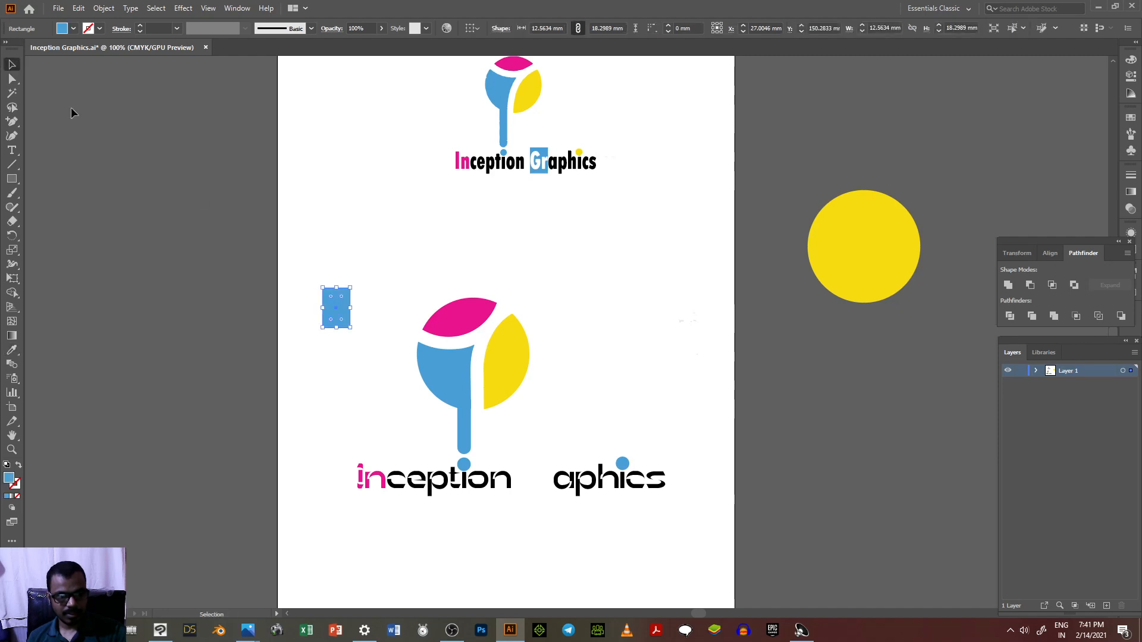
pyautogui.moveTo(346, 311); pyautogui.dragTo(546, 483)
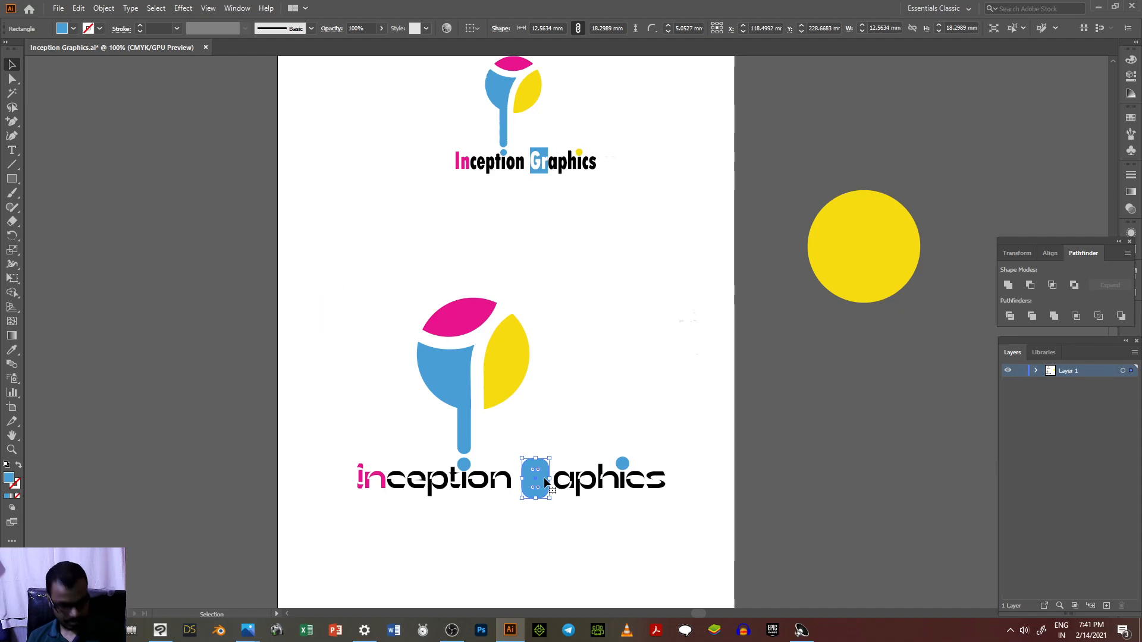
pyautogui.hotkey('ctrl', 'z')
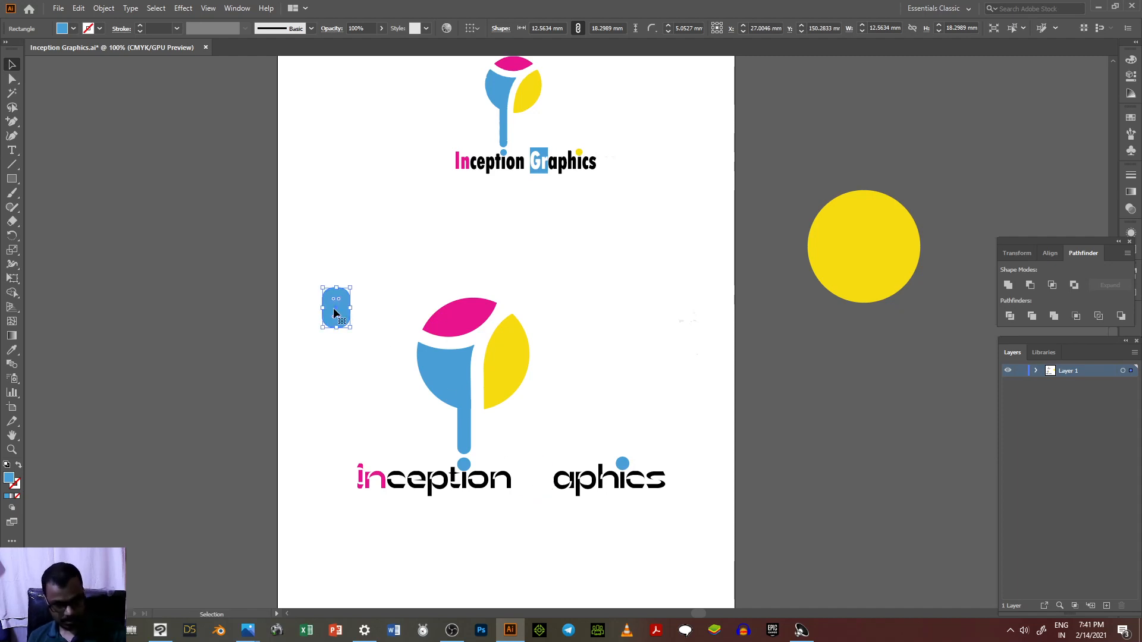
pyautogui.hotkey('ctrl', 'z')
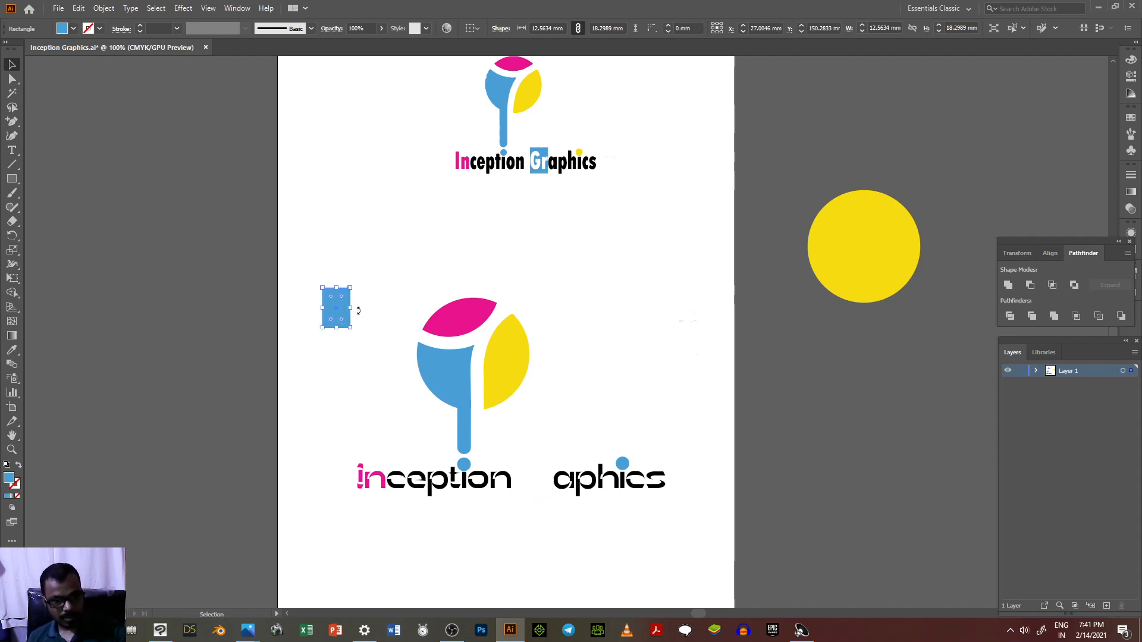
# Move the blue rectangle over the white "Gr" of "Graphics" and send it to the back, behind the text.
pyautogui.moveTo(333, 299); pyautogui.dragTo(524, 471)
pyautogui.click(565, 549)
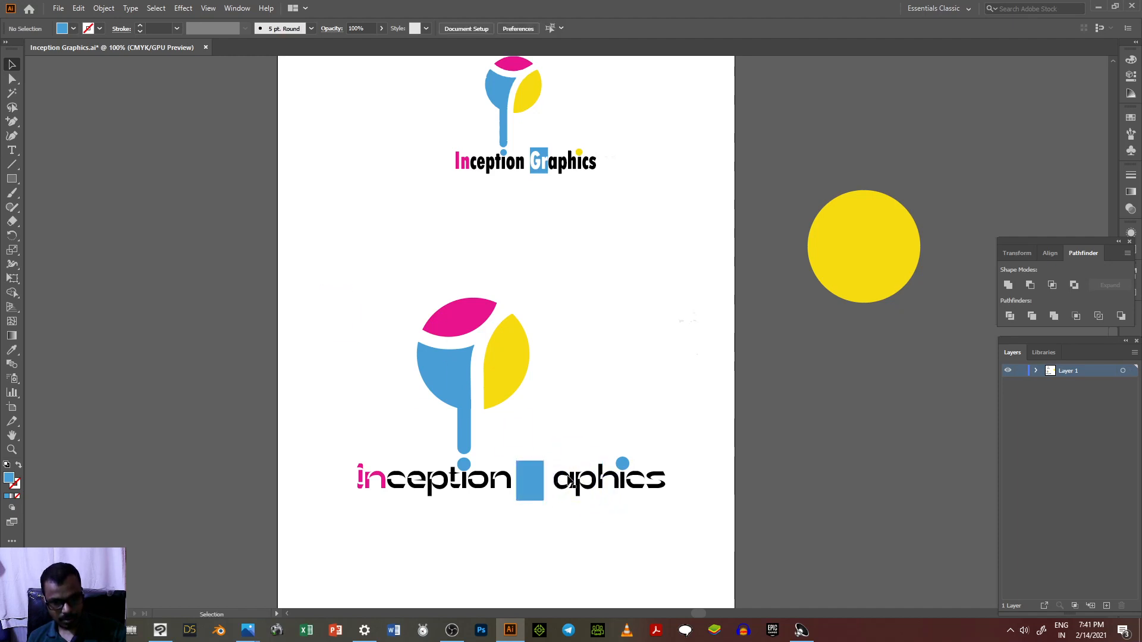
pyautogui.click(532, 474)
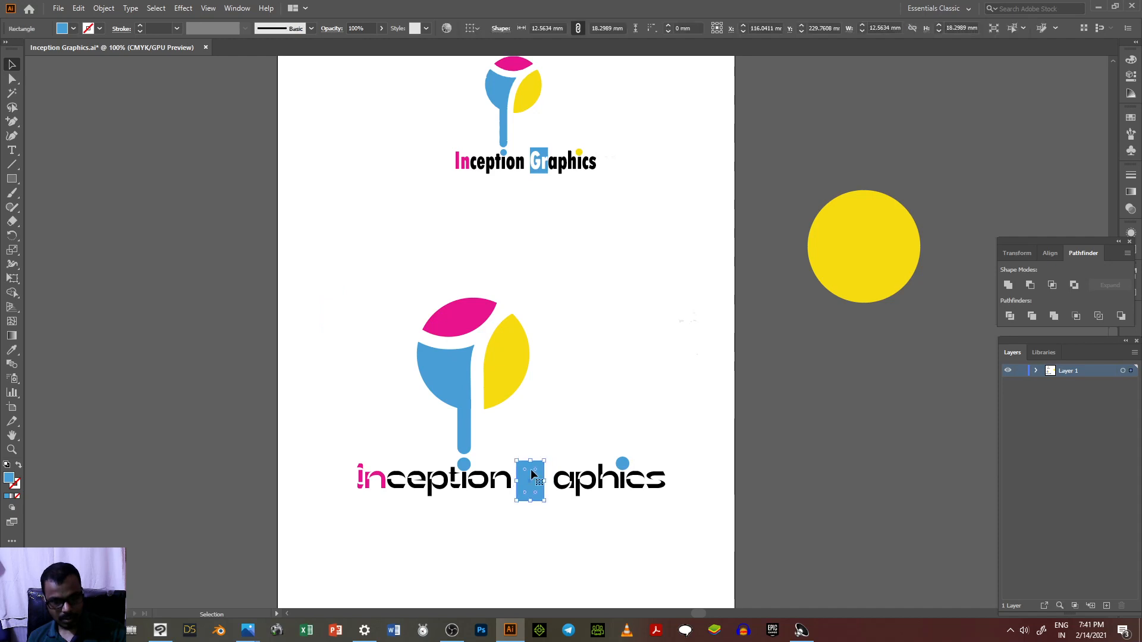
pyautogui.rightClick(532, 474)
pyautogui.moveTo(586, 413)
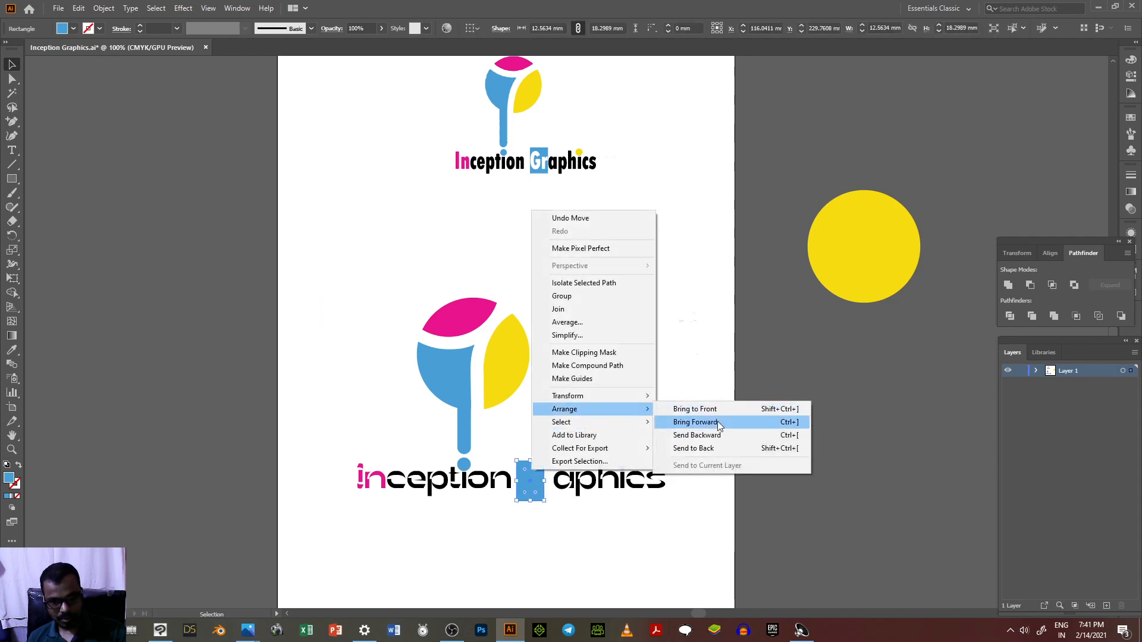
pyautogui.click(733, 448)
pyautogui.click(605, 541)
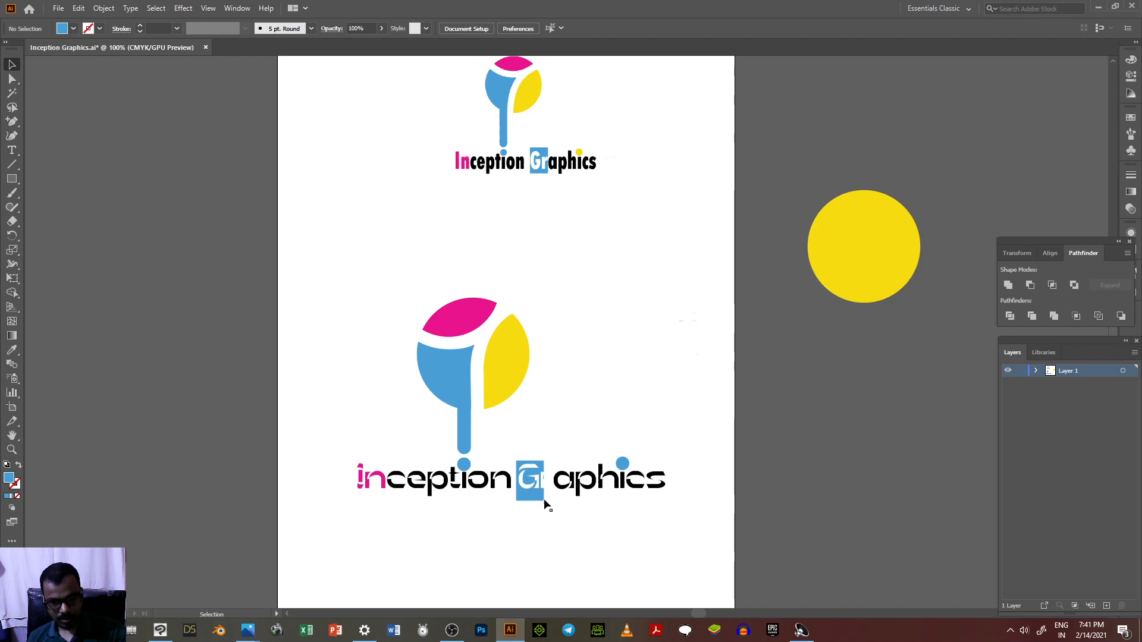
# Resize and nudge the blue rectangle to about 16 by 16 mm so it fits closely around the letters "Gr".
pyautogui.scroll(4, 536, 495)
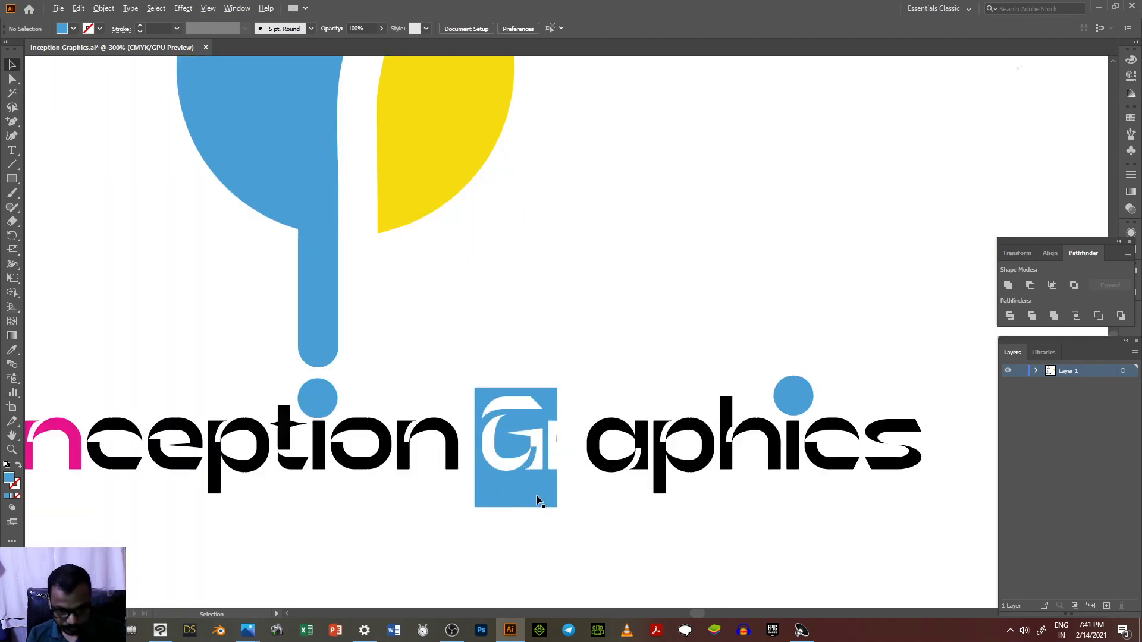
pyautogui.click(536, 494)
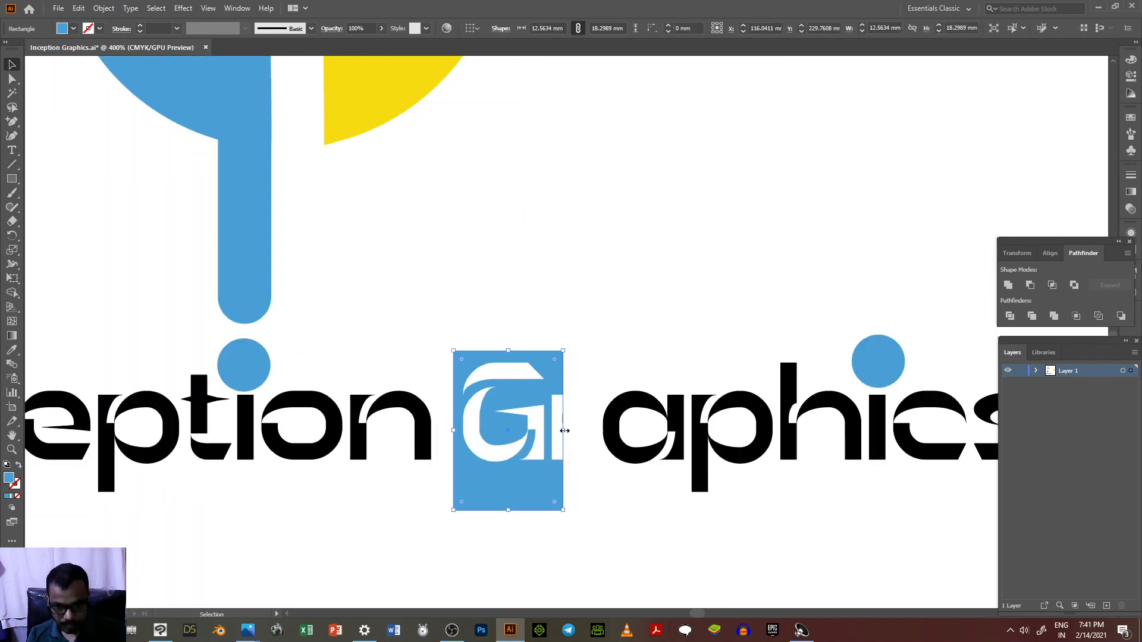
pyautogui.moveTo(564, 430); pyautogui.dragTo(595, 430)
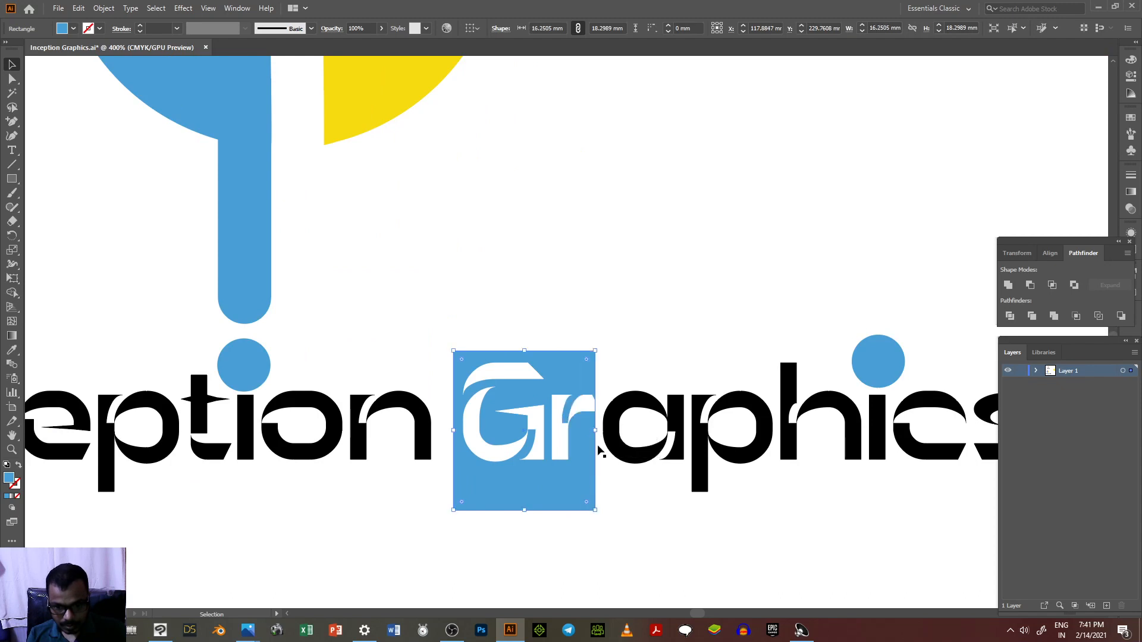
pyautogui.press('Right')
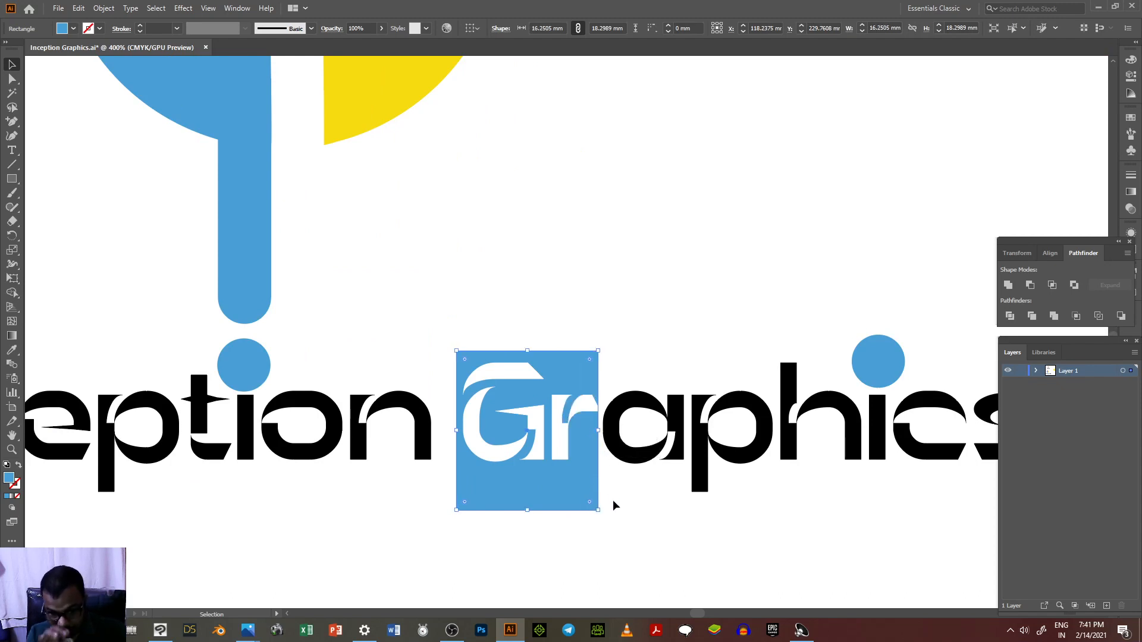
pyautogui.press('Right')
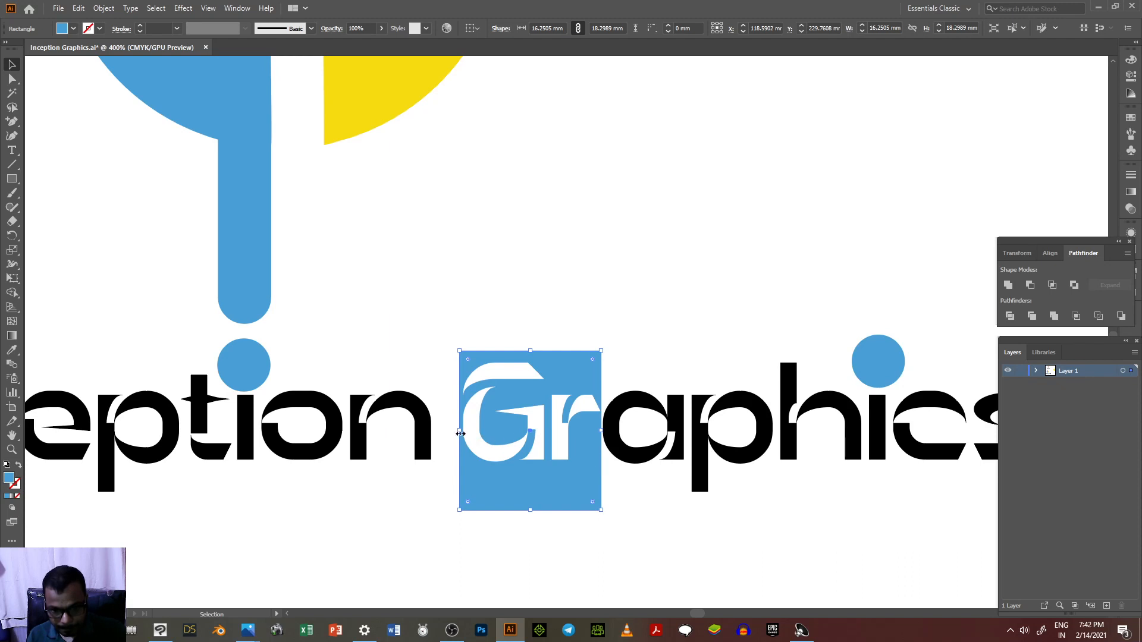
pyautogui.moveTo(461, 434); pyautogui.dragTo(462, 433)
pyautogui.moveTo(531, 509); pyautogui.dragTo(534, 491)
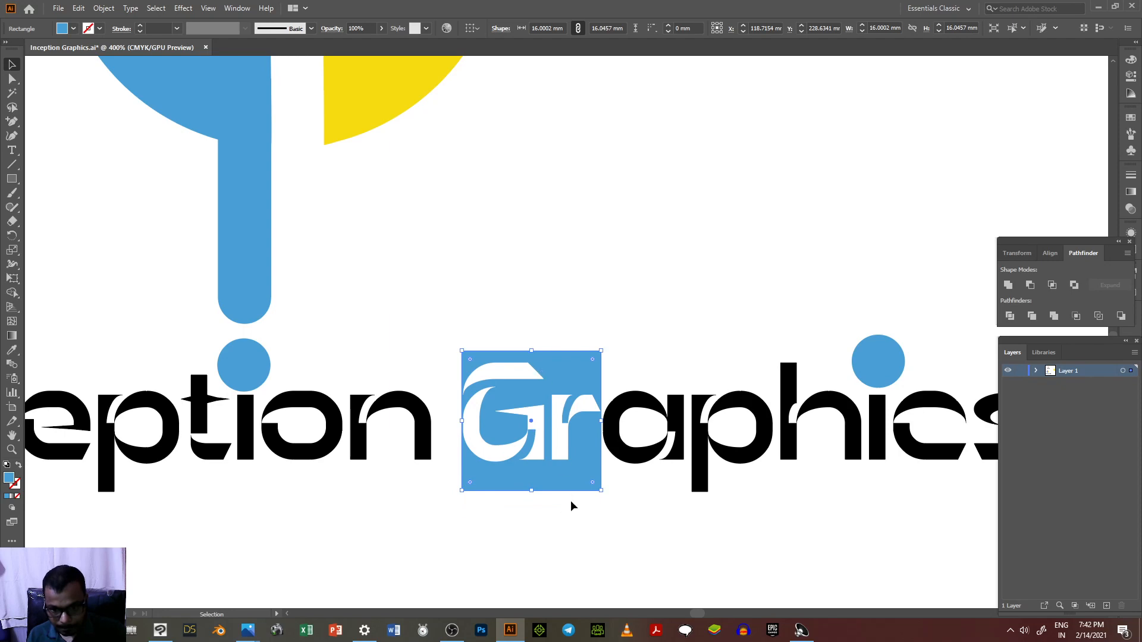
pyautogui.click(574, 536)
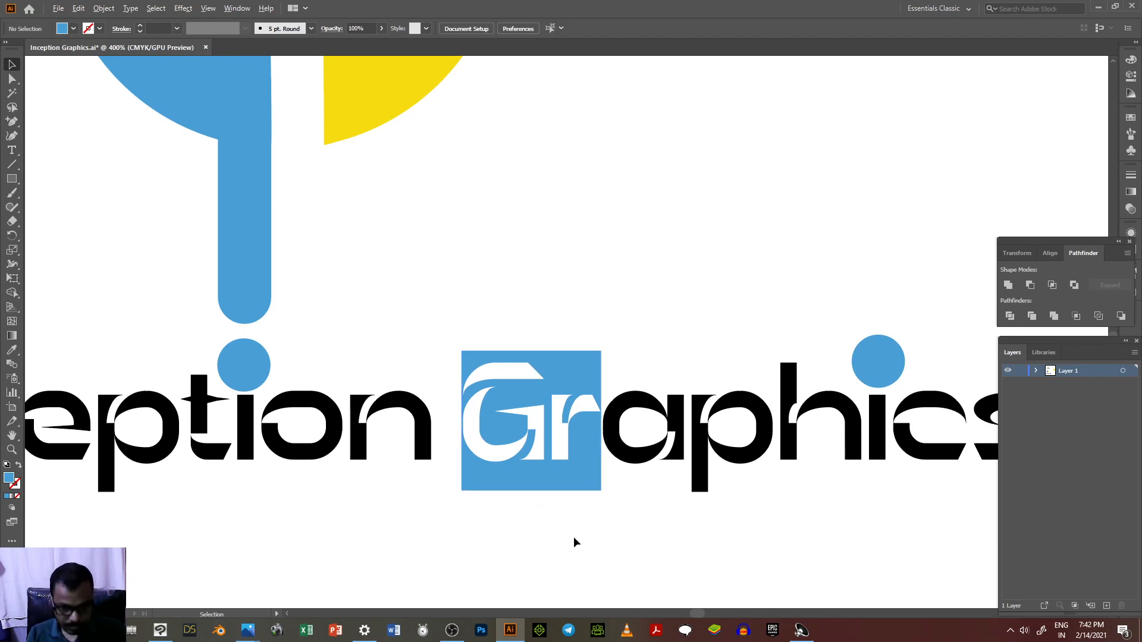
# Recolour the dot over the "i" in the large "Graphics" with yellow sampled from the emblem's yellow leaf.
pyautogui.hotkey('ctrl', '0')
pyautogui.scroll(-2, 534, 451)
pyautogui.scroll(2, 626, 483)
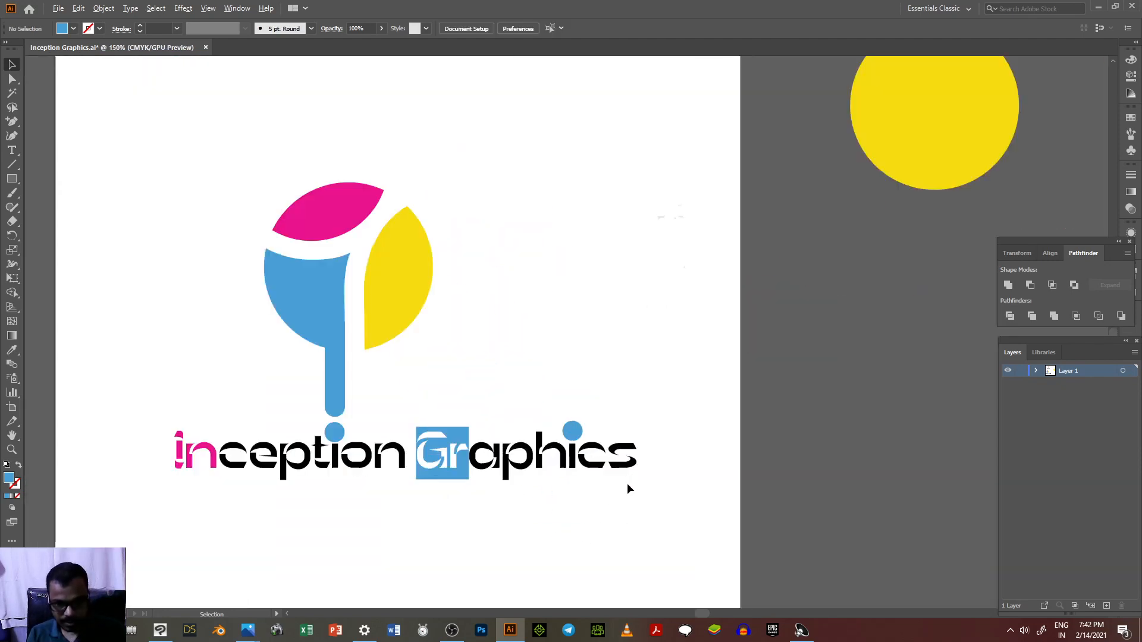
pyautogui.scroll(-1, 627, 483)
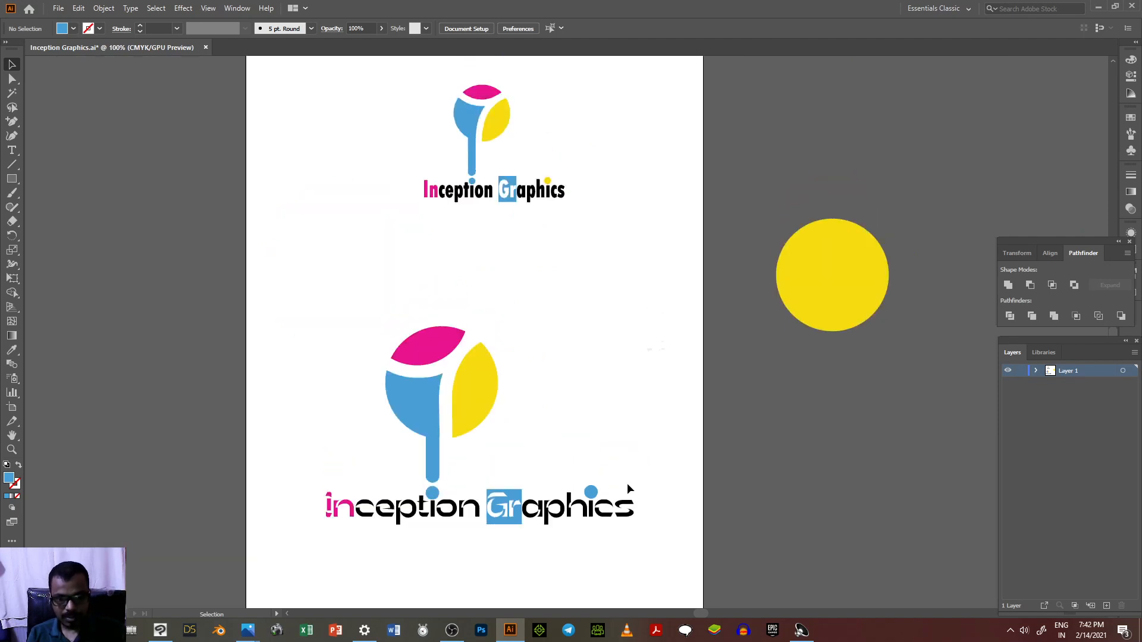
pyautogui.click(590, 491)
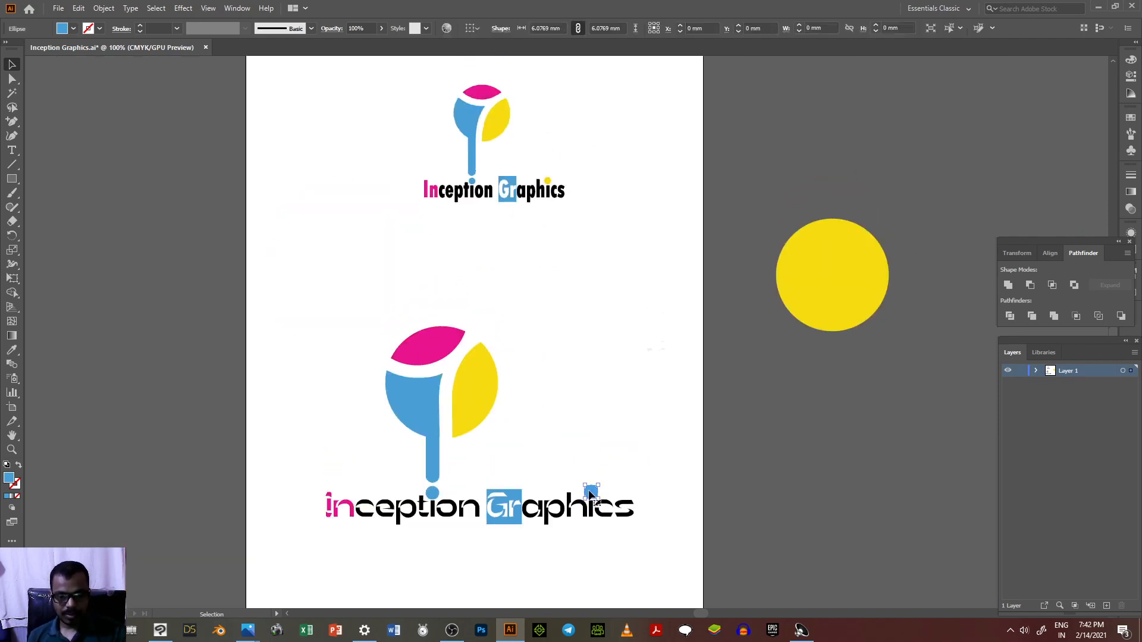
pyautogui.click(12, 349)
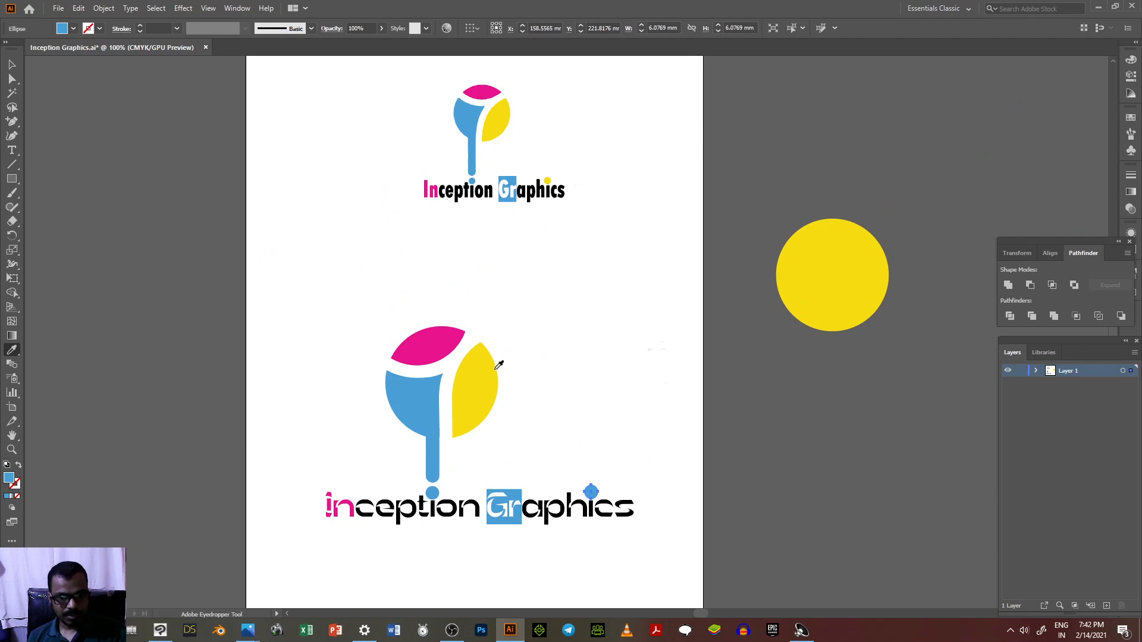
pyautogui.click(494, 369)
pyautogui.click(12, 65)
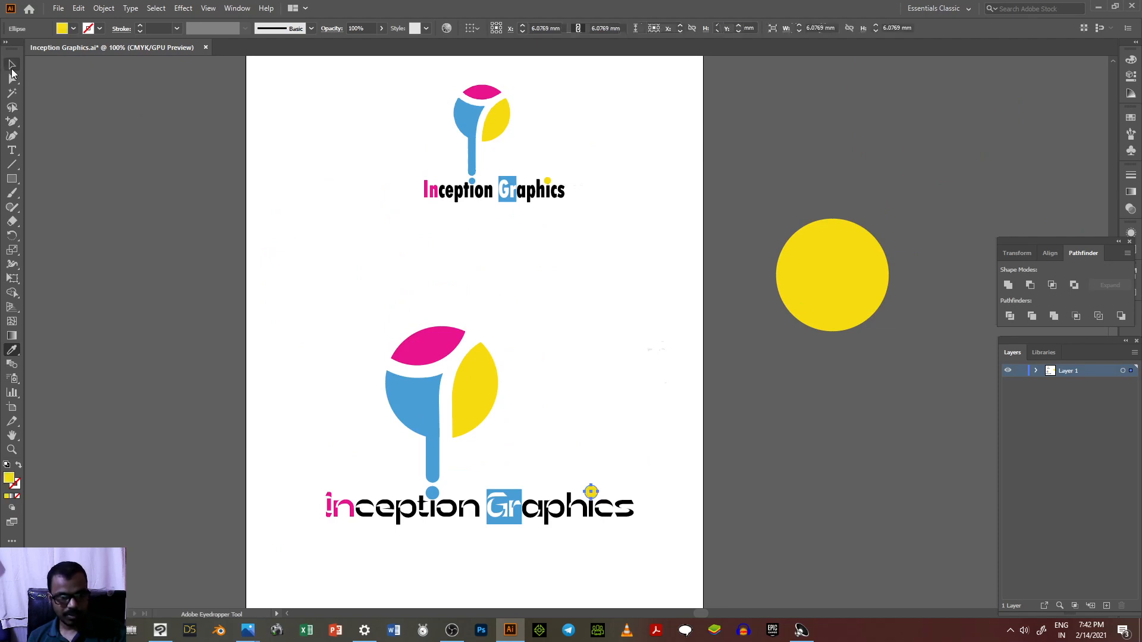
pyautogui.click(269, 231)
# Nudge the large "Inception Graphics" text slightly down, below the emblem's blue dot.
pyautogui.scroll(-2, 269, 235)
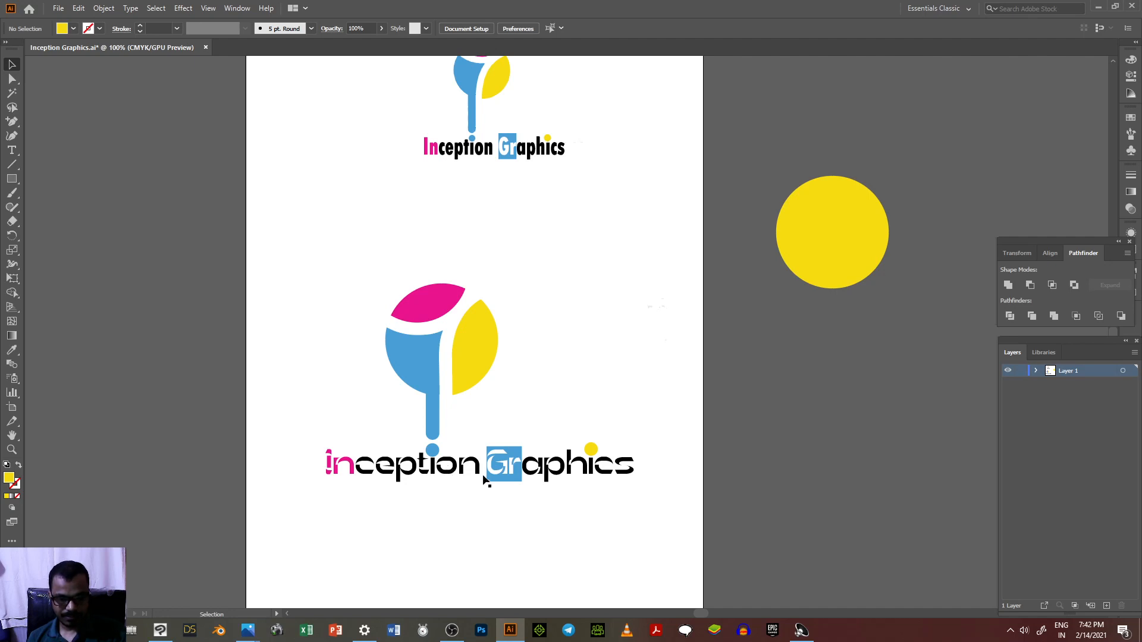
pyautogui.click(465, 466)
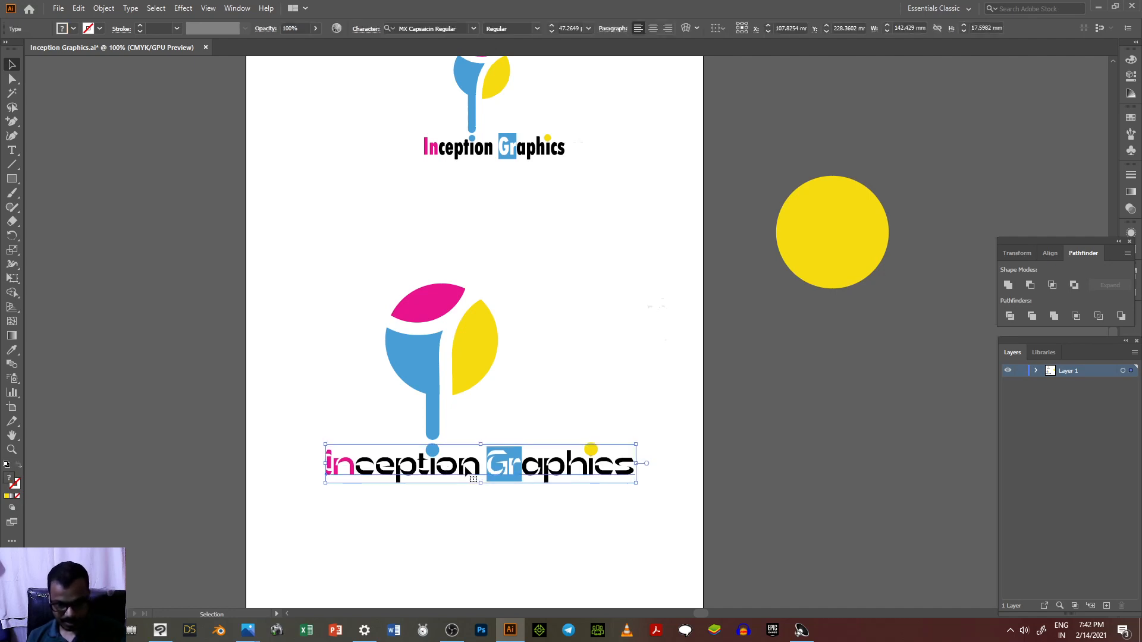
pyautogui.press('Down')
pyautogui.press('Down')
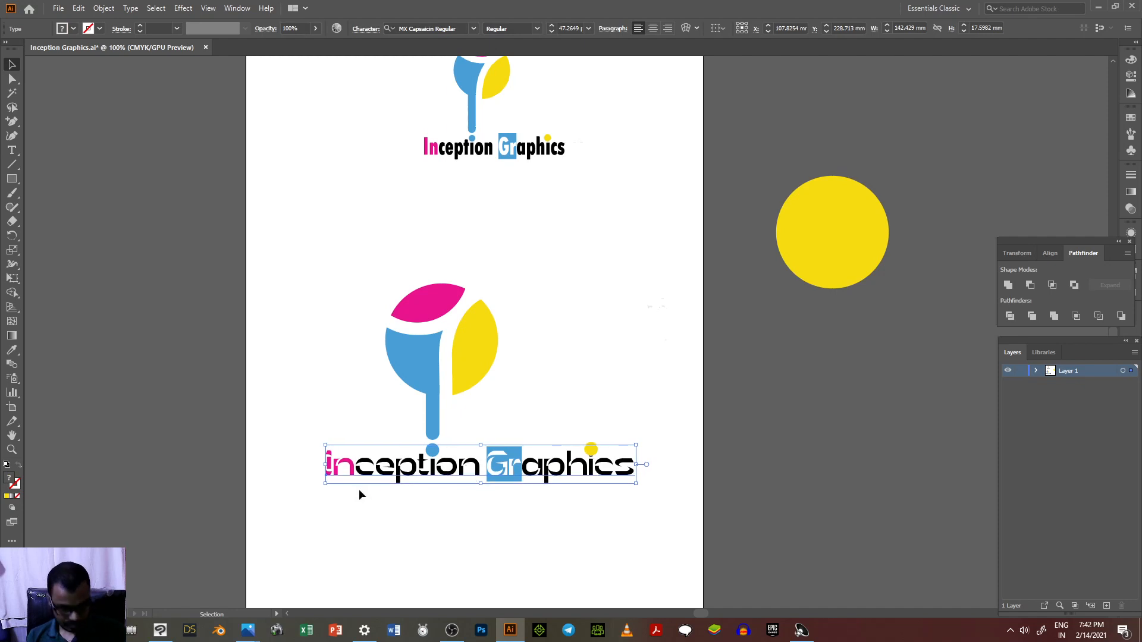
pyautogui.scroll(3, 359, 494)
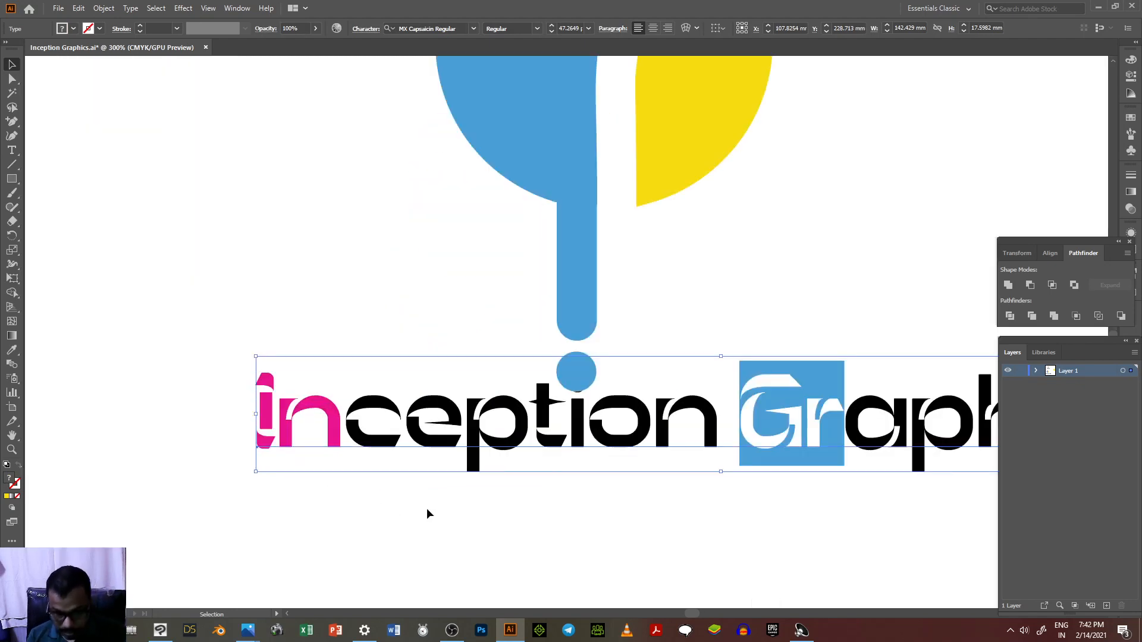
pyautogui.click(427, 514)
# Nudge the yellow dot down to fully cover the black dot of the "i" in the large "Graphics".
pyautogui.scroll(-3, 435, 556)
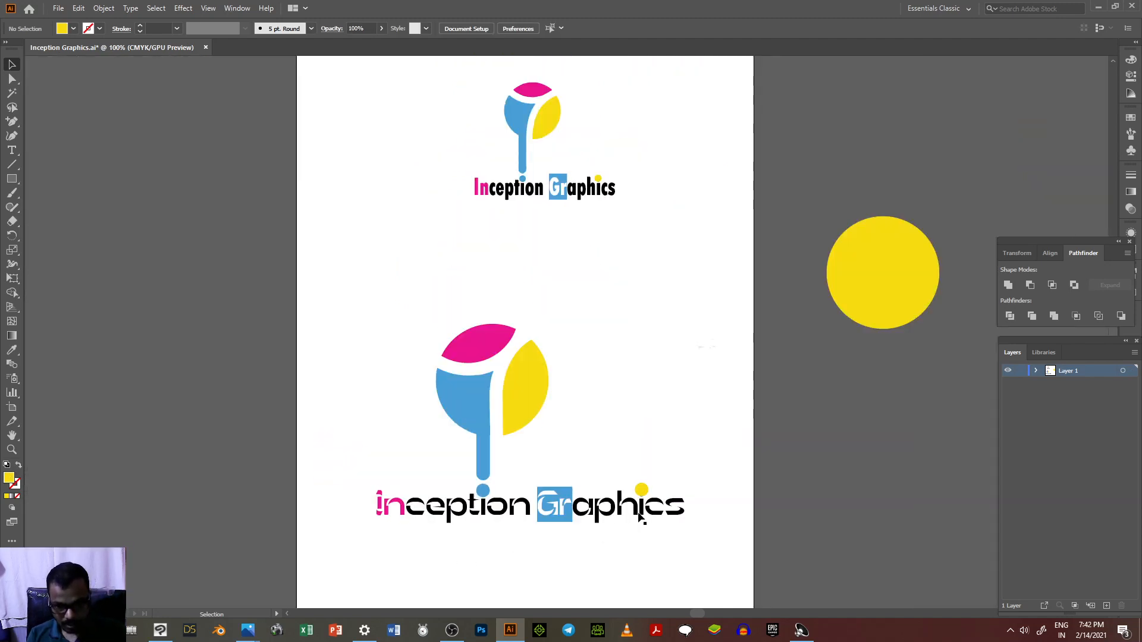
pyautogui.click(641, 491)
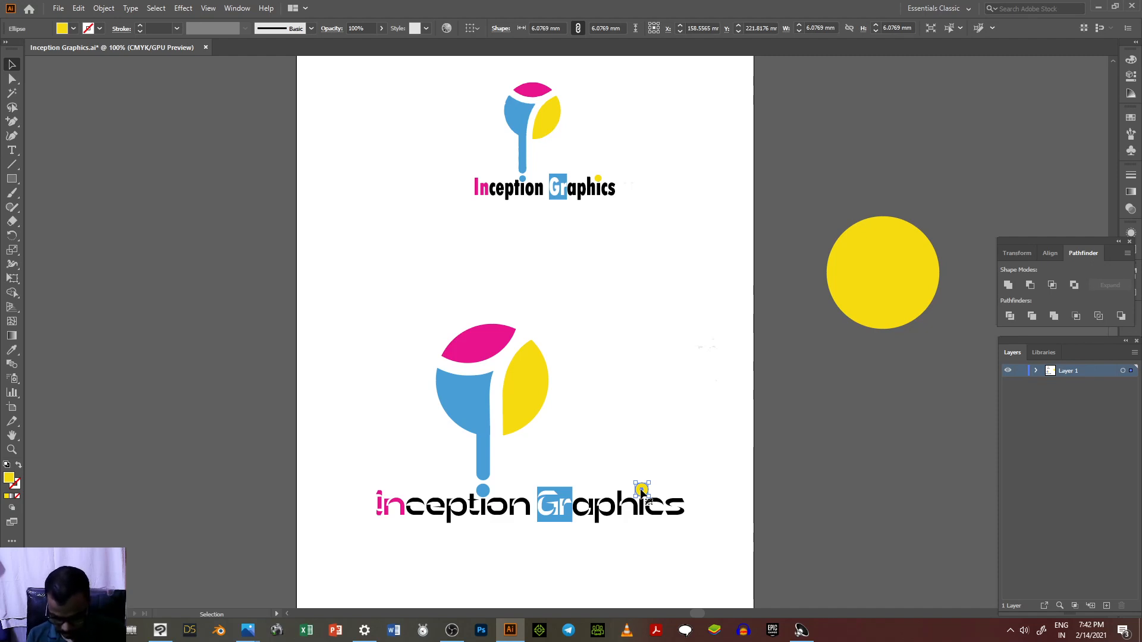
pyautogui.scroll(6, 641, 493)
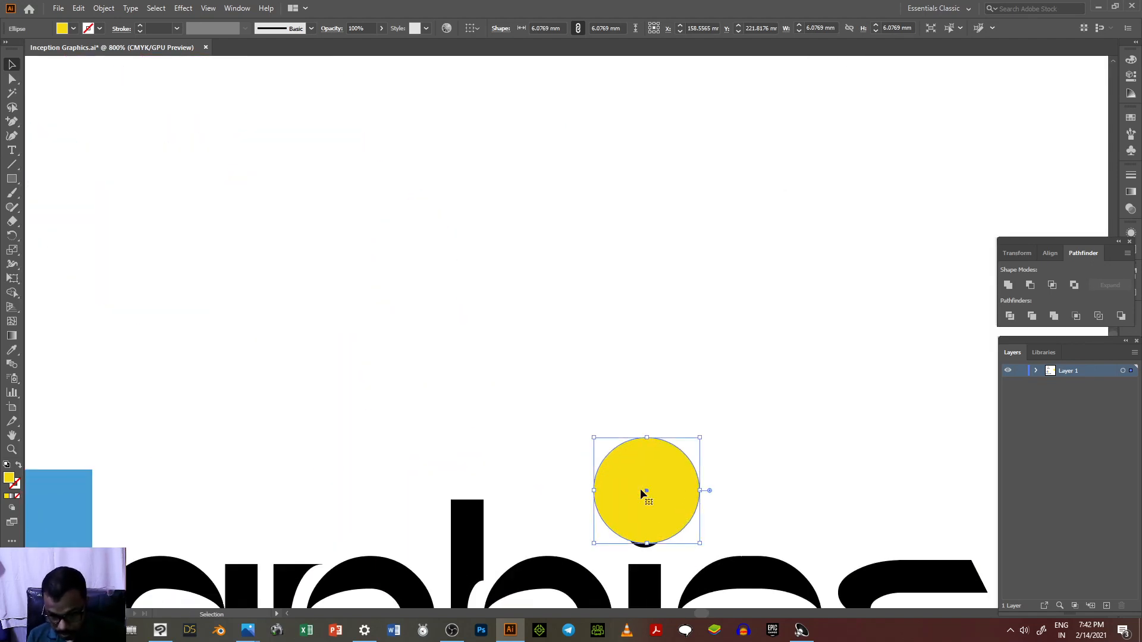
pyautogui.press('Down')
pyautogui.click(551, 408)
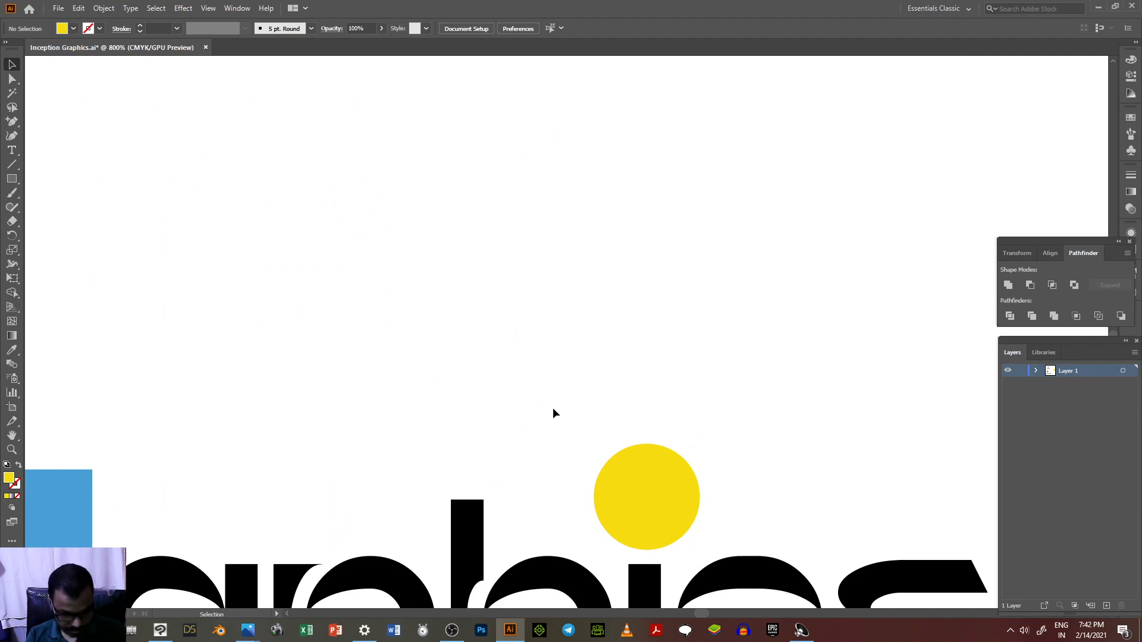
pyautogui.scroll(-8, 552, 408)
pyautogui.scroll(1, 548, 360)
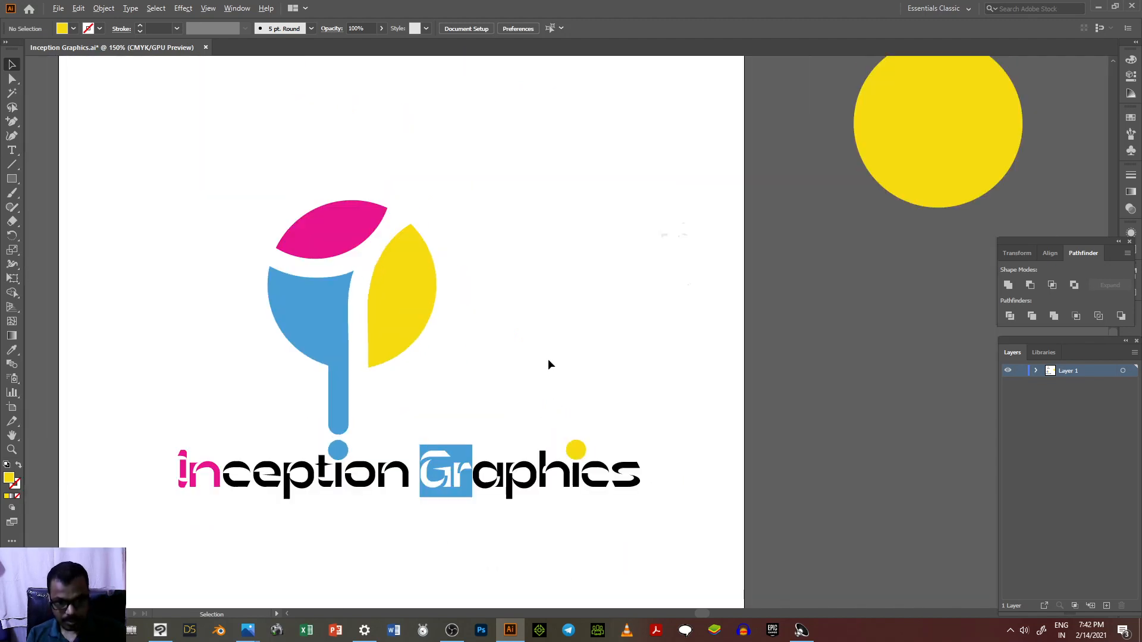
# Save the document, and save it again as an Illustrator 2020 file named "Inception Graphics final".
pyautogui.scroll(1, 601, 376)
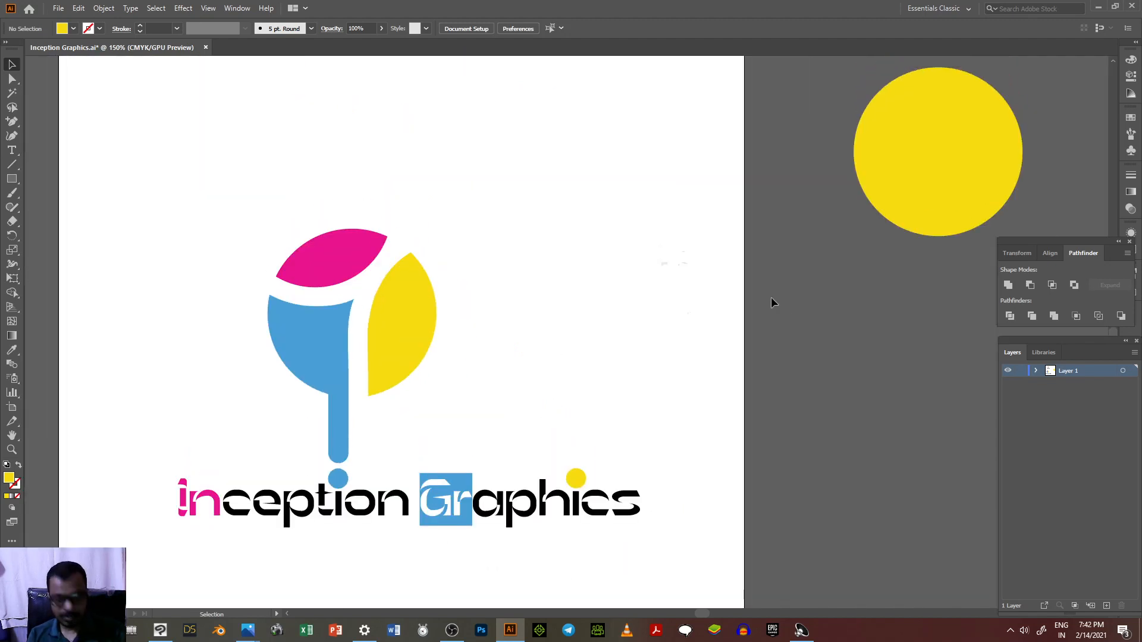
pyautogui.scroll(-2, 770, 297)
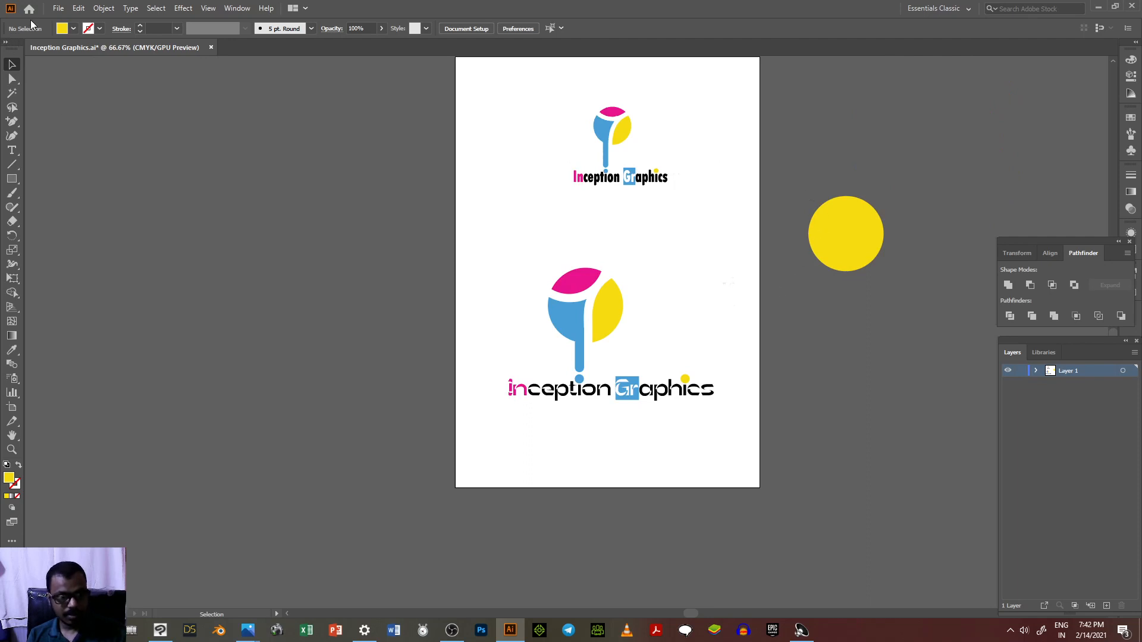
pyautogui.click(58, 9)
pyautogui.click(72, 98)
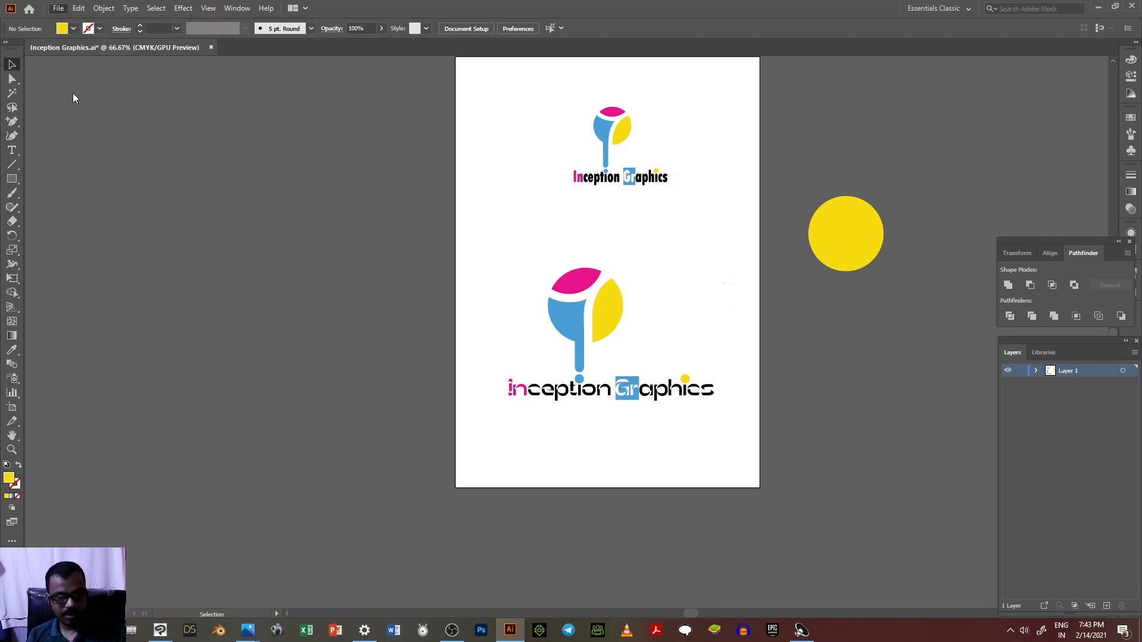
pyautogui.click(60, 9)
pyautogui.click(105, 117)
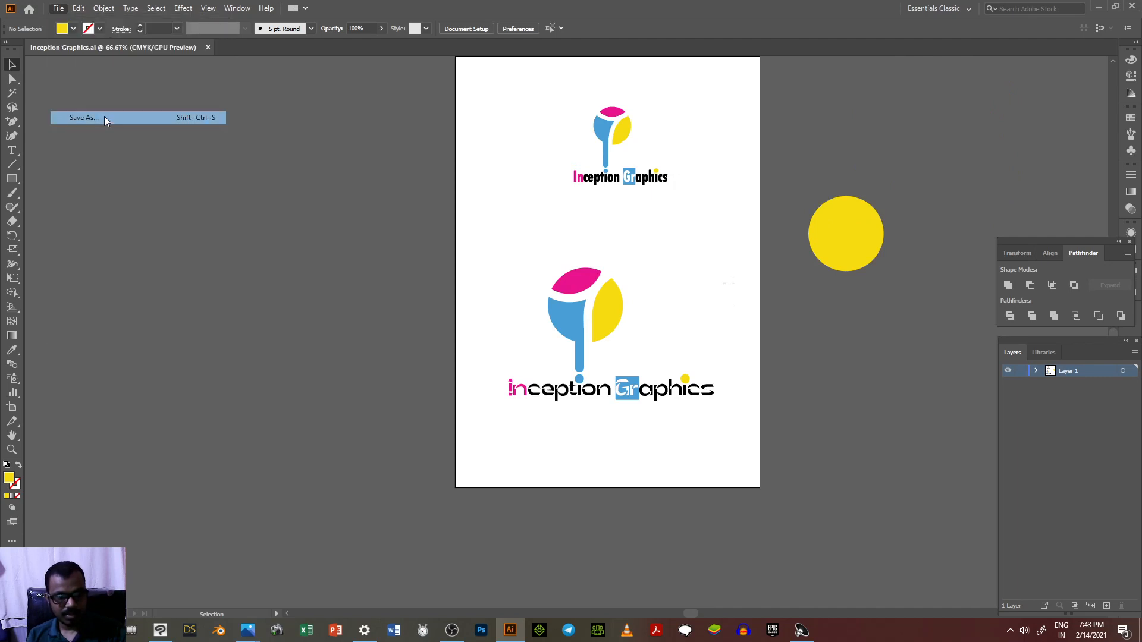
pyautogui.click(188, 263)
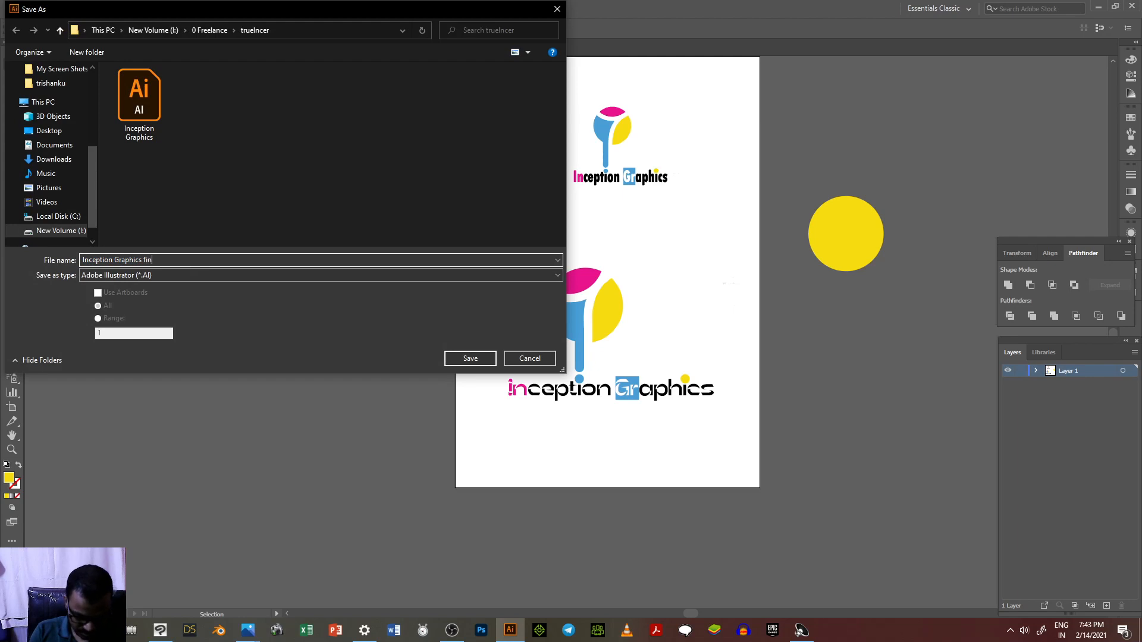
pyautogui.press('Return')
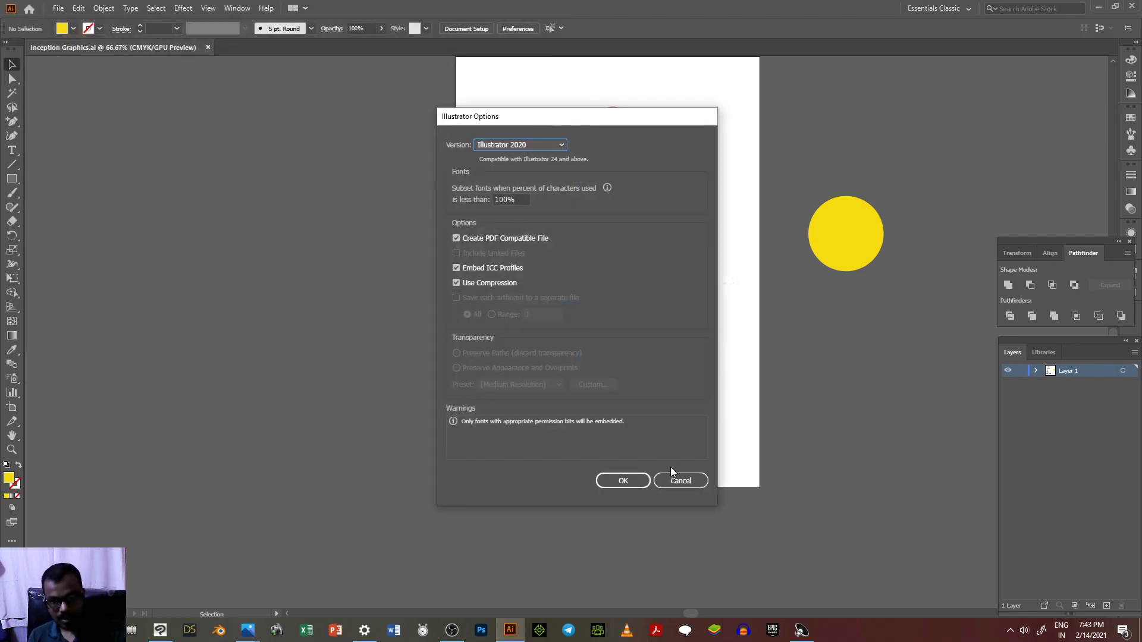
pyautogui.click(622, 480)
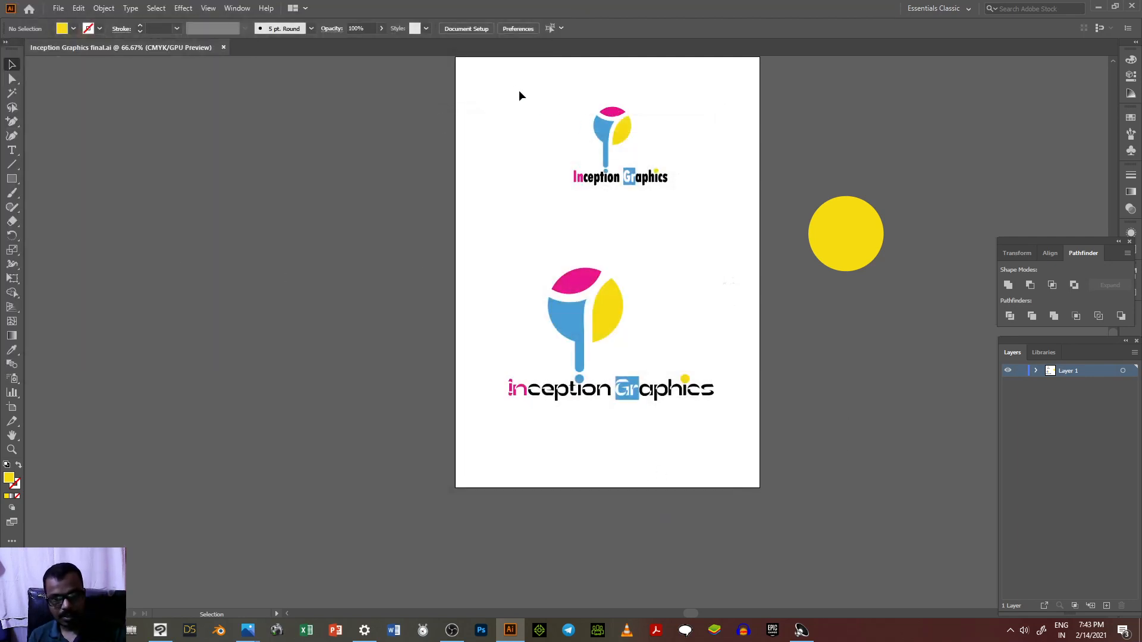
# Delete the small logo at the top of the page and the large yellow circle beside the artboard.
pyautogui.moveTo(519, 96); pyautogui.dragTo(690, 201)
pyautogui.press('Delete')
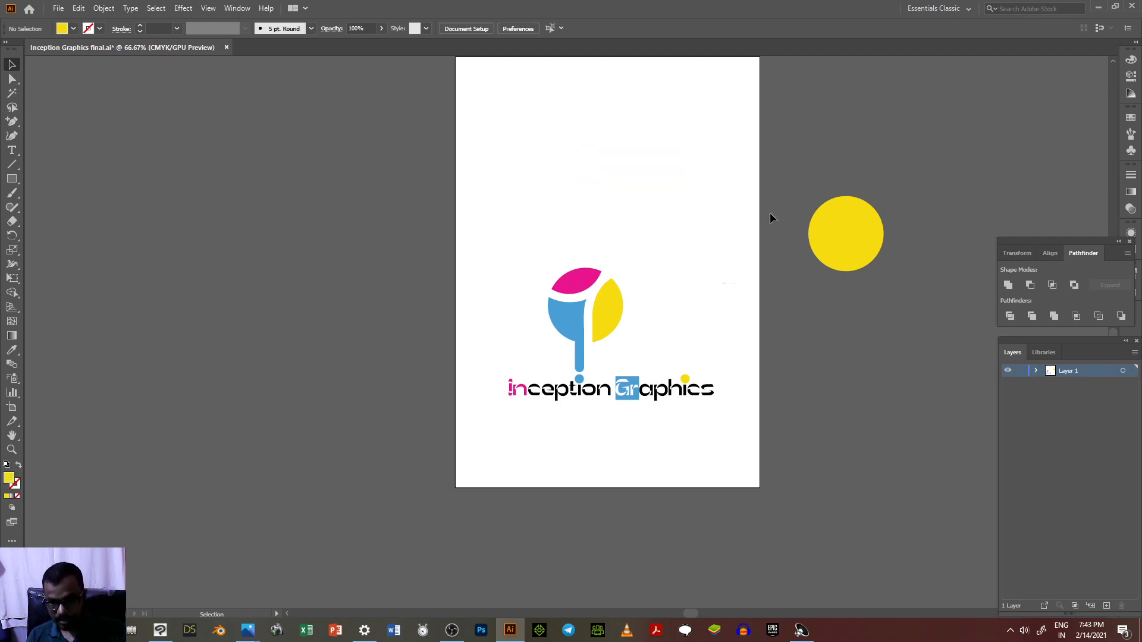
pyautogui.click(847, 227)
pyautogui.press('Delete')
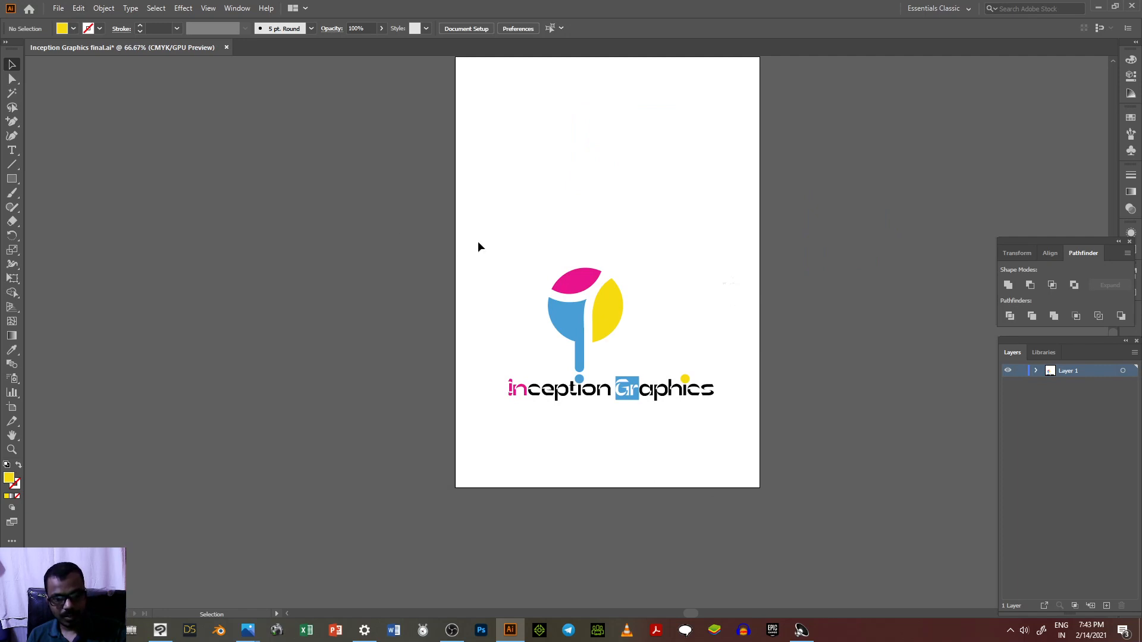
# Select the whole remaining logo, emblem and text, and move it up to the middle of the page.
pyautogui.moveTo(476, 241); pyautogui.dragTo(722, 402)
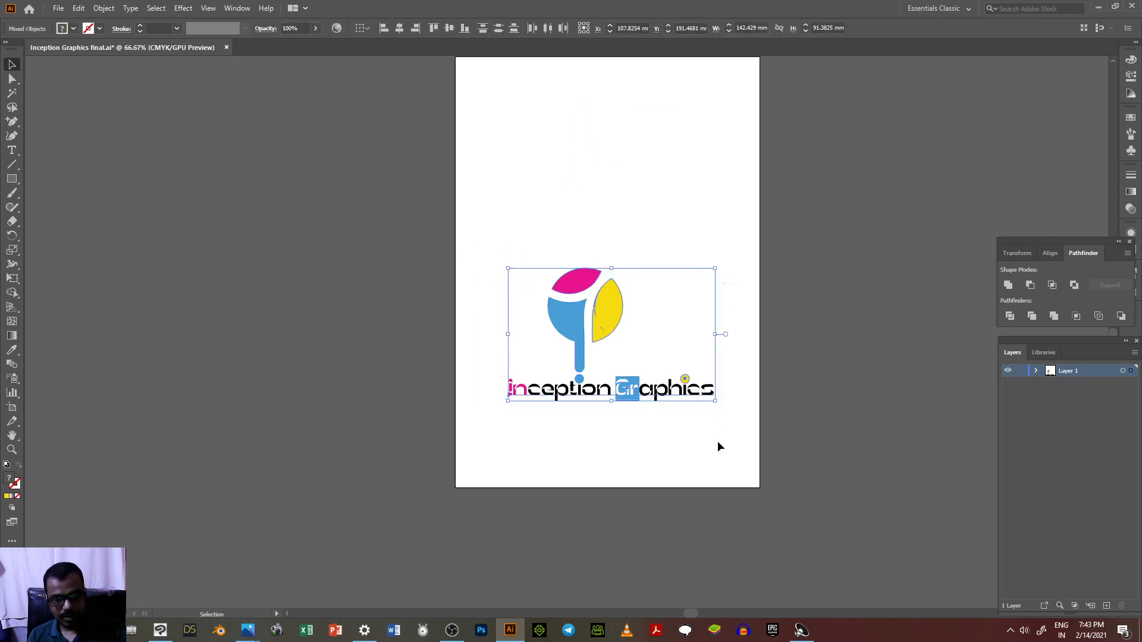
pyautogui.click(718, 441)
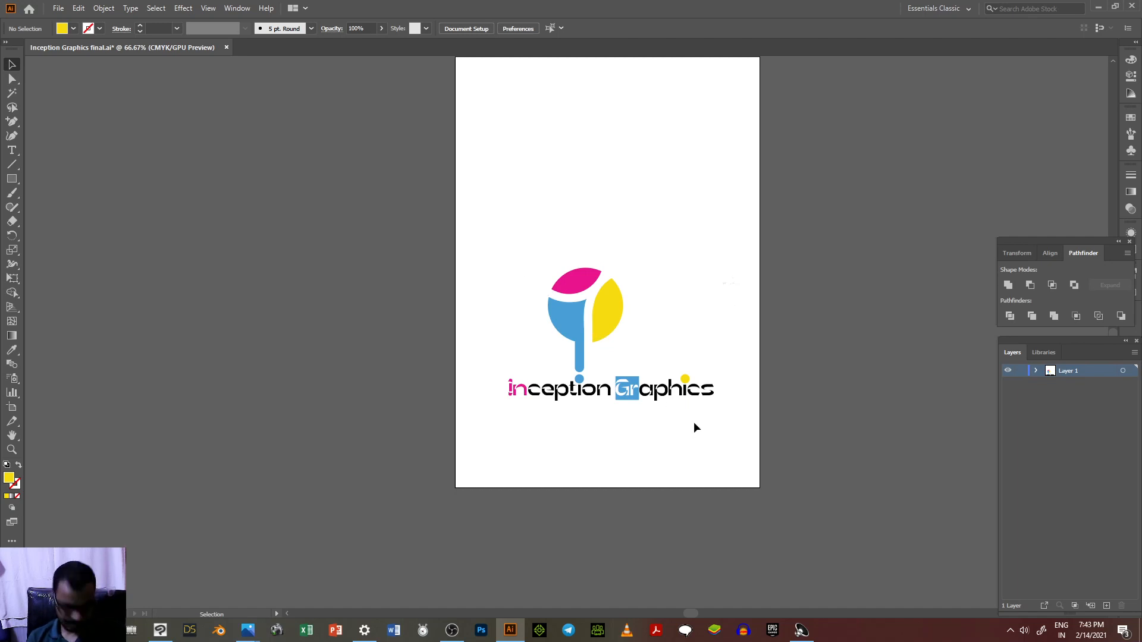
pyautogui.moveTo(494, 266); pyautogui.dragTo(721, 402)
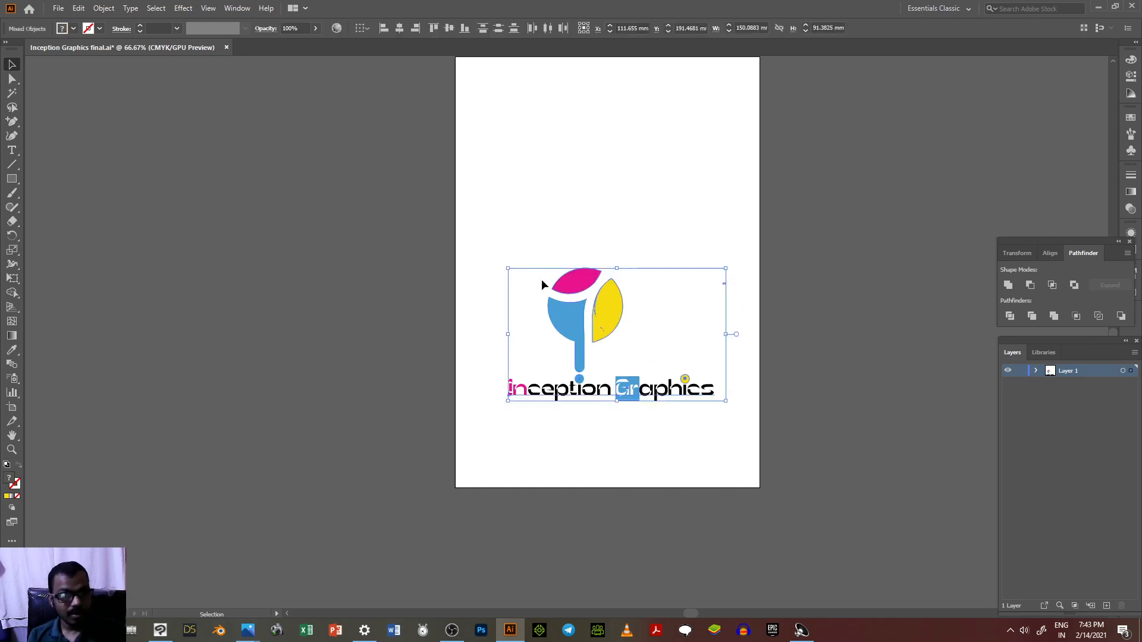
pyautogui.moveTo(607, 311); pyautogui.dragTo(615, 235)
pyautogui.click(802, 332)
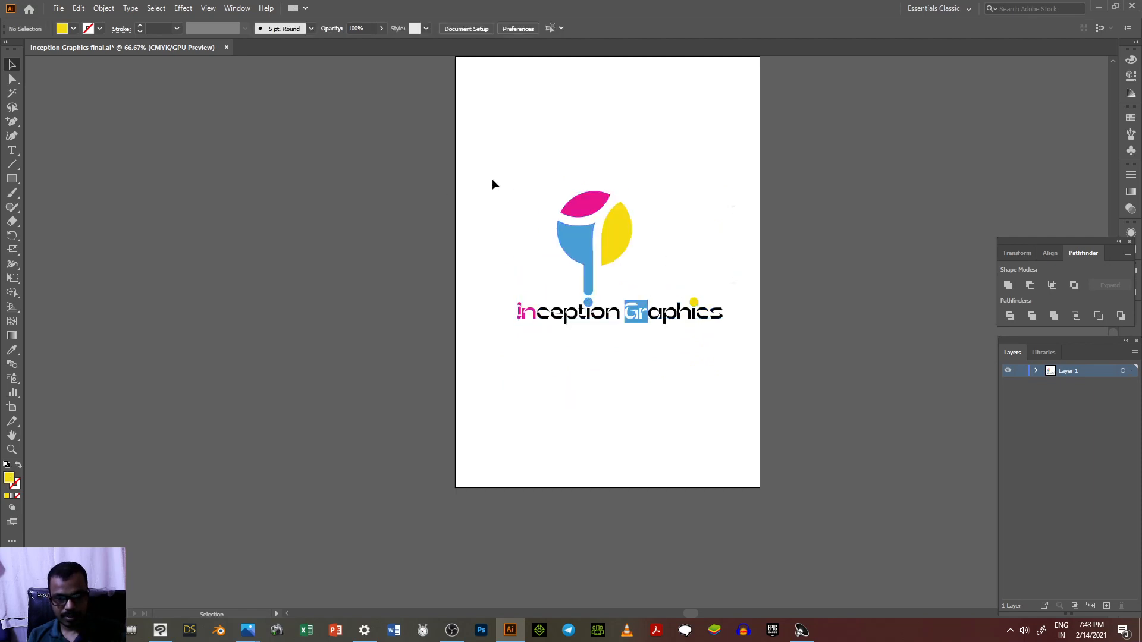
# Group the emblem, the "Inception Graphics" text, the blue rectangle and the dots into one object.
pyautogui.moveTo(492, 180); pyautogui.dragTo(728, 352)
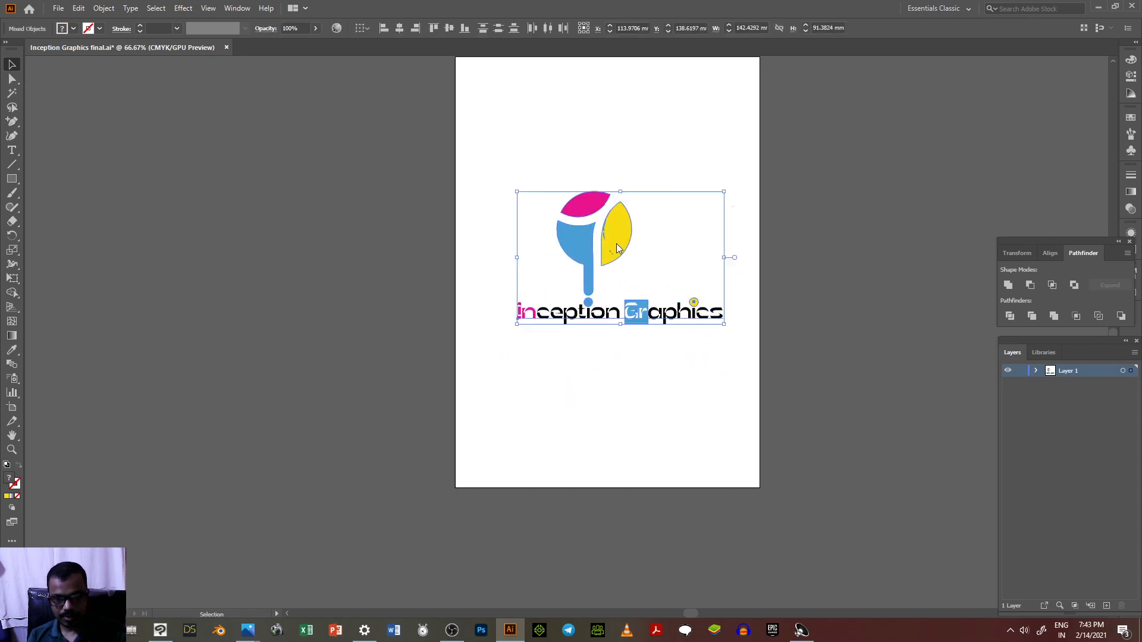
pyautogui.rightClick(617, 249)
pyautogui.click(649, 333)
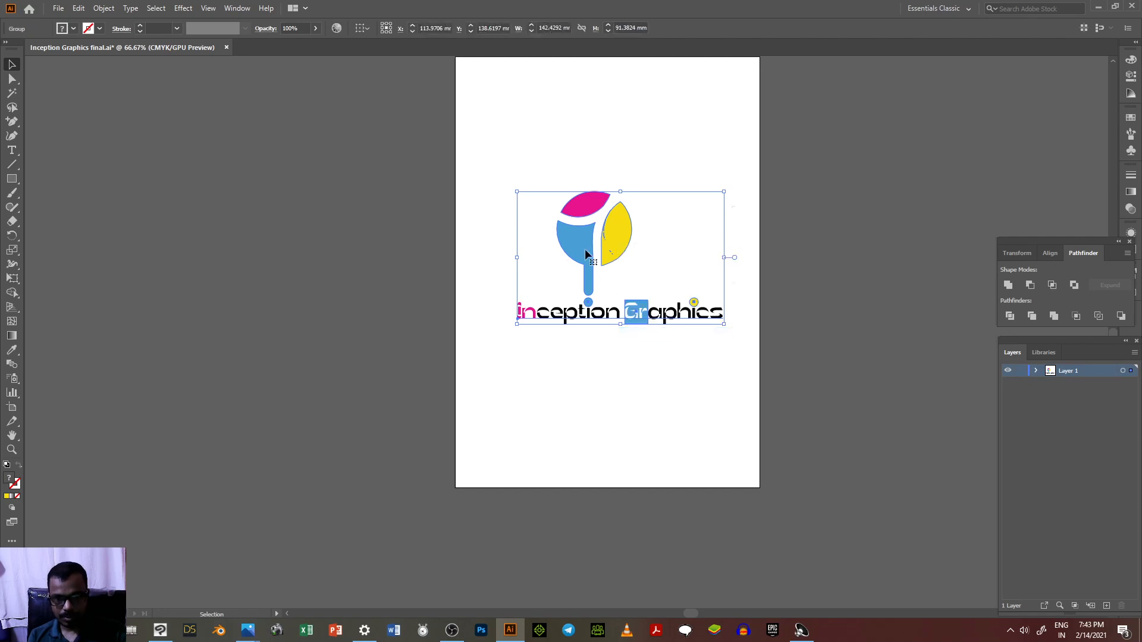
# Move the grouped logo slightly up and left, and nudge it to centre it horizontally on the page.
pyautogui.moveTo(586, 252); pyautogui.dragTo(572, 236)
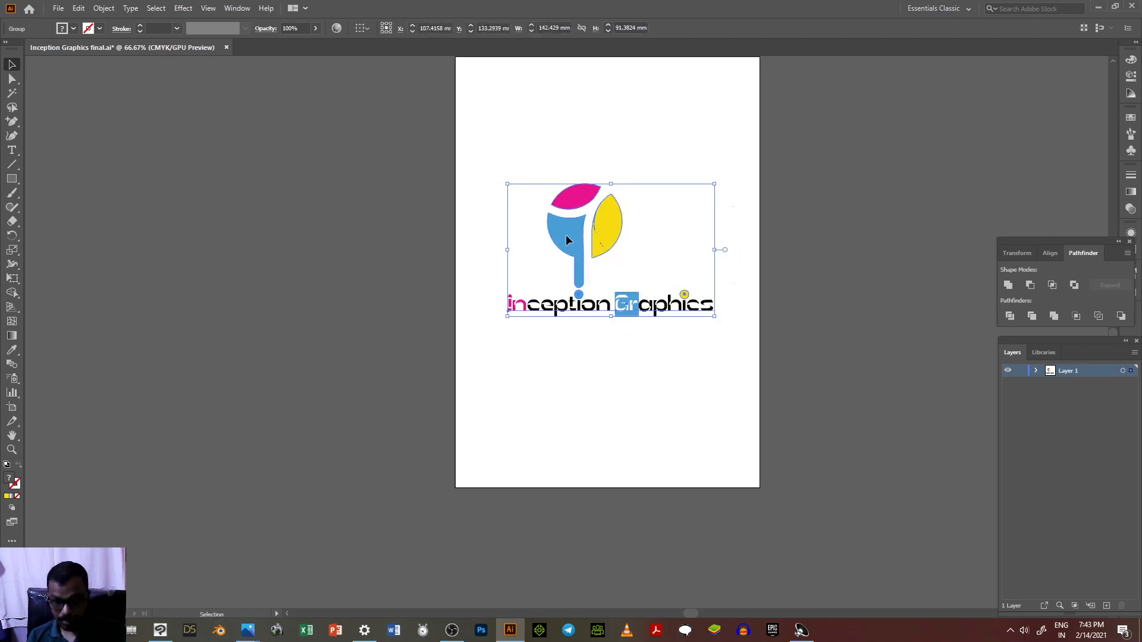
pyautogui.press('Return')
pyautogui.click(631, 405)
pyautogui.click(679, 423)
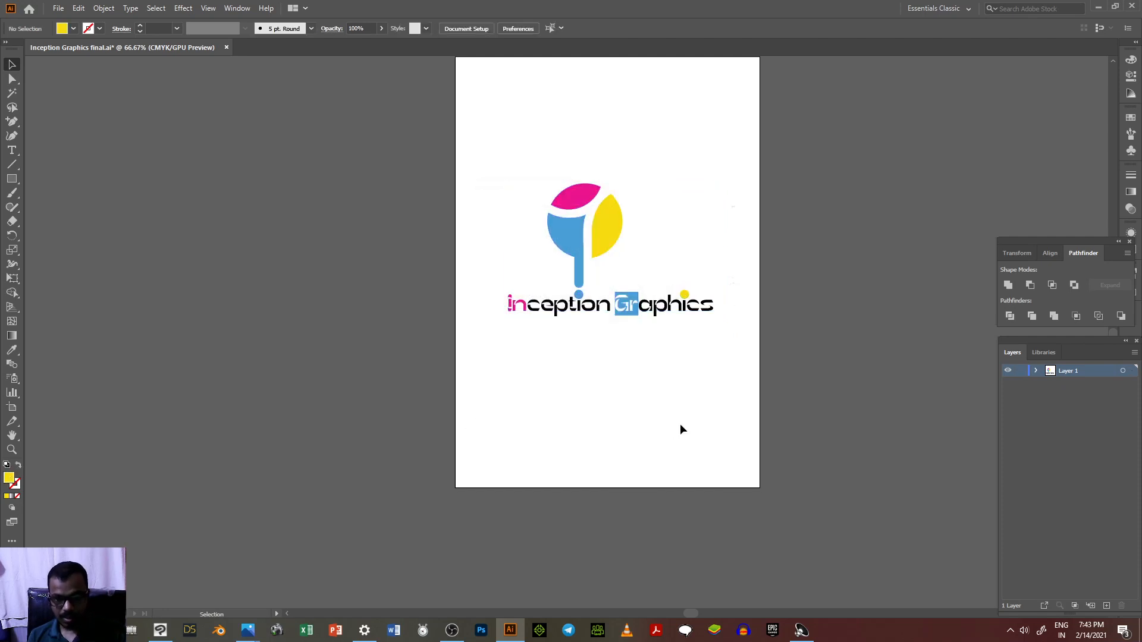
pyautogui.click(567, 240)
pyautogui.press('Left')
pyautogui.press('Left')
pyautogui.press('Left')
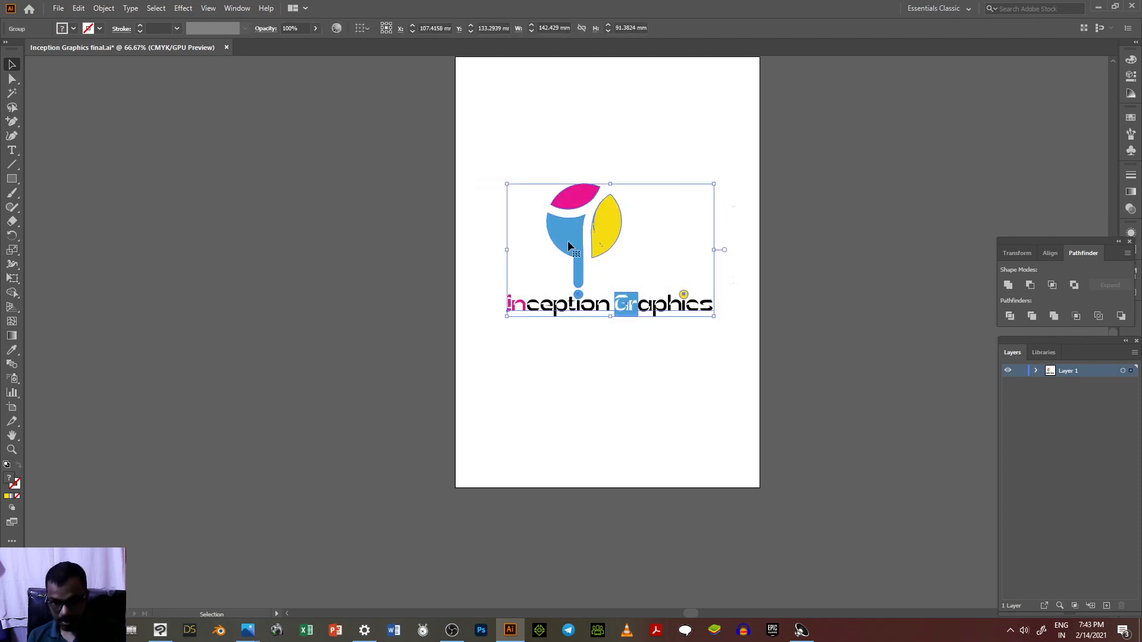
pyautogui.press('Right')
pyautogui.click(562, 363)
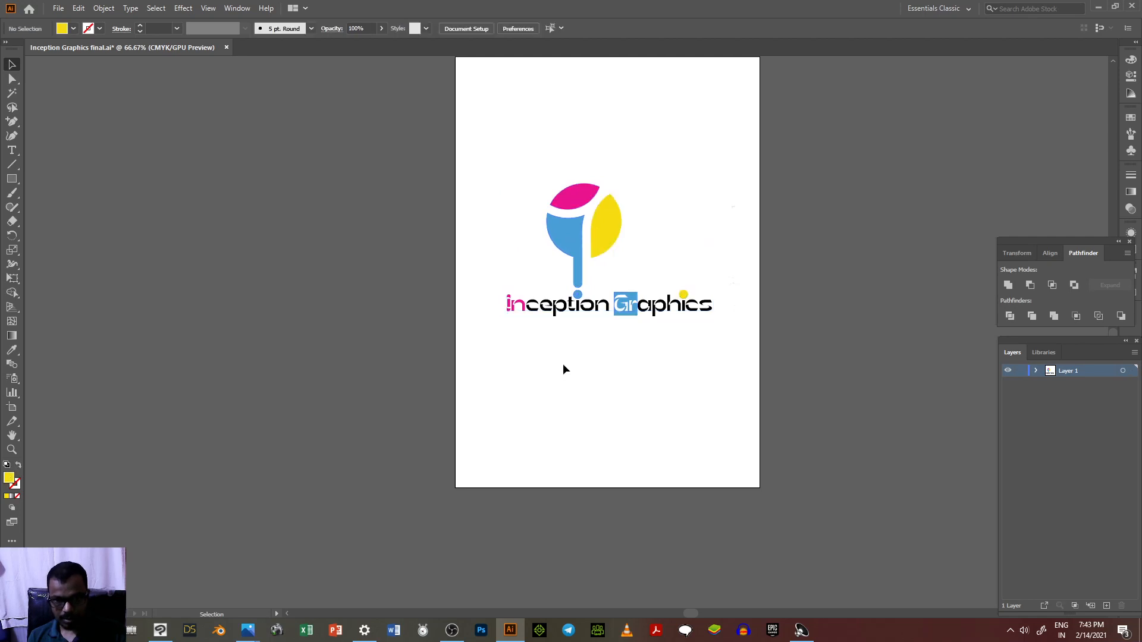
# Draw a rectangle about 167 by 119 mm around the logo with no fill and a 1 pt grey stroke.
pyautogui.click(12, 178)
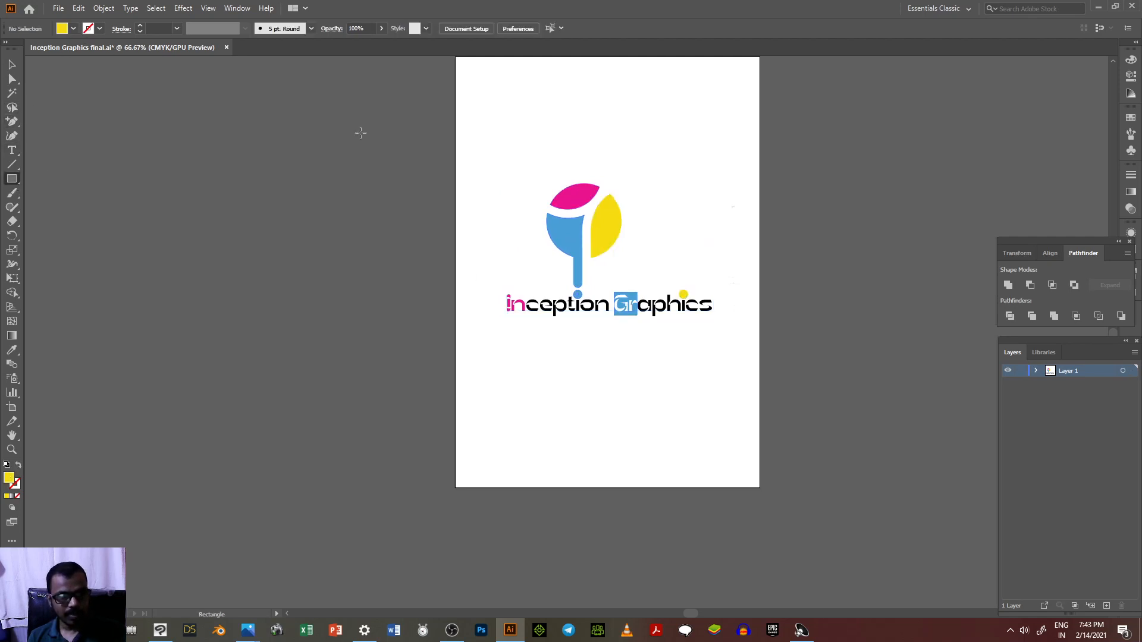
pyautogui.moveTo(482, 153); pyautogui.dragTo(725, 326)
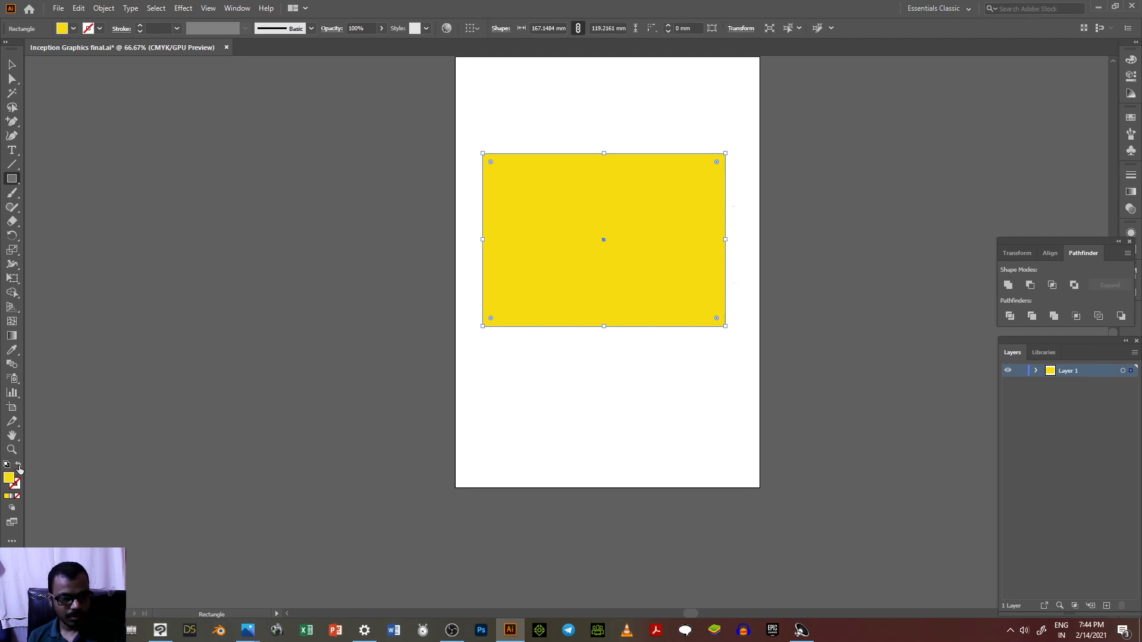
pyautogui.click(19, 467)
pyautogui.click(100, 28)
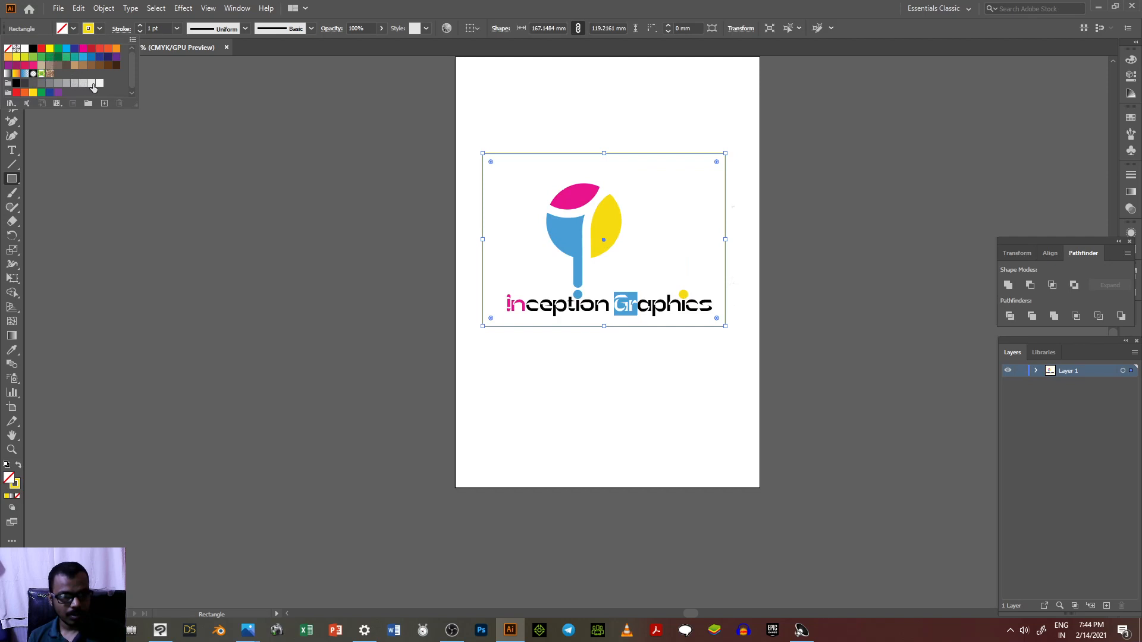
pyautogui.click(57, 90)
pyautogui.press('Escape')
pyautogui.click(14, 64)
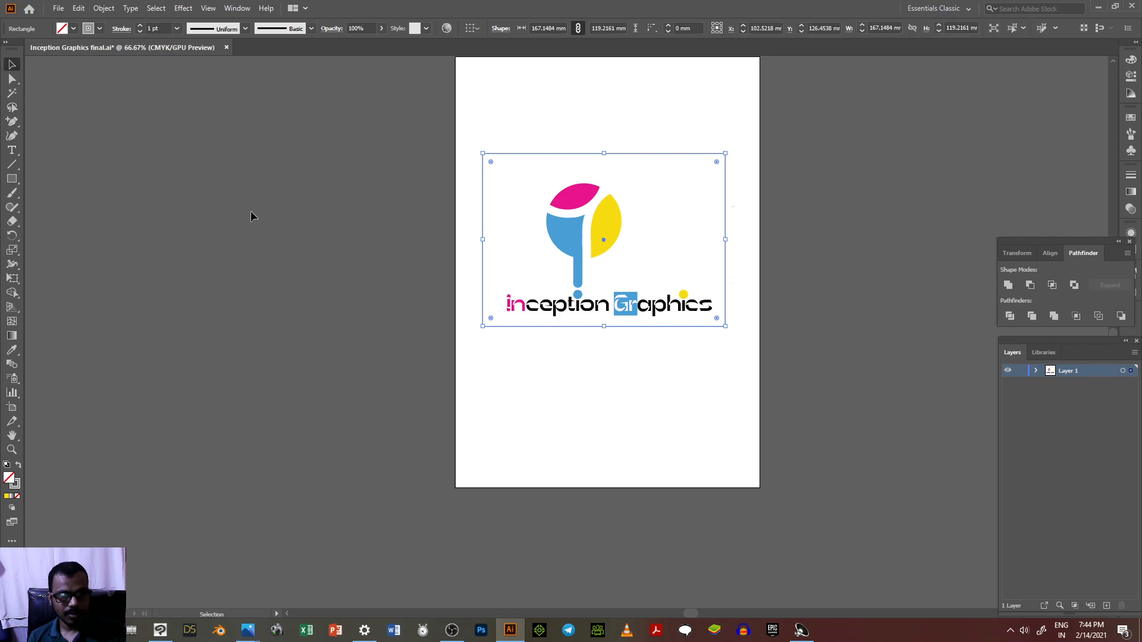
pyautogui.click(642, 196)
# Lower the frame's top edge to a height of about 109 mm and move its left edge closer to the logo.
pyautogui.scroll(3, 740, 269)
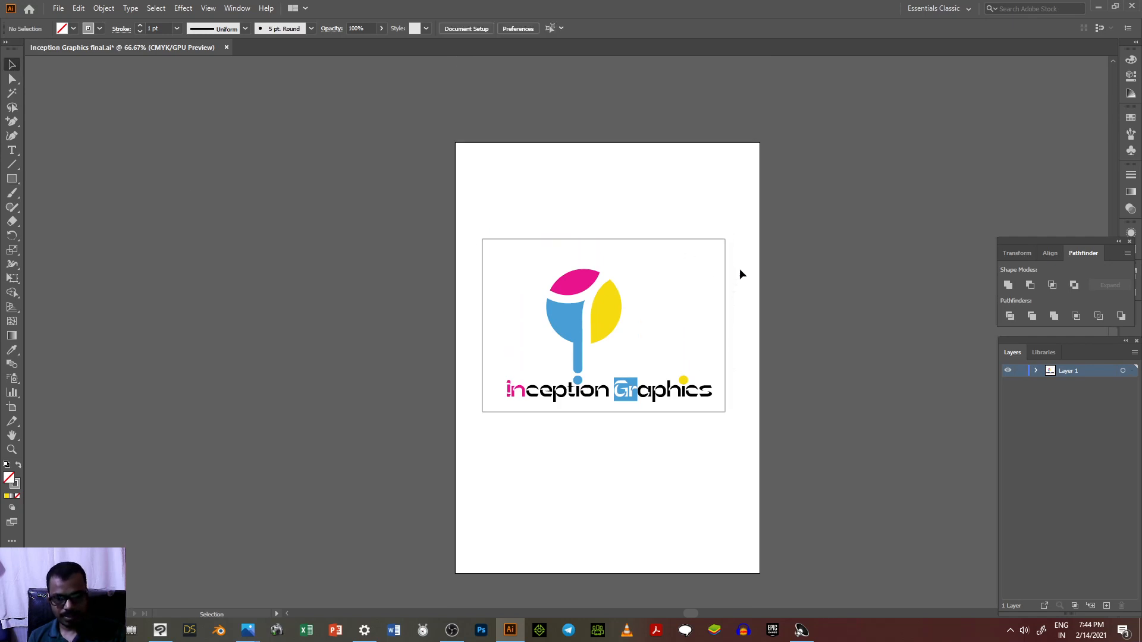
pyautogui.click(626, 240)
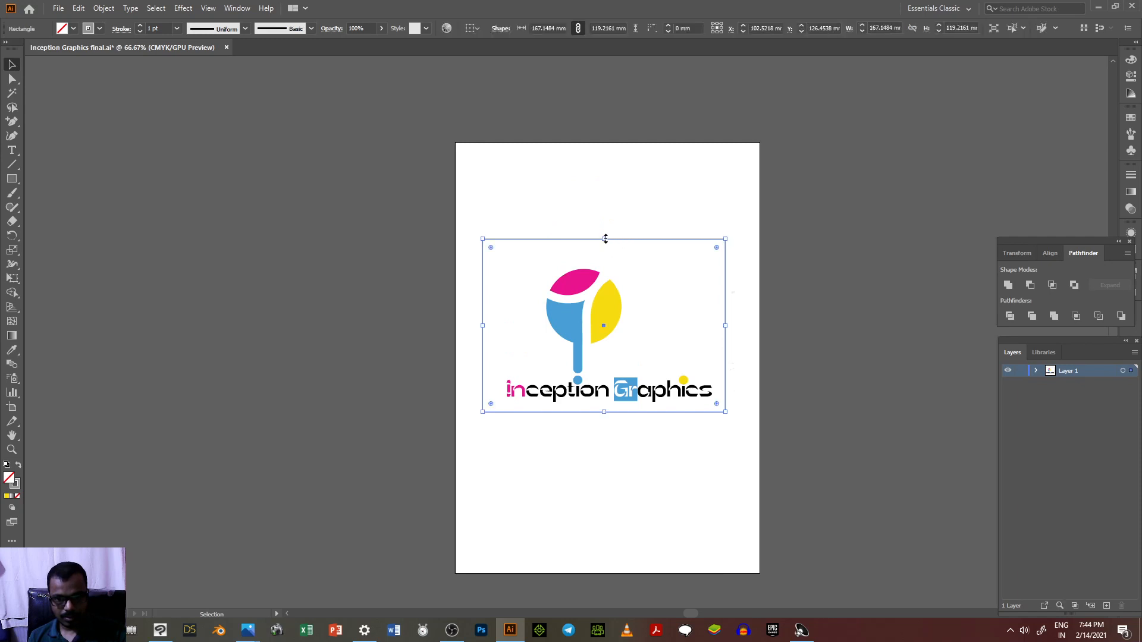
pyautogui.moveTo(605, 239); pyautogui.dragTo(611, 253)
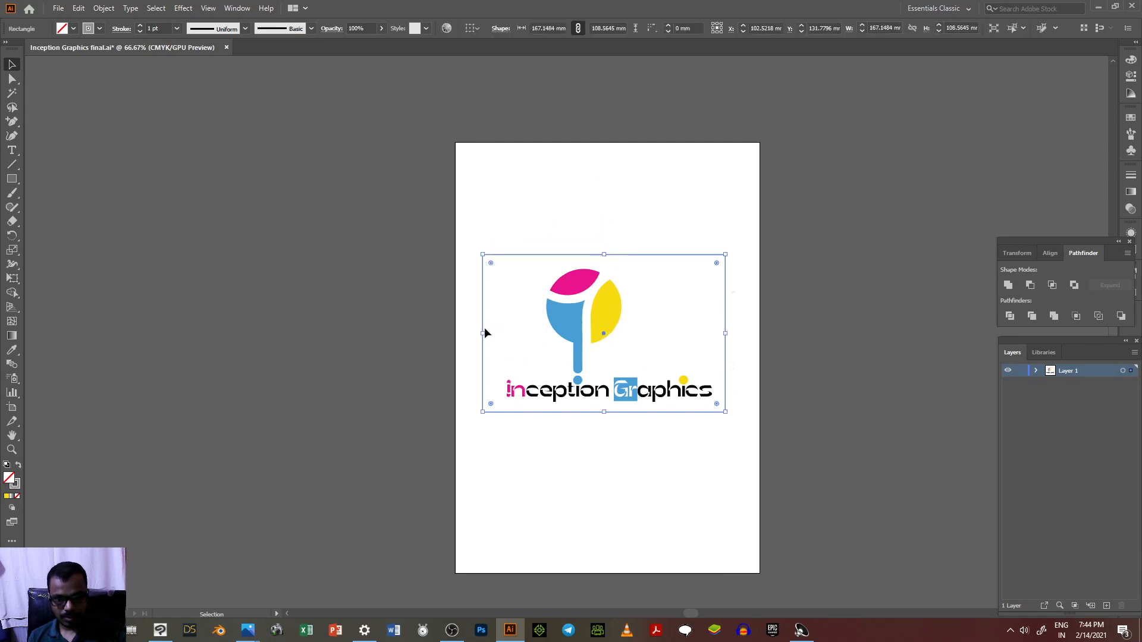
pyautogui.moveTo(482, 333); pyautogui.dragTo(493, 328)
pyautogui.click(570, 475)
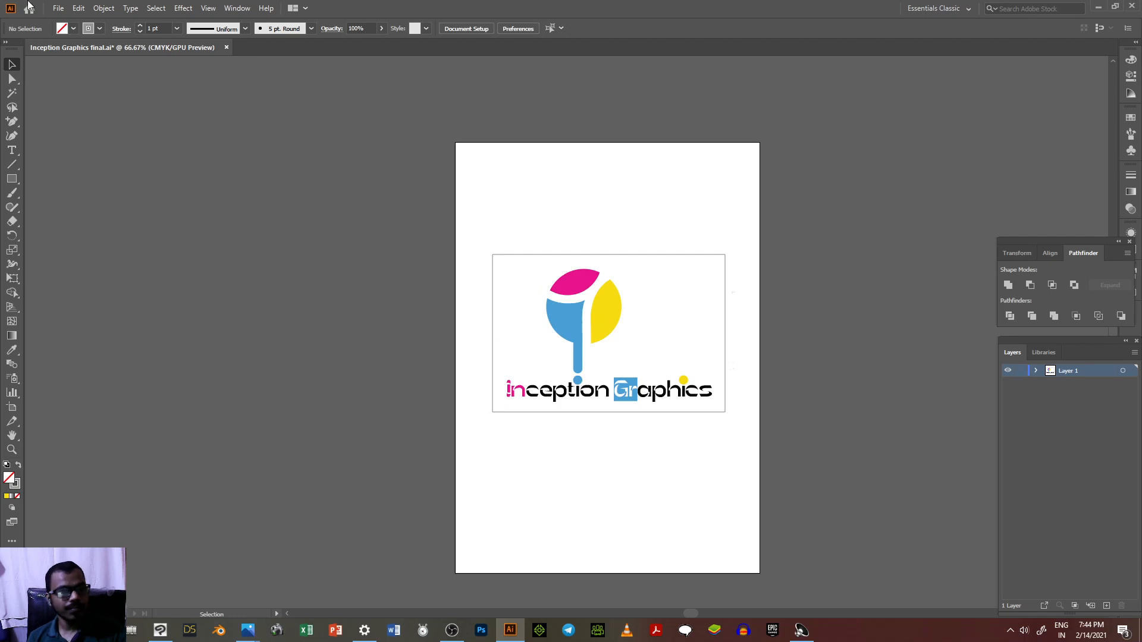
# Edit the artboard from the document setup, trimming its top and bottom close to the frame for a height of about 123 mm.
pyautogui.click(62, 10)
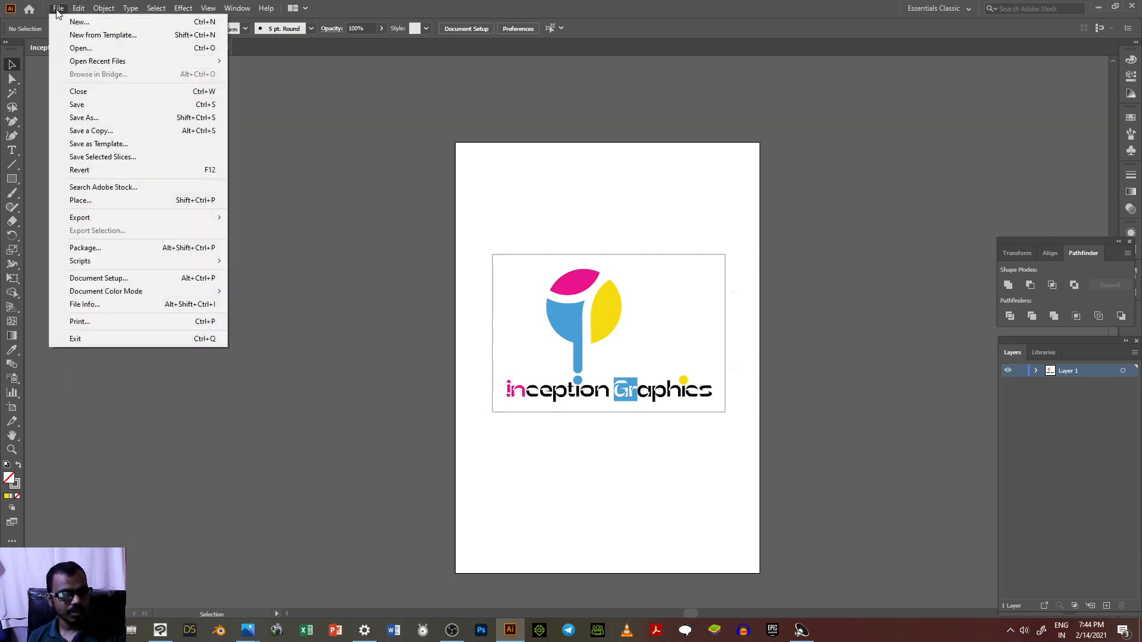
pyautogui.click(98, 277)
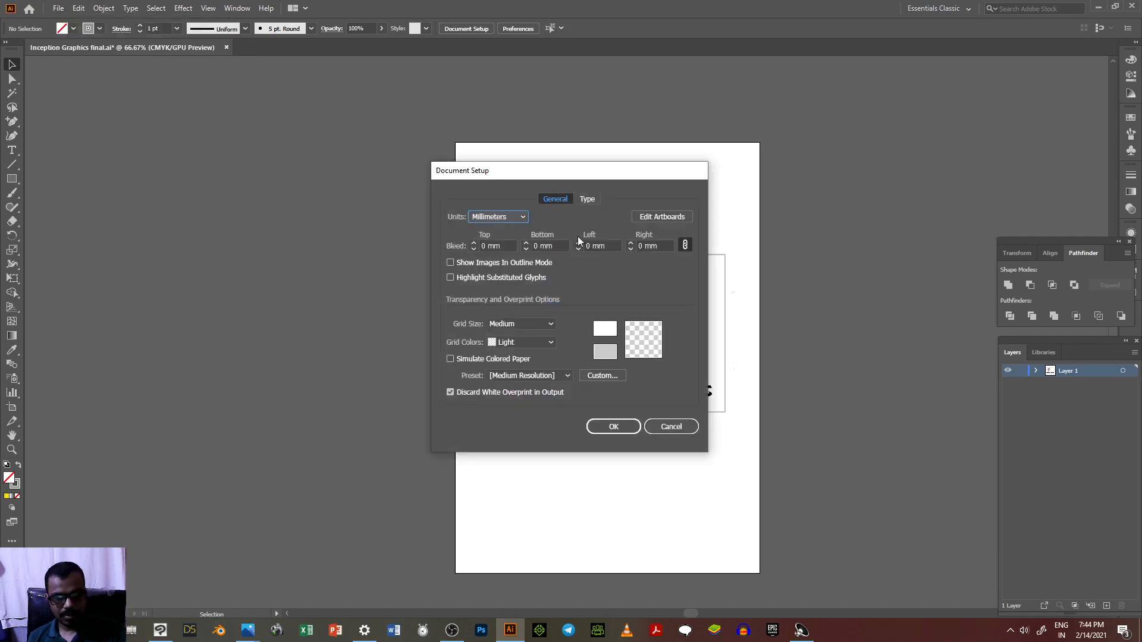
pyautogui.moveTo(581, 176); pyautogui.dragTo(366, 171)
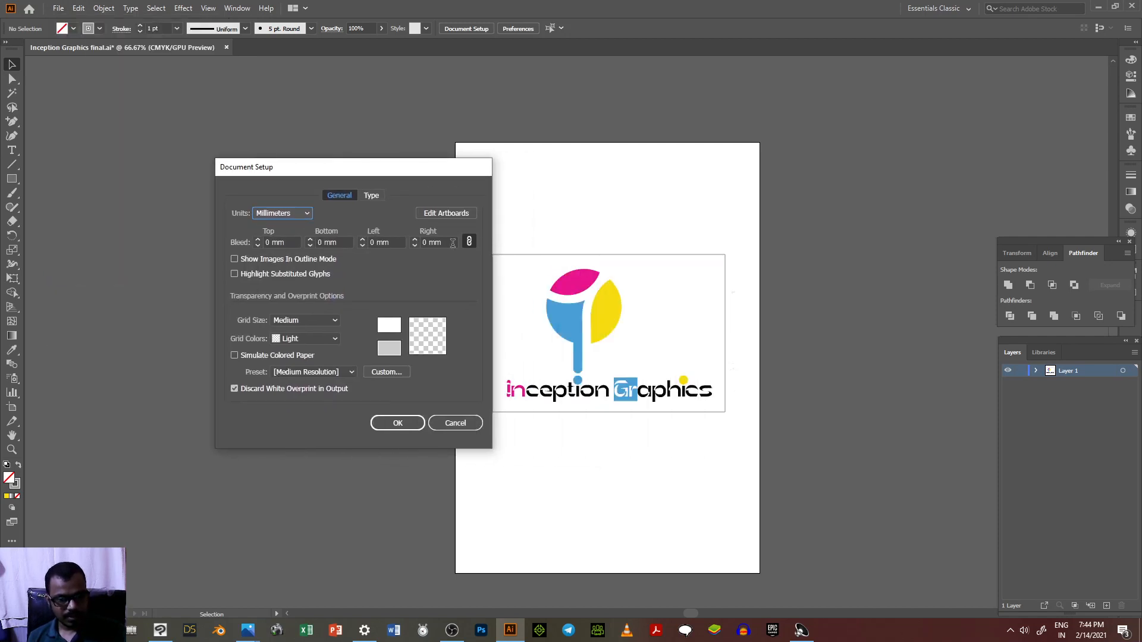
pyautogui.click(458, 213)
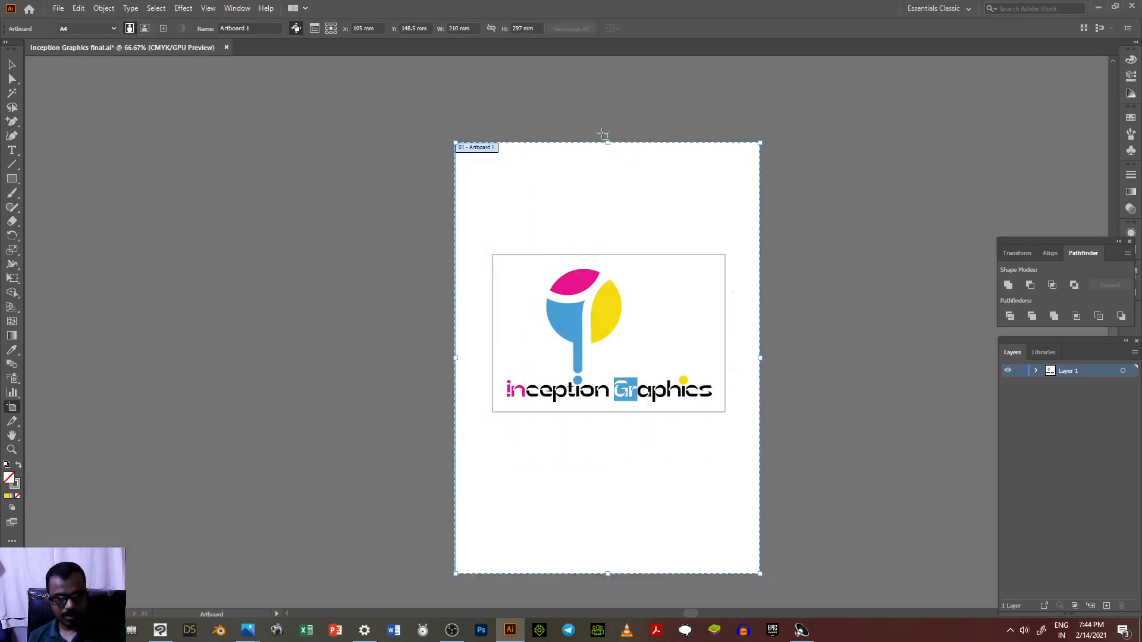
pyautogui.moveTo(607, 144); pyautogui.dragTo(623, 243)
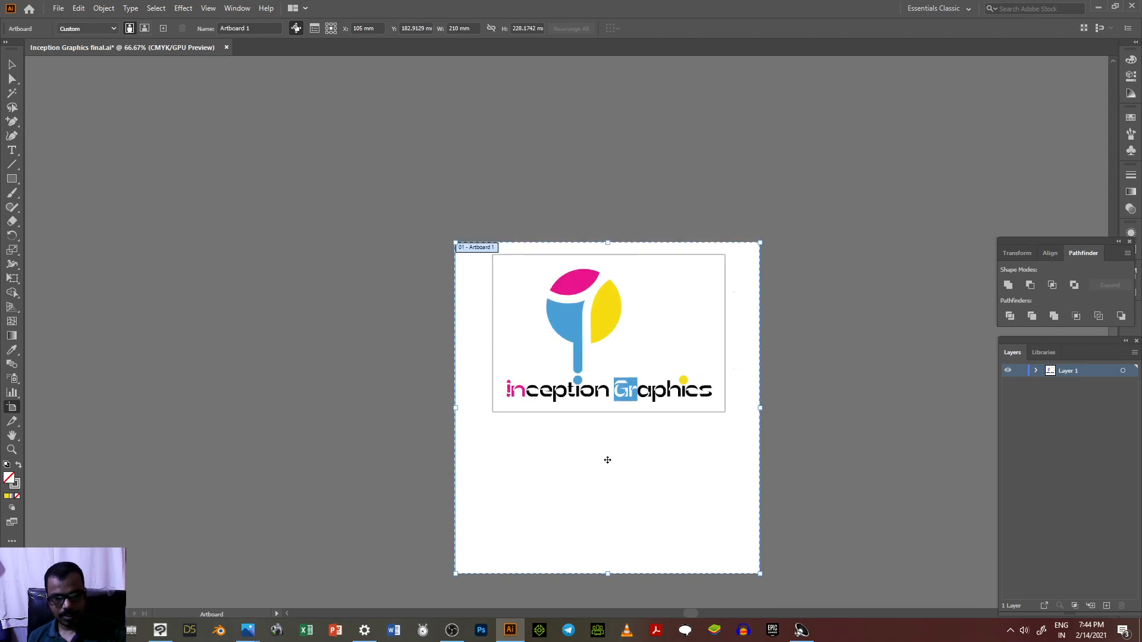
pyautogui.moveTo(609, 574); pyautogui.dragTo(616, 421)
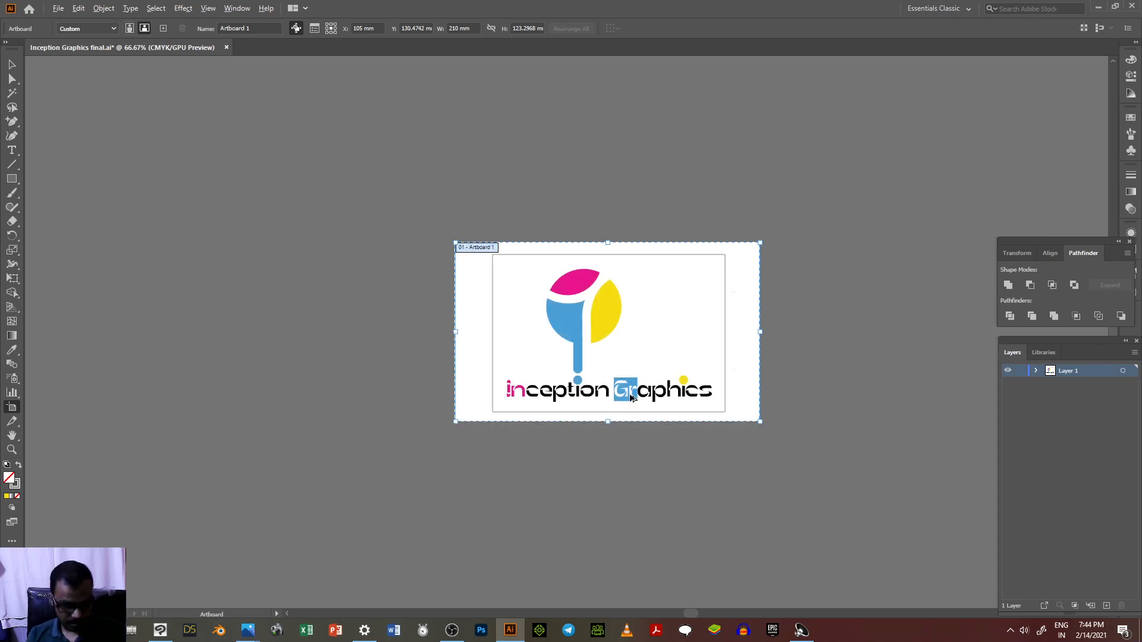
# Trim the artboard's left and right edges close to the frame for a width of about 178 mm and leave artboard editing.
pyautogui.scroll(2, 631, 399)
pyautogui.scroll(-1, 631, 398)
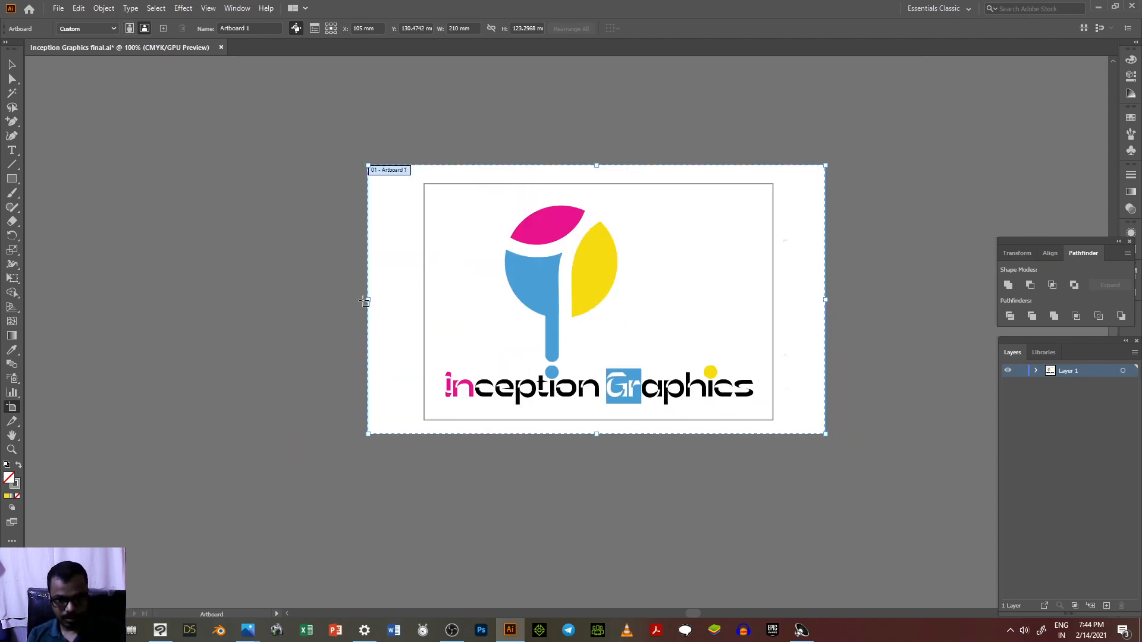
pyautogui.moveTo(369, 299); pyautogui.dragTo(403, 300)
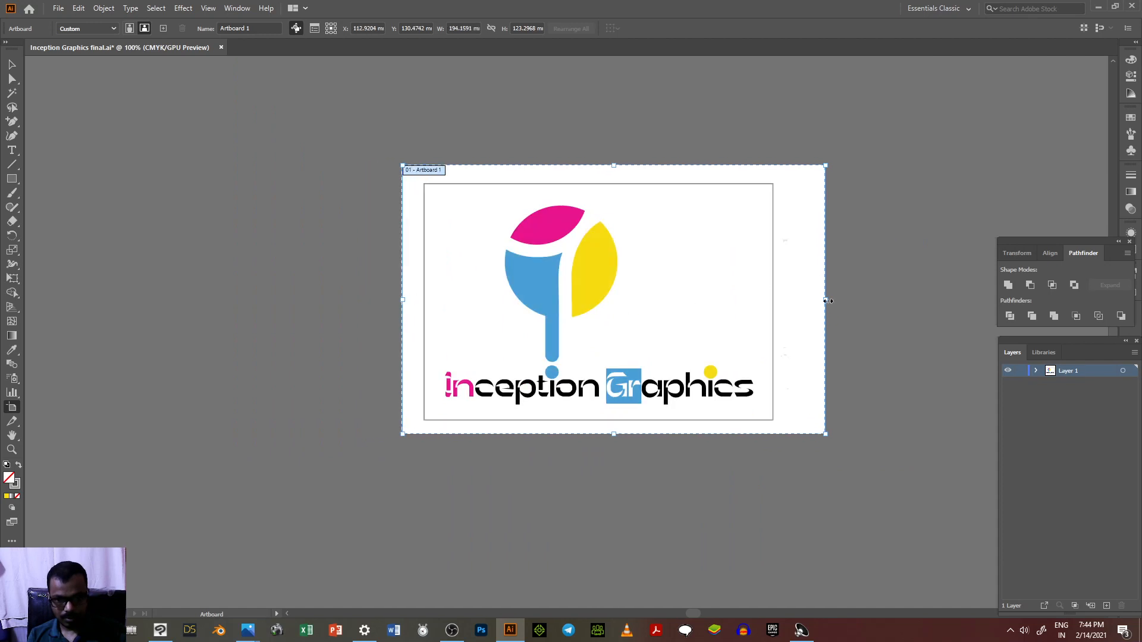
pyautogui.moveTo(826, 301); pyautogui.dragTo(791, 313)
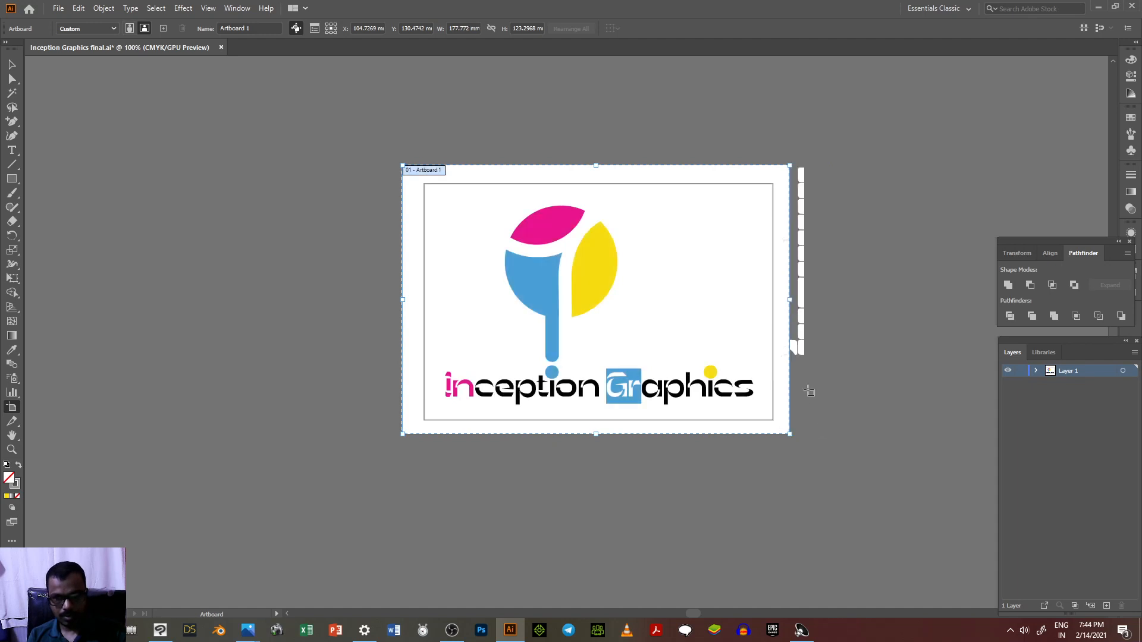
pyautogui.click(12, 64)
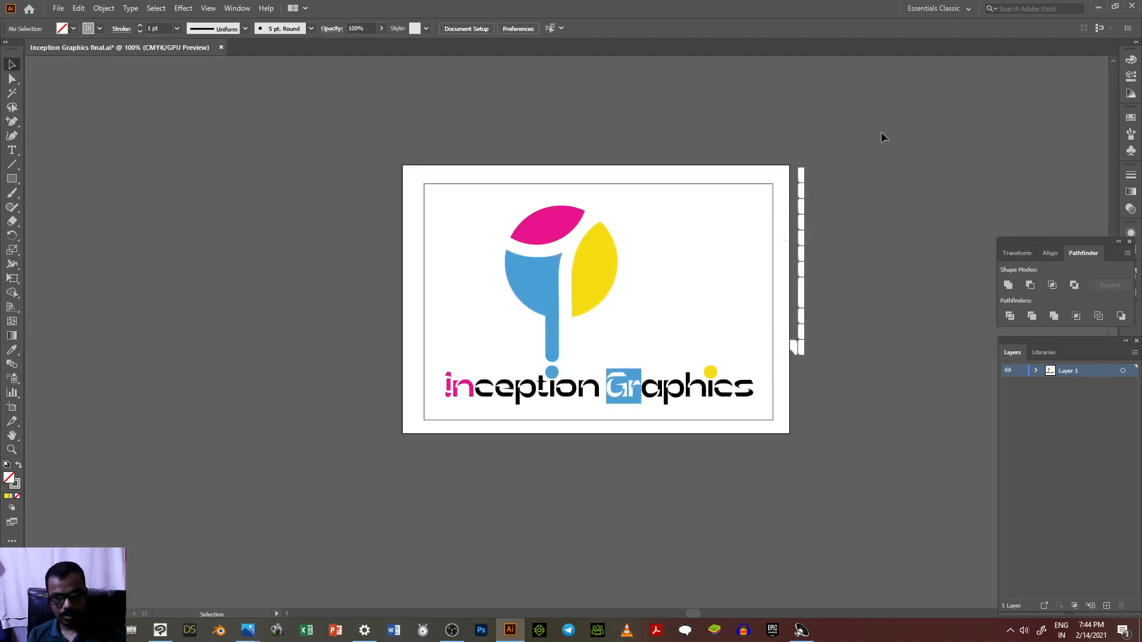
# Delete the stray white shapes just outside the artboard's right edge.
pyautogui.moveTo(813, 358); pyautogui.dragTo(791, 380)
pyautogui.press('Delete')
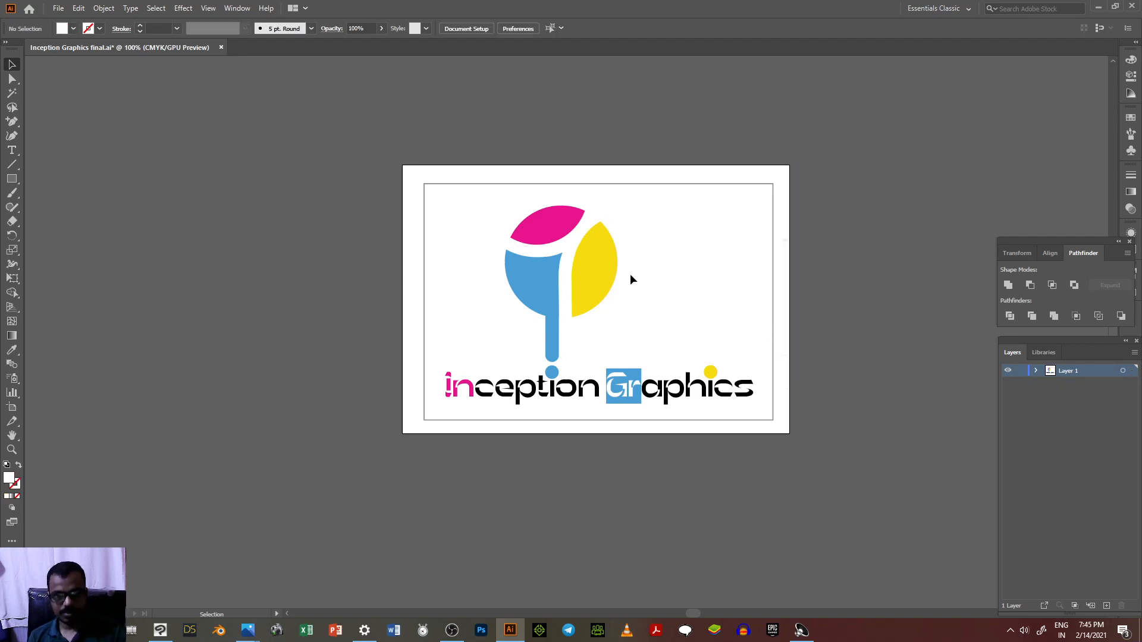
pyautogui.click(424, 247)
pyautogui.click(390, 304)
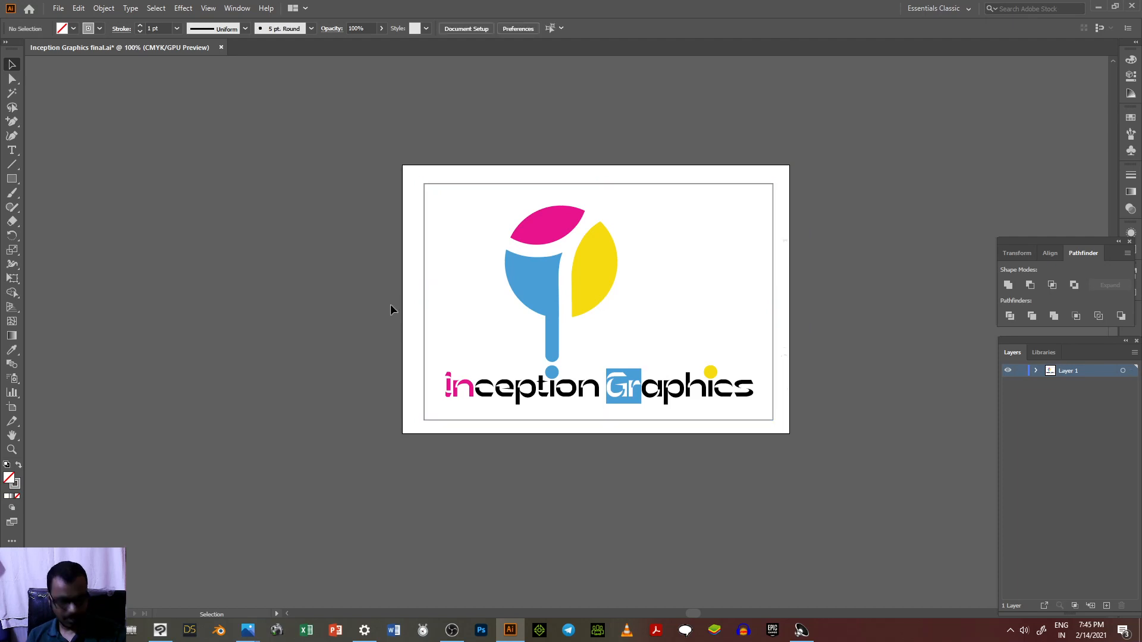
# Select all the artwork and nudge it slightly up and left to centre the framed logo on the artboard.
pyautogui.hotkey('ctrl', 'a')
pyautogui.press('Up')
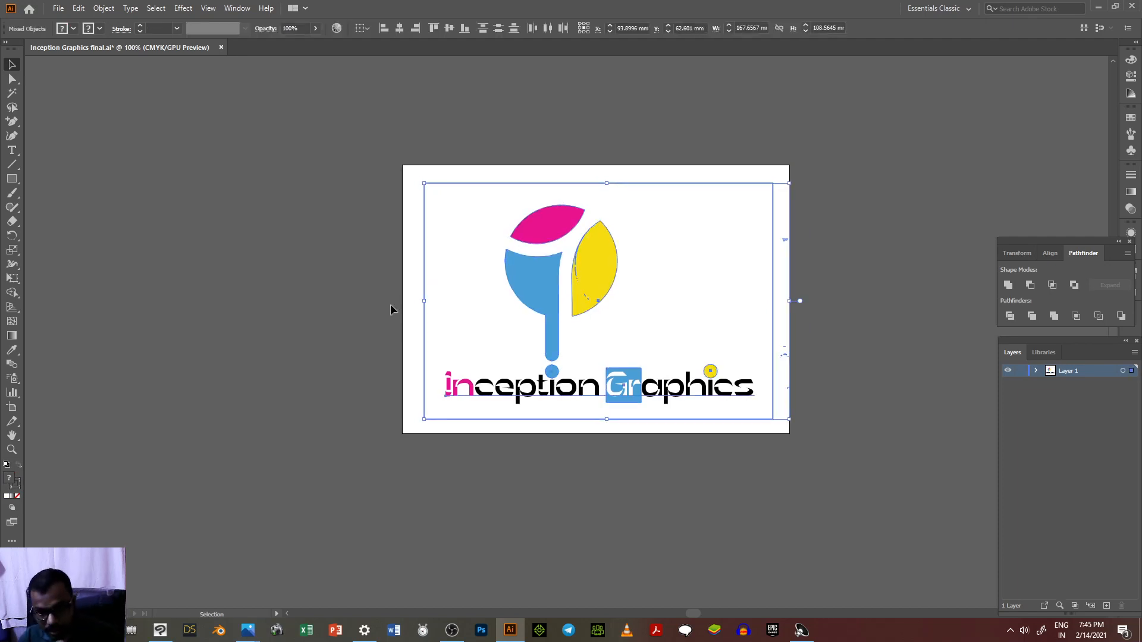
pyautogui.press('Up')
pyautogui.press('Left')
pyautogui.press('Up')
pyautogui.press('Up')
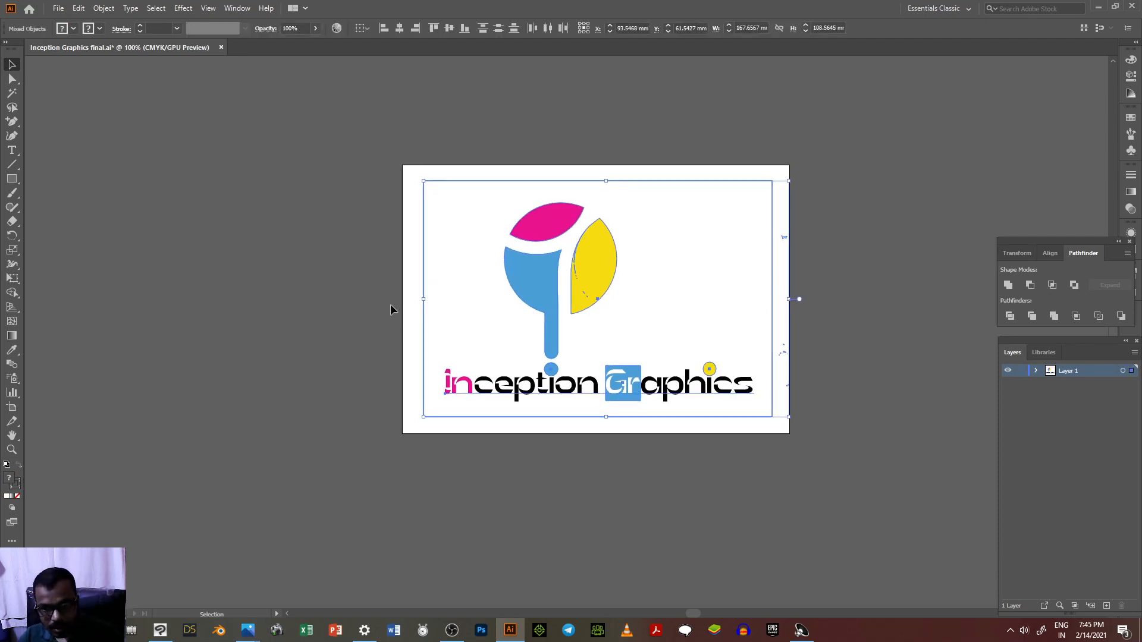
pyautogui.press('Left')
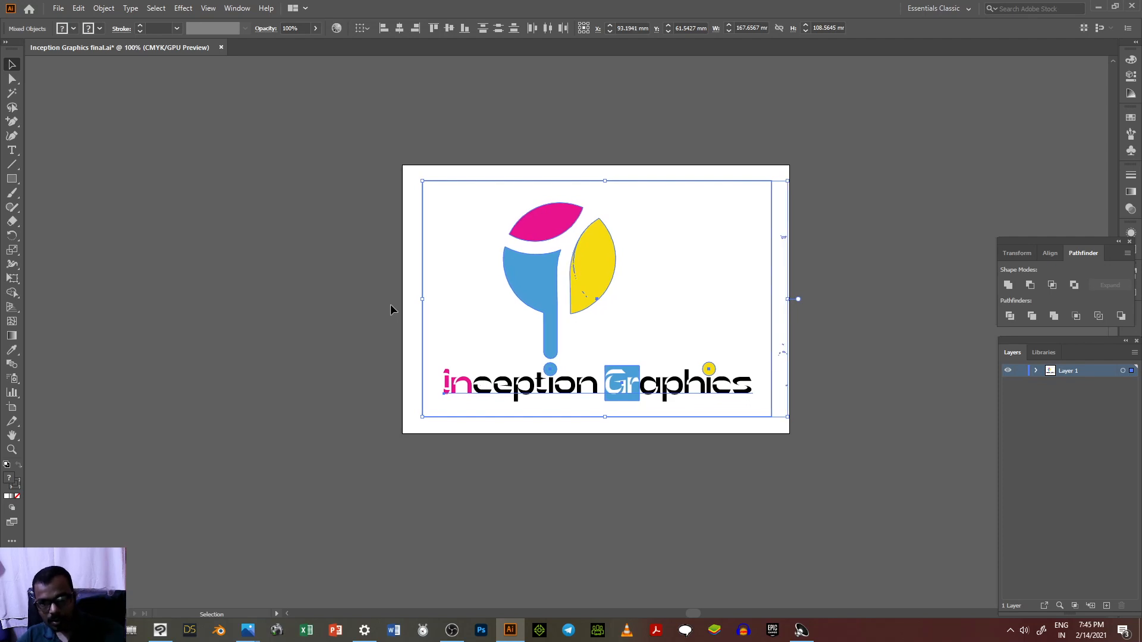
pyautogui.press('Left')
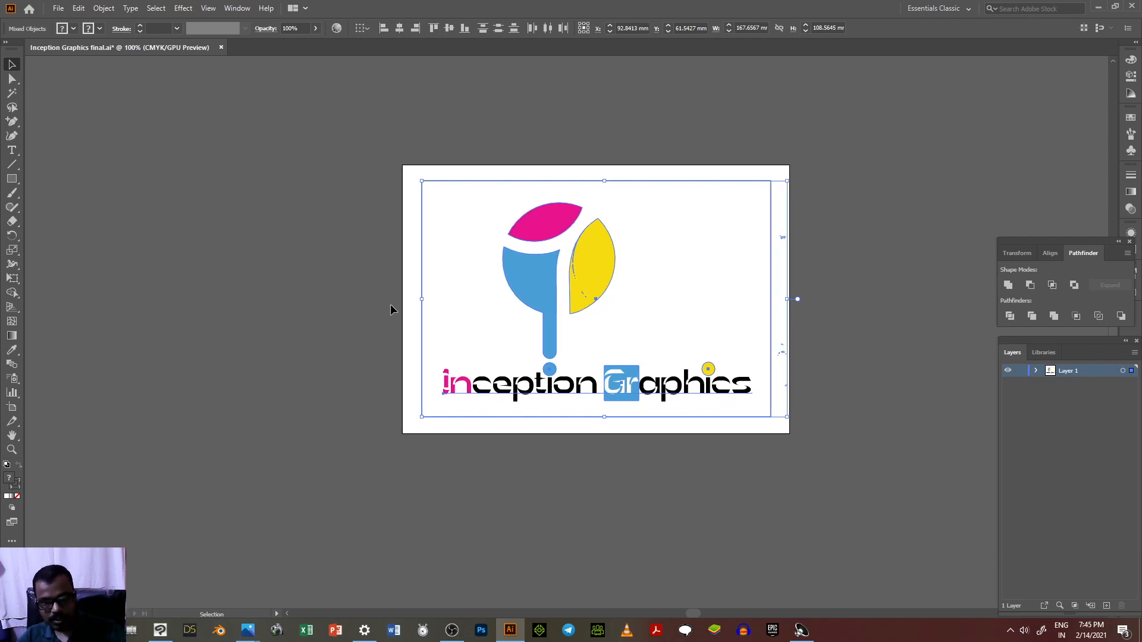
pyautogui.press('Left')
pyautogui.click(637, 540)
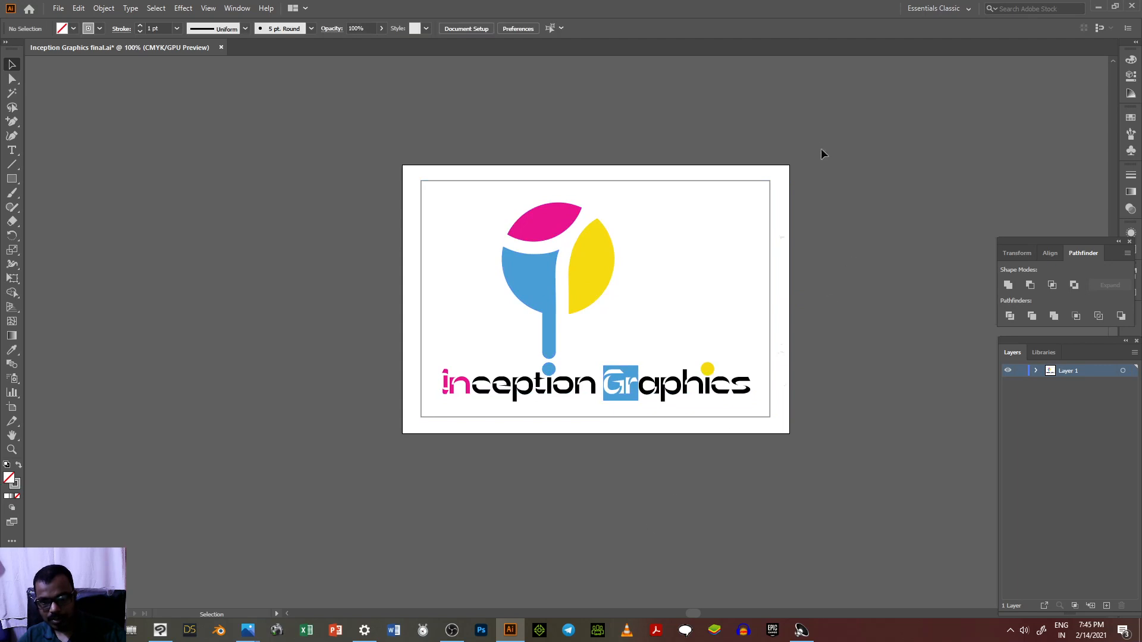
# Delete the leftover stray marks between the frame and the artboard's right edge, and save the document.
pyautogui.moveTo(789, 304); pyautogui.dragTo(775, 439)
pyautogui.press('Delete')
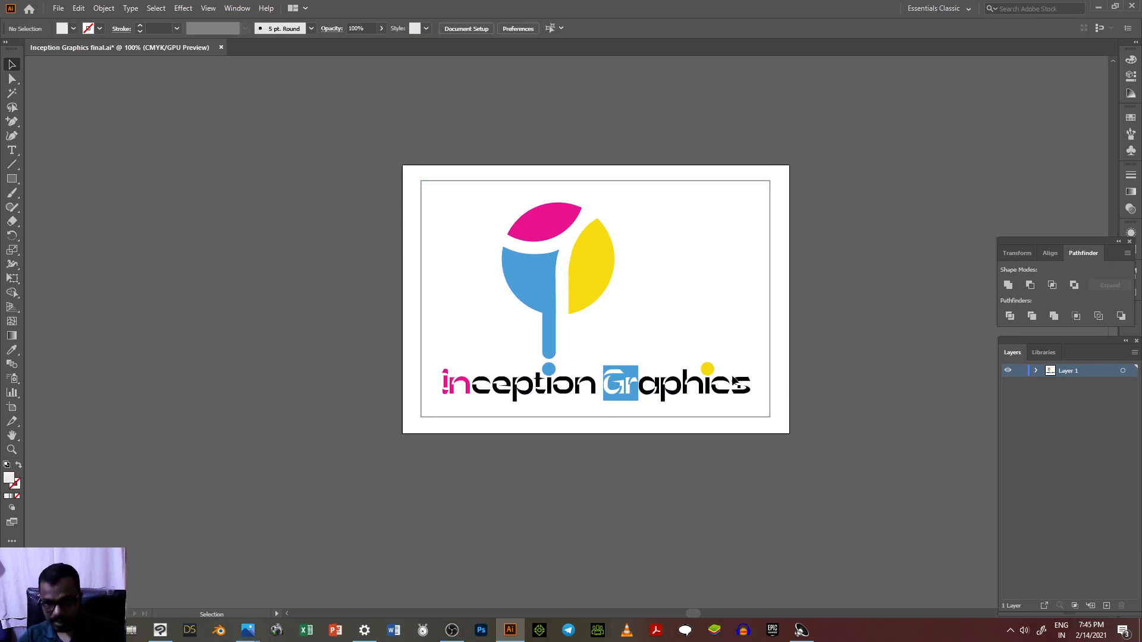
pyautogui.click(58, 8)
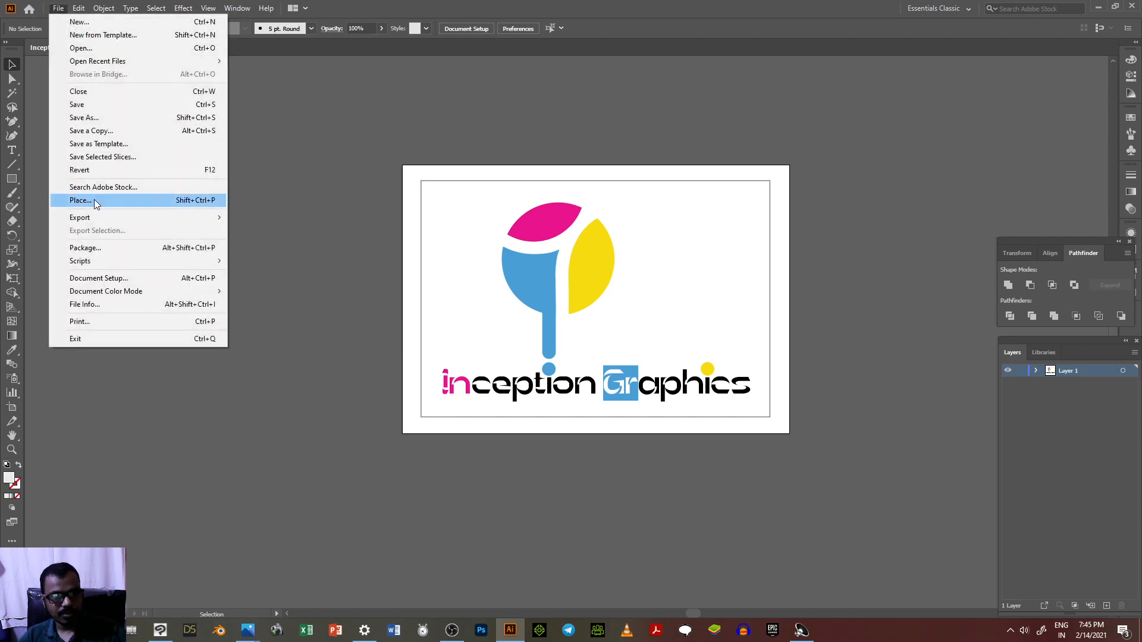
pyautogui.click(102, 108)
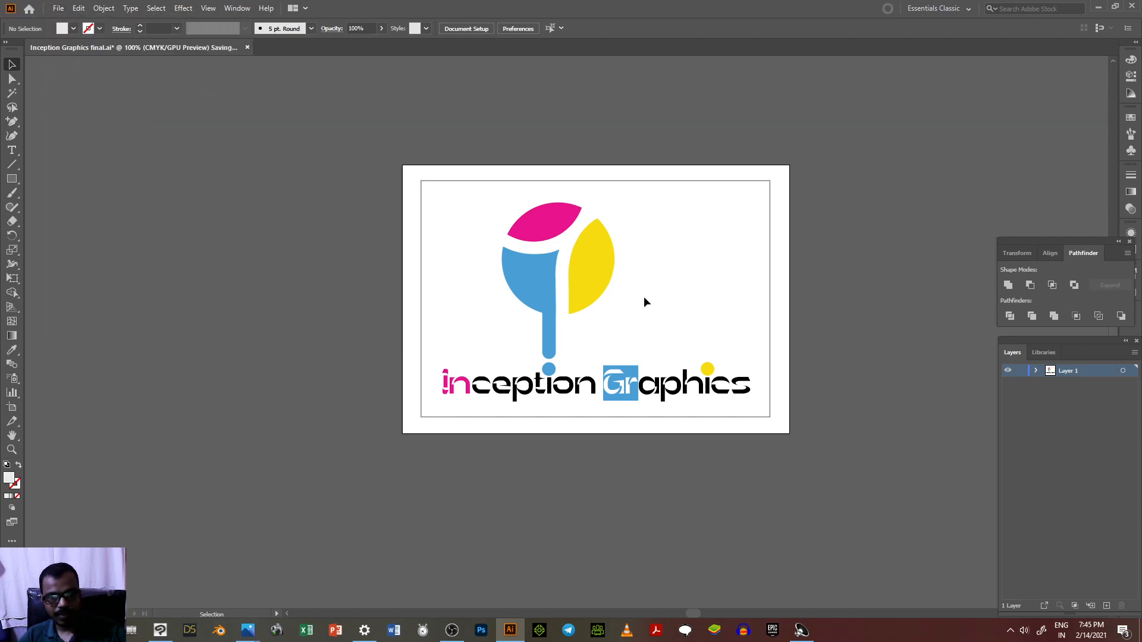
# Save the logo as the Adobe PDF file Inception Graphics final with the Illustrator Default preset, and return from the PDF viewer to Illustrator.
pyautogui.click(59, 8)
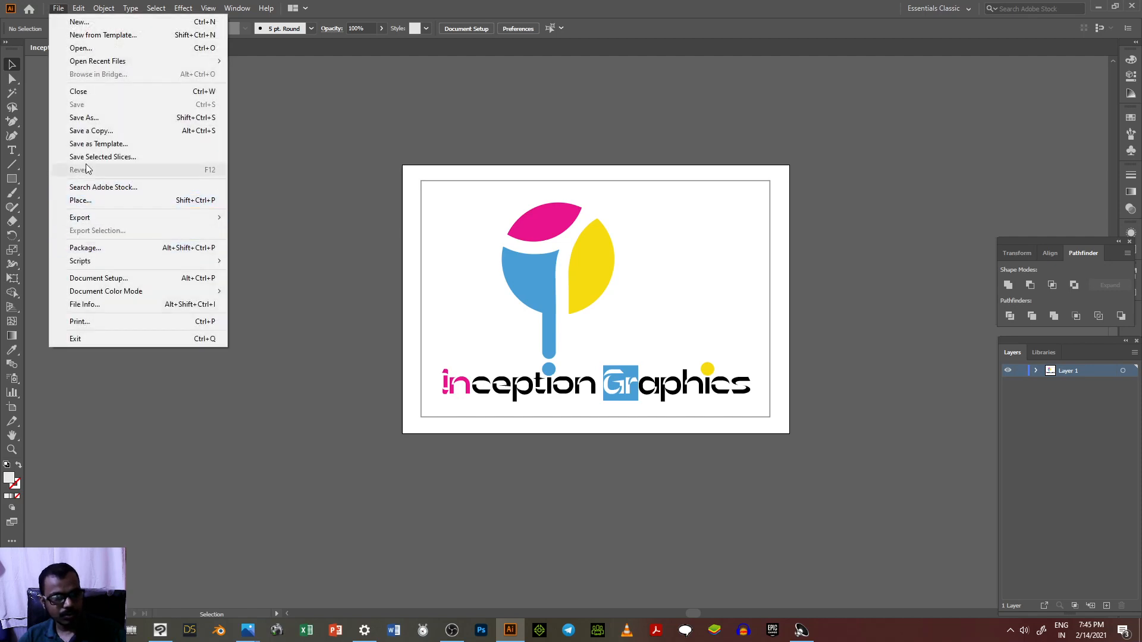
pyautogui.click(92, 118)
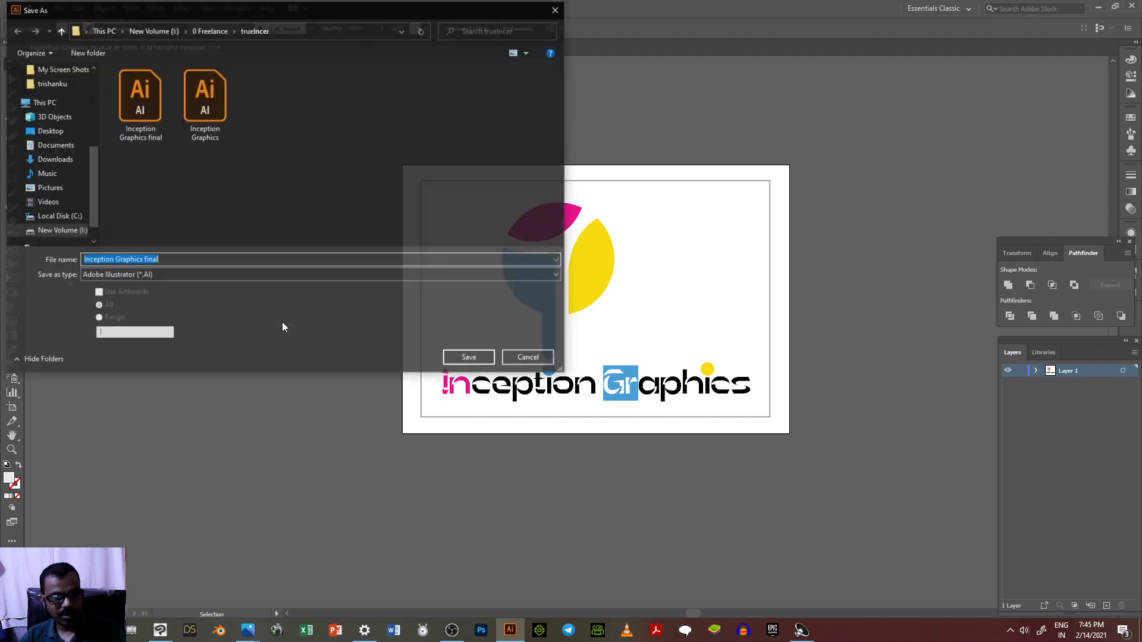
pyautogui.click(244, 277)
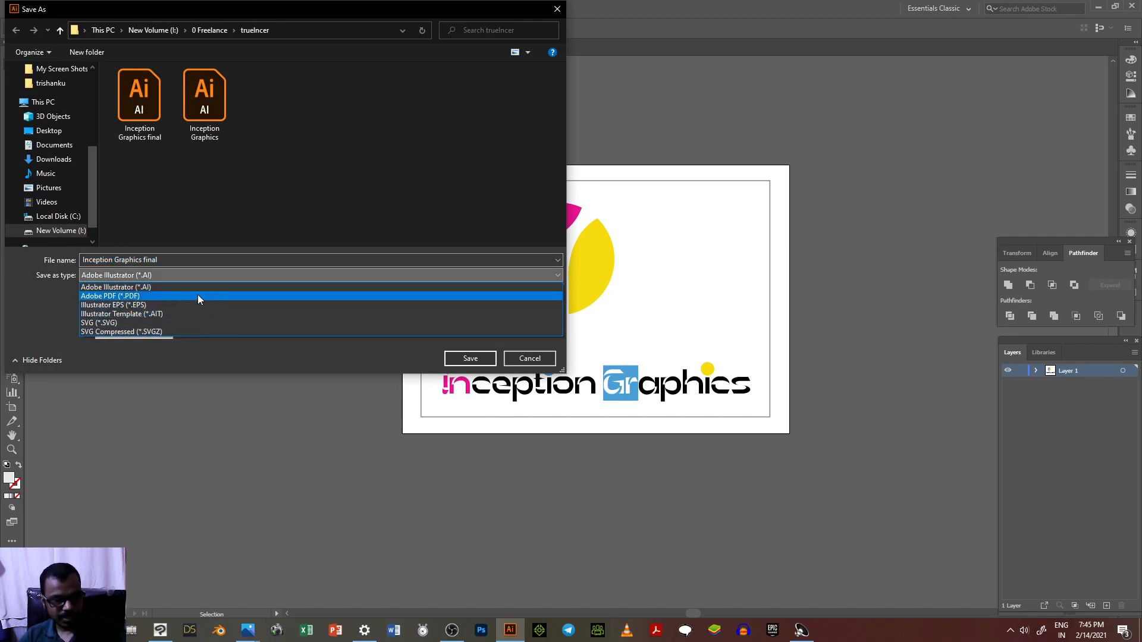
pyautogui.click(197, 297)
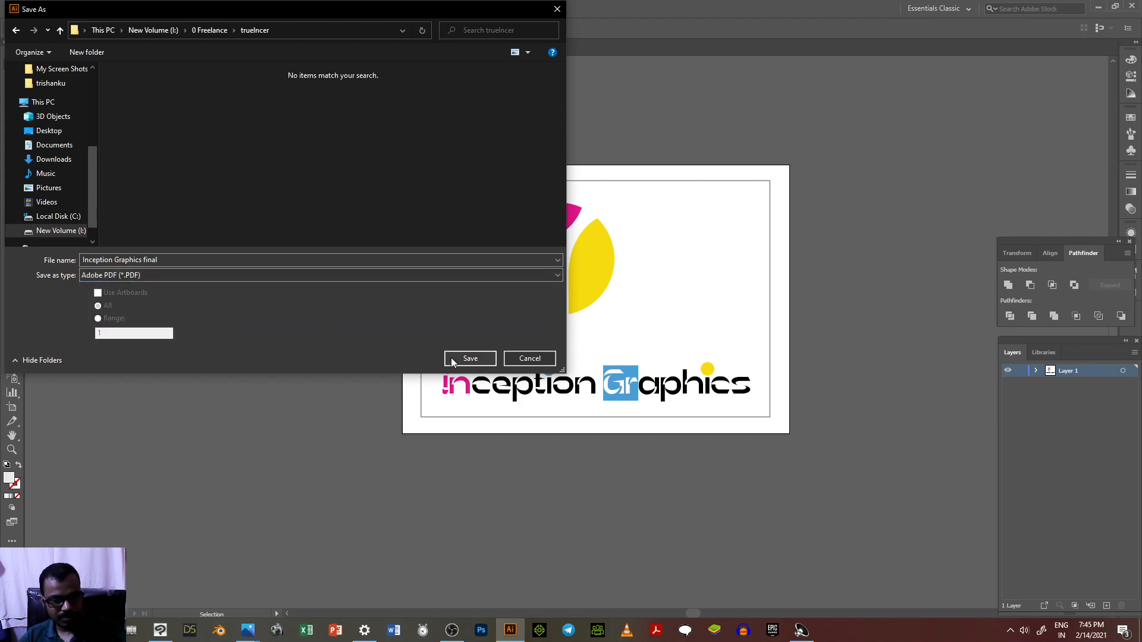
pyautogui.click(469, 359)
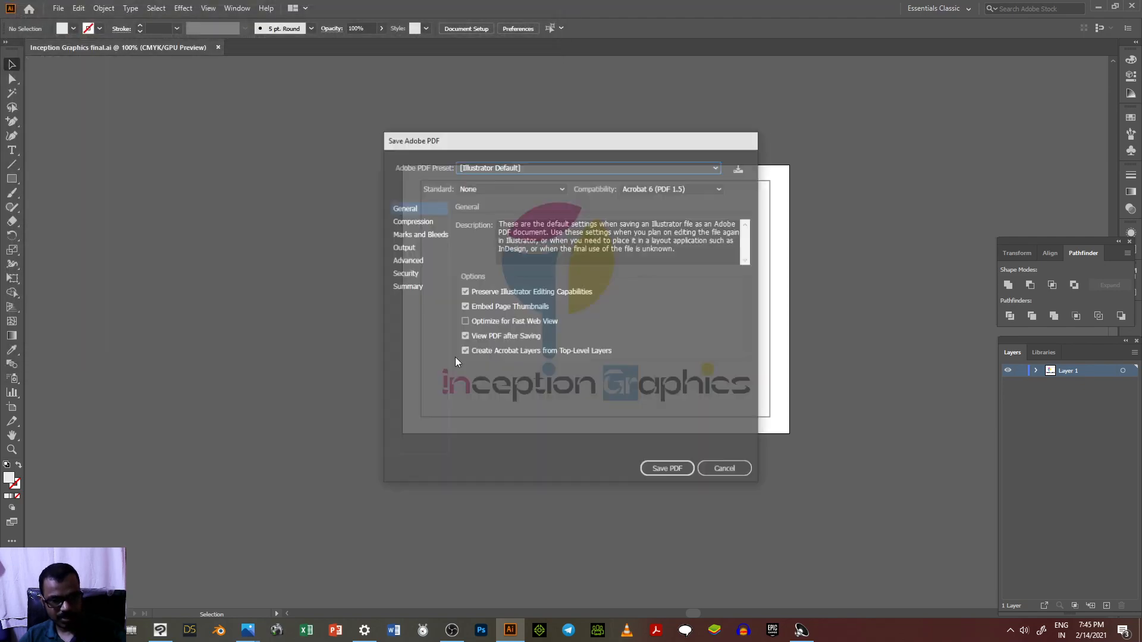
pyautogui.click(660, 467)
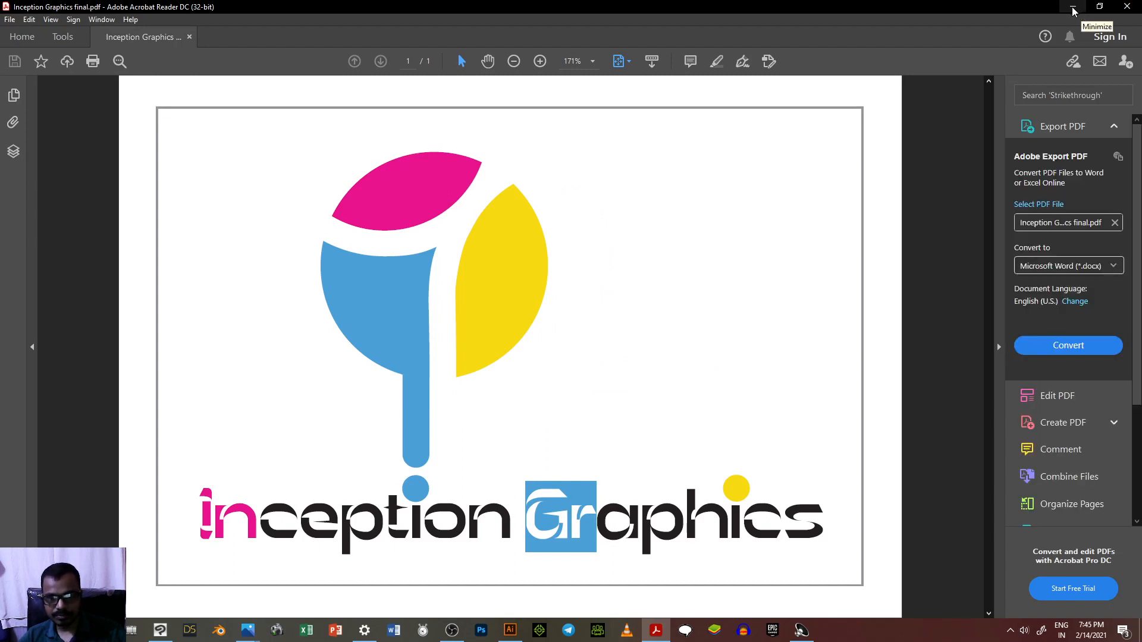
pyautogui.click(1073, 11)
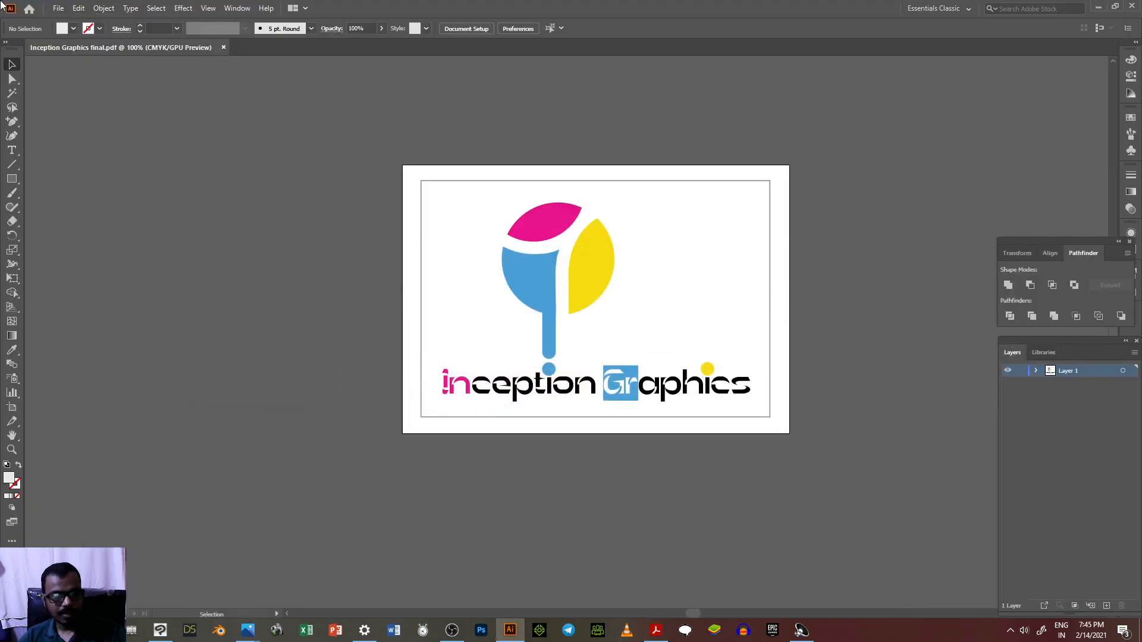
pyautogui.click(57, 9)
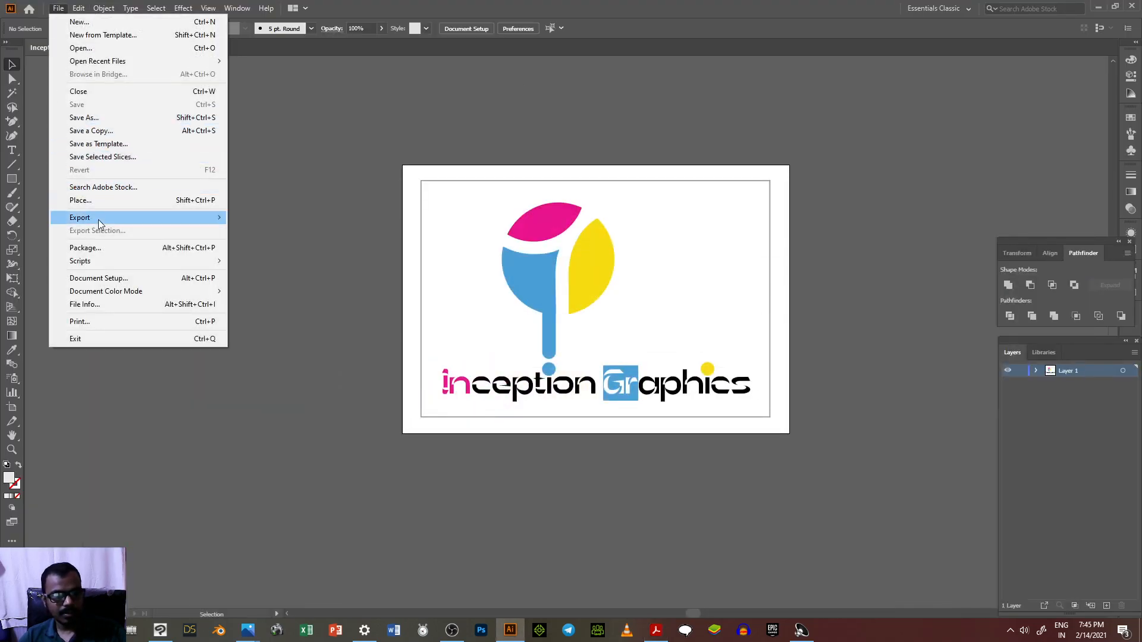
pyautogui.moveTo(99, 219)
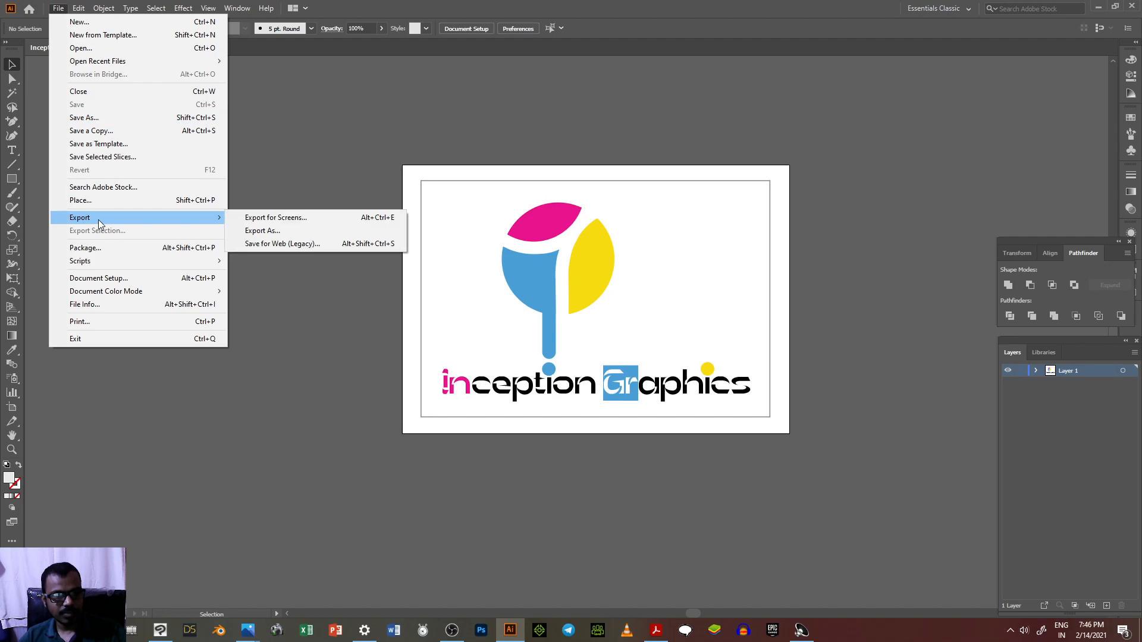
pyautogui.click(276, 219)
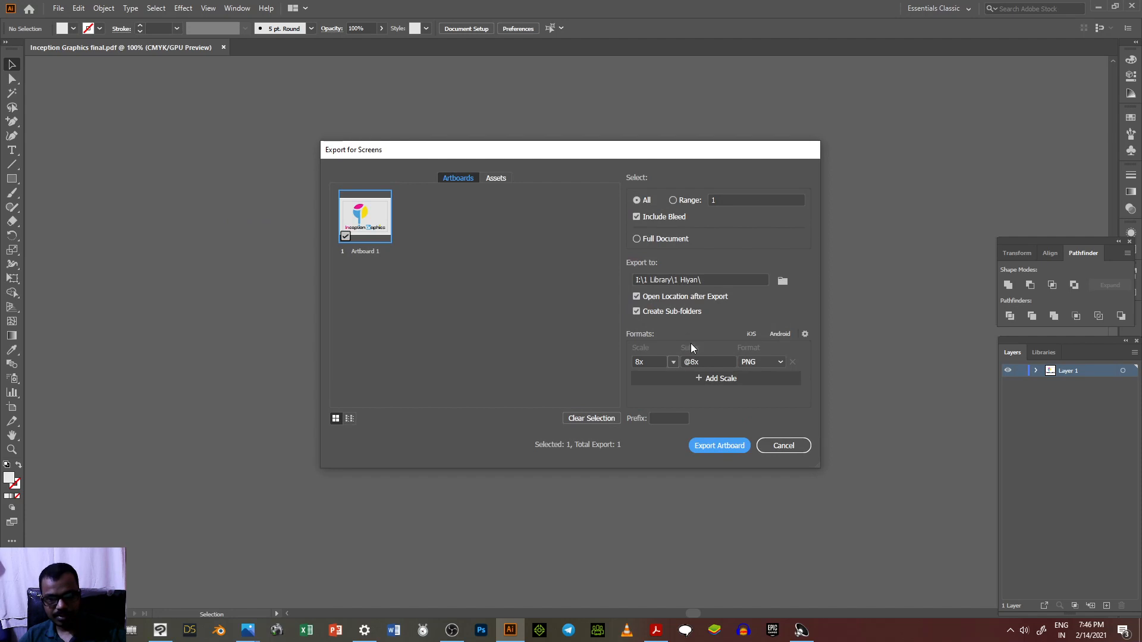
pyautogui.click(787, 445)
# Start an Export As of the logo with the trueIncer folder inside 0 Freelance on drive I: as the destination.
pyautogui.click(58, 8)
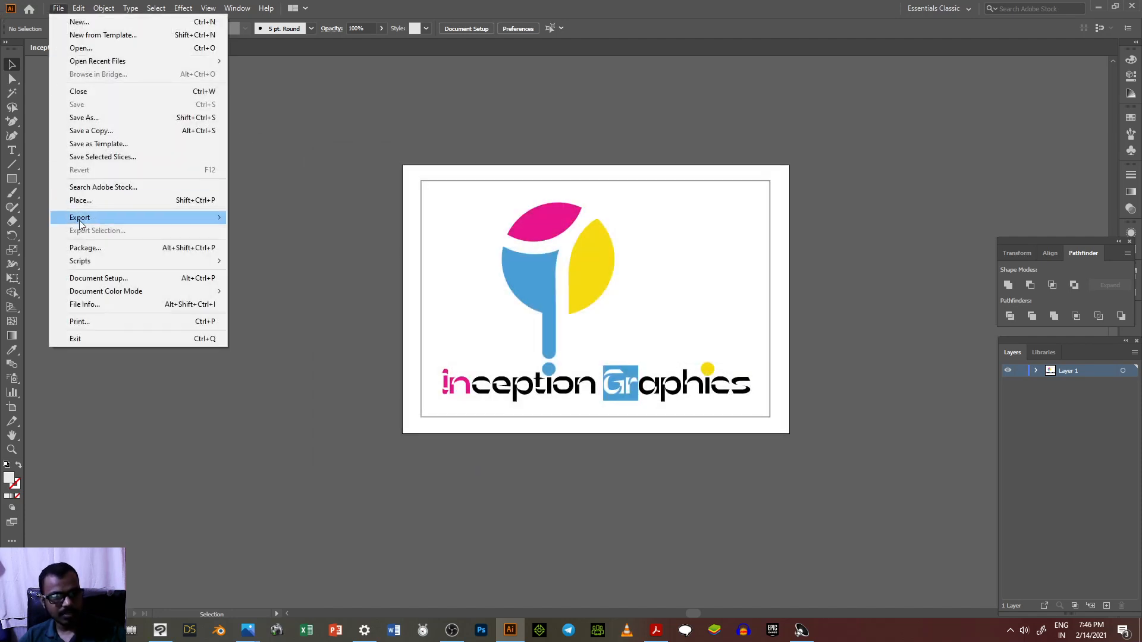
pyautogui.moveTo(80, 219)
pyautogui.click(311, 231)
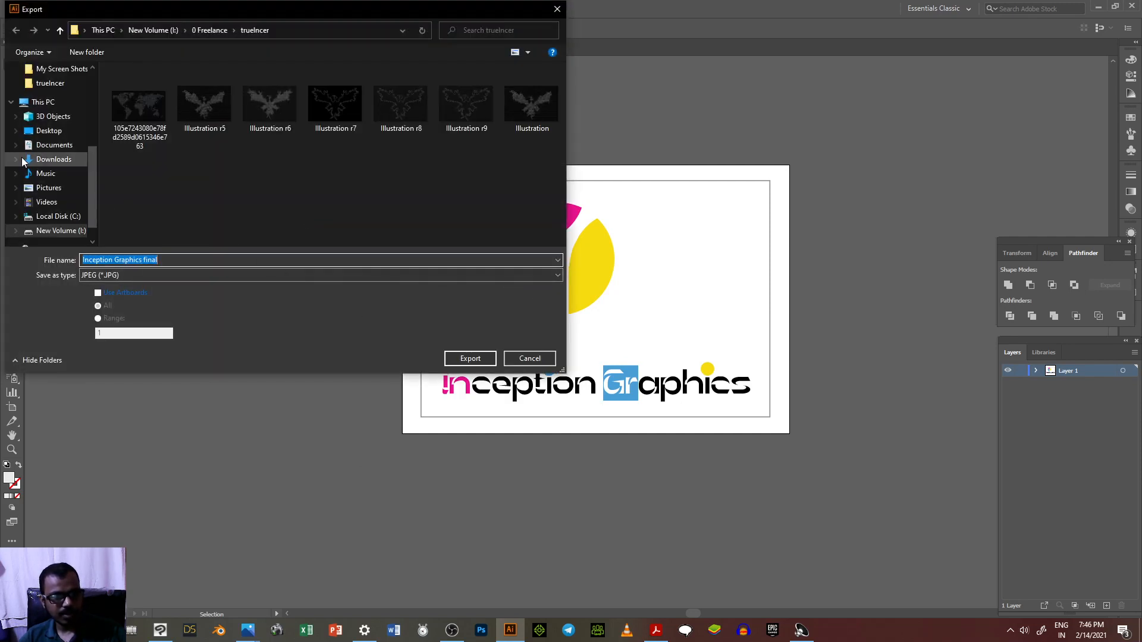
pyautogui.moveTo(94, 220); pyautogui.dragTo(94, 239)
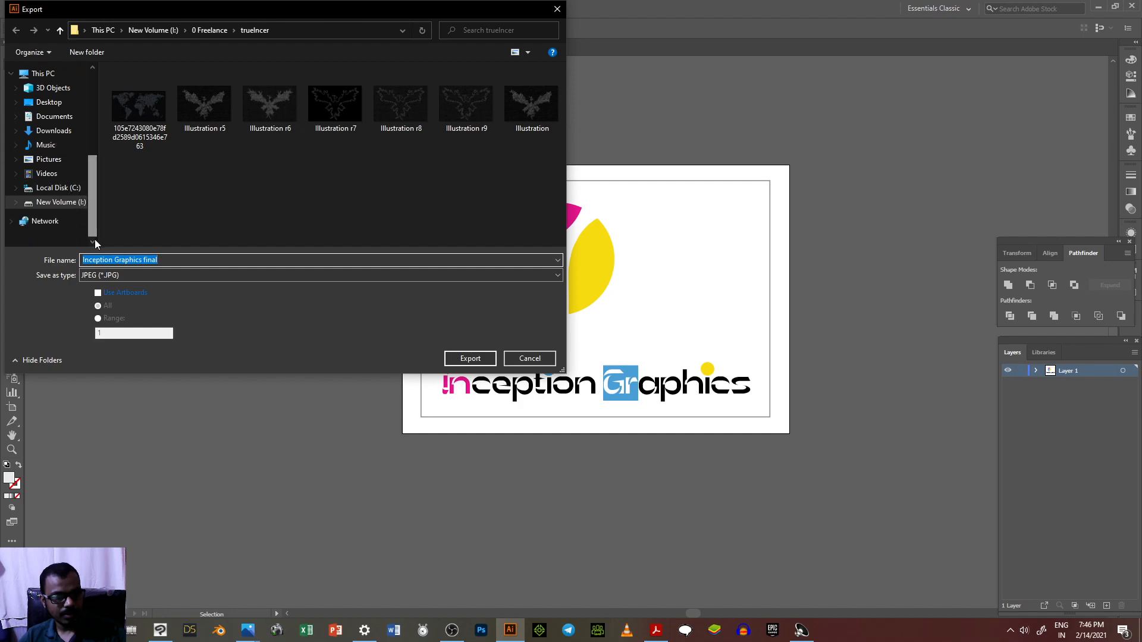
pyautogui.click(69, 208)
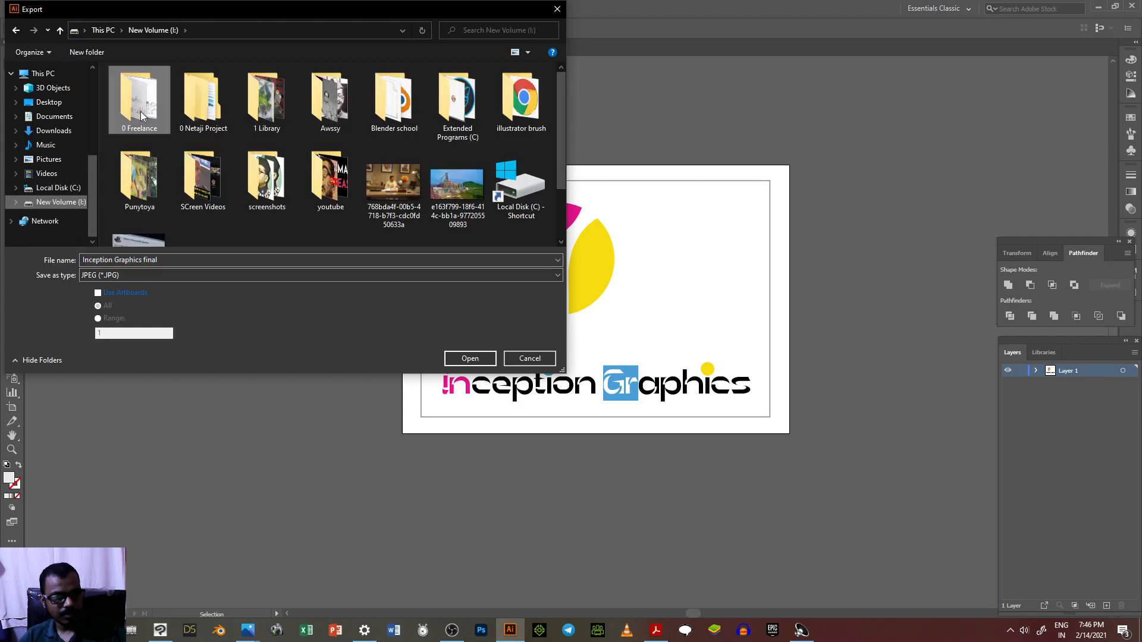
pyautogui.doubleClick(141, 112)
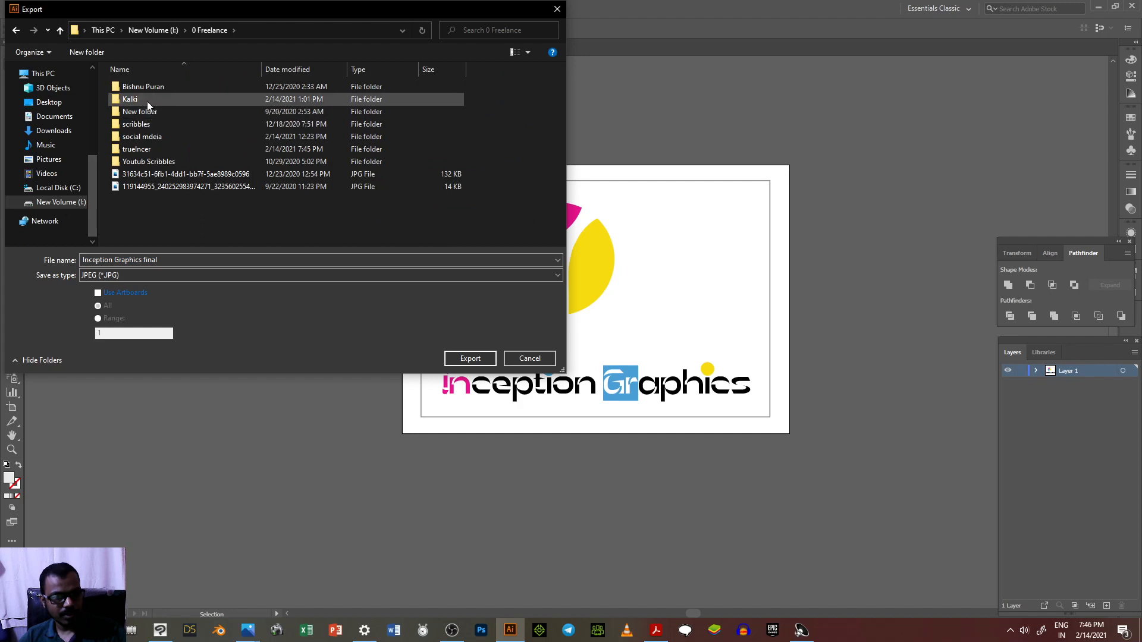
pyautogui.doubleClick(151, 148)
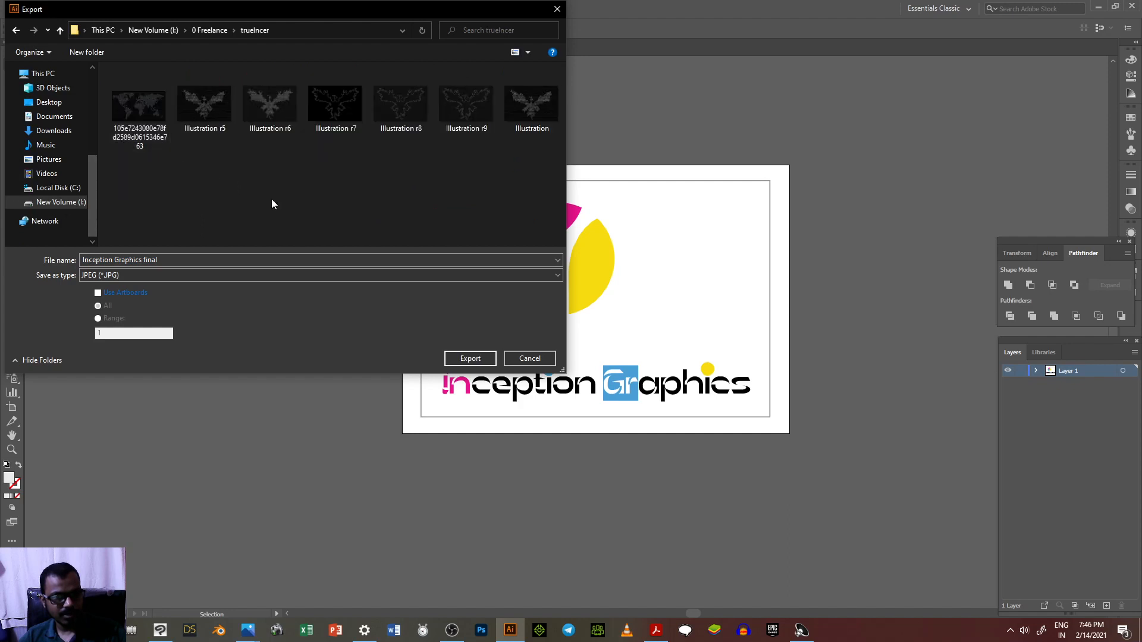
# Export the logo as the PNG file Inception Graphics final at High (300 ppi) resolution with a transparent background.
pyautogui.click(188, 279)
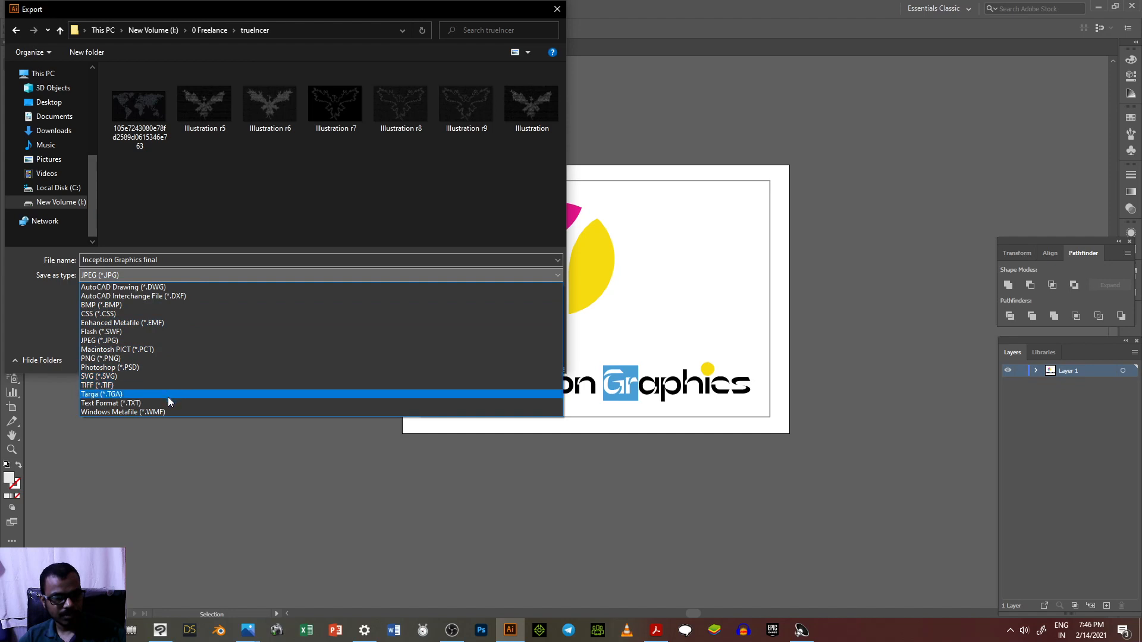
pyautogui.click(168, 357)
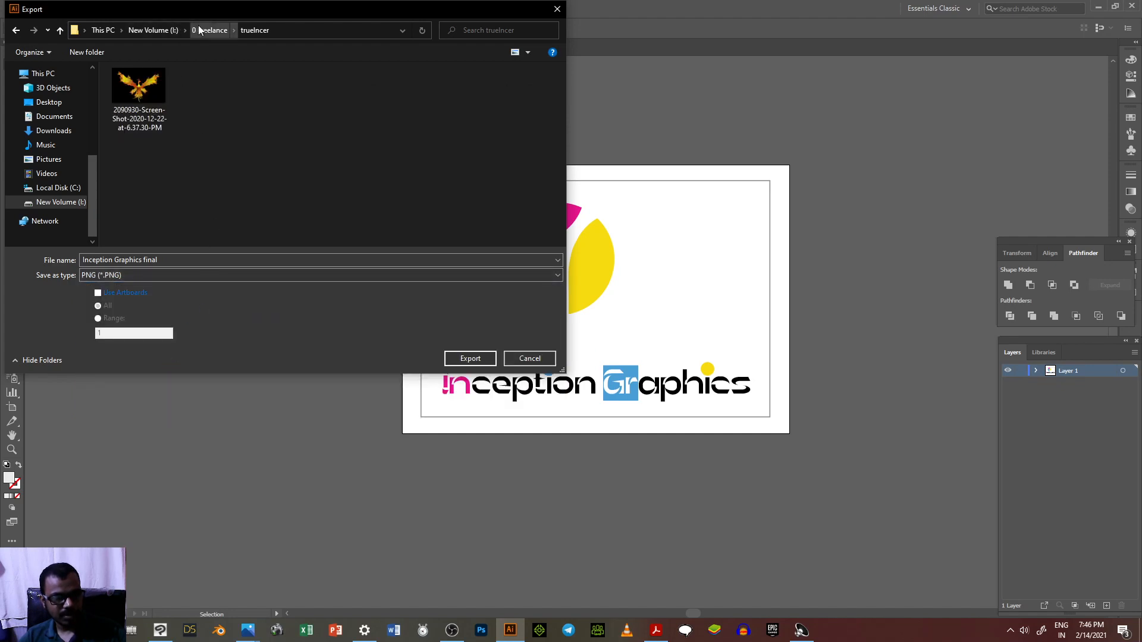
pyautogui.click(469, 358)
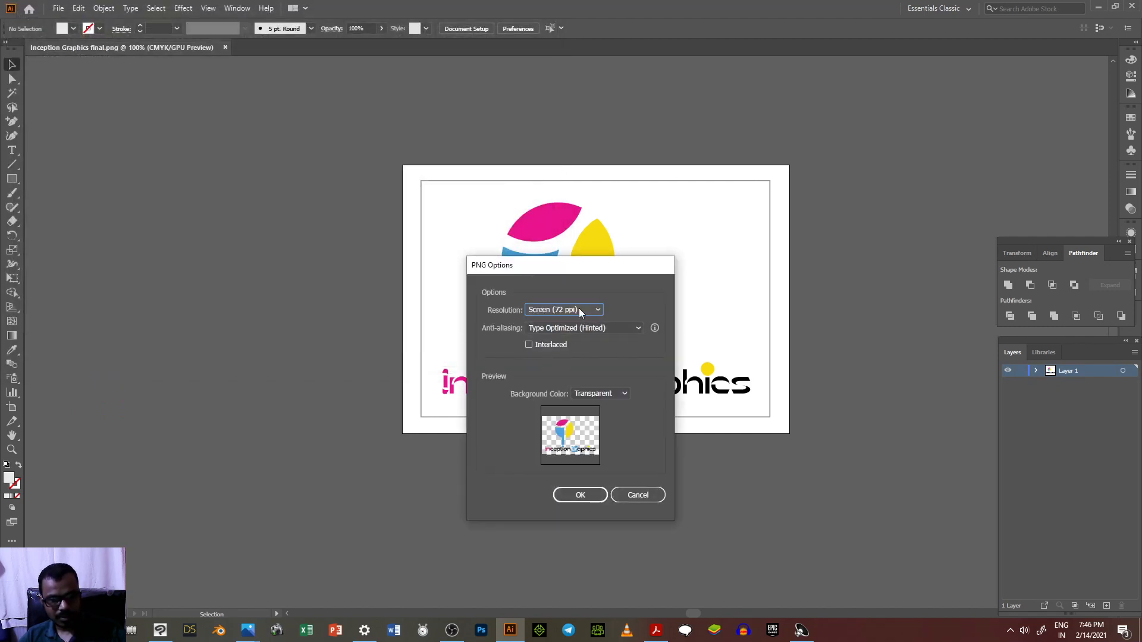
pyautogui.click(579, 308)
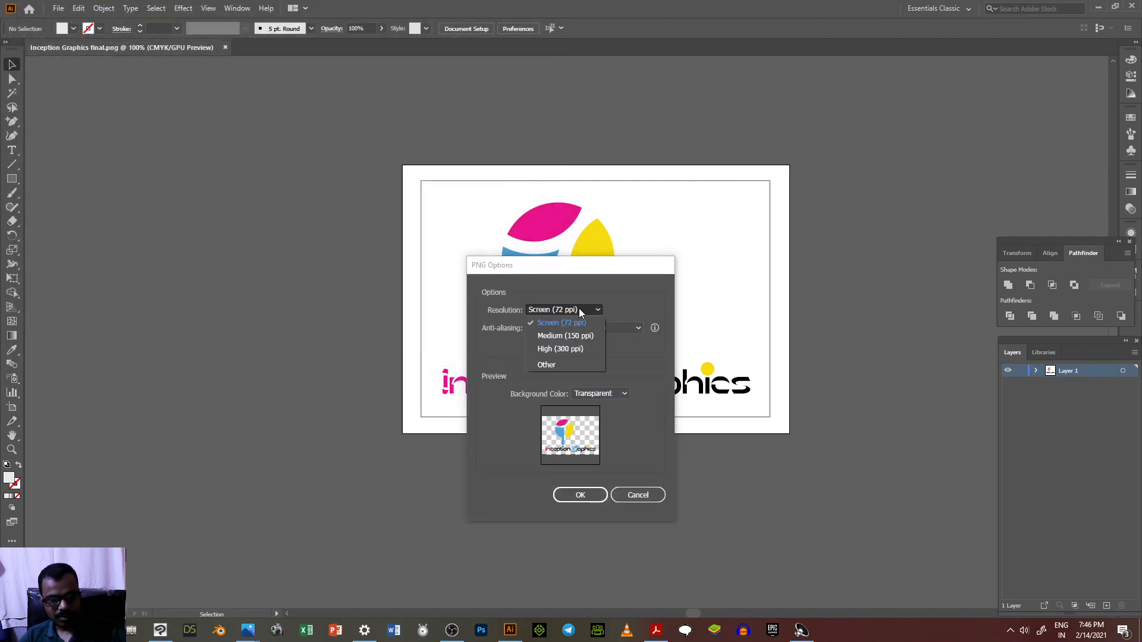
pyautogui.click(575, 349)
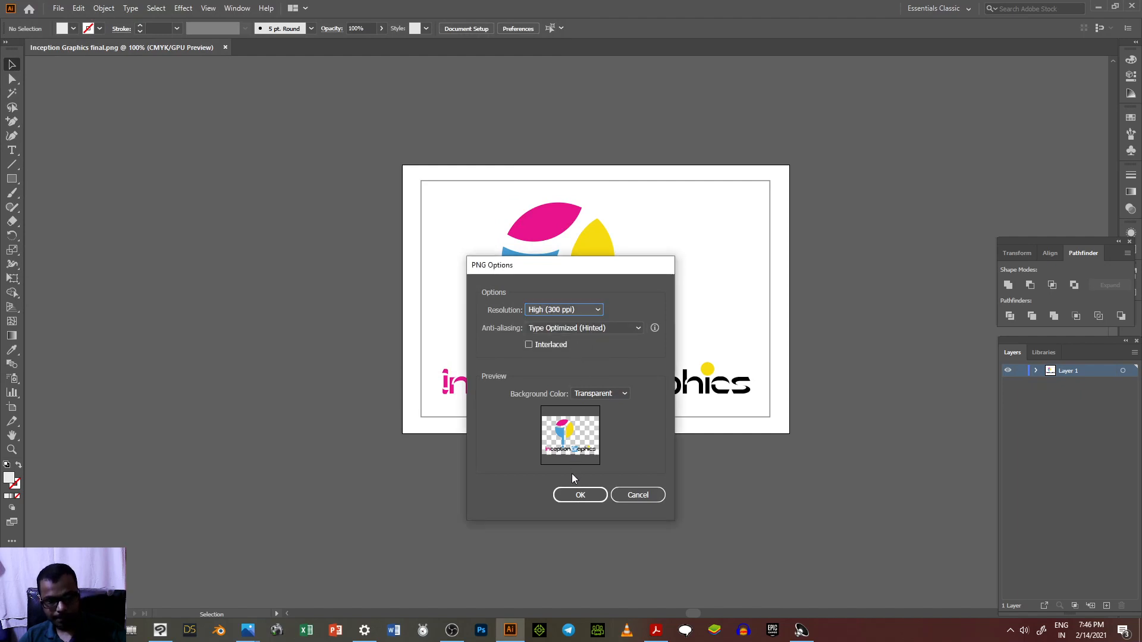
pyautogui.click(568, 500)
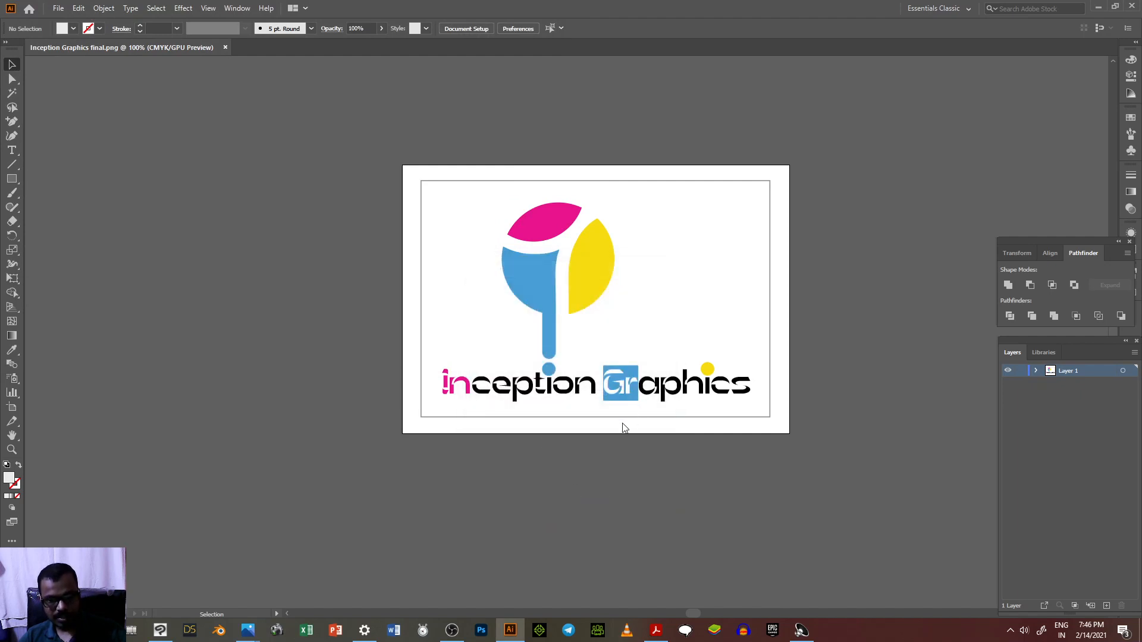
# Switch to File Explorer and open the exported Inception Graphics final PNG from the trueIncer folder to check it.
pyautogui.hotkey('alt', 'Tab')
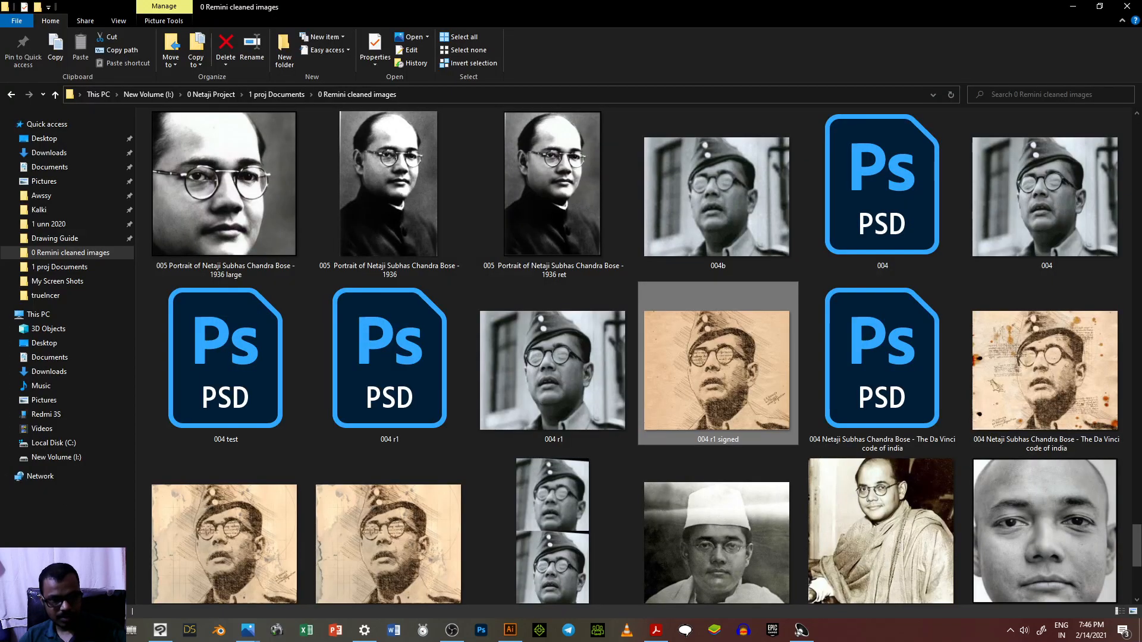
pyautogui.click(46, 296)
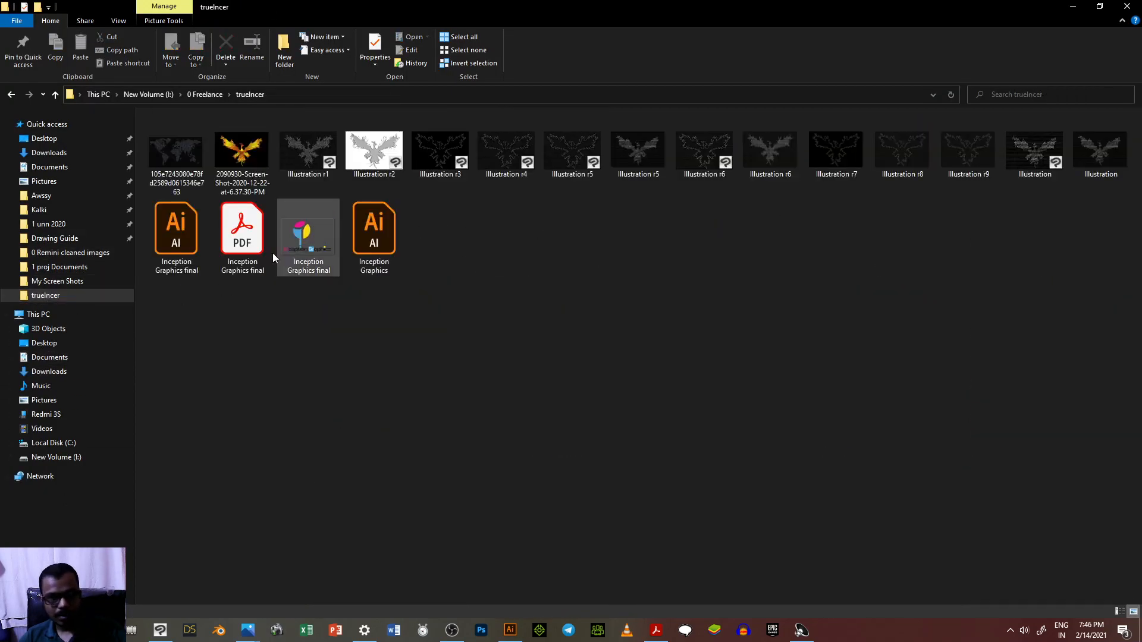
pyautogui.doubleClick(299, 234)
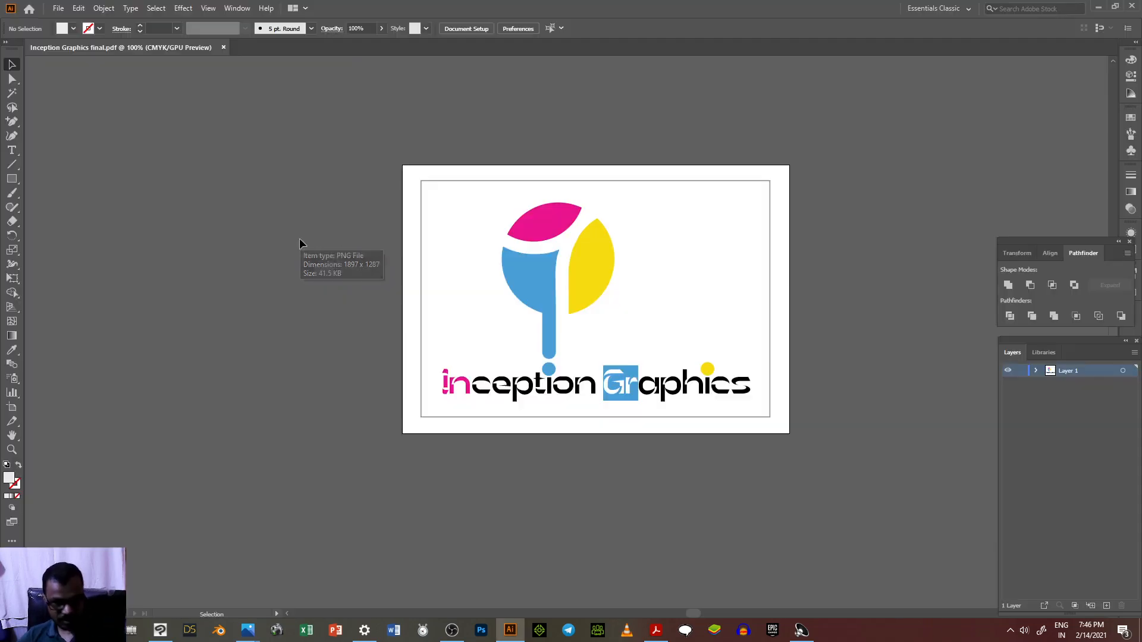
# Export the logo from Illustrator as the PNG Inception Graphics final at a custom 600 ppi, replacing the existing PNG file.
pyautogui.click(59, 7)
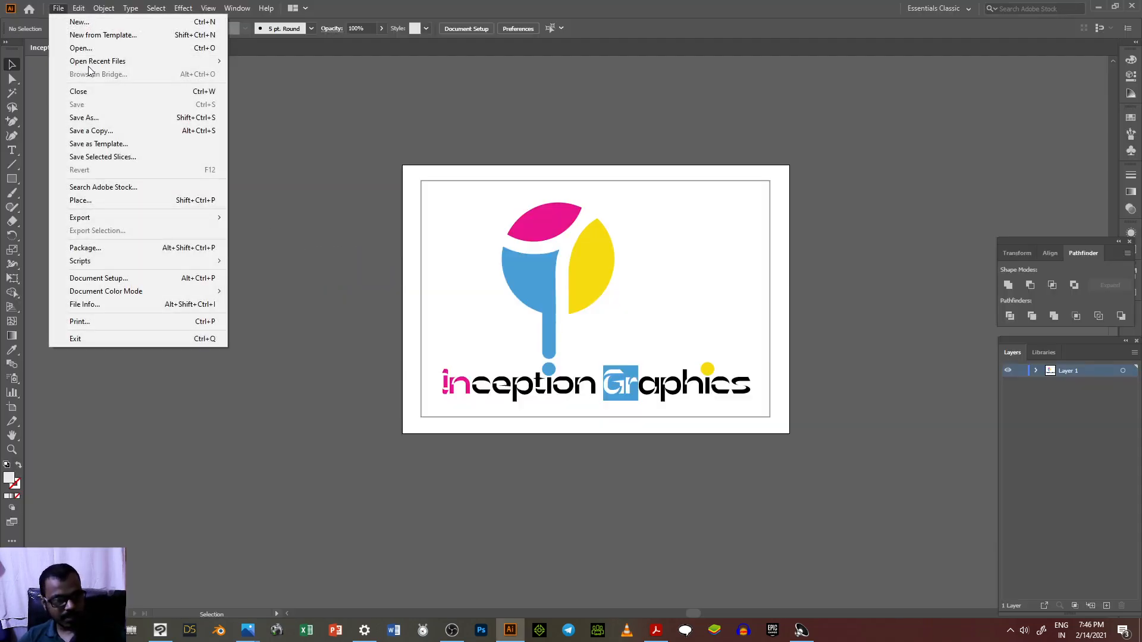
pyautogui.moveTo(124, 219)
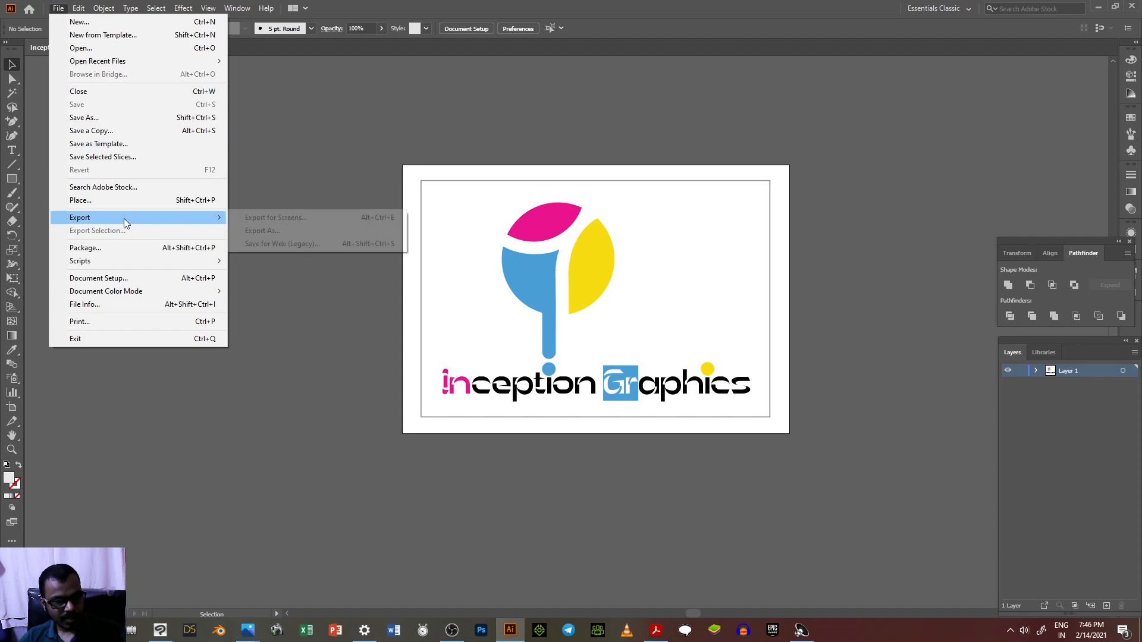
pyautogui.click(293, 231)
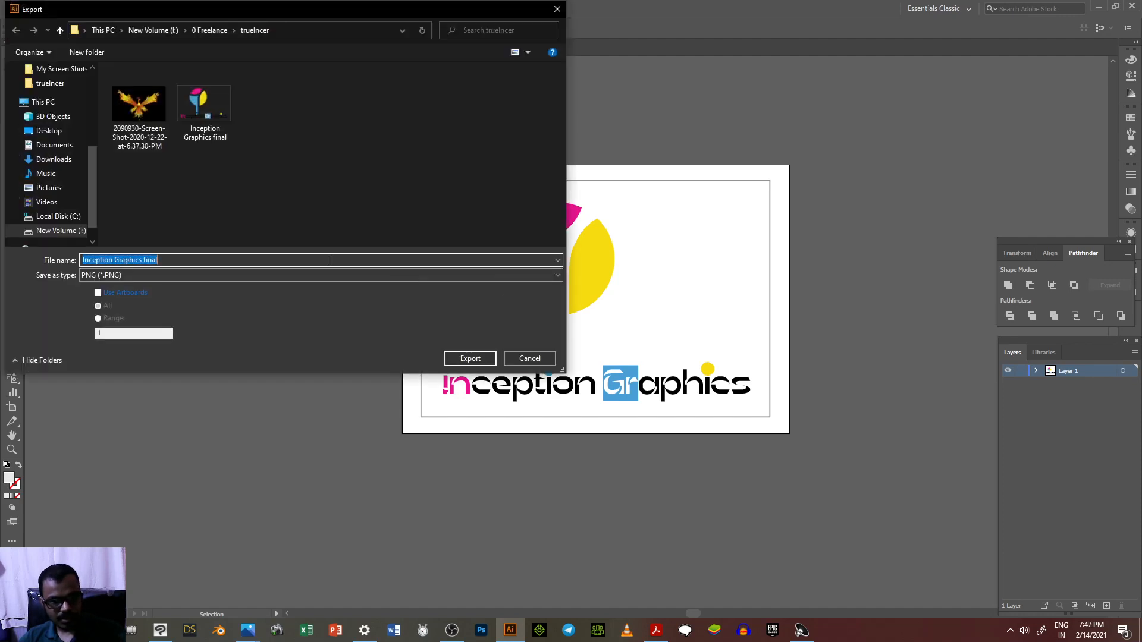
pyautogui.click(470, 358)
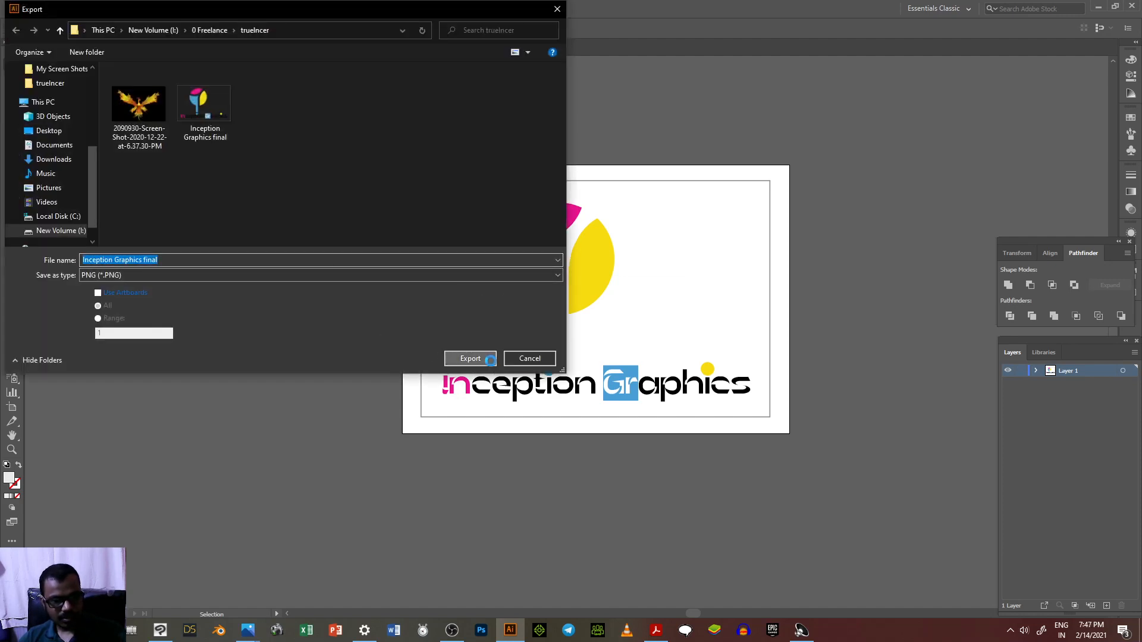
pyautogui.click(615, 359)
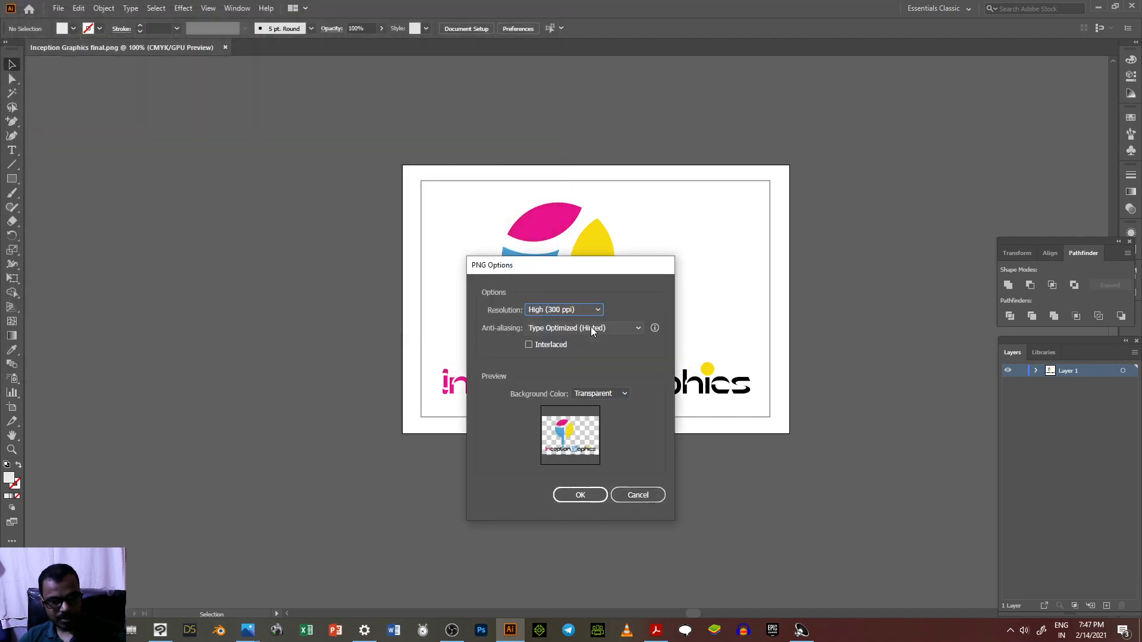
pyautogui.click(572, 312)
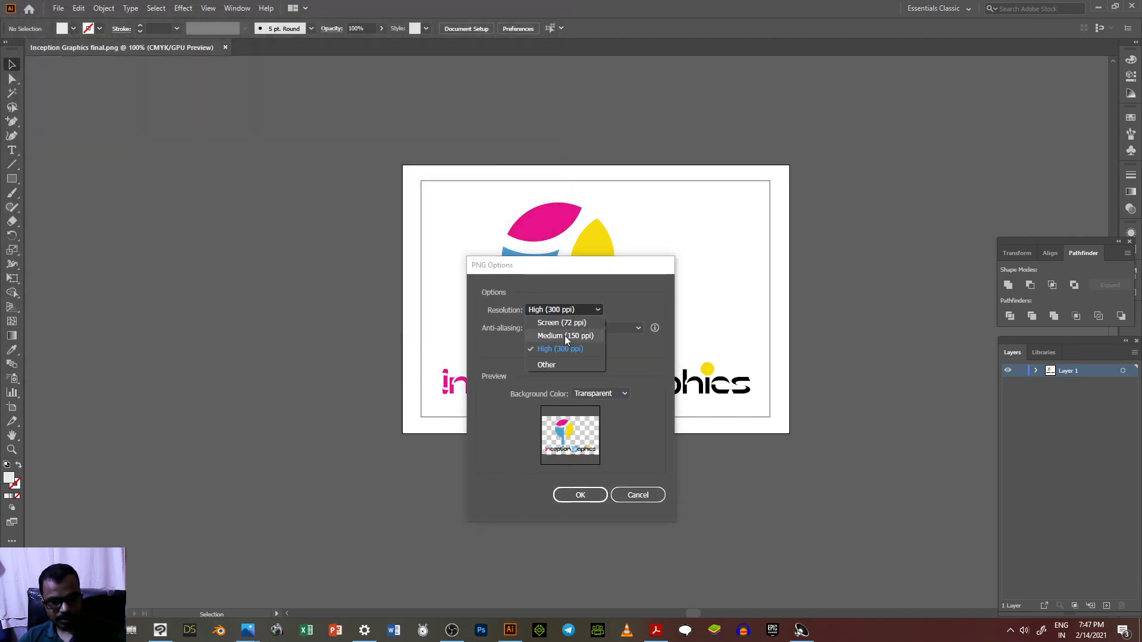
pyautogui.click(557, 363)
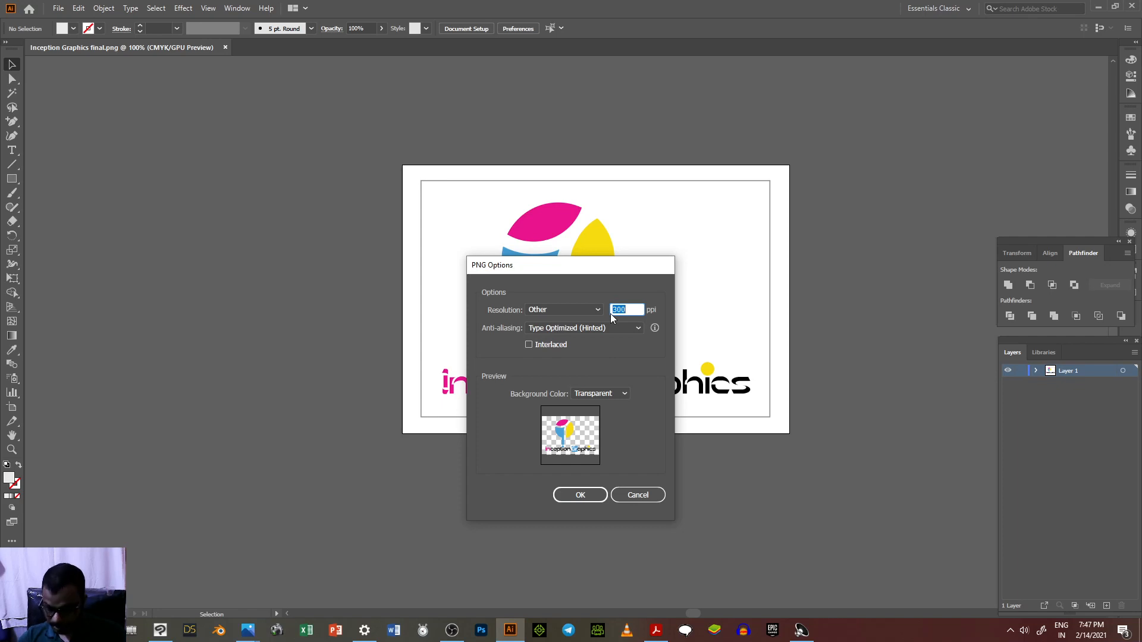
pyautogui.write('600')
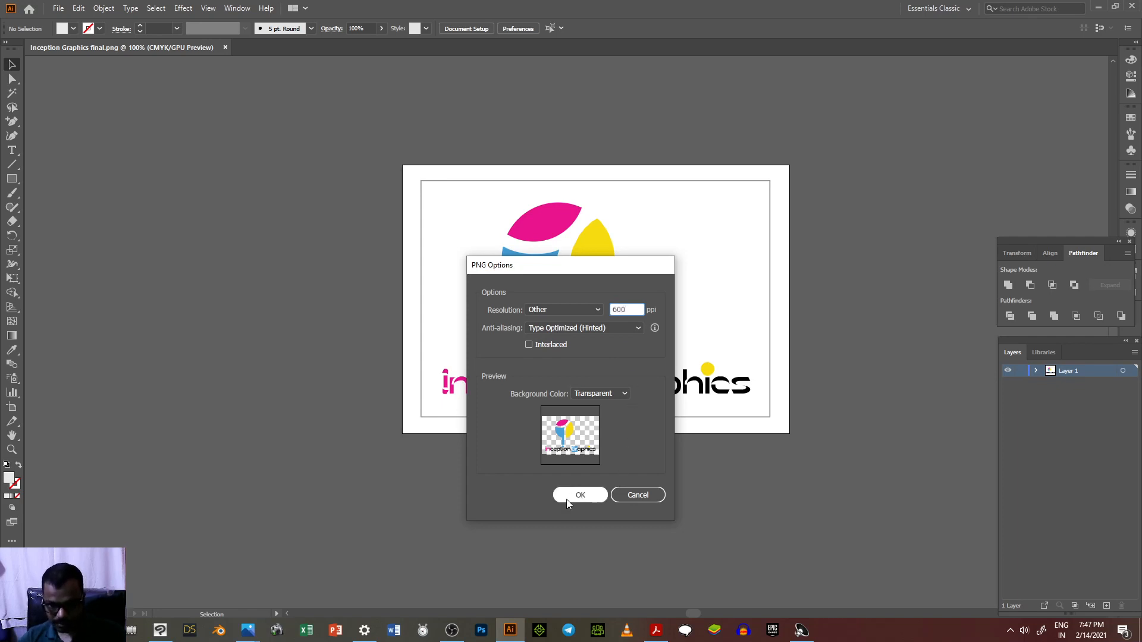
pyautogui.click(571, 496)
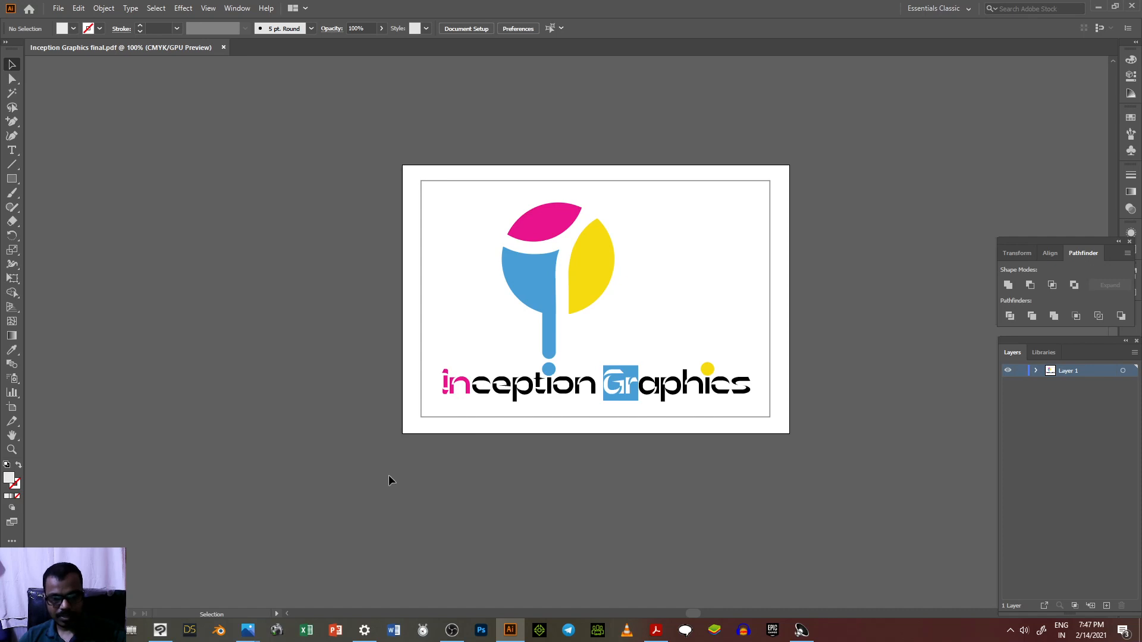
pyautogui.click(58, 8)
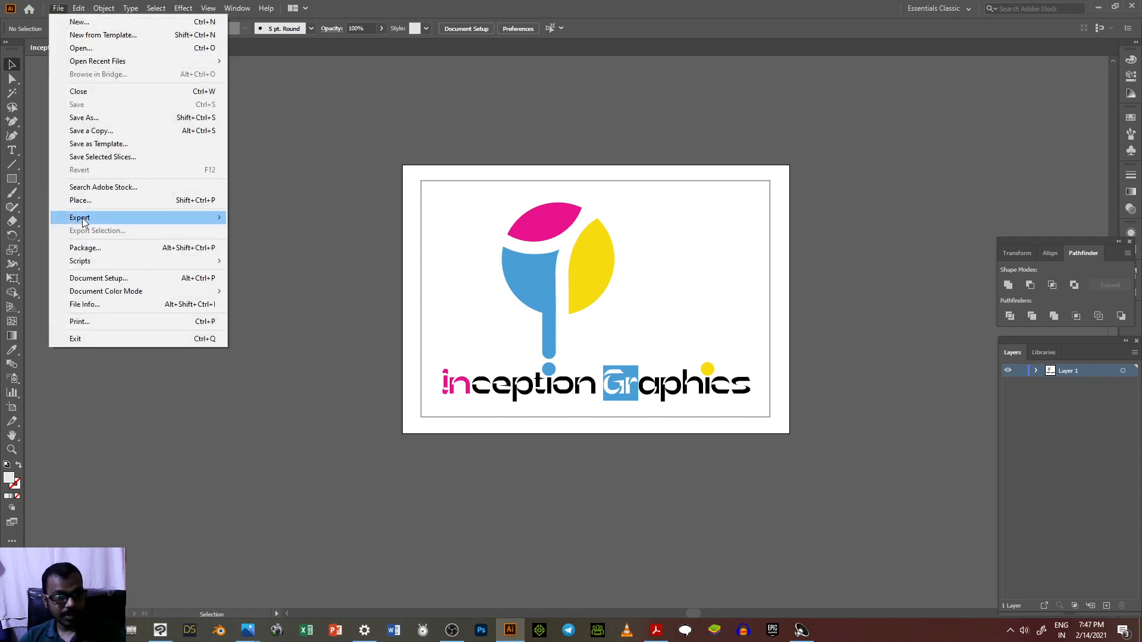
pyautogui.moveTo(84, 221)
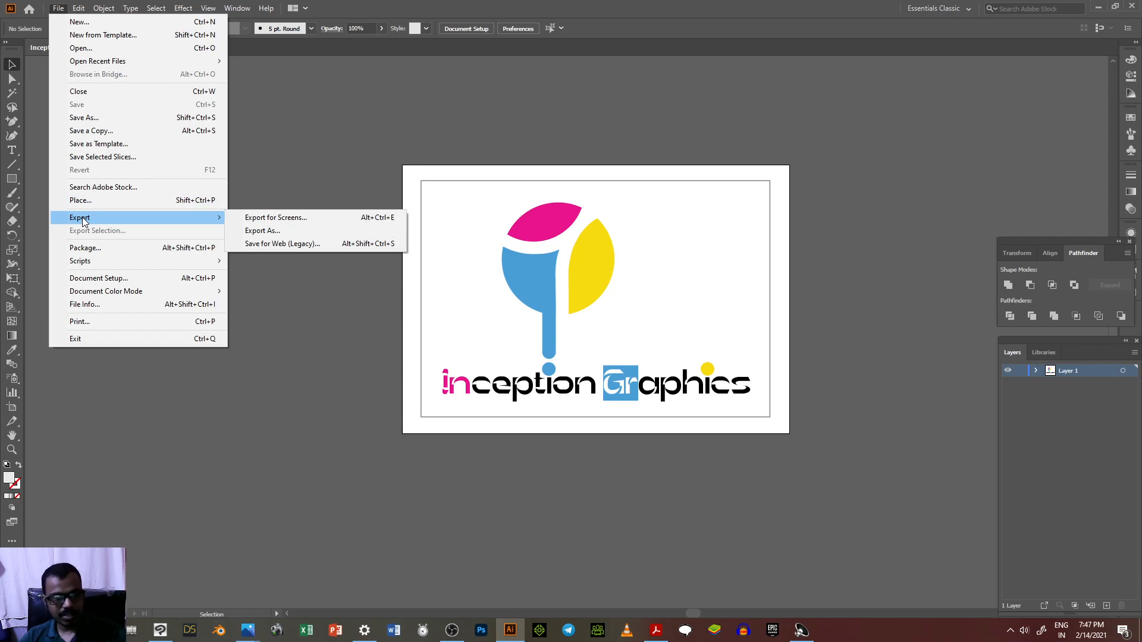
pyautogui.click(97, 117)
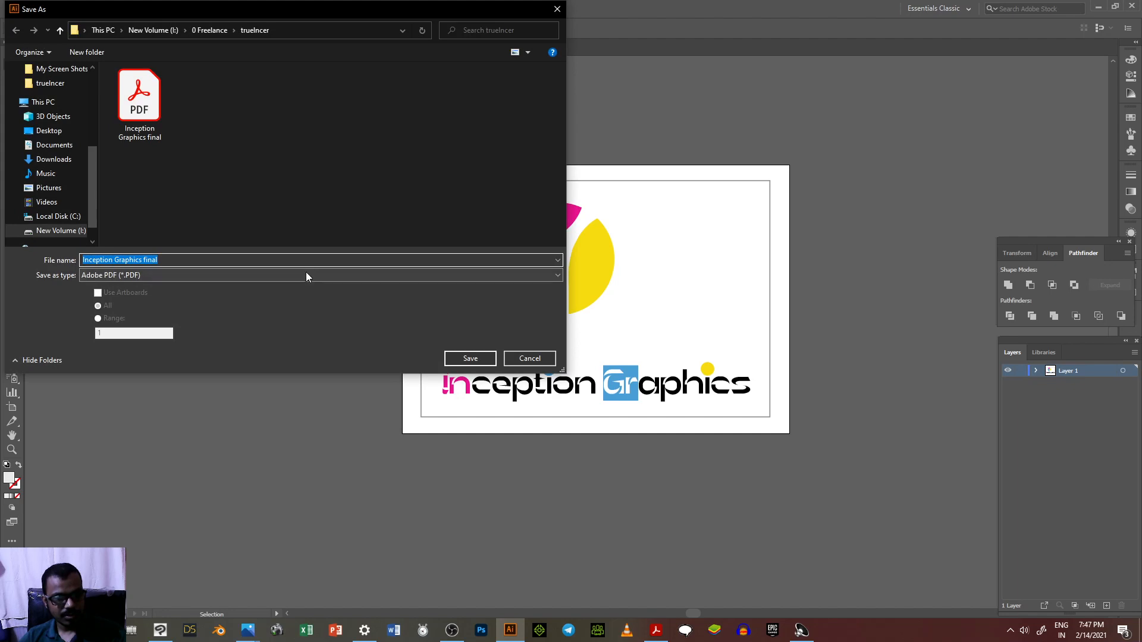
pyautogui.click(305, 273)
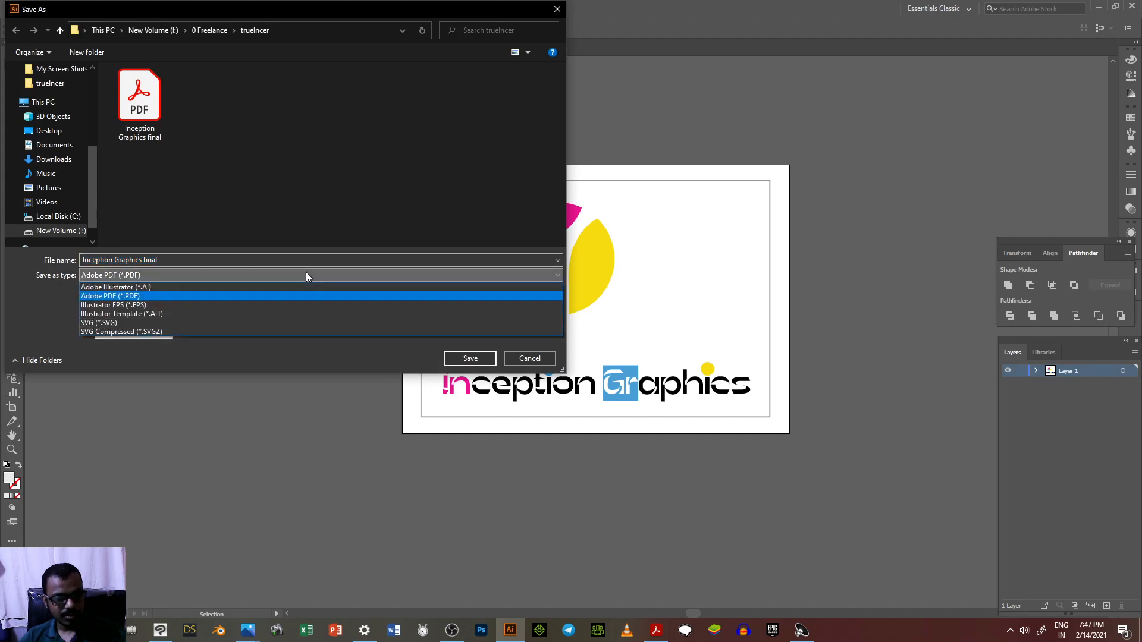
pyautogui.click(301, 226)
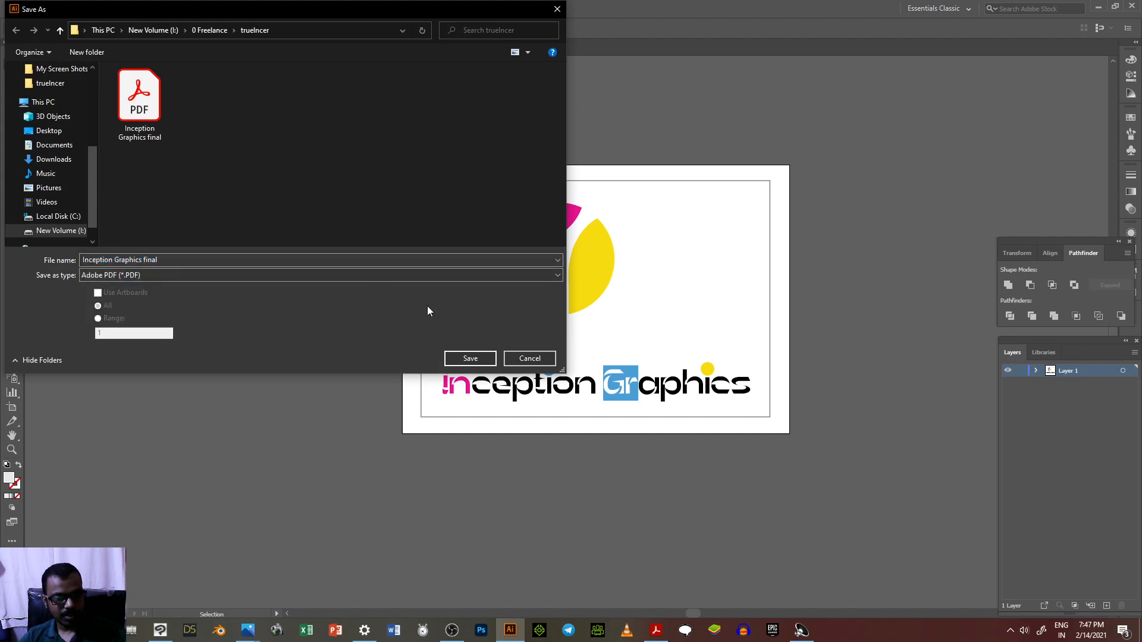
pyautogui.click(530, 359)
# Export the logo as the JPEG file Inception Graphics final in CMYK at maximum quality 10 and 600 ppi.
pyautogui.click(59, 8)
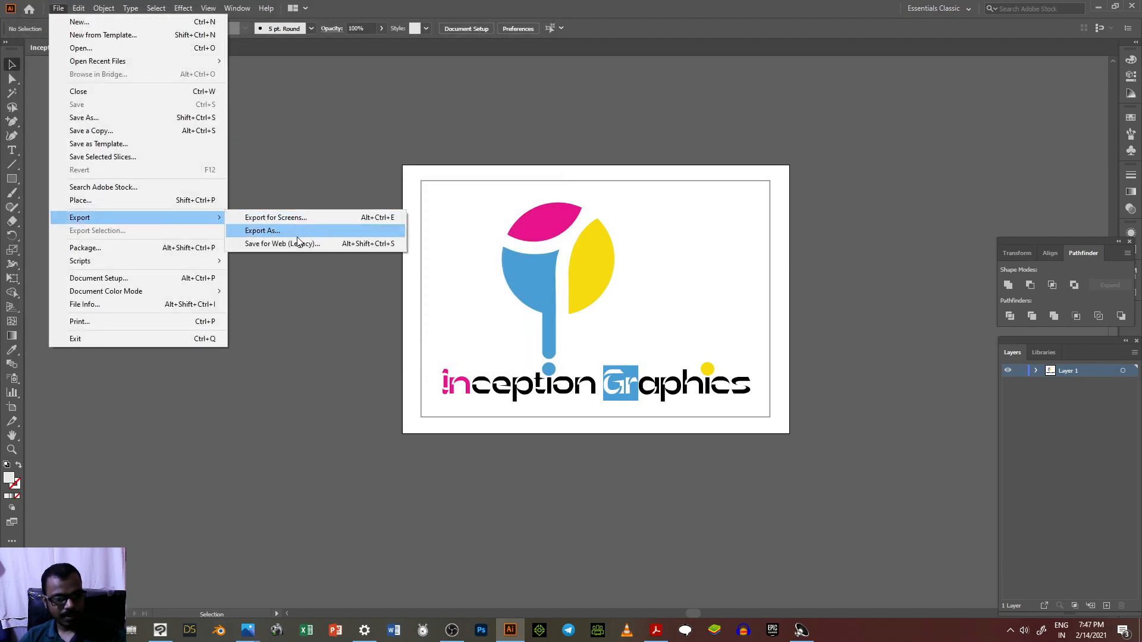
pyautogui.click(297, 235)
pyautogui.click(254, 278)
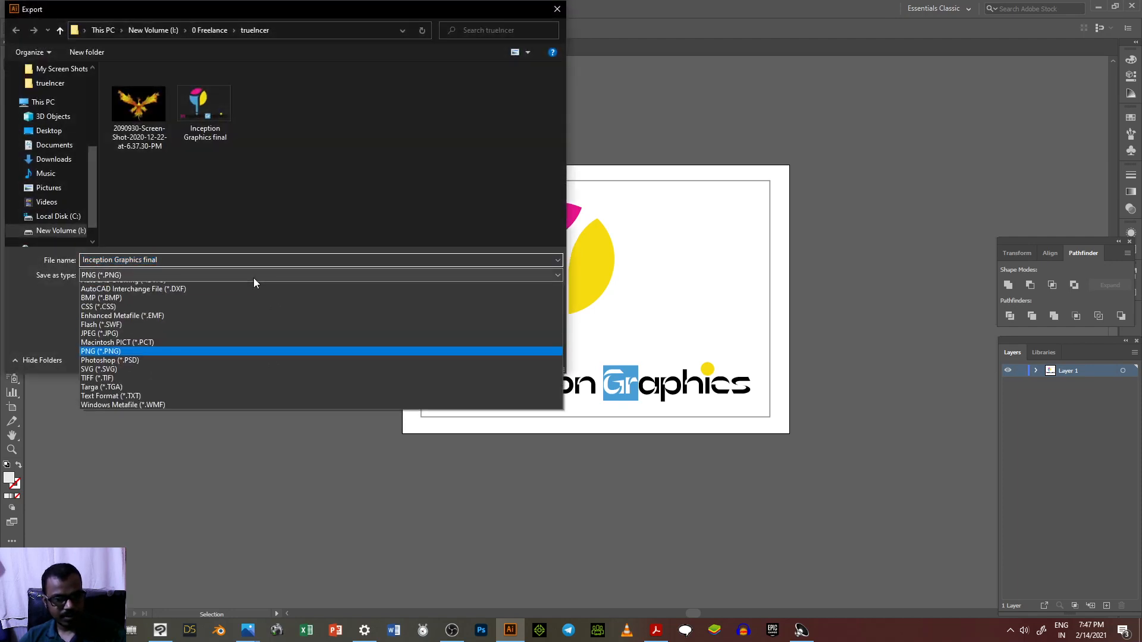
pyautogui.click(233, 343)
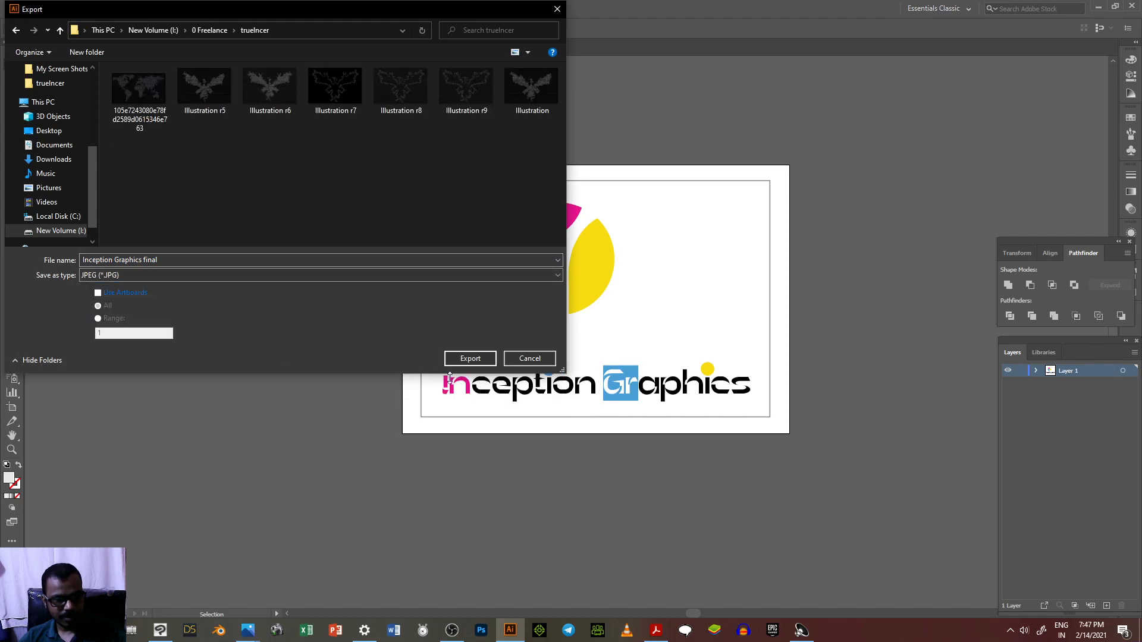
pyautogui.click(470, 359)
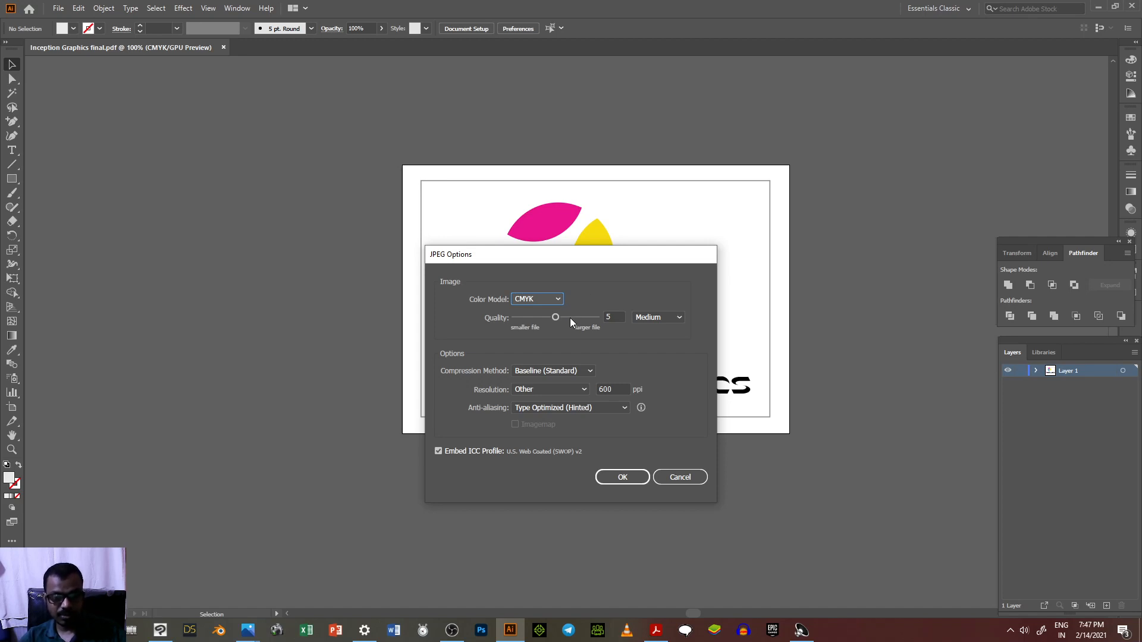
pyautogui.moveTo(555, 317); pyautogui.dragTo(610, 324)
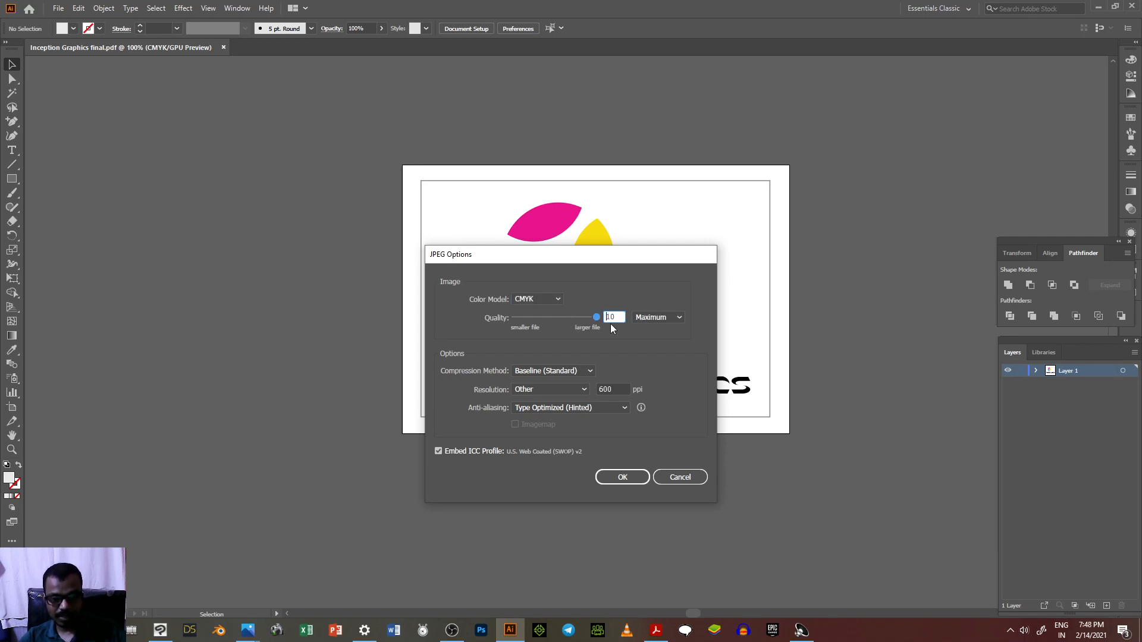
pyautogui.click(618, 480)
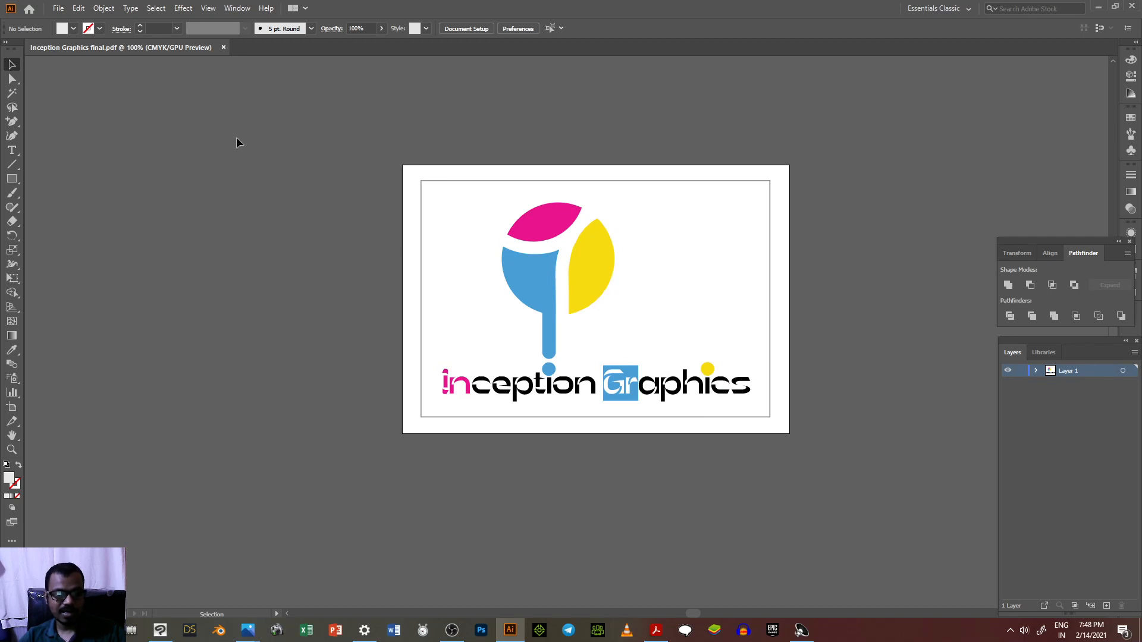
# Compare the exported PNG and JPEG from the trueIncer folder in the photo viewer, close it and return to Illustrator.
pyautogui.click(131, 630)
pyautogui.click(284, 437)
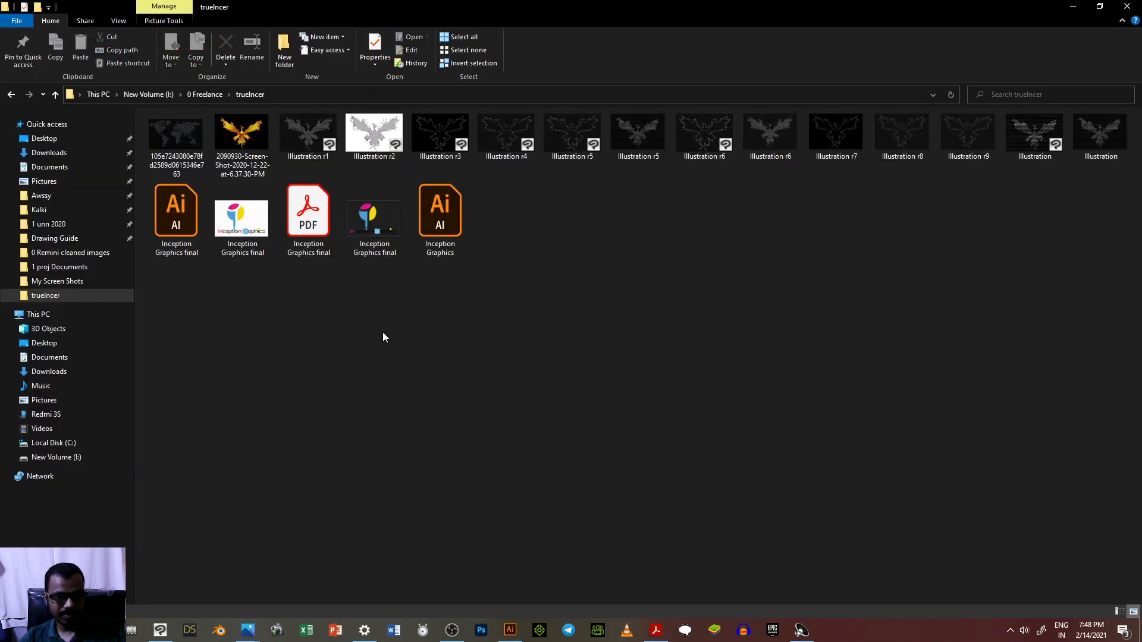
pyautogui.doubleClick(366, 235)
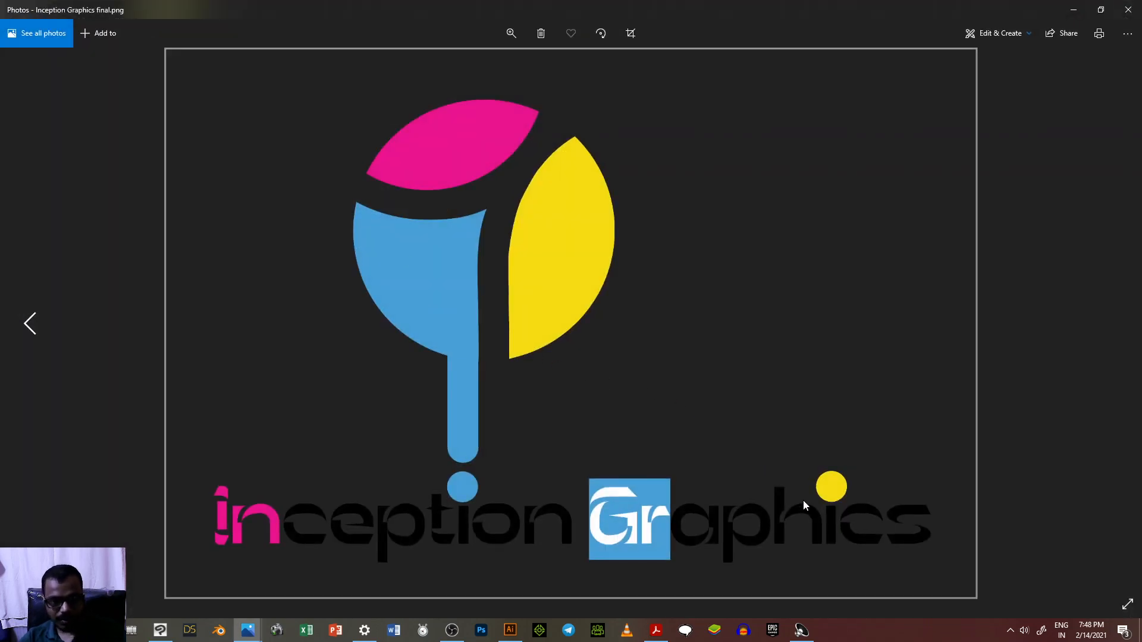
pyautogui.press('Left')
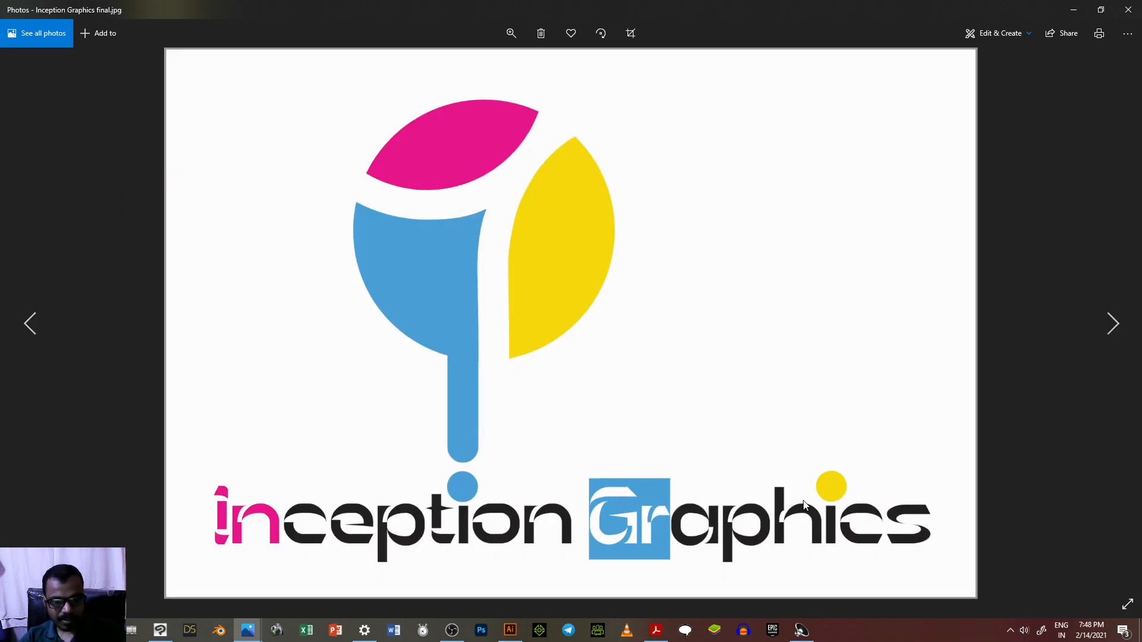
pyautogui.press('Right')
pyautogui.press('Left')
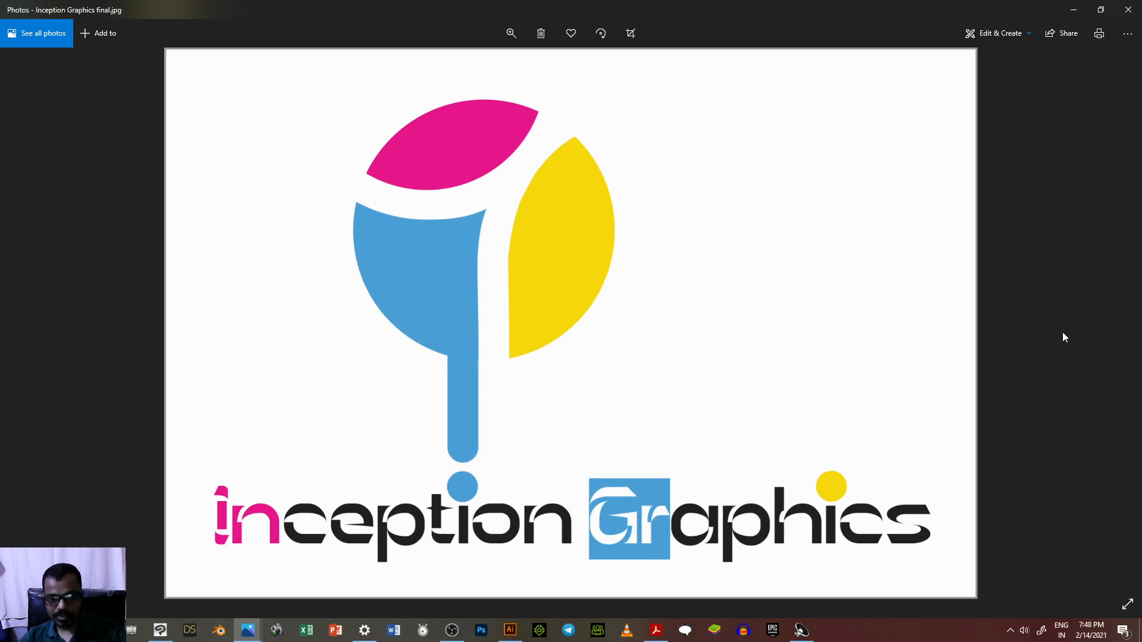
pyautogui.click(1129, 8)
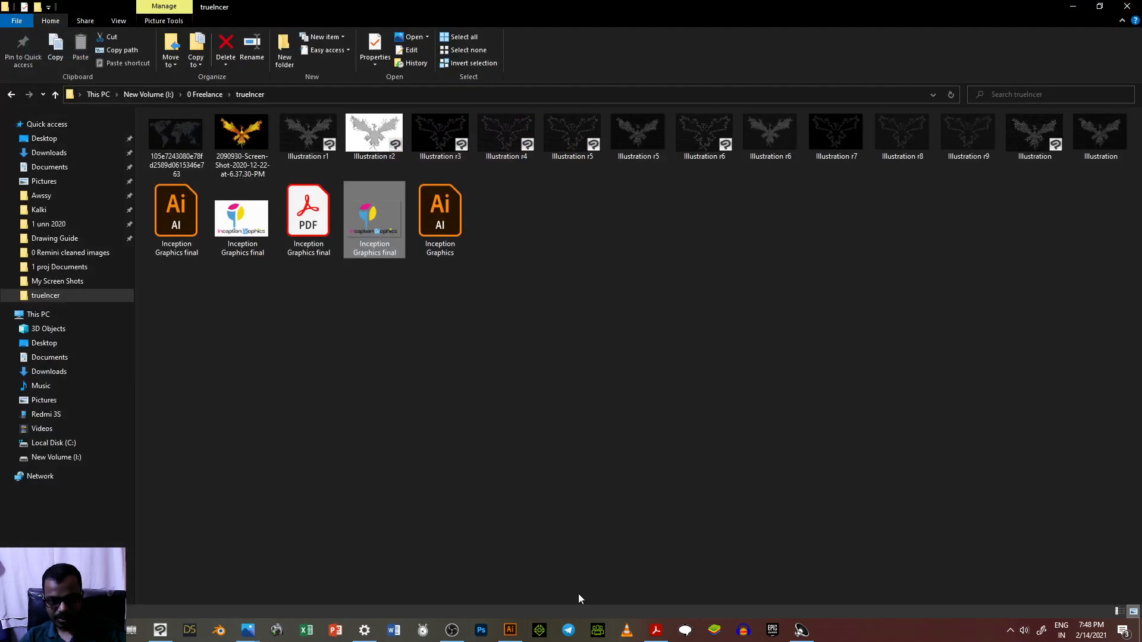
pyautogui.click(509, 630)
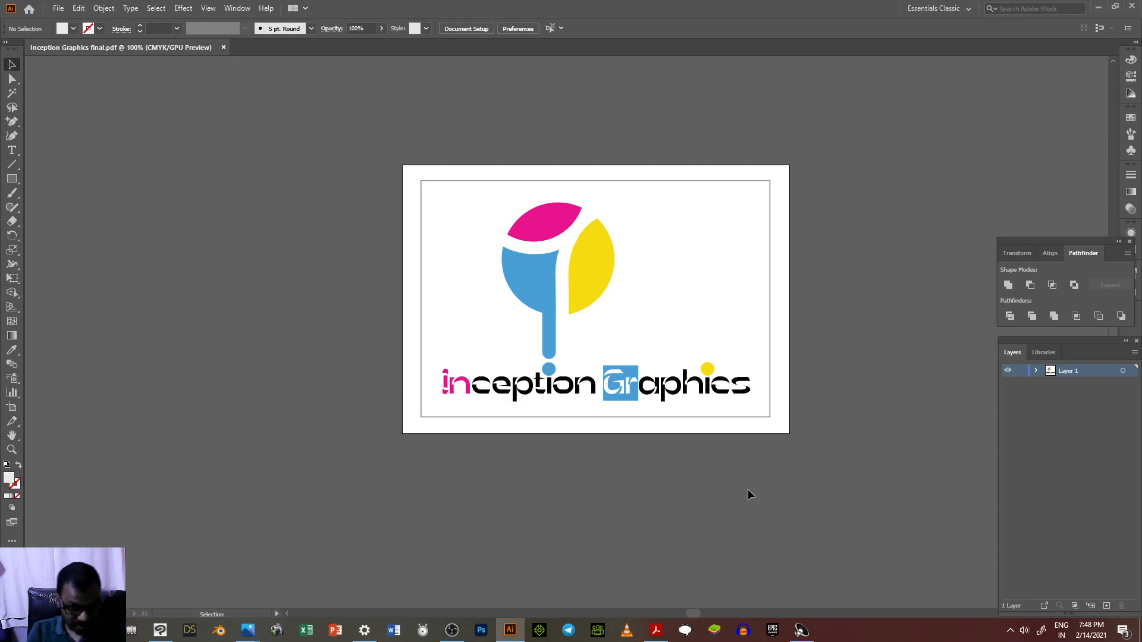
pyautogui.scroll(1, 910, 369)
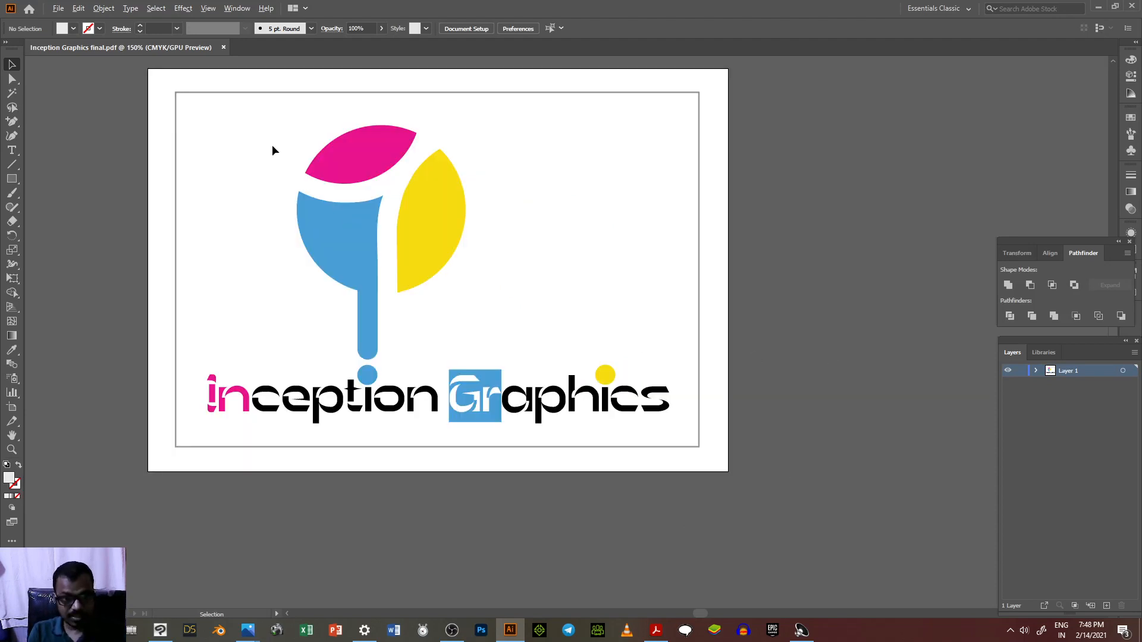
pyautogui.scroll(1, 271, 91)
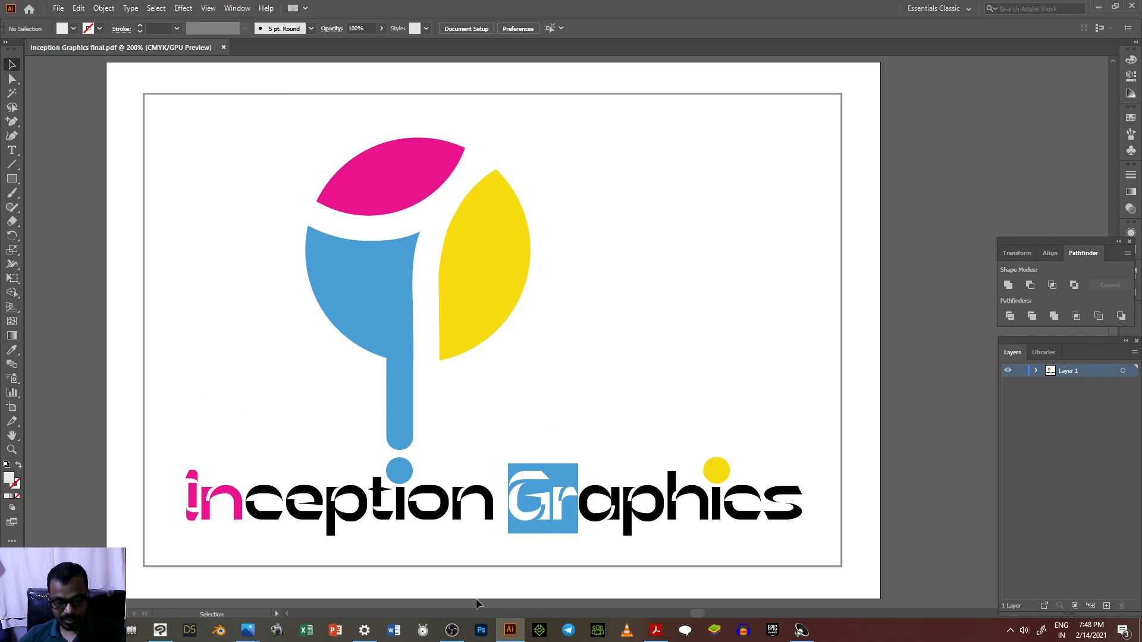
pyautogui.moveTo(456, 629)
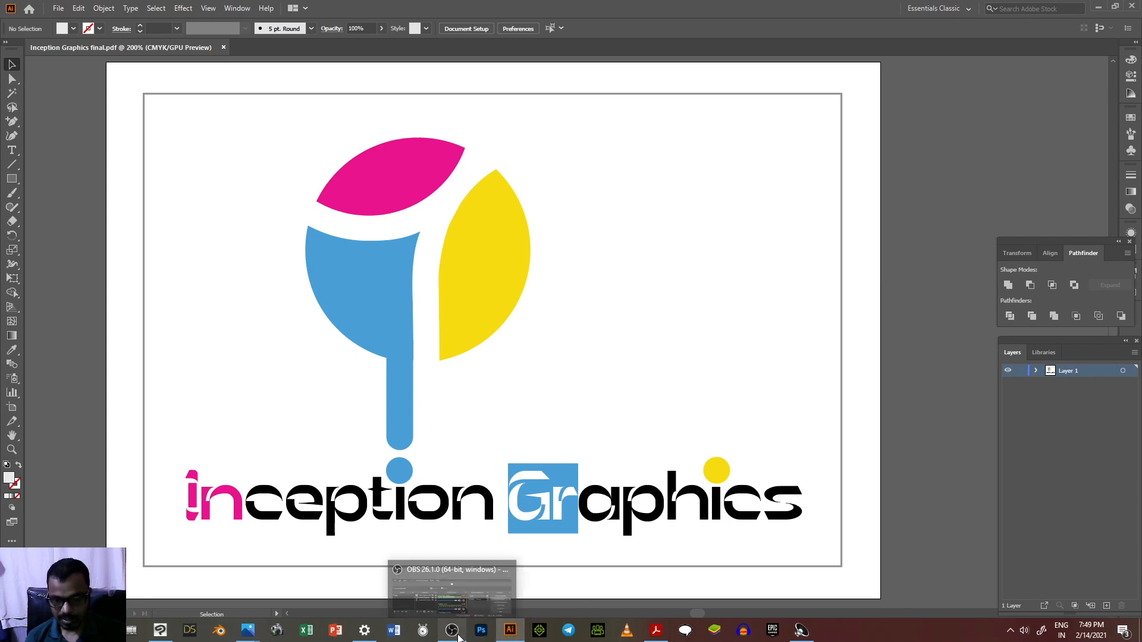
pyautogui.click(473, 590)
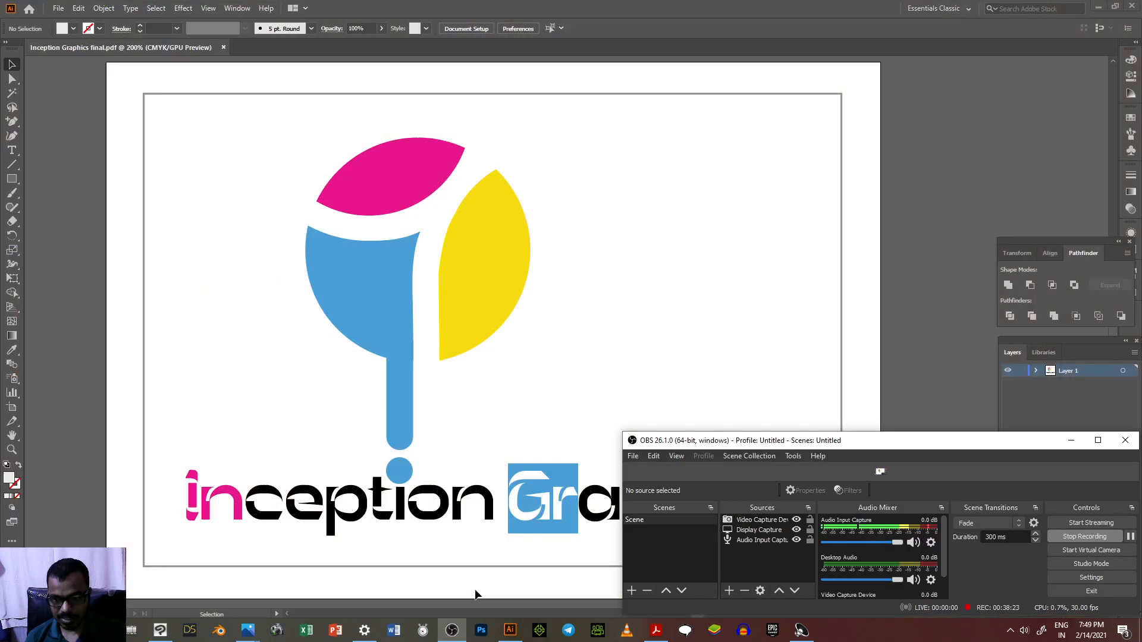